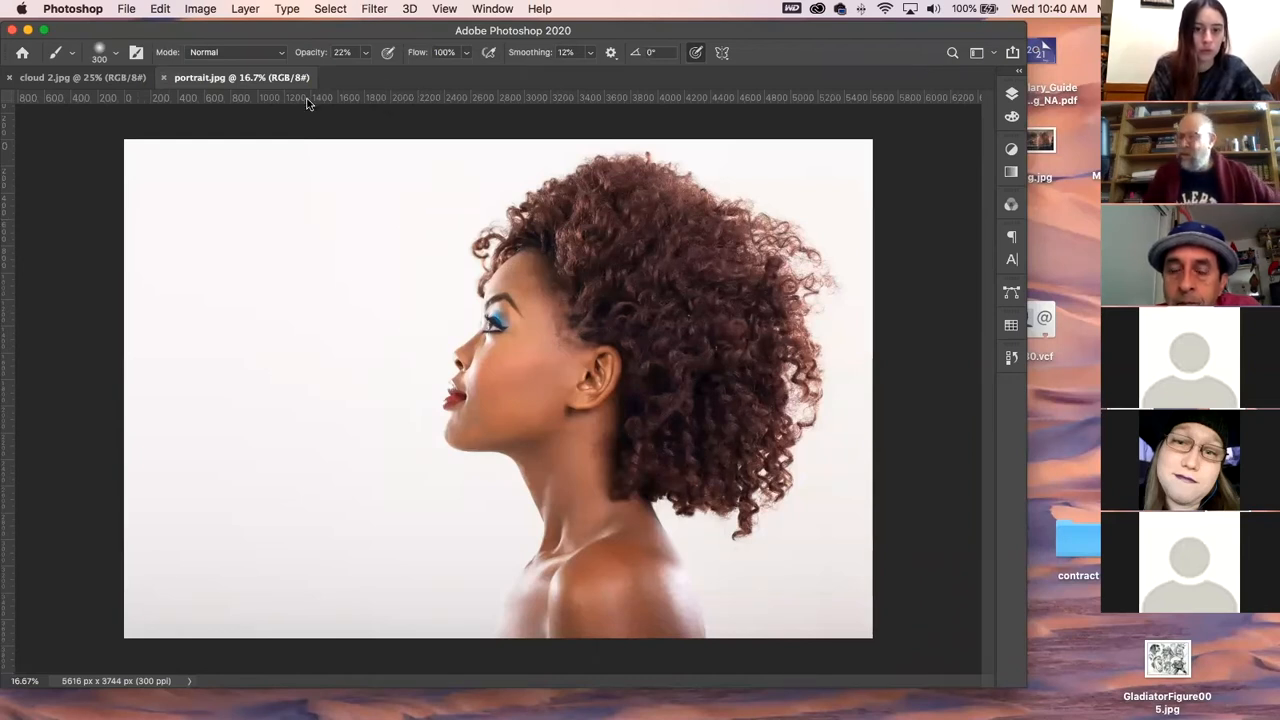
- Try floating the cloud 2.jpg document in its own window and docking it back beside portrait.jpg
click(108, 78)
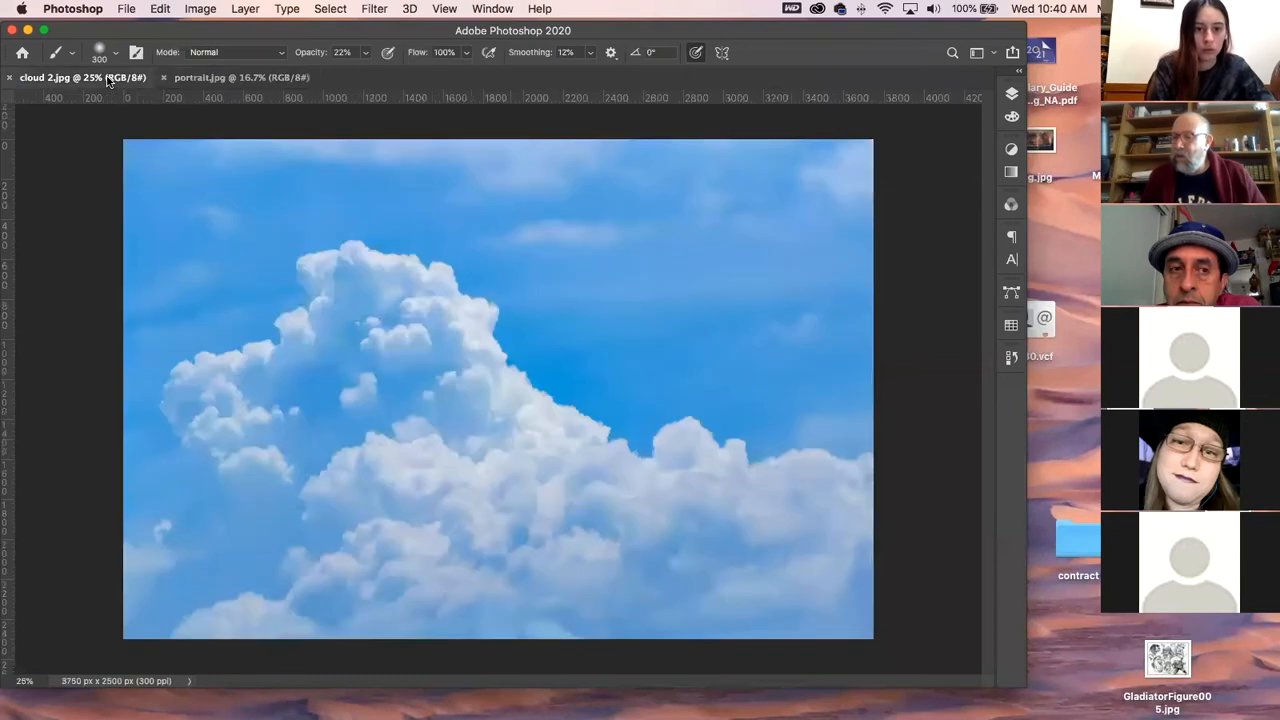
drag(108, 78, 790, 51)
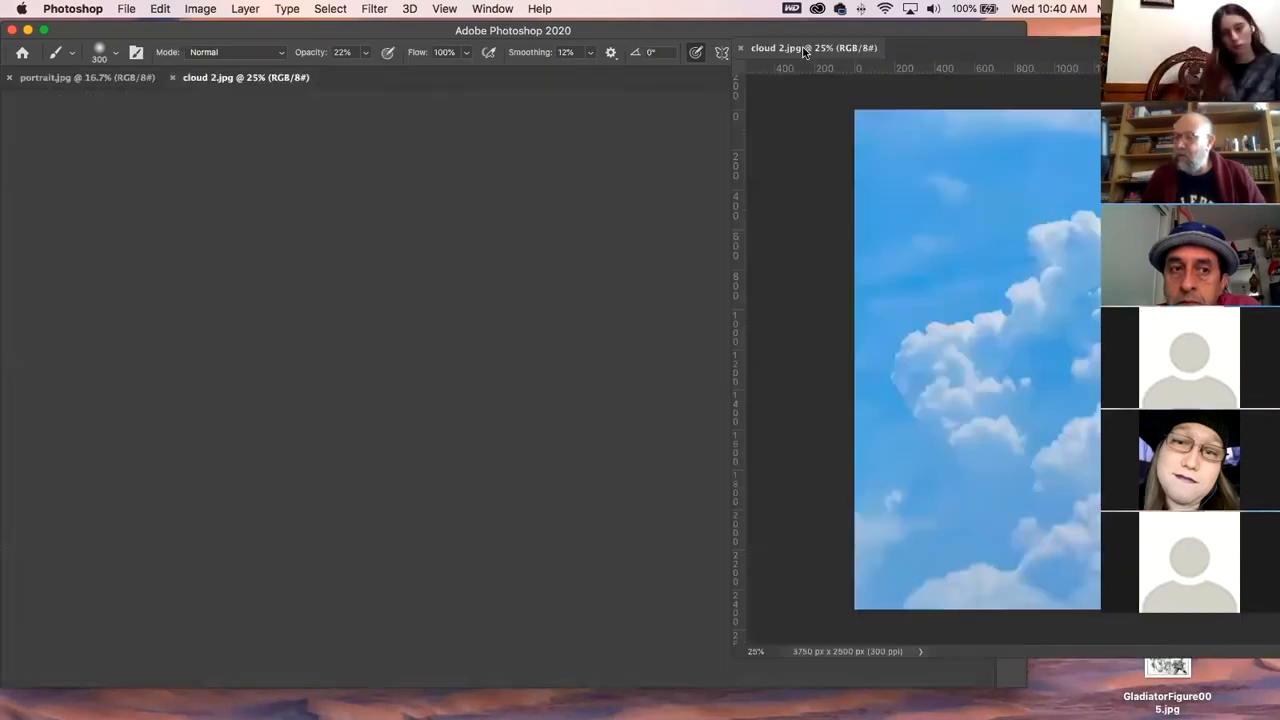
drag(857, 58, 447, 91)
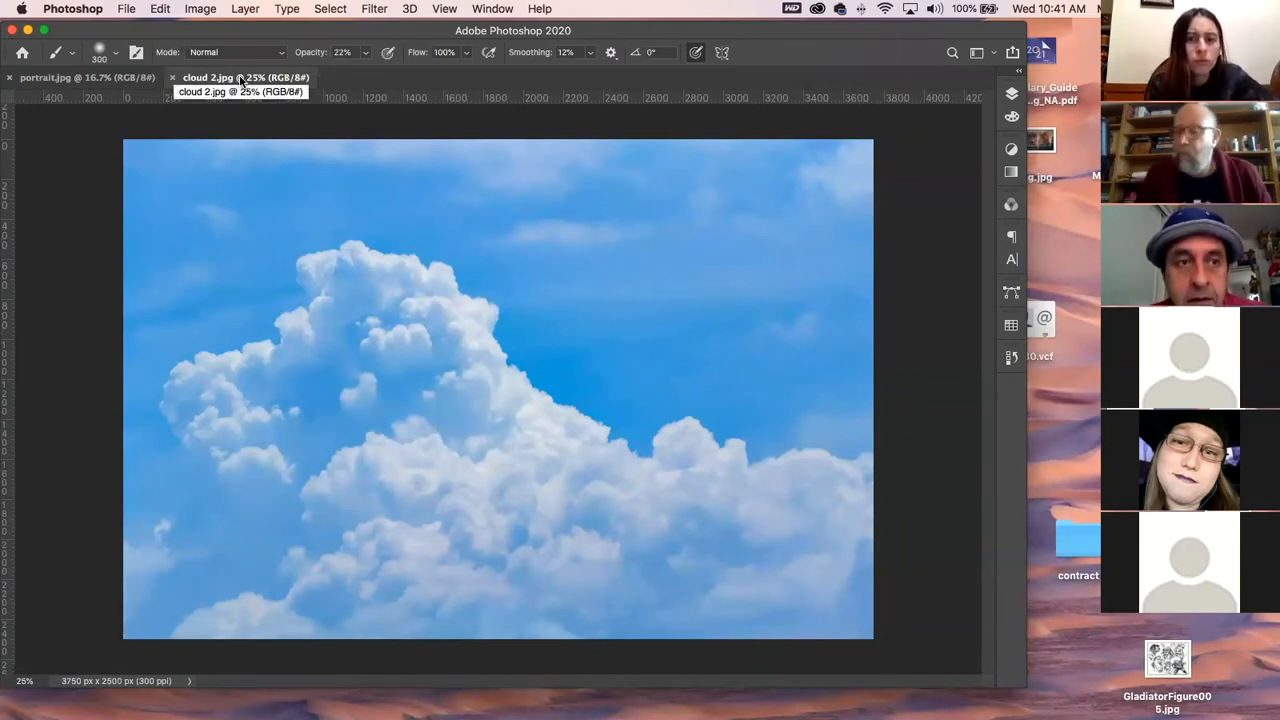
click(90, 78)
click(240, 77)
click(78, 77)
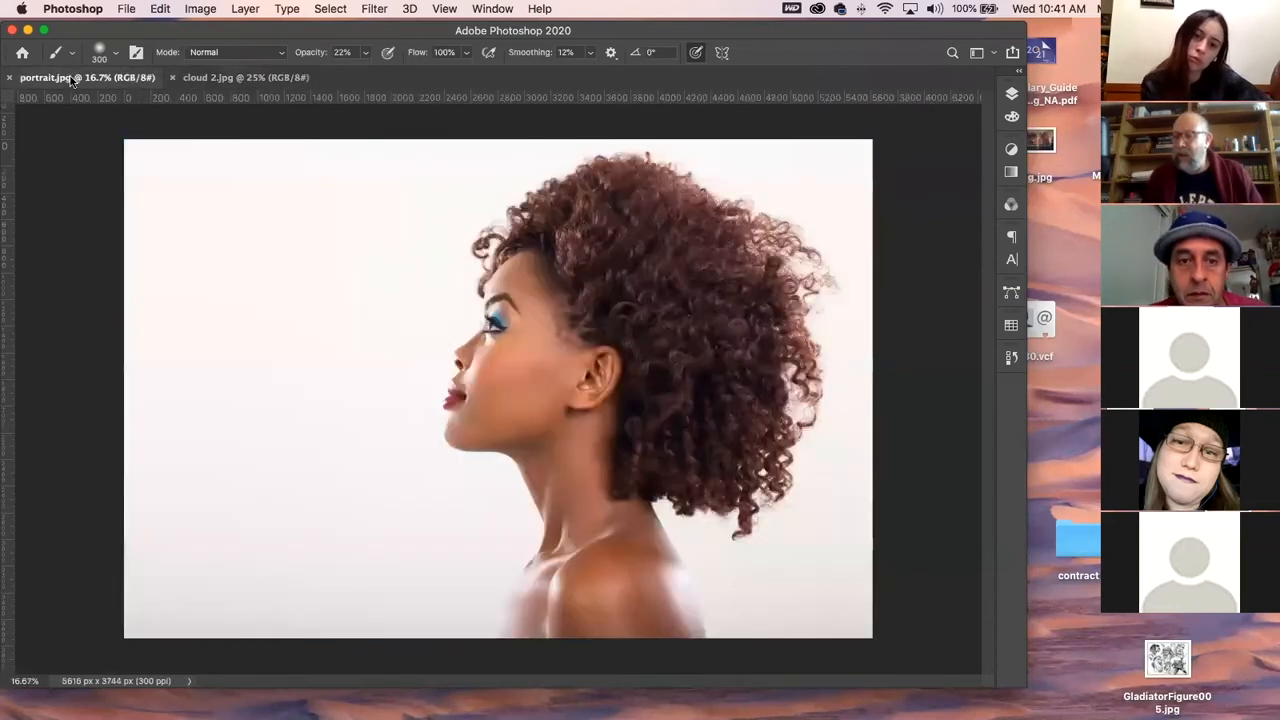
click(239, 78)
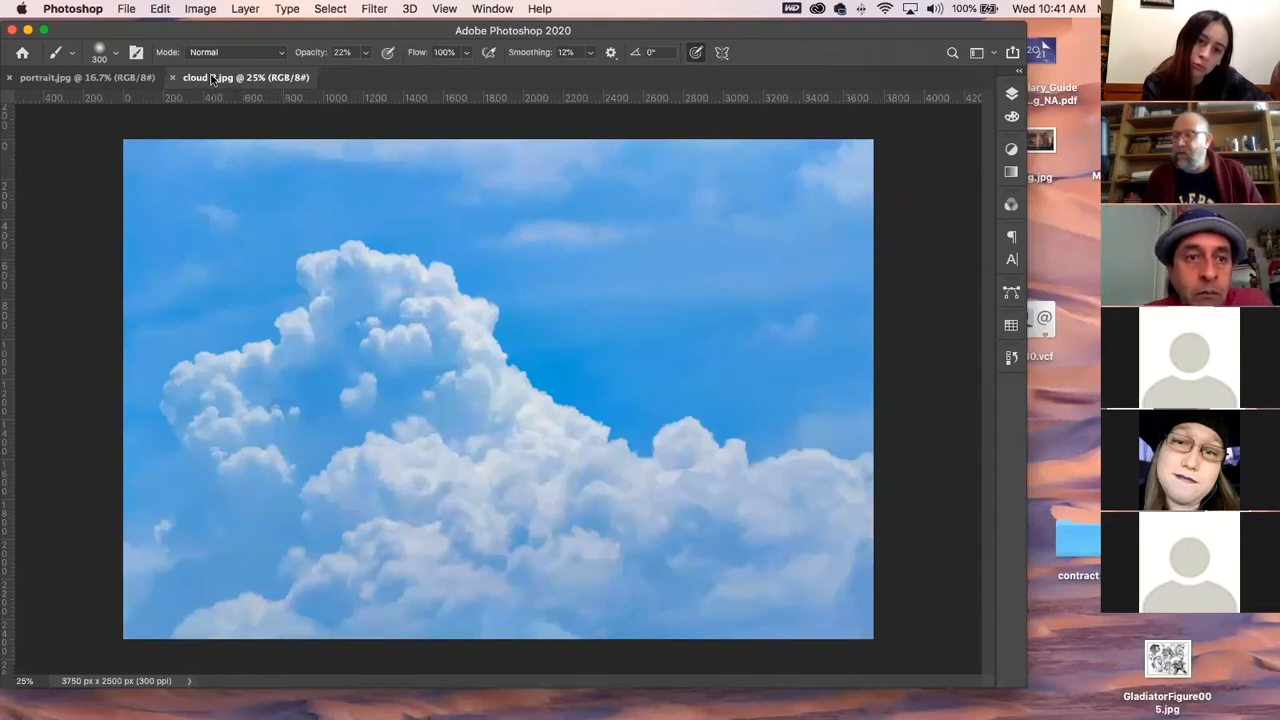
drag(205, 87, 434, 57)
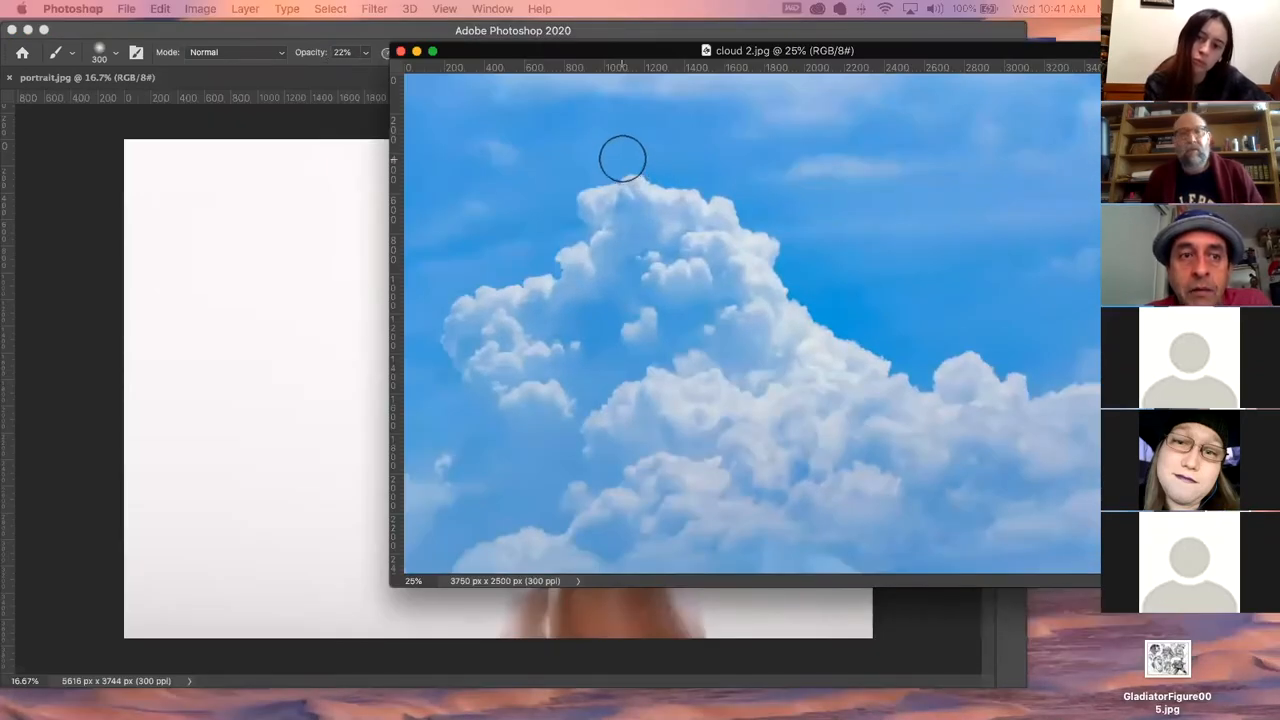
drag(552, 57, 412, 86)
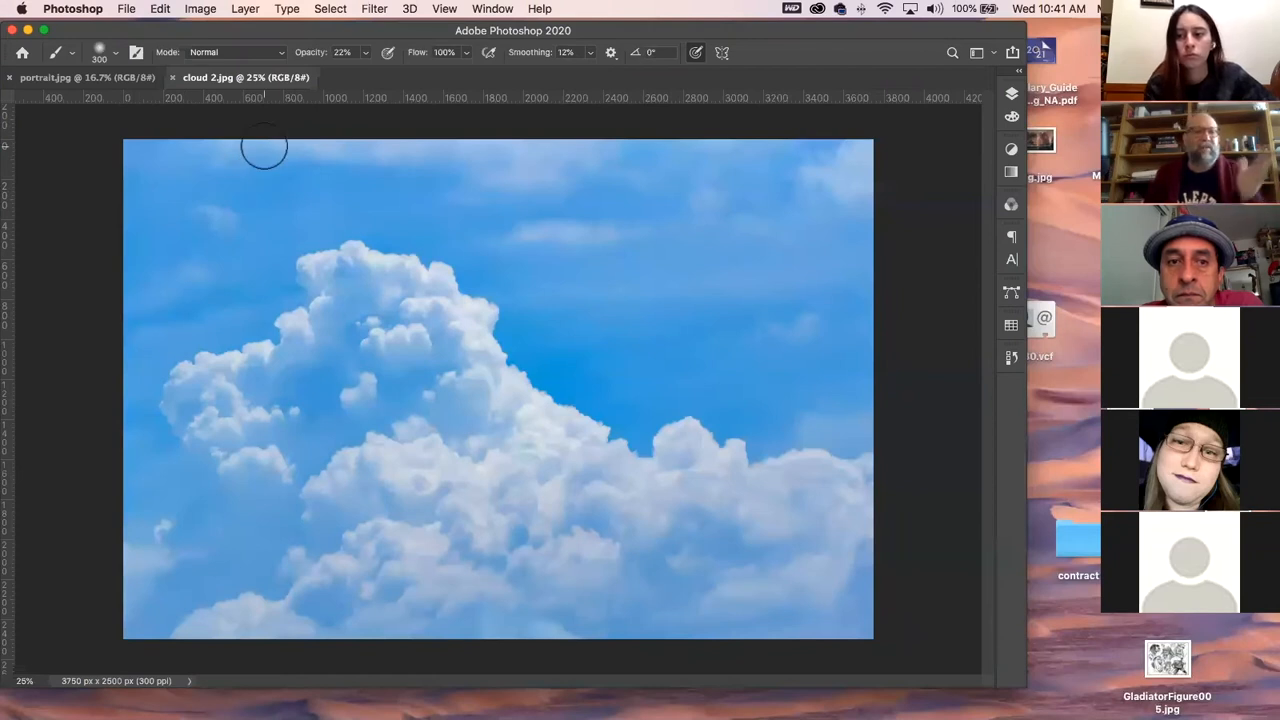
- Float cloud 2.jpg in its own window, copy its image onto the portrait.jpg canvas with the Move tool, and close cloud 2.jpg
drag(239, 77, 415, 36)
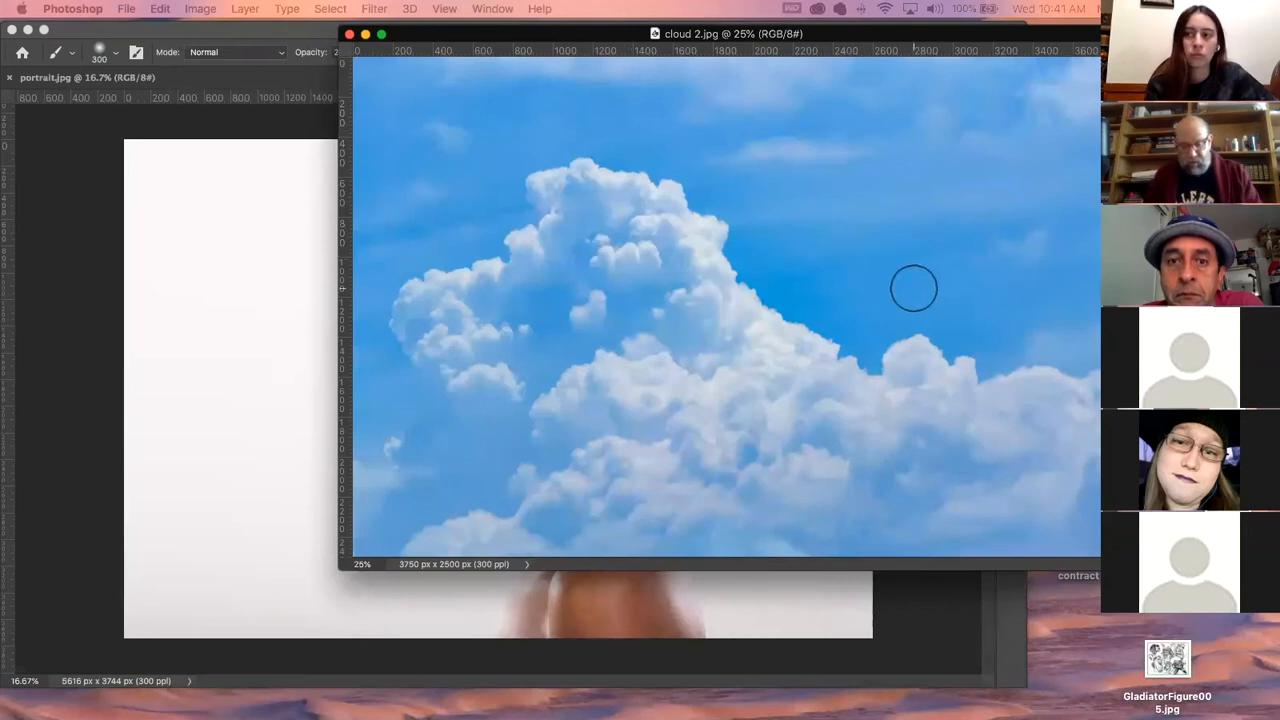
key(v)
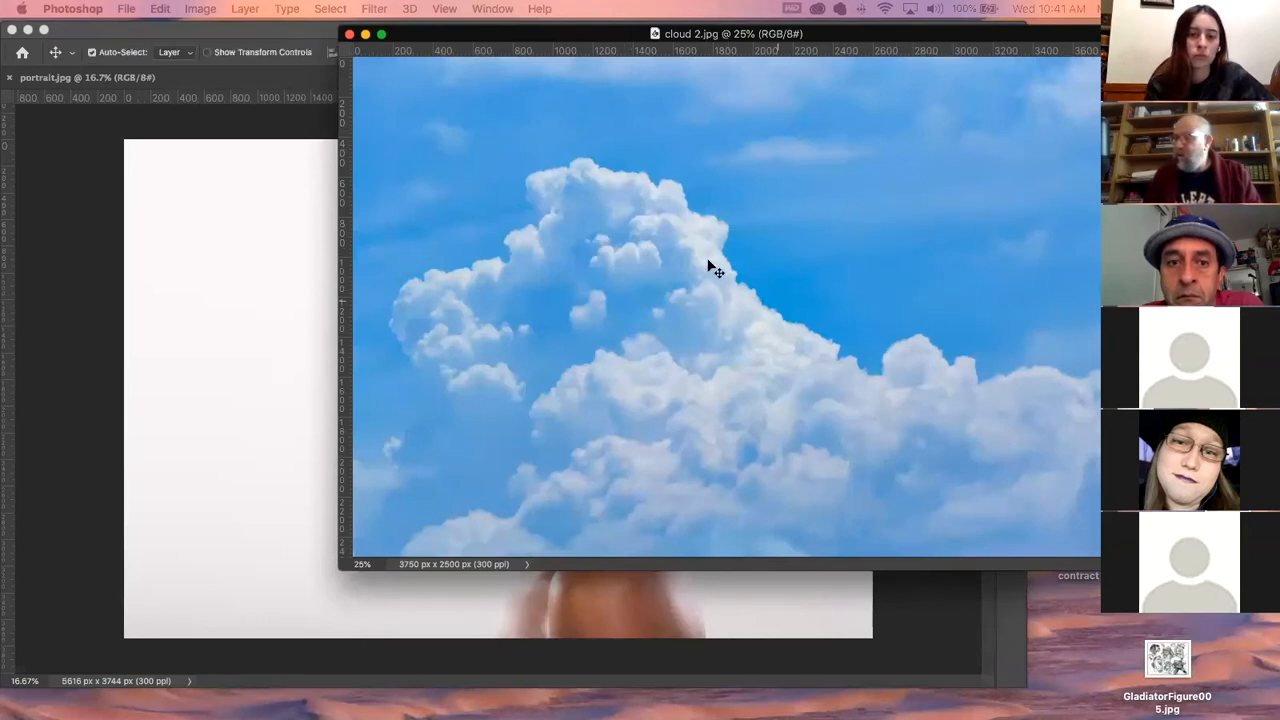
drag(582, 300, 524, 254)
click(1075, 37)
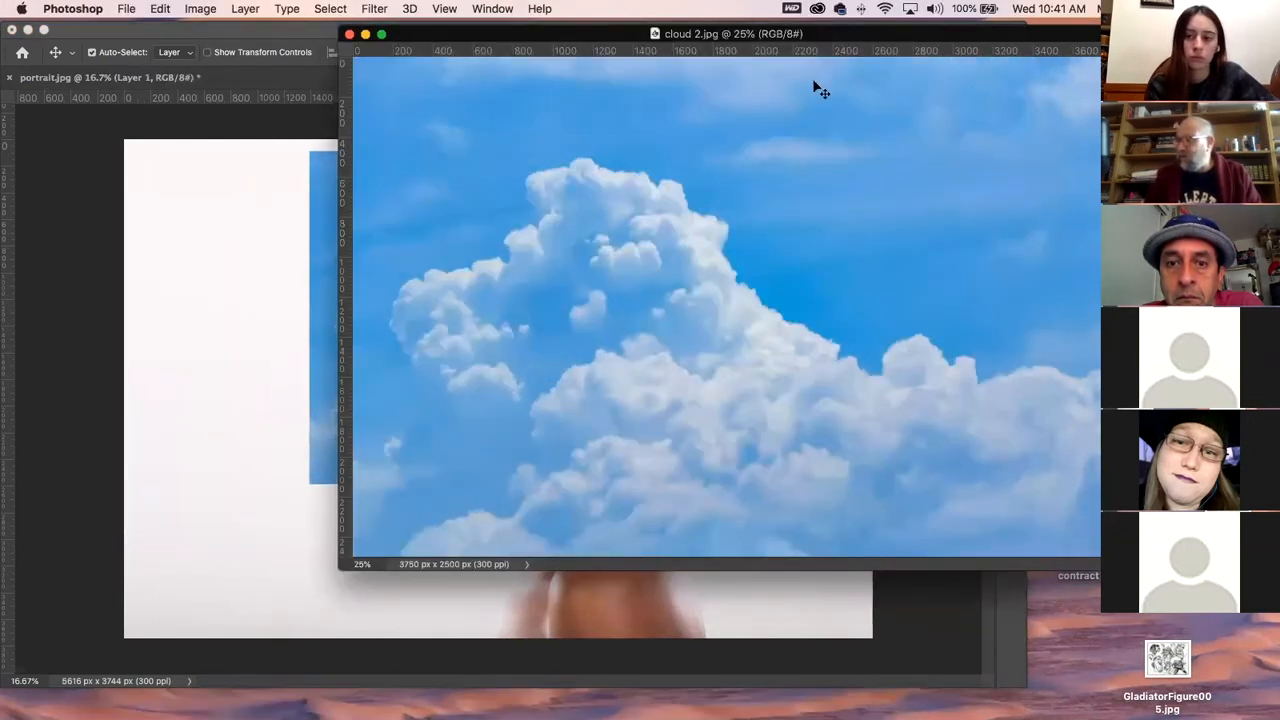
click(385, 62)
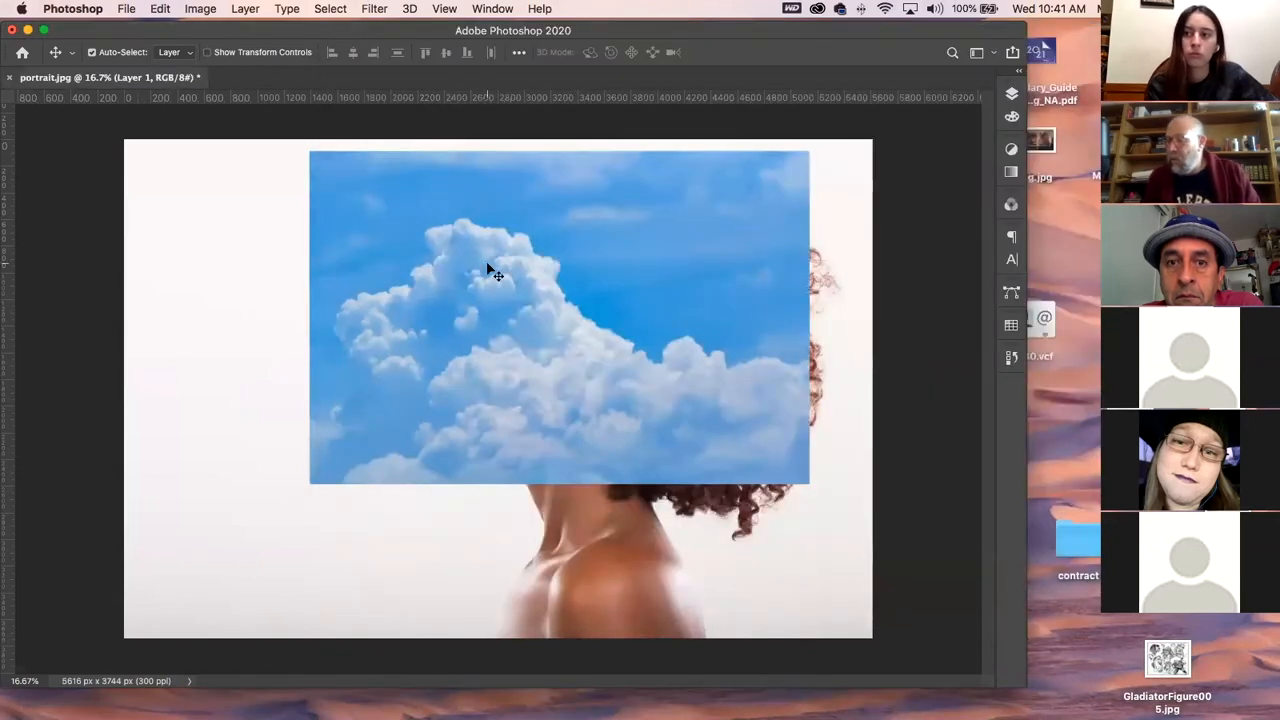
- Unlock the portrait's Background layer and move the cloud layer beneath it
click(1012, 94)
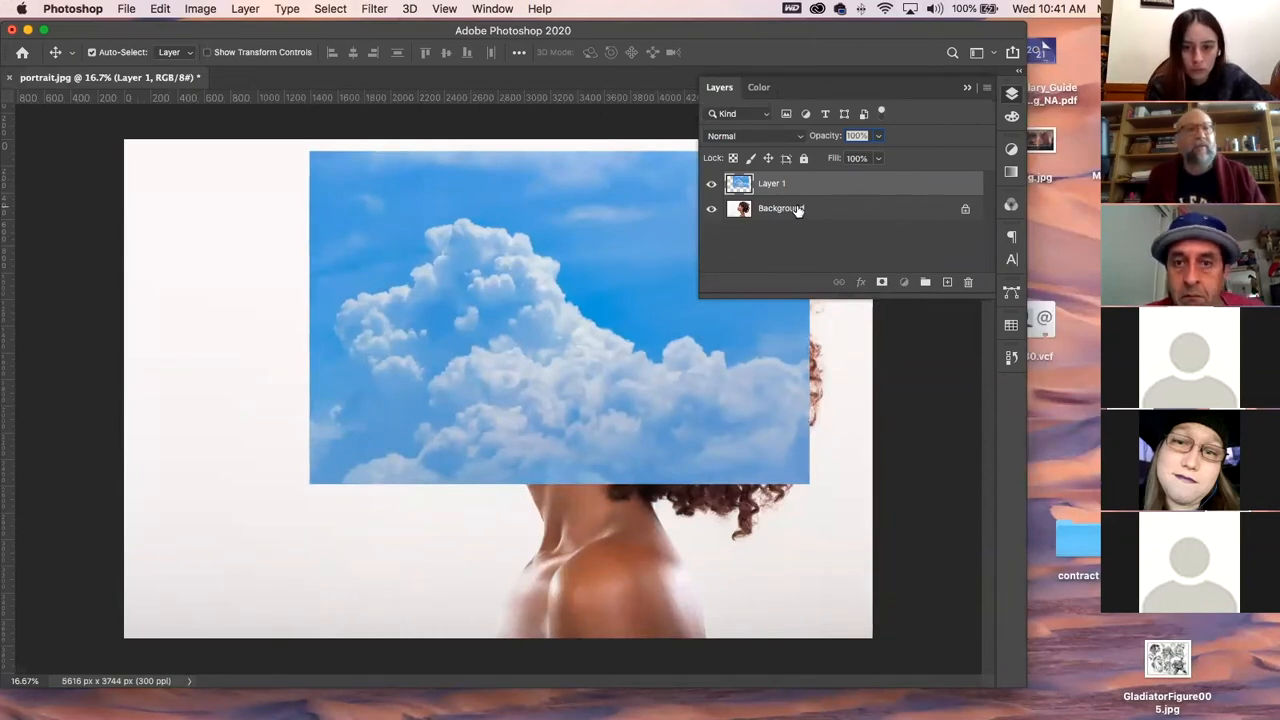
click(966, 212)
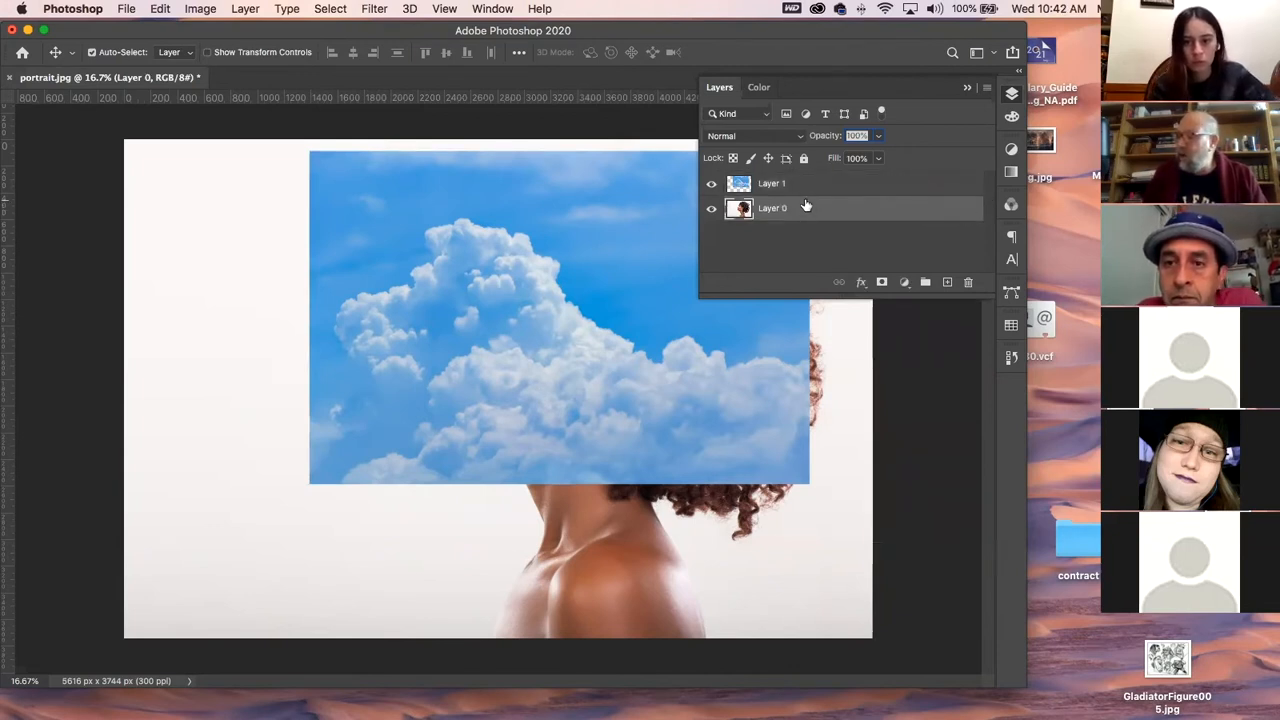
drag(795, 186, 793, 236)
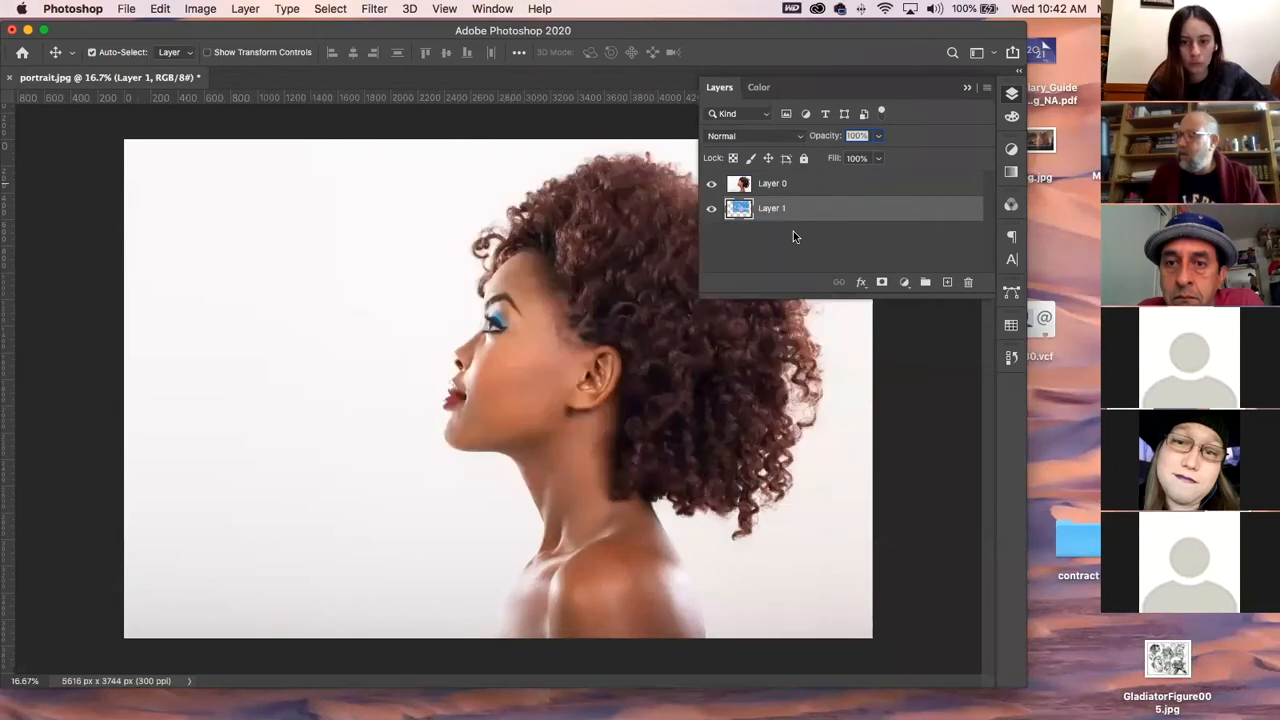
- Lower the opacity of the portrait layer, Layer 0, to about 59%
click(1013, 93)
click(1013, 93)
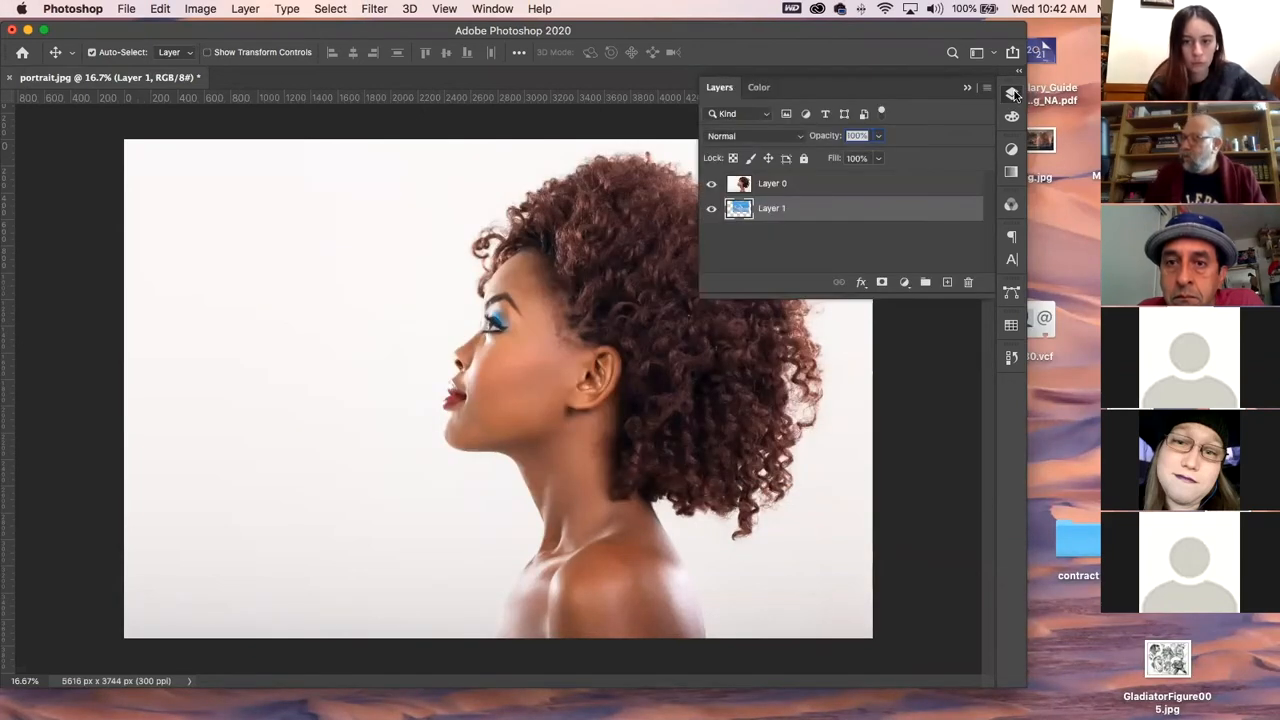
click(831, 183)
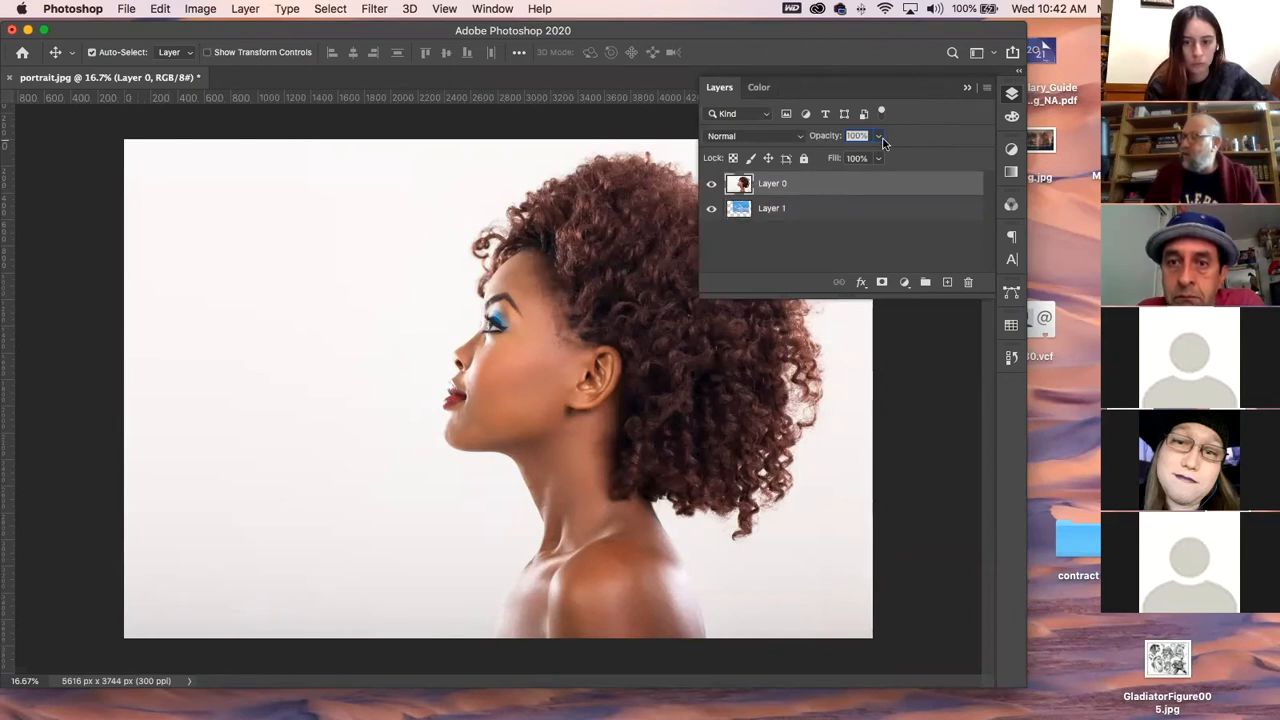
click(877, 136)
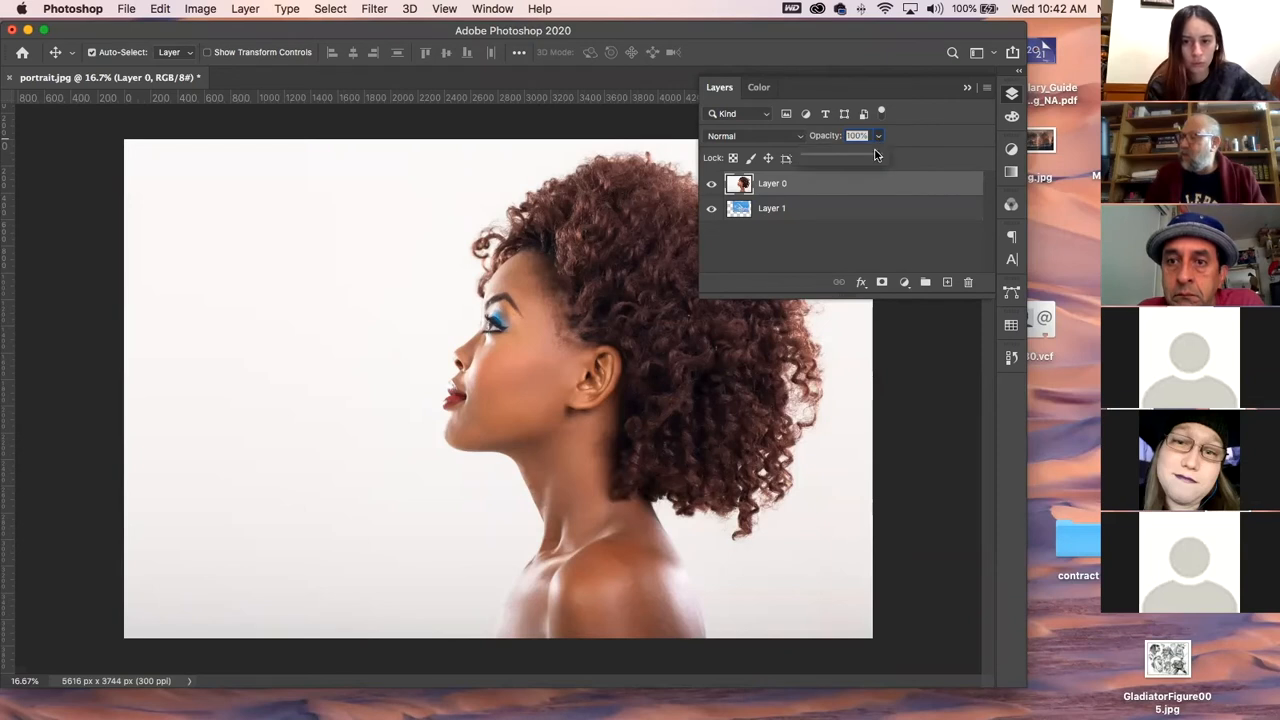
drag(880, 158, 848, 158)
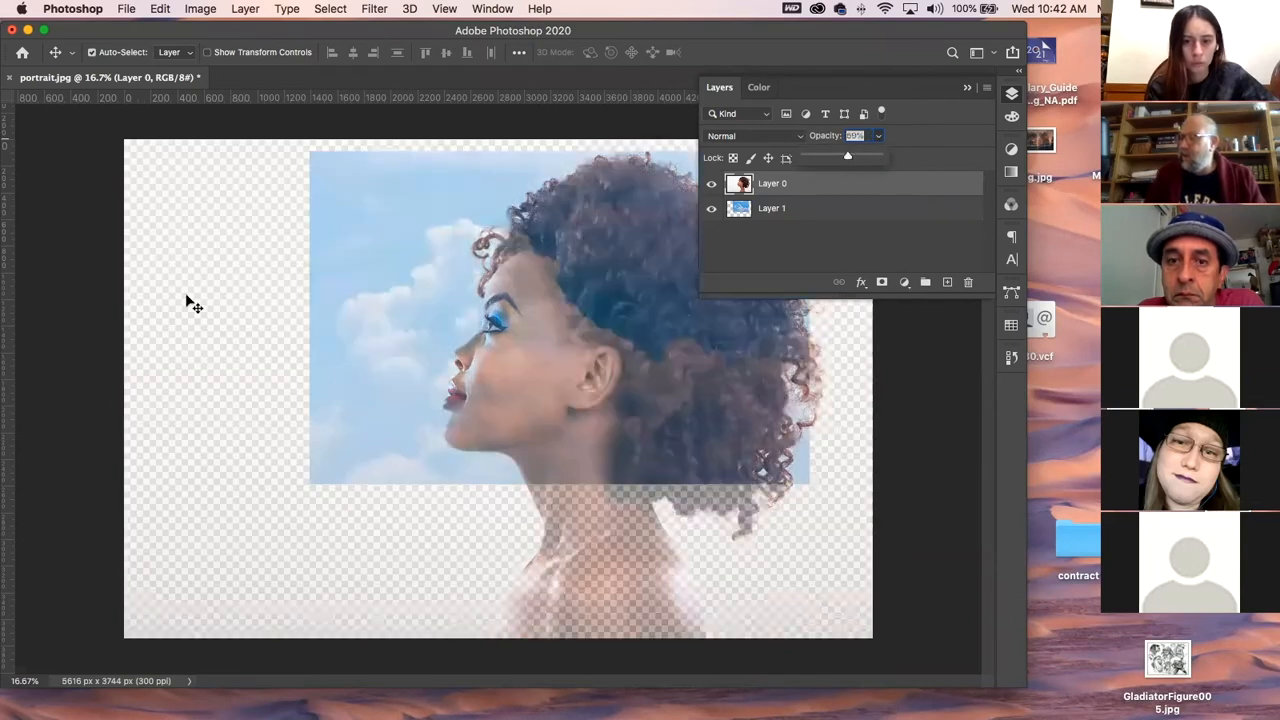
- Free-transform the cloud layer, scaling it to about 122% and positioning it behind the woman's head and hair
click(795, 209)
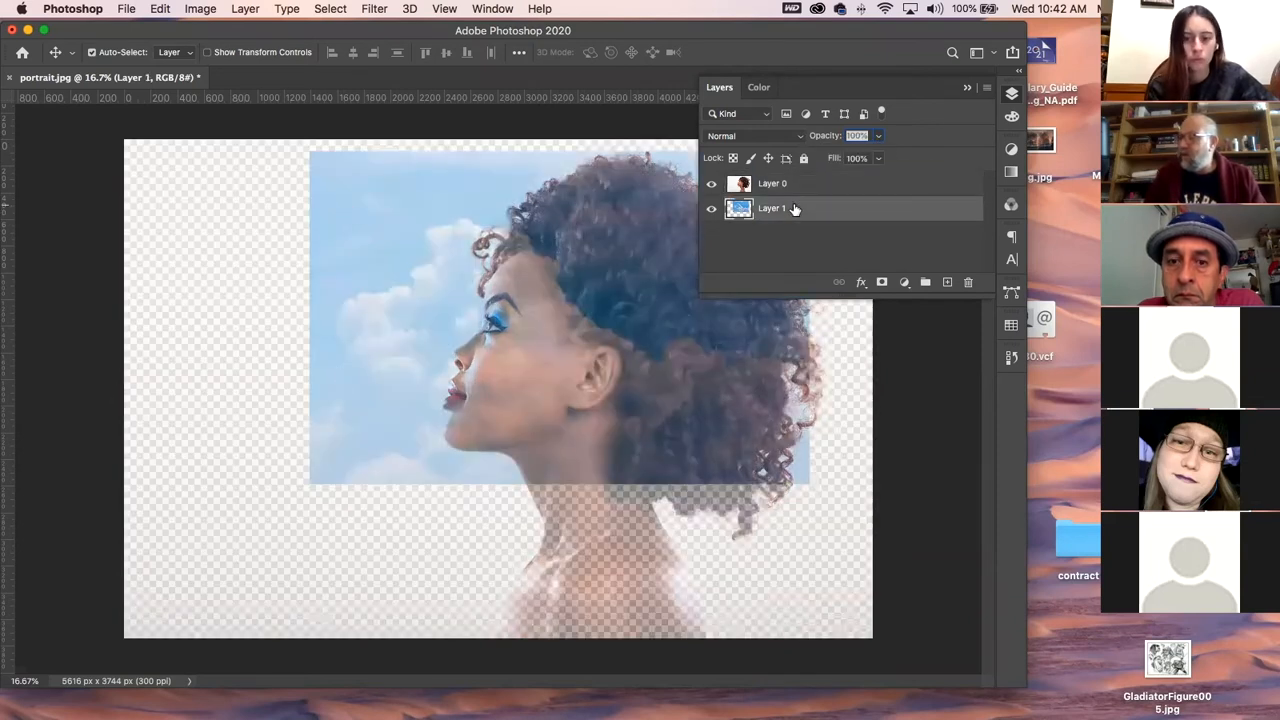
key(super+t)
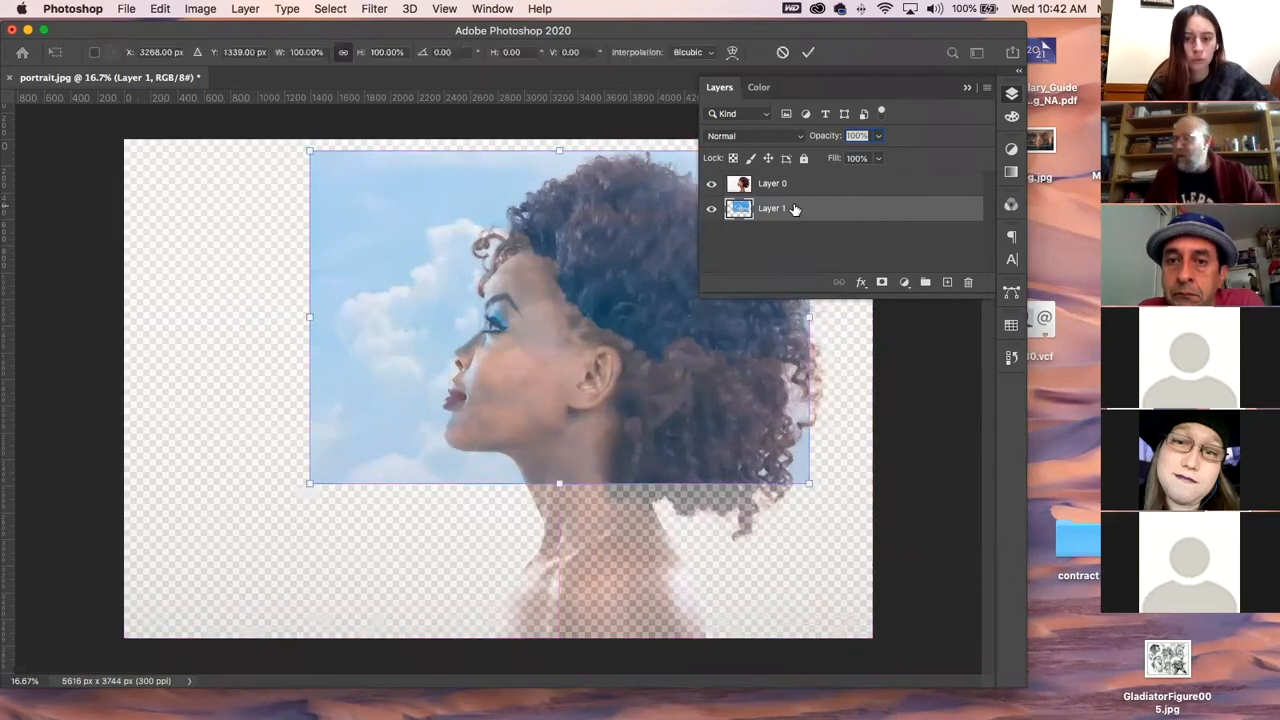
click(1012, 94)
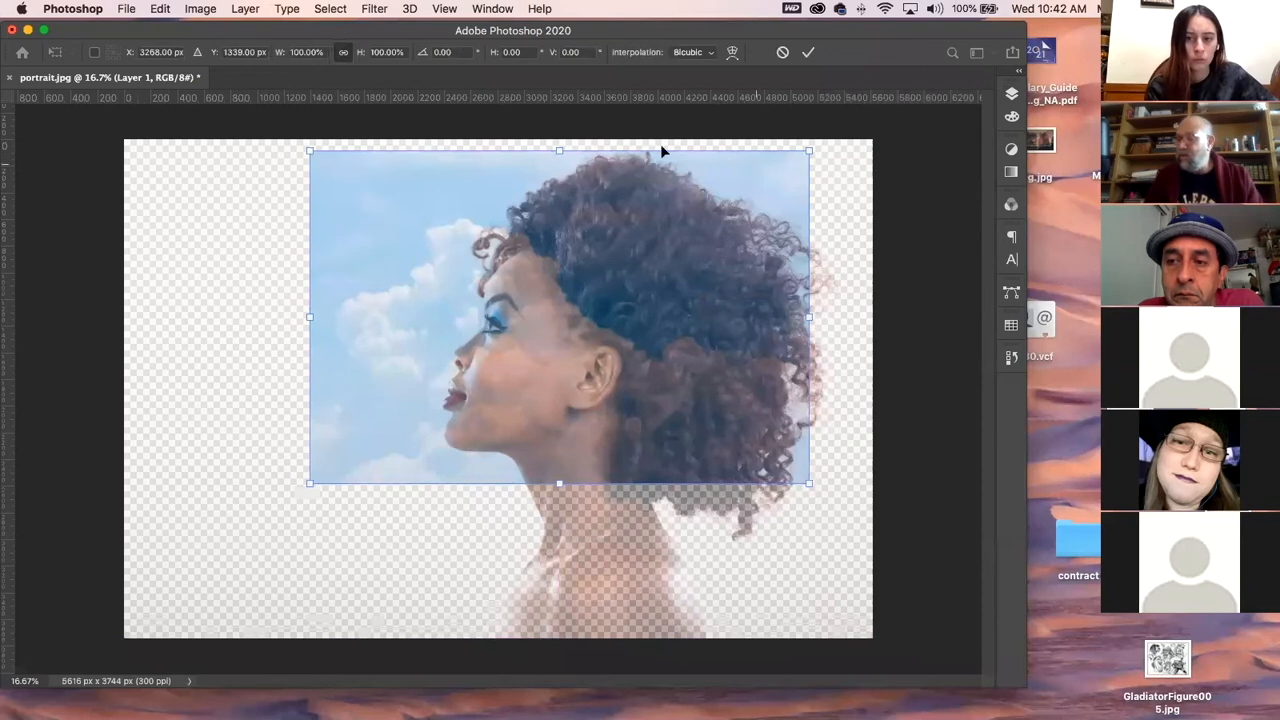
drag(462, 258, 590, 235)
drag(477, 443, 366, 518)
drag(538, 441, 594, 434)
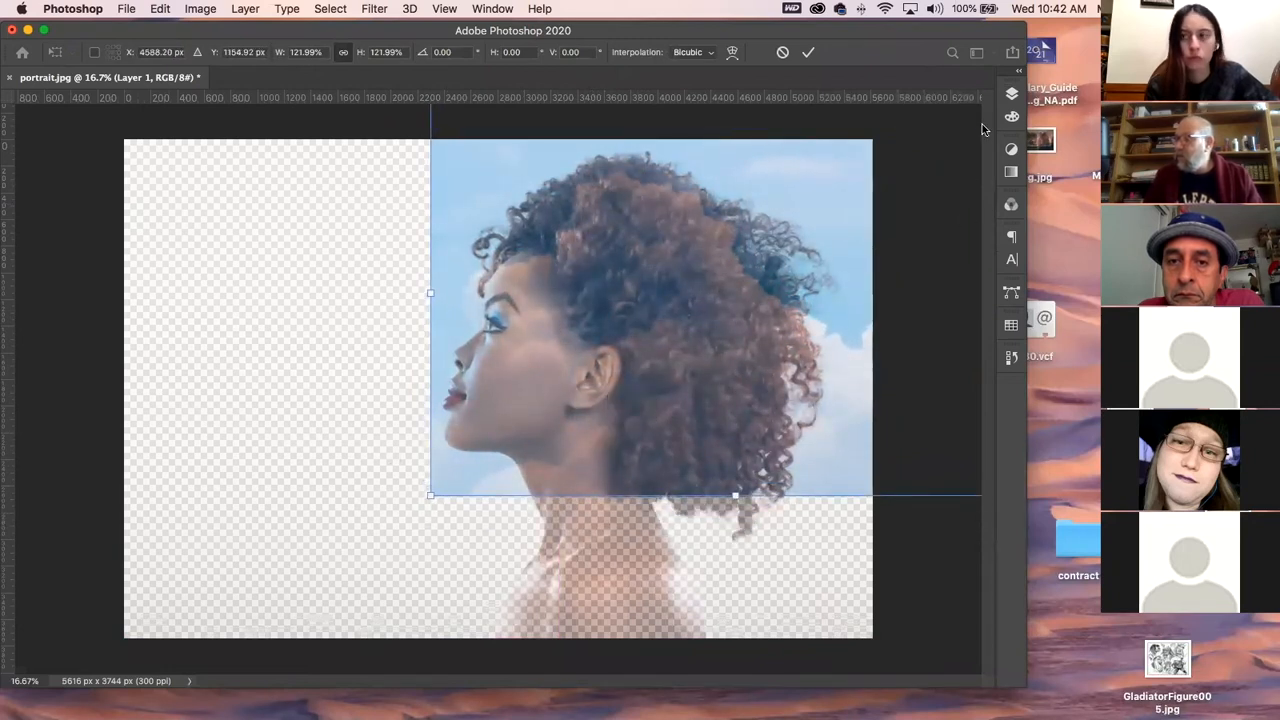
- Apply the cloud layer's transform and restore the portrait layer's opacity to 100%
click(1011, 93)
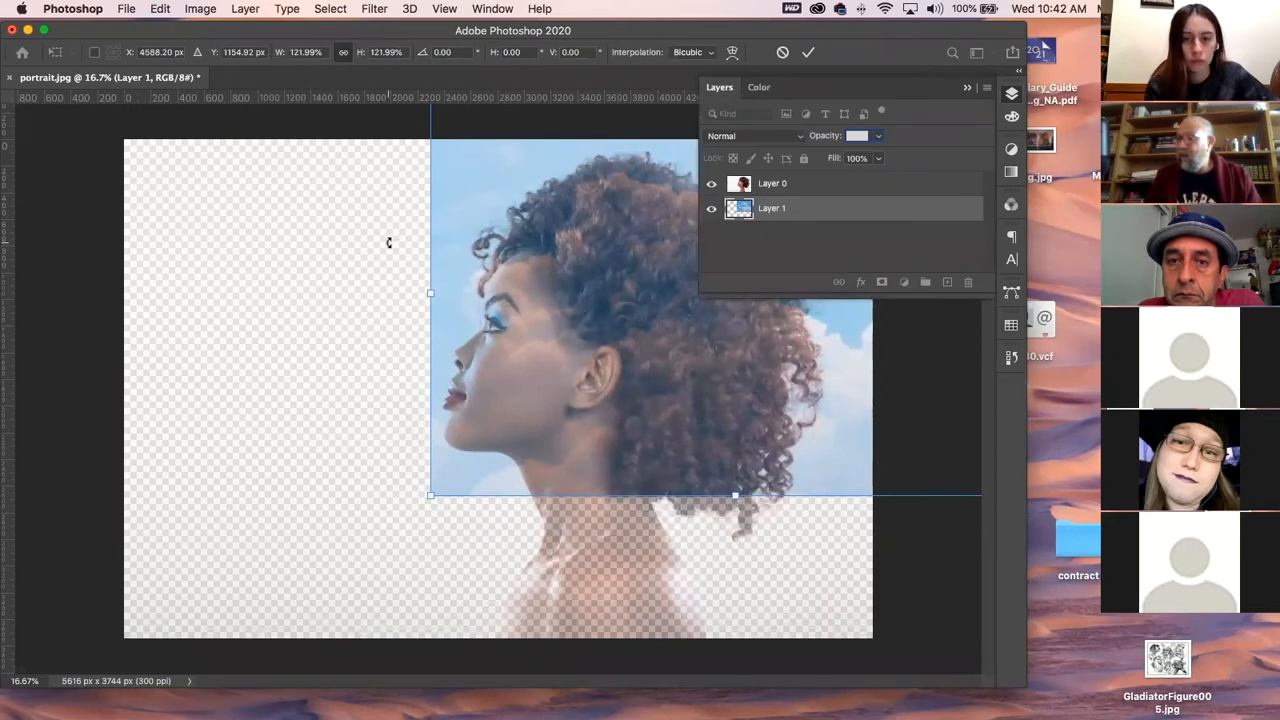
click(854, 183)
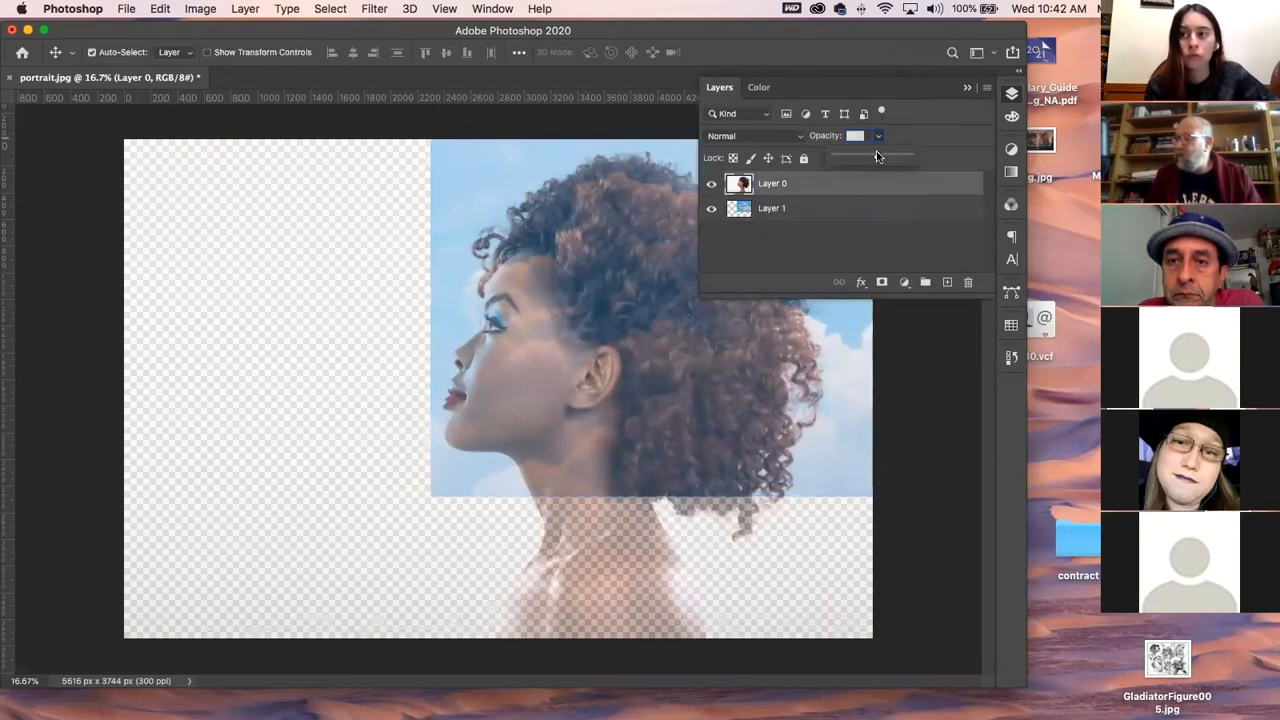
drag(888, 157, 943, 157)
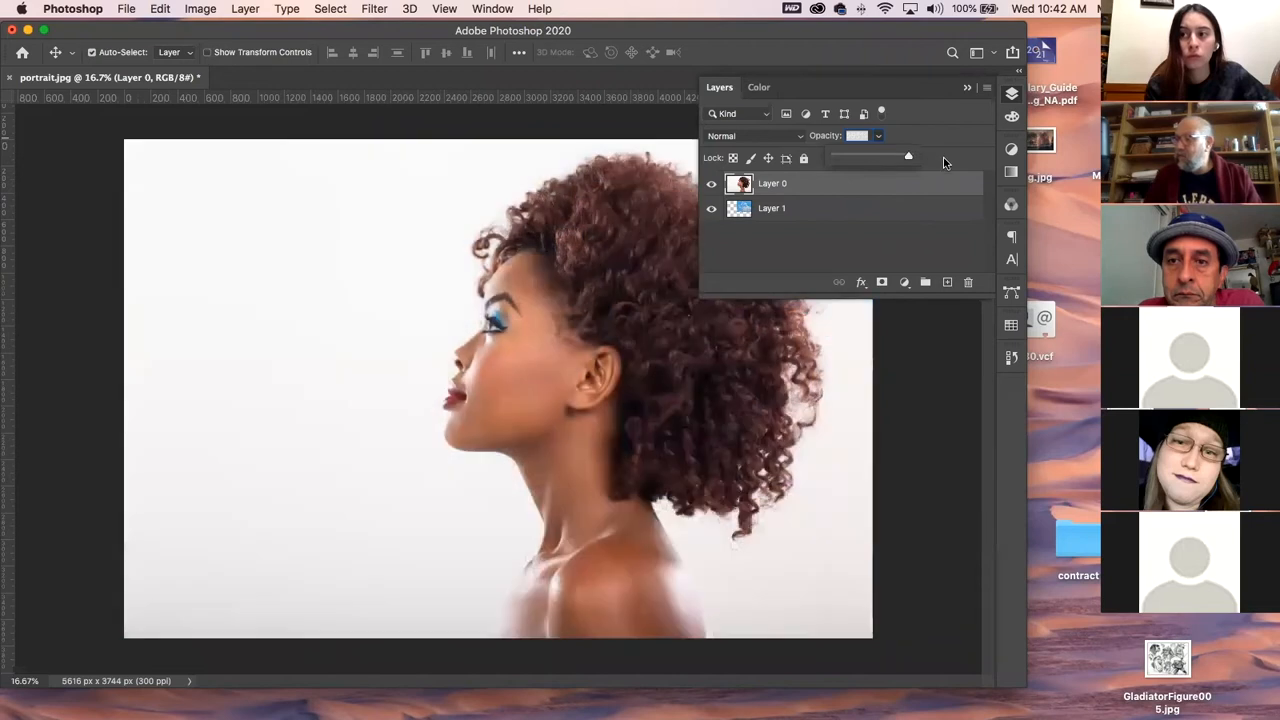
click(1015, 94)
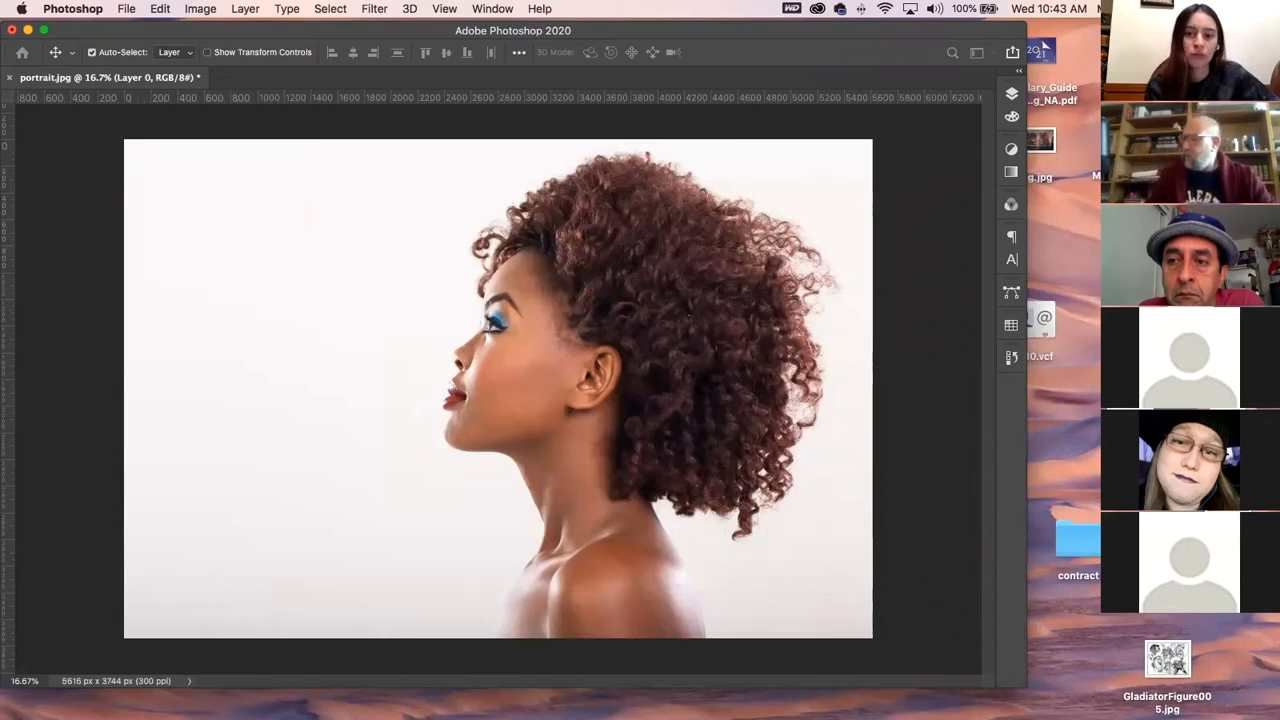
- Add a white layer mask to the portrait layer, Layer 0
click(1011, 93)
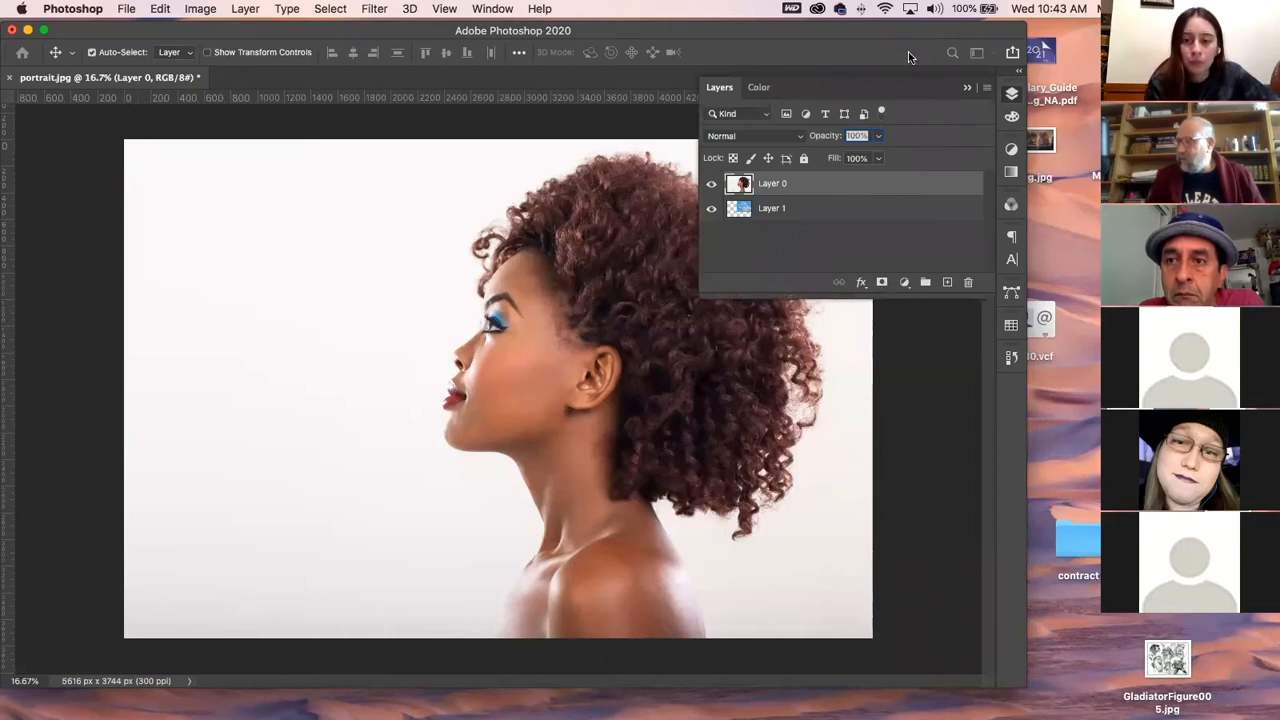
drag(916, 37, 392, 45)
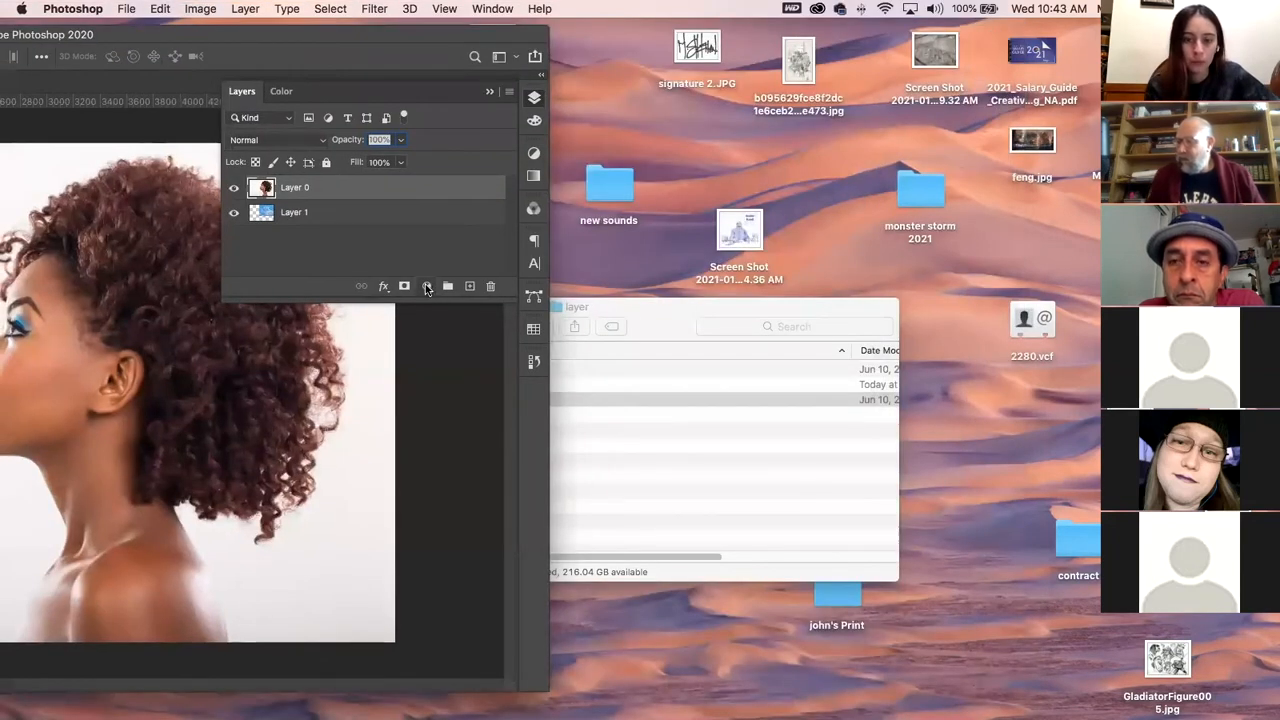
click(426, 287)
click(426, 288)
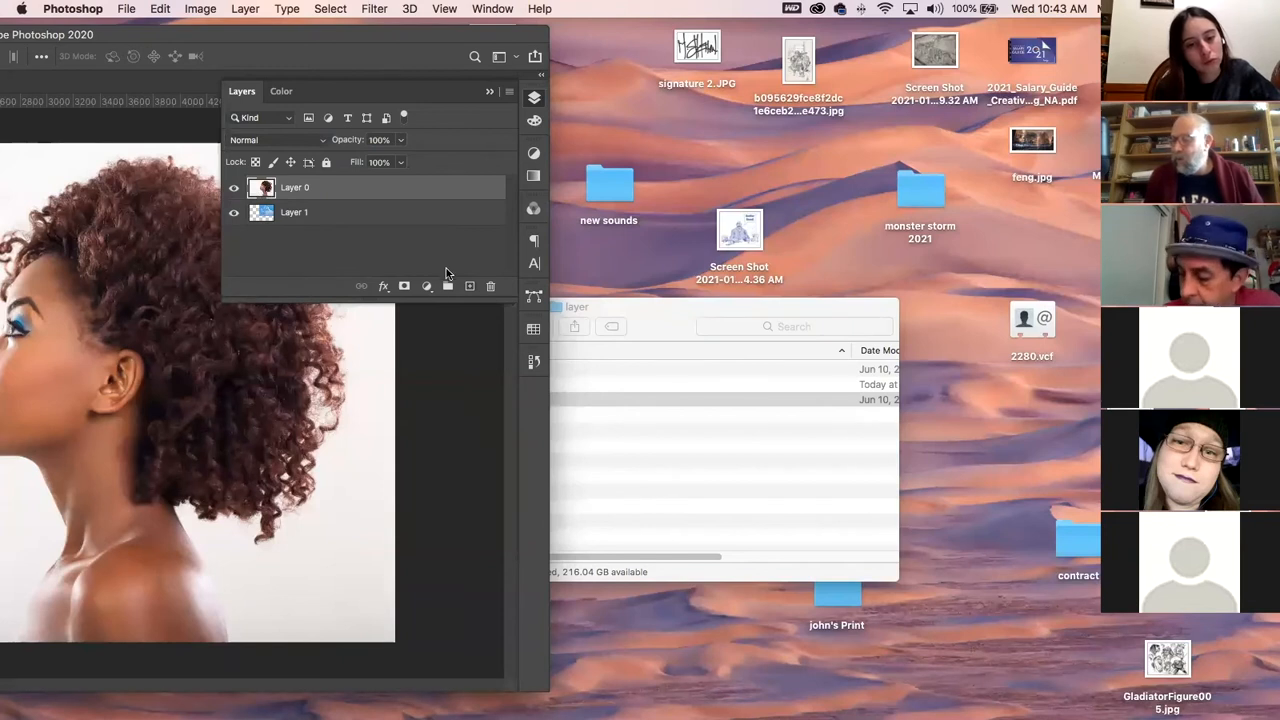
click(404, 286)
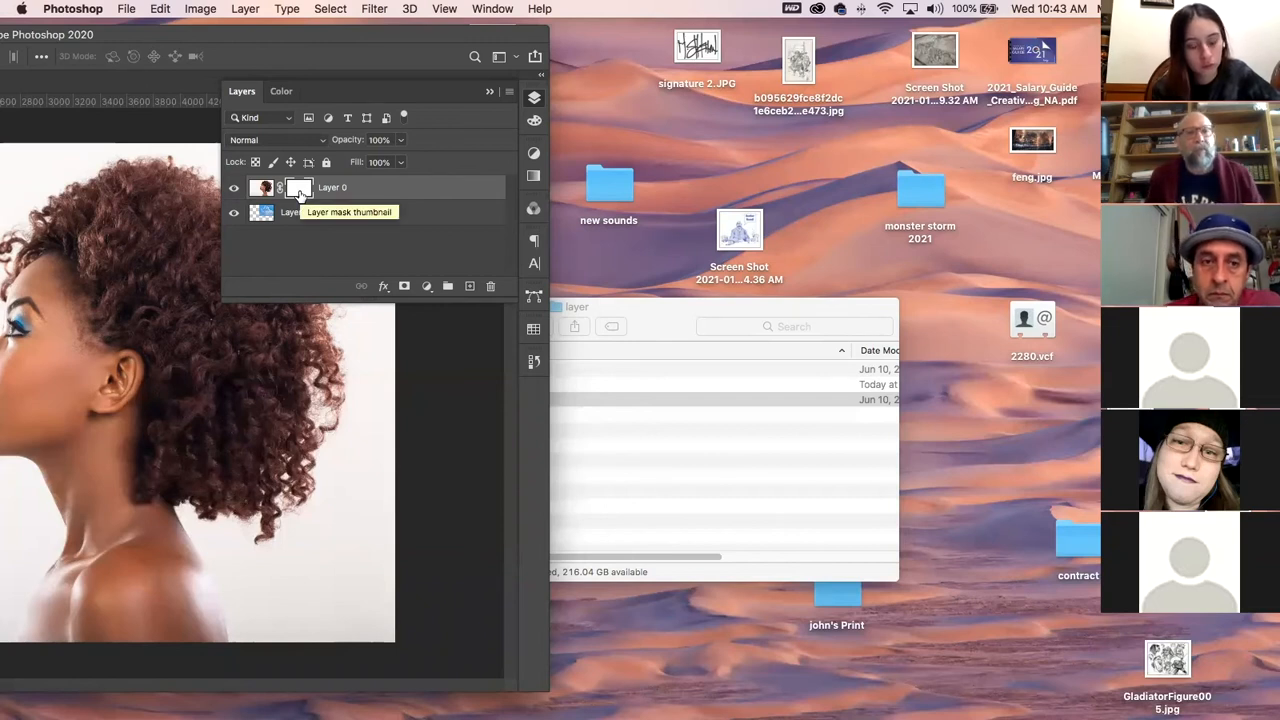
drag(195, 34, 681, 36)
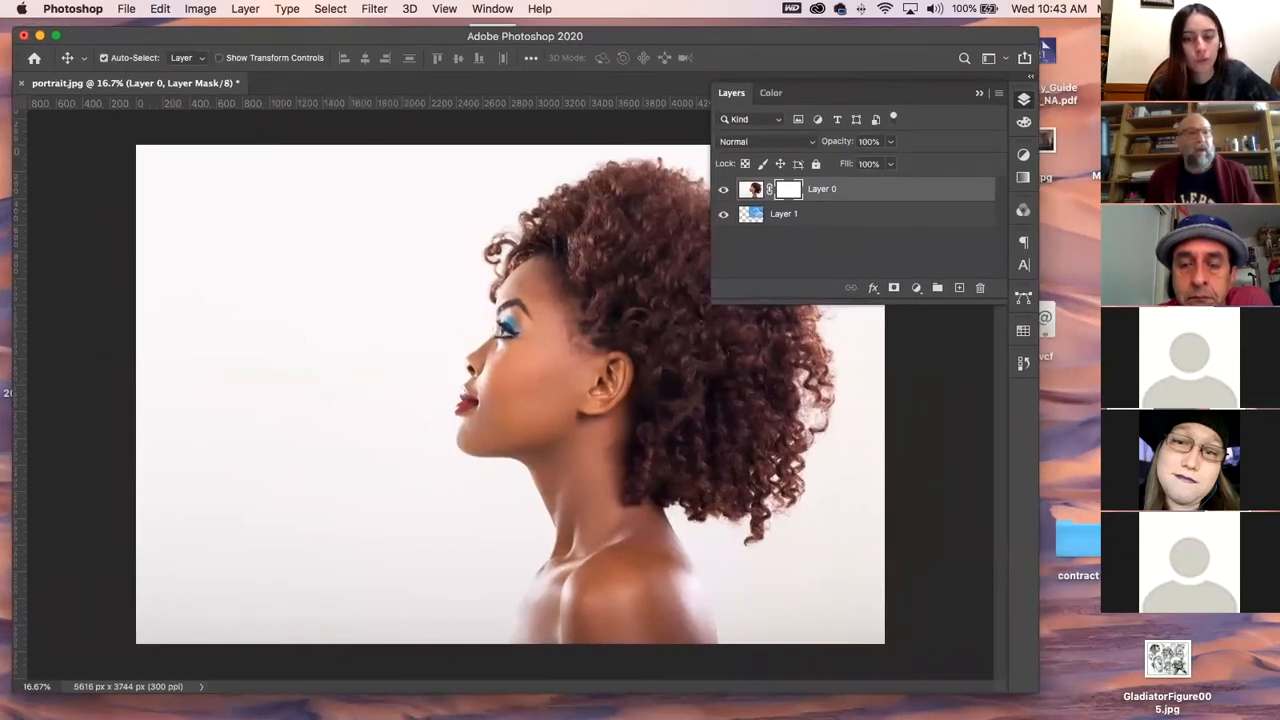
- Place the floating tool palette beside the face, set the foreground colour to black, and activate the Brush tool
drag(99, 149, 341, 173)
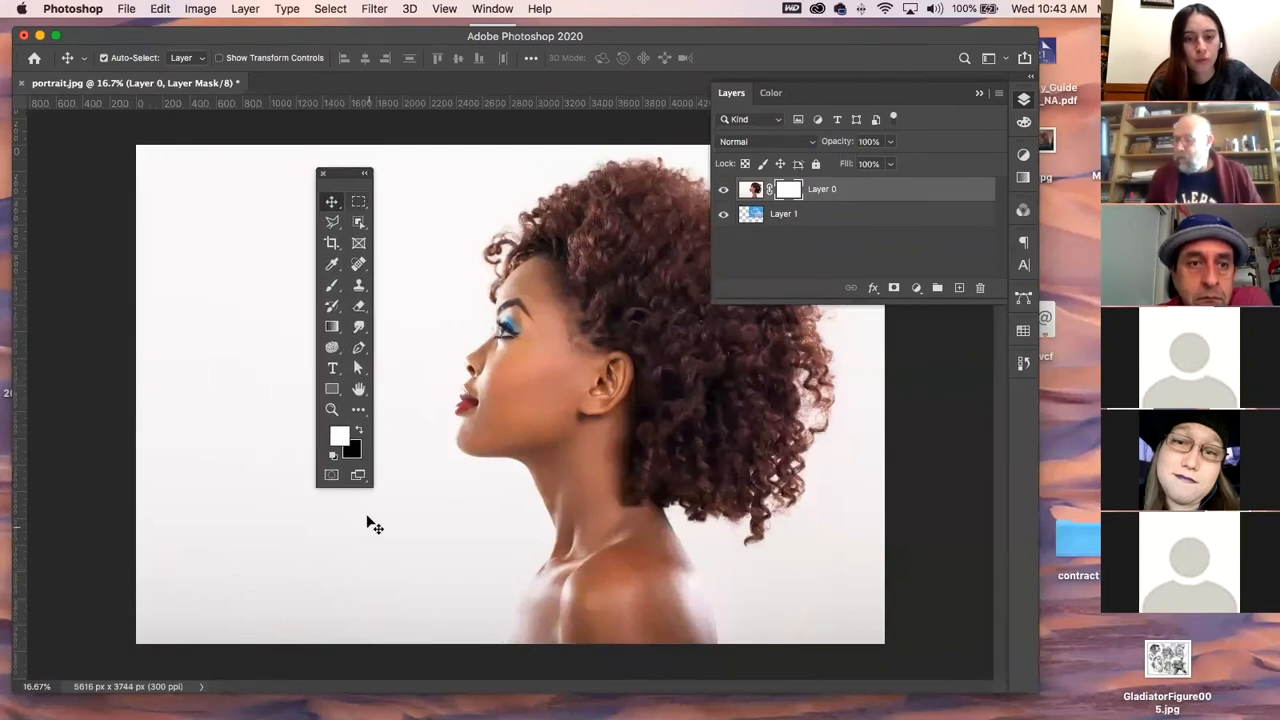
click(362, 432)
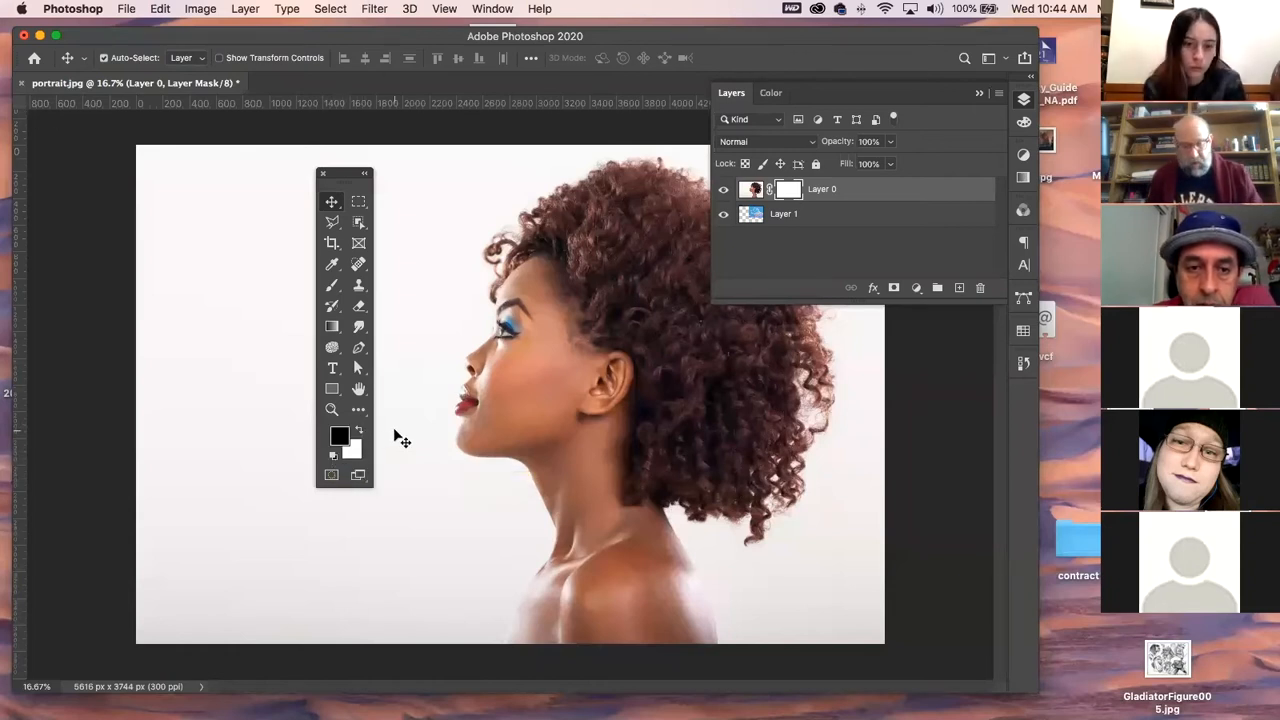
key(x)
key(x)
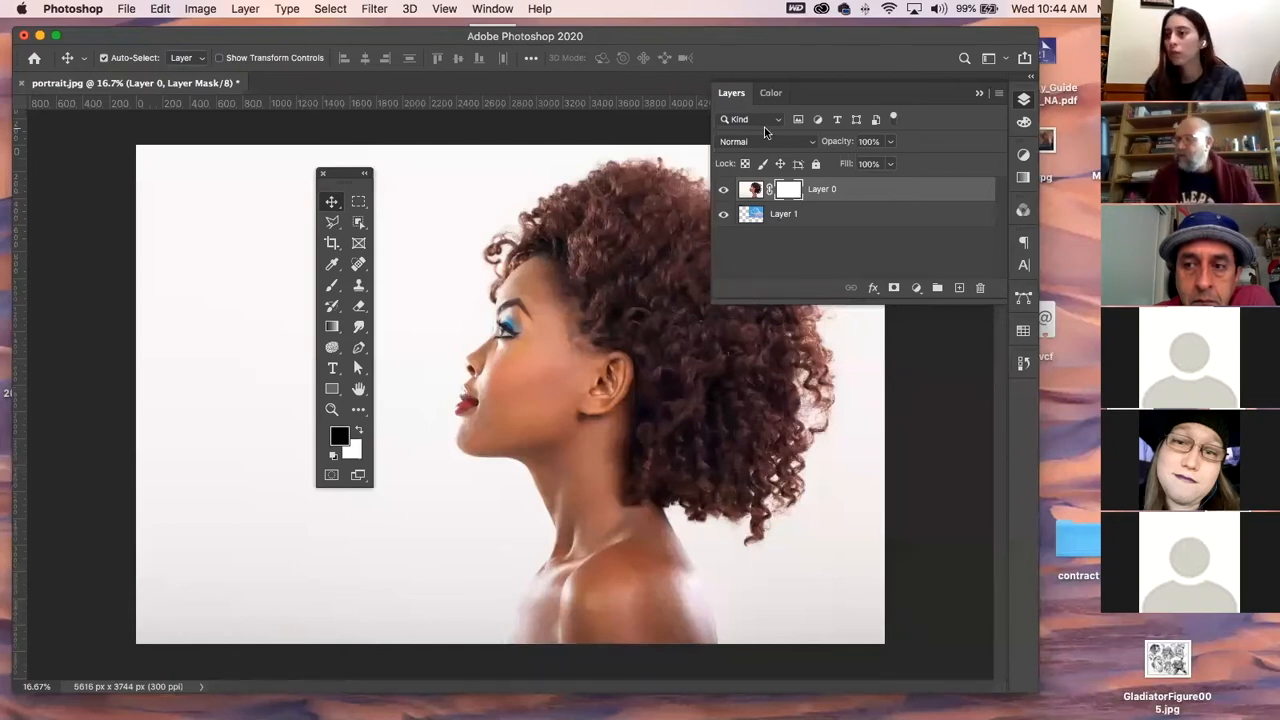
click(332, 286)
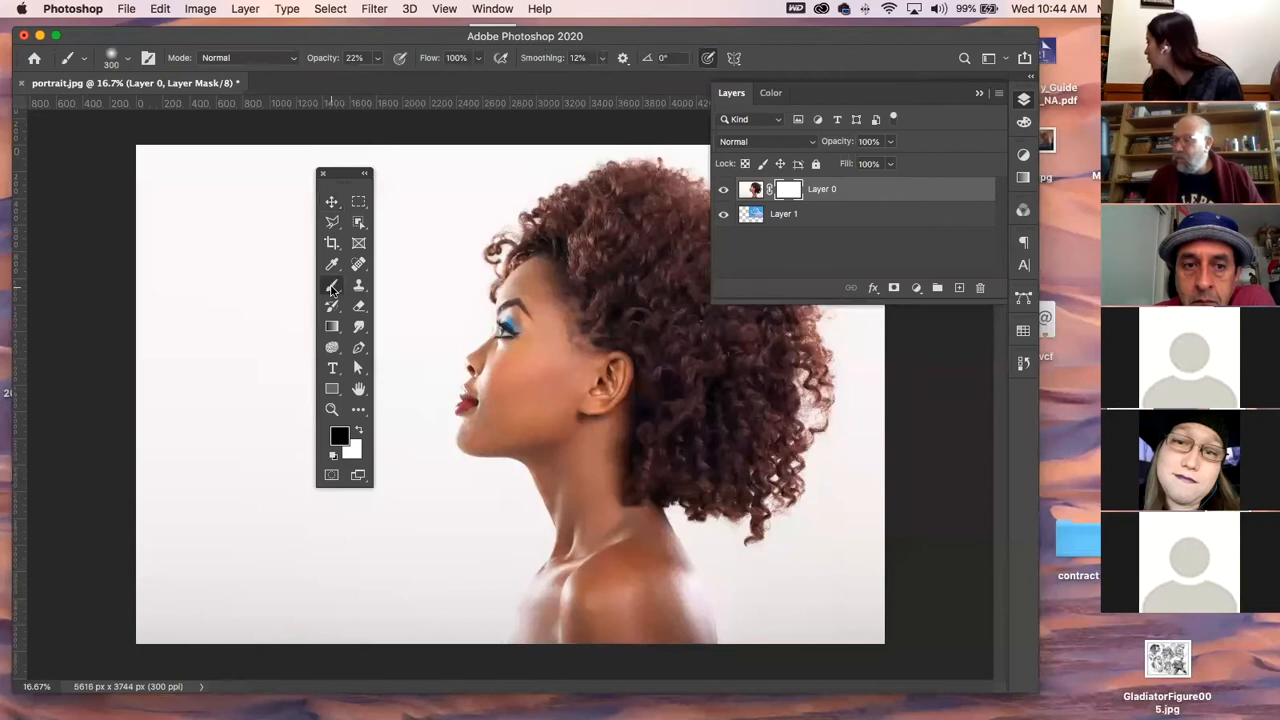
- Hide the Layers panel and enlarge the Soft Round brush to 600 px at 0% hardness
click(1024, 99)
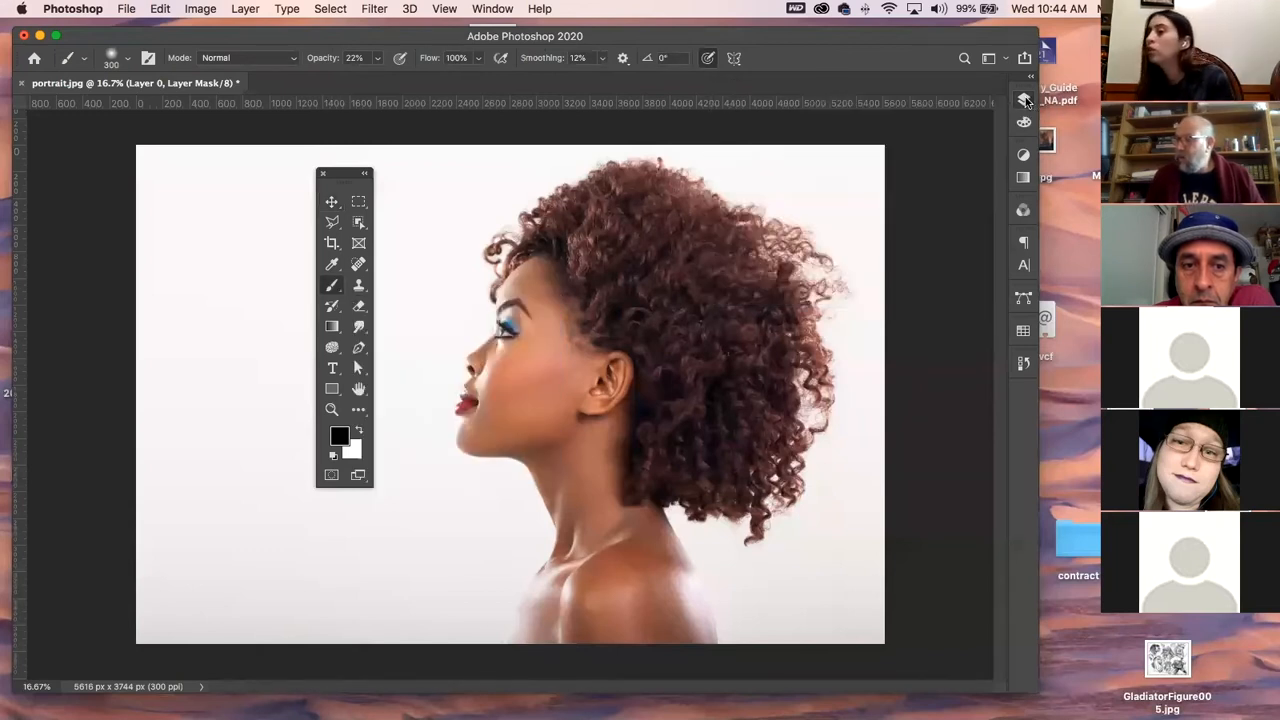
click(129, 63)
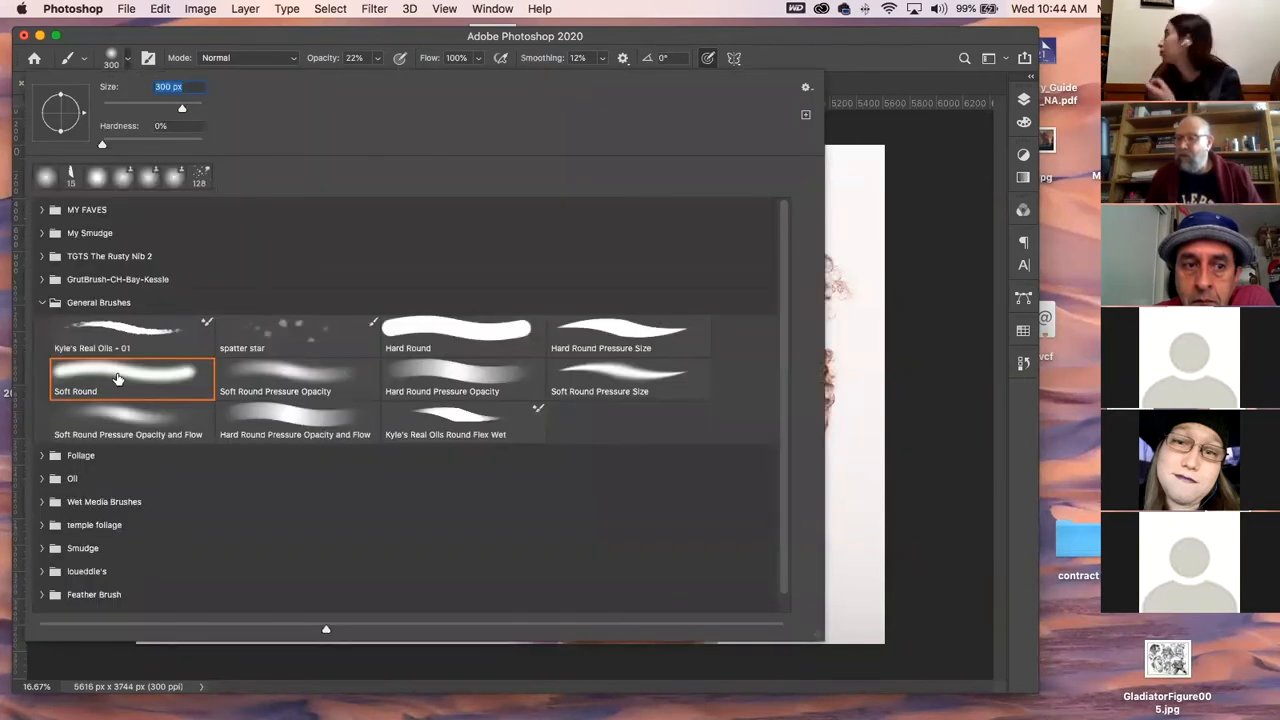
click(256, 40)
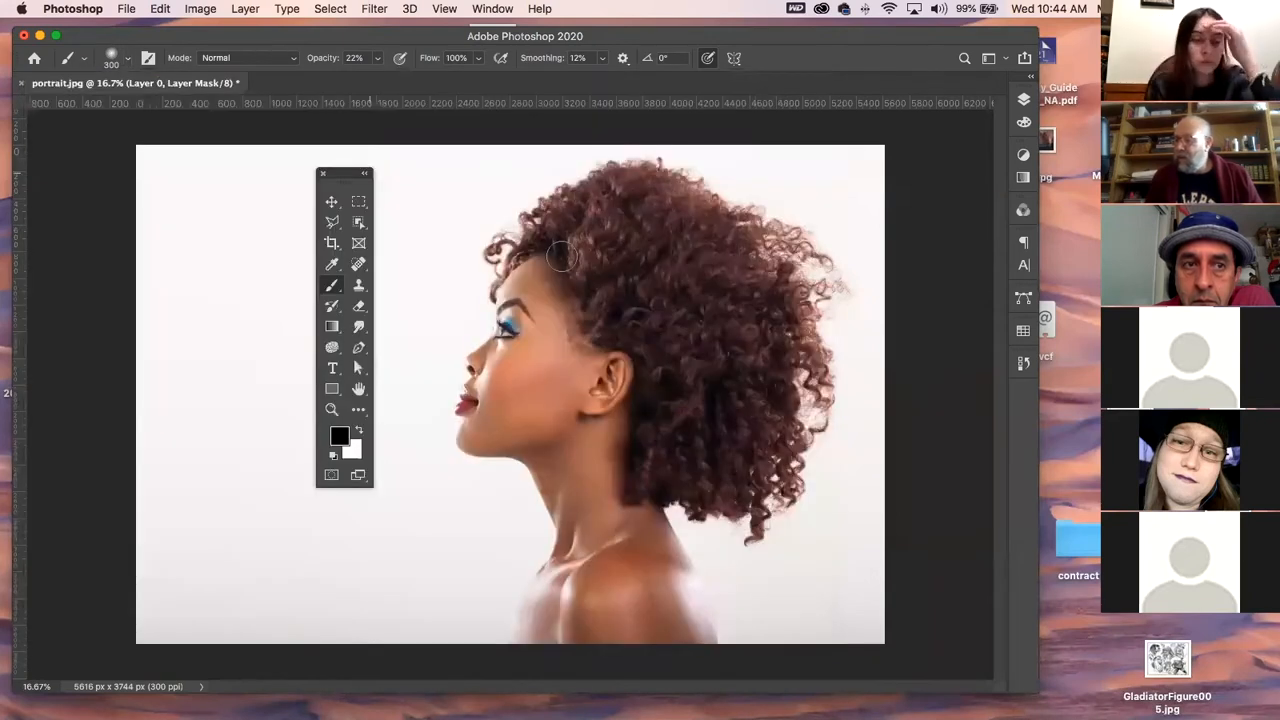
key(bracketright)
key(bracketright)
key(bracketright)
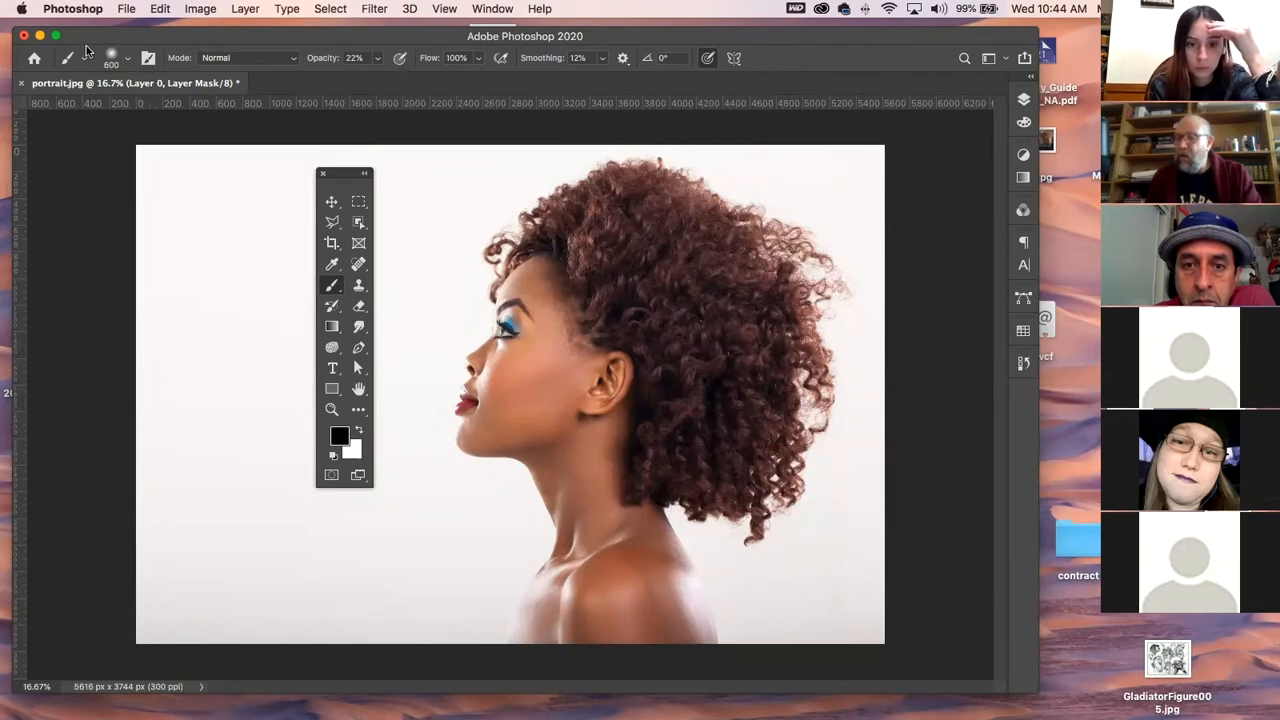
click(86, 58)
click(128, 63)
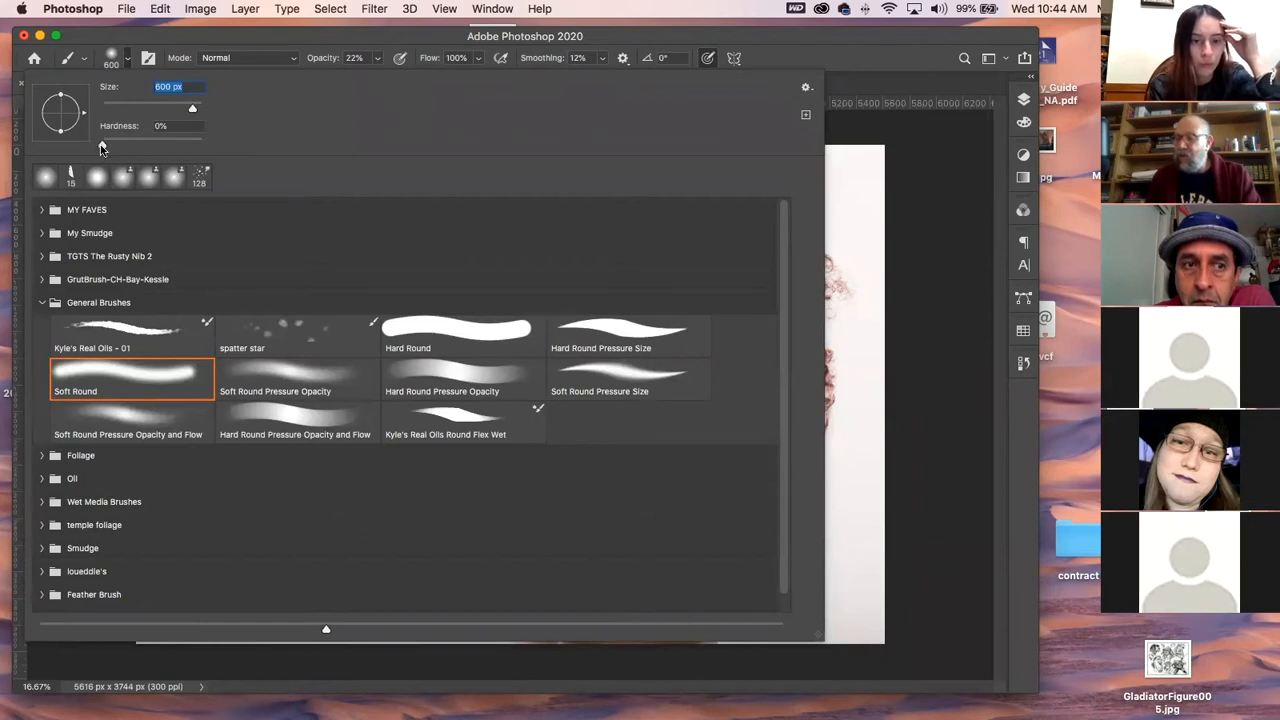
click(146, 38)
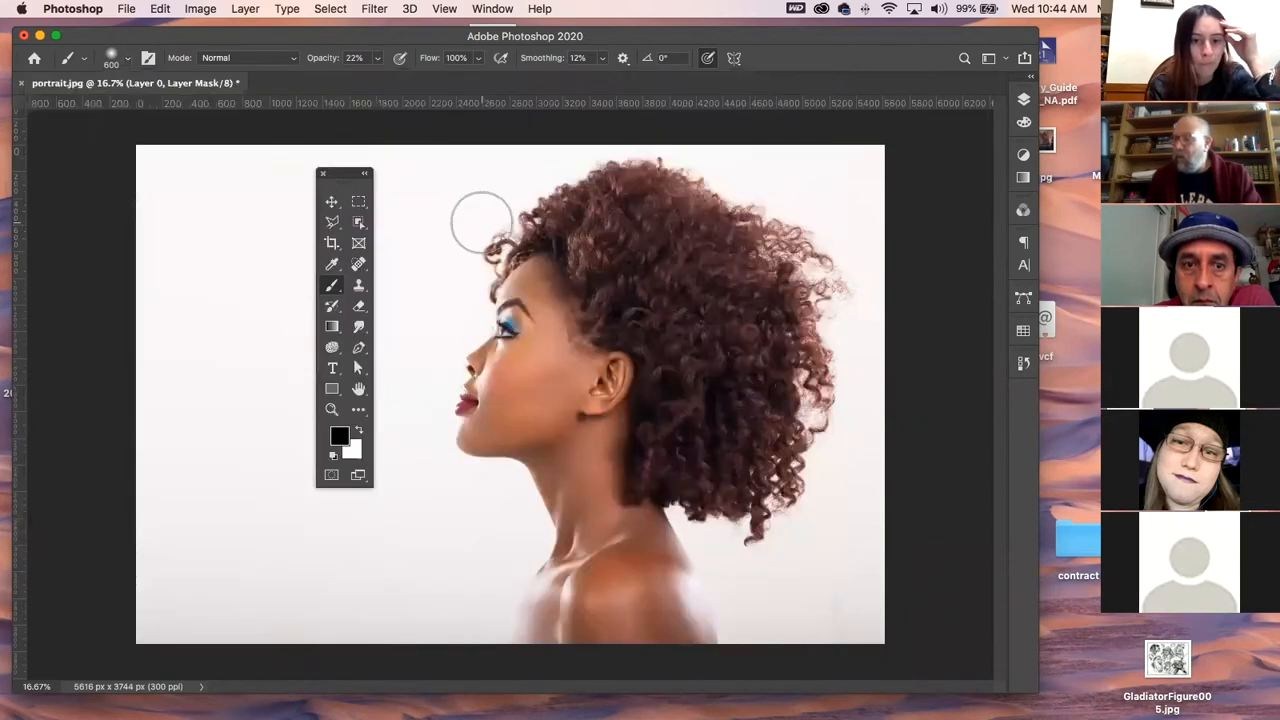
- Set the brush to 61% opacity and 700 px, and paint black on the mask over the cheek, ear and central hair
click(377, 57)
drag(373, 78, 406, 82)
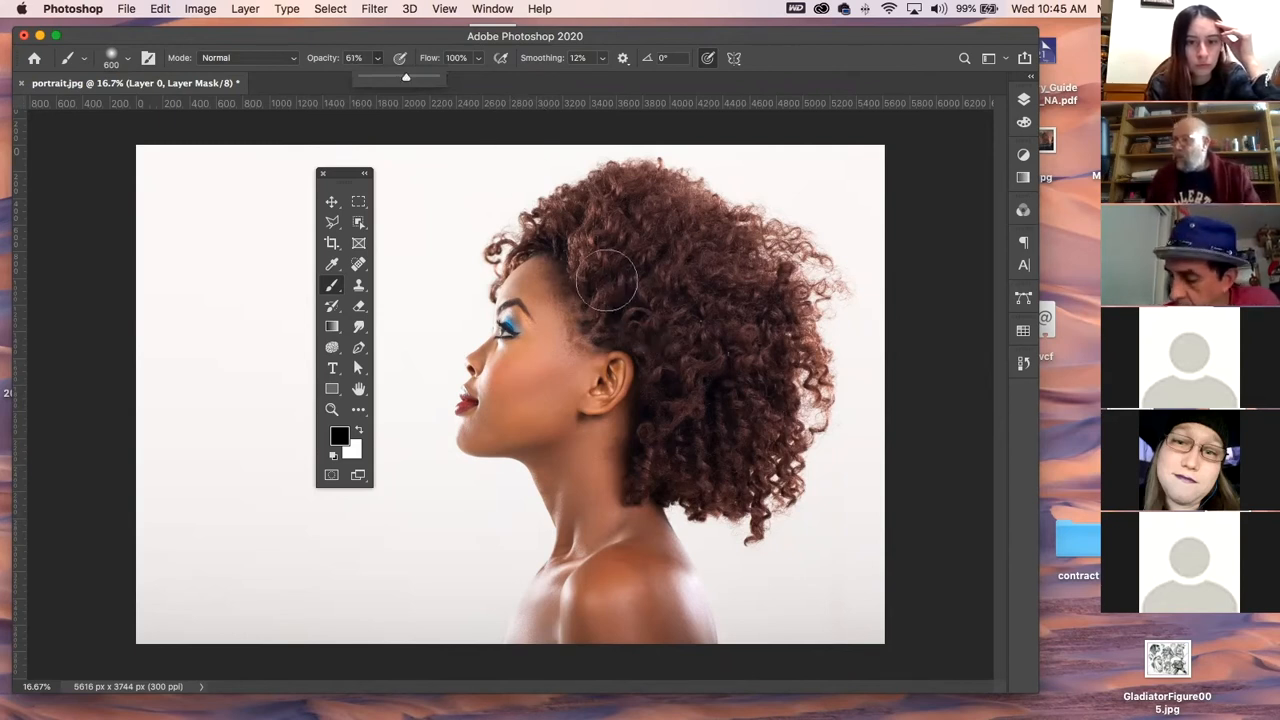
key(bracketright)
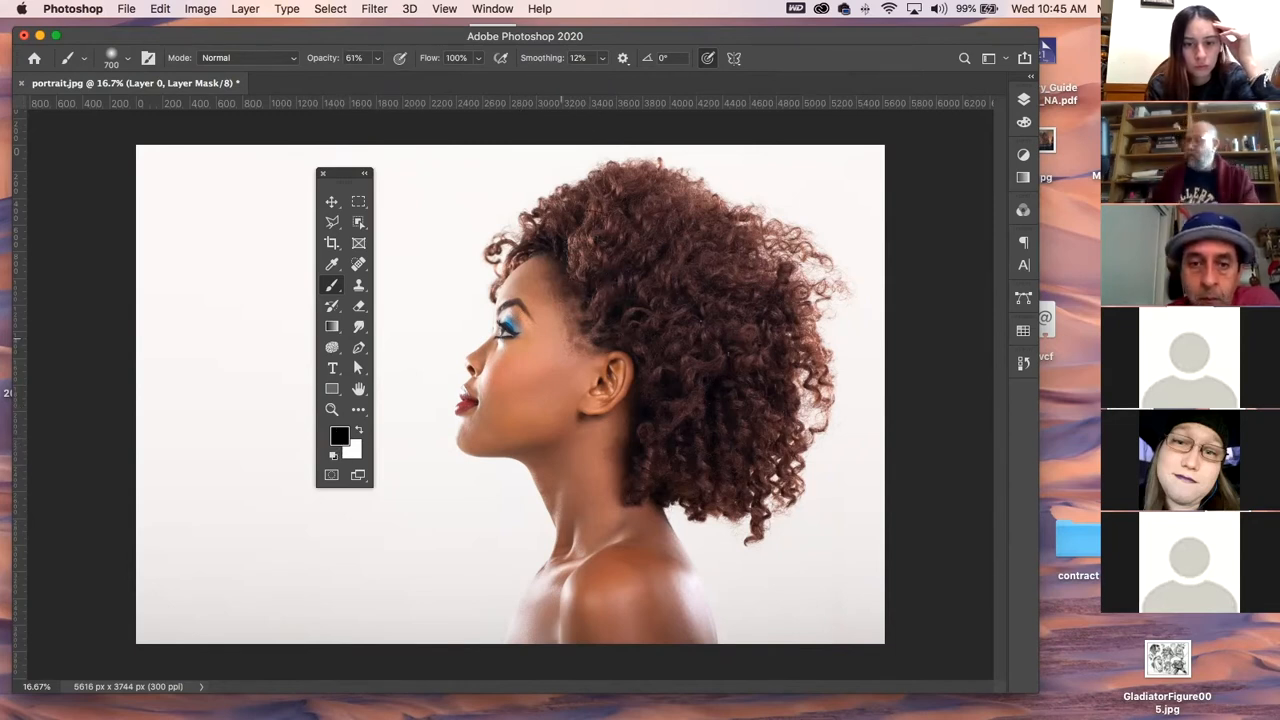
mouse_move(626, 285)
mouse_down()
mouse_move(611, 328)
mouse_move(600, 300)
mouse_move(613, 316)
mouse_move(533, 370)
mouse_move(587, 375)
mouse_move(549, 358)
mouse_move(629, 376)
mouse_move(546, 333)
mouse_move(560, 299)
mouse_move(594, 338)
mouse_move(569, 302)
mouse_move(587, 340)
mouse_move(611, 286)
mouse_move(645, 400)
mouse_move(673, 383)
mouse_move(675, 403)
mouse_move(642, 298)
mouse_move(680, 349)
mouse_move(577, 242)
mouse_move(606, 302)
mouse_move(635, 234)
mouse_move(594, 249)
mouse_move(675, 245)
mouse_up()
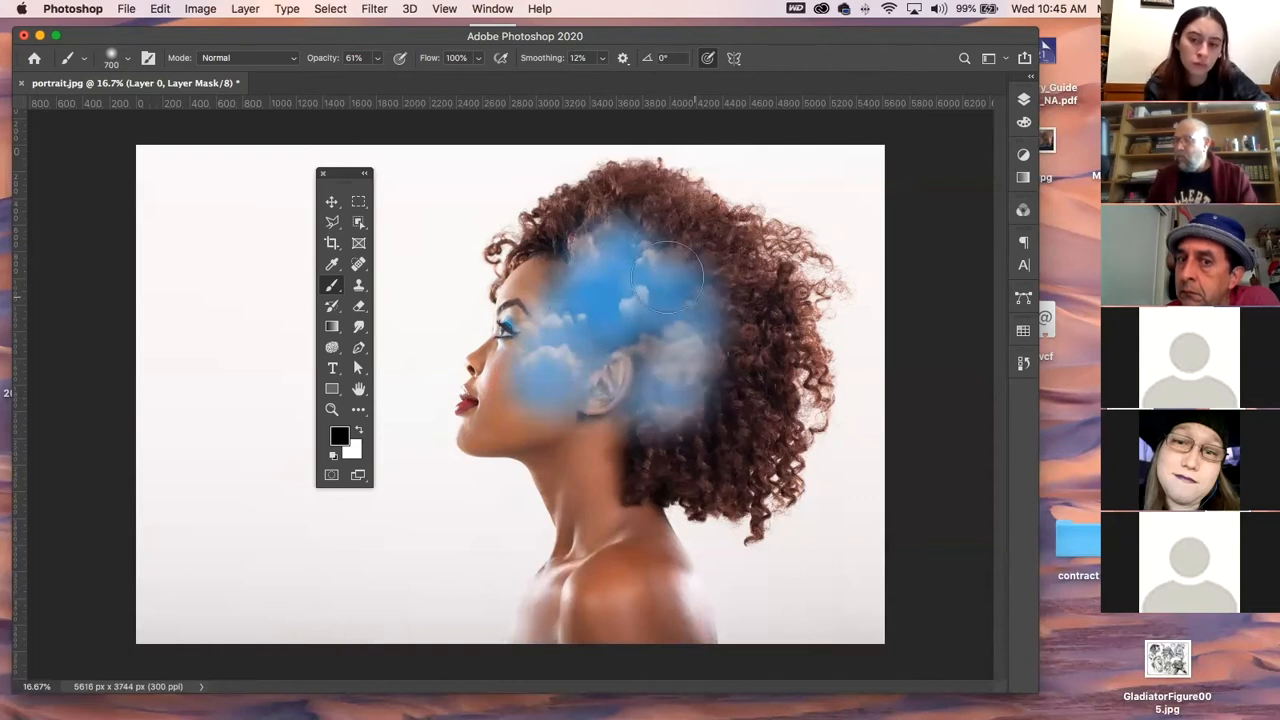
- Lower the brush opacity to 35% and softly extend the black masking over the outer hair, neck, jaw and forehead
click(377, 57)
drag(378, 79, 360, 80)
mouse_move(673, 227)
mouse_down()
mouse_move(721, 273)
mouse_move(715, 423)
mouse_move(705, 440)
mouse_move(706, 411)
mouse_move(625, 470)
mouse_up()
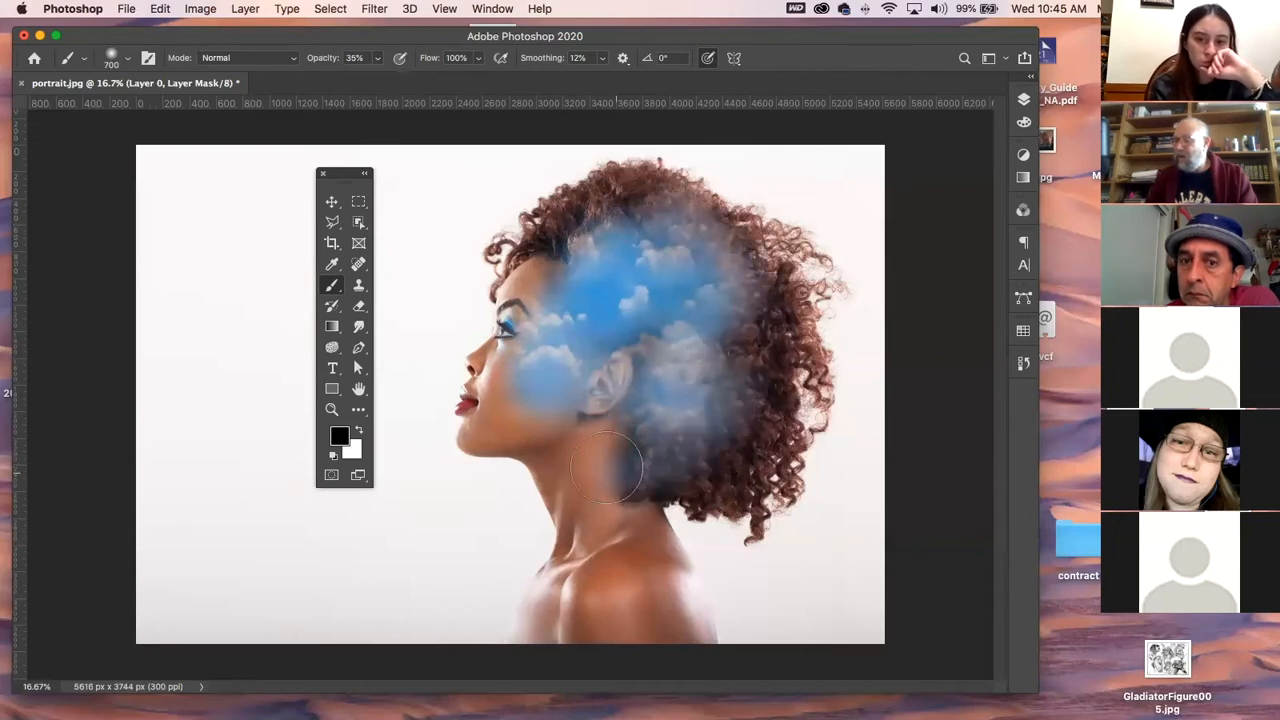
mouse_move(497, 347)
mouse_down()
mouse_move(507, 411)
mouse_move(499, 346)
mouse_move(533, 372)
mouse_move(512, 384)
mouse_move(527, 275)
mouse_up()
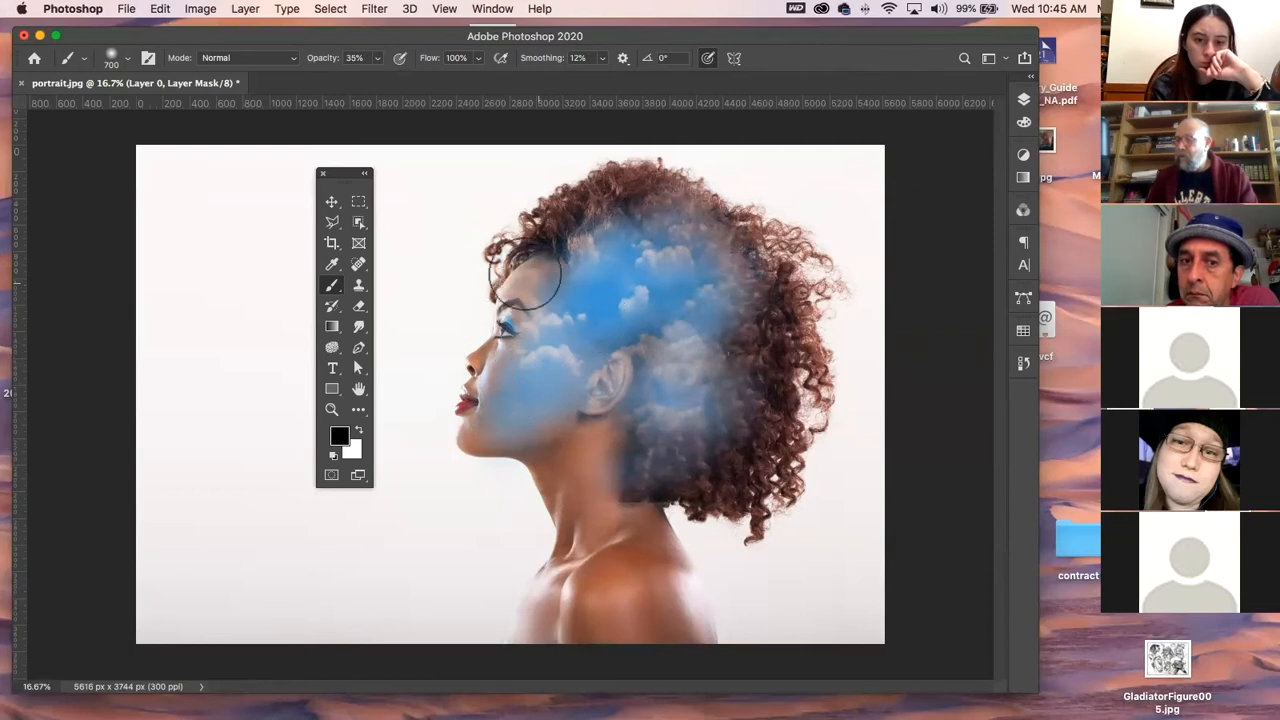
mouse_move(491, 428)
mouse_down()
mouse_move(530, 432)
mouse_move(525, 445)
mouse_move(538, 432)
mouse_move(574, 474)
mouse_move(546, 439)
mouse_move(594, 449)
mouse_up()
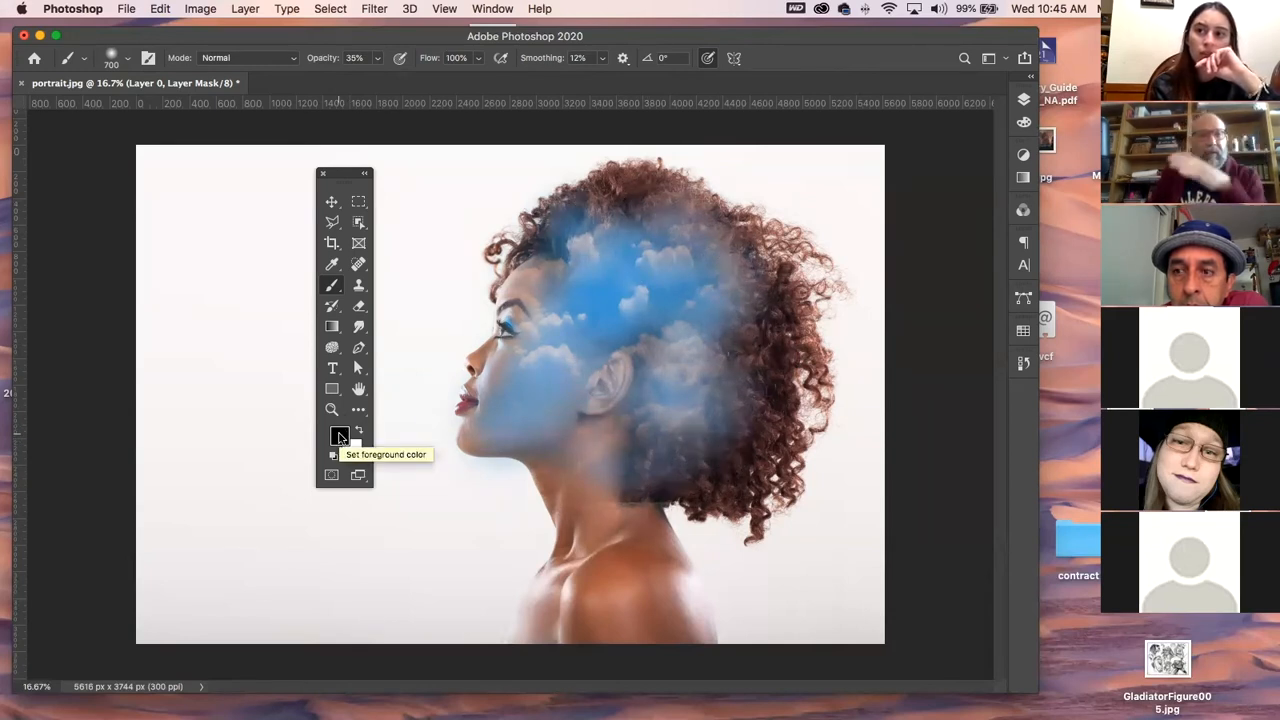
- Show the Layers panel, switch the foreground colour to white, and paint the portrait back over the face and hair on the mask
click(1023, 99)
drag(849, 45, 527, 64)
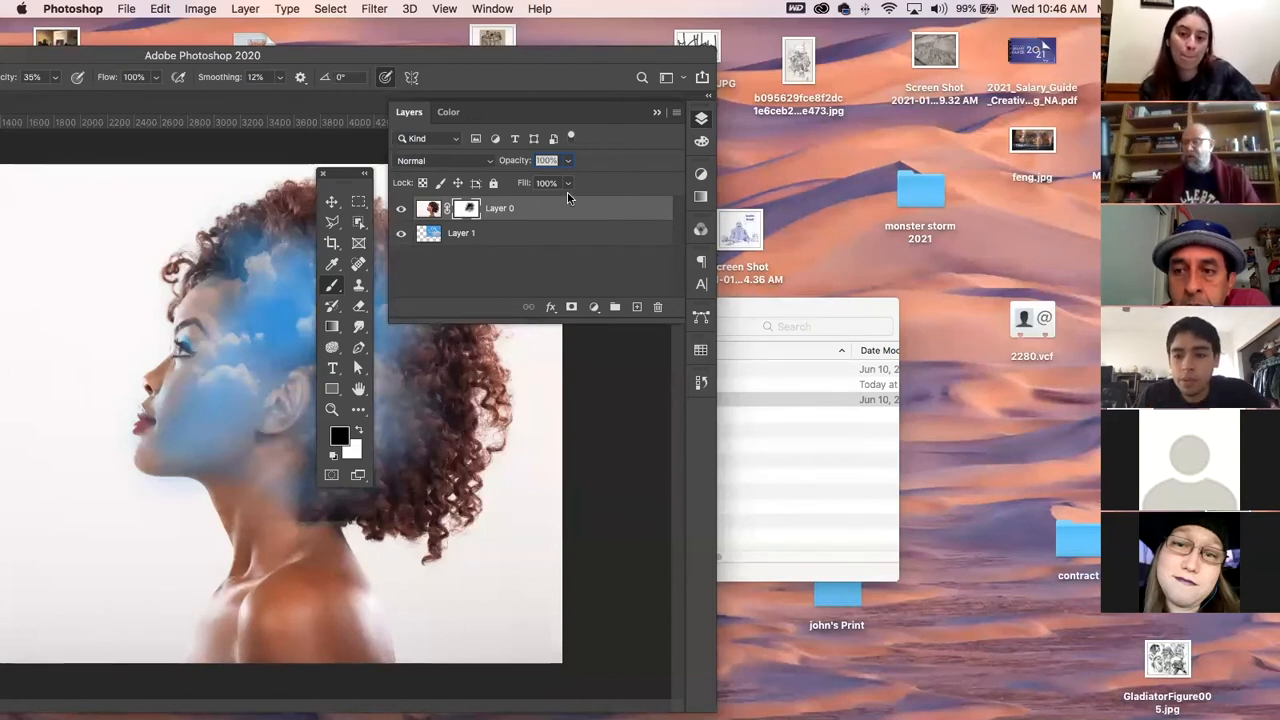
double_click(446, 55)
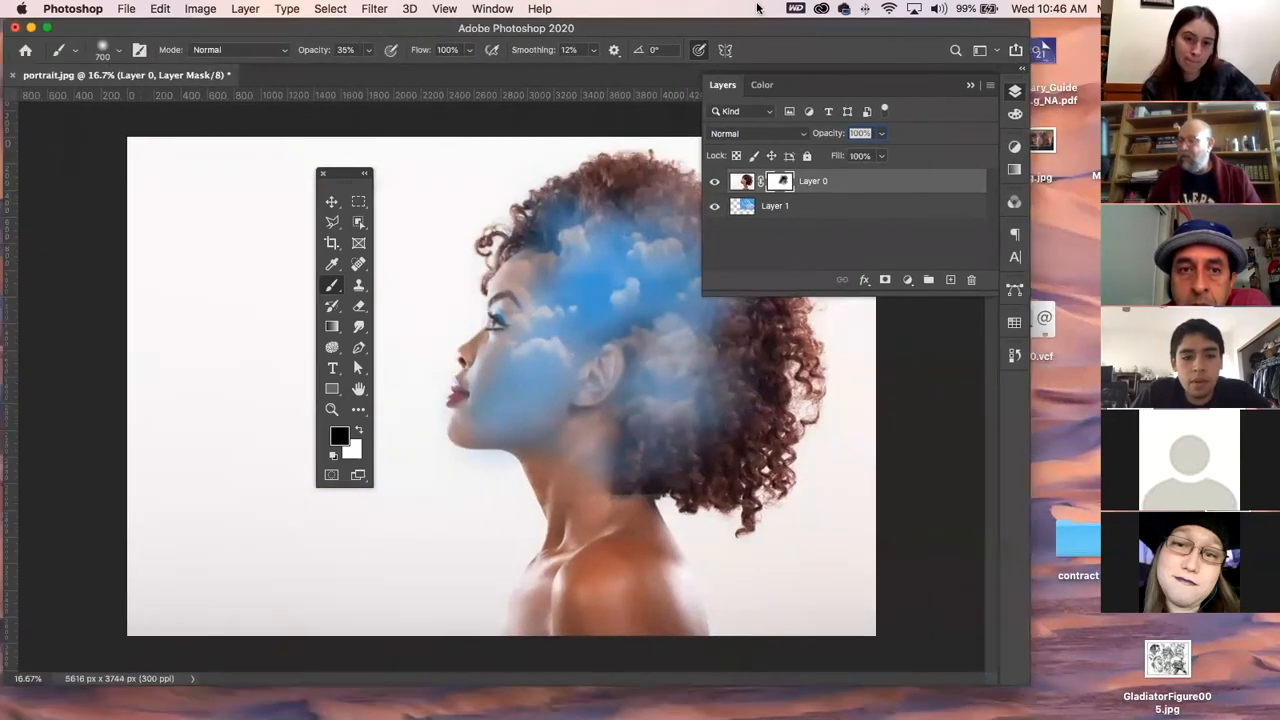
click(984, 93)
click(984, 93)
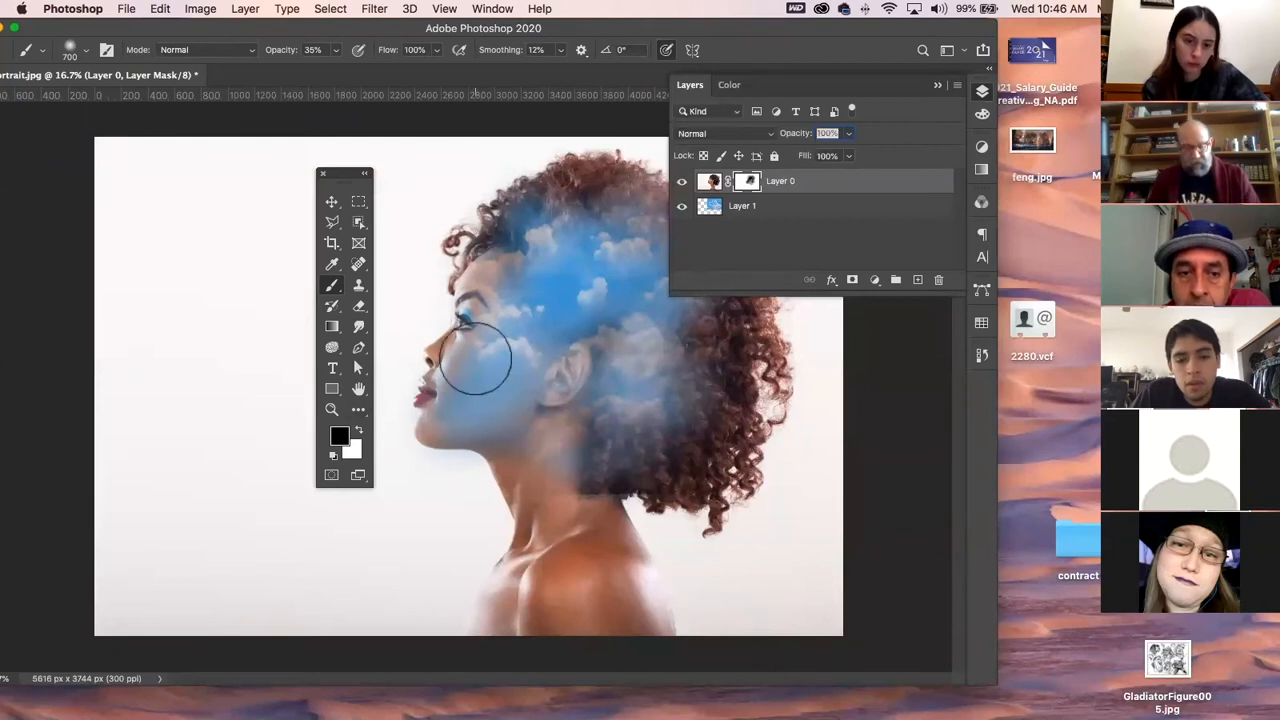
key(x)
mouse_move(510, 368)
mouse_down()
mouse_move(491, 437)
mouse_move(463, 371)
mouse_move(473, 358)
mouse_move(503, 417)
mouse_move(600, 485)
mouse_move(575, 470)
mouse_move(605, 430)
mouse_move(499, 227)
mouse_move(569, 220)
mouse_move(640, 265)
mouse_move(580, 280)
mouse_move(543, 371)
mouse_move(643, 371)
mouse_move(630, 408)
mouse_move(640, 262)
mouse_move(712, 270)
mouse_move(667, 235)
mouse_up()
mouse_move(665, 430)
mouse_down()
mouse_move(543, 380)
mouse_move(573, 332)
mouse_move(600, 235)
mouse_move(635, 250)
mouse_move(650, 285)
mouse_move(643, 326)
mouse_move(497, 343)
mouse_move(550, 360)
mouse_up()
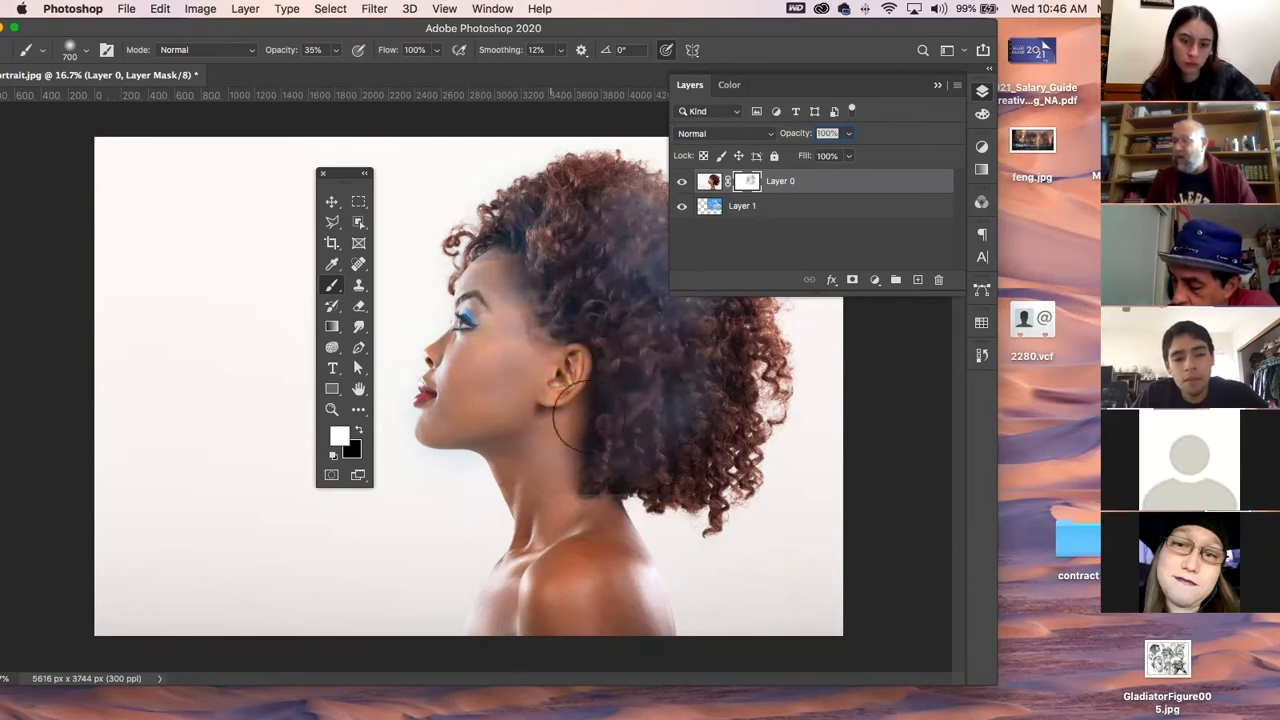
- Undo the most recent white mask strokes over the face and hair
key(super+z)
key(super+z)
key(super+z)
key(super+z)
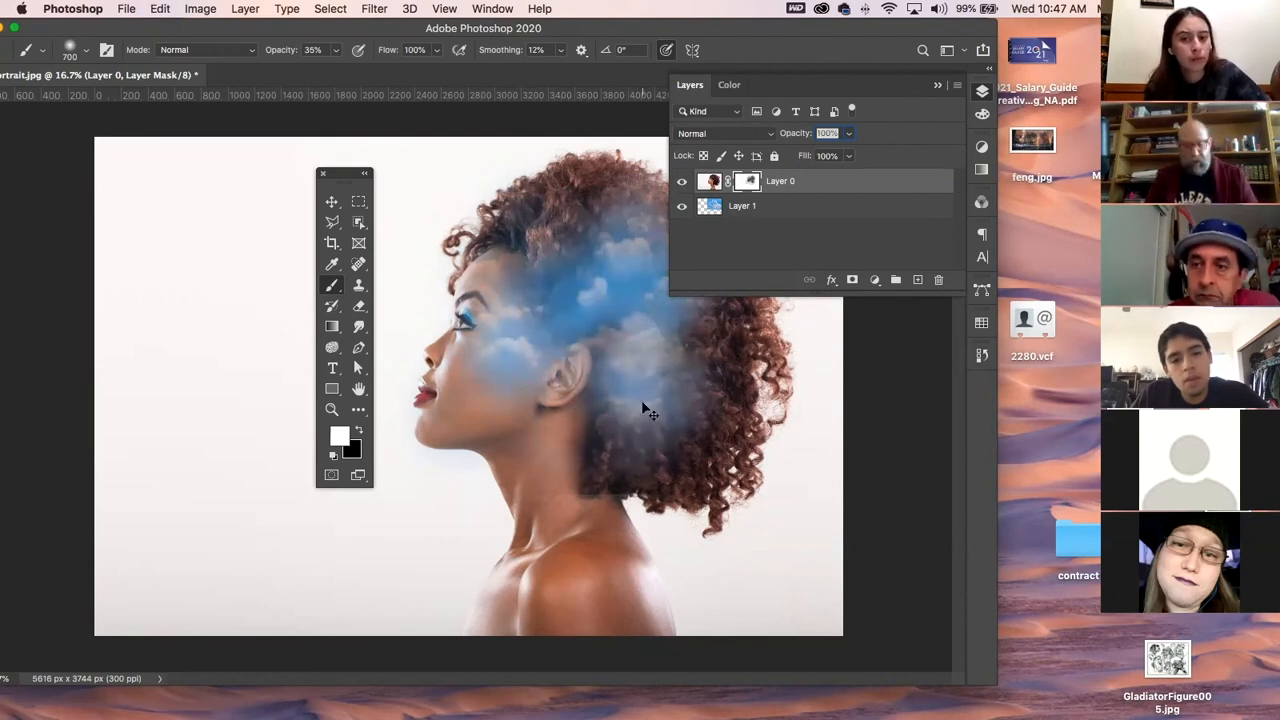
key(super+z)
key(super+z)
key(super+z)
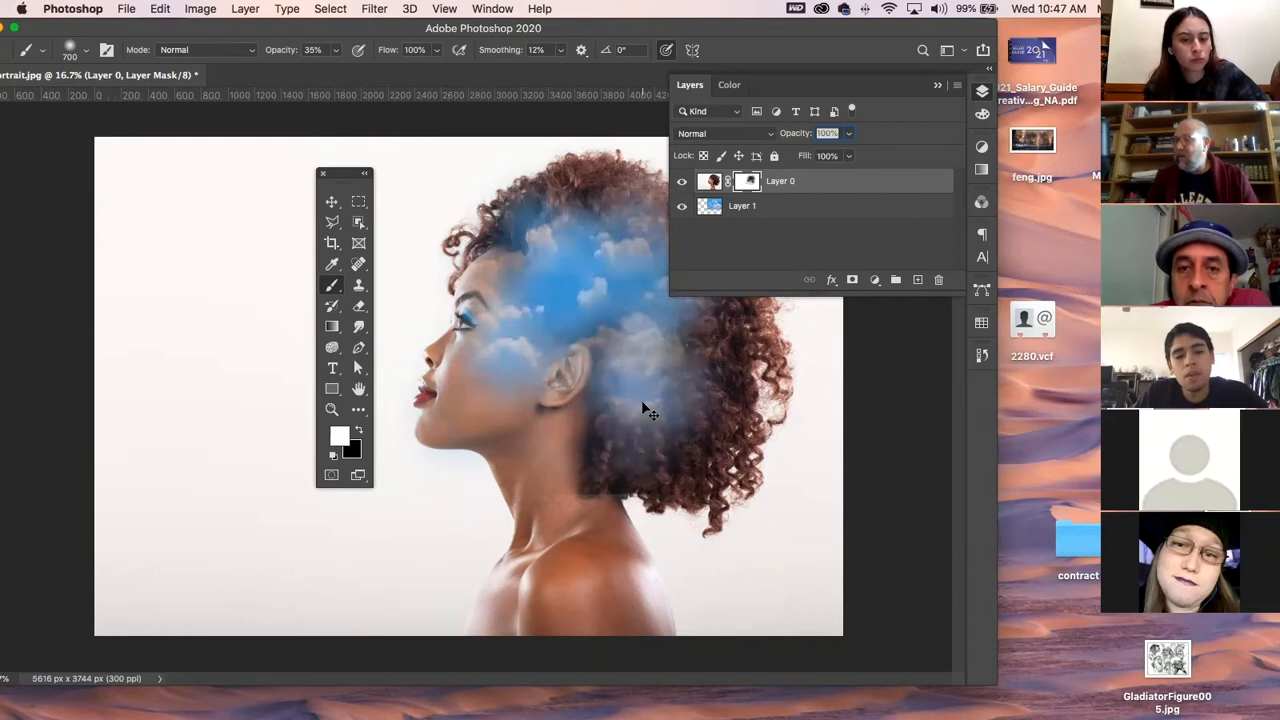
- Target Layer 0's image instead of its mask and paint black strokes over the lower face, neck and shoulder
click(986, 91)
drag(313, 32, 351, 55)
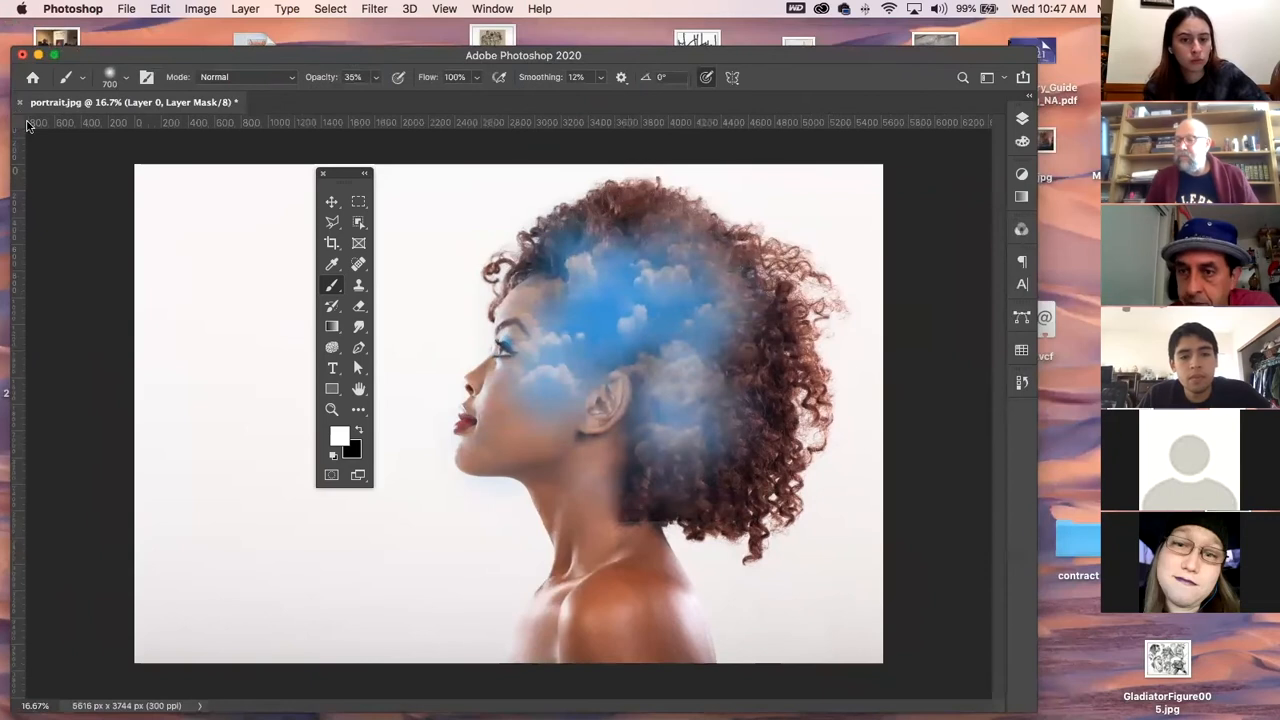
click(1023, 118)
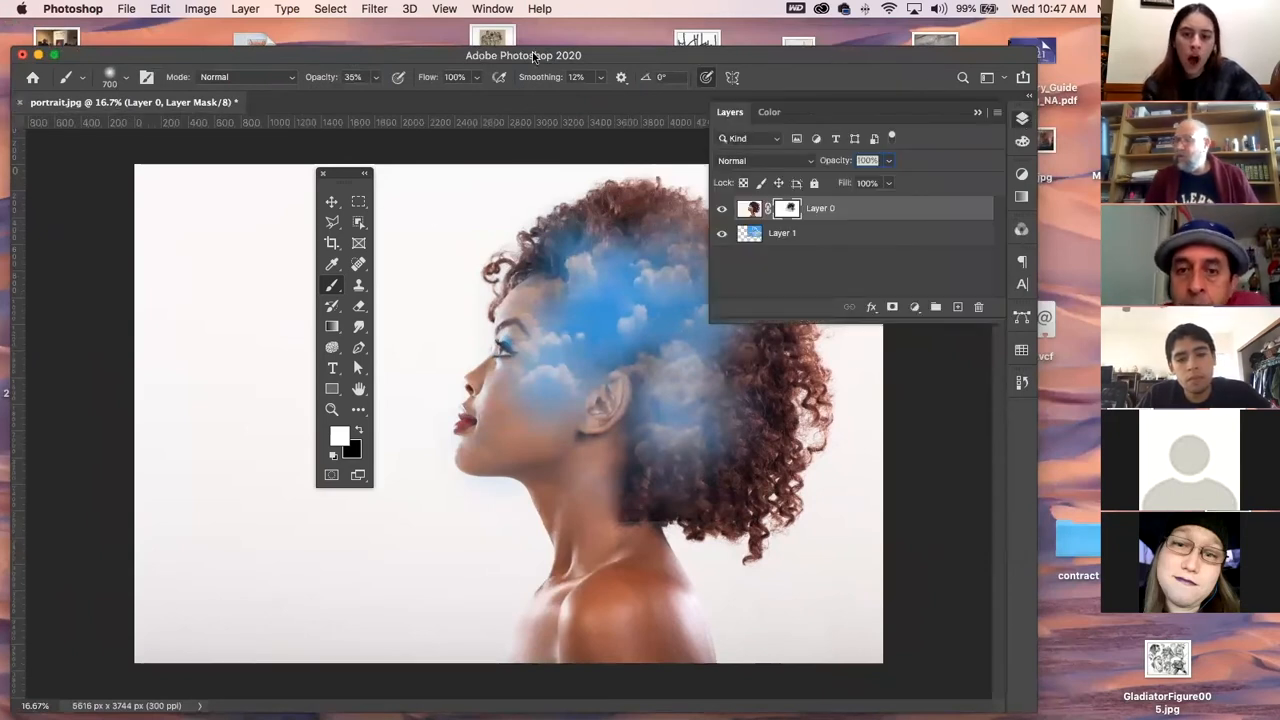
drag(671, 63, 588, 58)
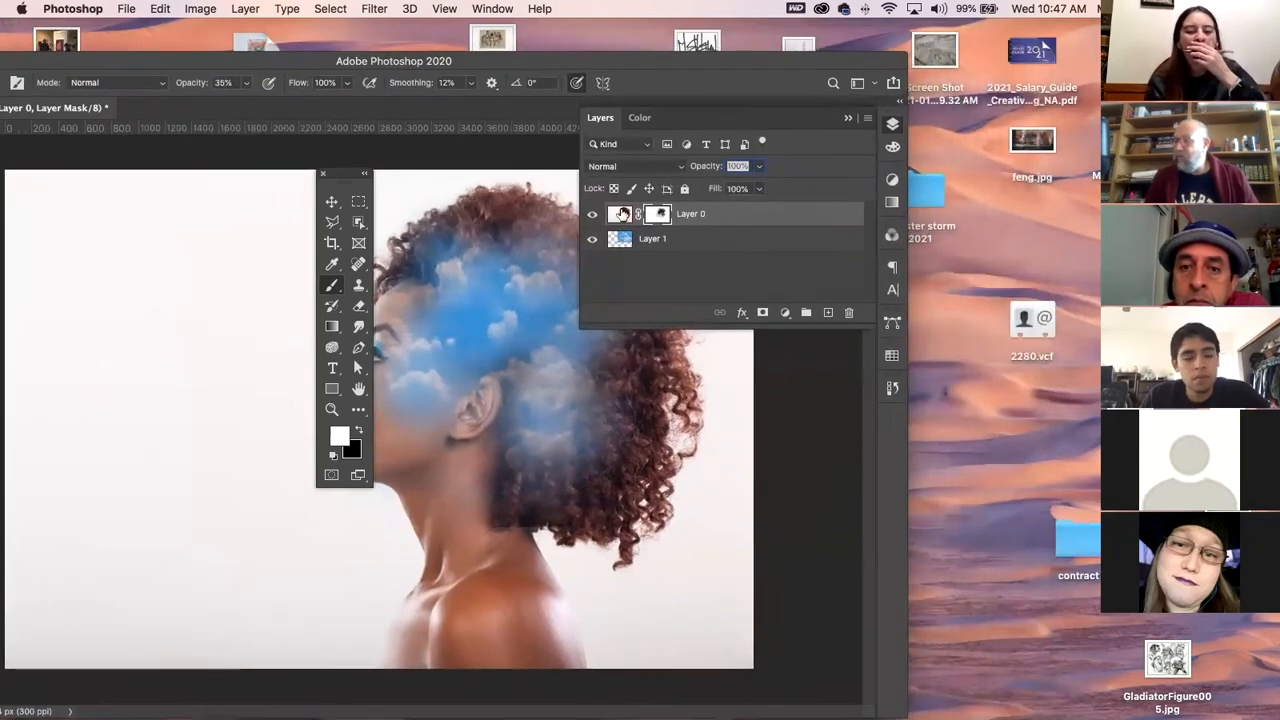
click(621, 212)
mouse_move(586, 62)
mouse_down()
mouse_move(716, 79)
mouse_move(711, 69)
mouse_up()
mouse_move(548, 444)
mouse_down()
mouse_move(558, 486)
mouse_move(526, 476)
mouse_move(583, 455)
mouse_move(602, 509)
mouse_move(648, 553)
mouse_move(552, 526)
mouse_move(445, 459)
mouse_move(467, 497)
mouse_move(554, 523)
mouse_move(461, 418)
mouse_move(492, 495)
mouse_move(667, 630)
mouse_move(595, 523)
mouse_move(575, 447)
mouse_move(605, 561)
mouse_move(731, 606)
mouse_up()
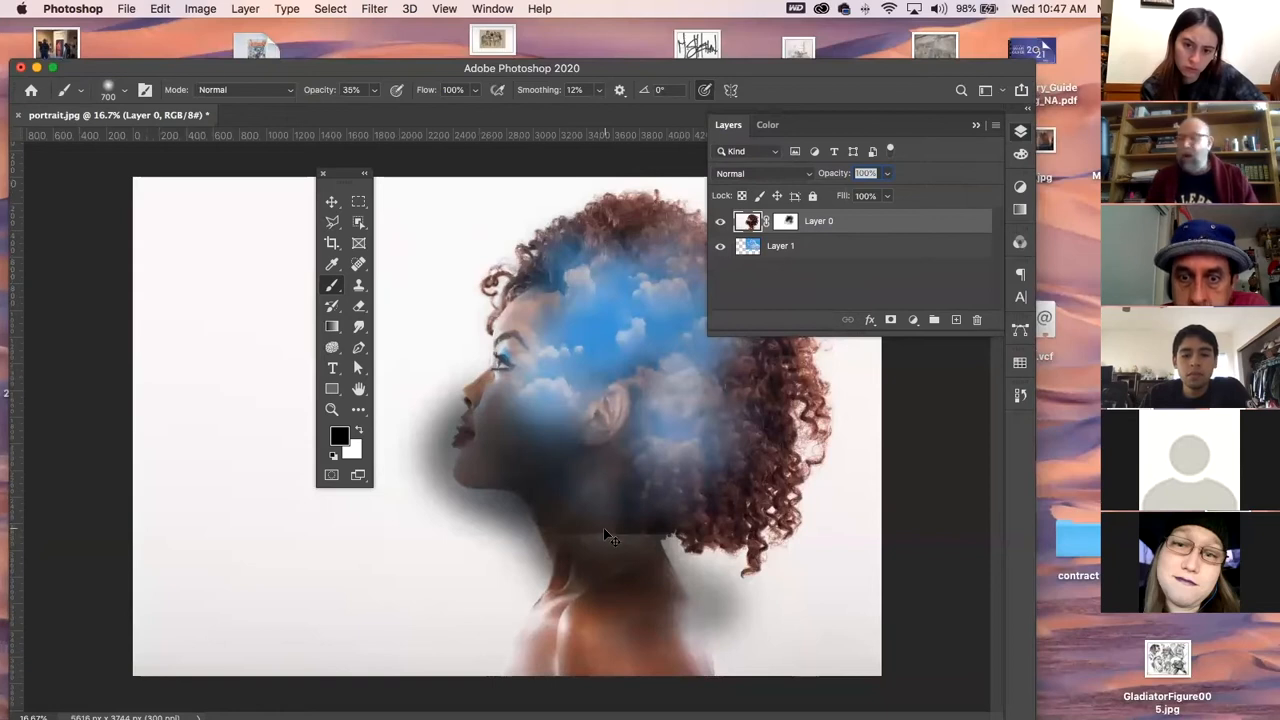
- Undo the black strokes on the portrait image and reselect Layer 0's mask
key(super+z)
key(super+z)
key(super+z)
key(super+z)
key(super+z)
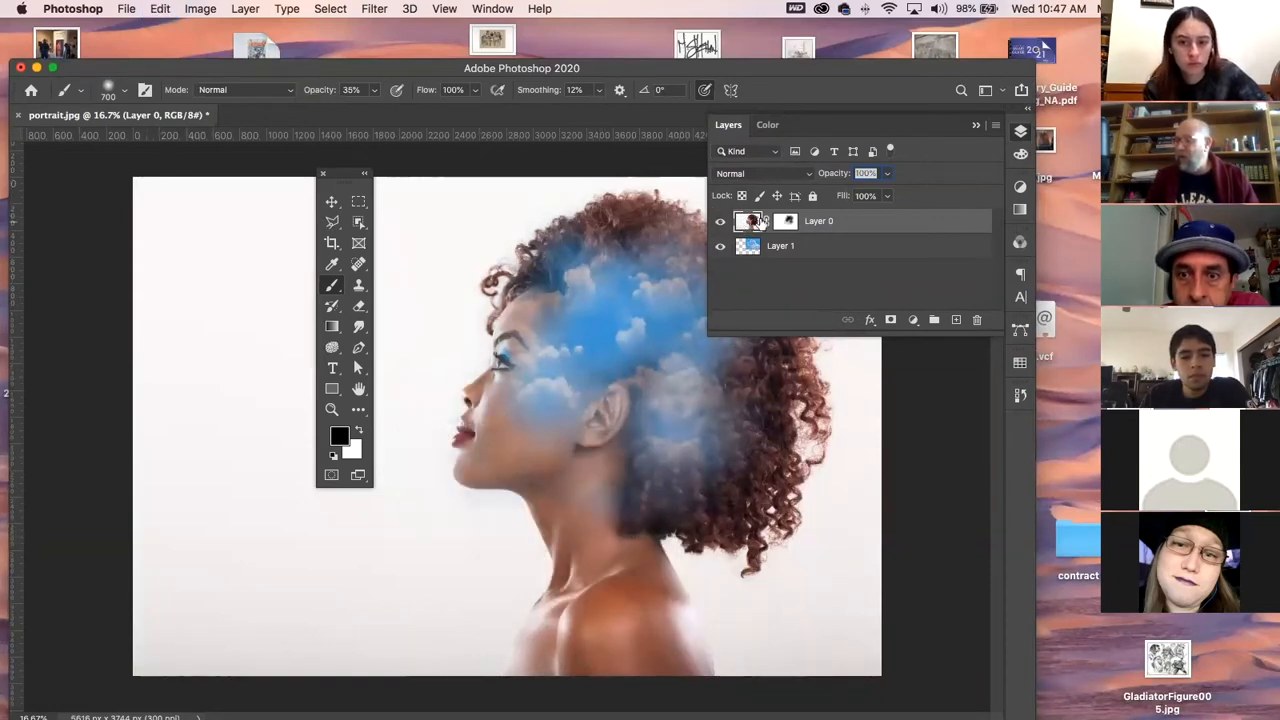
click(789, 221)
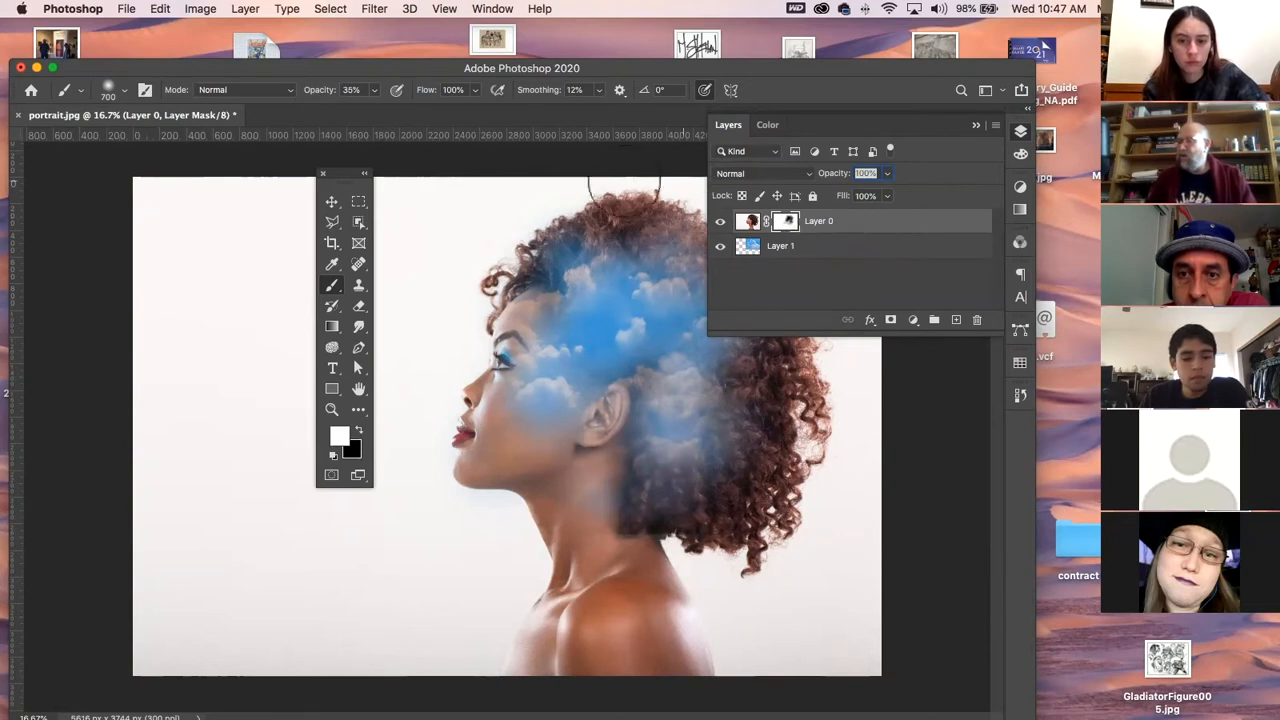
- Close portrait.jpg without saving and move the application window down to uncover the desktop
key(super+w)
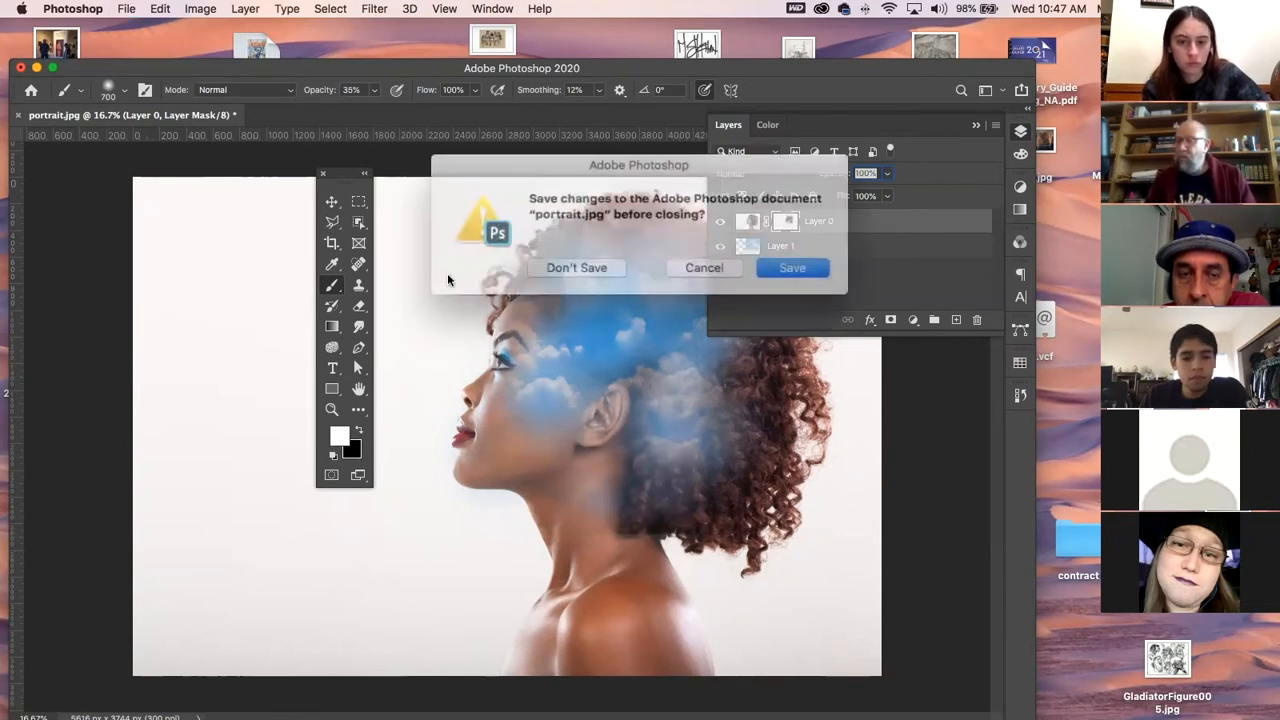
click(578, 261)
drag(833, 77, 824, 292)
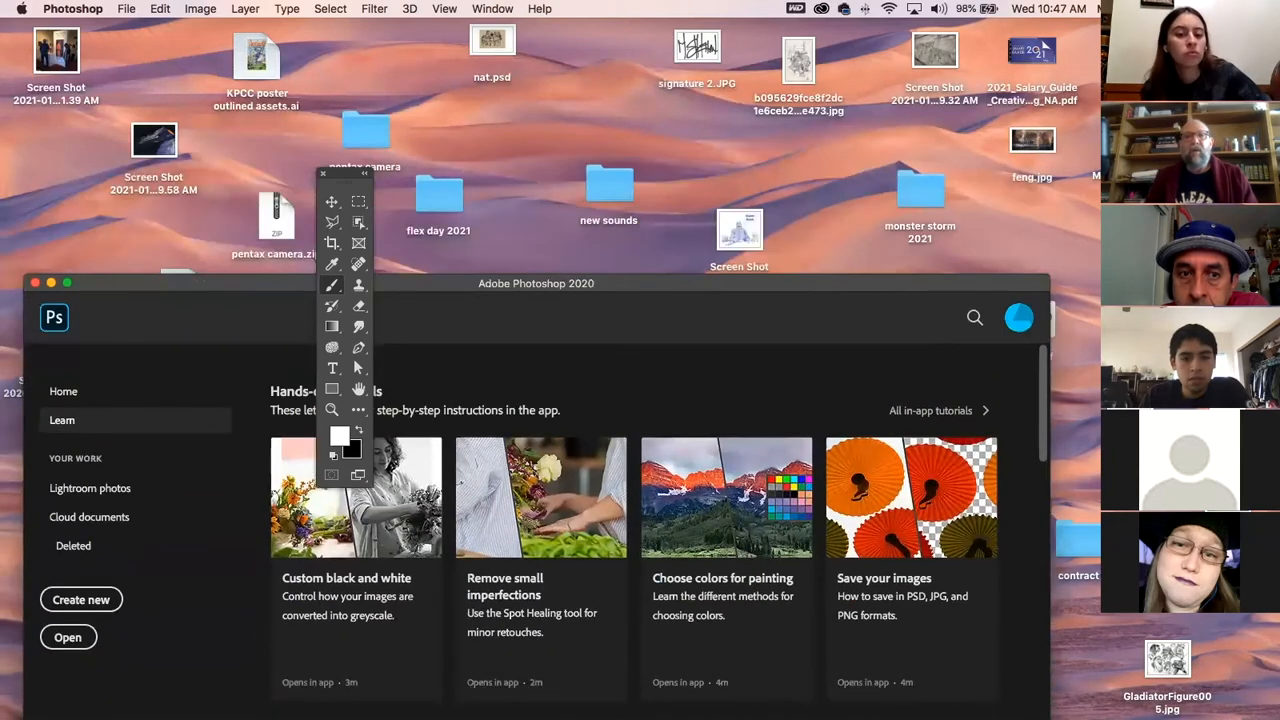
- Return to Photoshop with the Western stock images open, and reposition its window and the floating tool palette for a clear view
key(super+Tab)
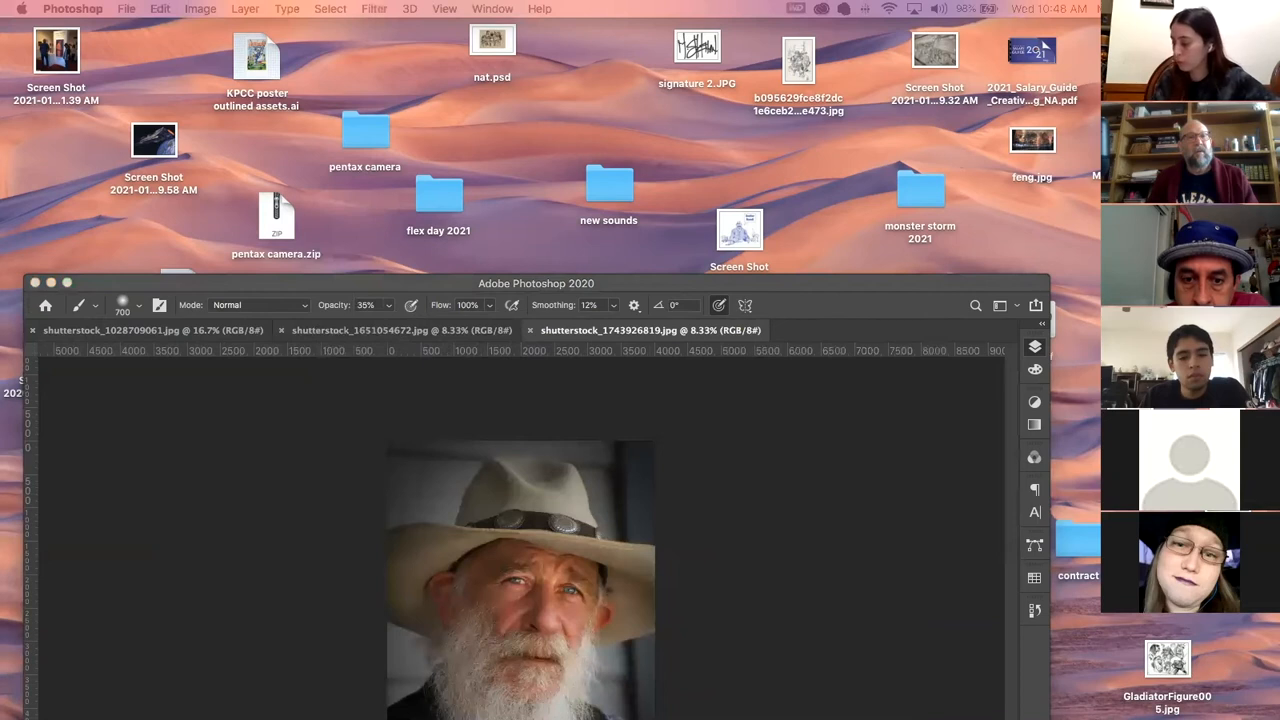
key(Tab)
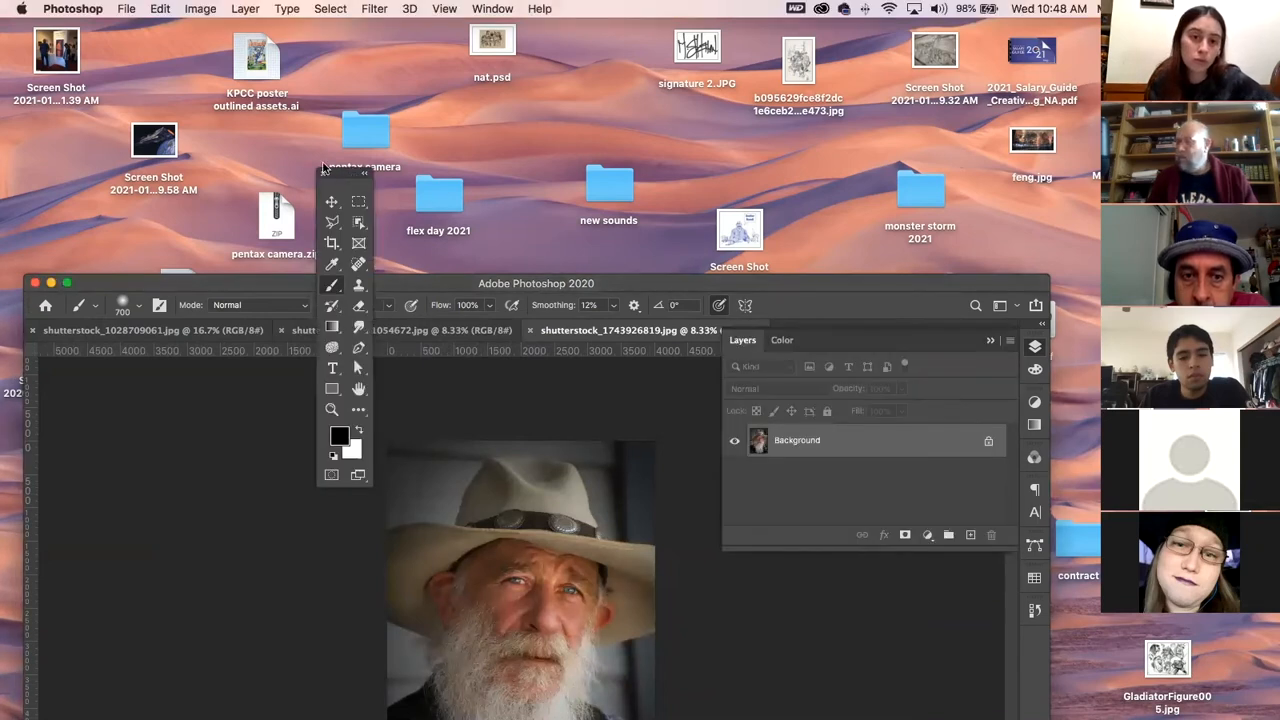
drag(670, 286, 757, 68)
key(super+minus)
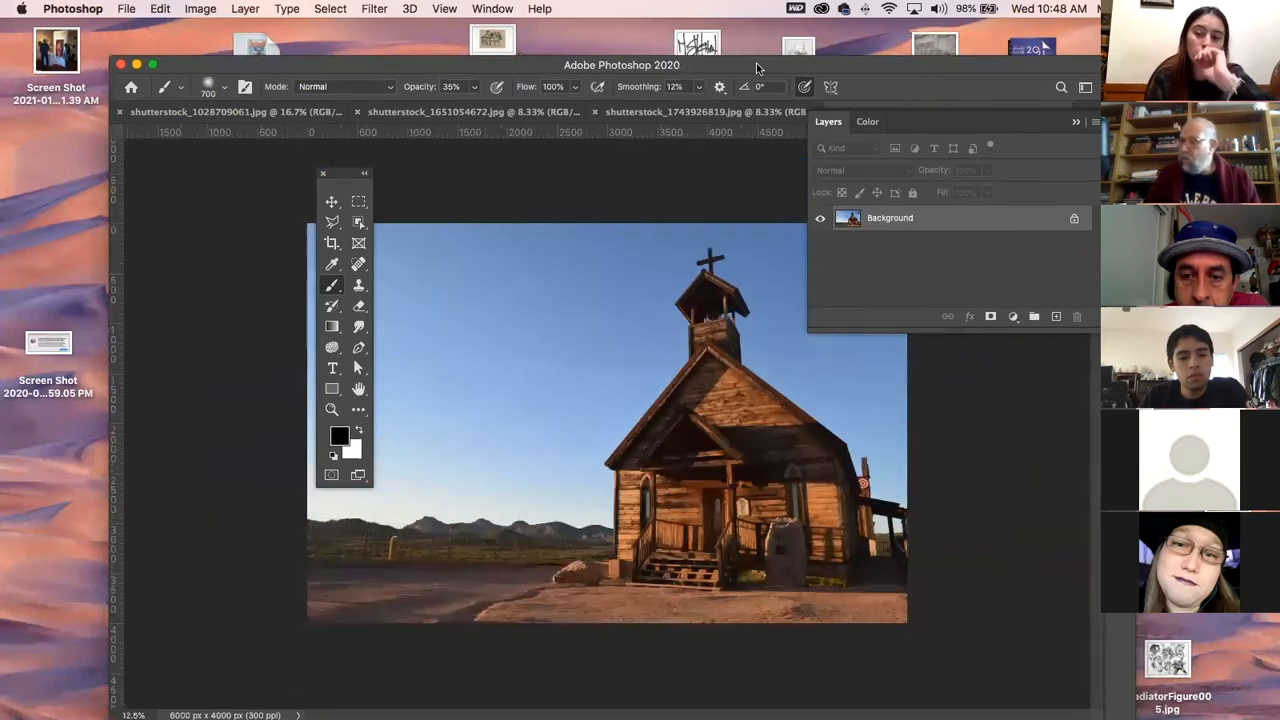
drag(345, 175, 199, 177)
drag(987, 70, 883, 45)
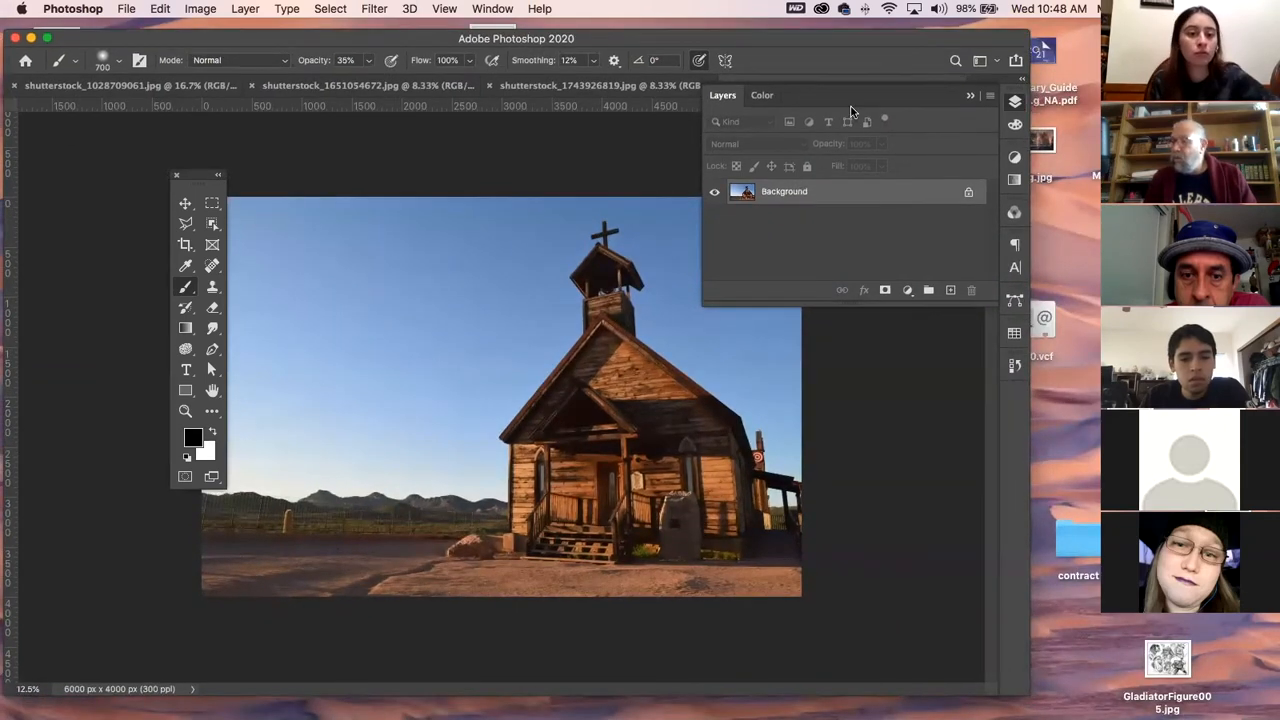
- Review the open cowboy images, float the sunset rider image shutterstock_1028709061.jpg in its own window, and activate the Move tool
click(625, 86)
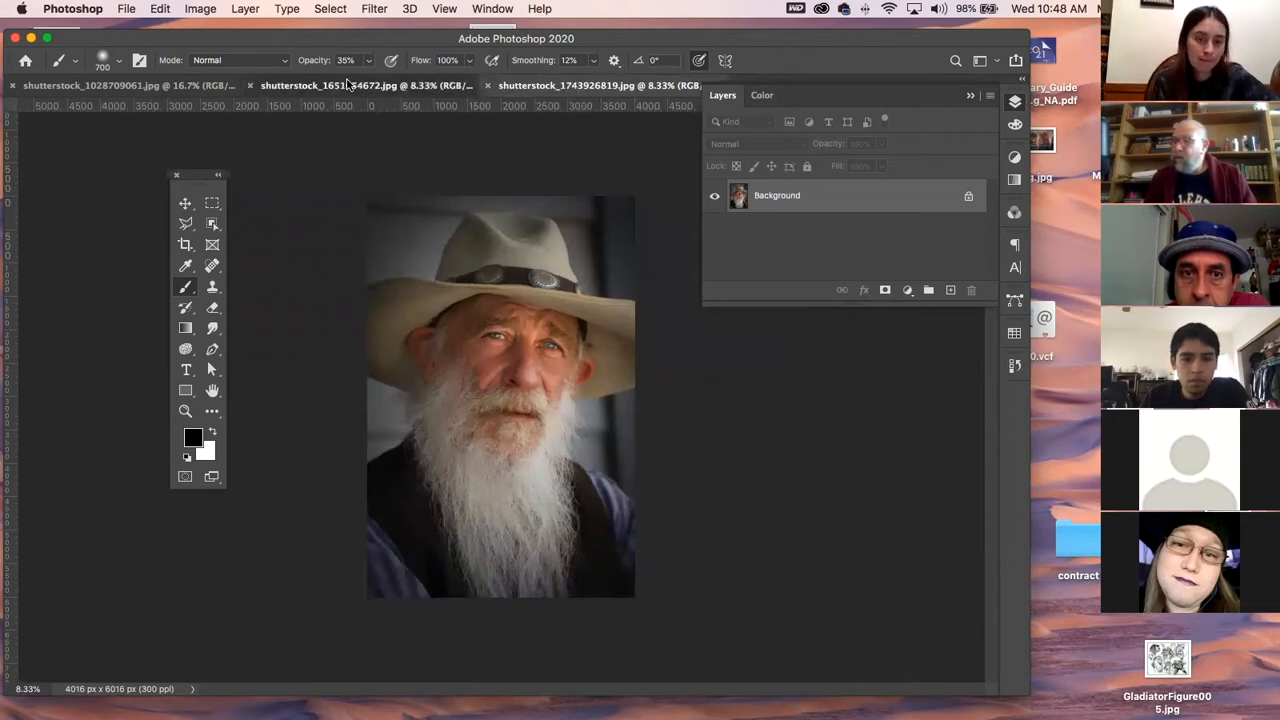
click(343, 88)
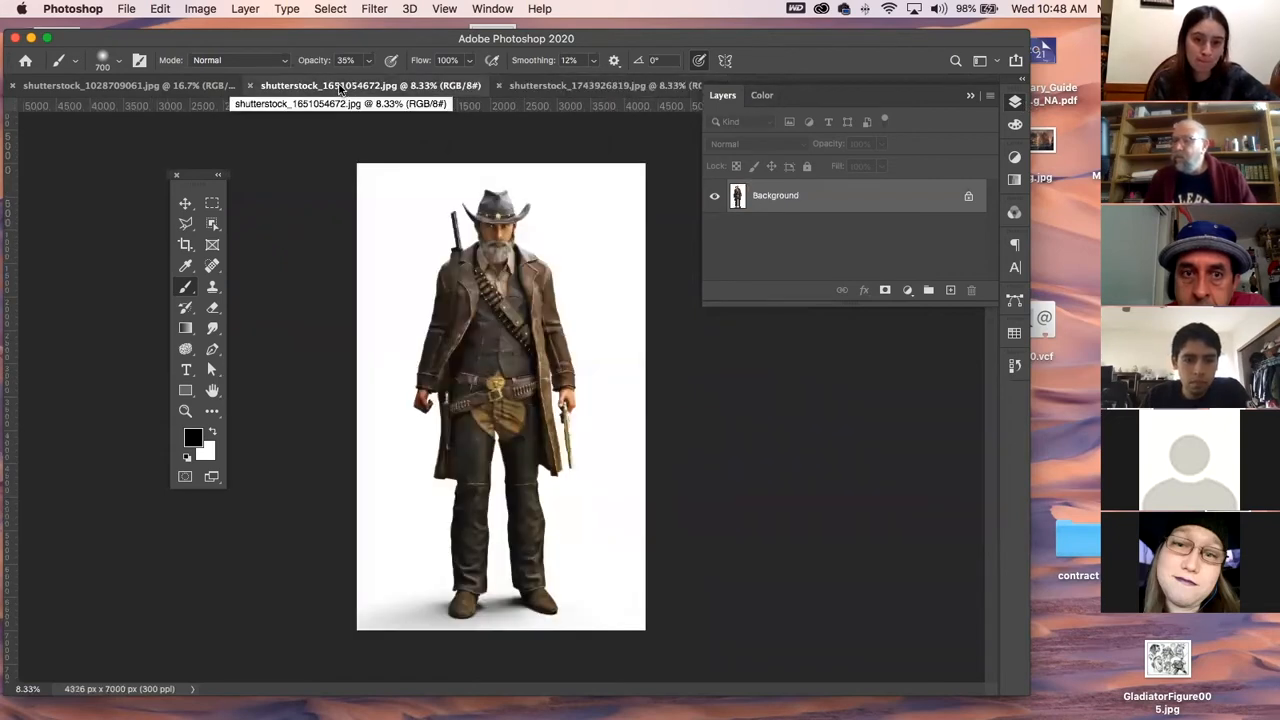
click(147, 88)
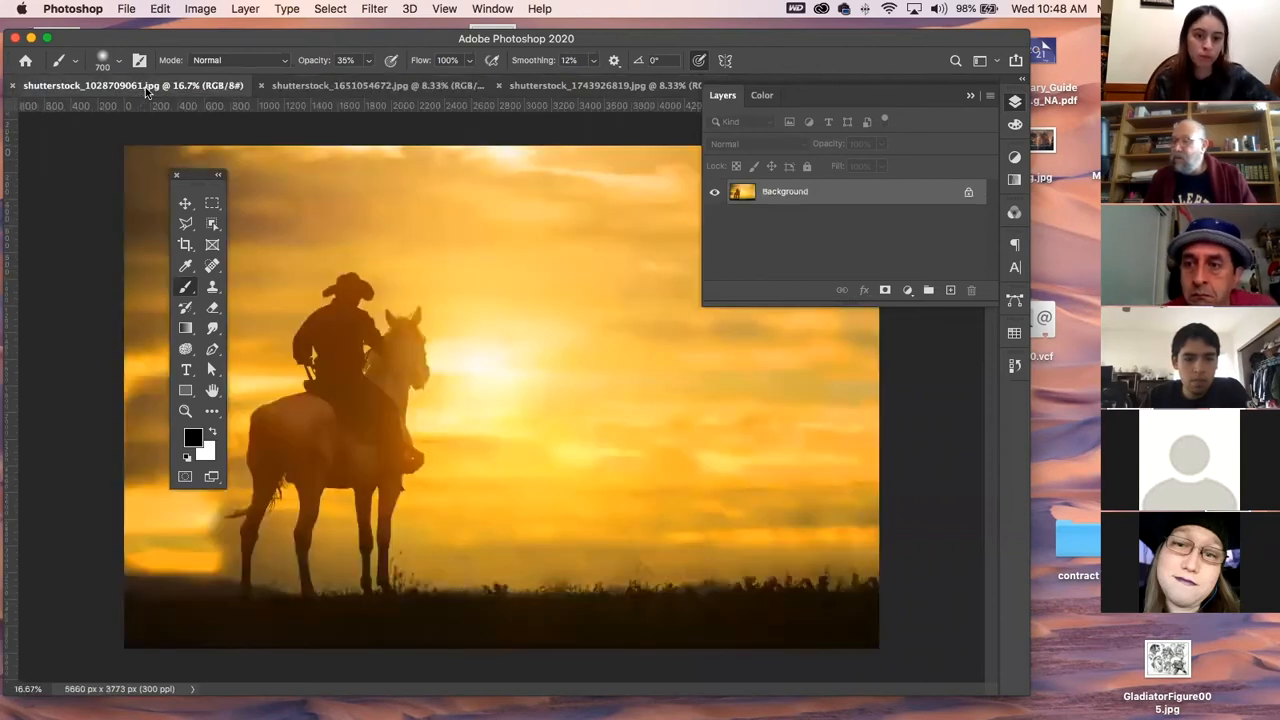
drag(147, 88, 927, 130)
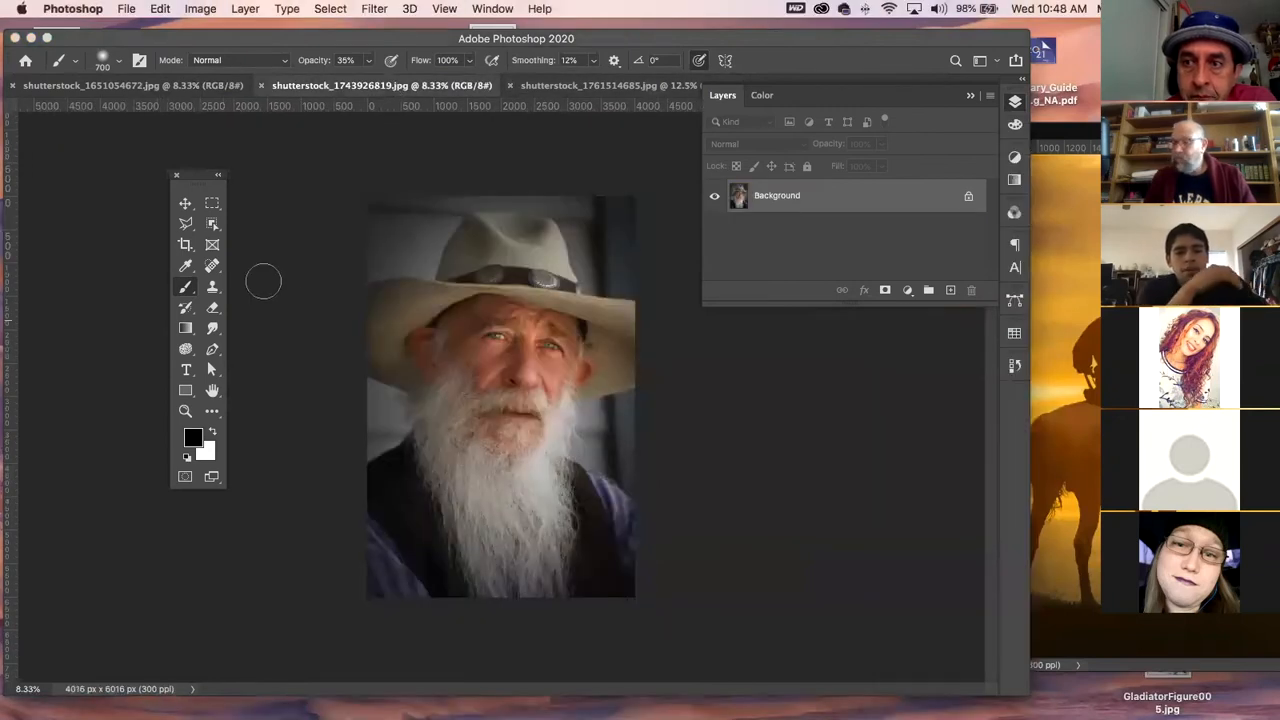
click(186, 204)
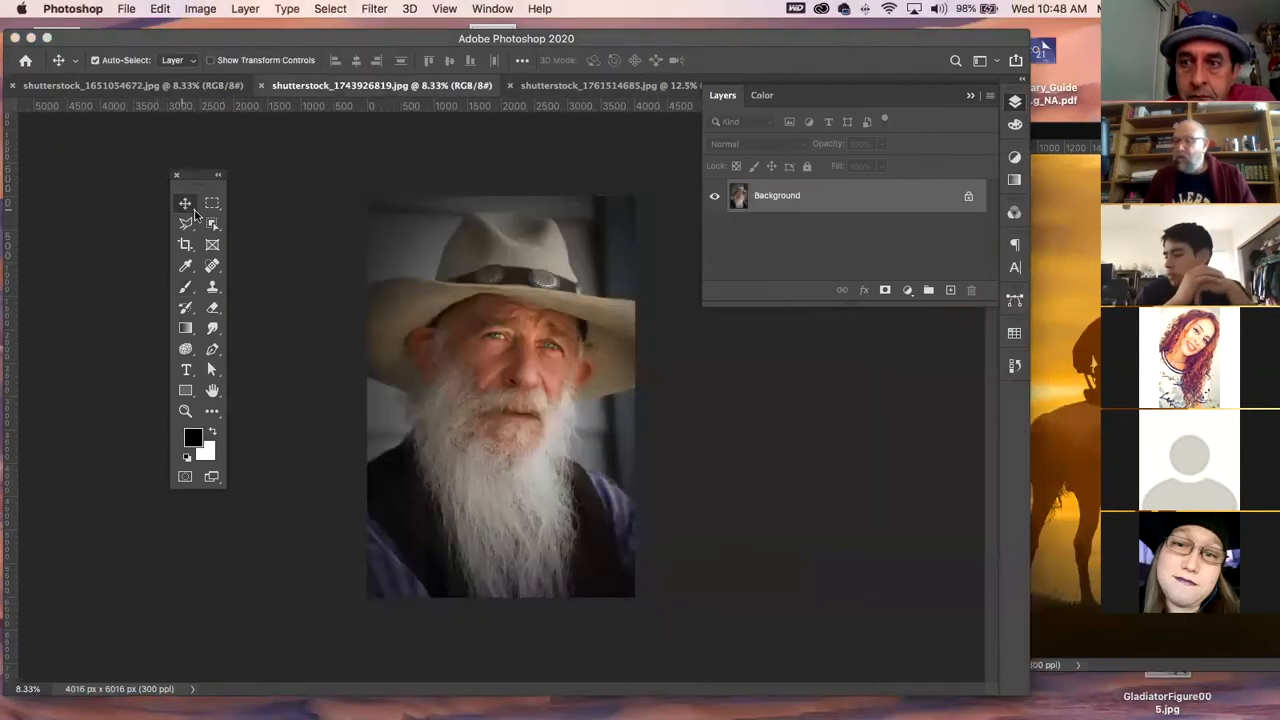
- Copy the sunset rider image into the bearded cowboy portrait document, unlock the portrait background, and stack the rider layer beneath it
click(1058, 275)
drag(1020, 350, 428, 465)
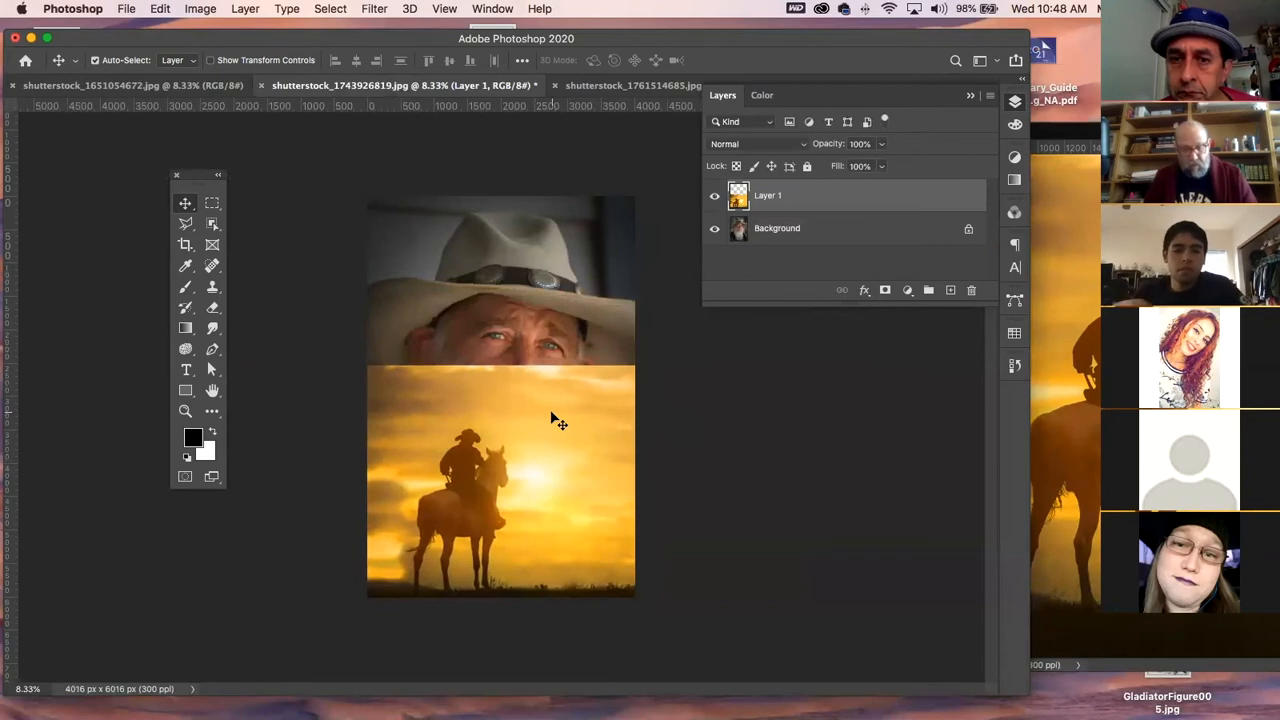
key(super+minus)
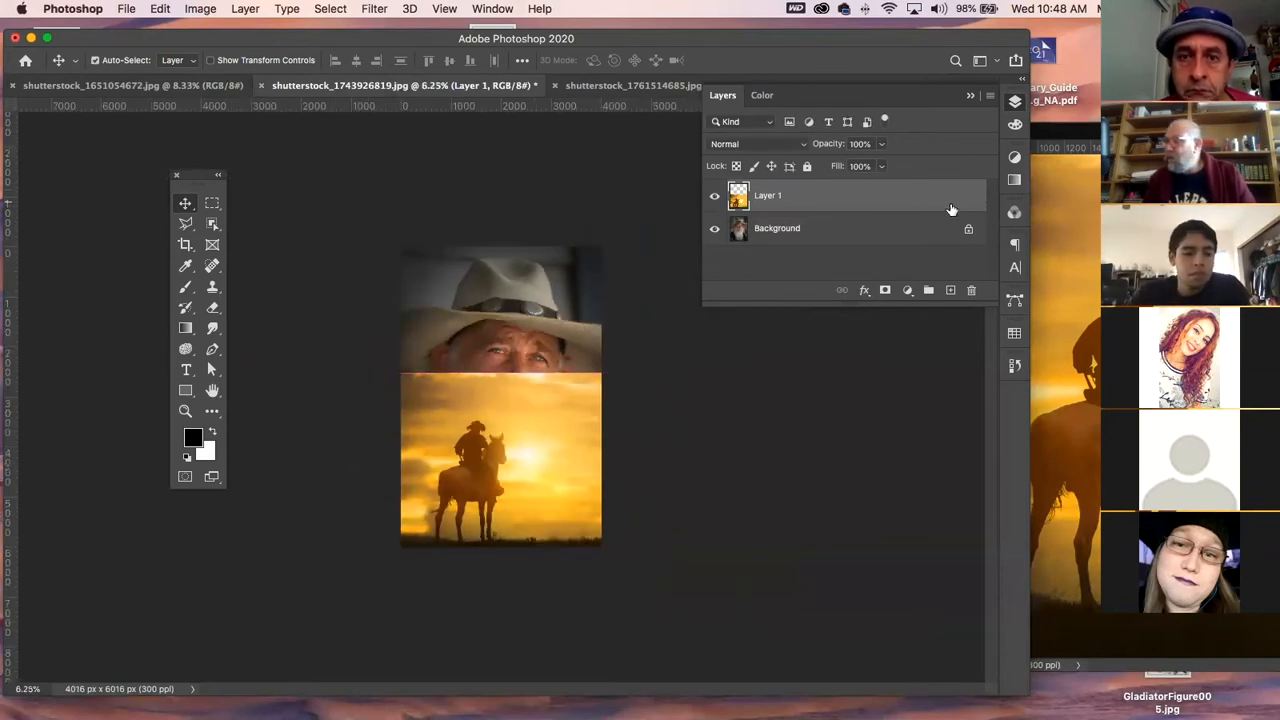
click(967, 230)
drag(880, 205, 871, 250)
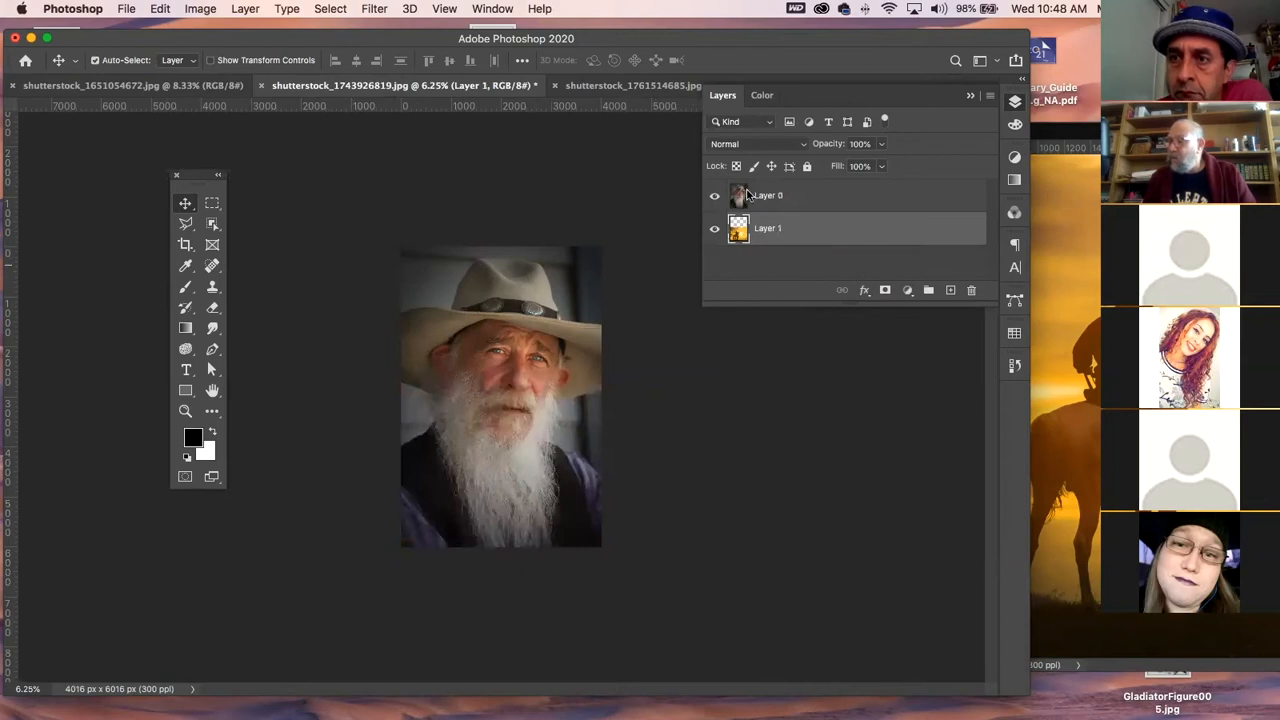
- Reduce the portrait layer's opacity to 66% so the rider layer shows through
click(858, 196)
click(881, 166)
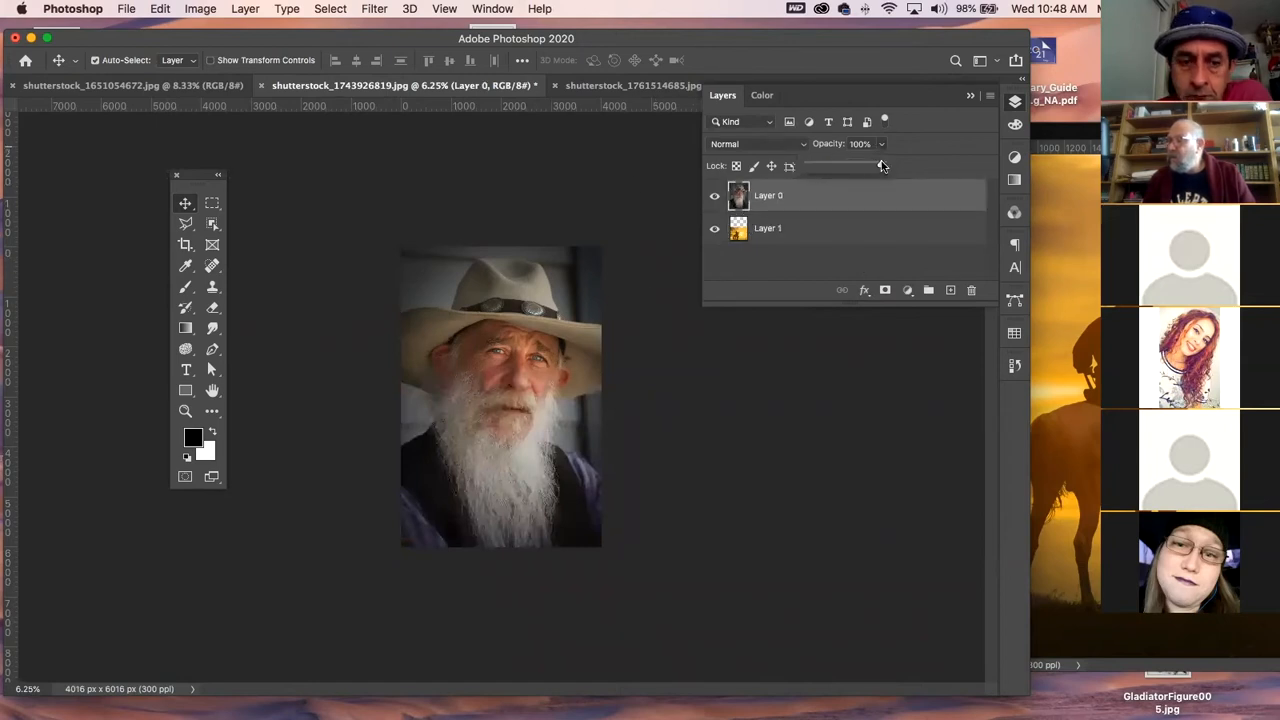
mouse_move(874, 172)
mouse_down()
mouse_move(889, 168)
mouse_move(856, 169)
mouse_up()
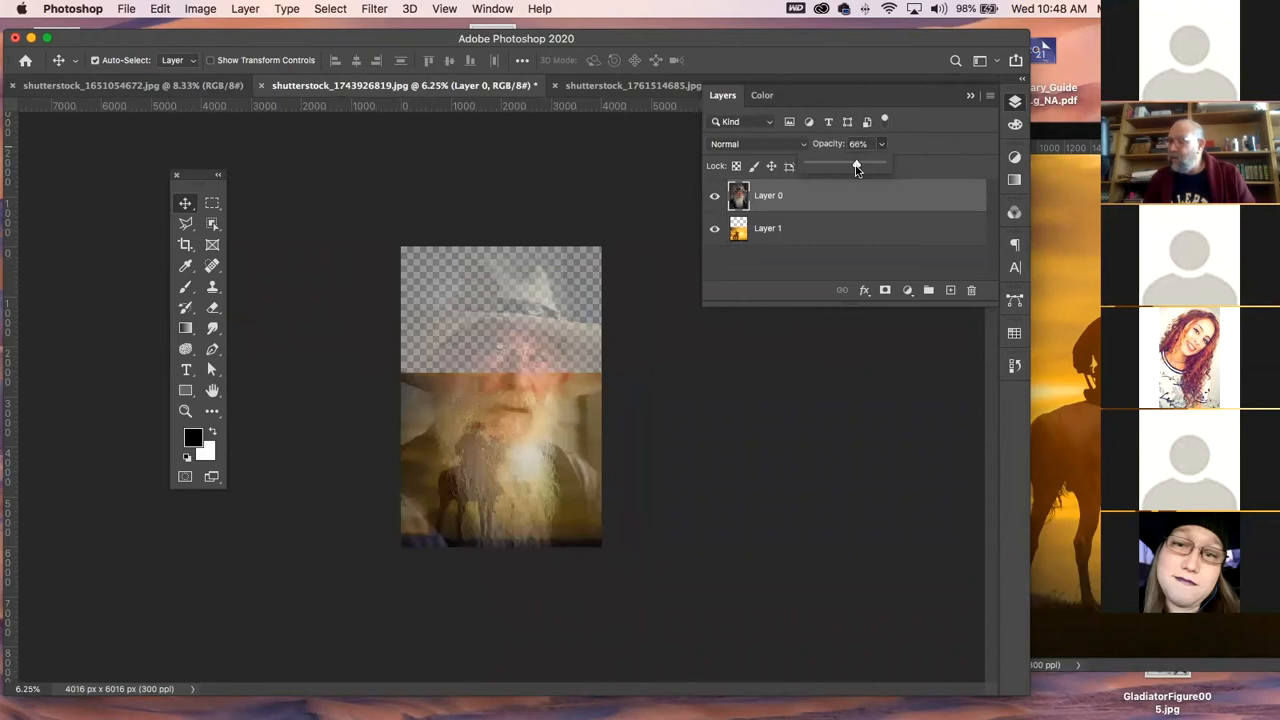
mouse_move(500, 484)
mouse_down()
mouse_move(508, 477)
mouse_move(491, 486)
mouse_up()
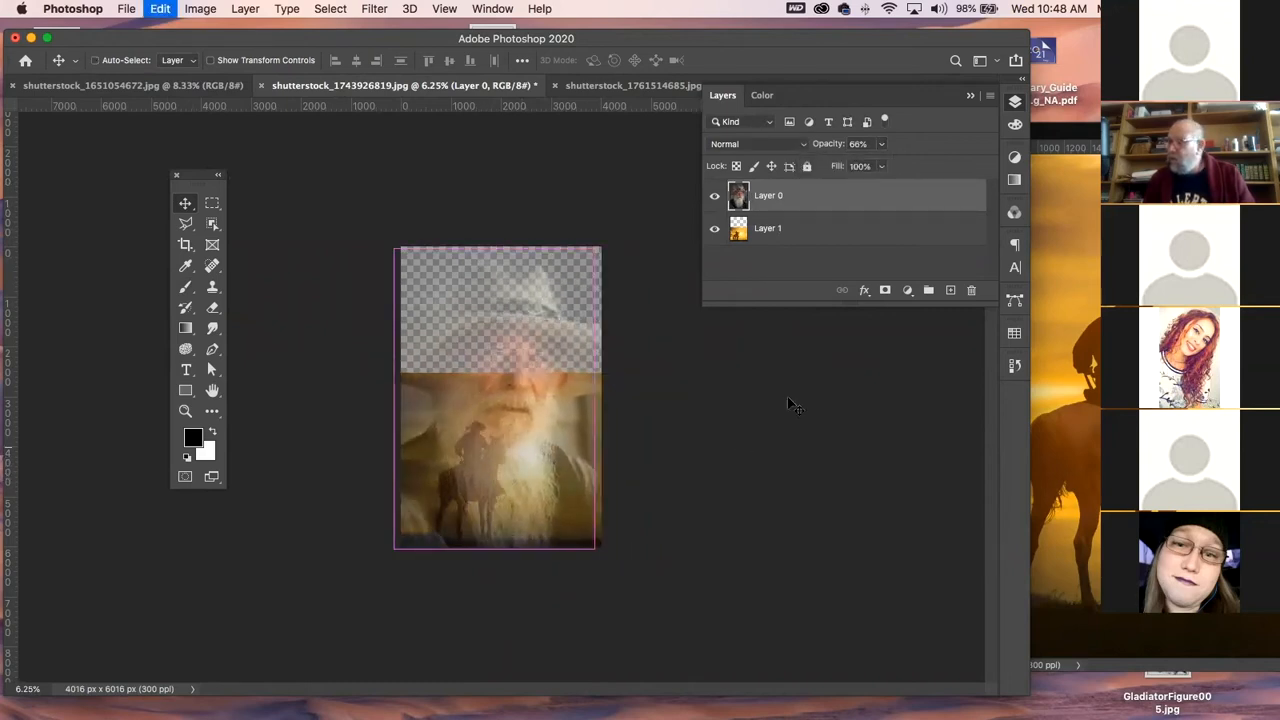
- Scale the sunset rider on Layer 1 to about 69% and place it over the lower-left part of the portrait
click(785, 232)
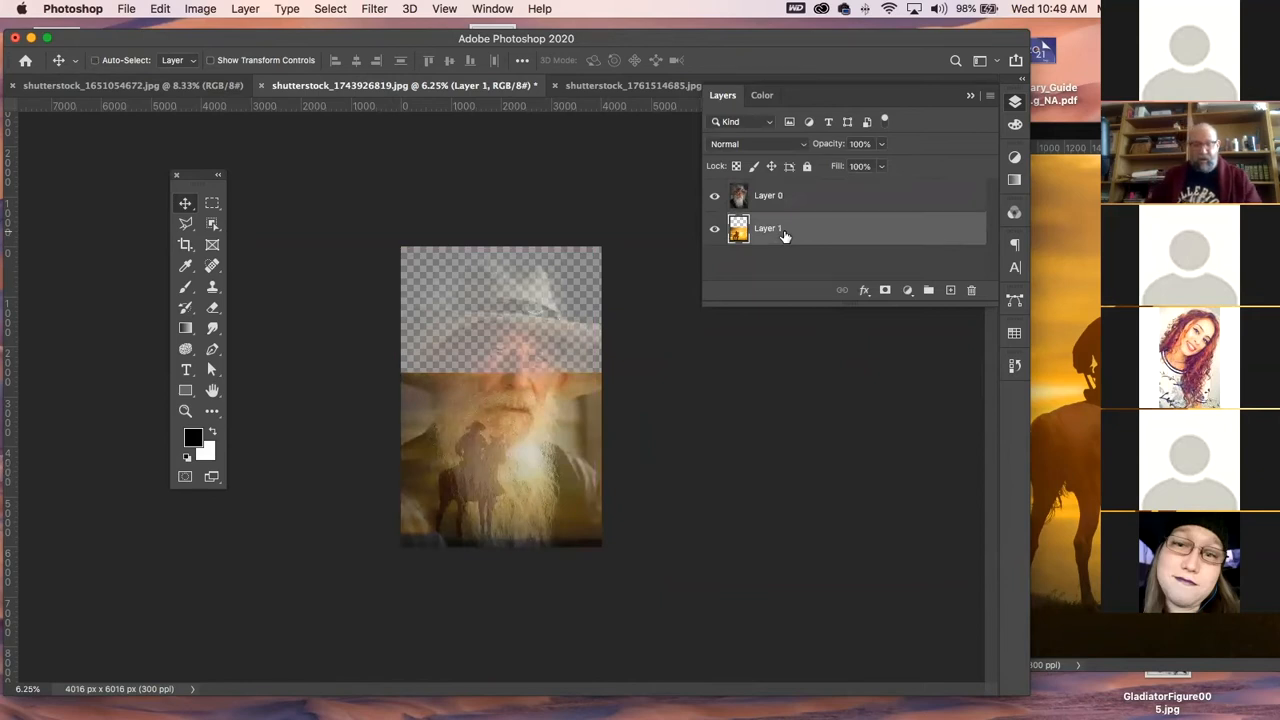
key(cmd+t)
mouse_move(584, 508)
mouse_down()
mouse_move(565, 489)
mouse_move(562, 513)
mouse_up()
drag(655, 376, 565, 433)
drag(466, 550, 490, 536)
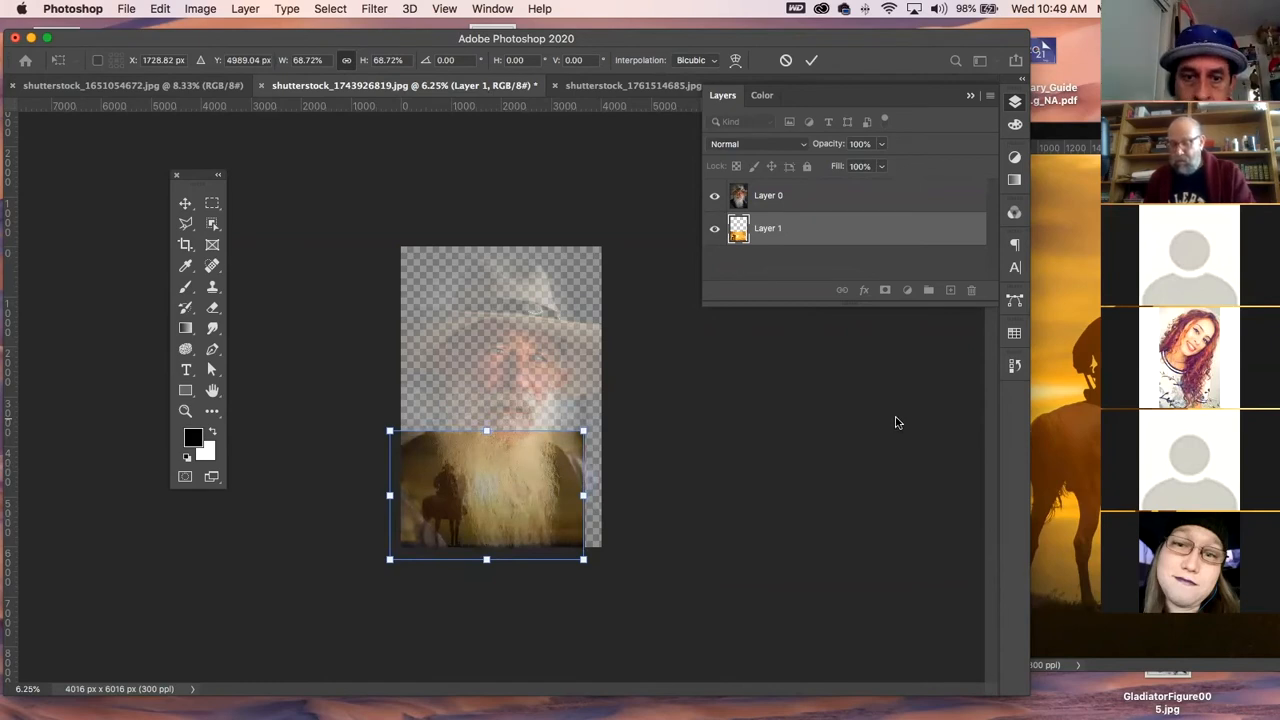
key(Return)
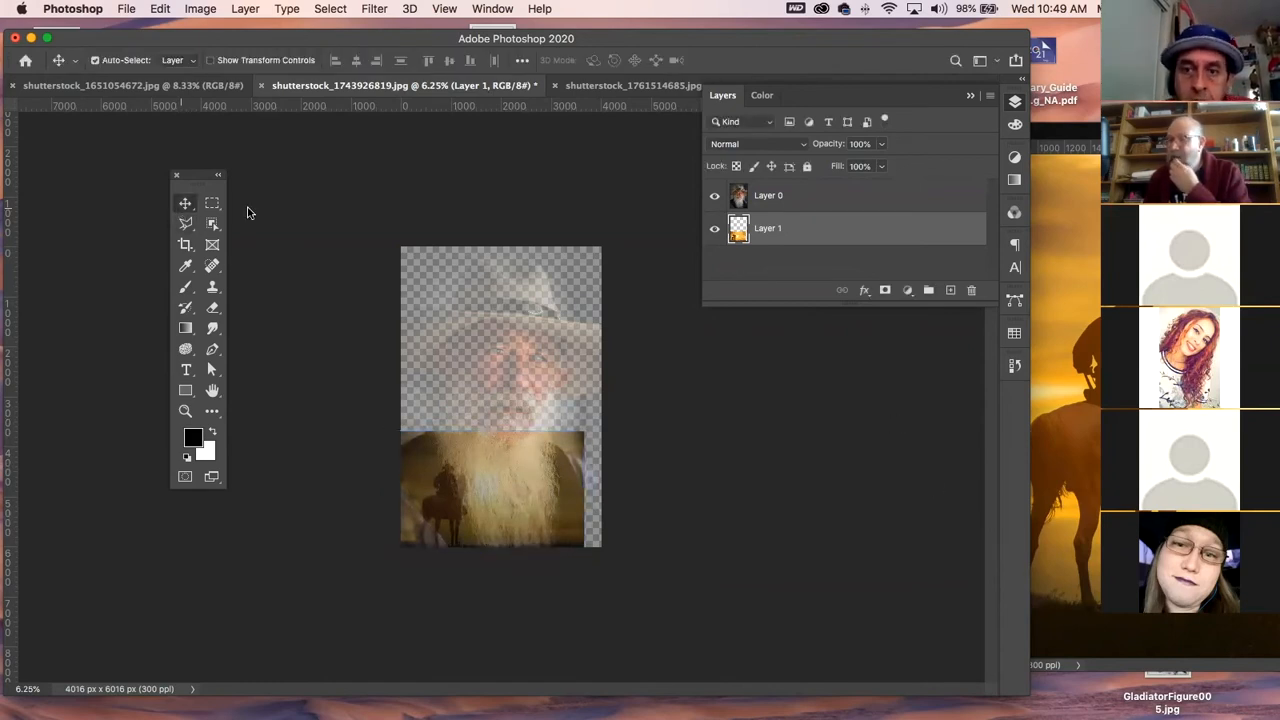
click(535, 365)
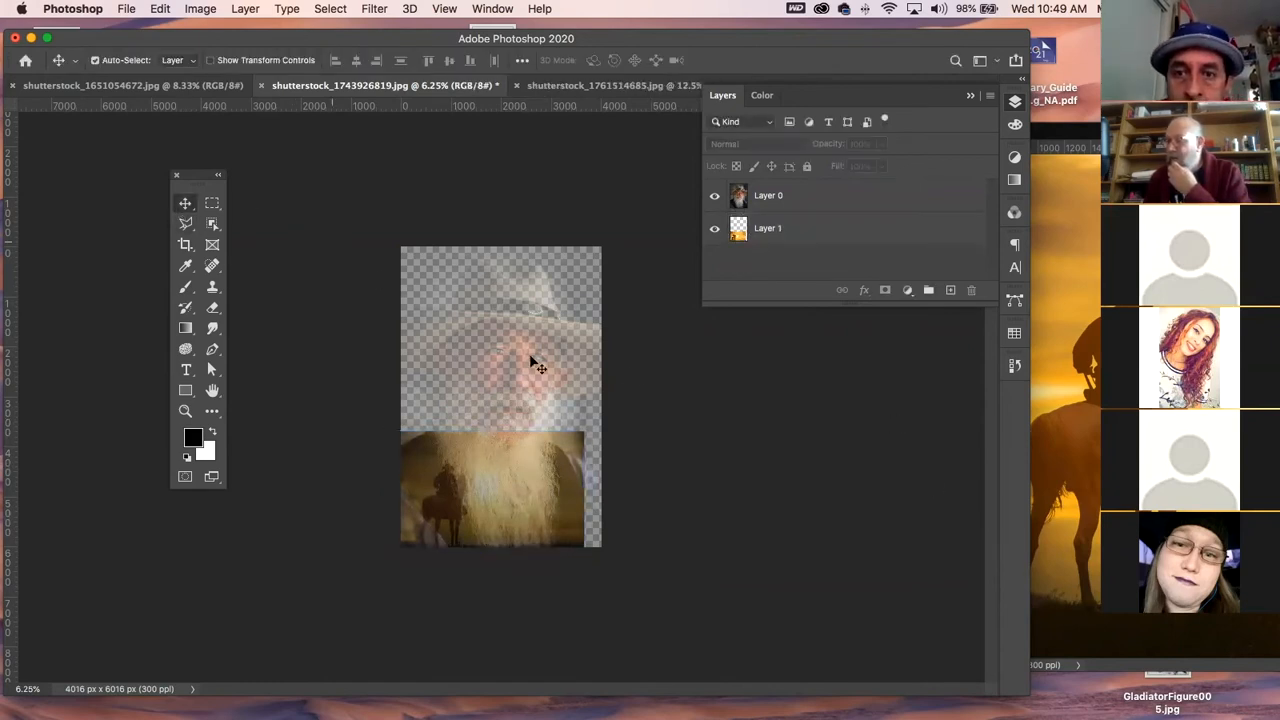
- Select the portrait layer, pull the floating sunset rider window clear, and close that source image
click(824, 199)
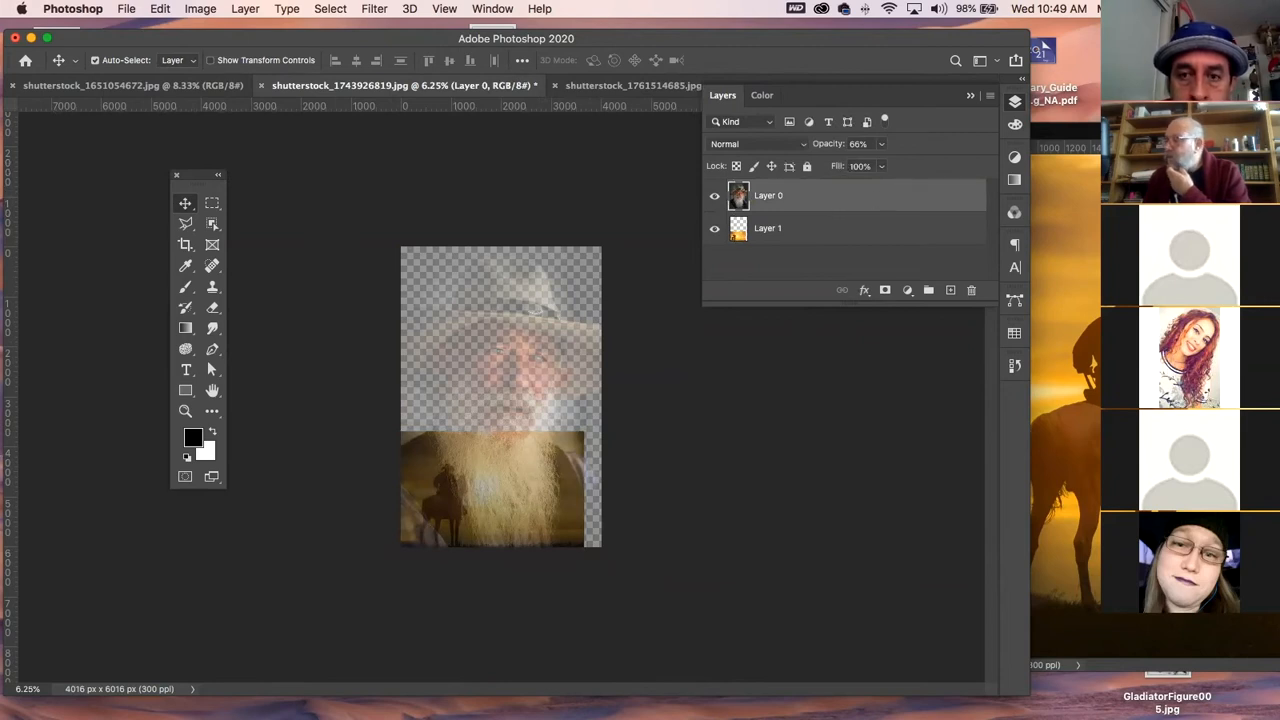
click(1050, 138)
drag(1061, 134, 1013, 367)
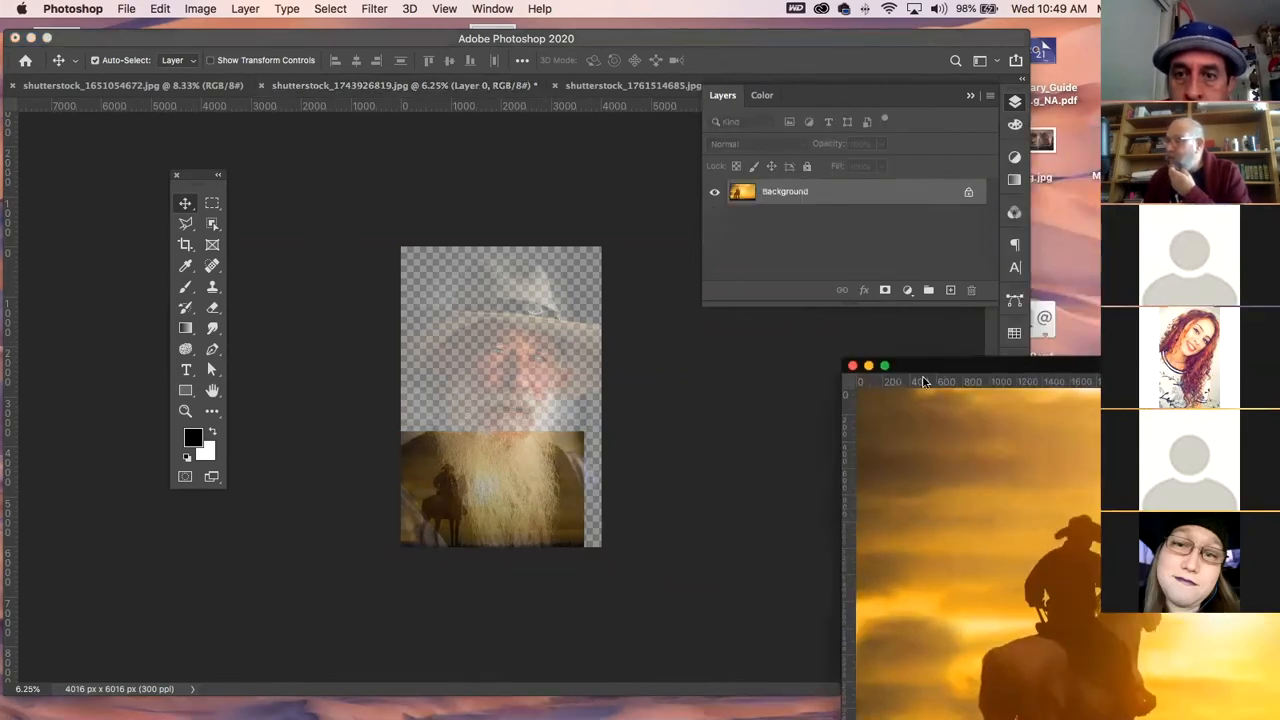
click(853, 367)
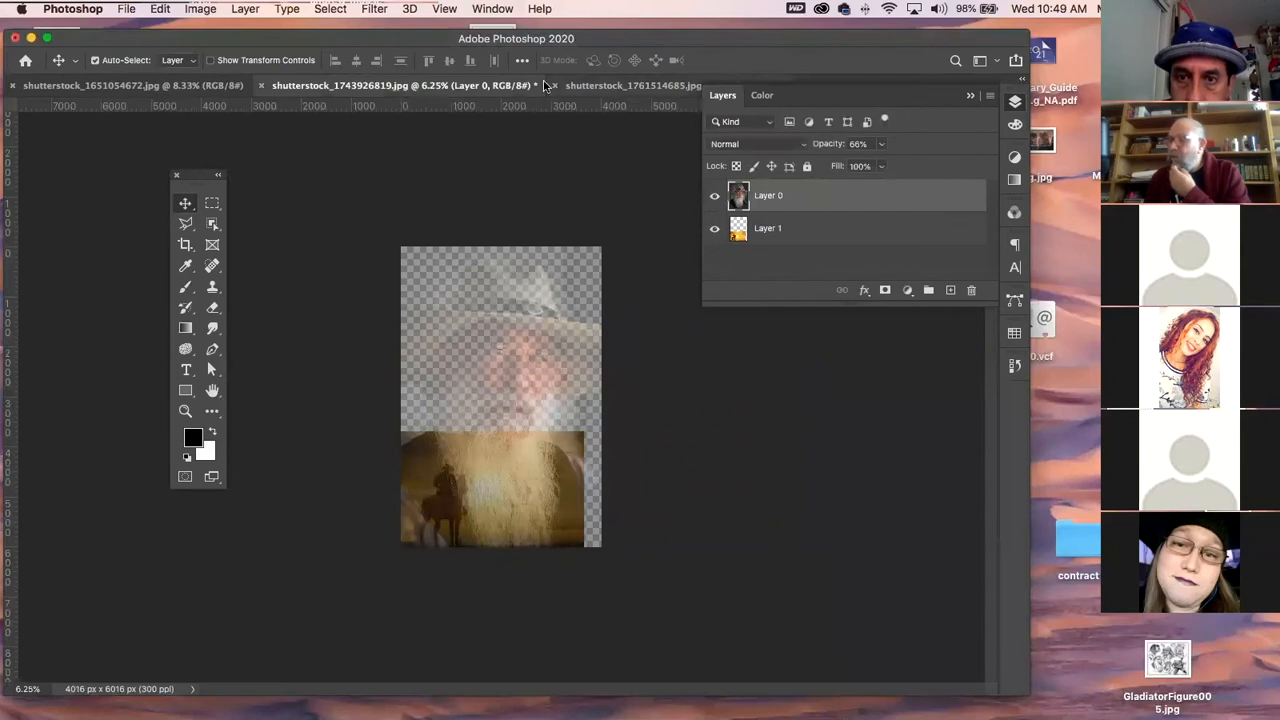
- Float the church image shutterstock_1761514685.jpg, copy it into the portrait document, and stack it below the portrait layer
click(575, 86)
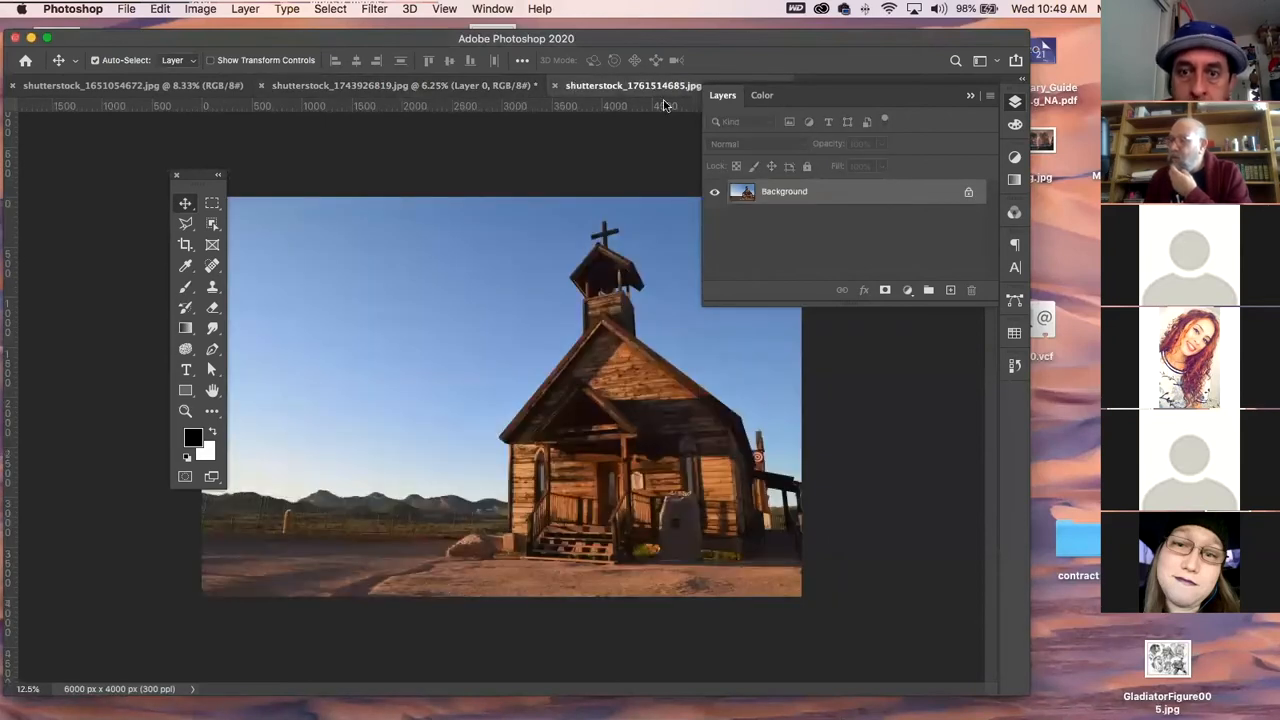
drag(600, 86, 1090, 42)
drag(537, 495, 537, 480)
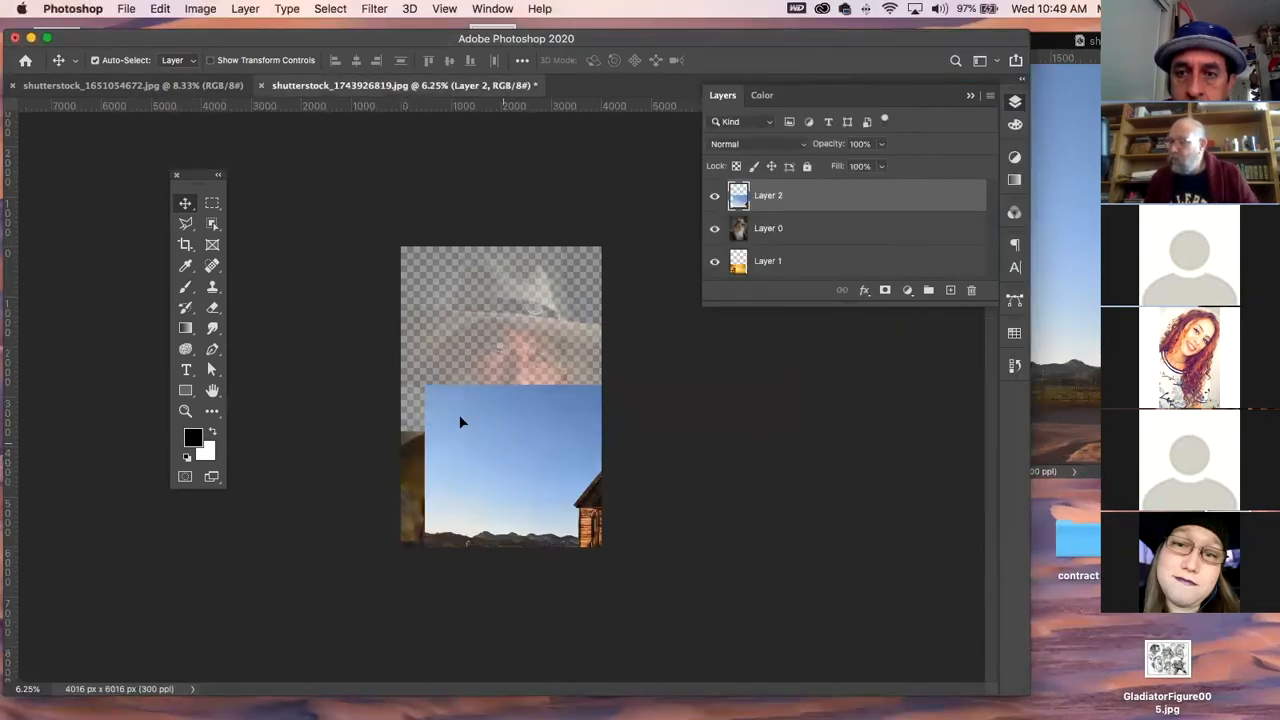
drag(845, 199, 850, 247)
- Scale the church on Layer 2 to about 55% and fit it into the lower-right corner of the canvas
key(super+t)
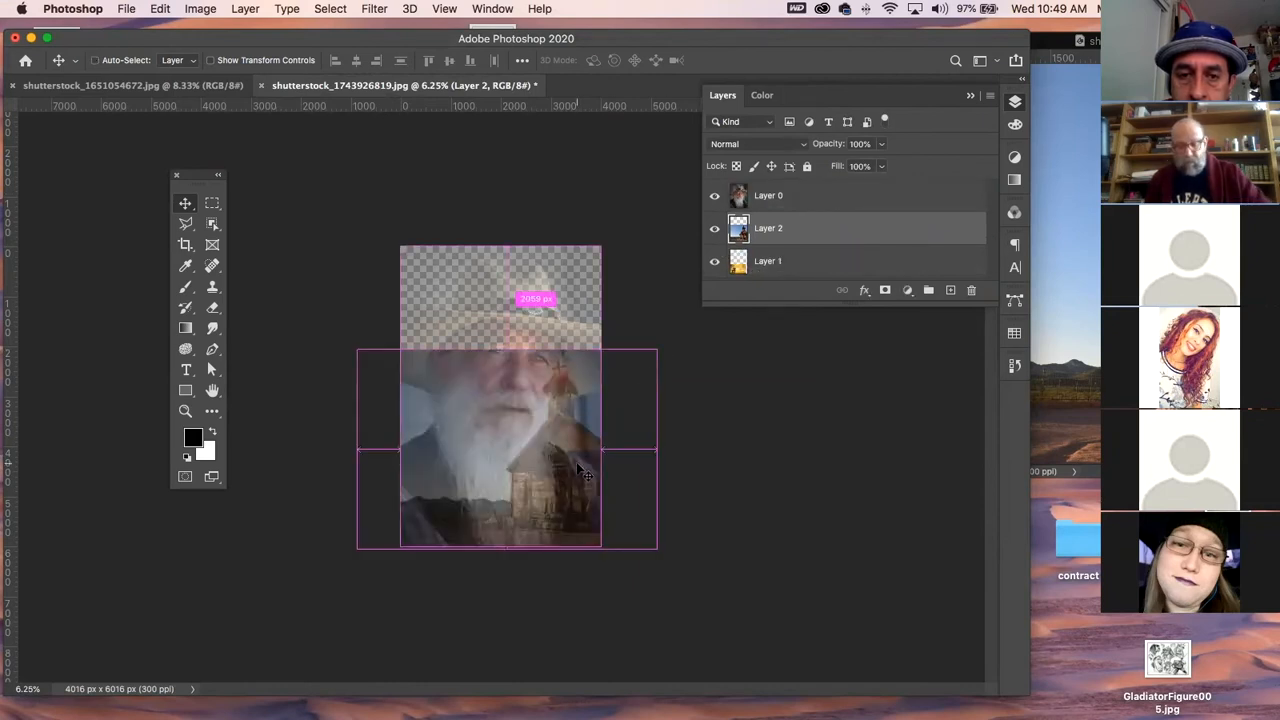
drag(657, 350, 521, 441)
drag(444, 490, 531, 490)
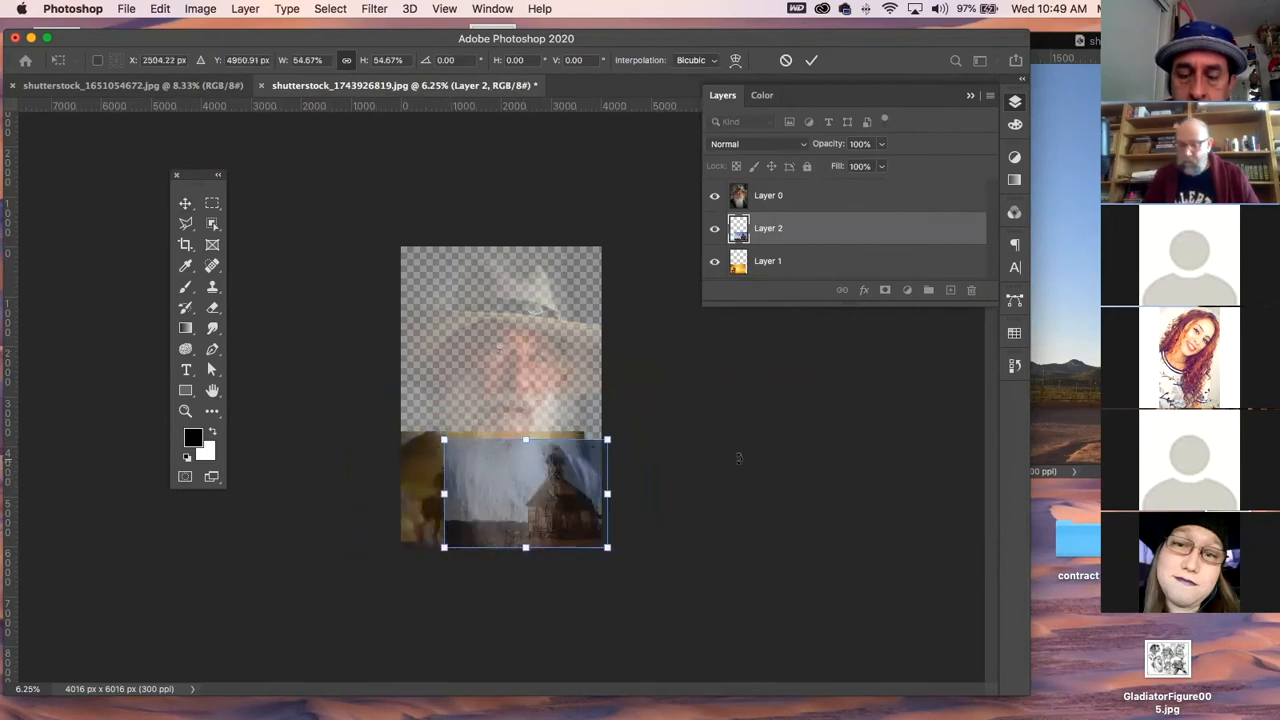
key(Return)
click(742, 346)
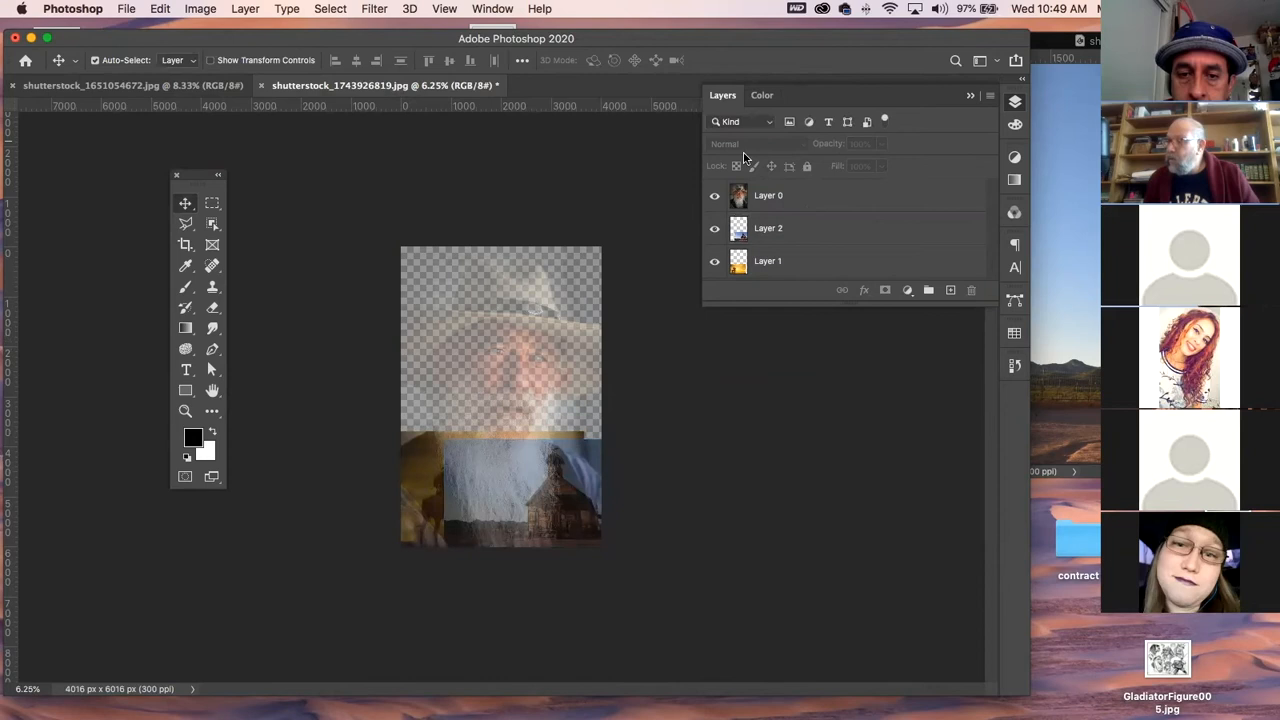
click(838, 199)
drag(587, 475, 583, 502)
key(super+z)
- Shift the church layer slightly farther right to uncover more of the rider
click(818, 238)
key(super+t)
click(185, 204)
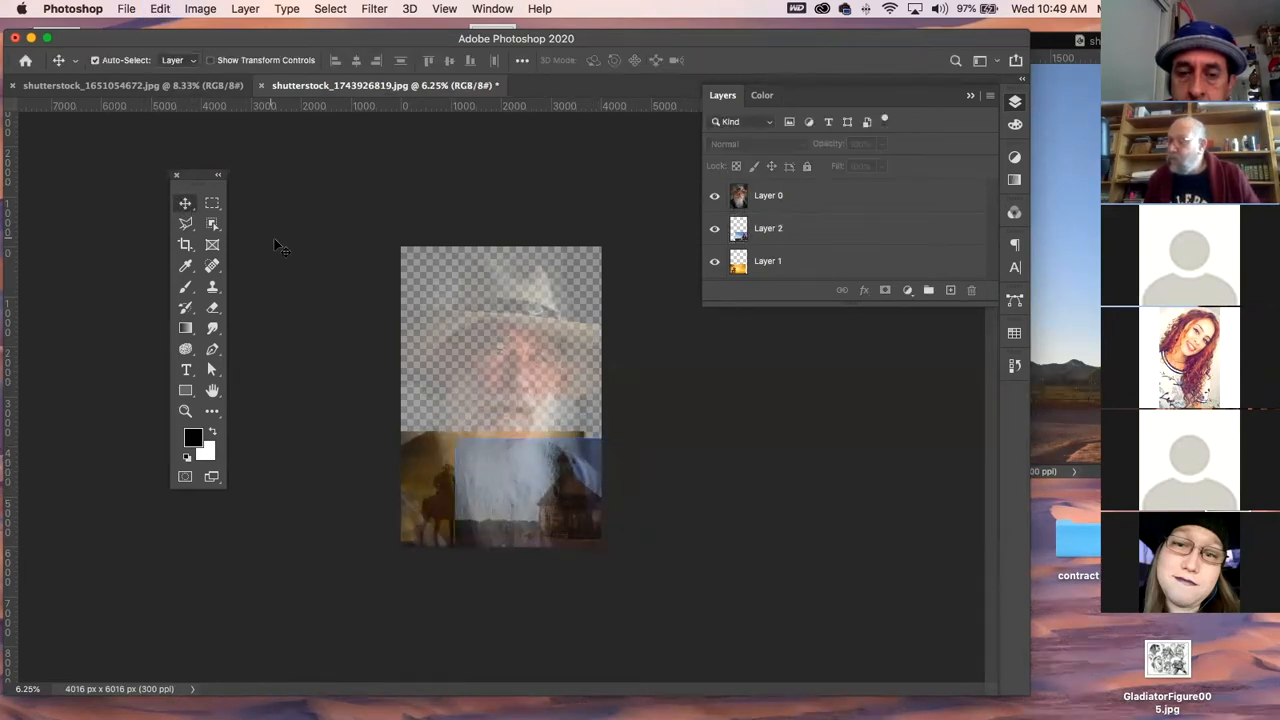
- Restore the portrait layer's opacity to 100% and hide that layer
click(740, 198)
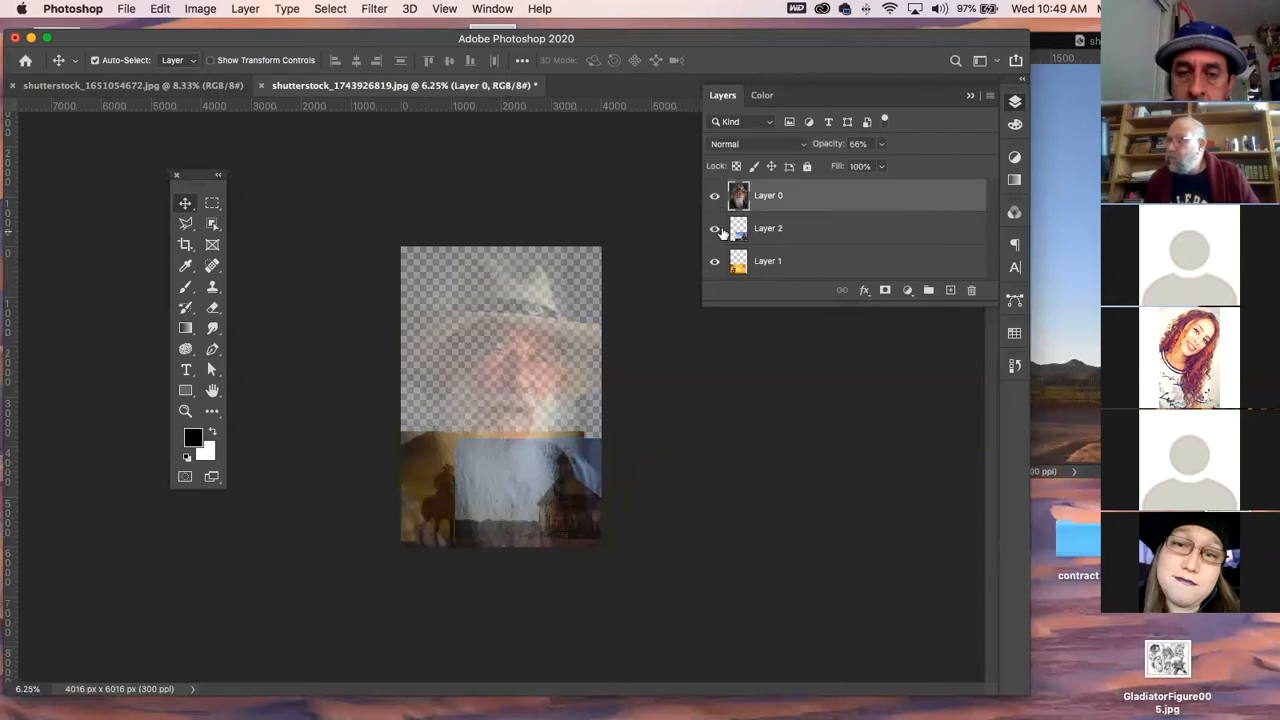
click(881, 144)
drag(880, 164, 906, 164)
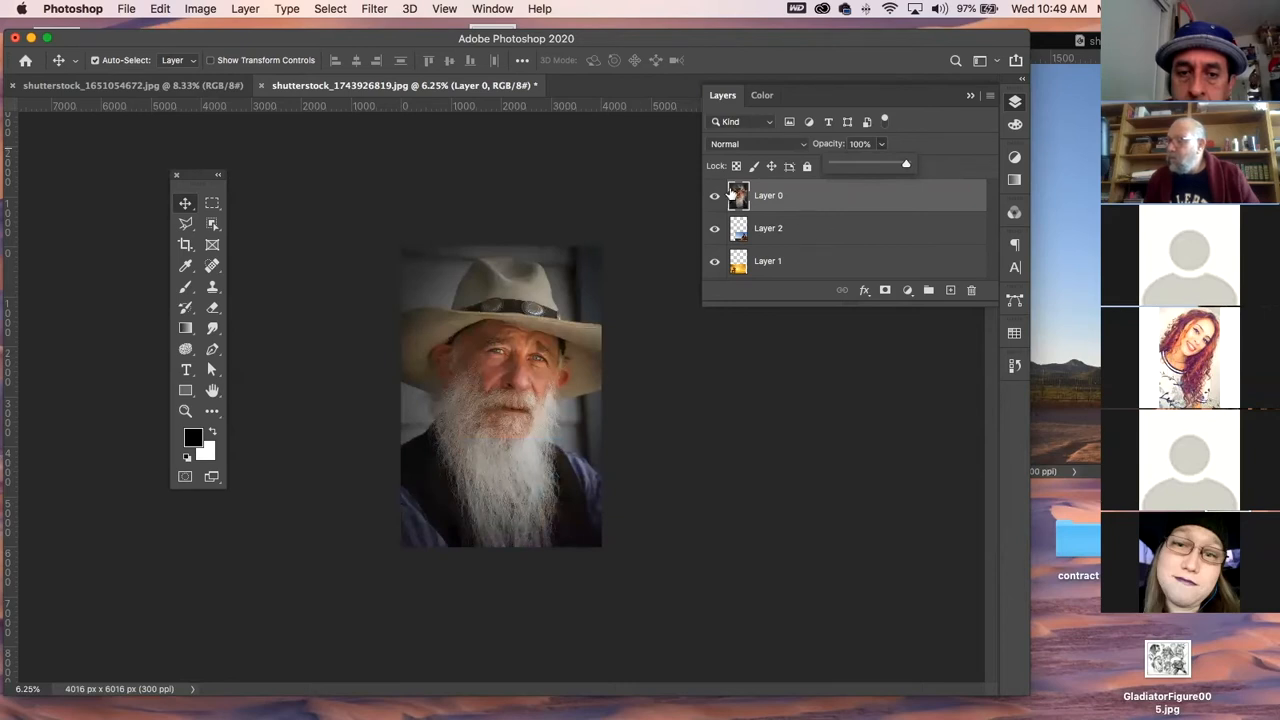
click(715, 198)
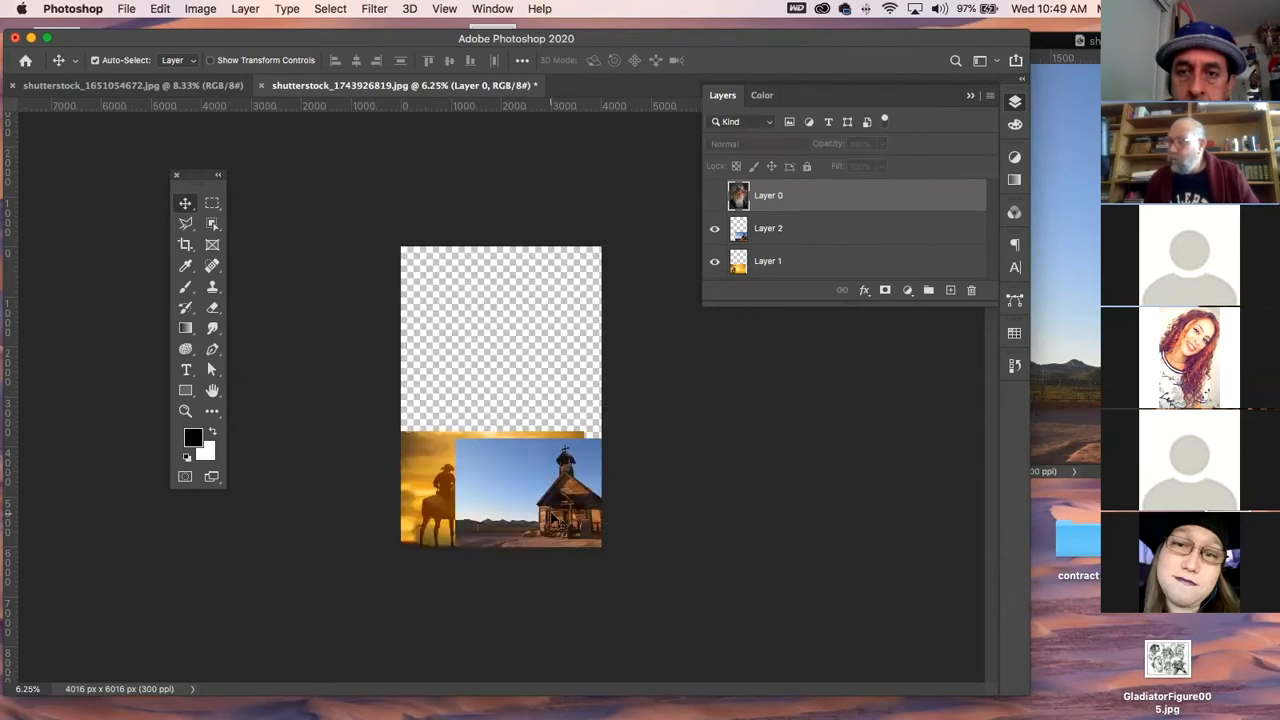
- Select the church layer and set the Eraser to a Soft Round 700 px brush at 31% opacity
click(768, 228)
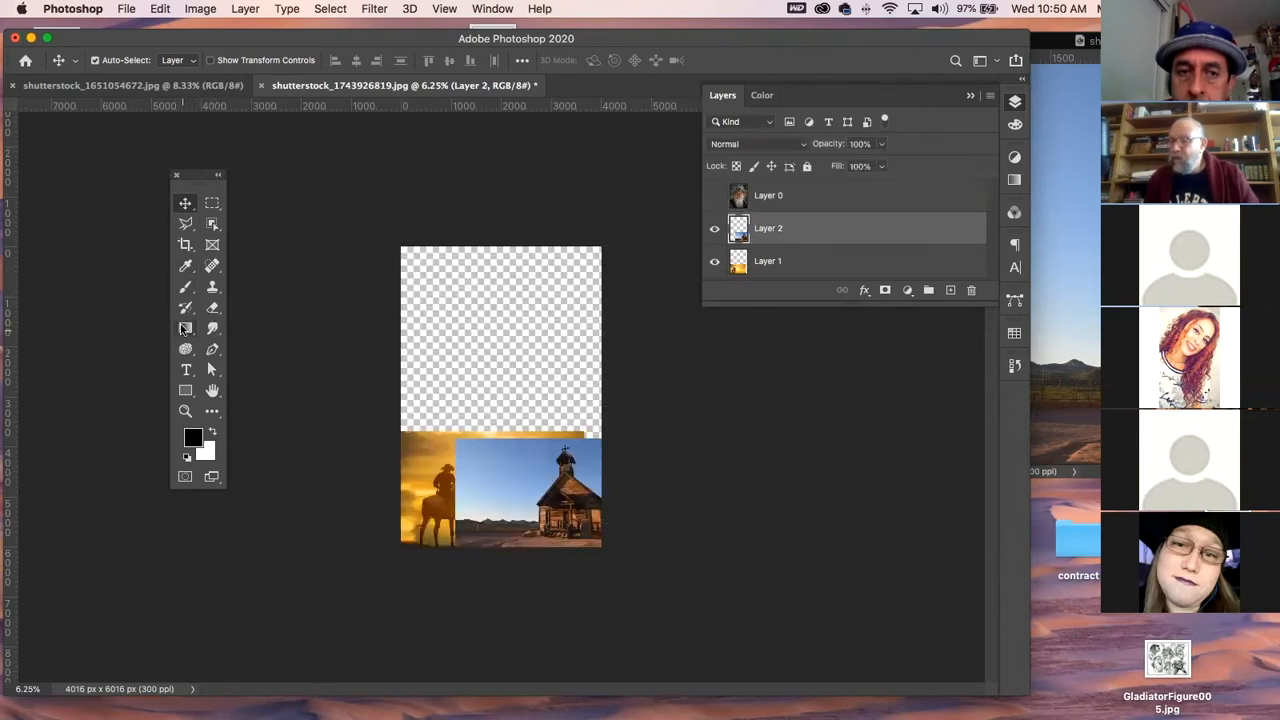
click(212, 307)
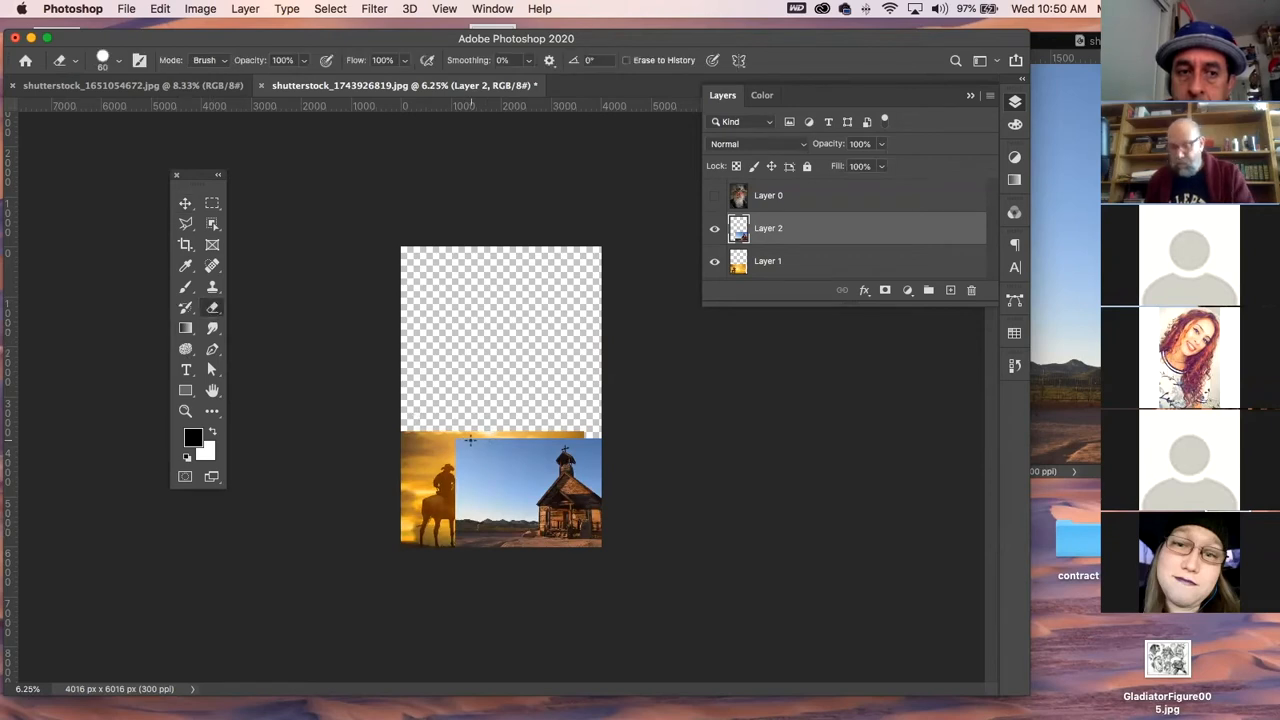
key(bracketright)
key(bracketright)
key(bracketright)
key(bracketright)
key(bracketright)
key(bracketright)
key(bracketright)
key(bracketright)
key(bracketright)
key(bracketright)
key(bracketright)
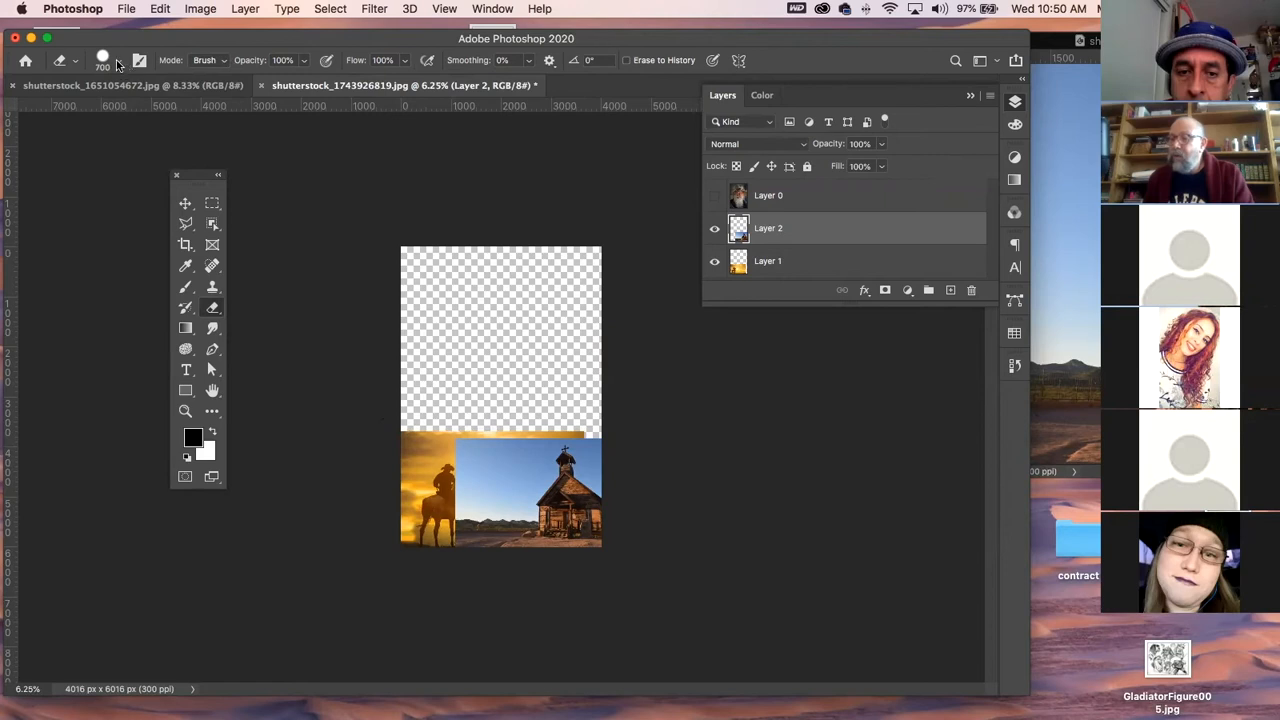
click(117, 62)
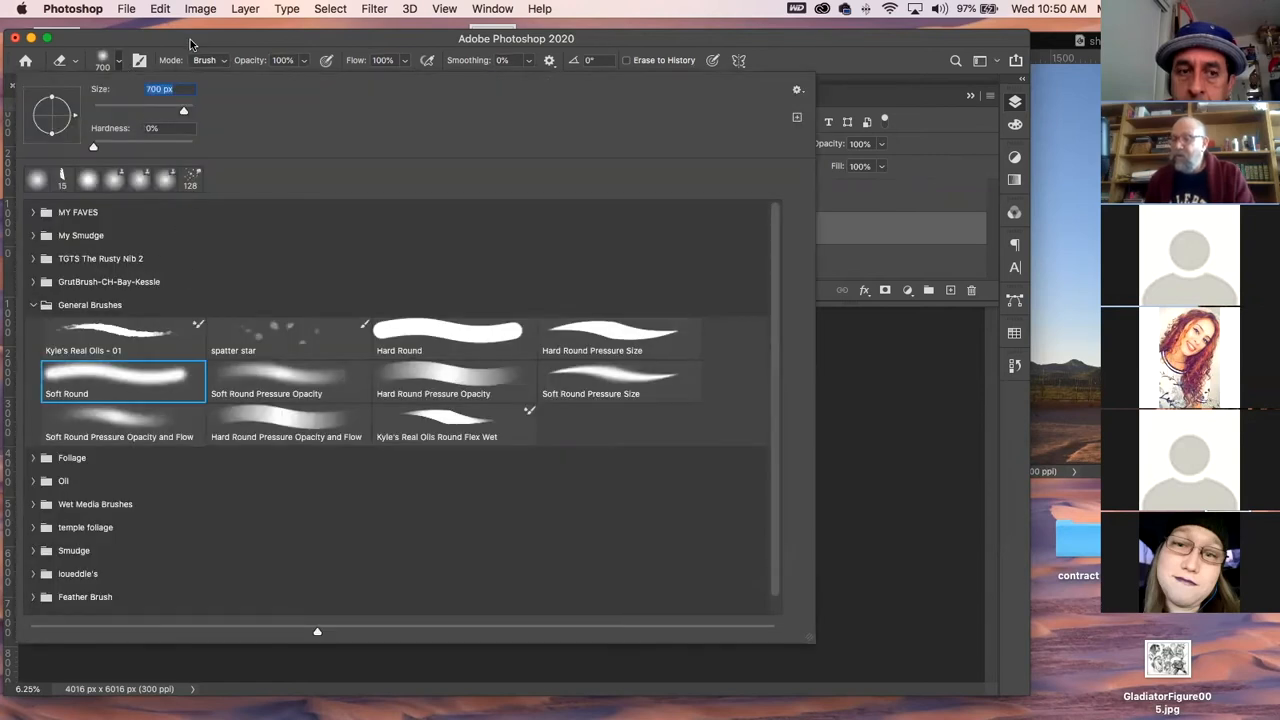
click(118, 66)
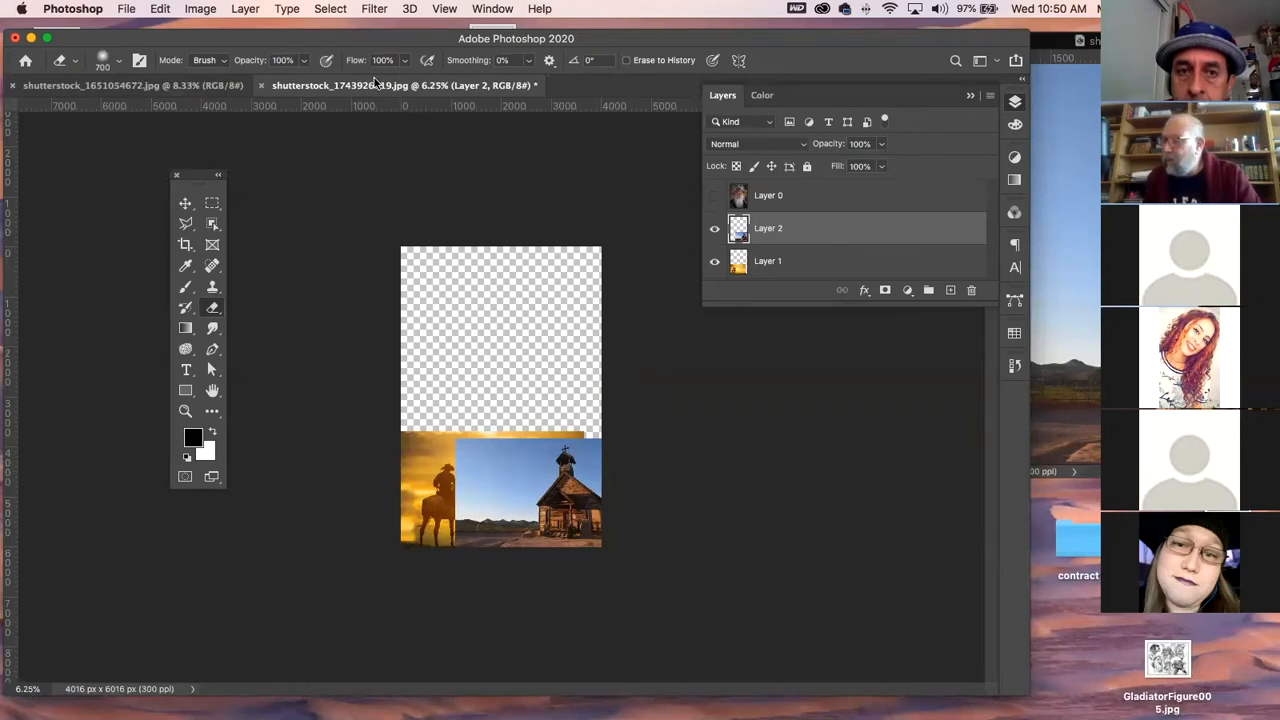
click(305, 61)
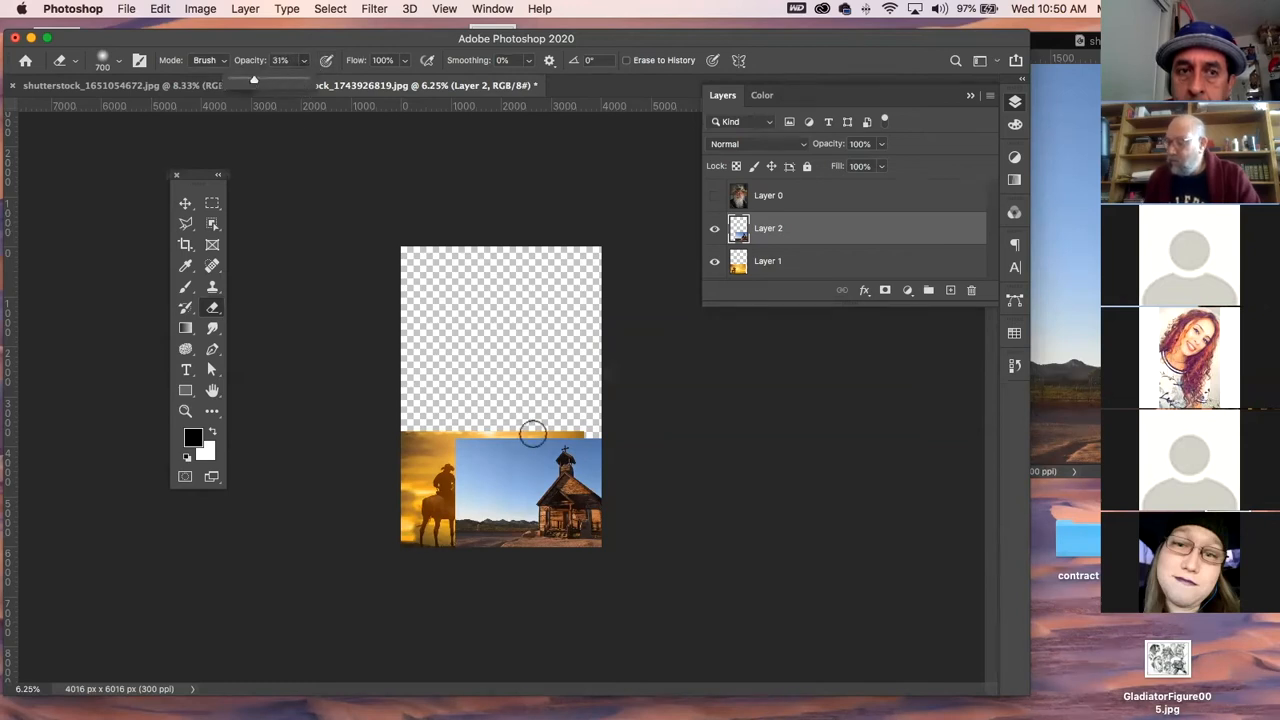
- Enlarge the Eraser to 1400 px and softly erase the church image's left side to blend it into the sunset rider
key(])
key(])
key(])
key(])
key(])
key(])
key(])
mouse_move(460, 474)
mouse_down()
mouse_move(474, 466)
mouse_move(449, 491)
mouse_move(480, 477)
mouse_move(466, 451)
mouse_move(450, 522)
mouse_move(465, 470)
mouse_move(436, 506)
mouse_move(438, 540)
mouse_up()
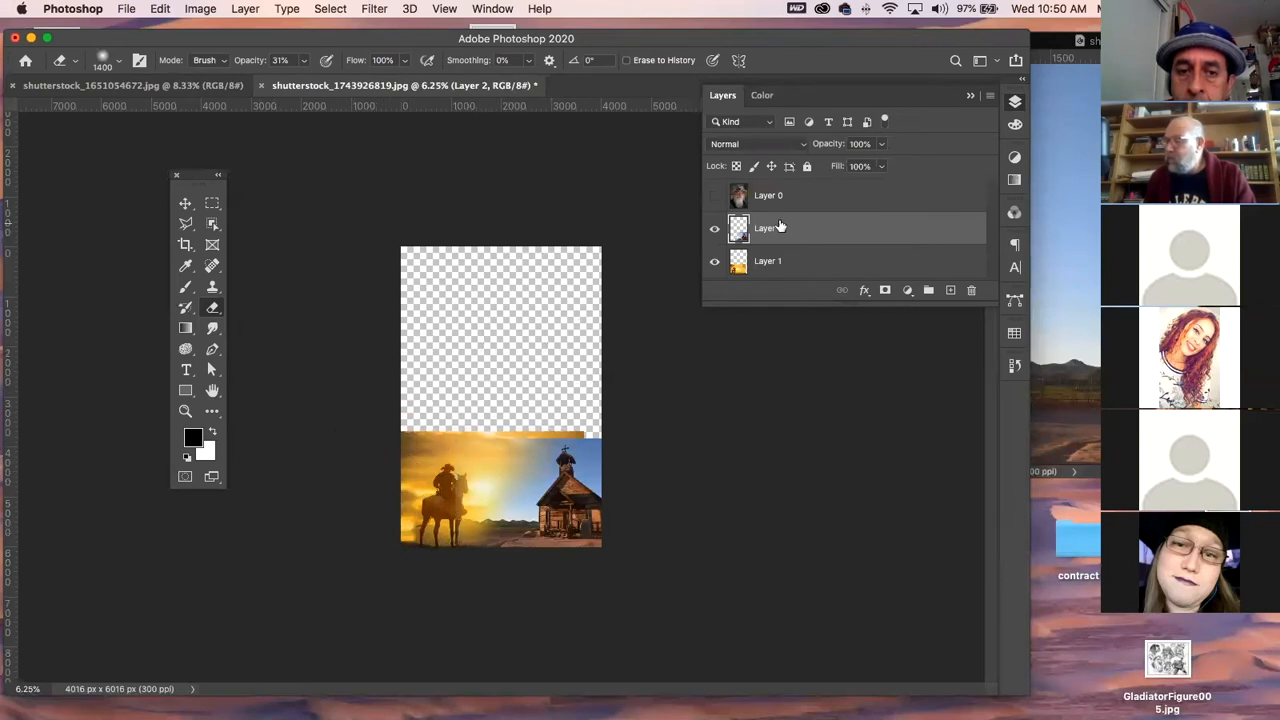
- Show the portrait on Layer 0 again and add a layer mask to it
click(826, 194)
click(713, 196)
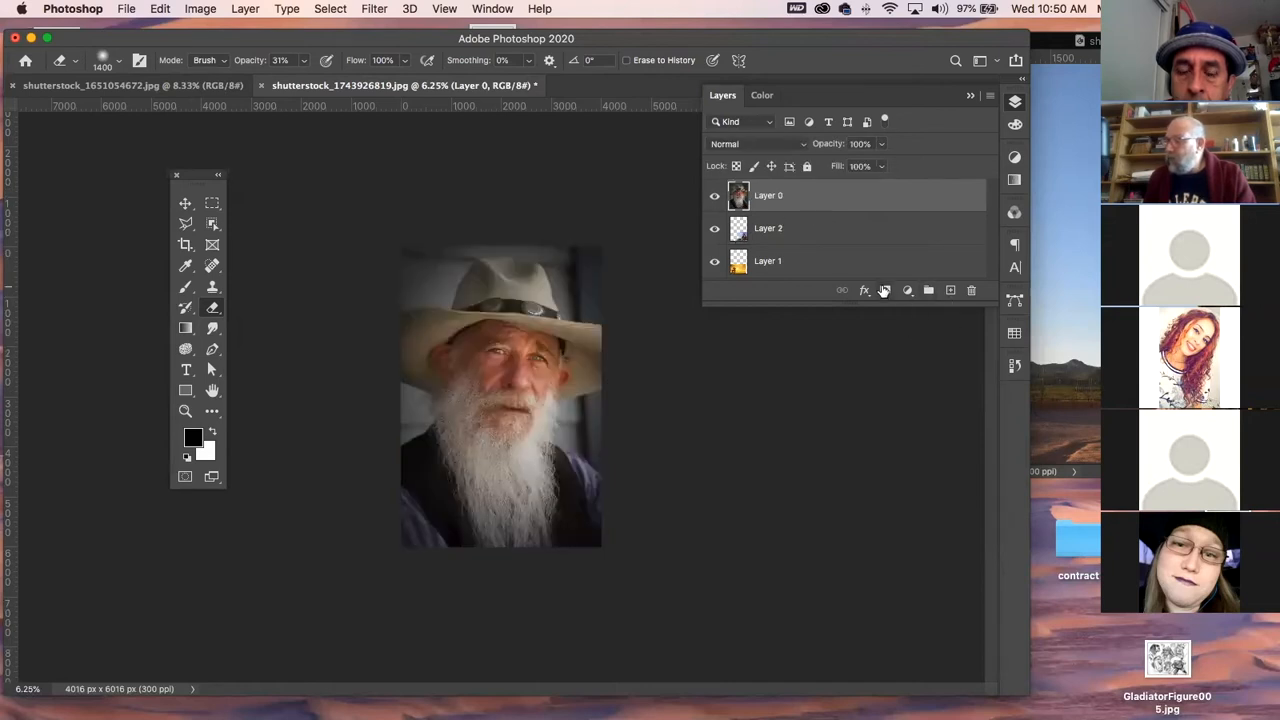
click(884, 290)
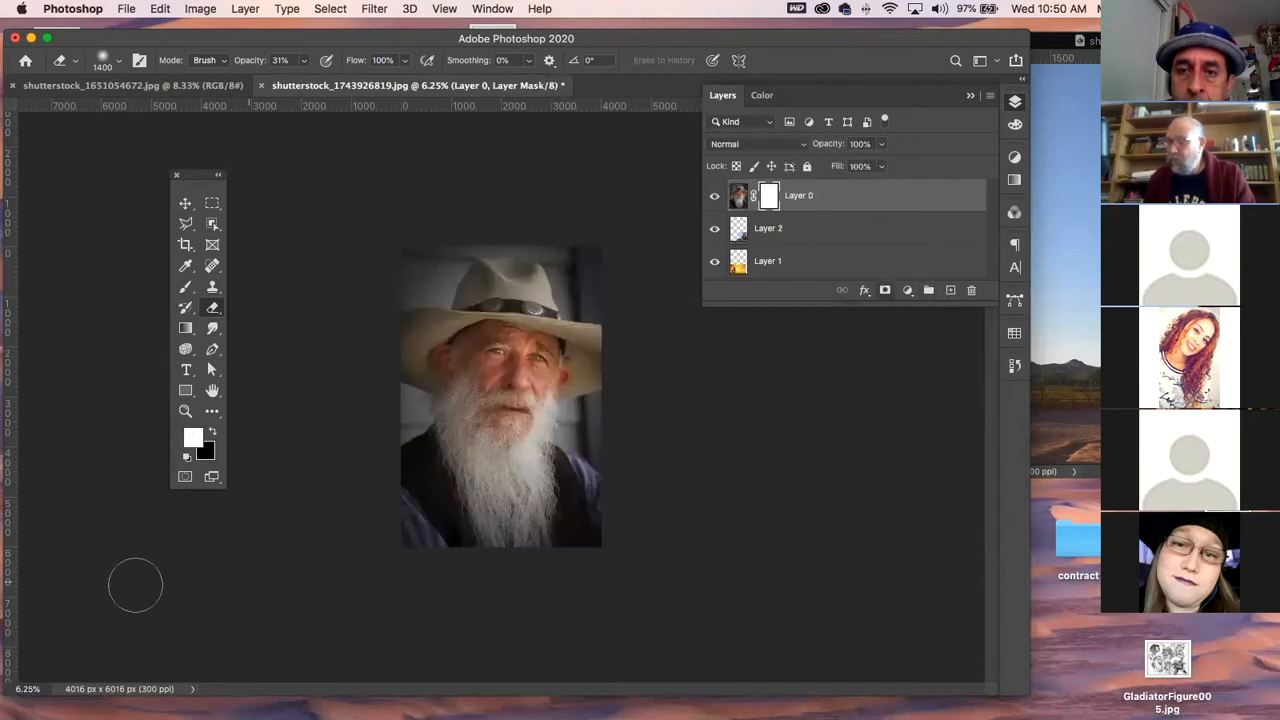
- Make black the foreground colour and ready the Brush tool at 73% opacity for painting on the portrait's mask
click(213, 432)
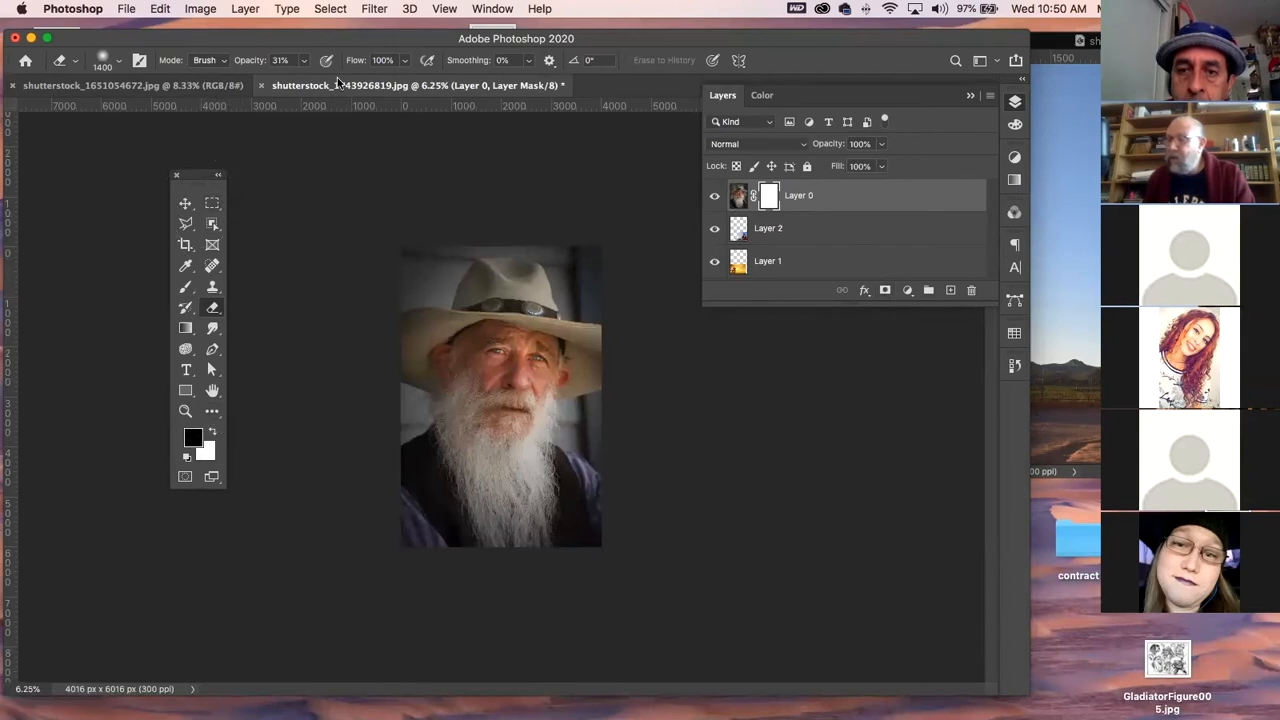
drag(302, 64, 320, 84)
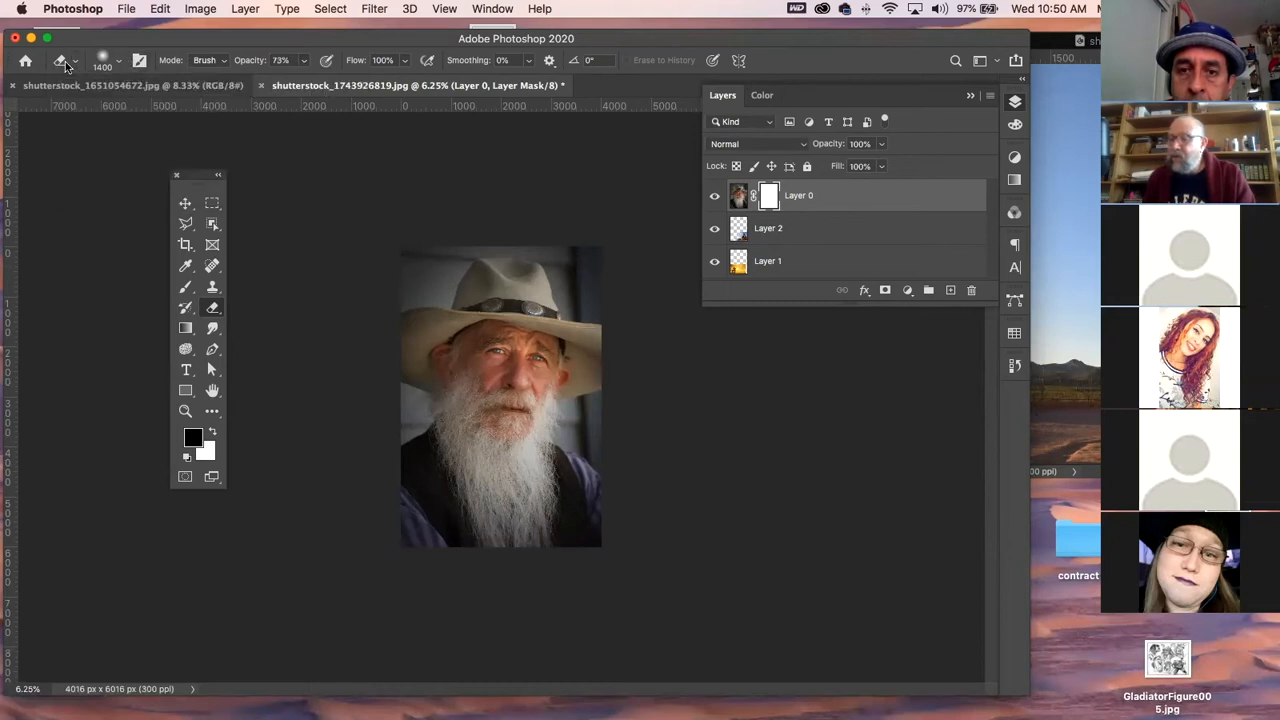
click(185, 287)
drag(367, 61, 397, 80)
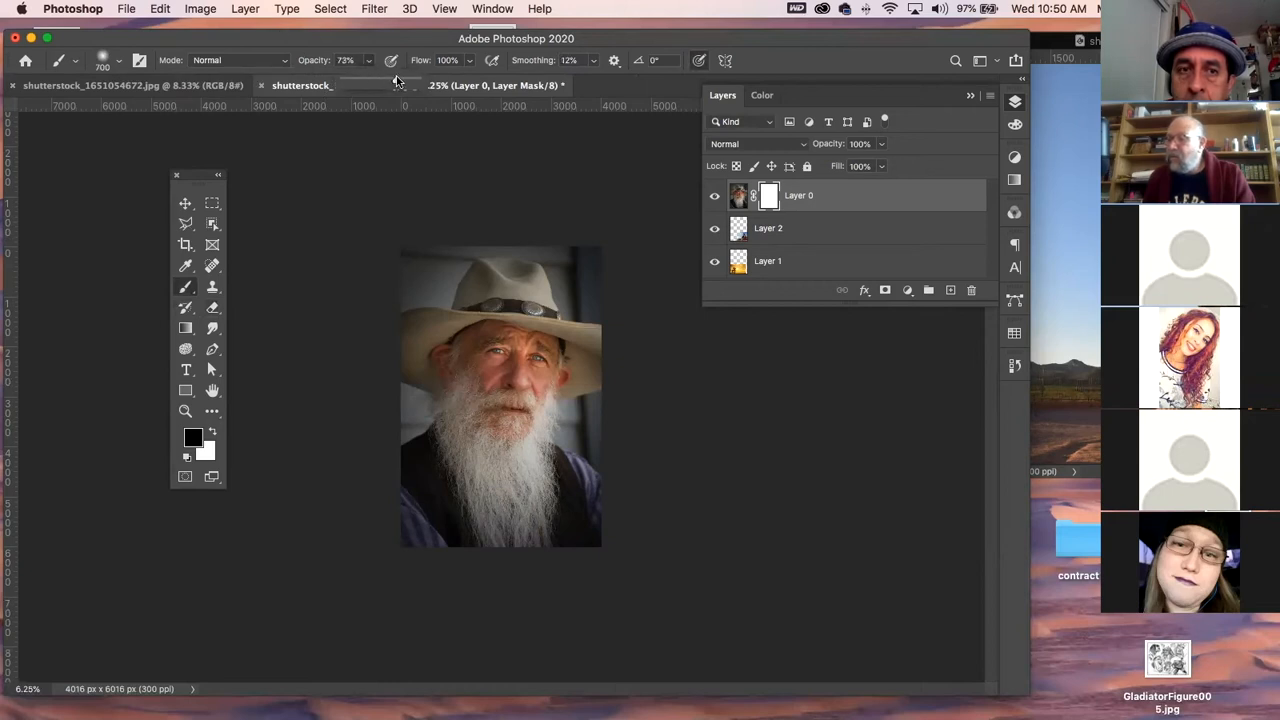
click(337, 40)
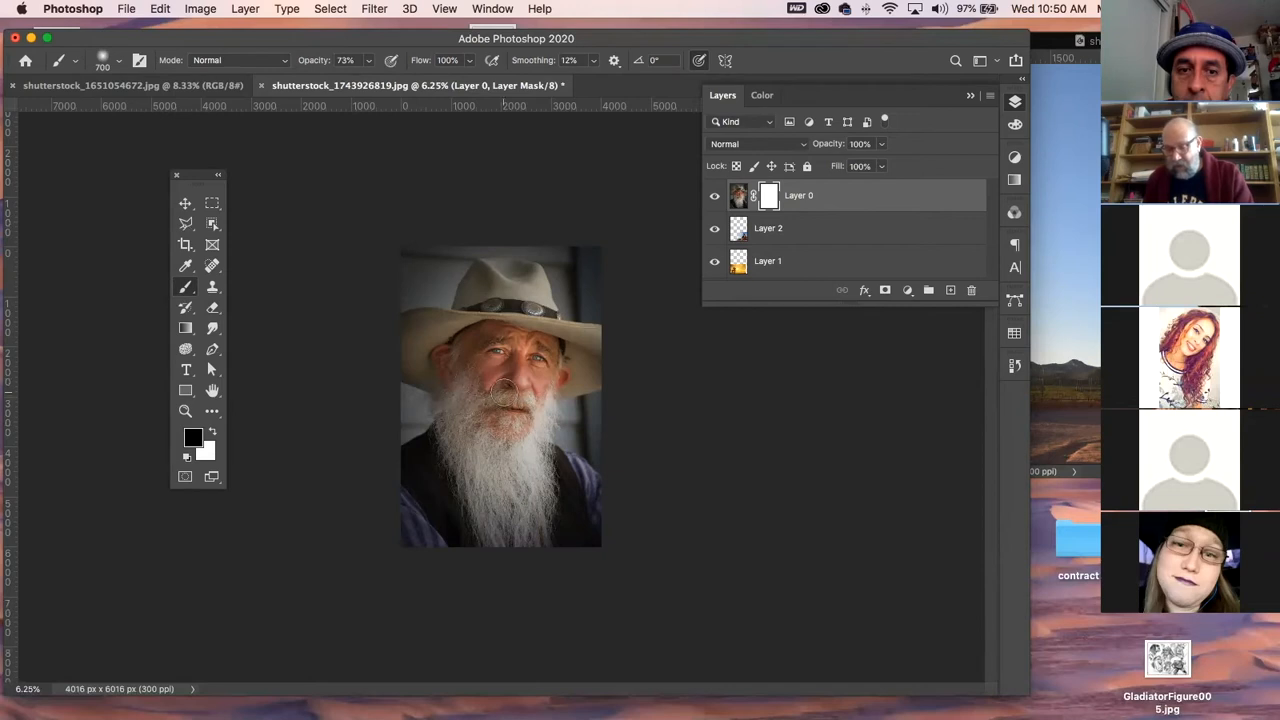
- Enlarge the brush to 1700 px and try masking the portrait's lower-left area to reveal the sunset rider, undoing the stroke
key(bracketright)
key(bracketright)
key(bracketright)
key(bracketright)
key(bracketright)
key(bracketright)
key(bracketright)
key(bracketright)
mouse_move(423, 471)
mouse_down()
mouse_move(456, 541)
mouse_move(478, 468)
mouse_up()
key(super+z)
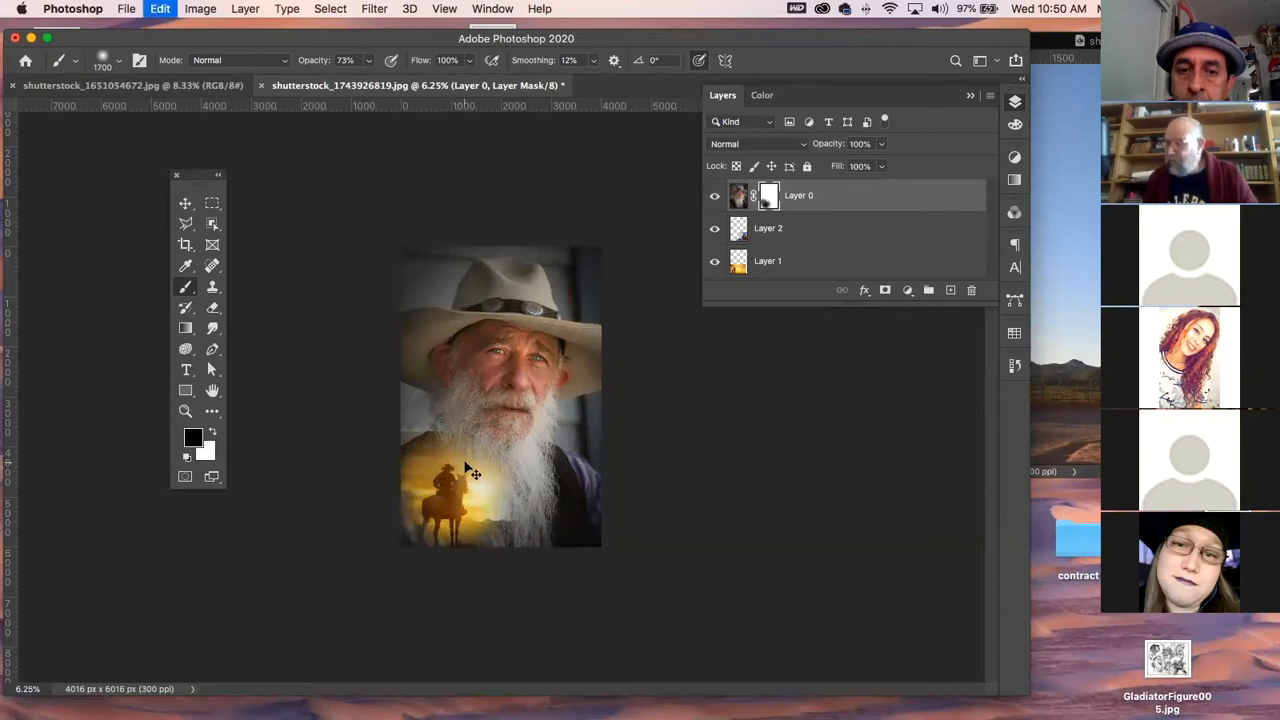
key(super+z)
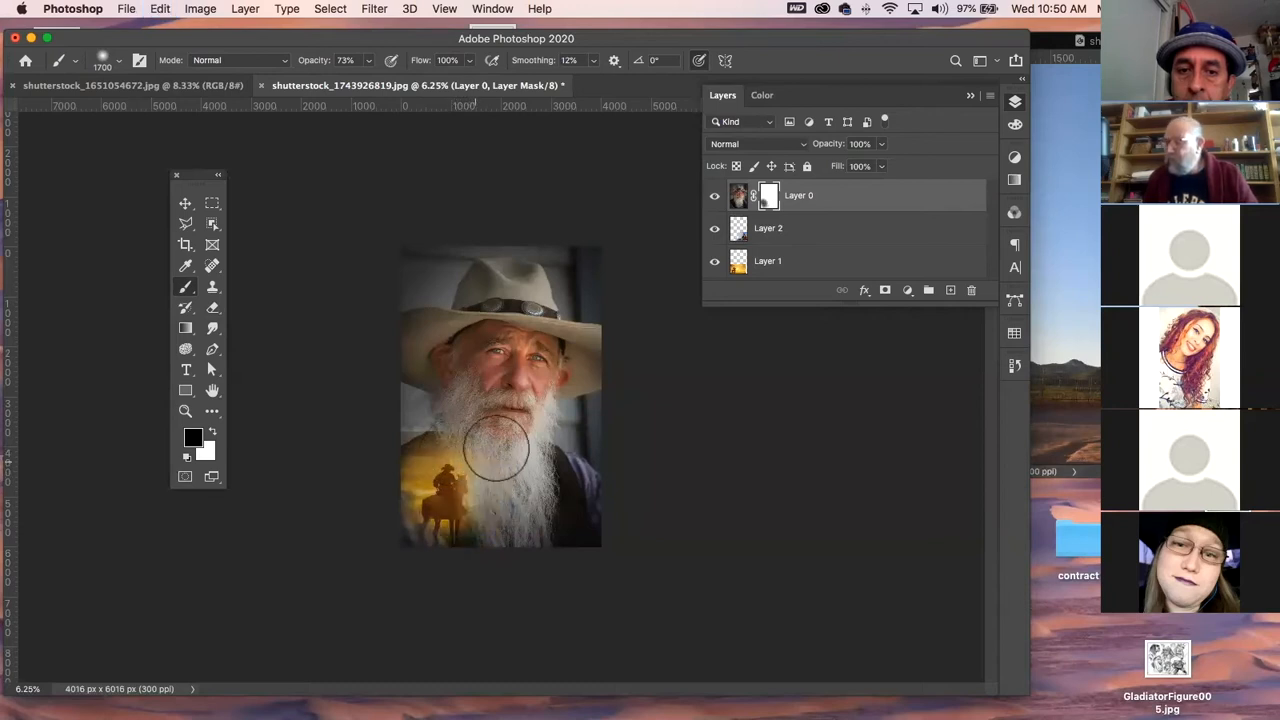
- Lower the brush opacity to 38%, test it on the portrait's lower left, and undo all strokes on the mask
click(370, 60)
drag(369, 80, 342, 81)
mouse_move(464, 457)
mouse_down()
mouse_move(470, 495)
mouse_move(442, 500)
mouse_move(430, 440)
mouse_up()
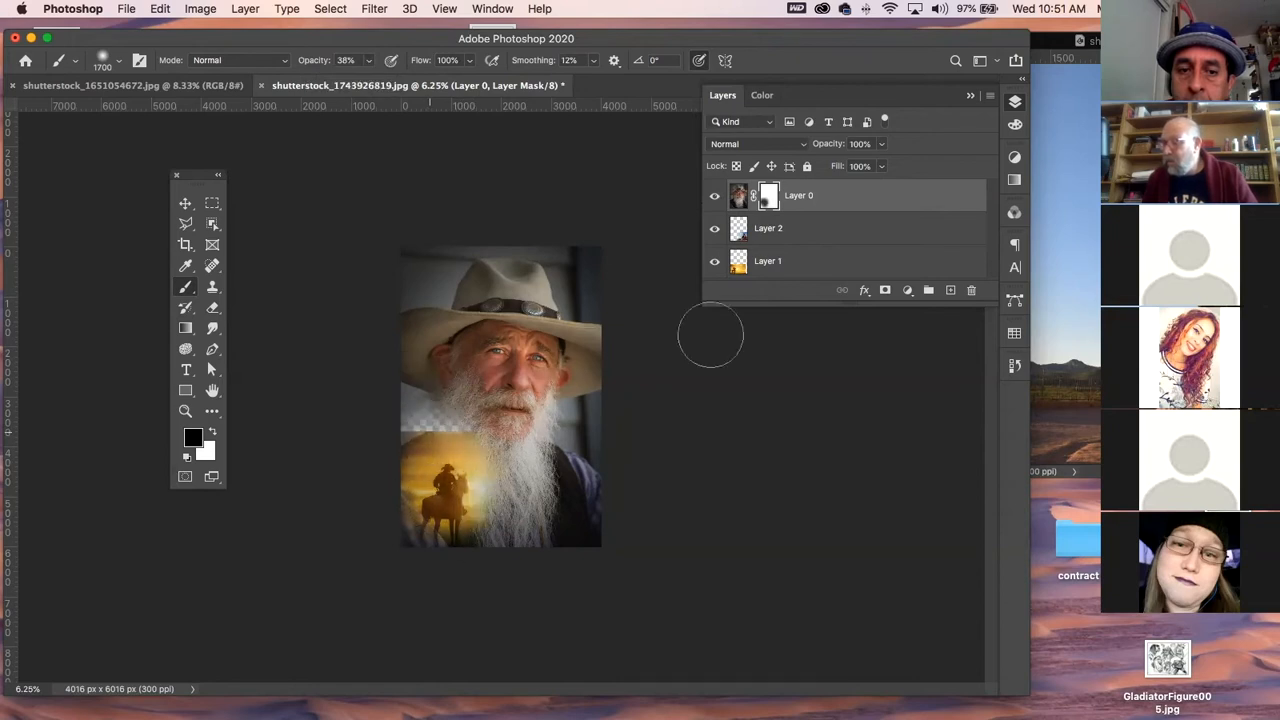
key(super+z)
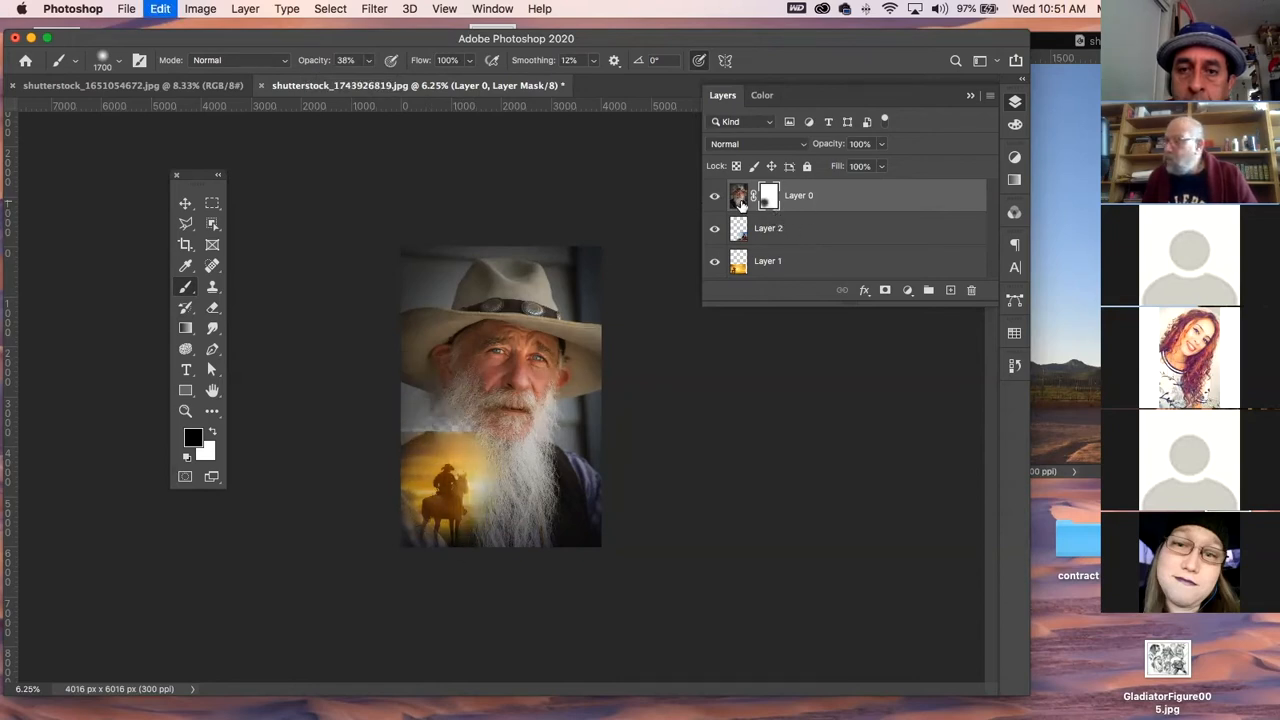
click(738, 197)
key(super+z)
key(super+z)
key(super+z)
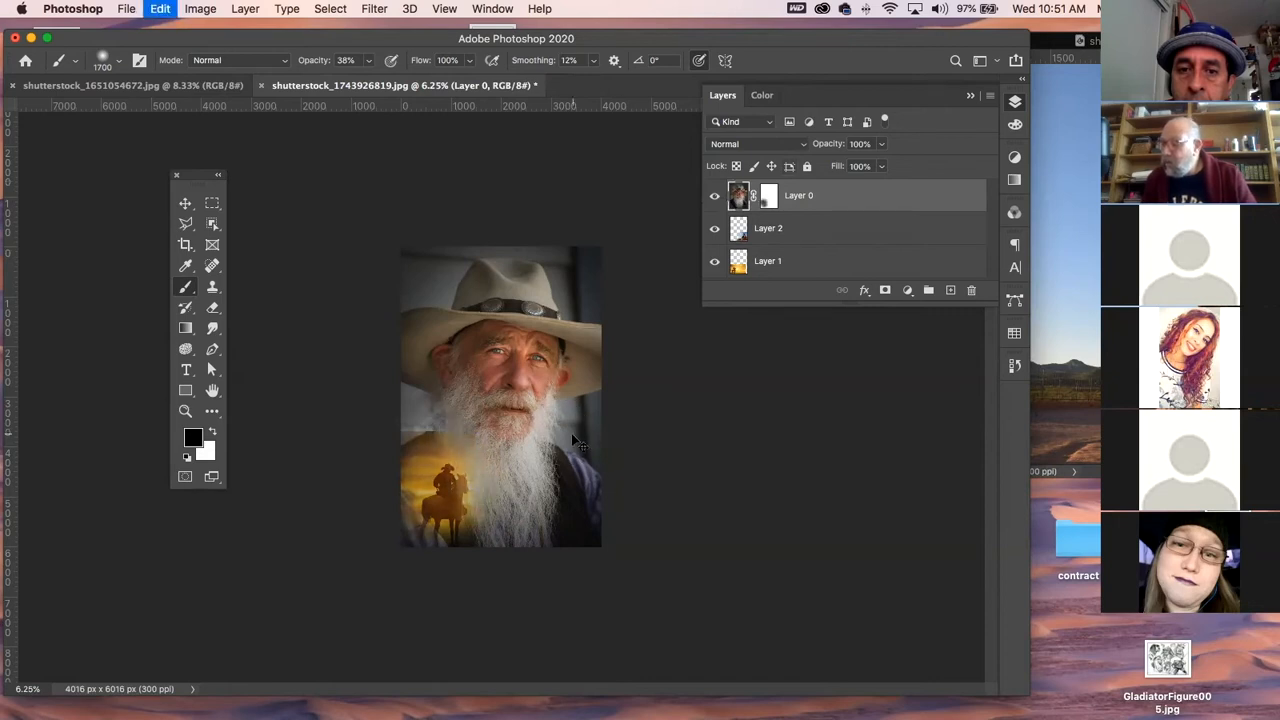
- Add a new white-filled layer and place it beneath all the other layers as the background
click(950, 291)
drag(886, 200, 803, 287)
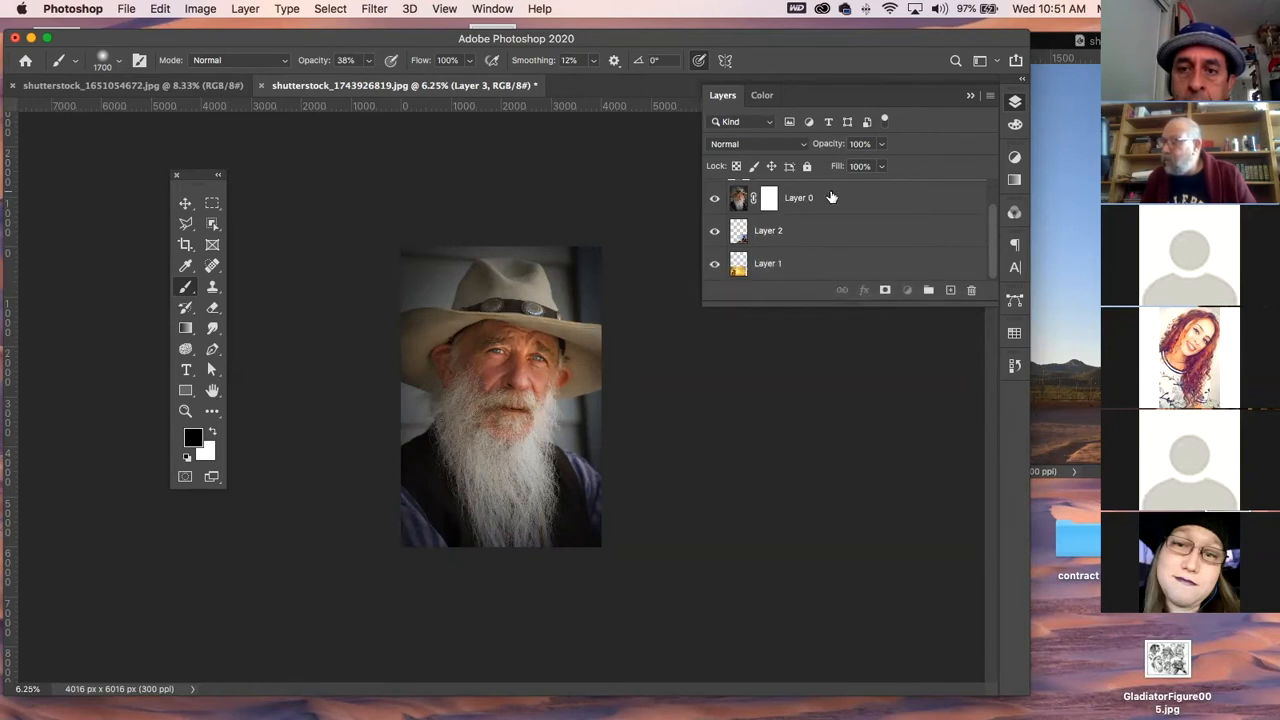
click(971, 291)
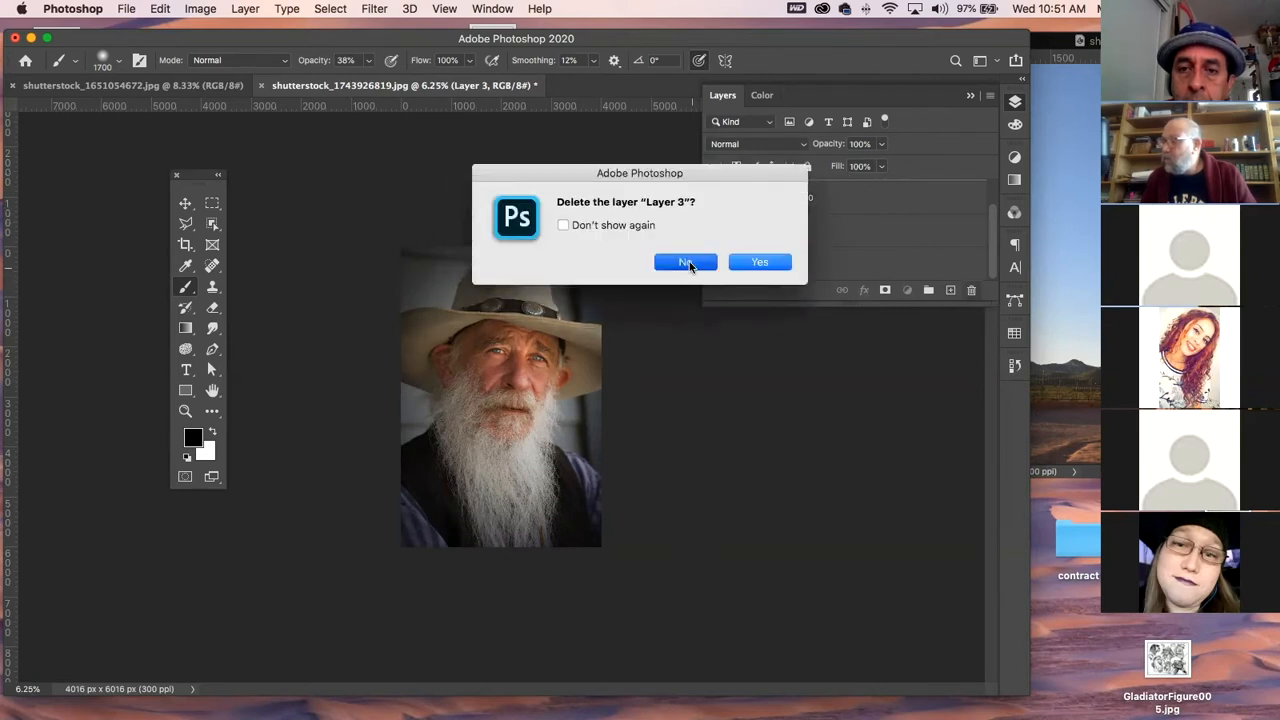
click(686, 263)
drag(992, 305, 992, 578)
drag(835, 204, 838, 345)
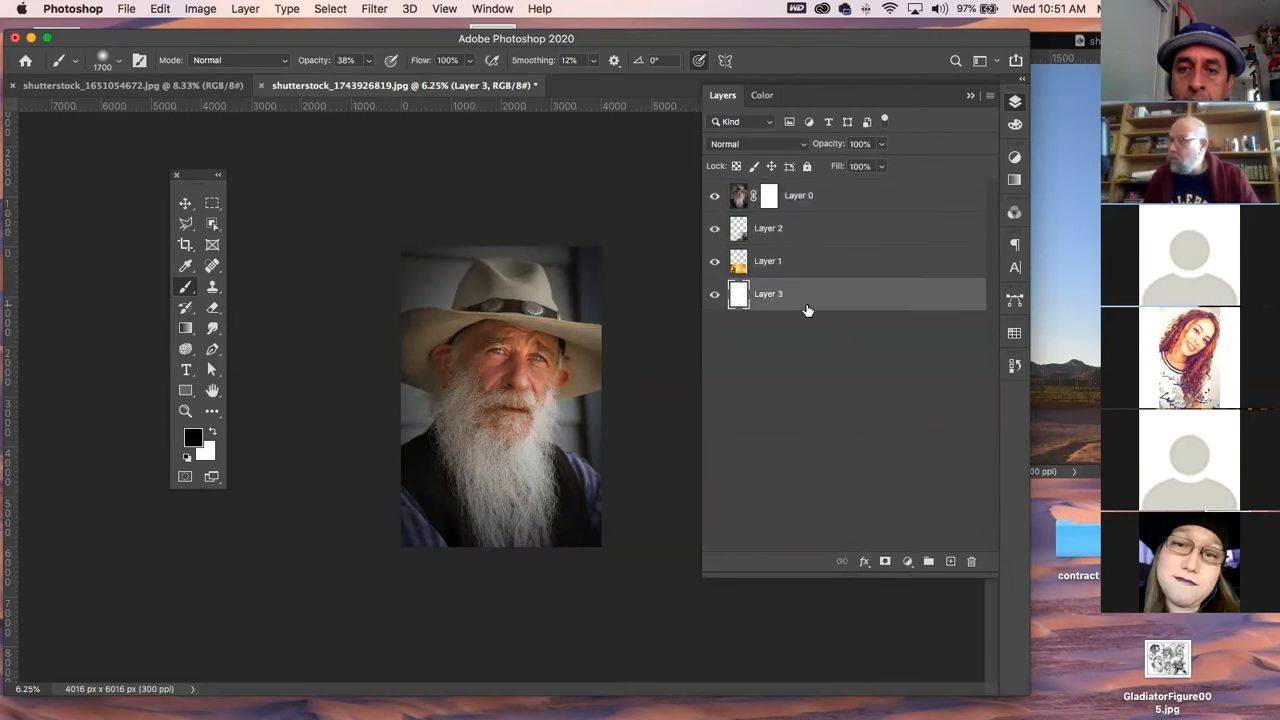
- Paint black on the portrait's layer mask across its lower part to reveal the sunset rider and the church
click(768, 196)
mouse_move(424, 466)
mouse_down()
mouse_move(467, 559)
mouse_move(432, 492)
mouse_move(525, 561)
mouse_move(478, 536)
mouse_move(421, 424)
mouse_move(463, 528)
mouse_move(461, 453)
mouse_move(479, 543)
mouse_up()
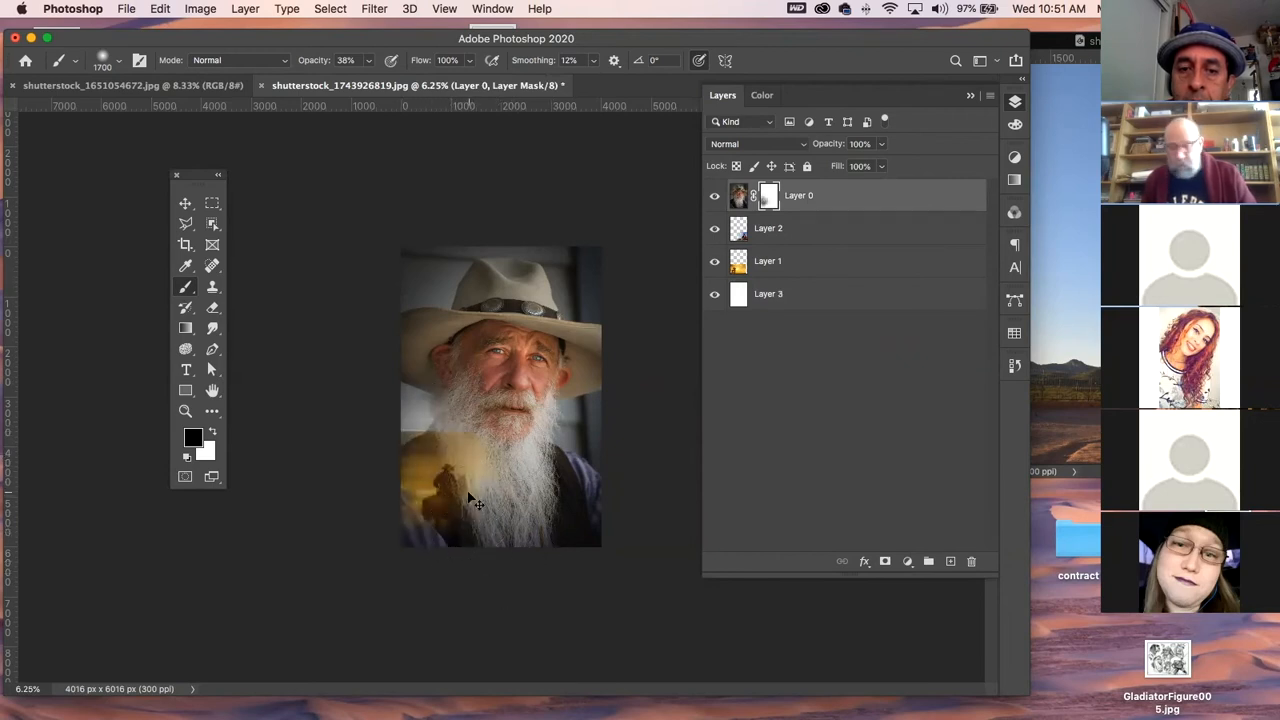
key(alt+super+z)
key(alt+super+z)
mouse_move(448, 458)
mouse_down()
mouse_move(522, 559)
mouse_move(465, 502)
mouse_move(605, 521)
mouse_move(526, 522)
mouse_move(584, 486)
mouse_move(621, 493)
mouse_move(566, 549)
mouse_move(598, 501)
mouse_move(614, 390)
mouse_move(481, 545)
mouse_move(571, 485)
mouse_move(591, 427)
mouse_up()
key(super+z)
mouse_move(577, 514)
mouse_down()
mouse_move(558, 485)
mouse_move(585, 490)
mouse_move(480, 483)
mouse_move(468, 470)
mouse_move(478, 458)
mouse_move(488, 475)
mouse_move(490, 446)
mouse_move(519, 501)
mouse_move(432, 455)
mouse_move(455, 465)
mouse_move(508, 526)
mouse_up()
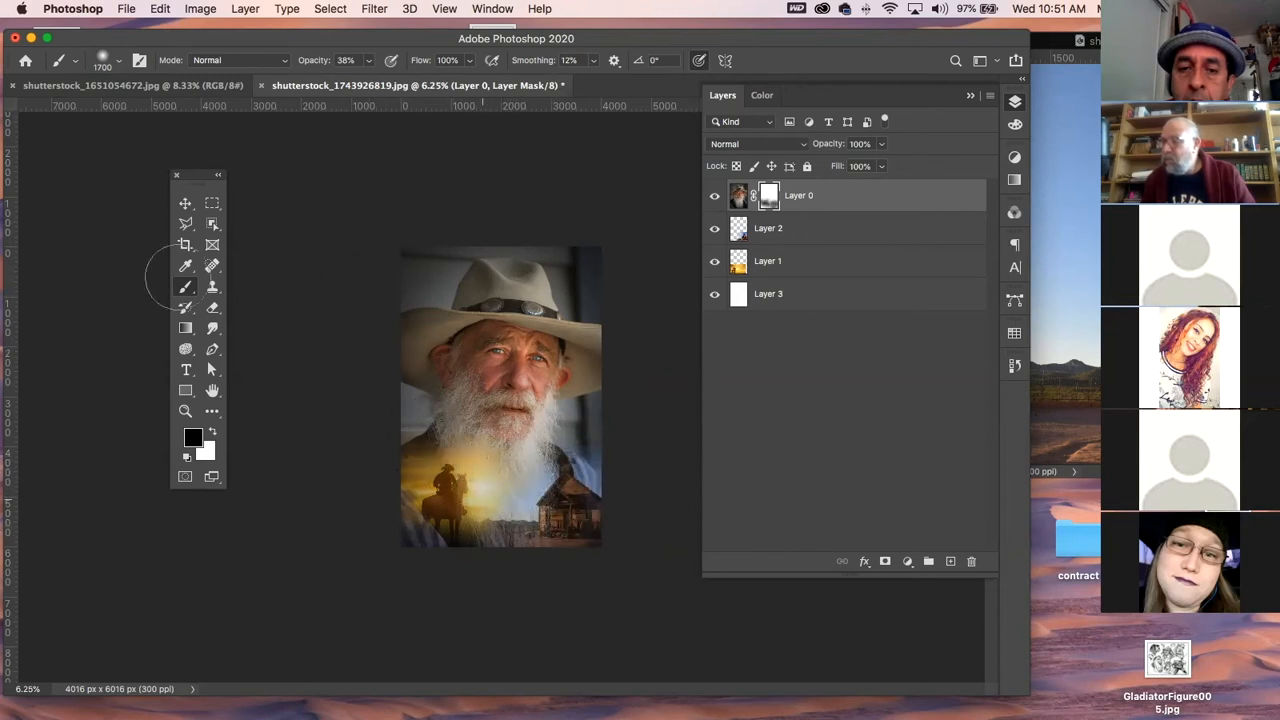
- Select the portrait layer with the Move tool and add a new empty layer above it
click(185, 203)
click(307, 228)
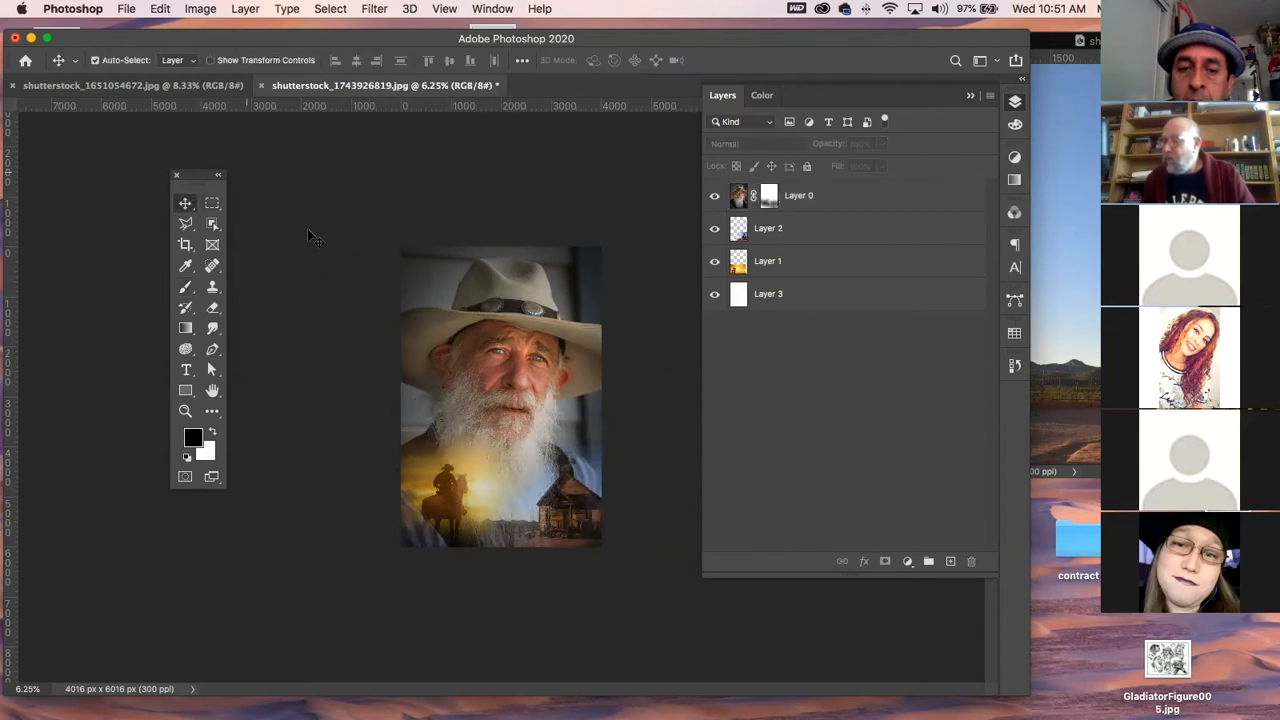
click(478, 335)
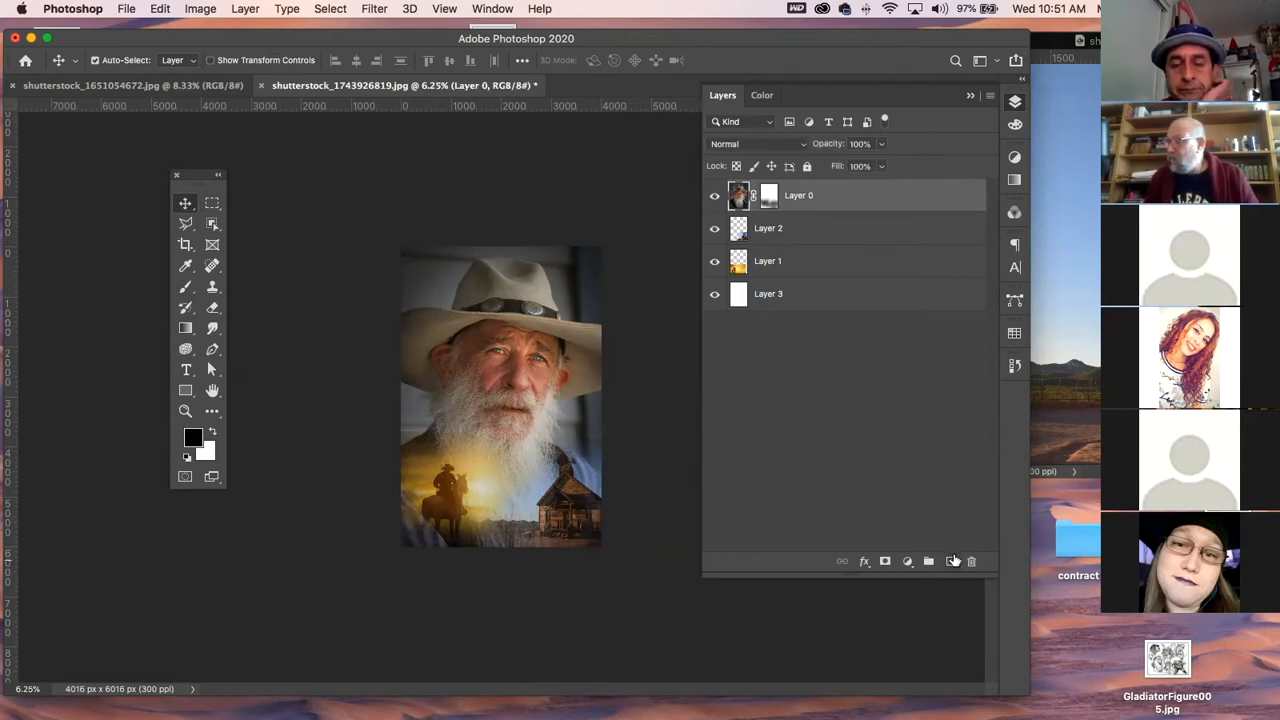
click(950, 561)
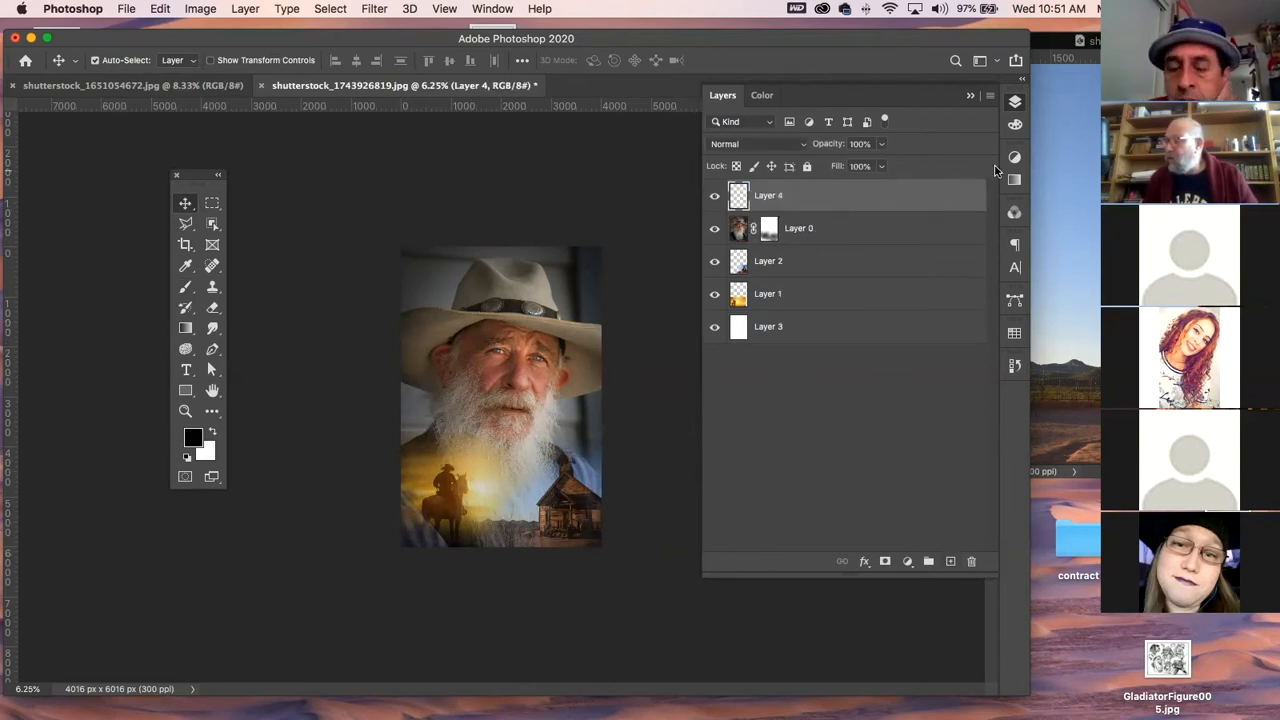
- Make the golden-yellow recent swatch the foreground colour and return to the layer list
click(1016, 102)
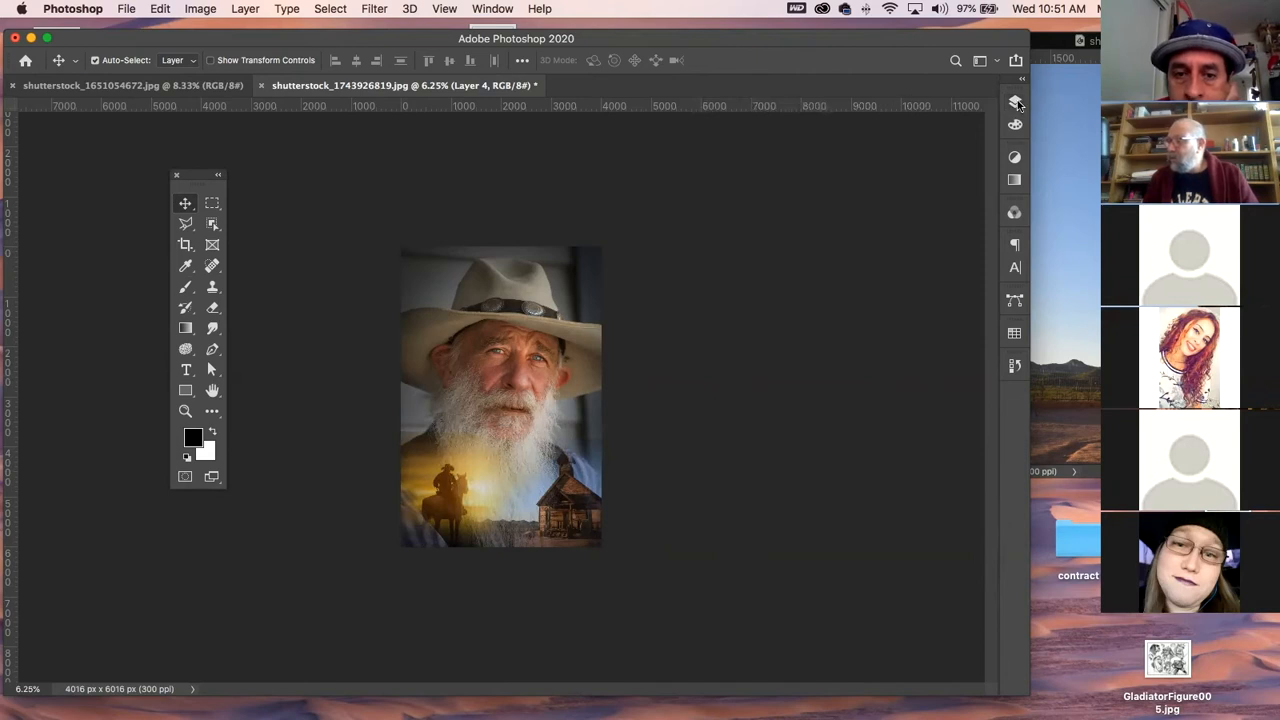
click(1016, 102)
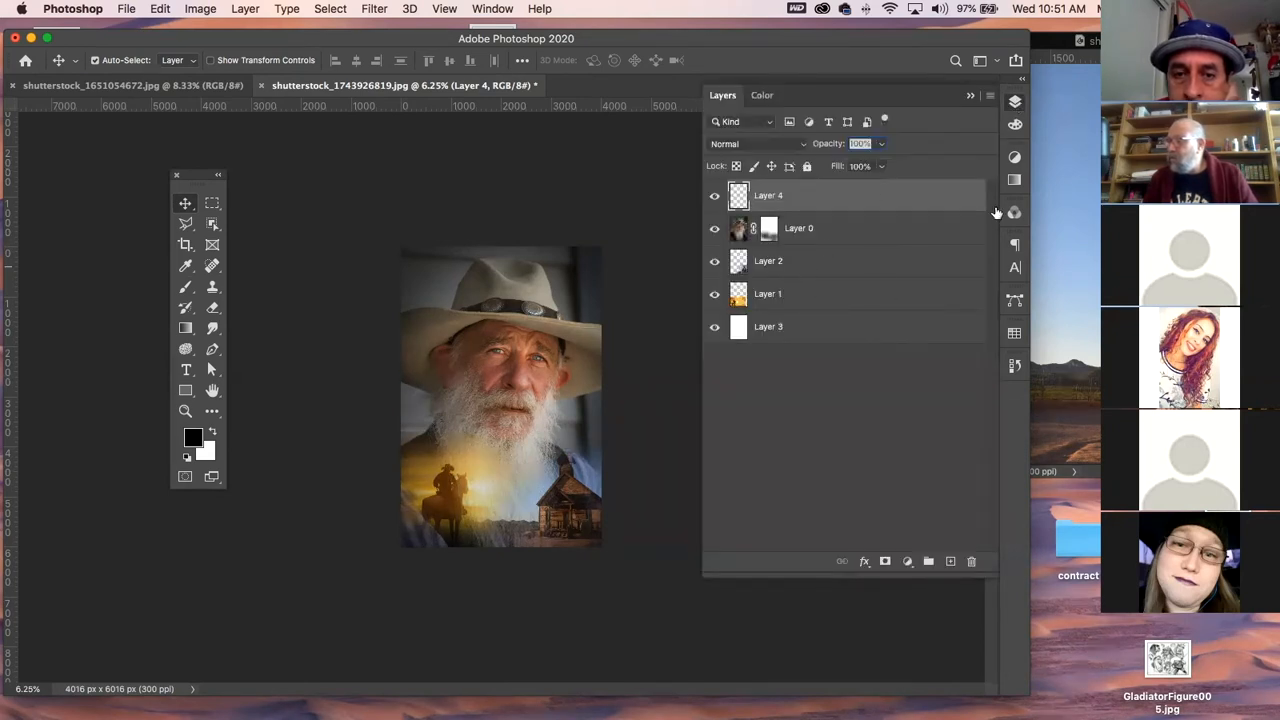
click(1016, 127)
click(1016, 127)
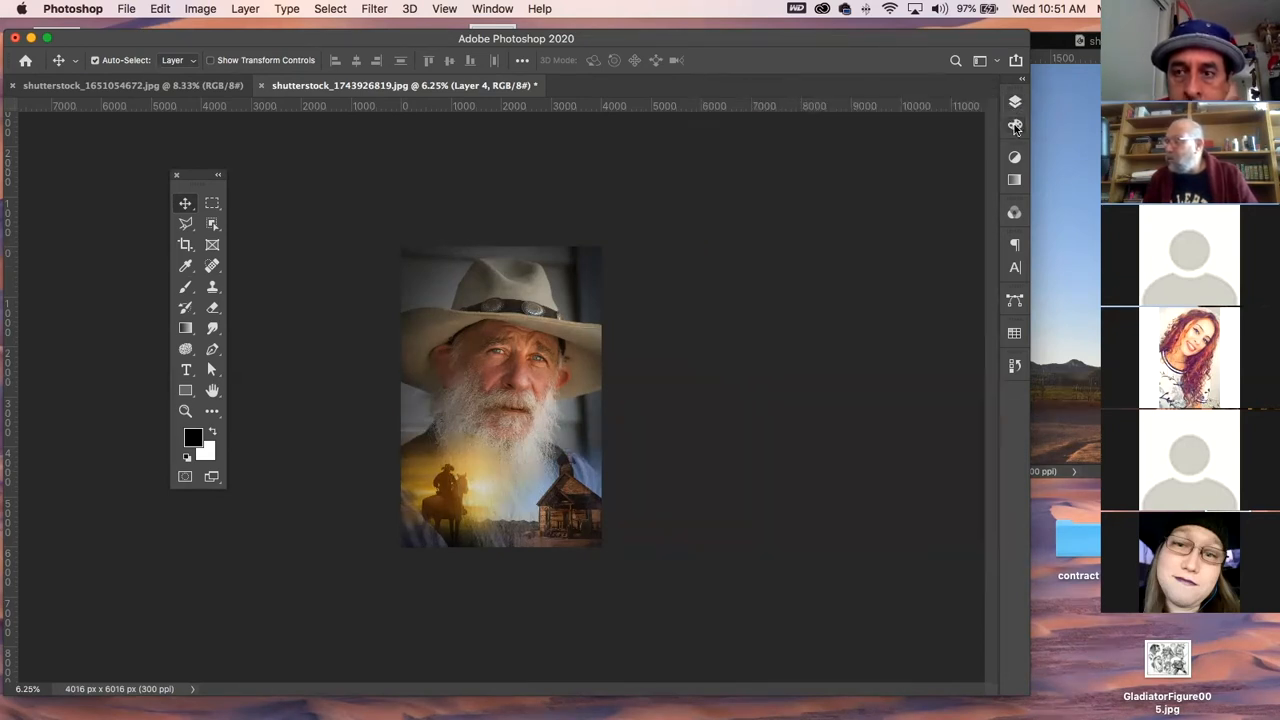
click(1014, 334)
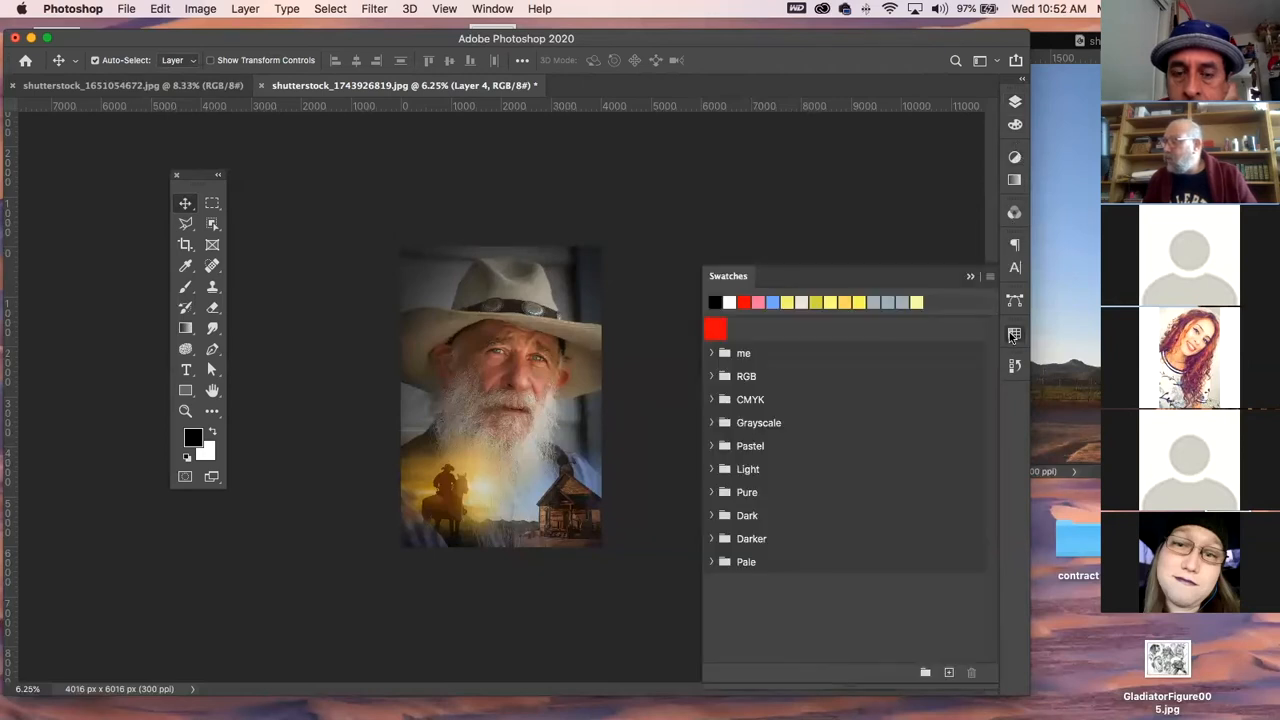
click(845, 303)
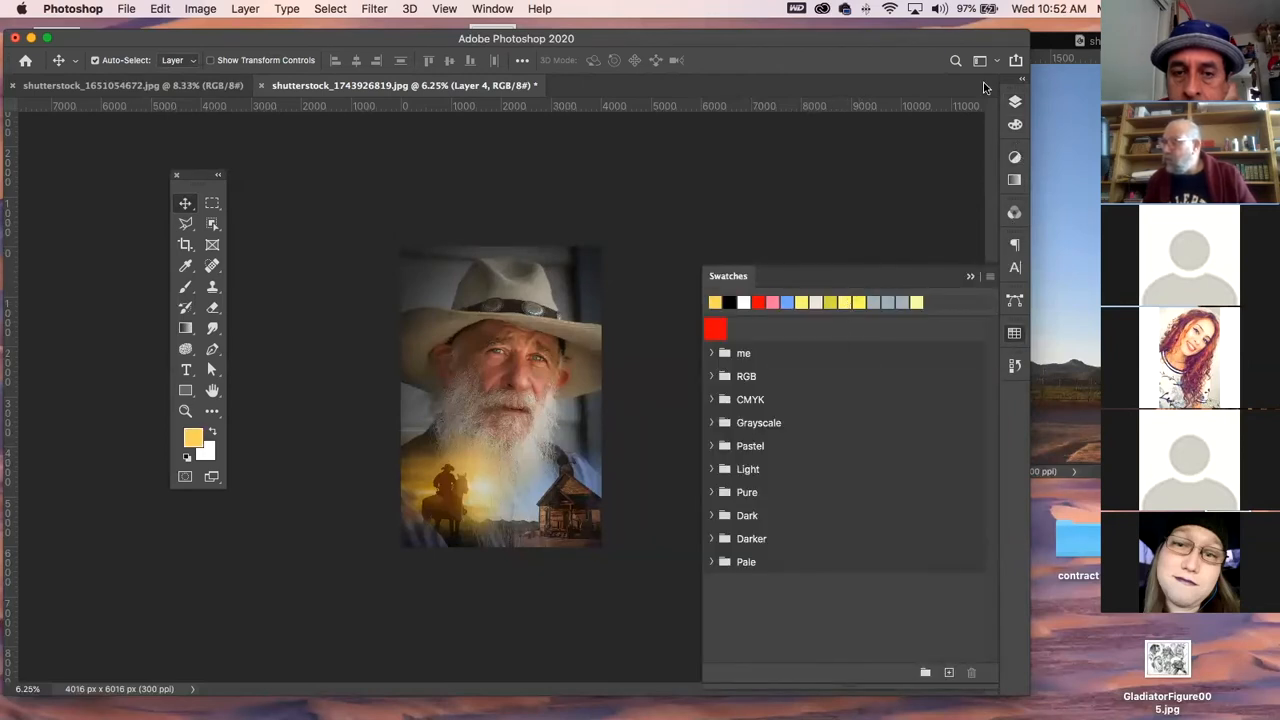
click(1018, 100)
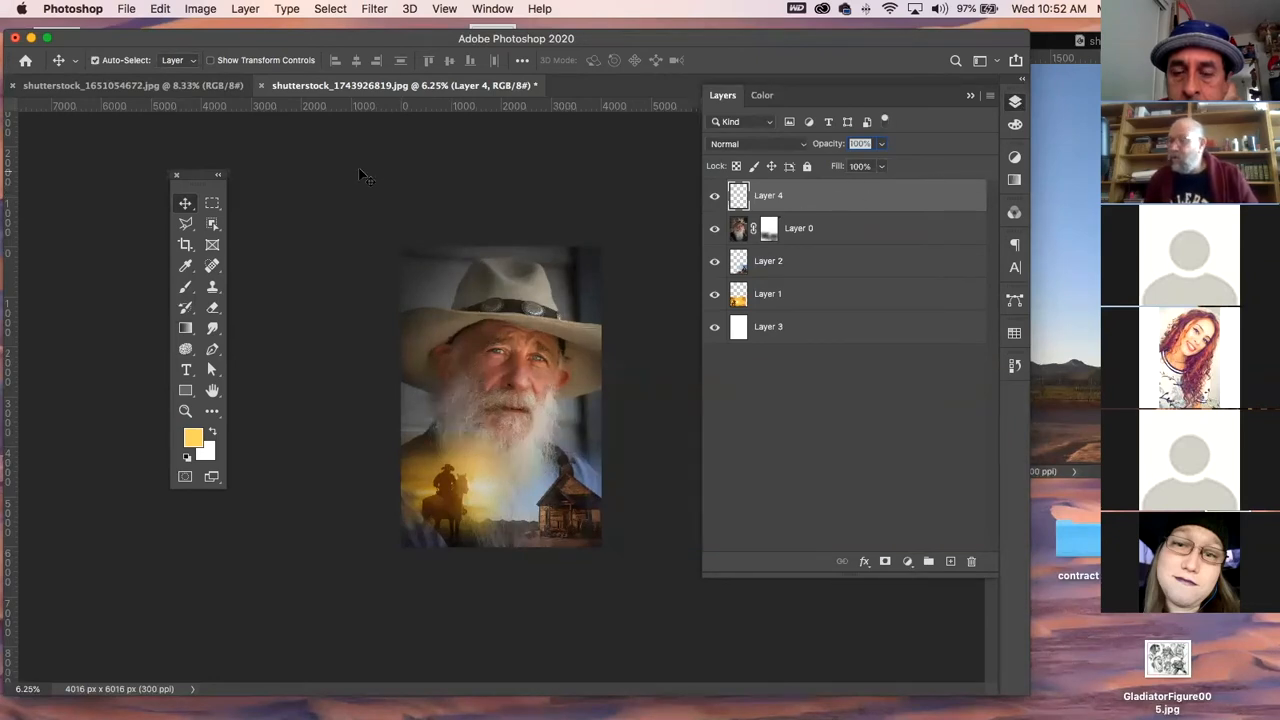
- Fill Layer 4 with a linear yellow-to-transparent gradient from the image's top downward and set its blending mode to Multiply
click(192, 328)
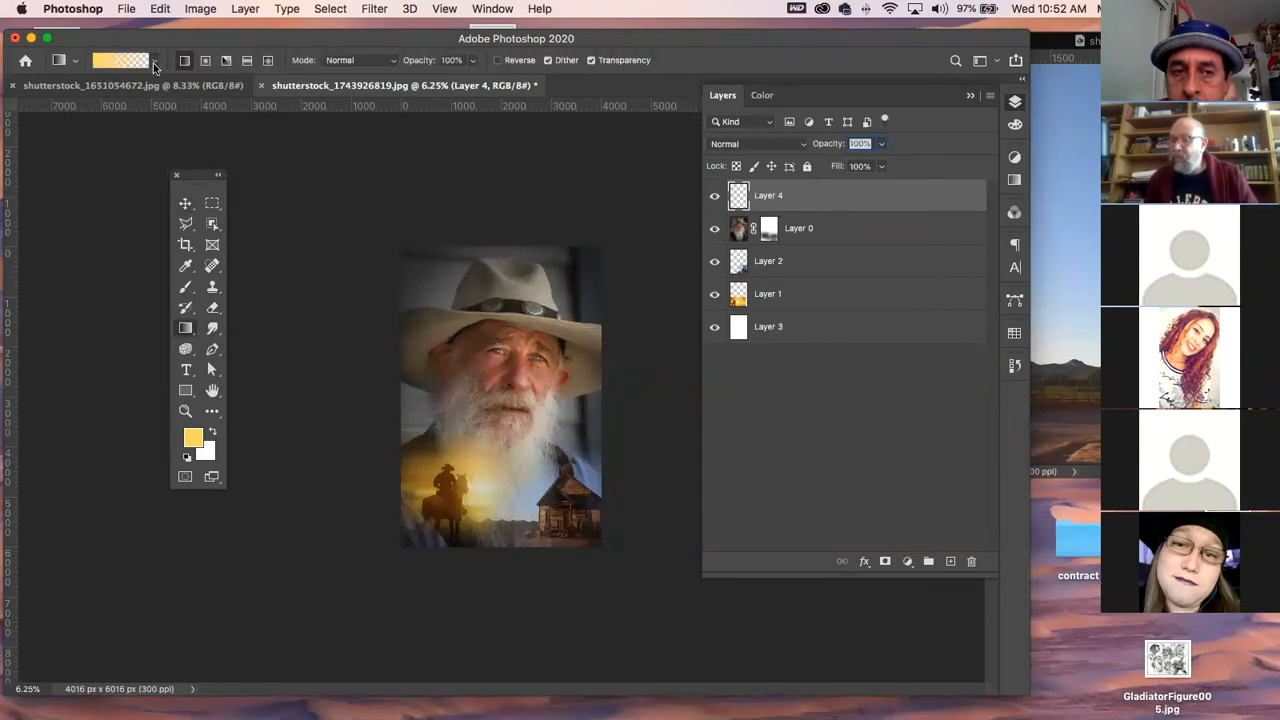
drag(516, 233, 522, 534)
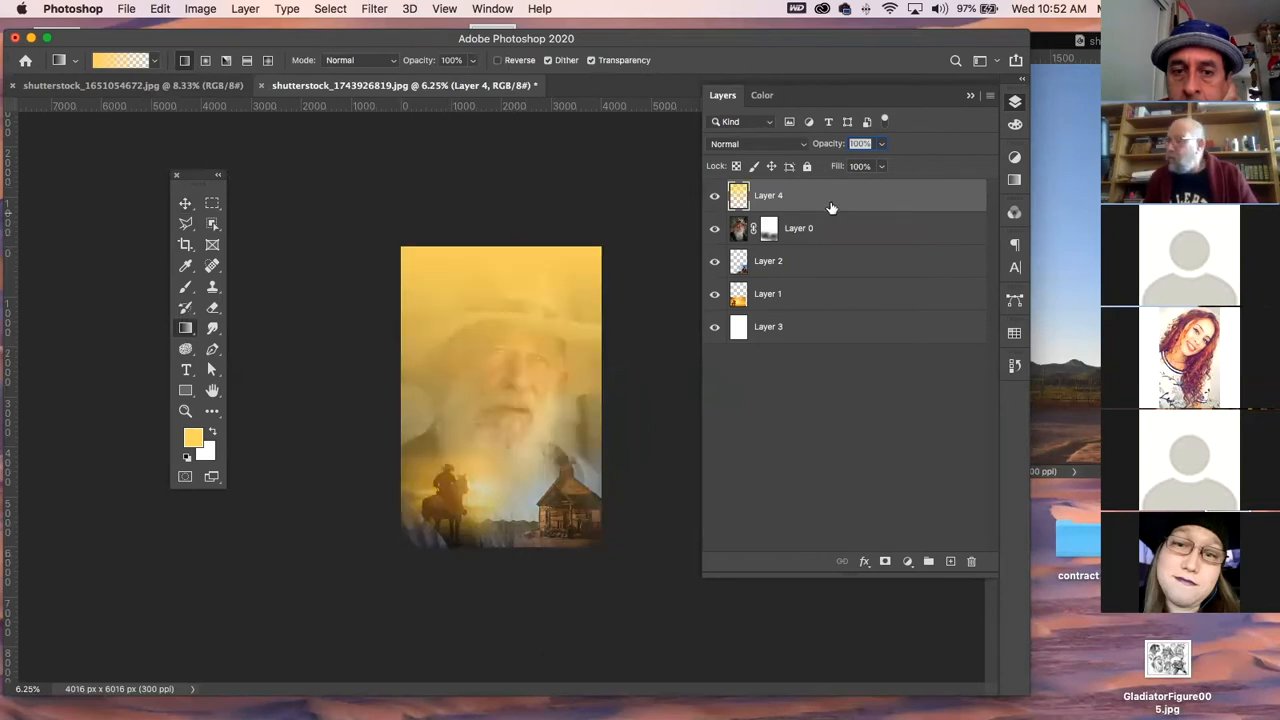
click(790, 148)
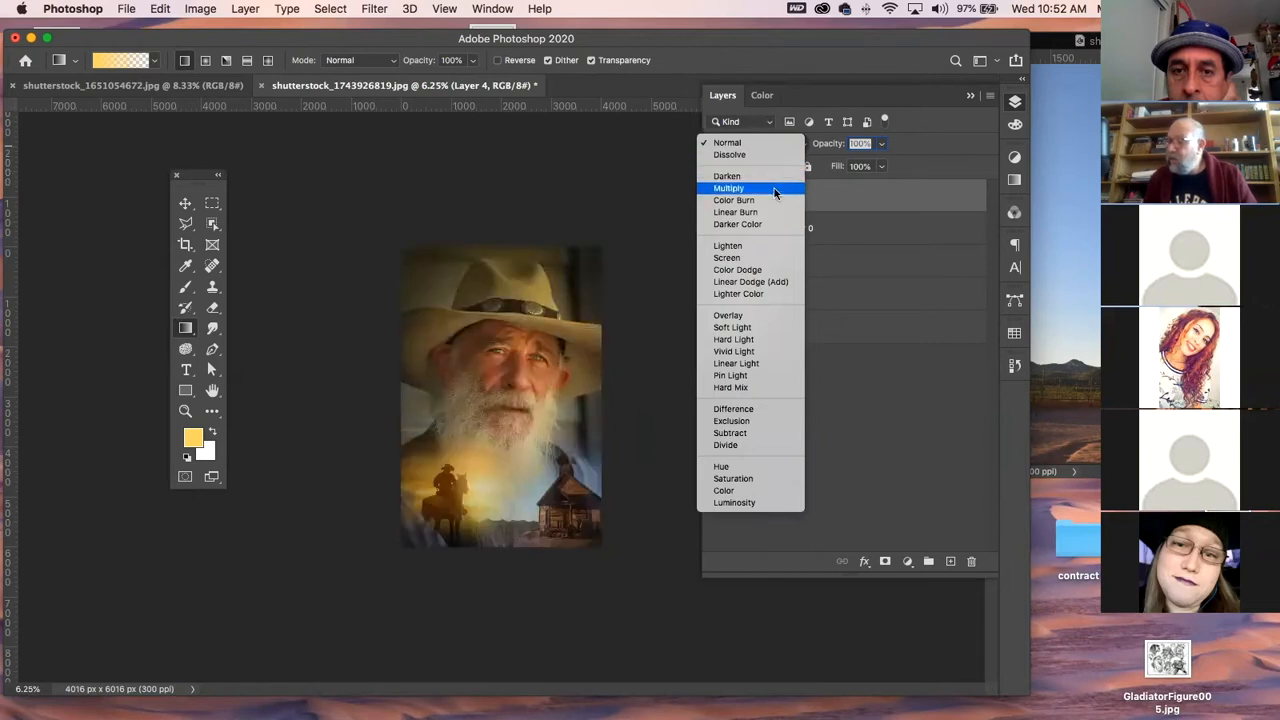
click(774, 188)
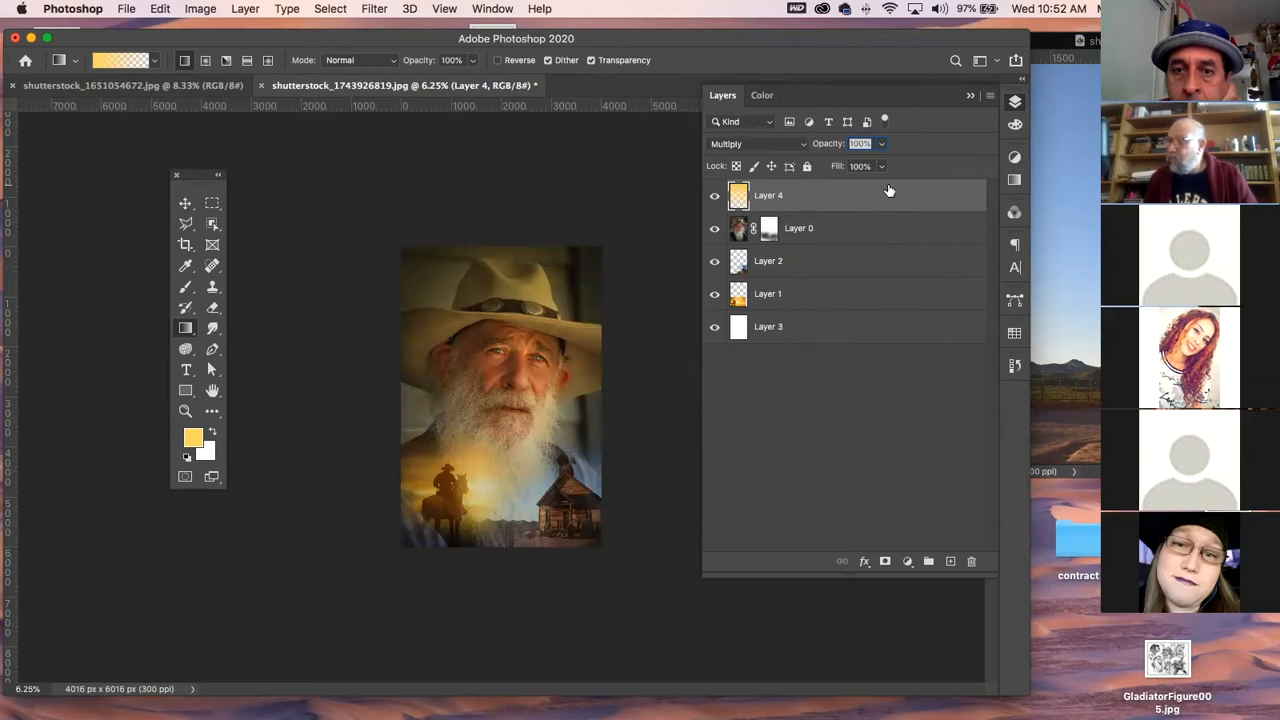
click(204, 12)
mouse_move(207, 55)
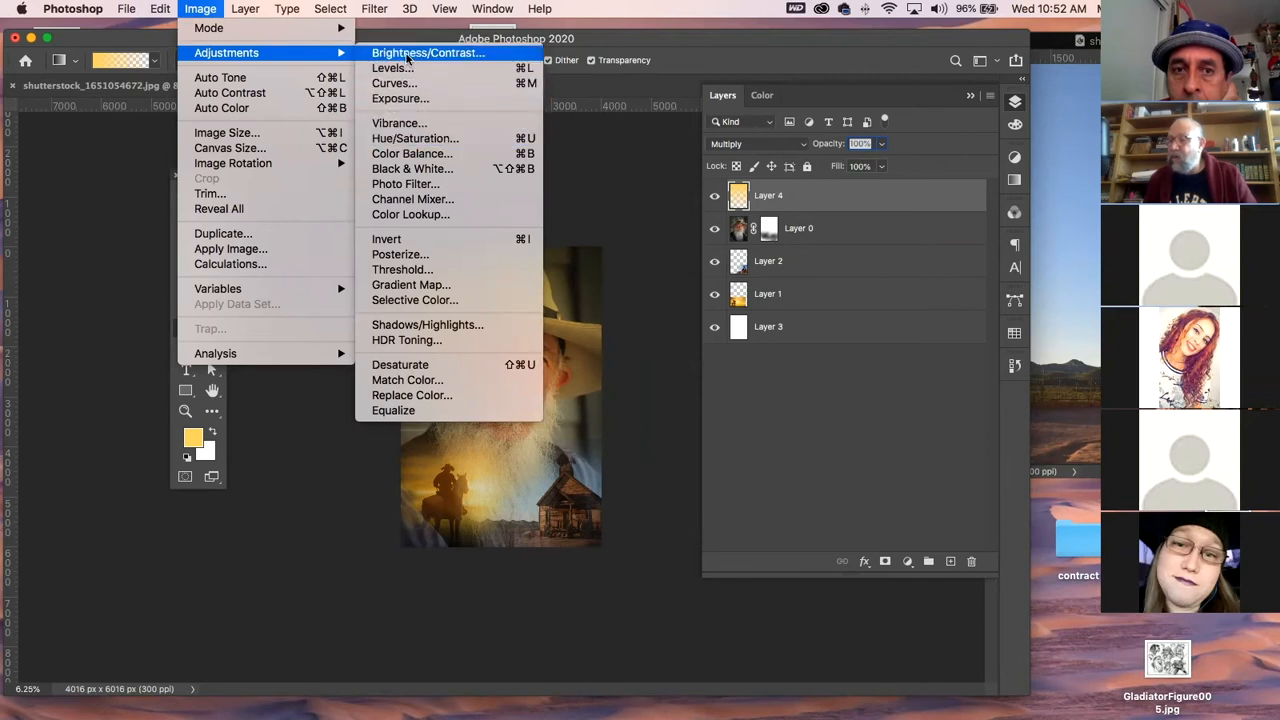
click(402, 130)
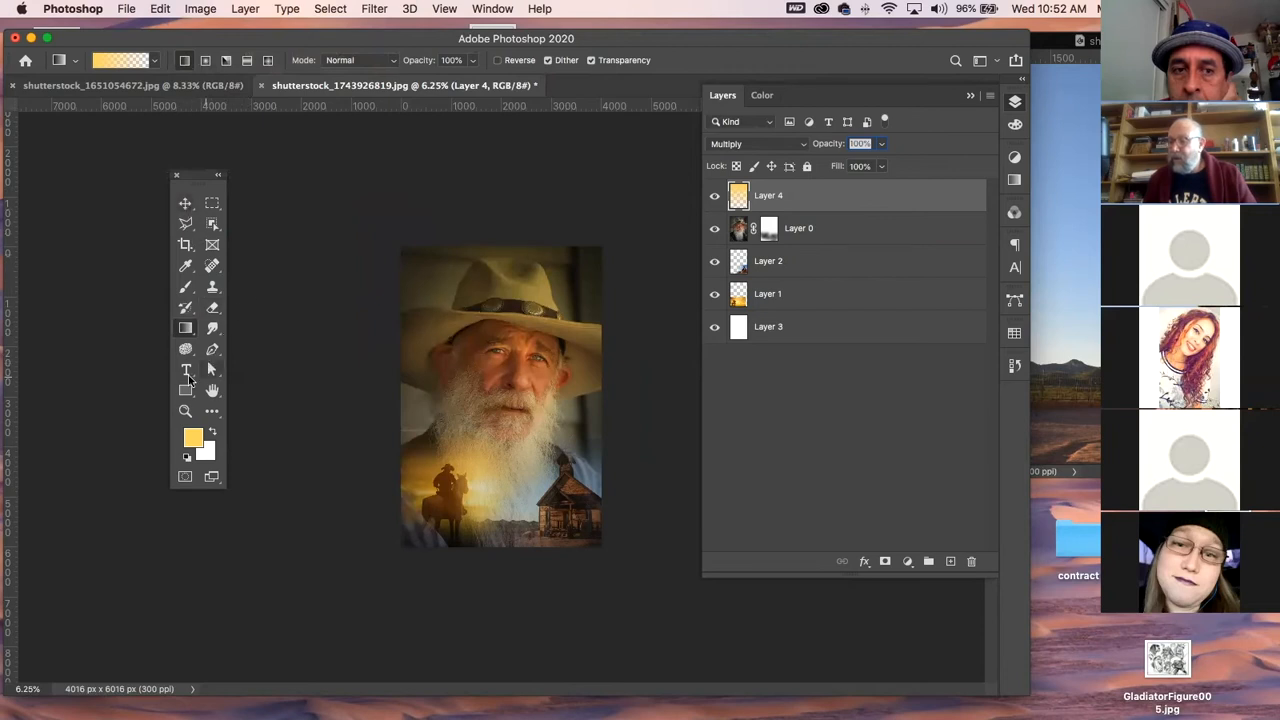
- Add the title text "Western" over the crown of the cowboy's hat and move it to the horizontal middle of the image
key(t)
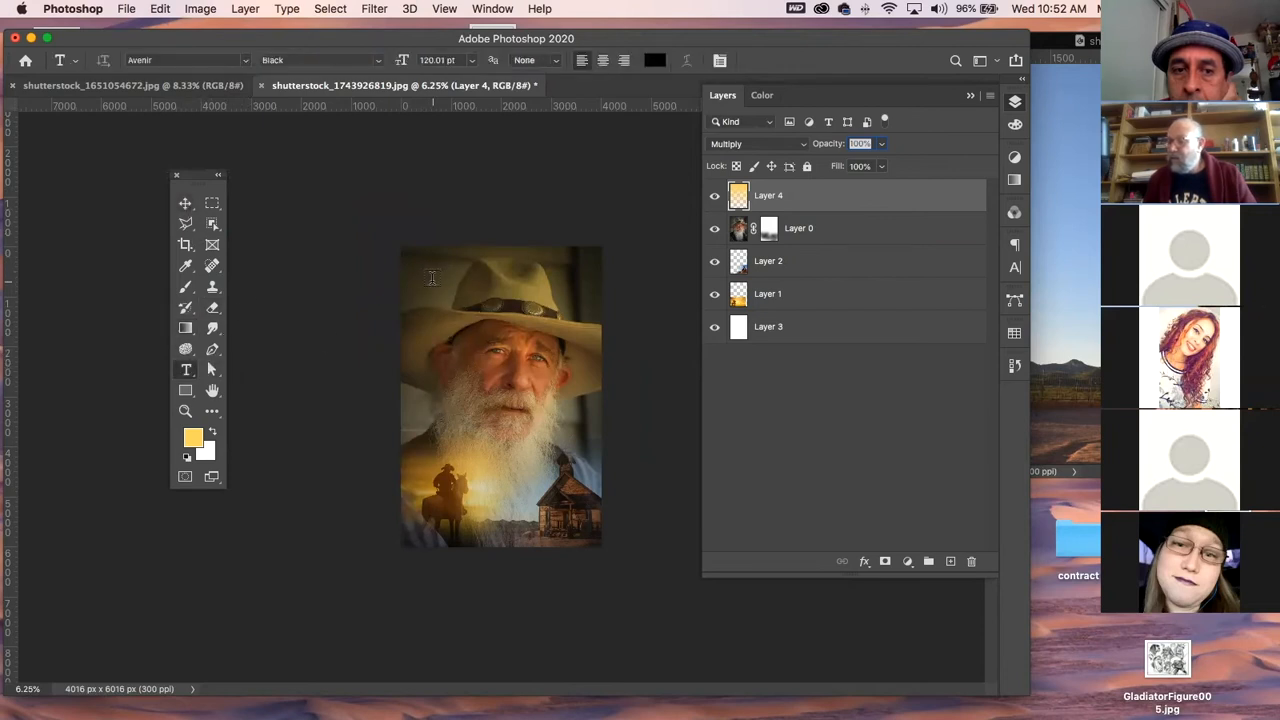
click(432, 277)
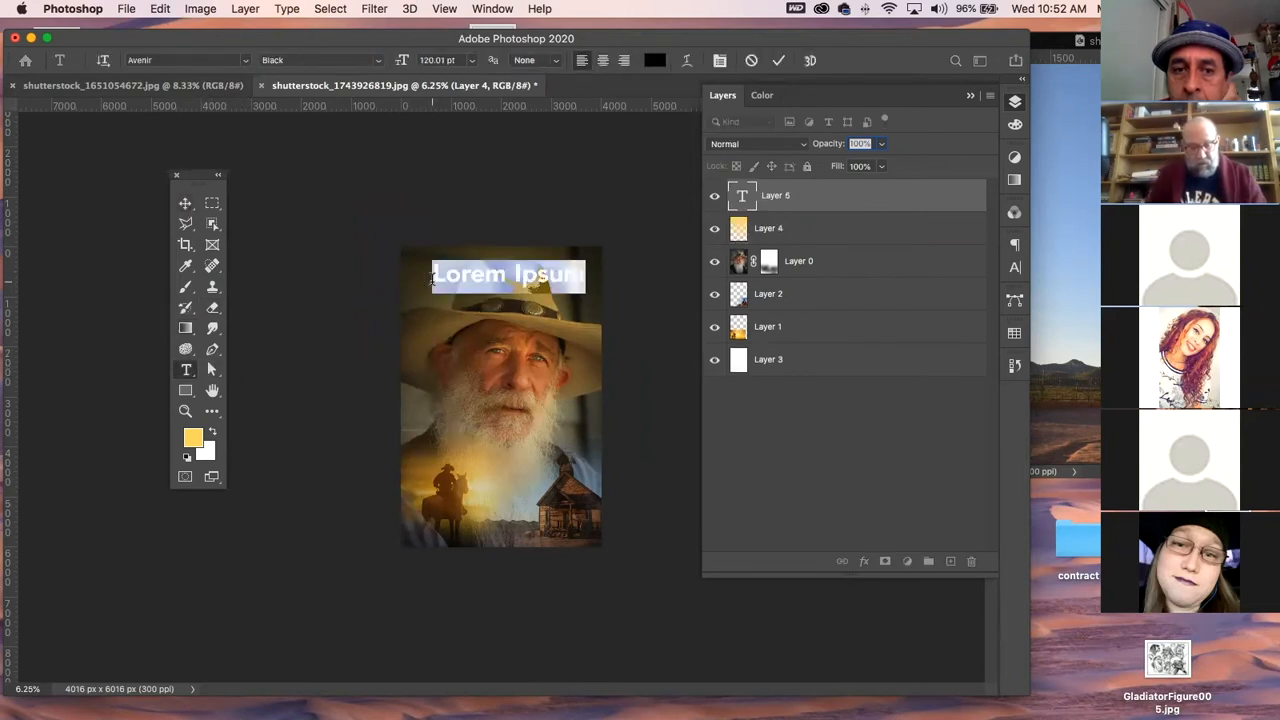
text(Western)
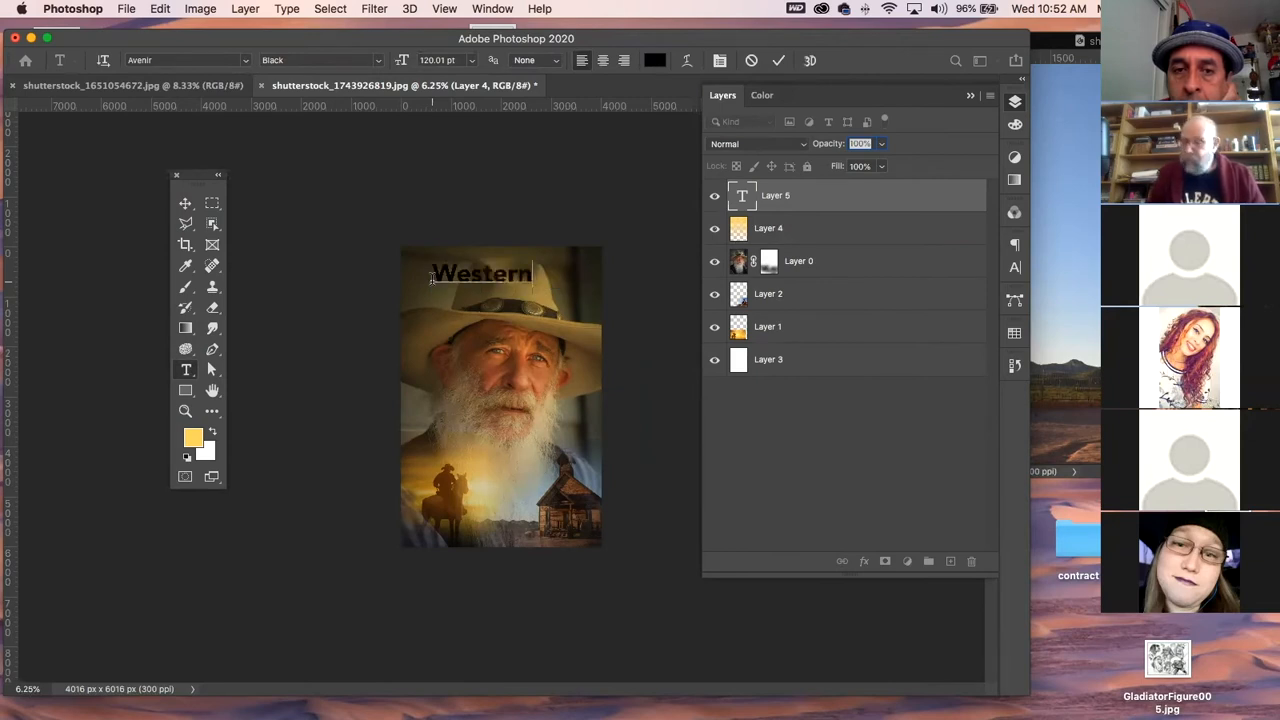
click(185, 203)
drag(503, 283, 528, 285)
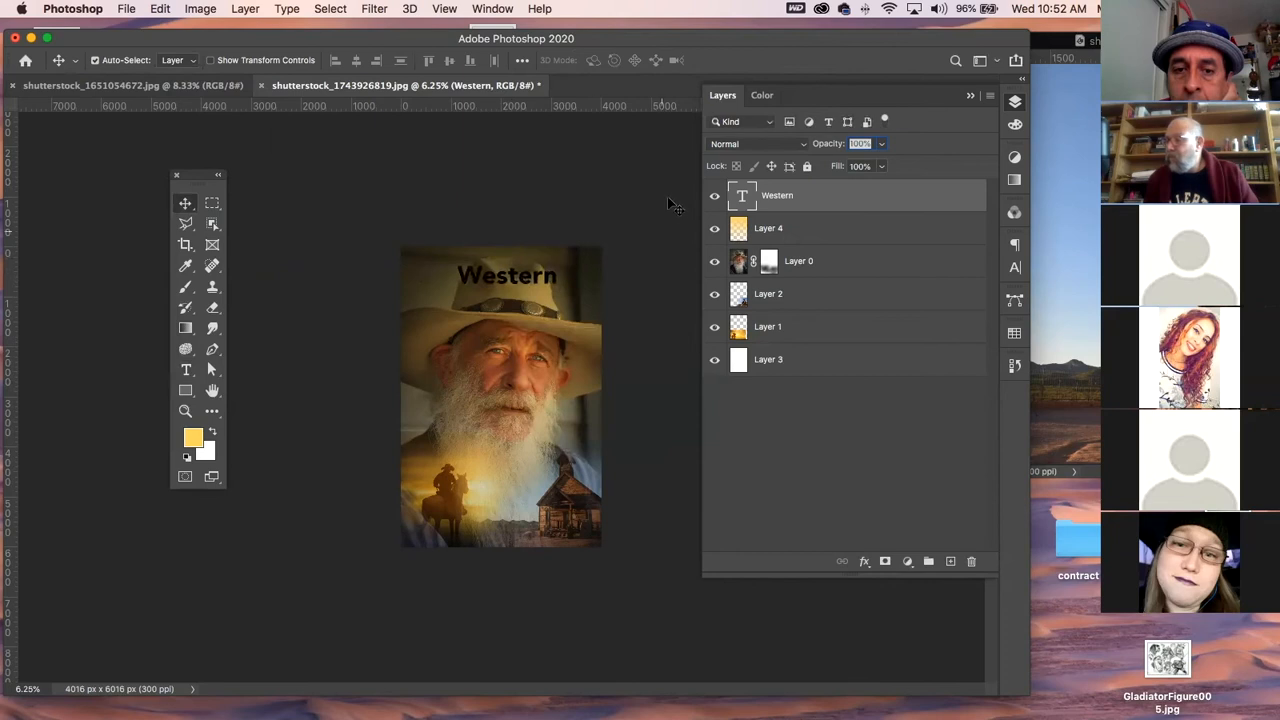
- Change the Western title's font to Parlour Regular
double_click(744, 198)
drag(195, 64, 152, 50)
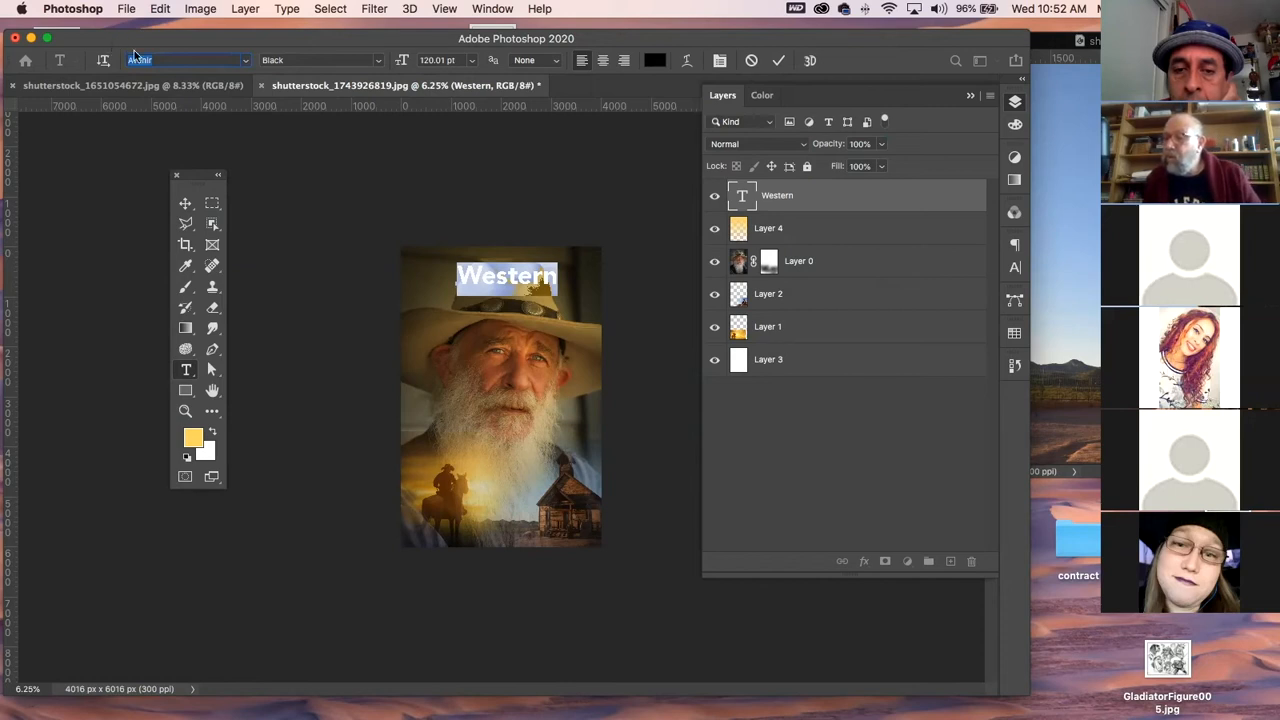
text(parl)
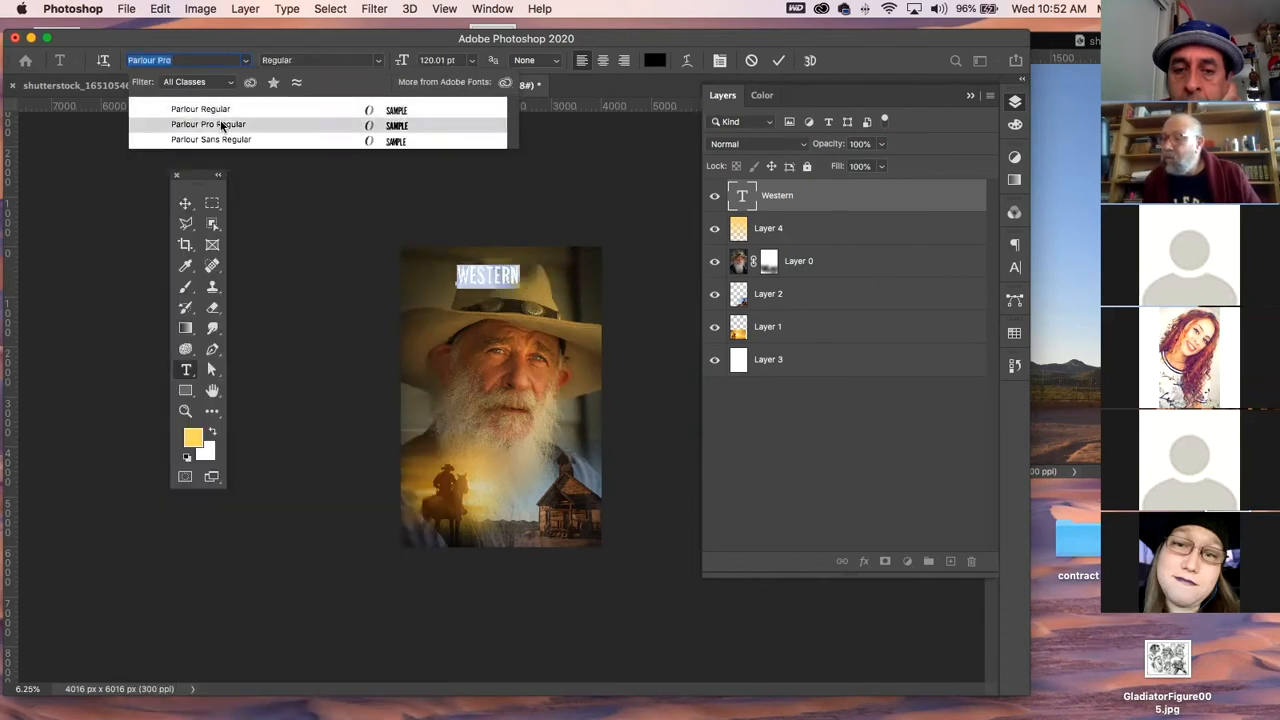
click(223, 109)
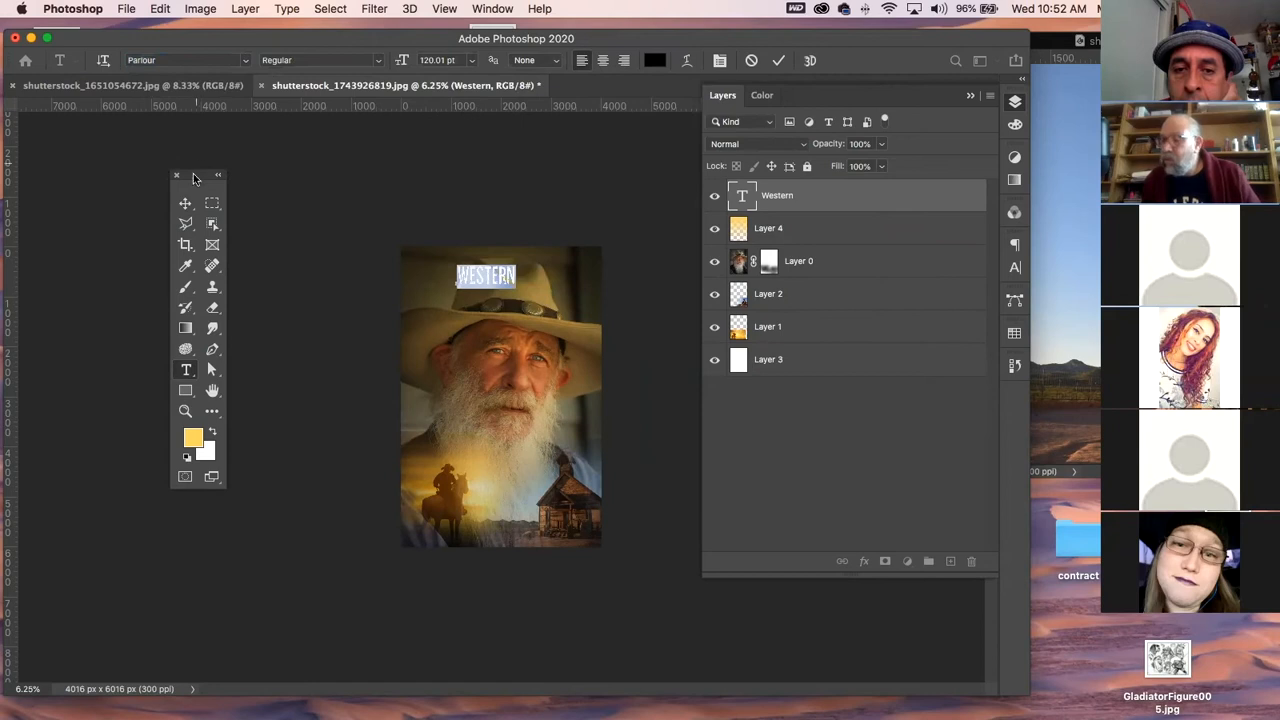
- Scale the Western title to about 312% and centre it across the top of the image
click(185, 203)
key(super+t)
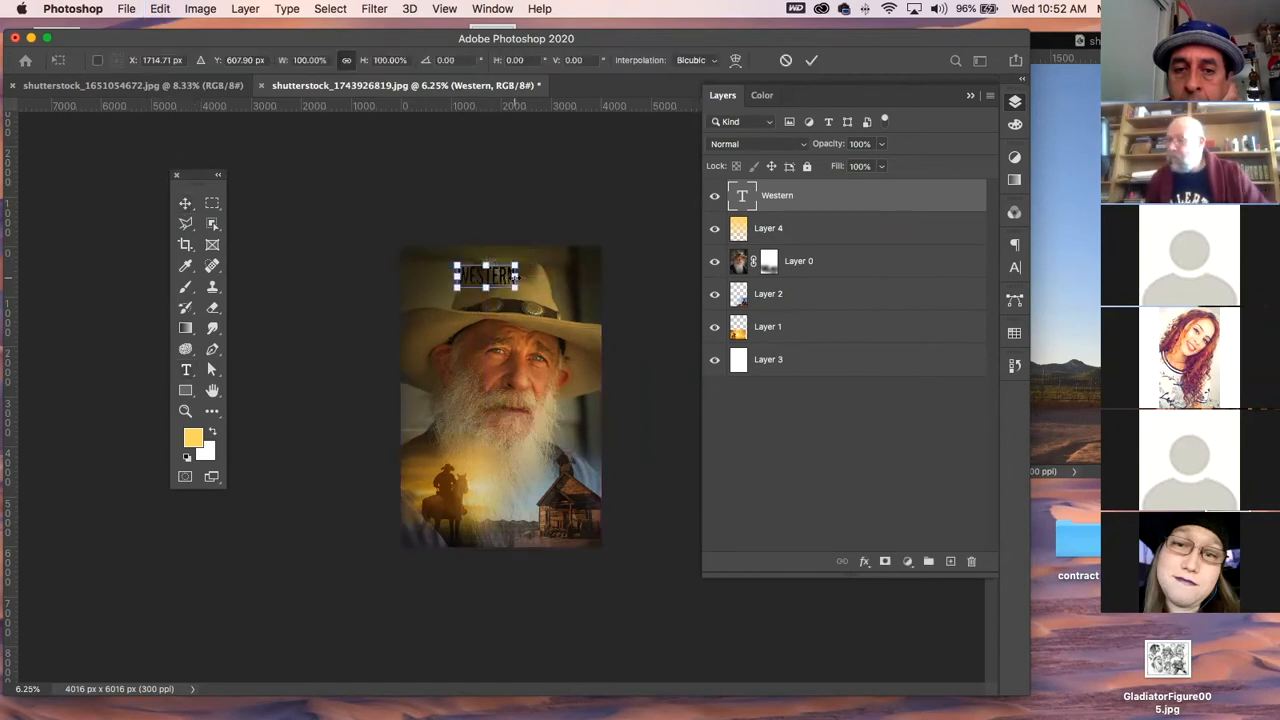
drag(517, 288, 595, 336)
drag(461, 266, 408, 246)
drag(498, 283, 503, 289)
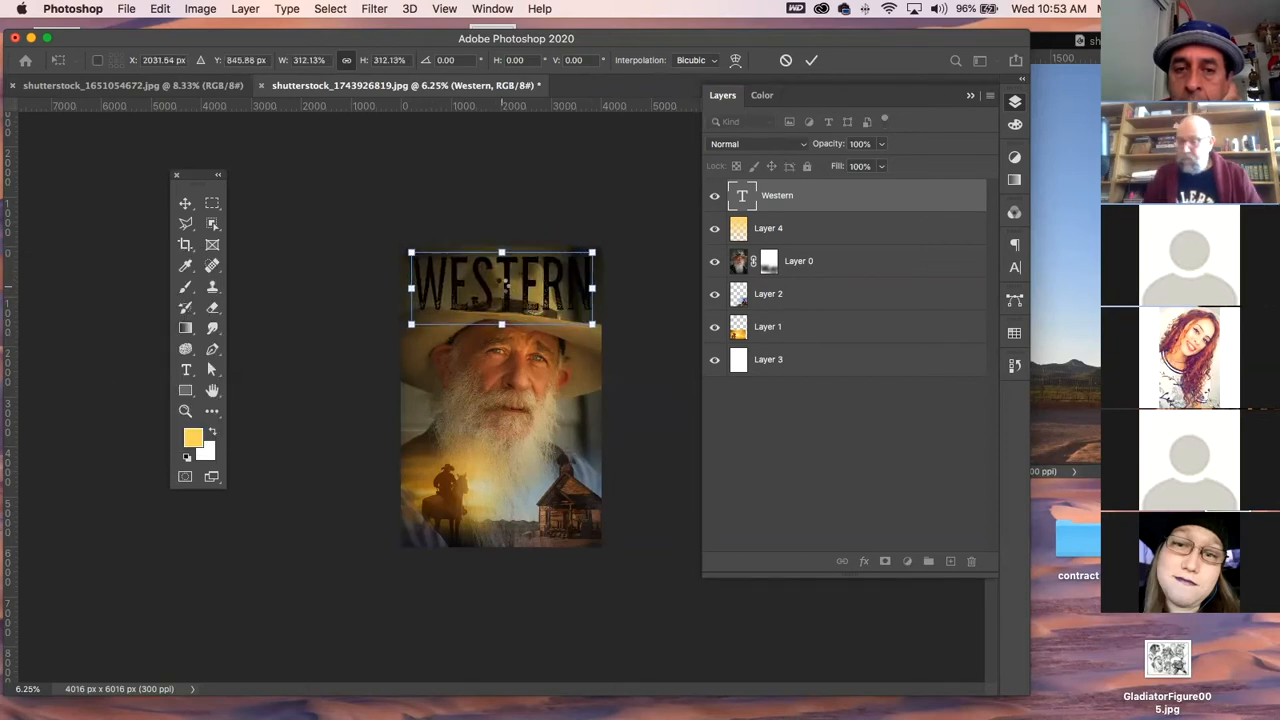
key(Return)
- Recolour the Western title text with the yellow foreground colour
double_click(742, 196)
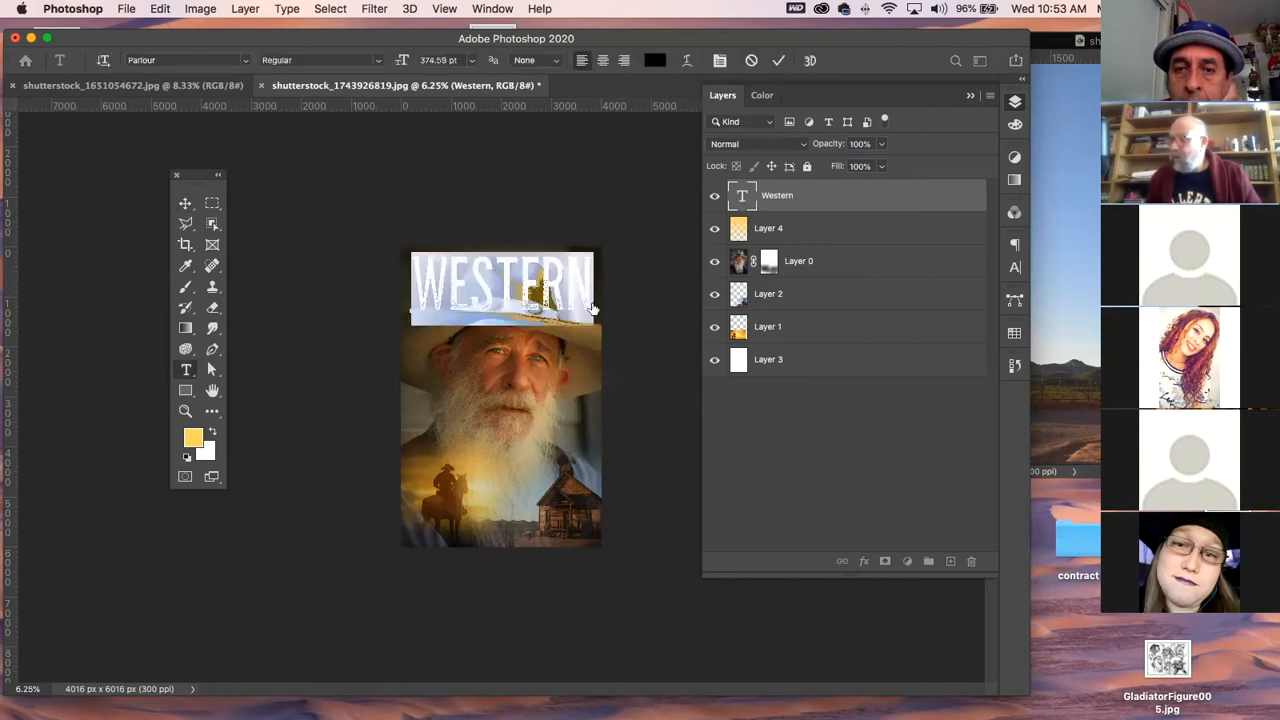
click(1015, 334)
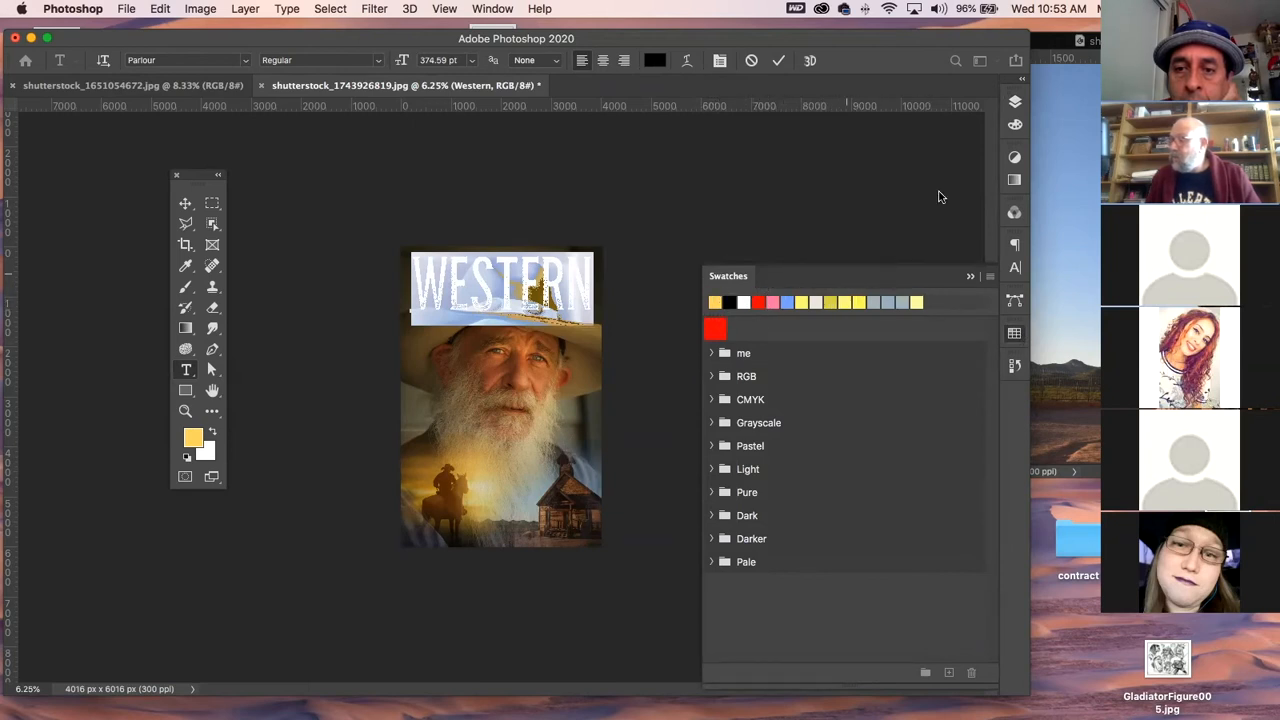
click(1015, 103)
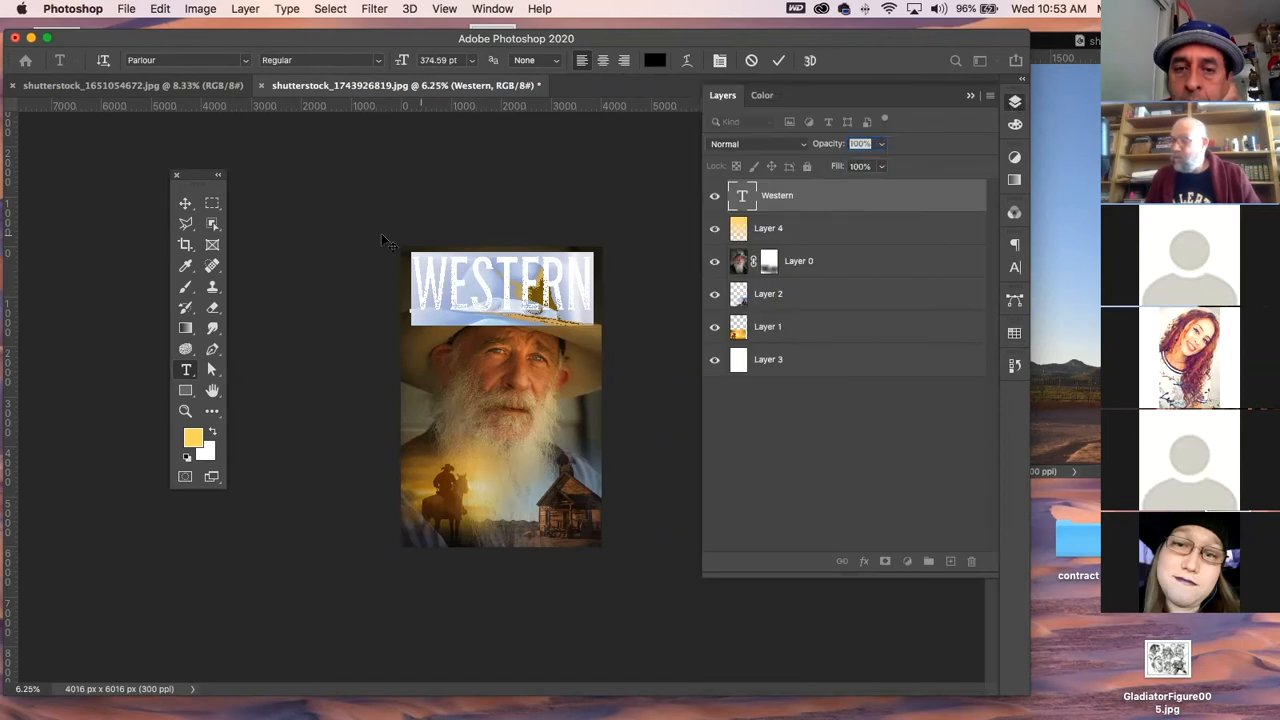
click(186, 204)
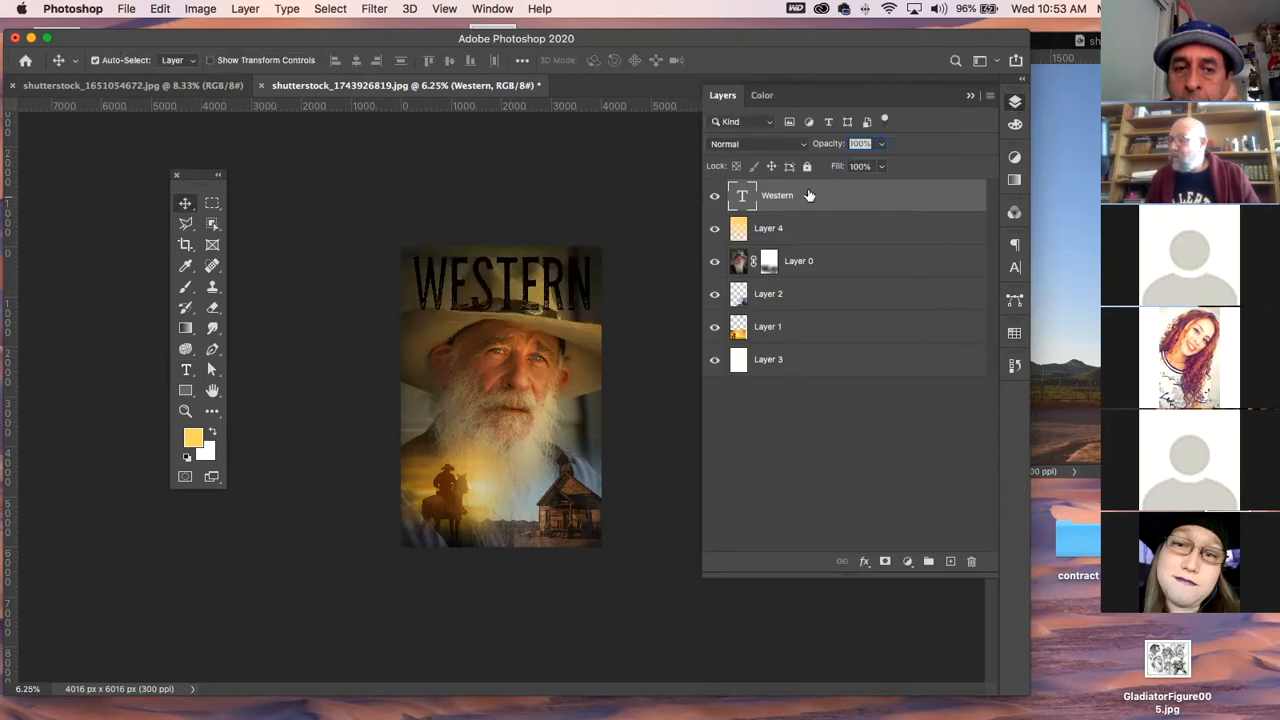
double_click(741, 197)
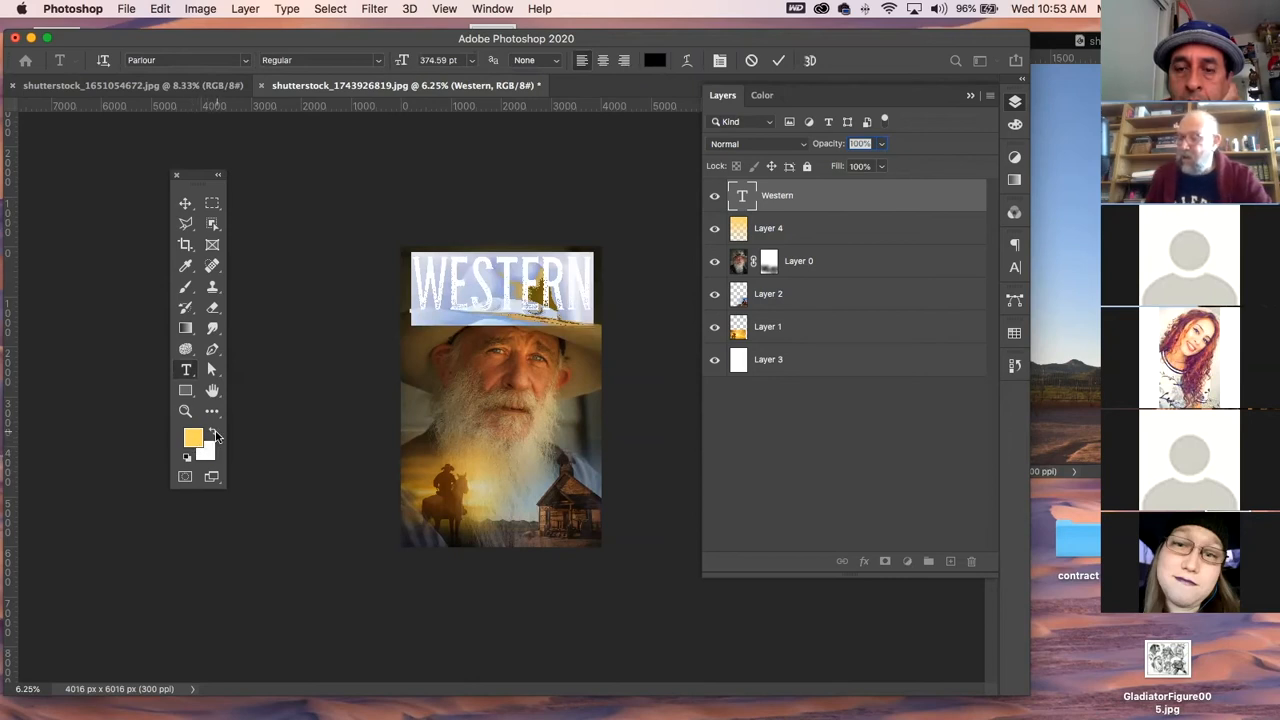
key(alt+BackSpace)
click(186, 204)
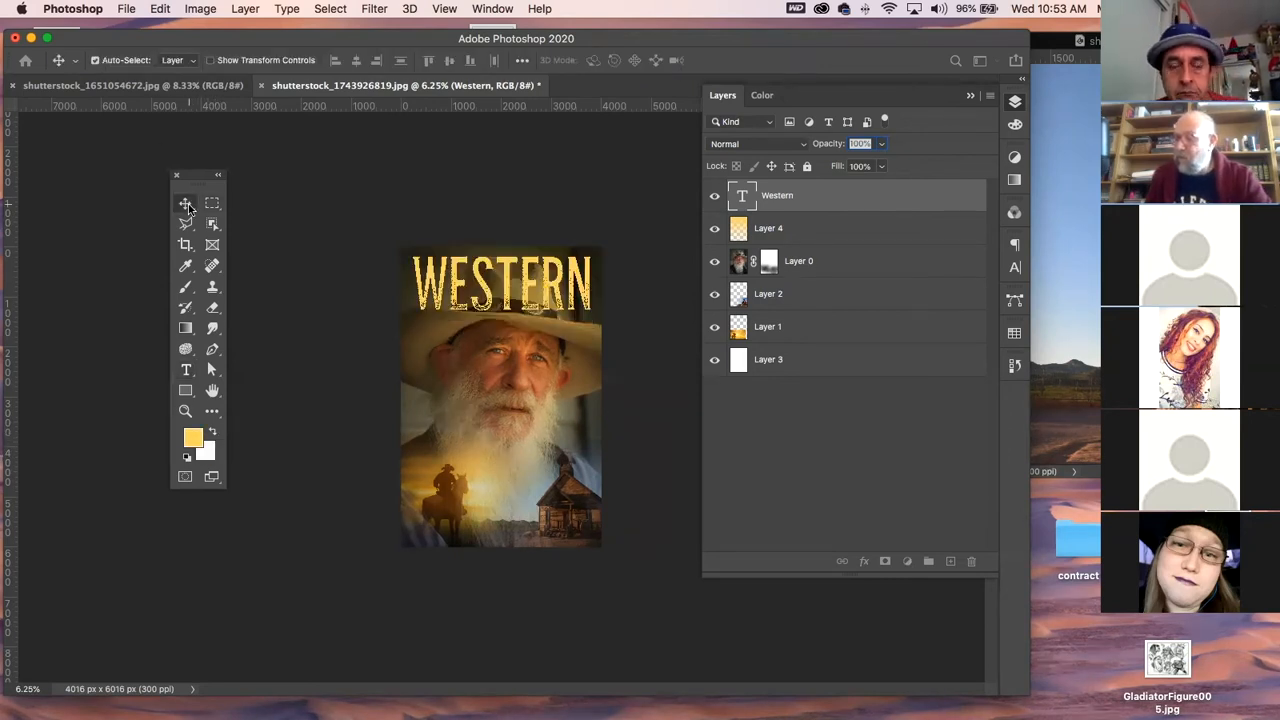
- Lower the Western title's opacity to about 49% and scale it to about 72%, centred above the cowboy's hat
click(880, 143)
drag(886, 166, 845, 168)
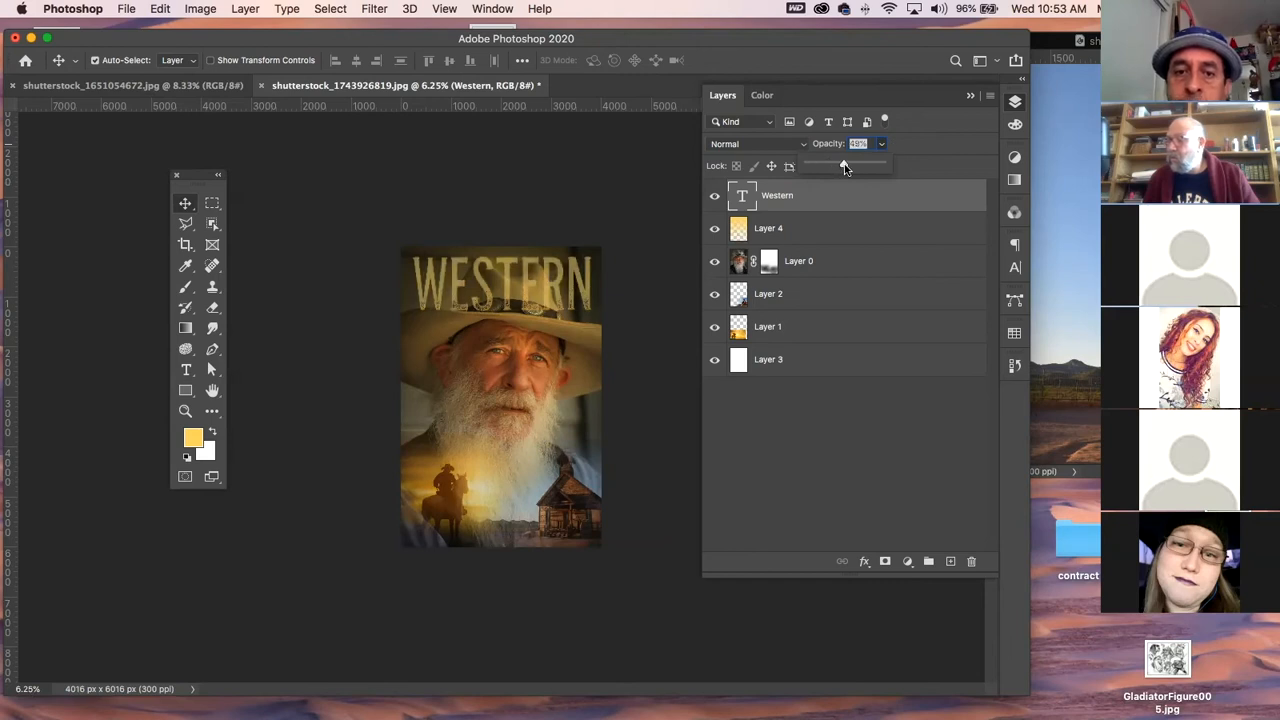
mouse_move(545, 298)
mouse_down()
mouse_move(582, 313)
mouse_move(566, 301)
mouse_up()
key(super+t)
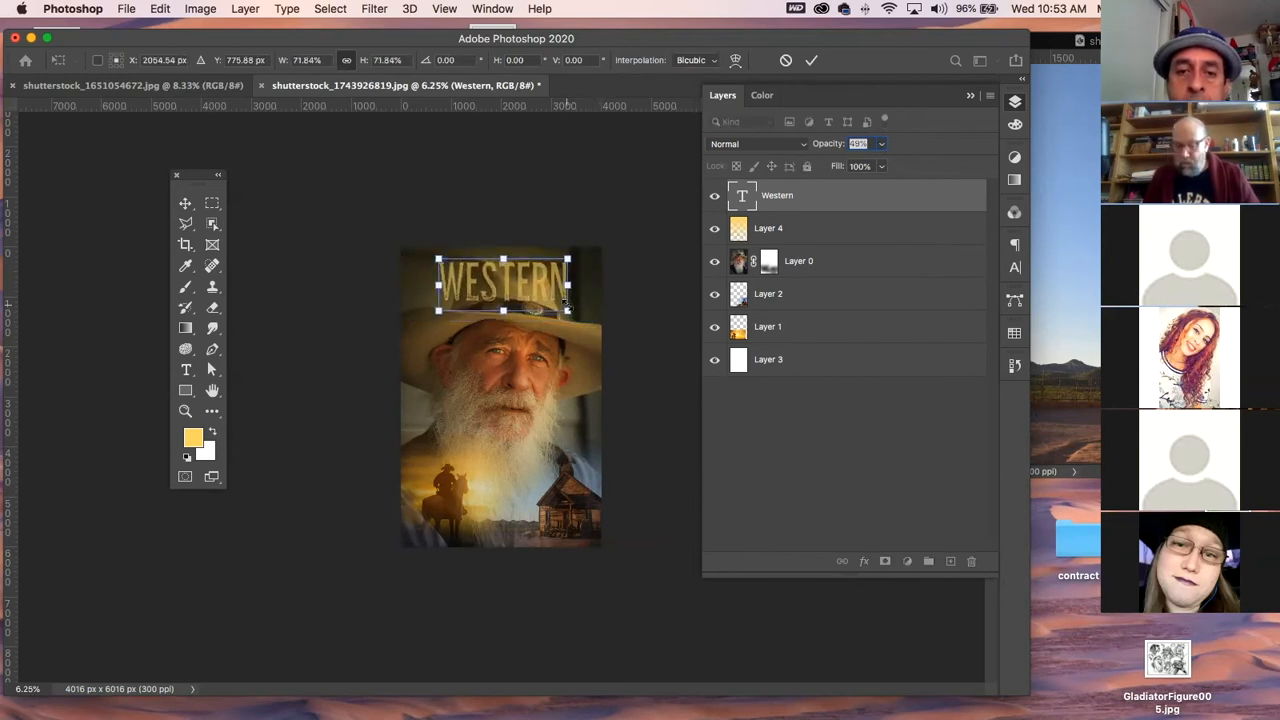
key(Return)
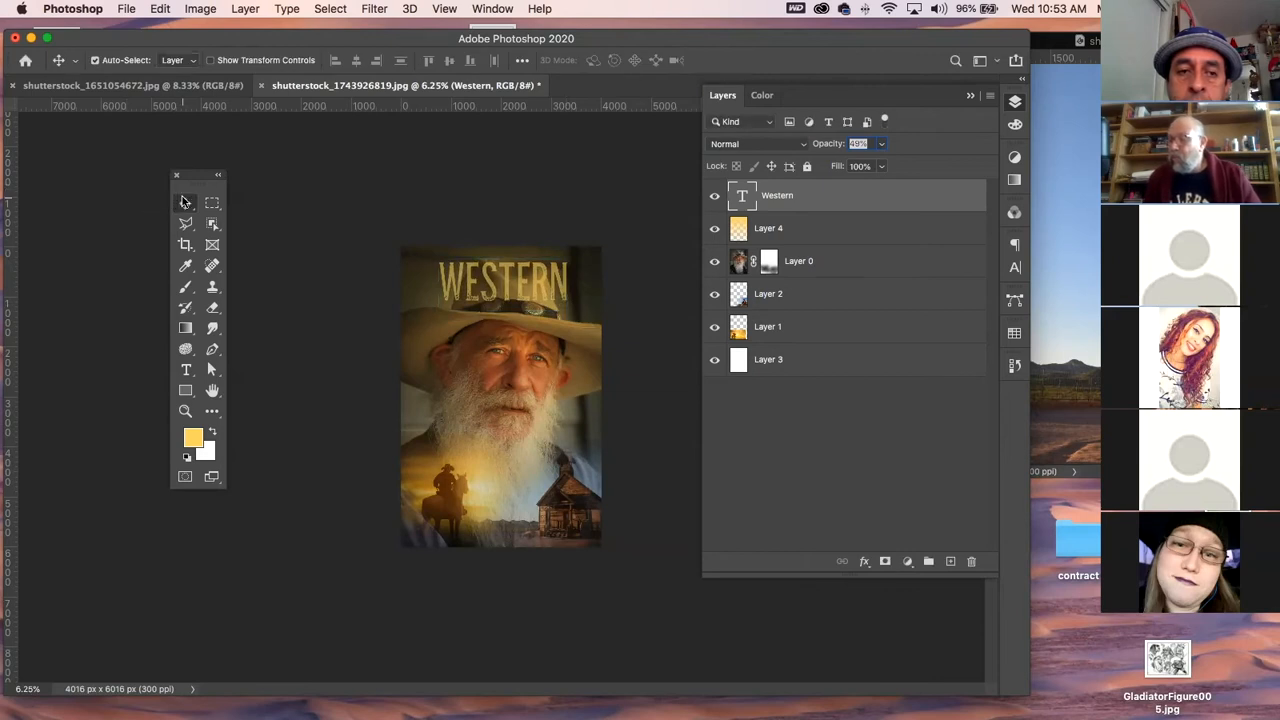
click(379, 207)
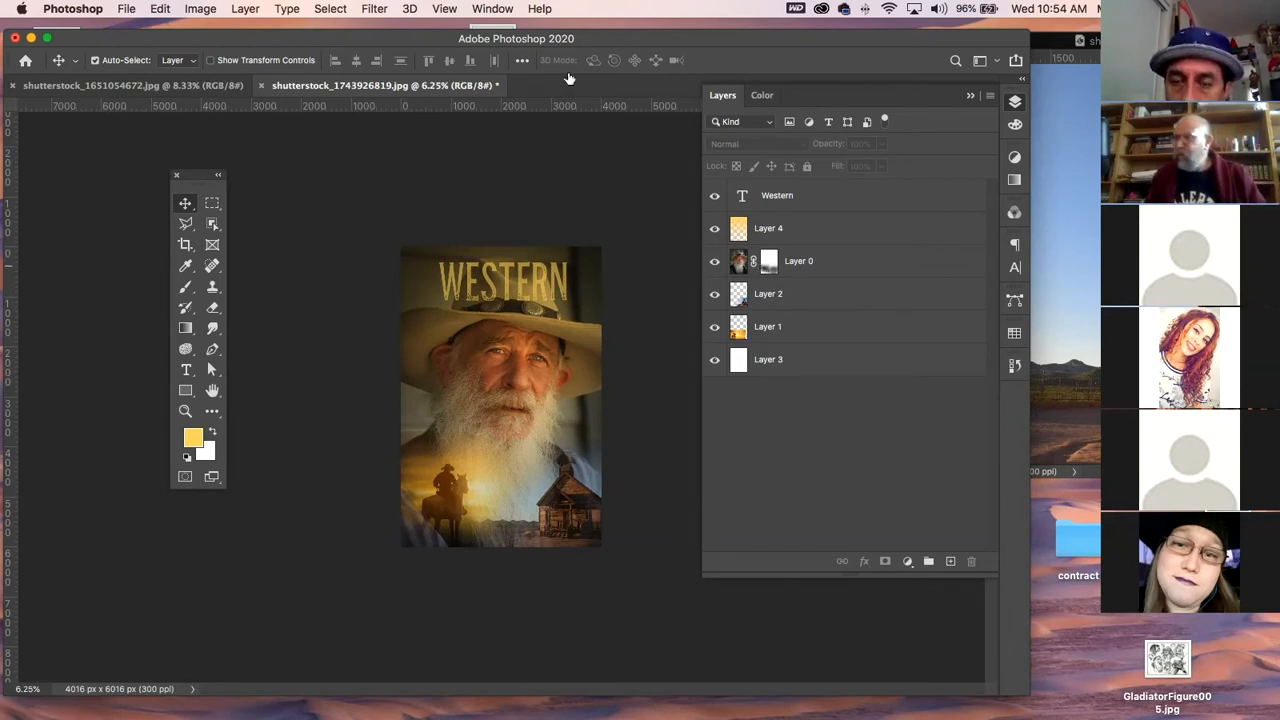
- Select the standing gunslinger in shutterstock_1651054672.jpg with the Object Selection tool by framing the whole figure
click(79, 85)
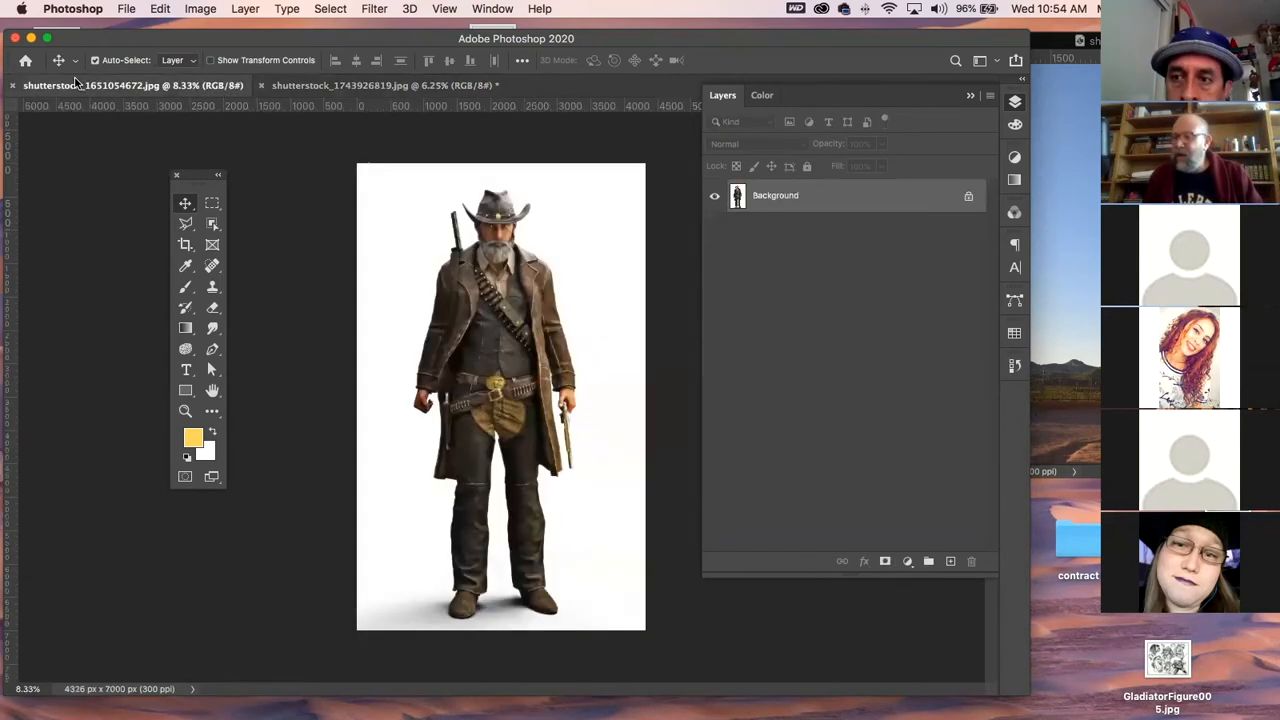
click(212, 266)
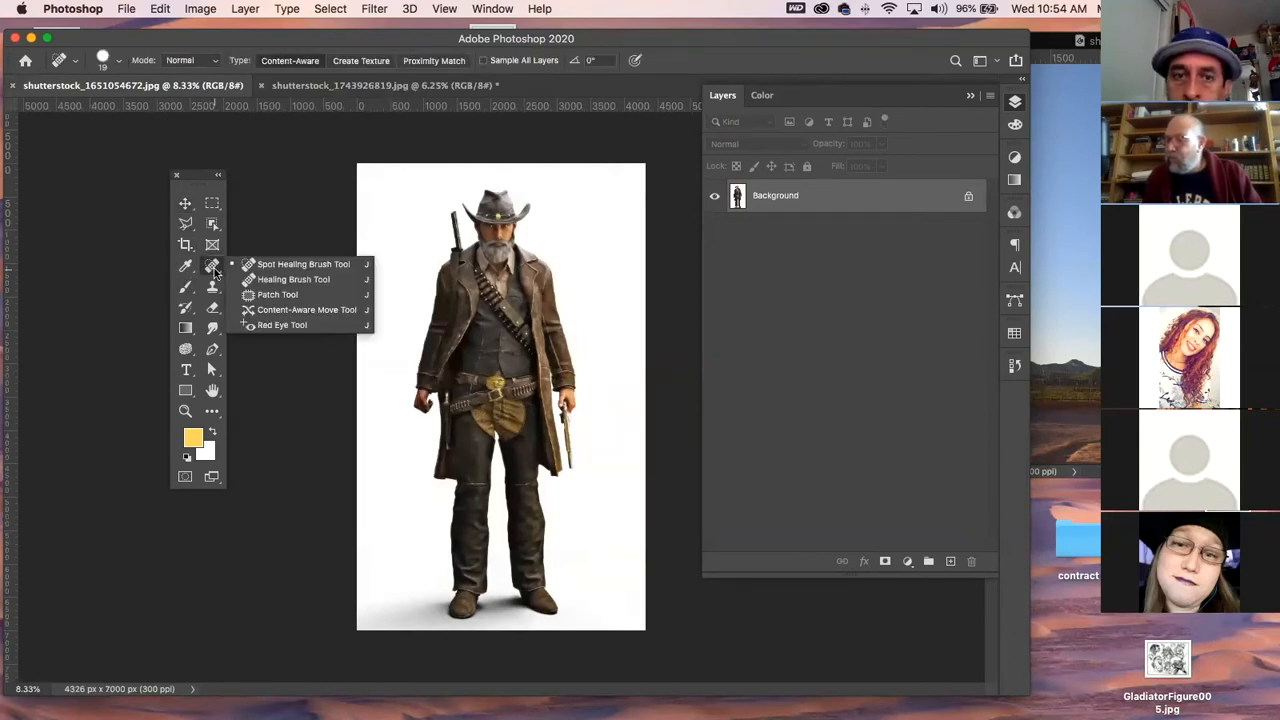
click(209, 267)
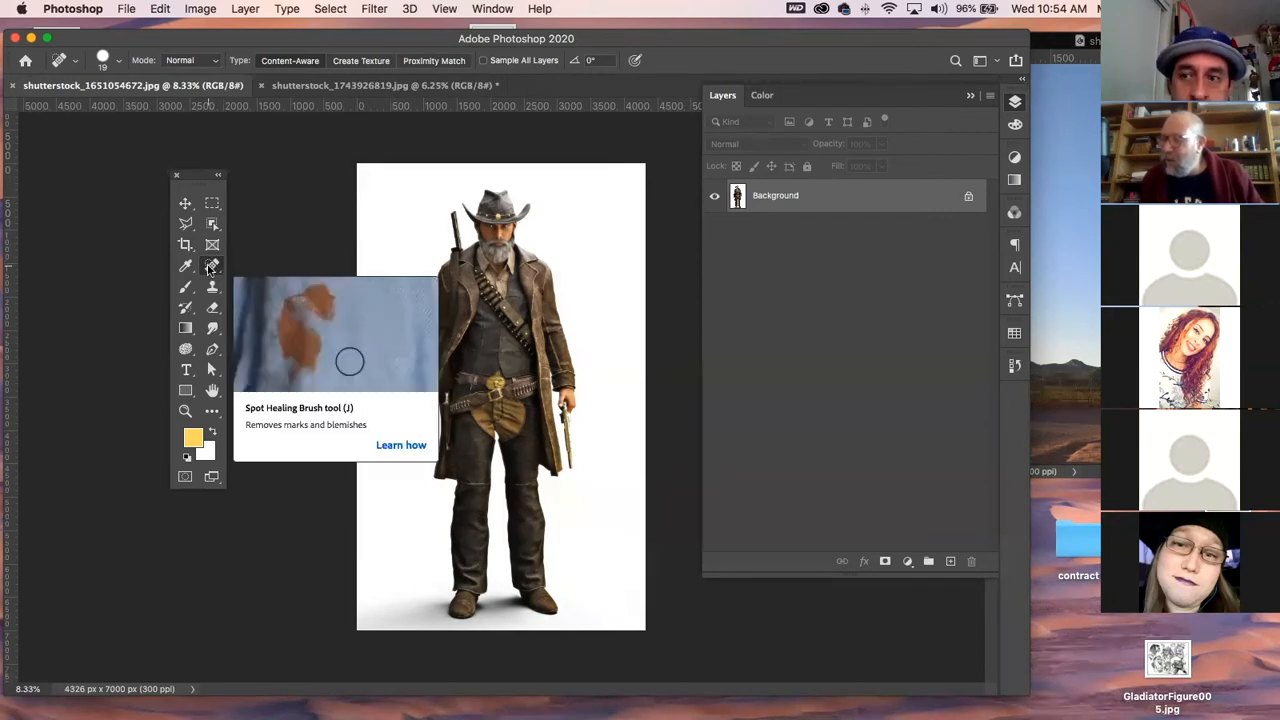
click(210, 268)
click(209, 268)
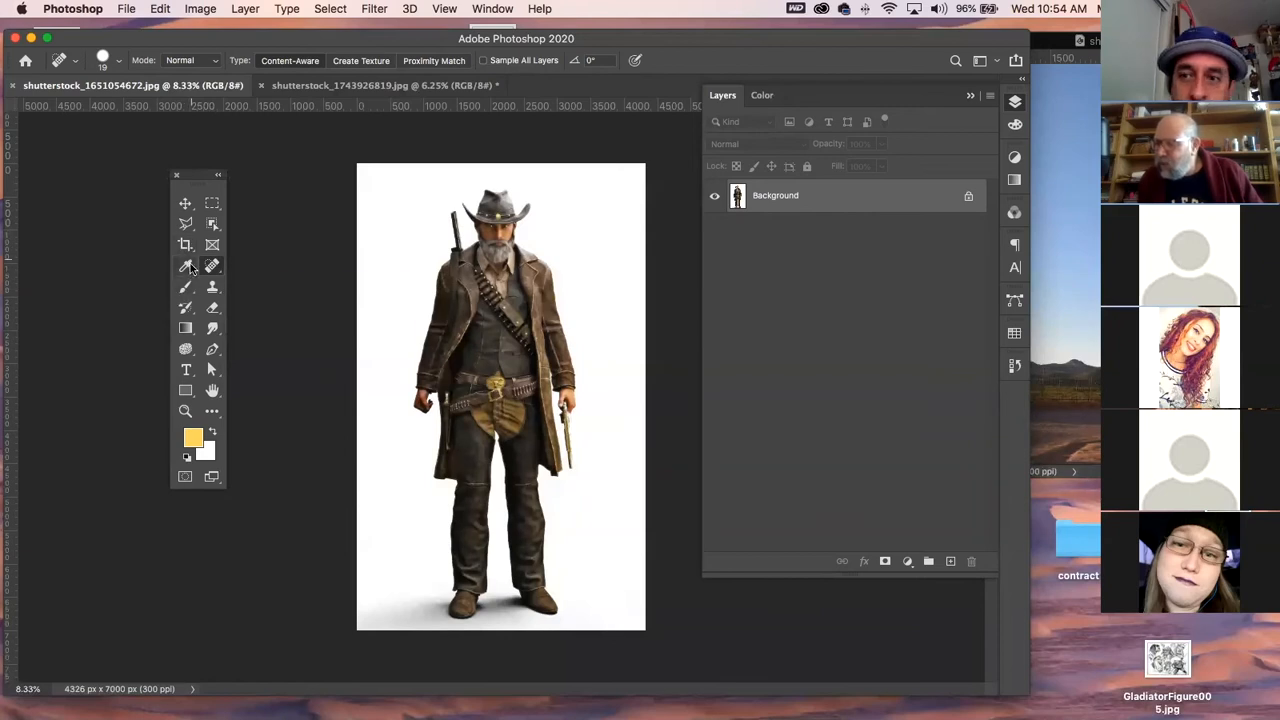
click(212, 250)
click(212, 225)
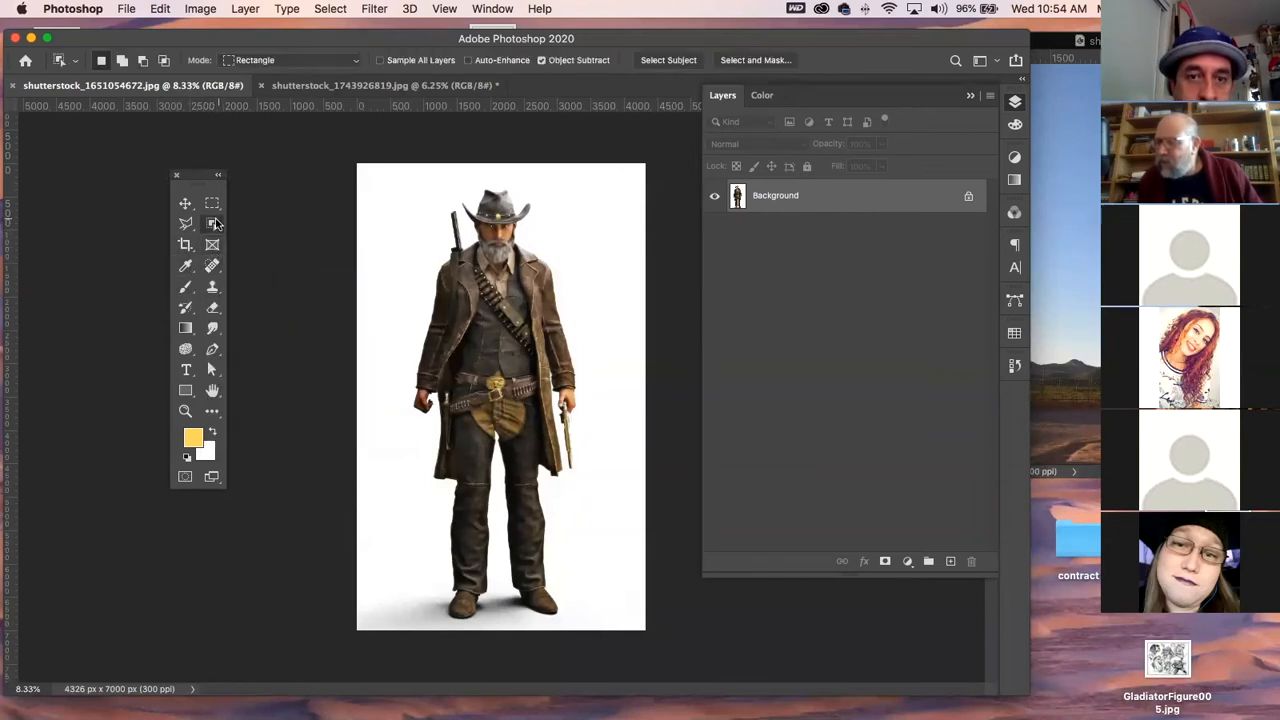
click(213, 226)
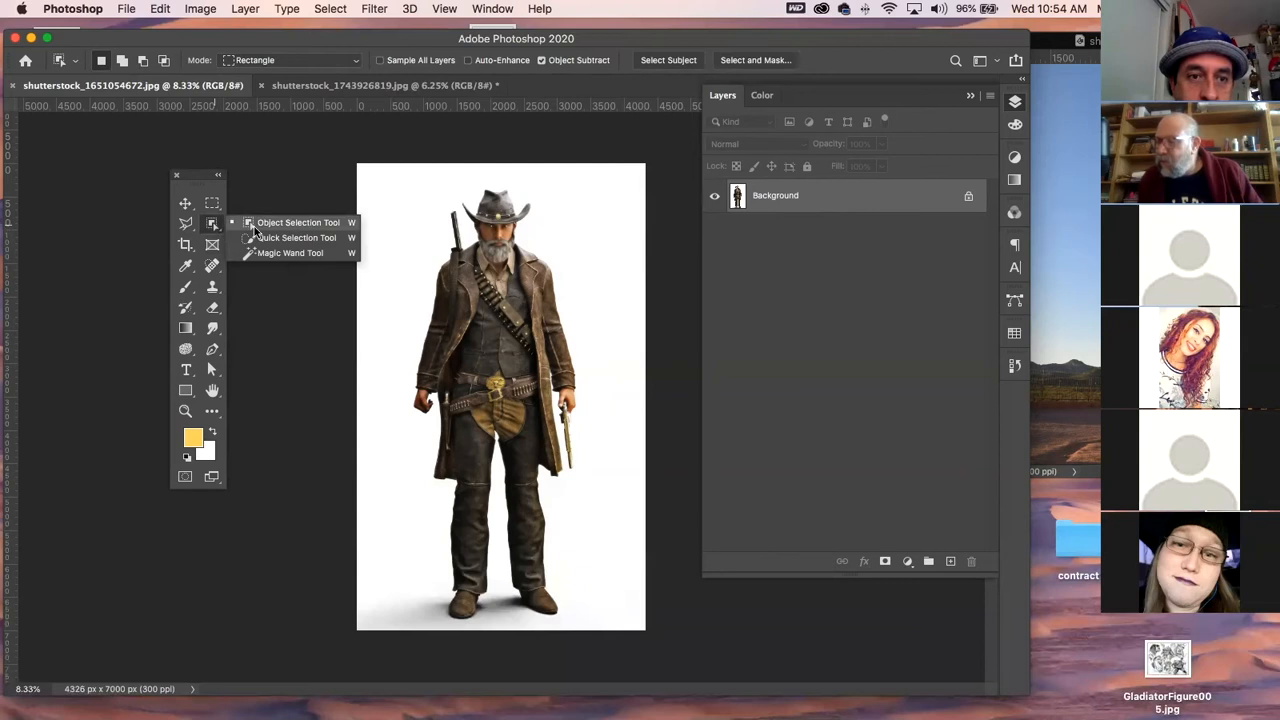
click(250, 225)
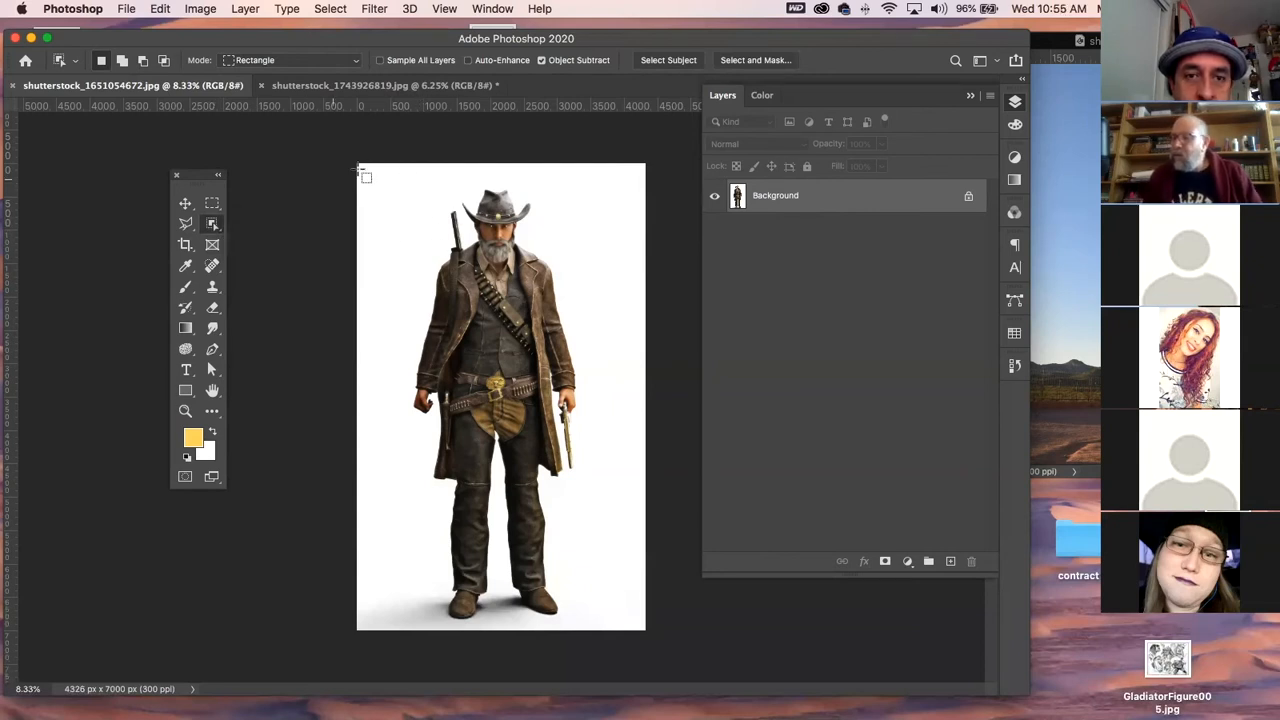
drag(395, 184, 505, 630)
drag(507, 712, 595, 676)
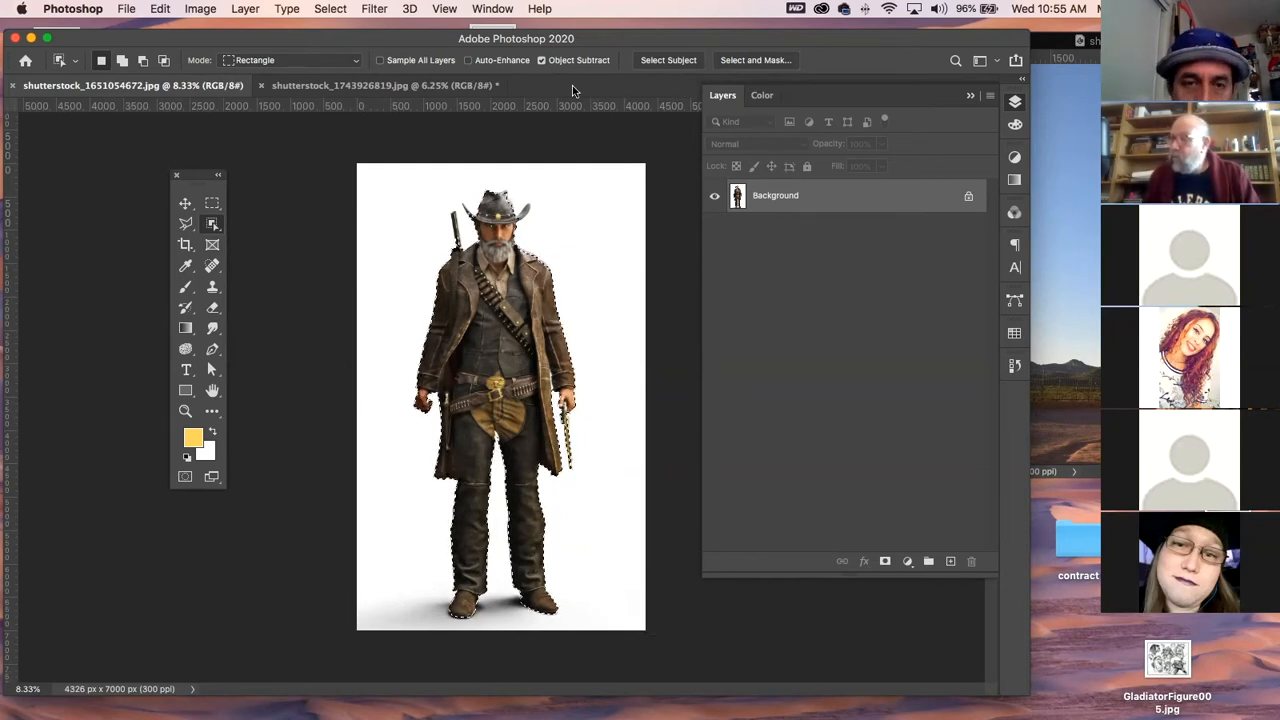
- Copy the selected gunslinger into the Western poster document as a new layer above the title
click(304, 88)
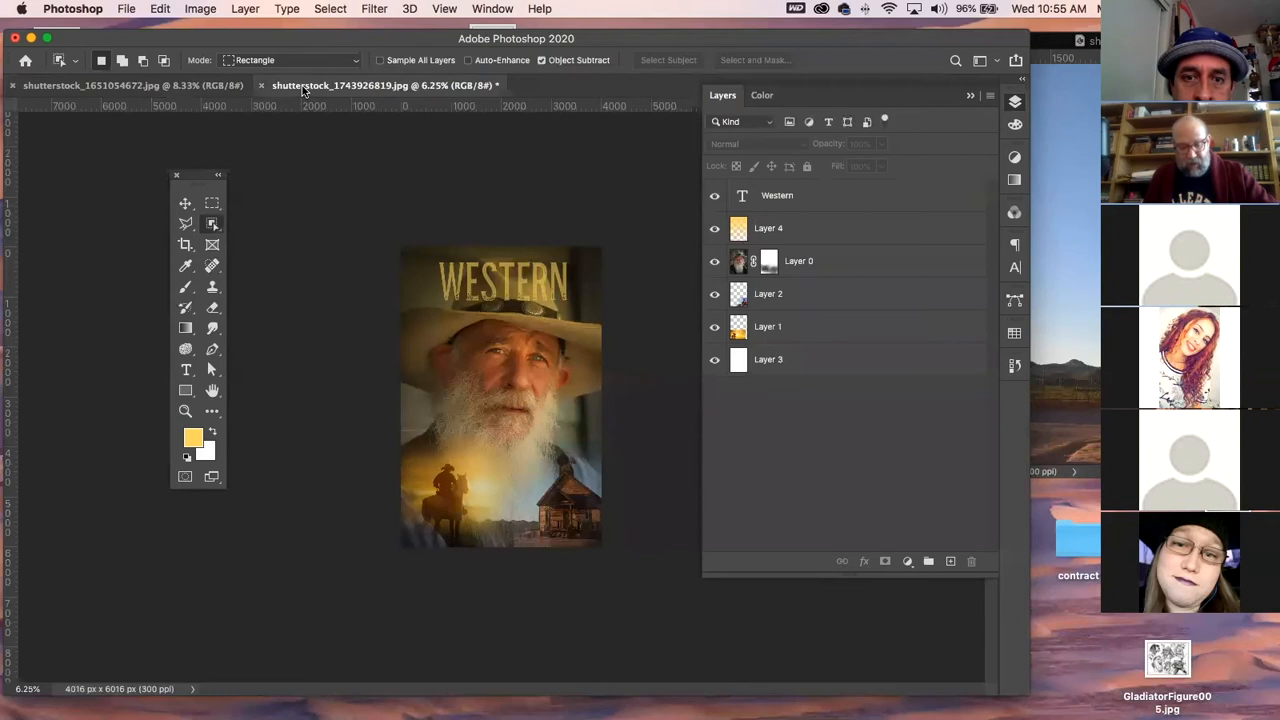
key(super+v)
click(186, 204)
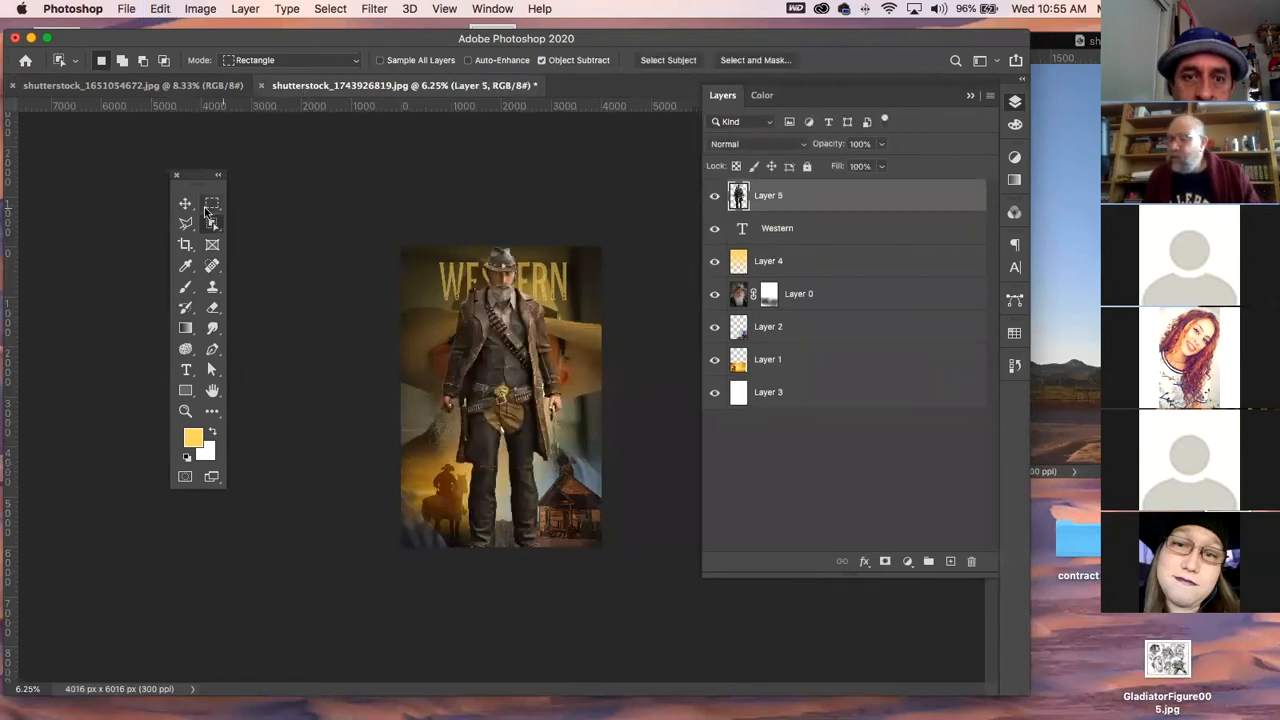
- Shrink the gunslinger and place him in the poster's lower-right area, standing in front of the church
drag(495, 325, 515, 343)
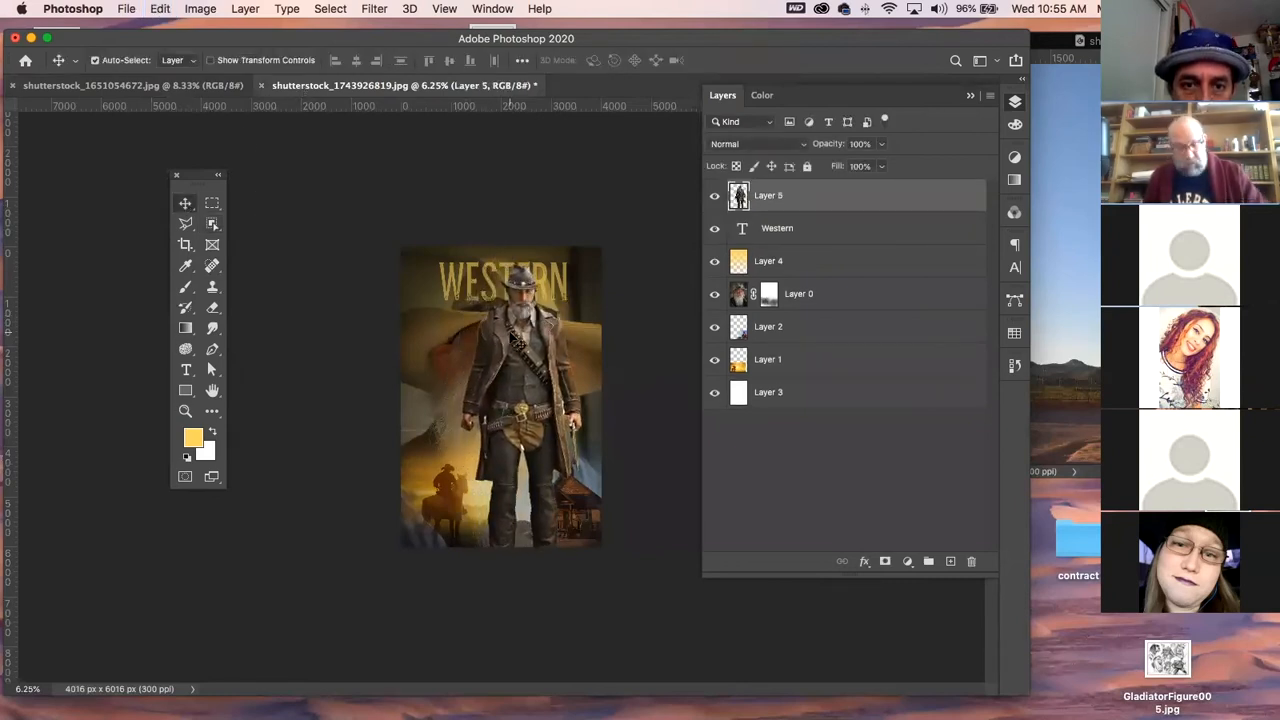
key(super+t)
drag(578, 266, 534, 390)
drag(504, 478, 575, 455)
drag(604, 368, 582, 420)
mouse_move(561, 499)
mouse_down()
mouse_move(578, 488)
mouse_move(562, 489)
mouse_up()
key(Return)
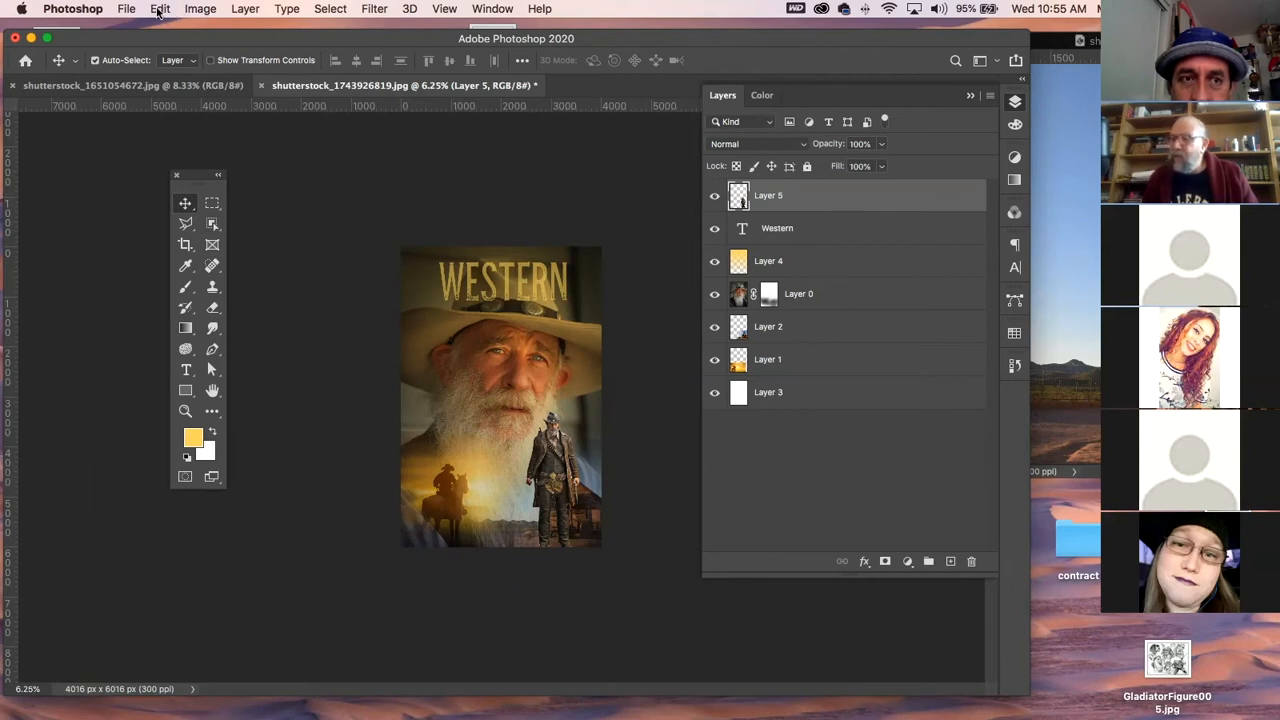
- Set the foreground colour to a dark golden brown in the Color Picker
click(1015, 127)
click(1015, 127)
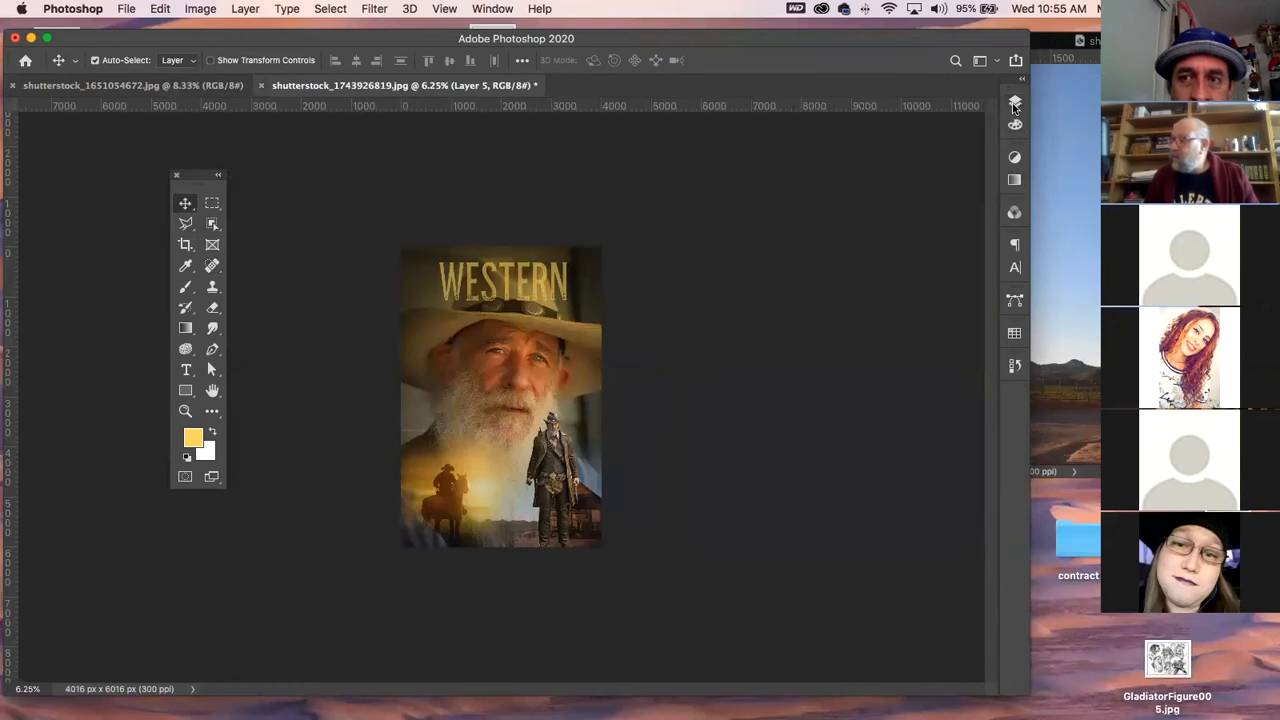
click(1012, 336)
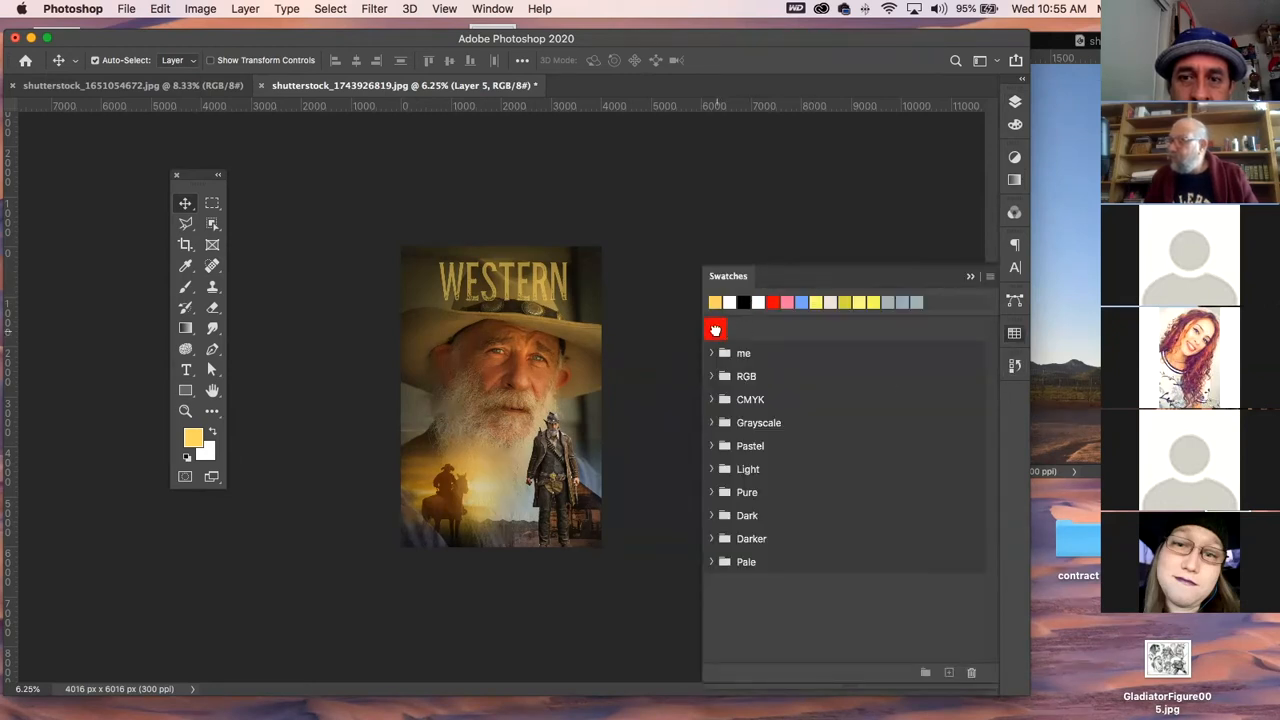
click(715, 330)
click(192, 440)
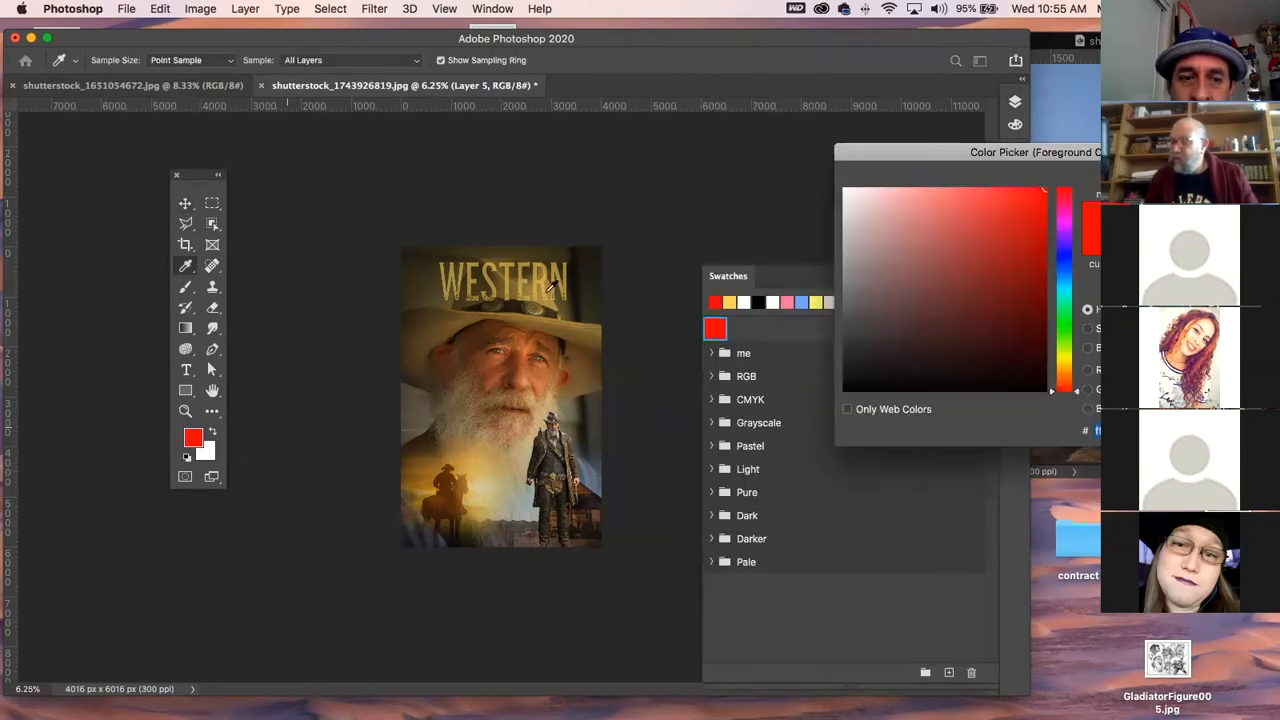
click(964, 265)
mouse_move(1080, 395)
mouse_down()
mouse_move(1080, 346)
mouse_move(1078, 372)
mouse_up()
click(1012, 280)
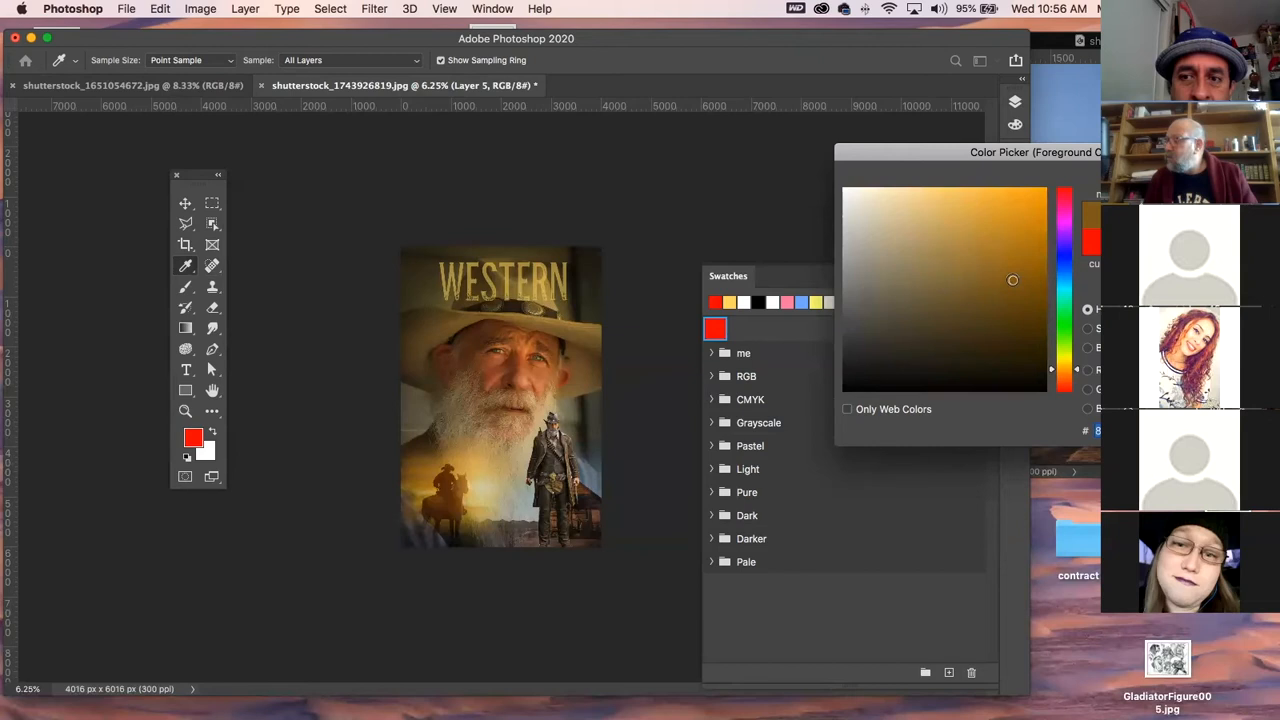
key(Return)
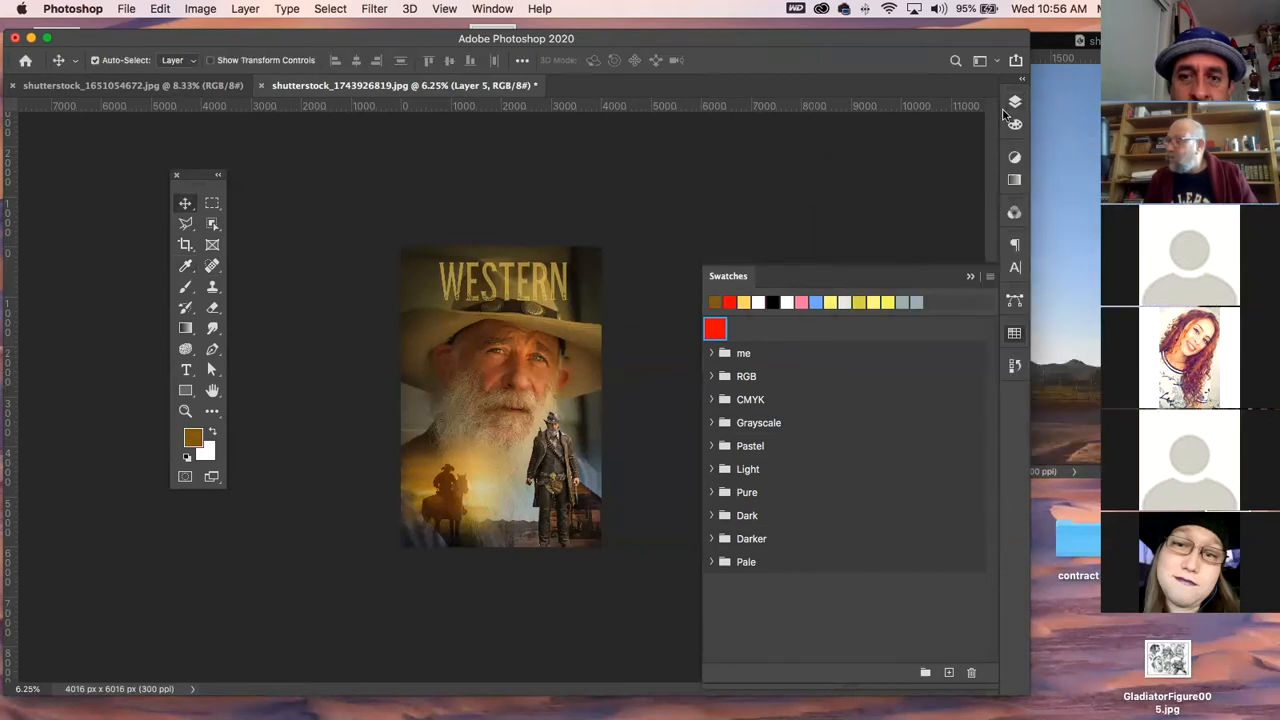
- Colorize the gunslinger layer with Hue/Saturation, using hue 40 and saturation 38
key(super+u)
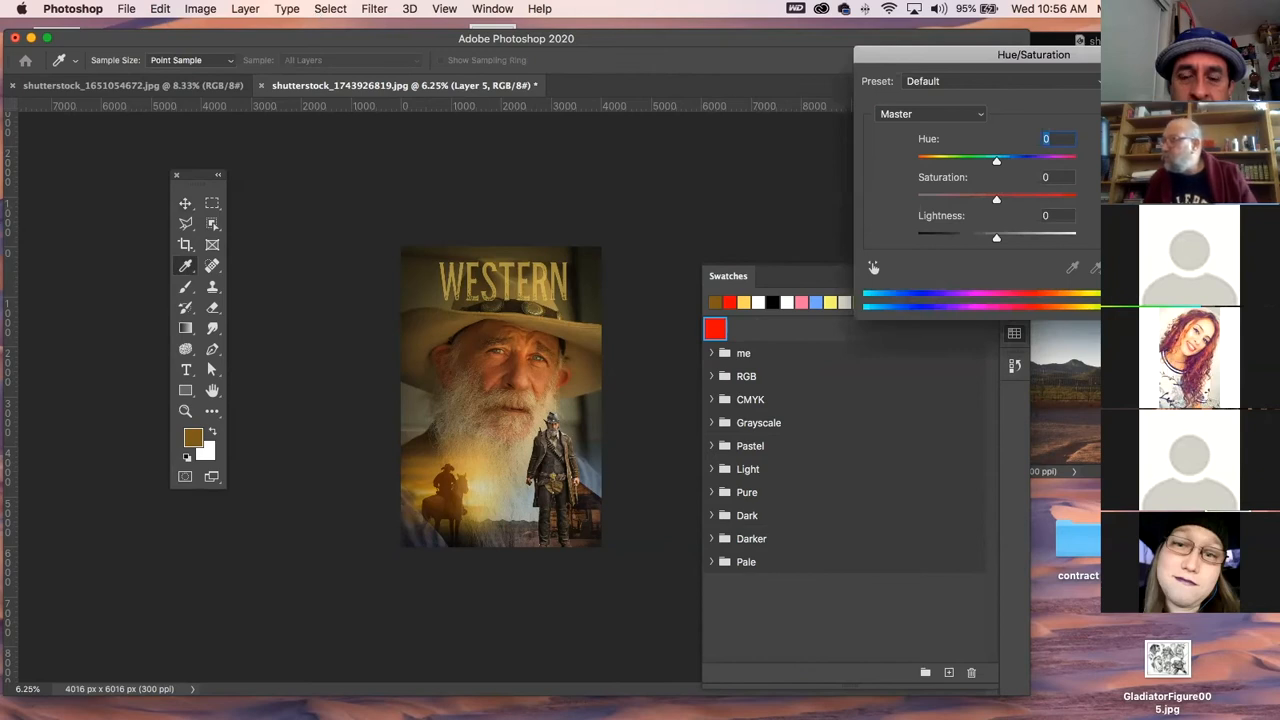
key(alt+o)
mouse_move(957, 200)
mouse_down()
mouse_move(1004, 203)
mouse_move(975, 200)
mouse_up()
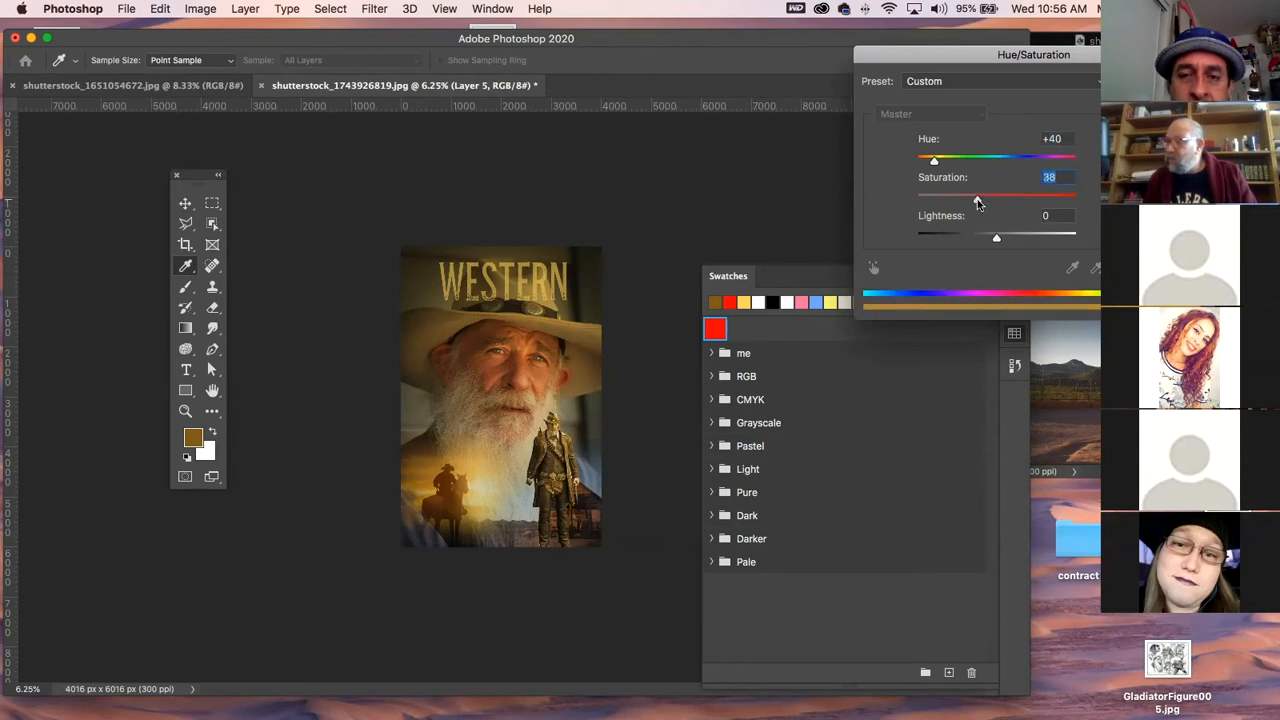
key(Return)
key(v)
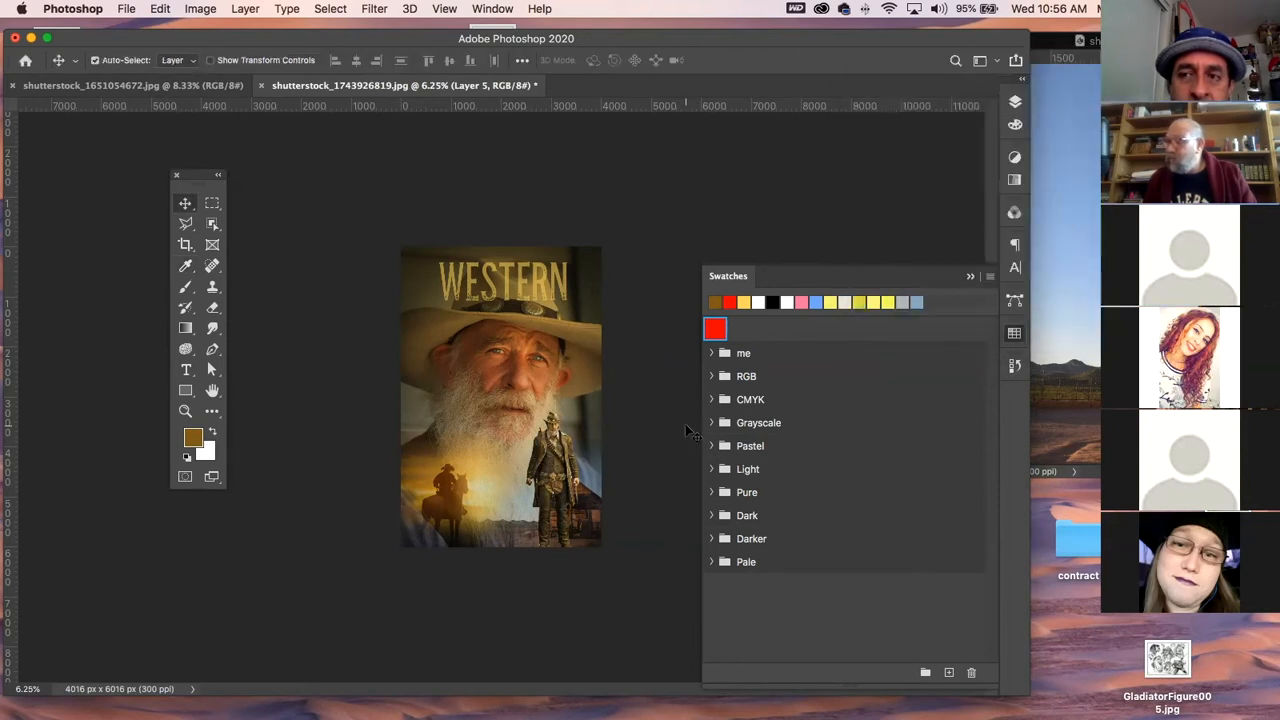
- Scale the gunslinger to about 77% and position him between the sunset rider and the church, slightly overlapping the church
drag(560, 465, 518, 460)
key(super+t)
drag(561, 410, 547, 437)
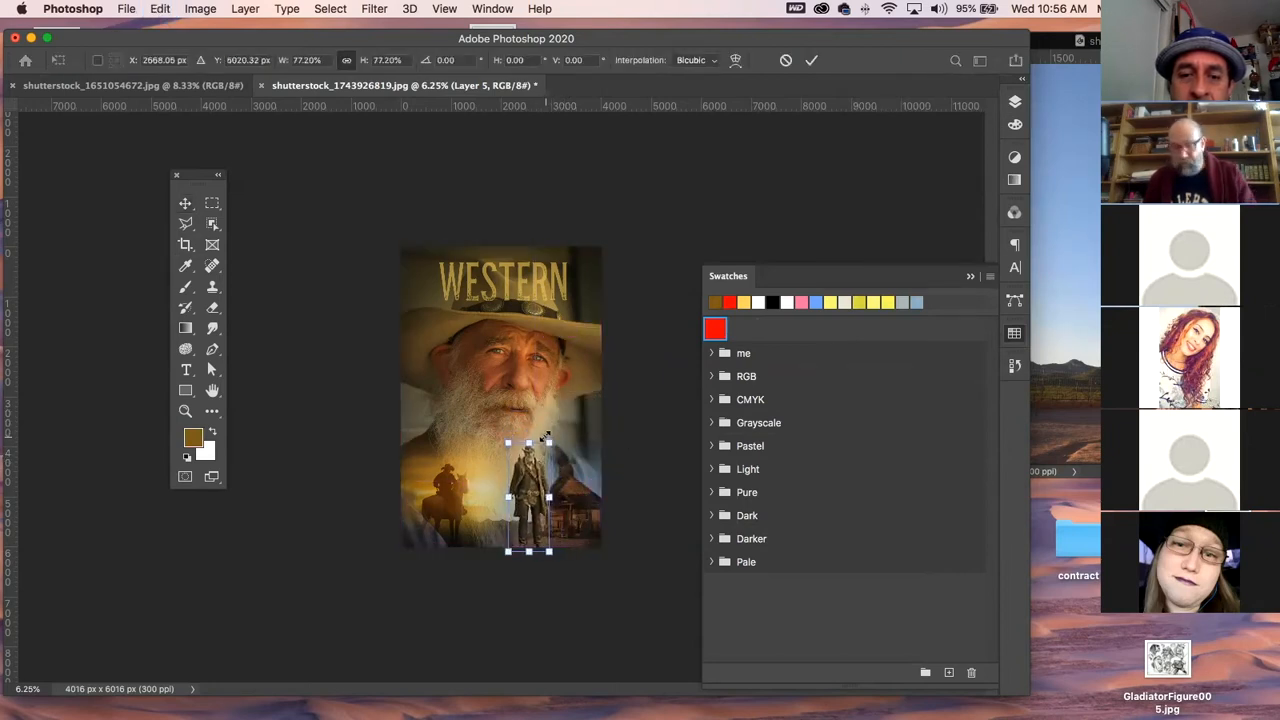
key(Return)
drag(529, 489, 545, 494)
click(313, 176)
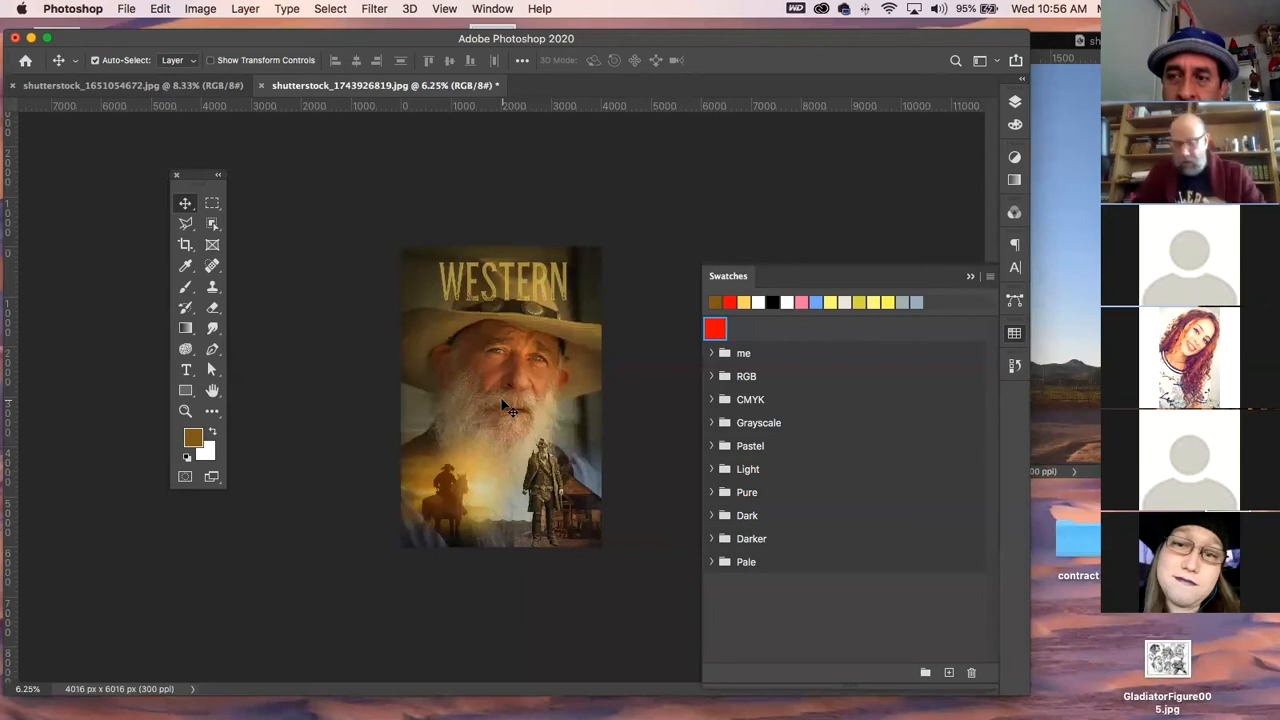
key(super+equal)
key(super+equal)
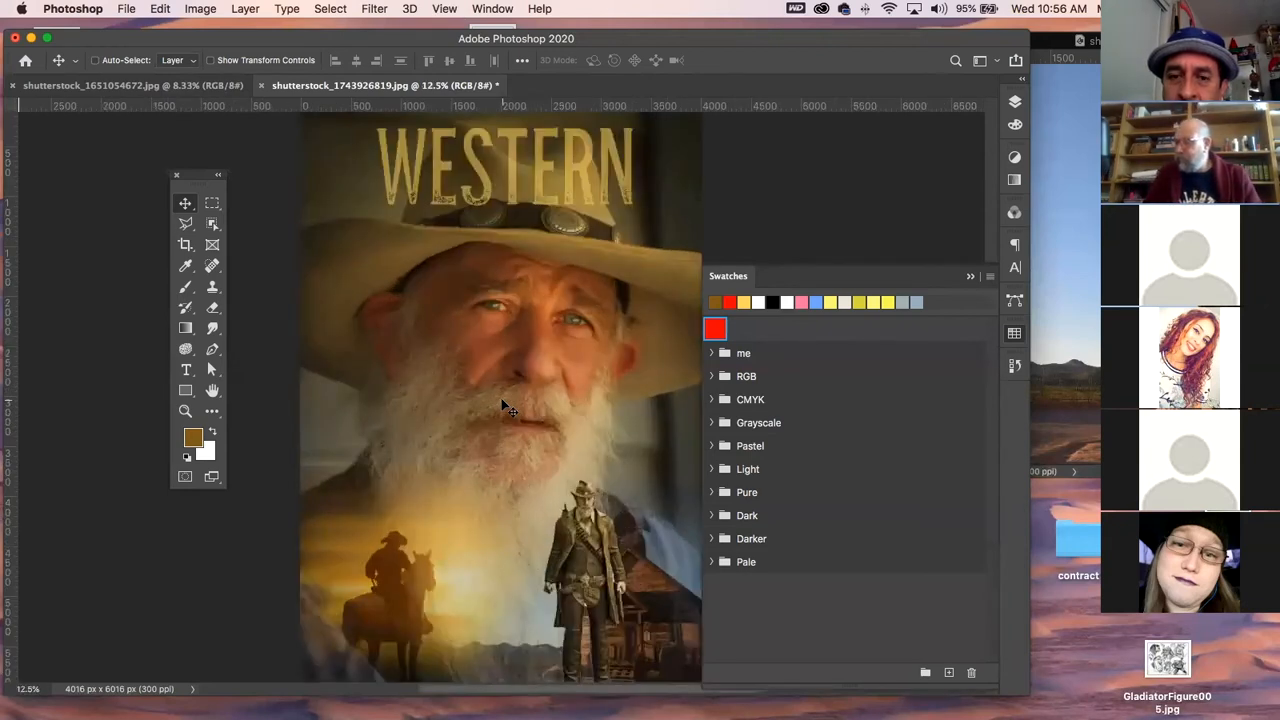
key(super+minus)
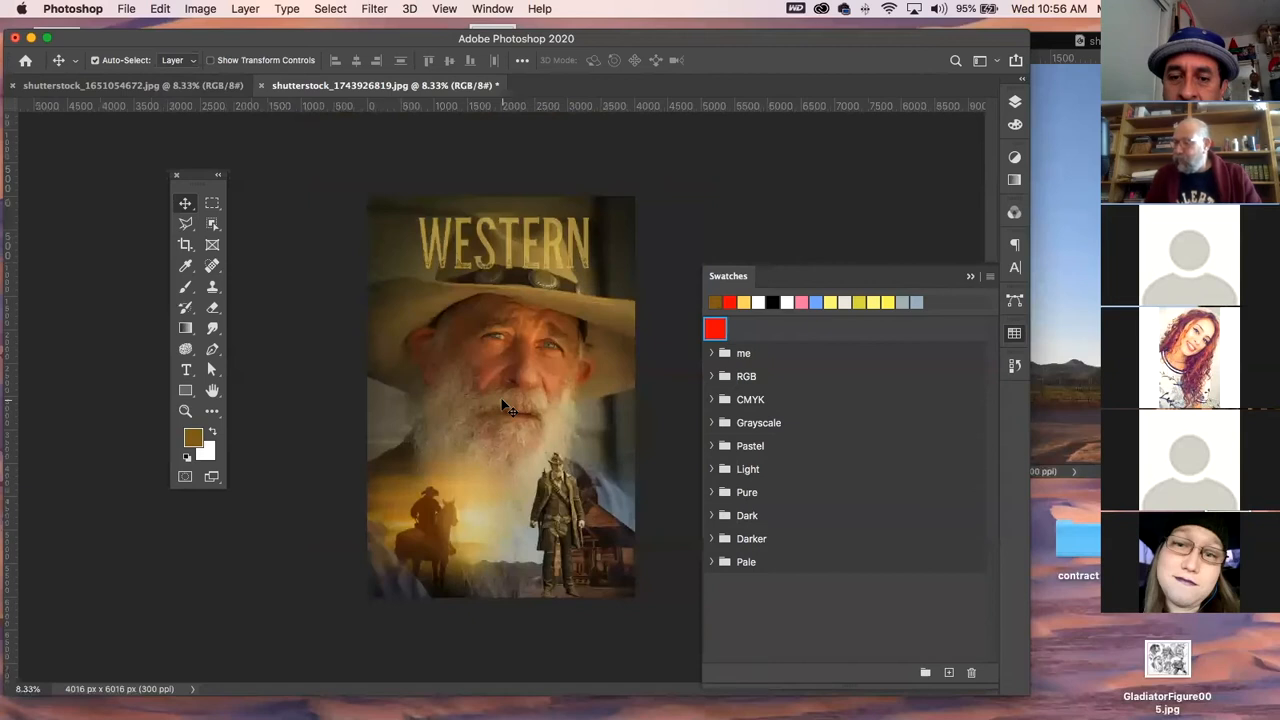
click(186, 222)
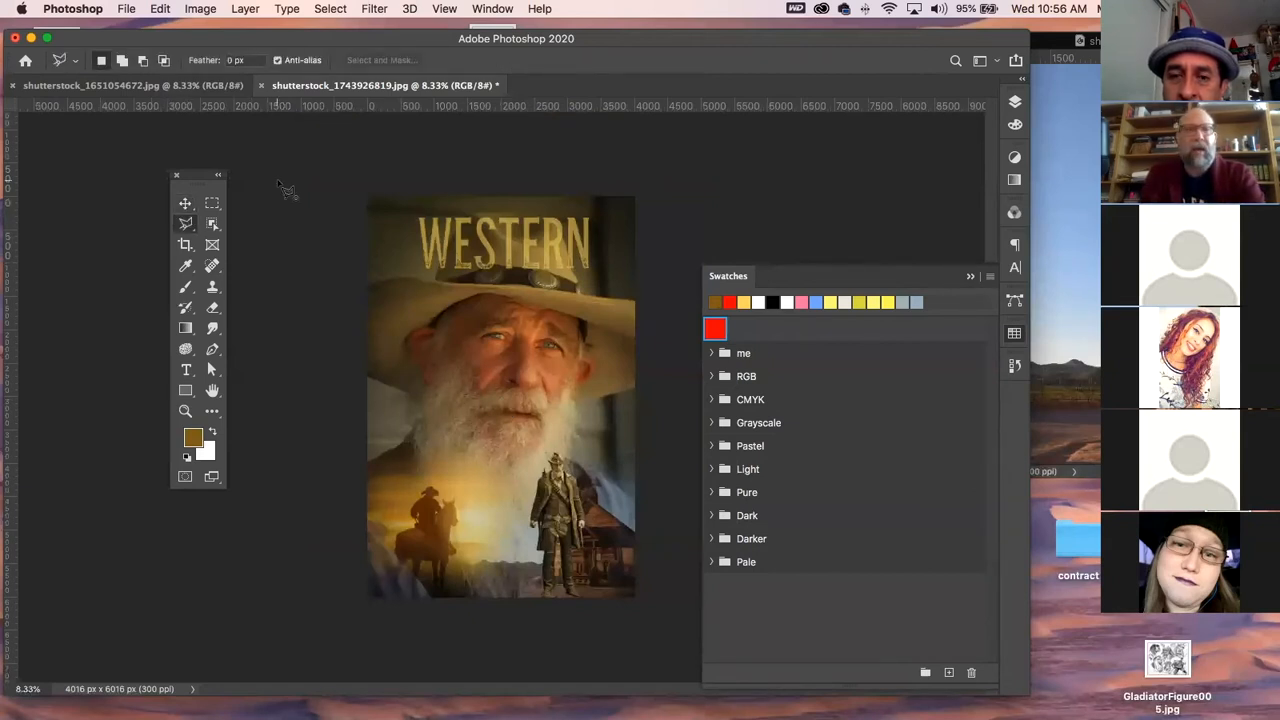
- Switch to Chrome and examine the Dark Knight movie poster's composition, from the tagline and burning emblem to the credits and title
click(278, 182)
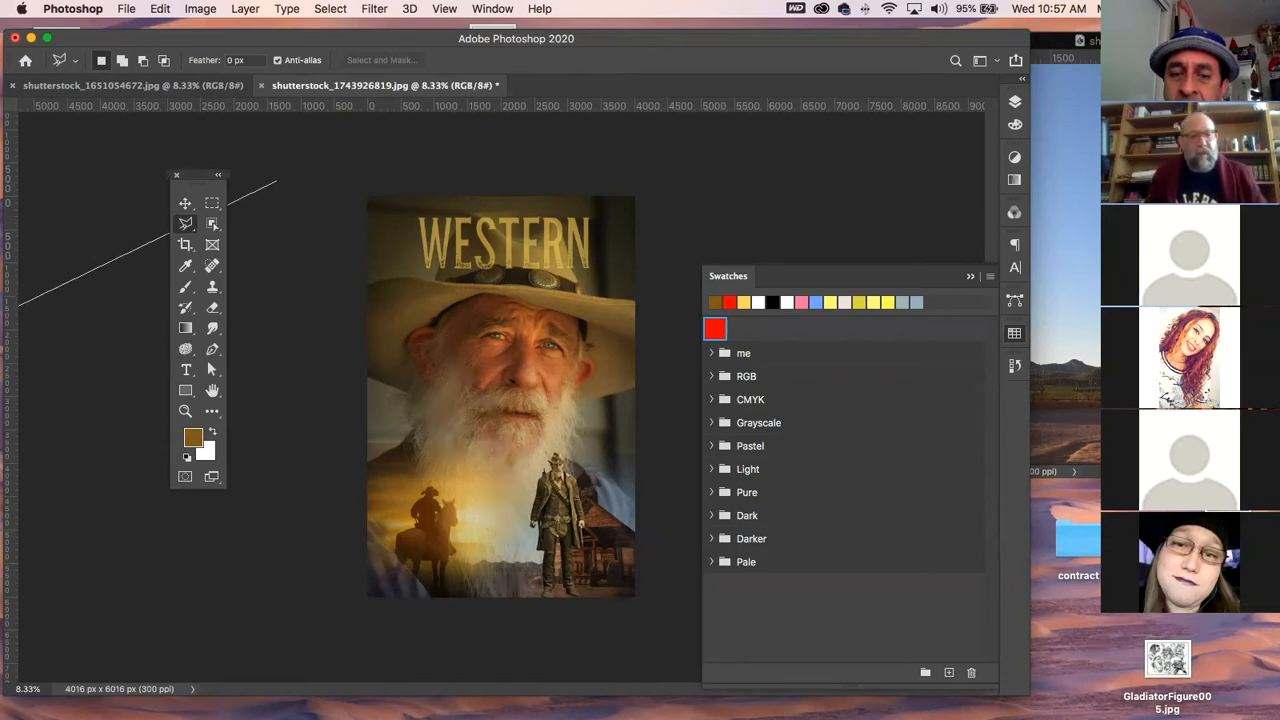
key(super+Tab)
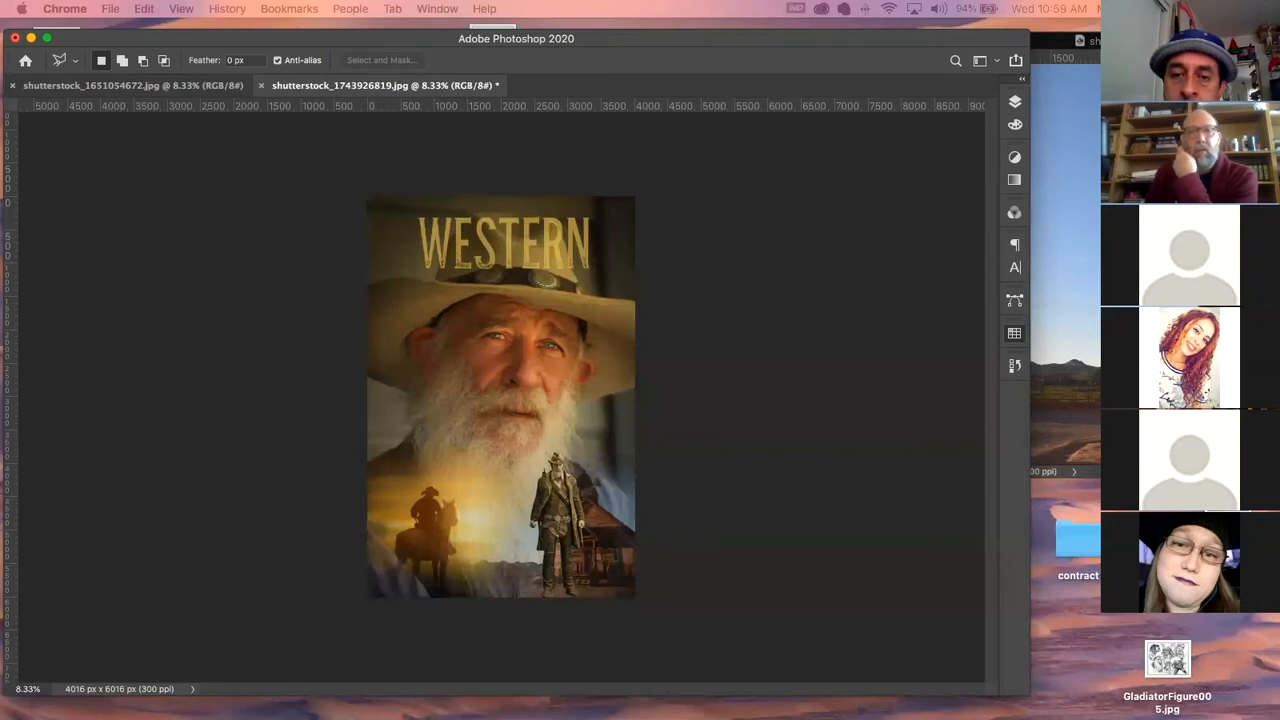
drag(1279, 9, 490, 9)
scroll(832, 552, down, 3)
scroll(777, 548, down, 2)
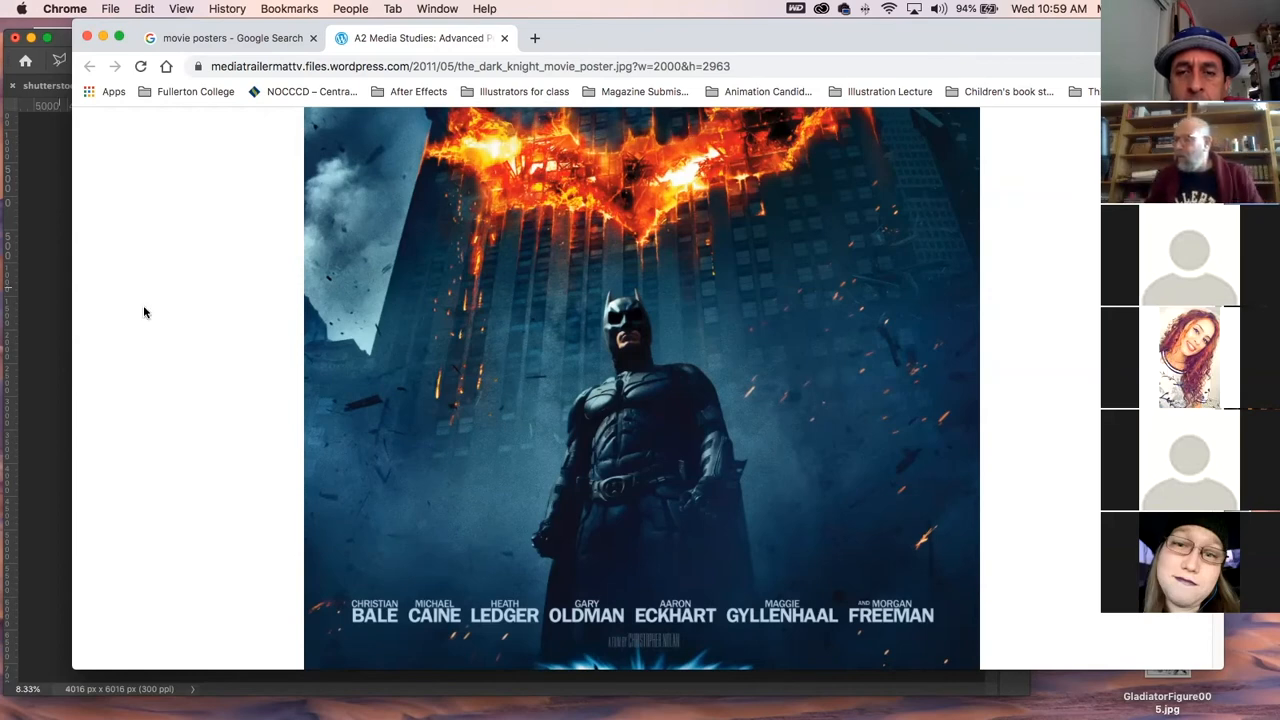
scroll(787, 205, down, 10)
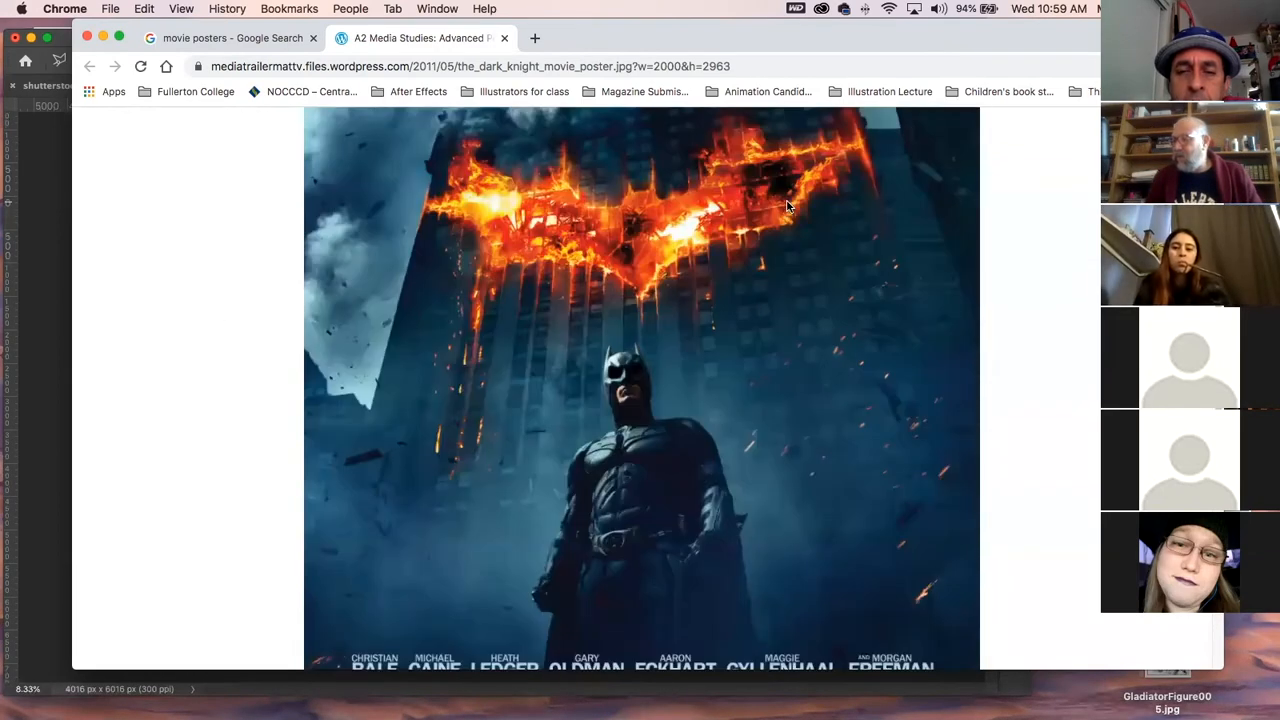
scroll(785, 206, up, 3)
scroll(783, 220, down, 6)
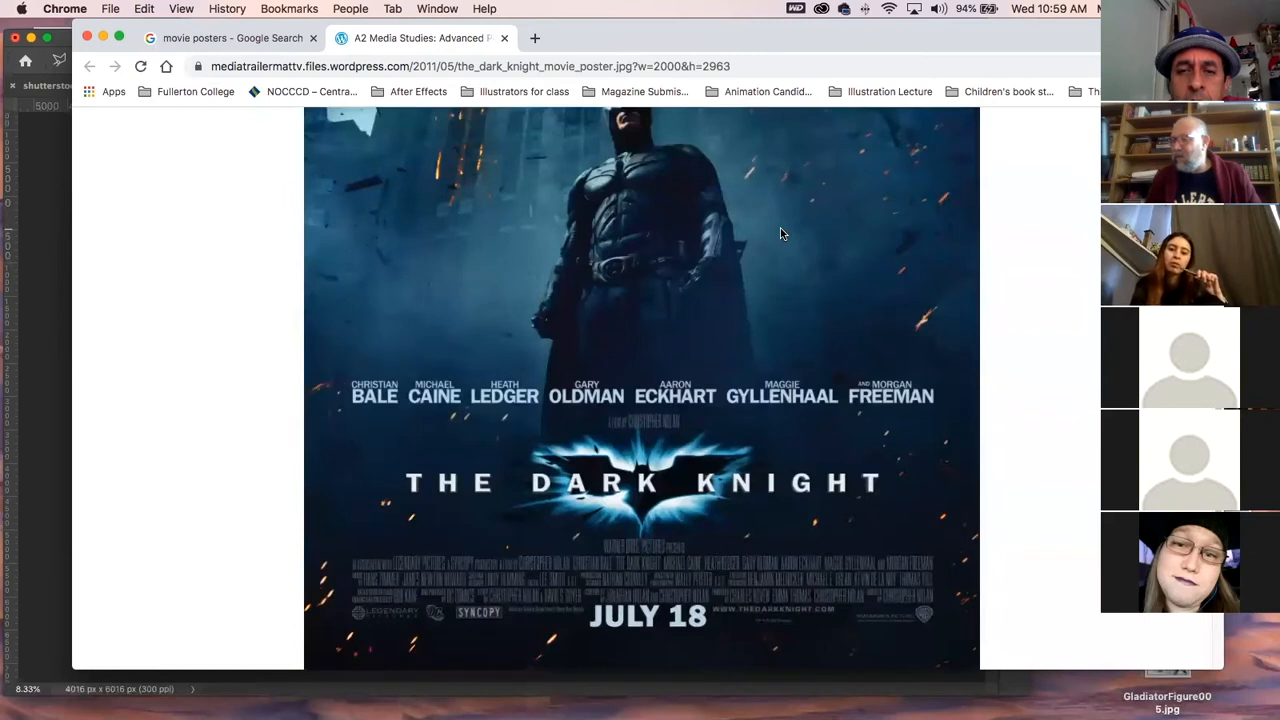
scroll(781, 233, up, 3)
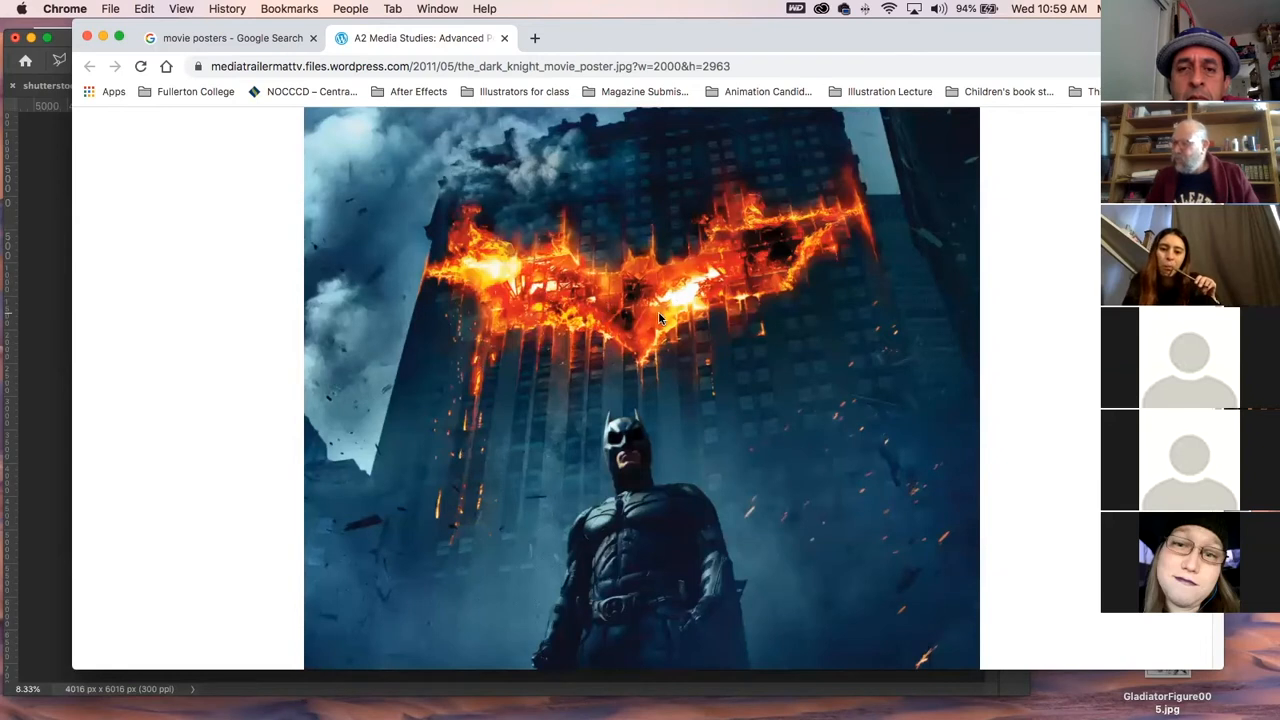
scroll(620, 345, down, 2)
scroll(620, 348, down, 1)
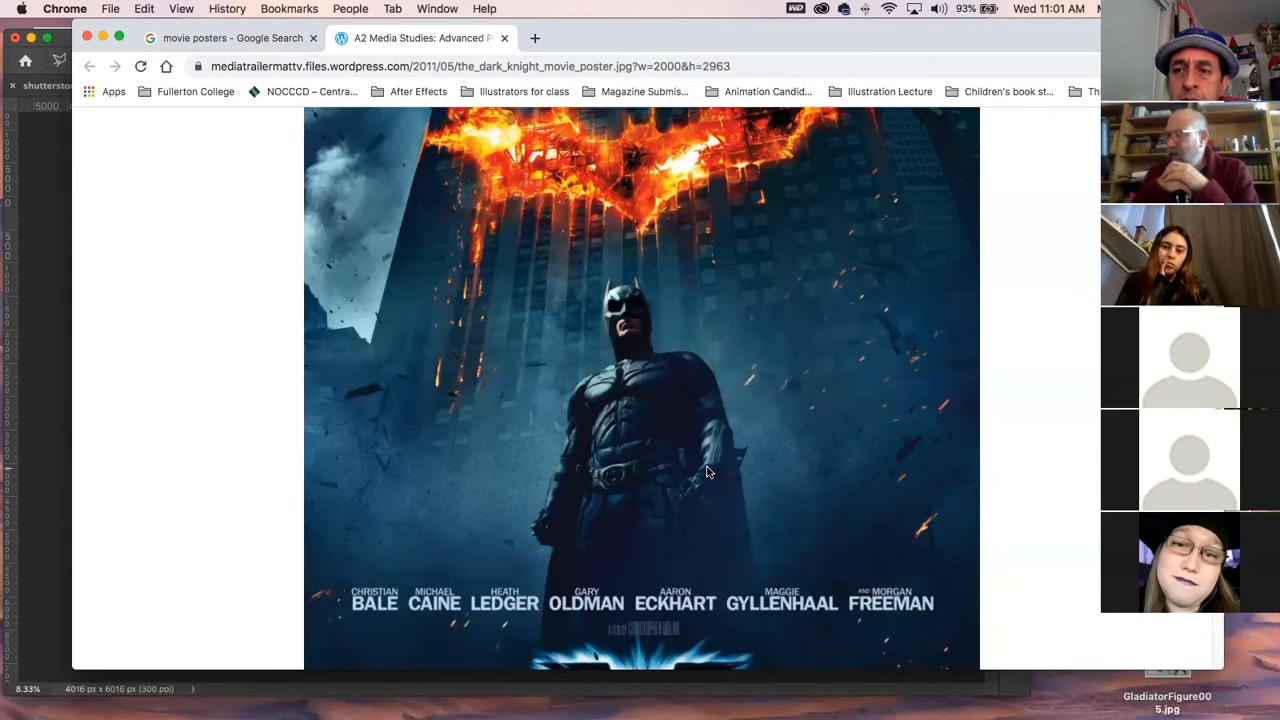
scroll(626, 458, up, 5)
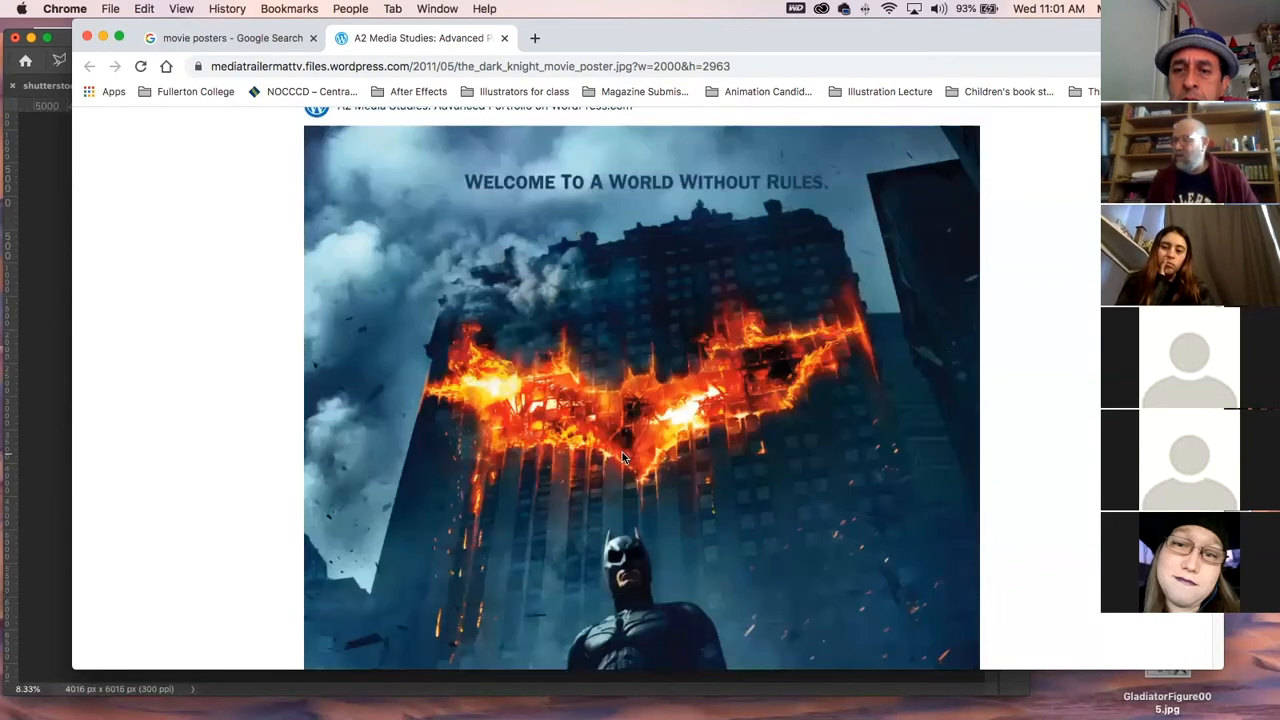
scroll(626, 462, down, 5)
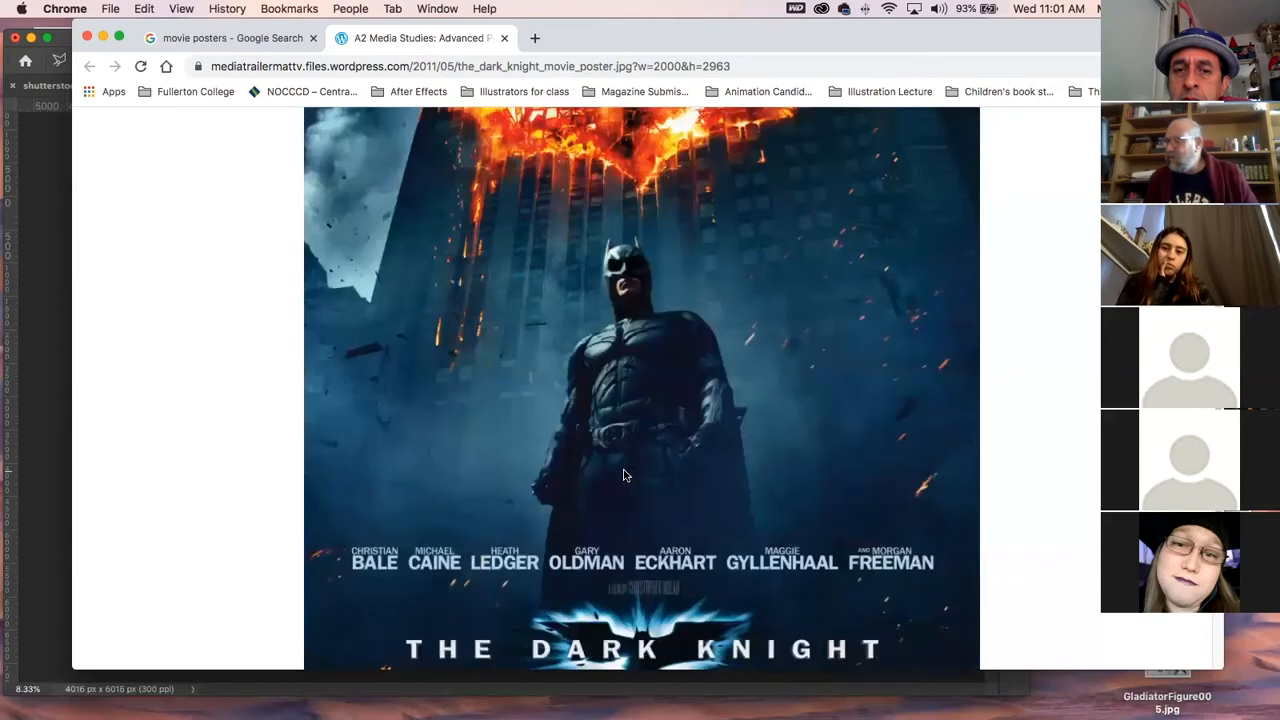
scroll(624, 475, up, 3)
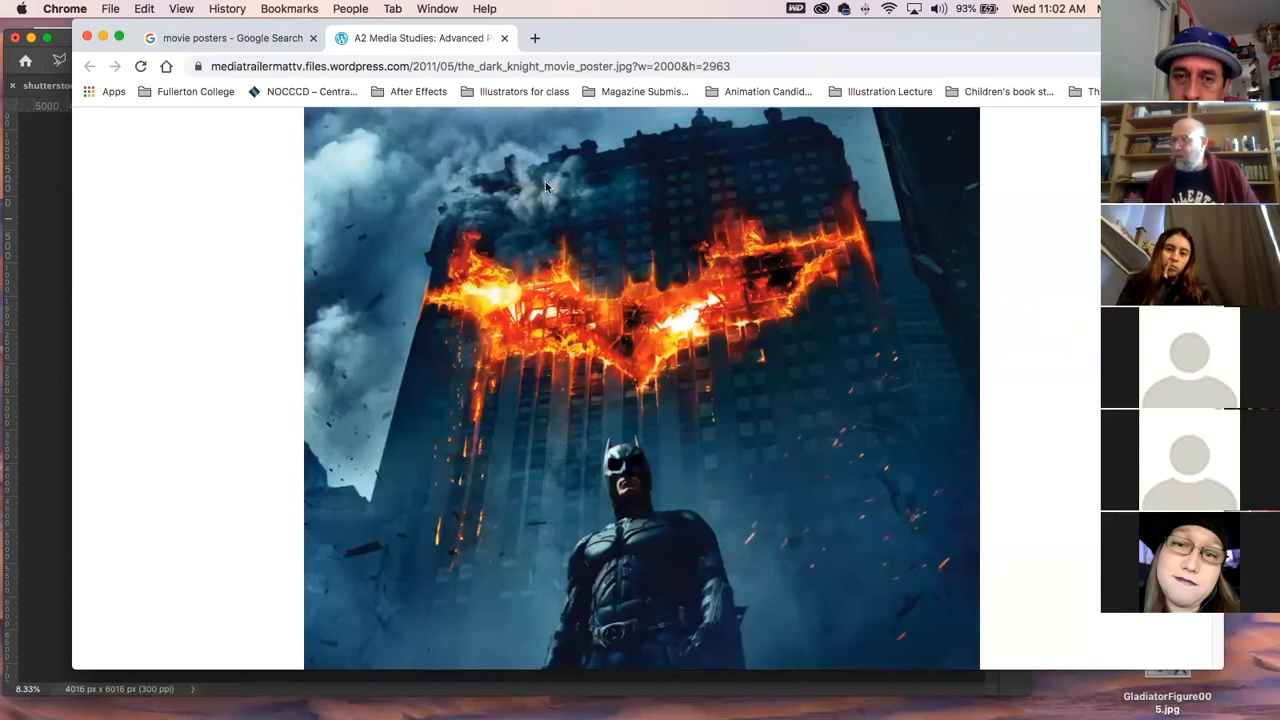
scroll(1003, 457, down, 5)
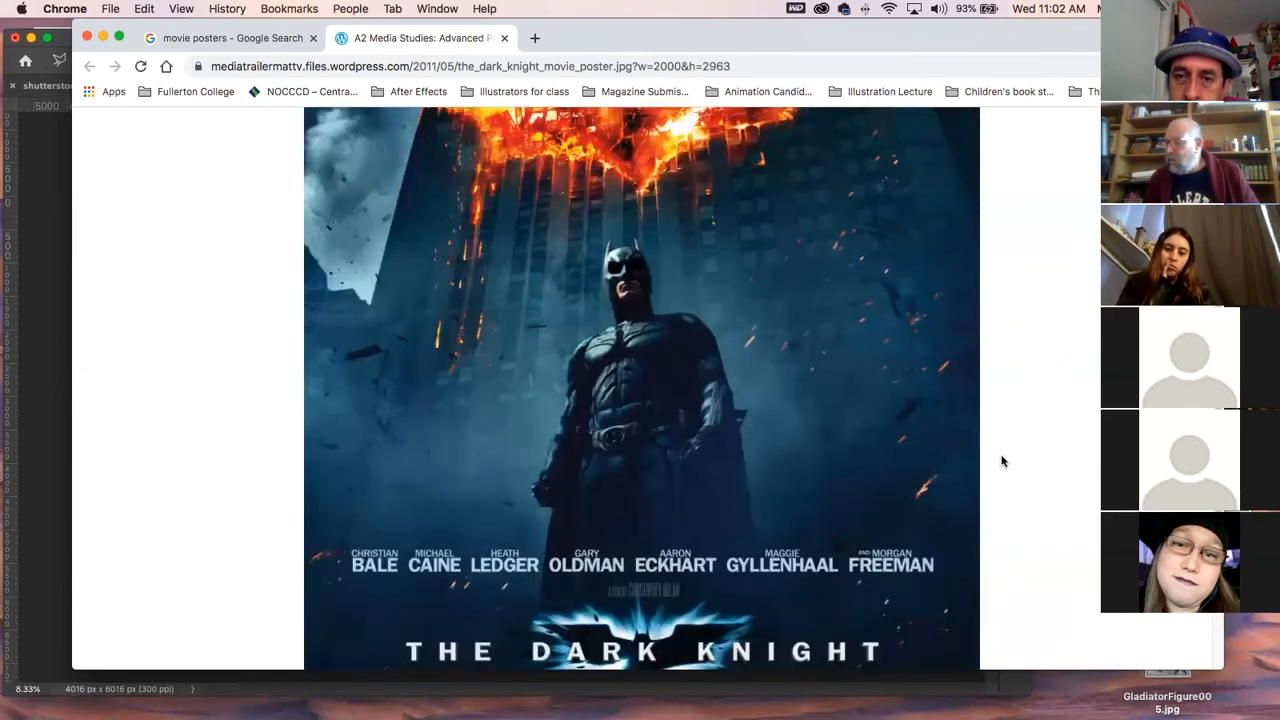
scroll(1002, 461, up, 6)
scroll(966, 414, up, 1)
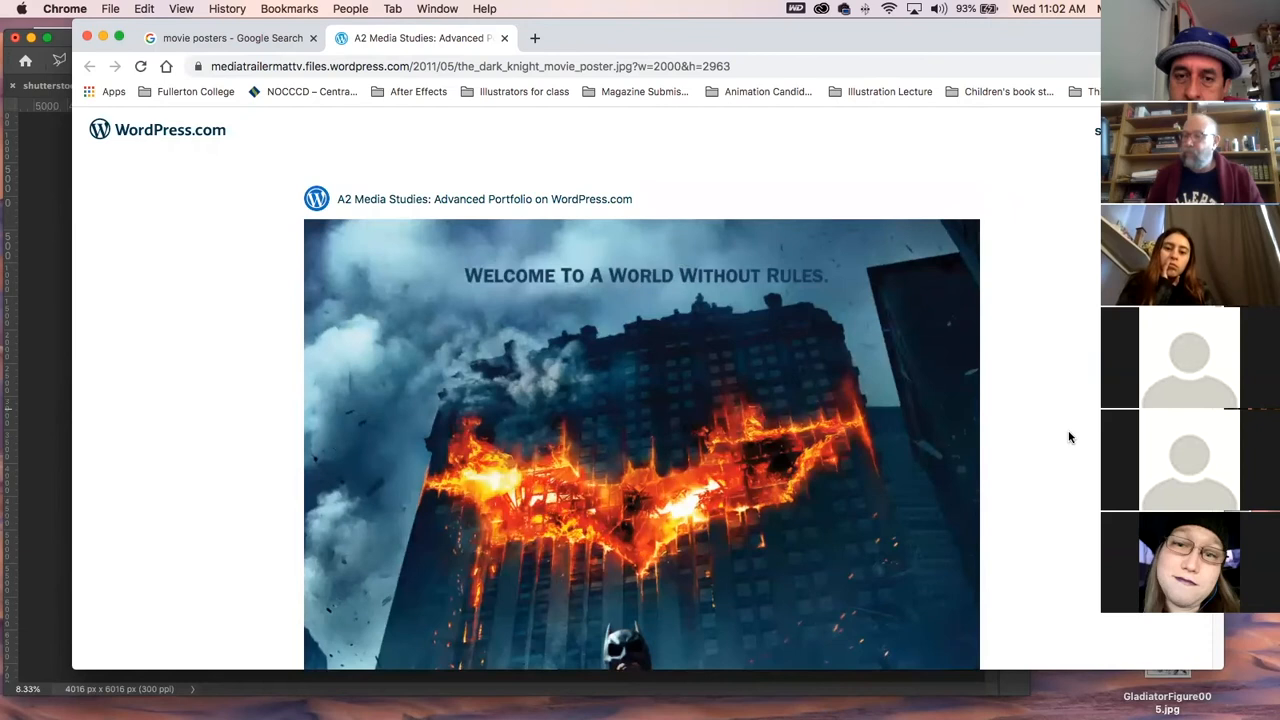
- Switch back to the Western poster in Photoshop and collapse the open swatches
key(super+Tab)
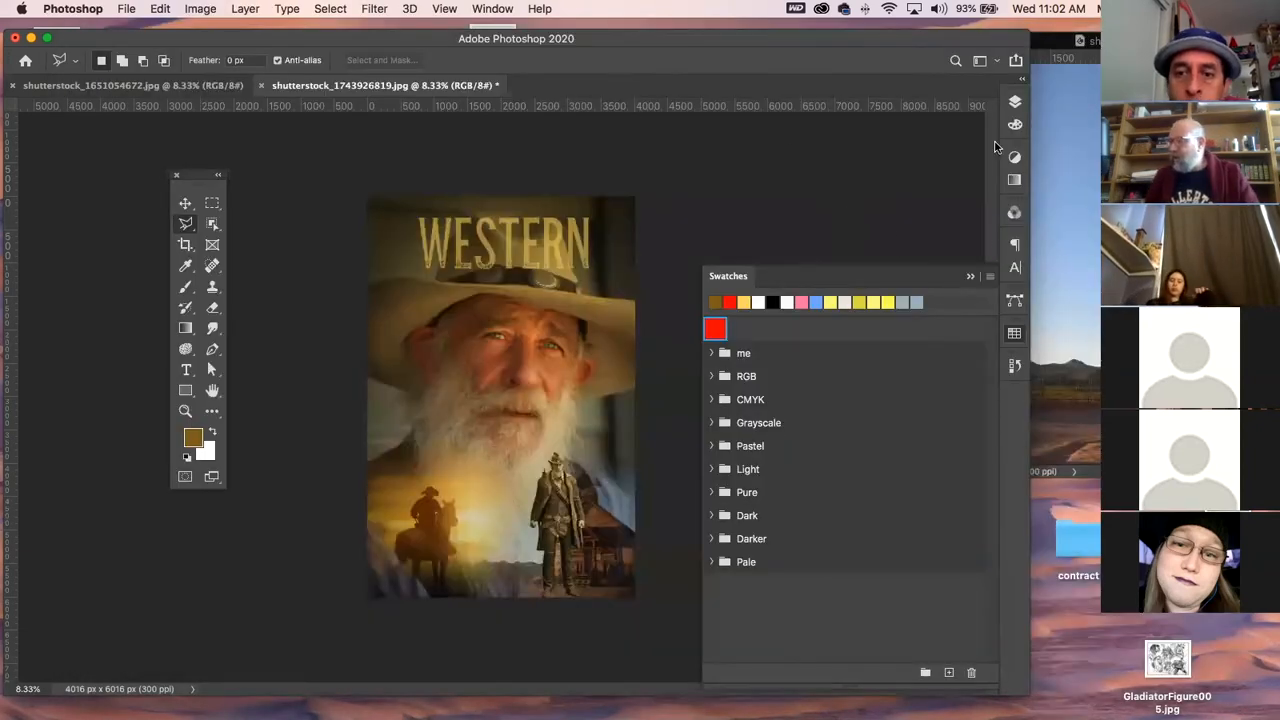
click(1014, 104)
click(1014, 106)
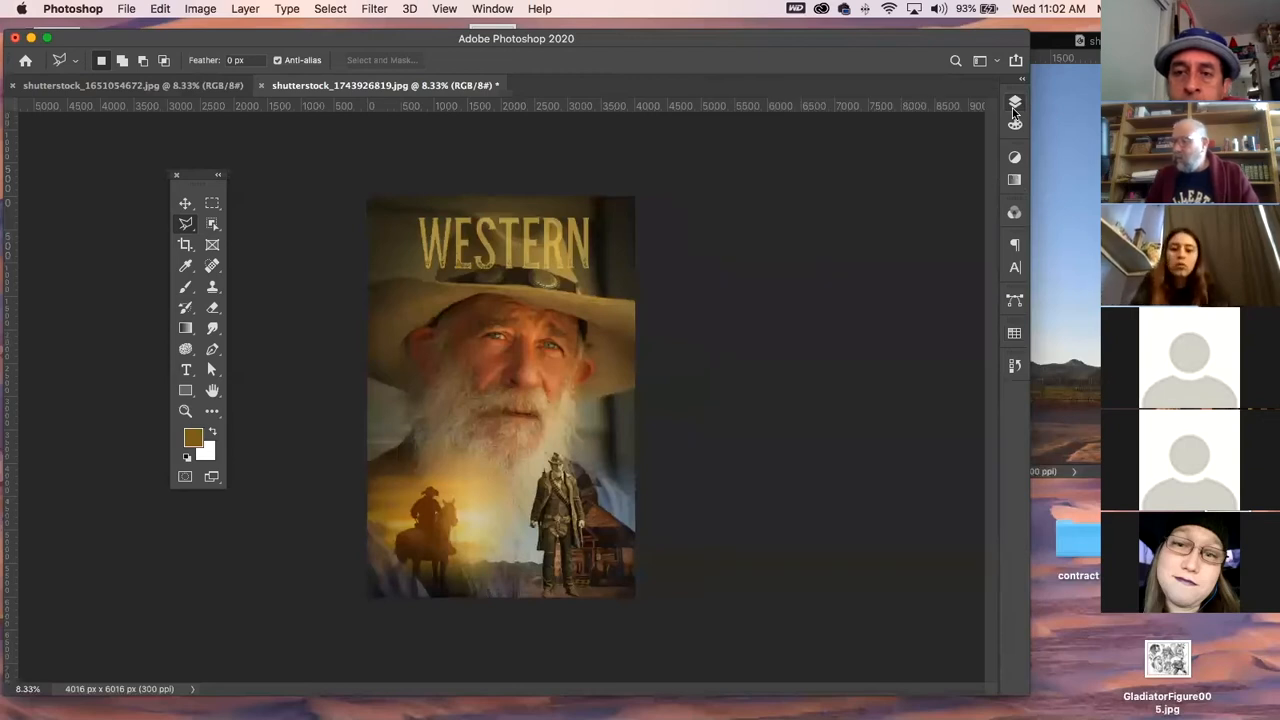
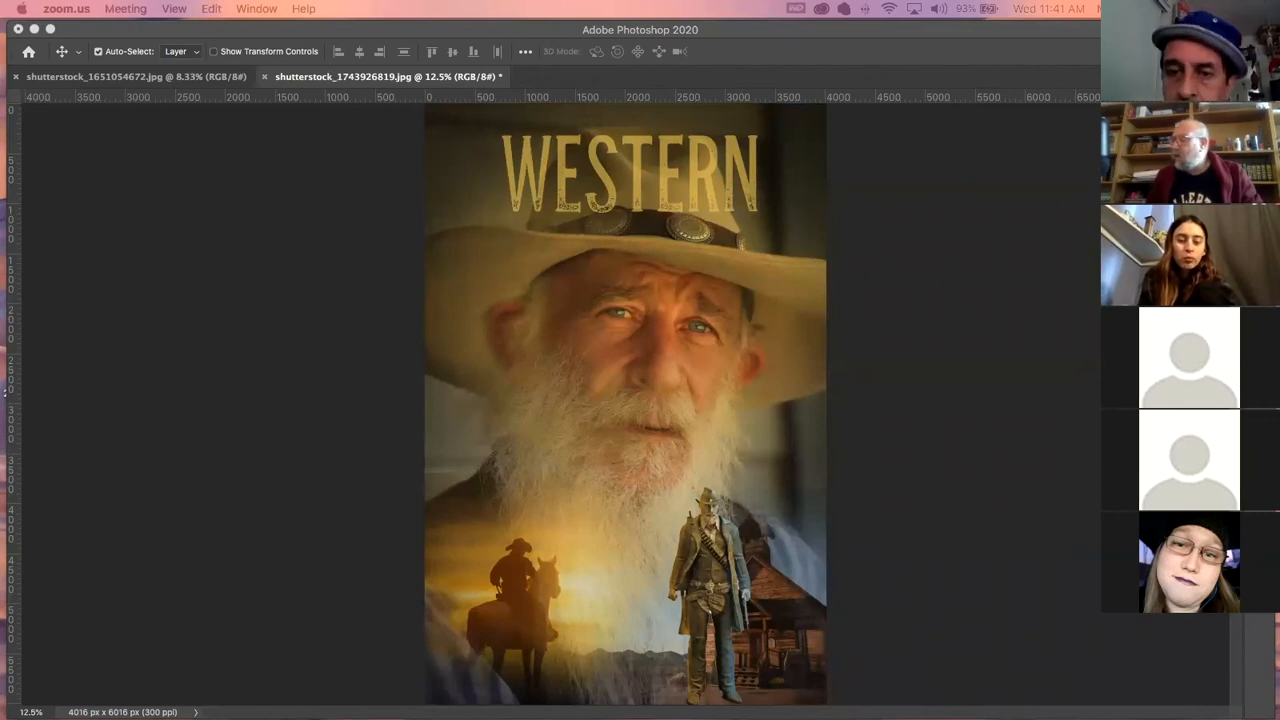
key(super+Tab)
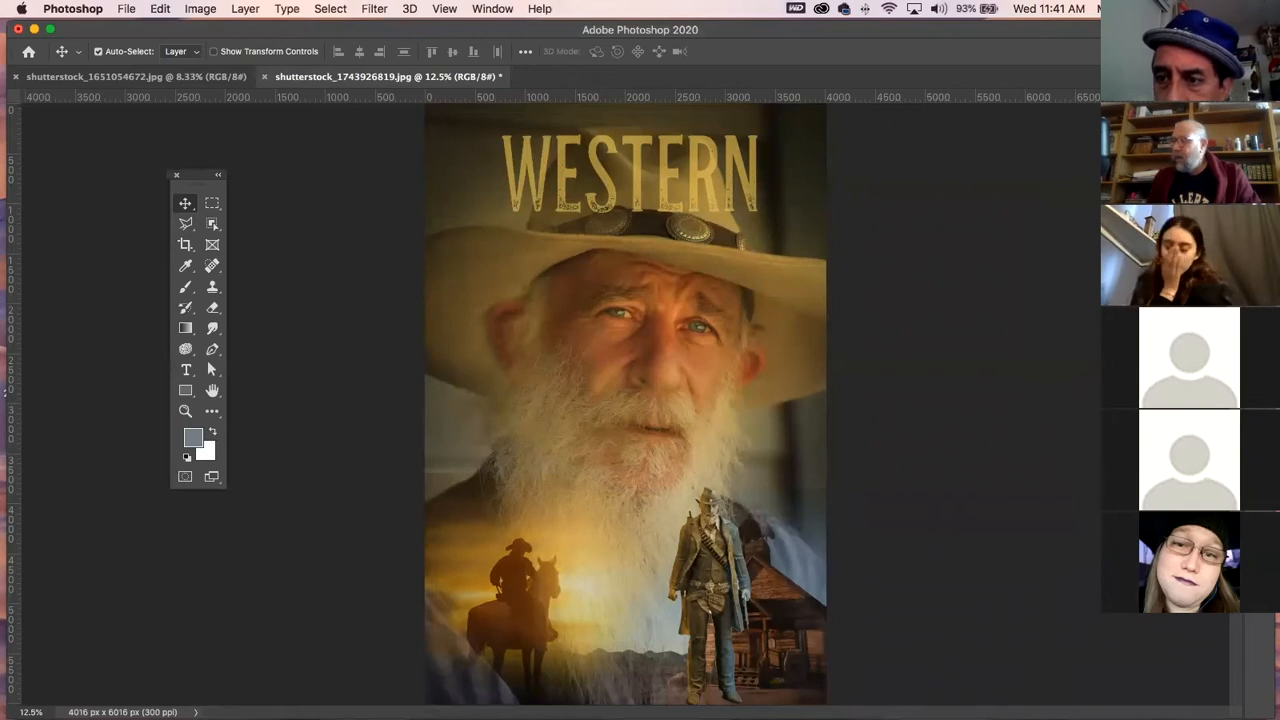
click(185, 330)
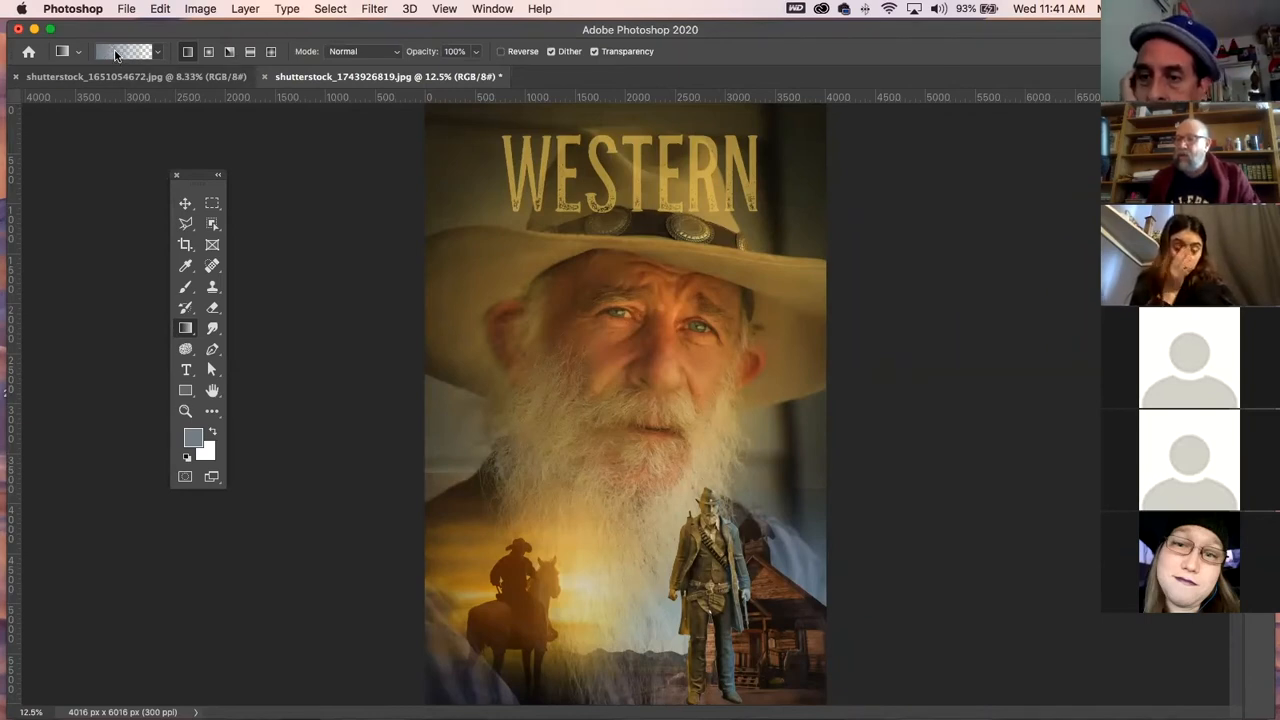
click(185, 203)
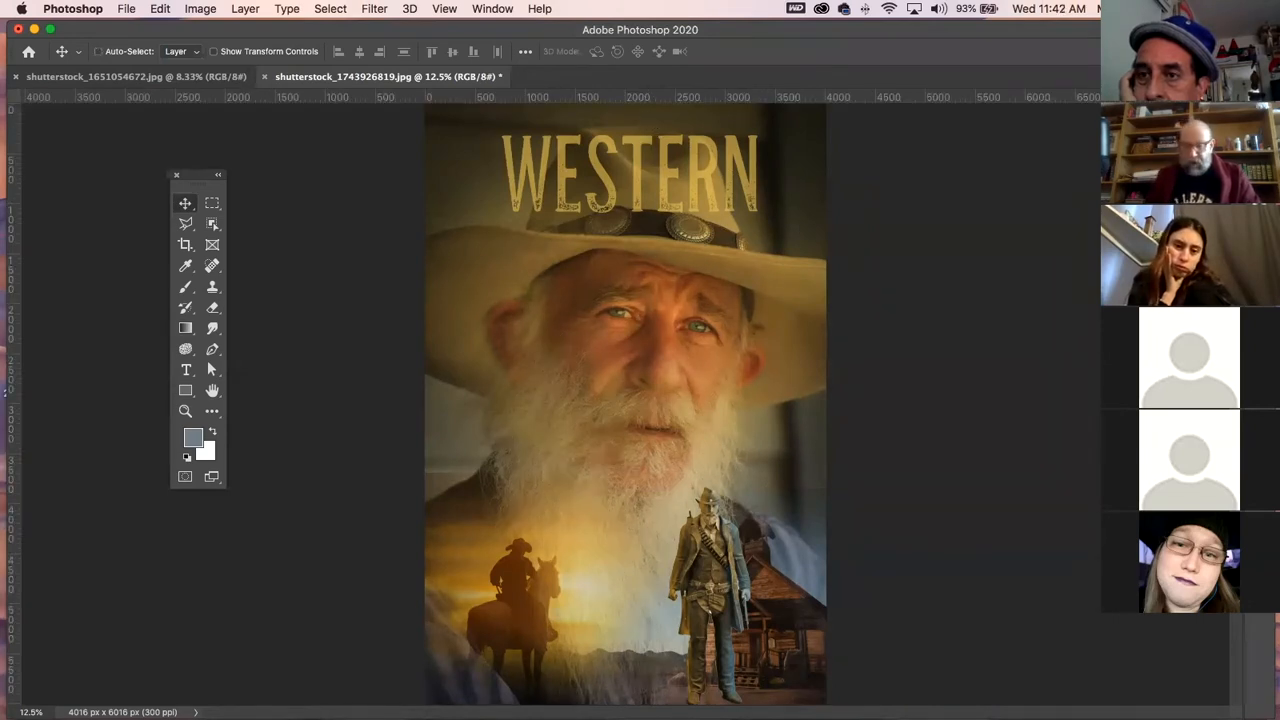
key(super+minus)
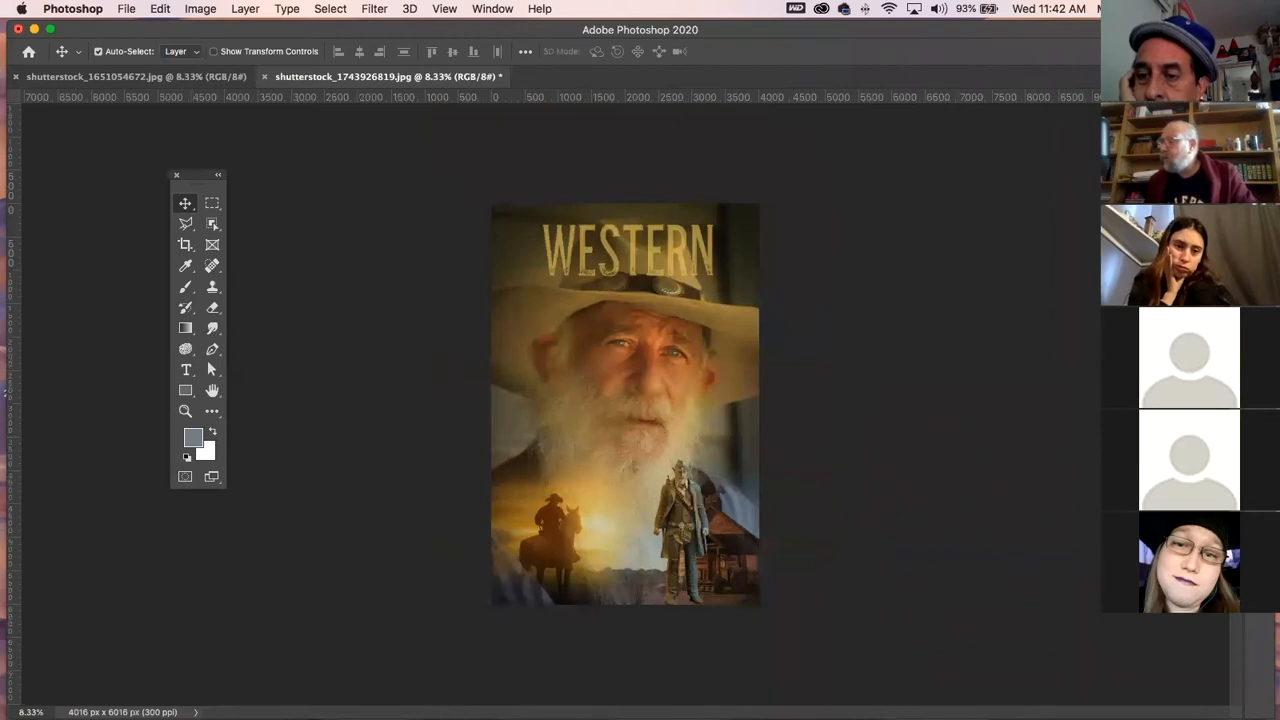
- Pick the blue swatch from the "me" group and soften it to a medium violet-blue foreground colour in the Color Picker
click(1257, 300)
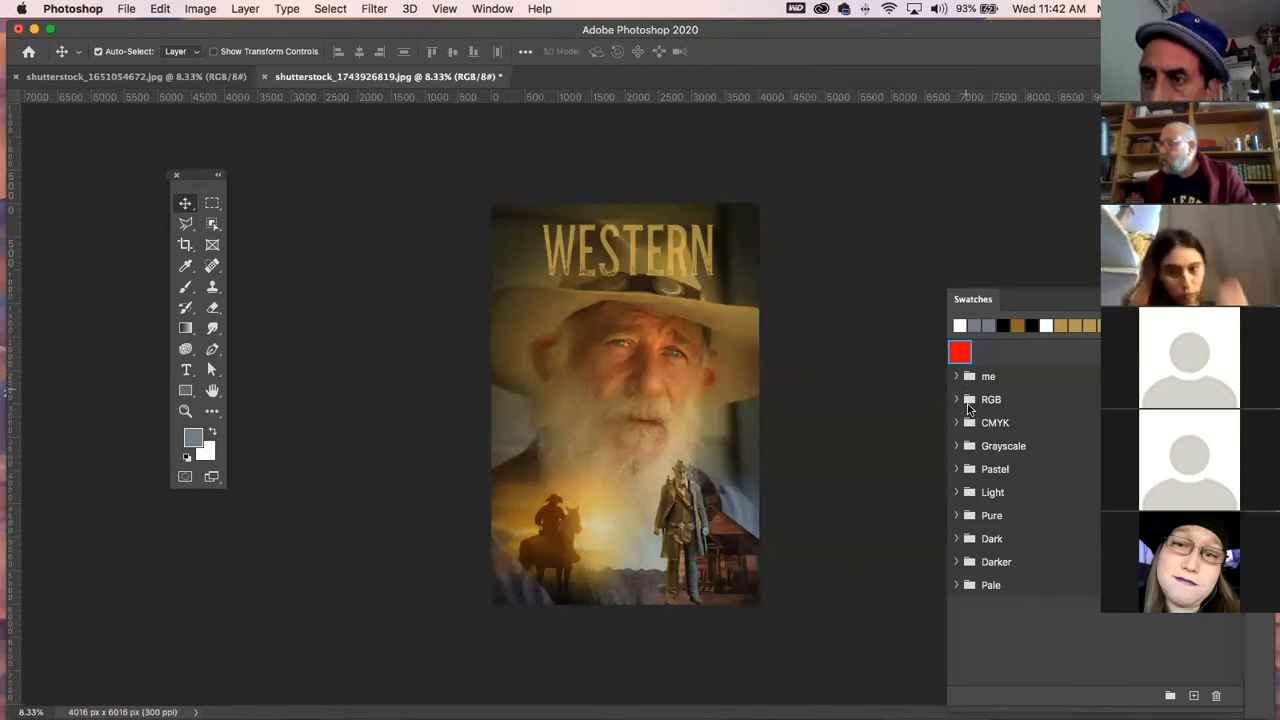
click(955, 376)
click(975, 399)
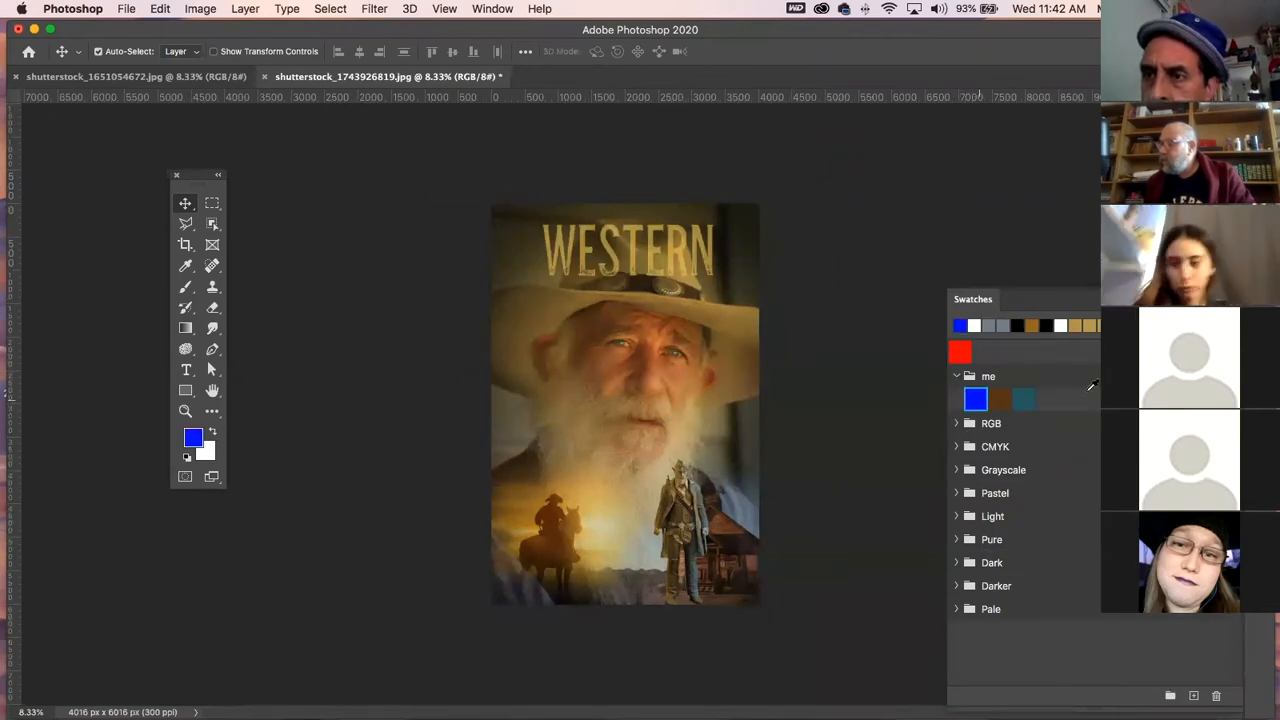
click(193, 437)
click(950, 260)
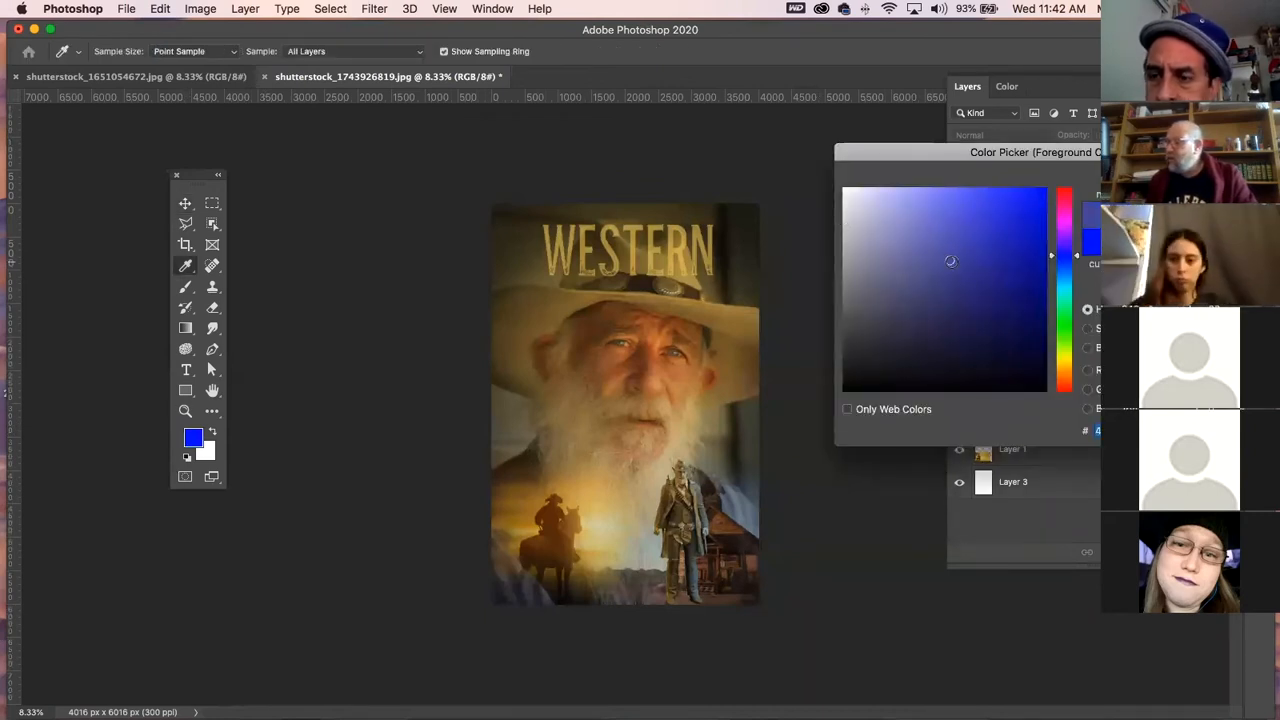
click(953, 224)
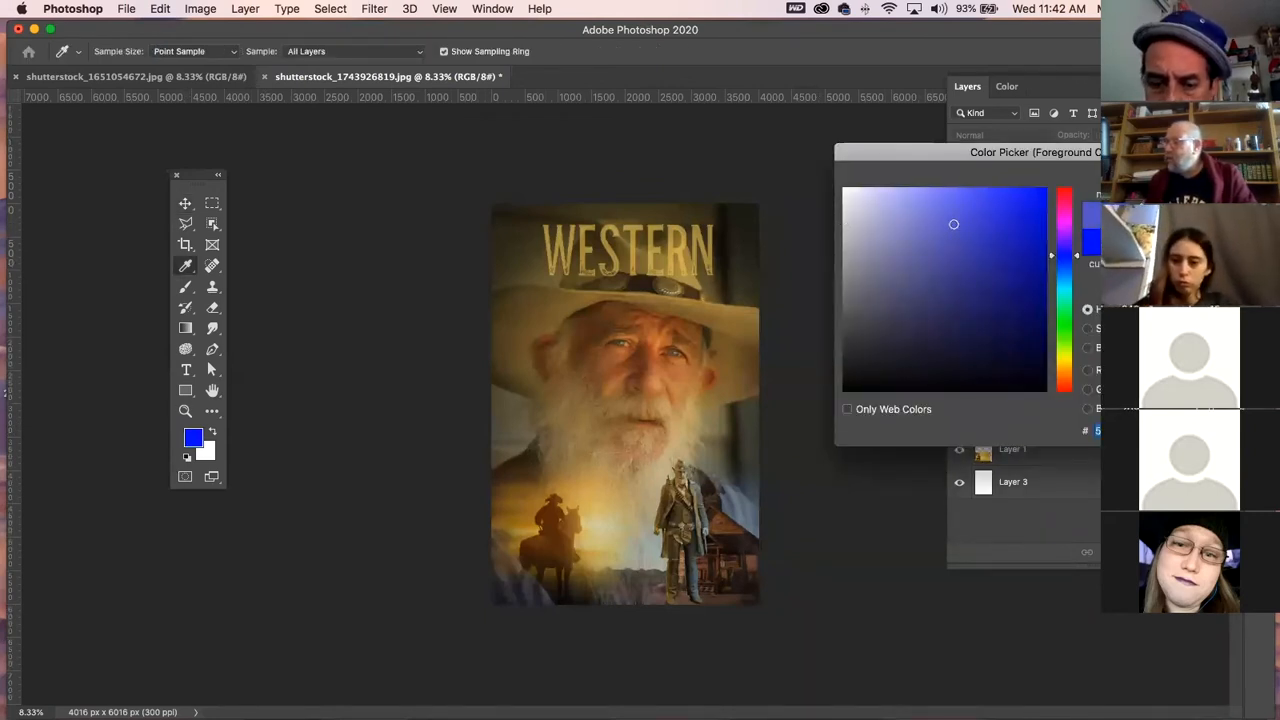
key(Return)
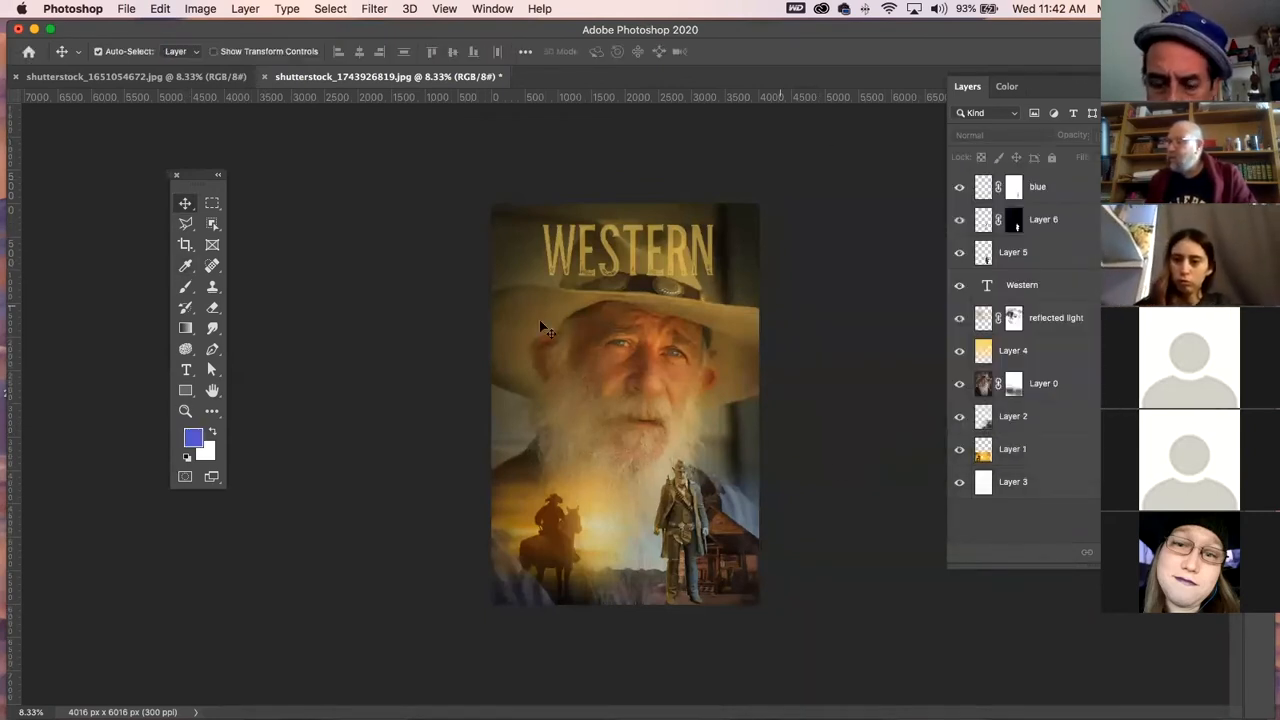
- Activate the Gradient tool and add a new empty layer above the "blue" layer
click(185, 333)
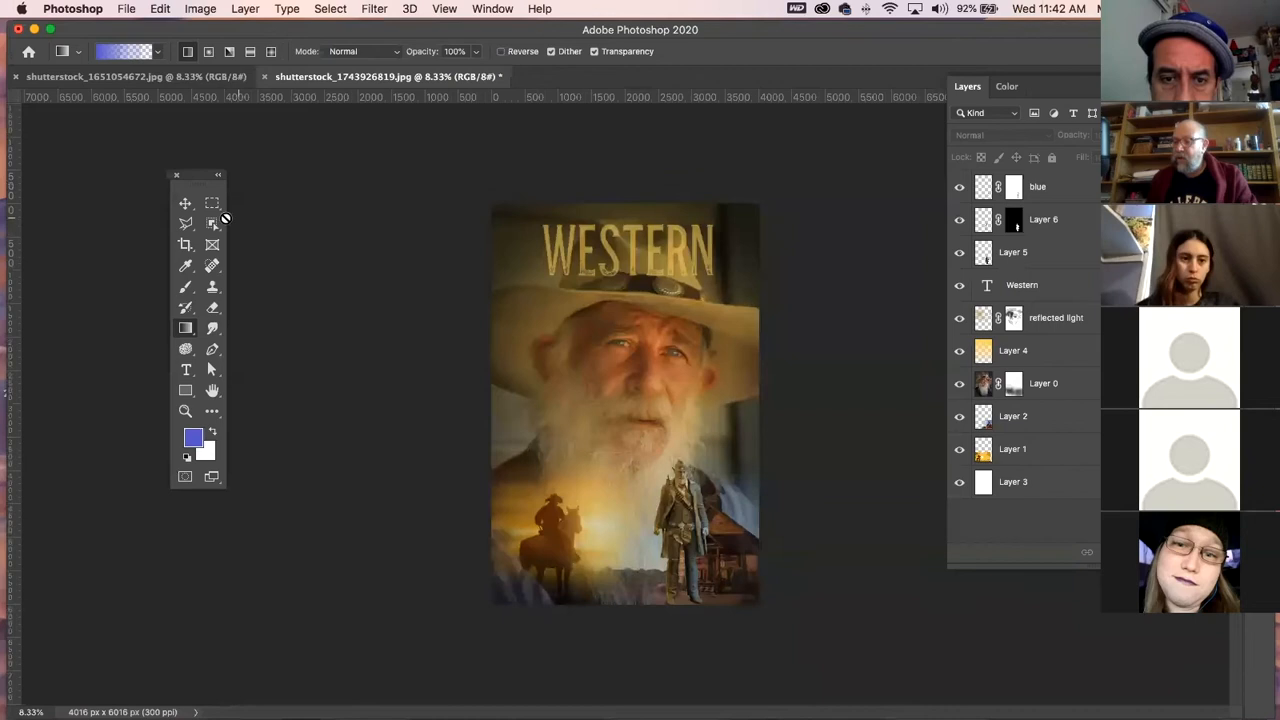
click(1084, 196)
click(1201, 551)
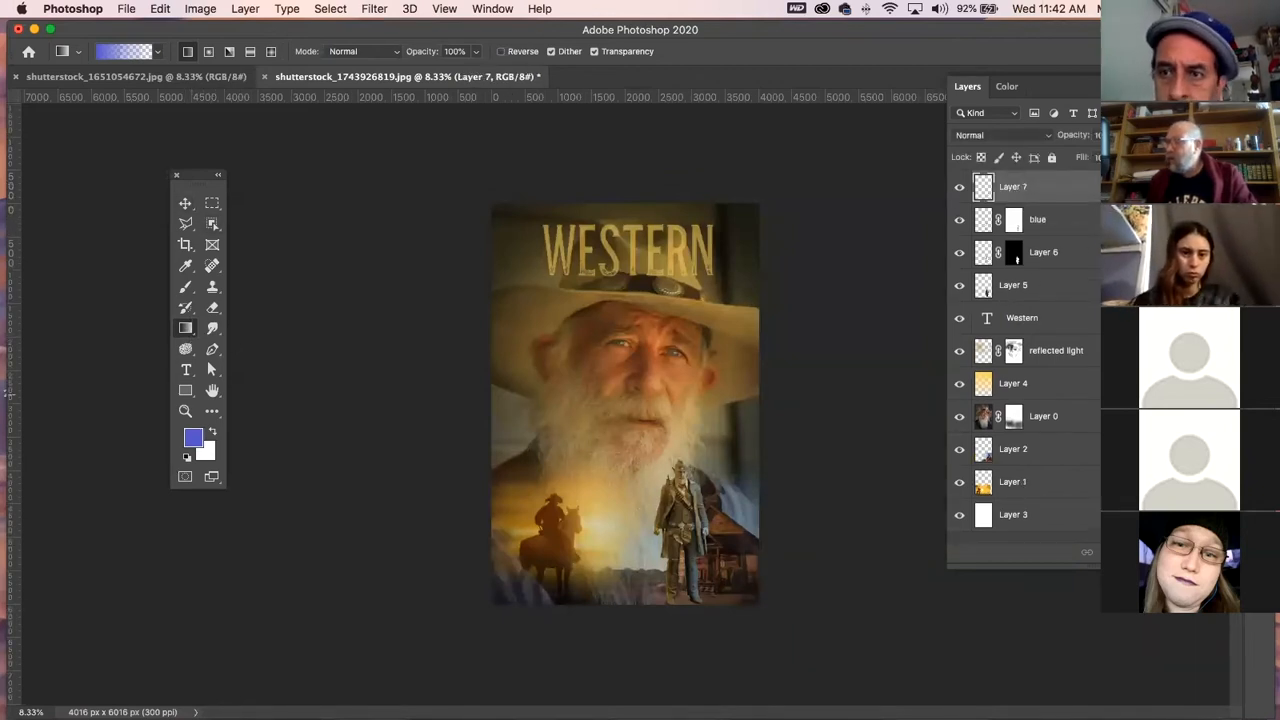
- Try a linear violet-blue to transparent gradient down the poster on the new layer and undo it
key(F7)
drag(896, 35, 755, 35)
drag(484, 186, 488, 558)
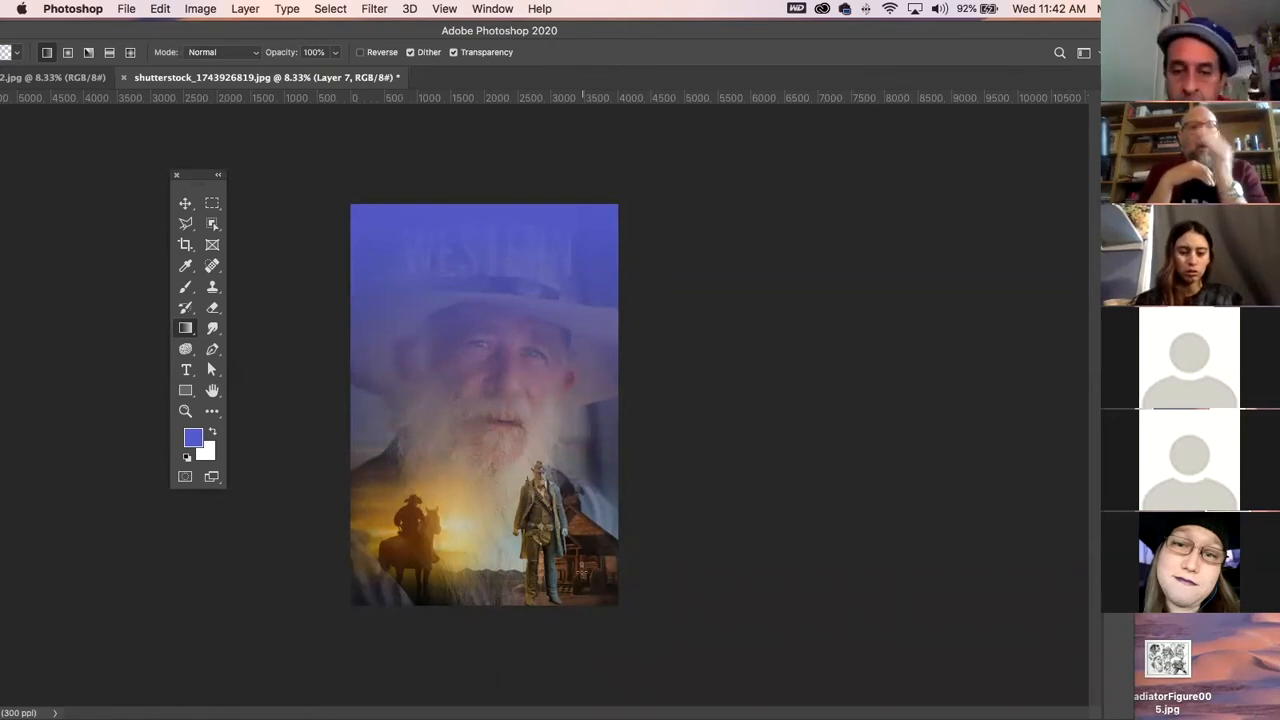
key(super+z)
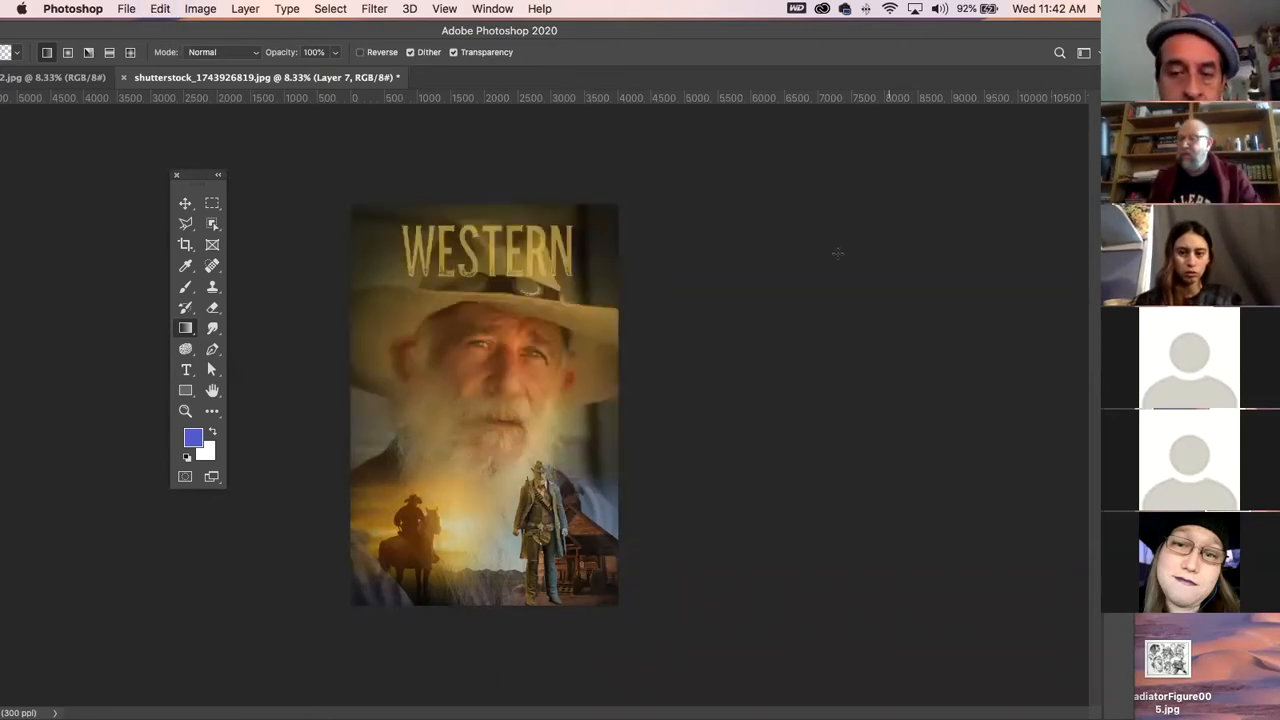
double_click(267, 35)
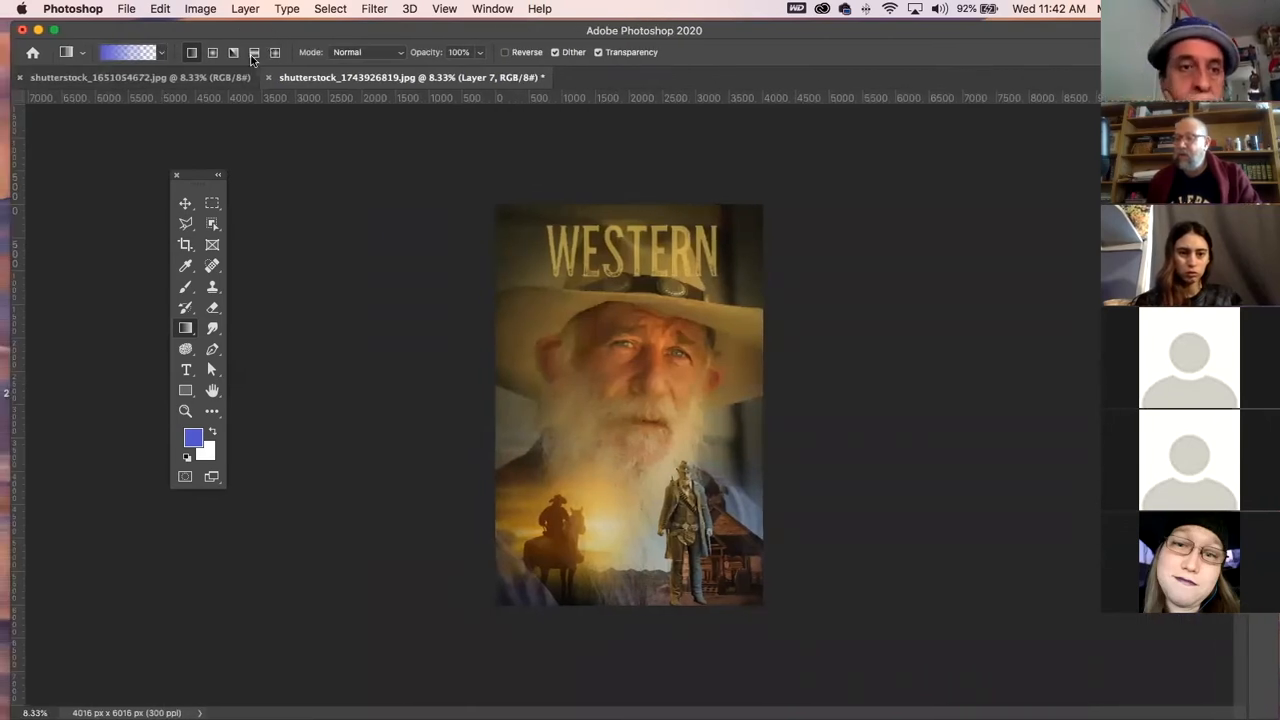
- Try a linear black-to-white gradient from the Basics presets, running from above the poster to below it
click(161, 52)
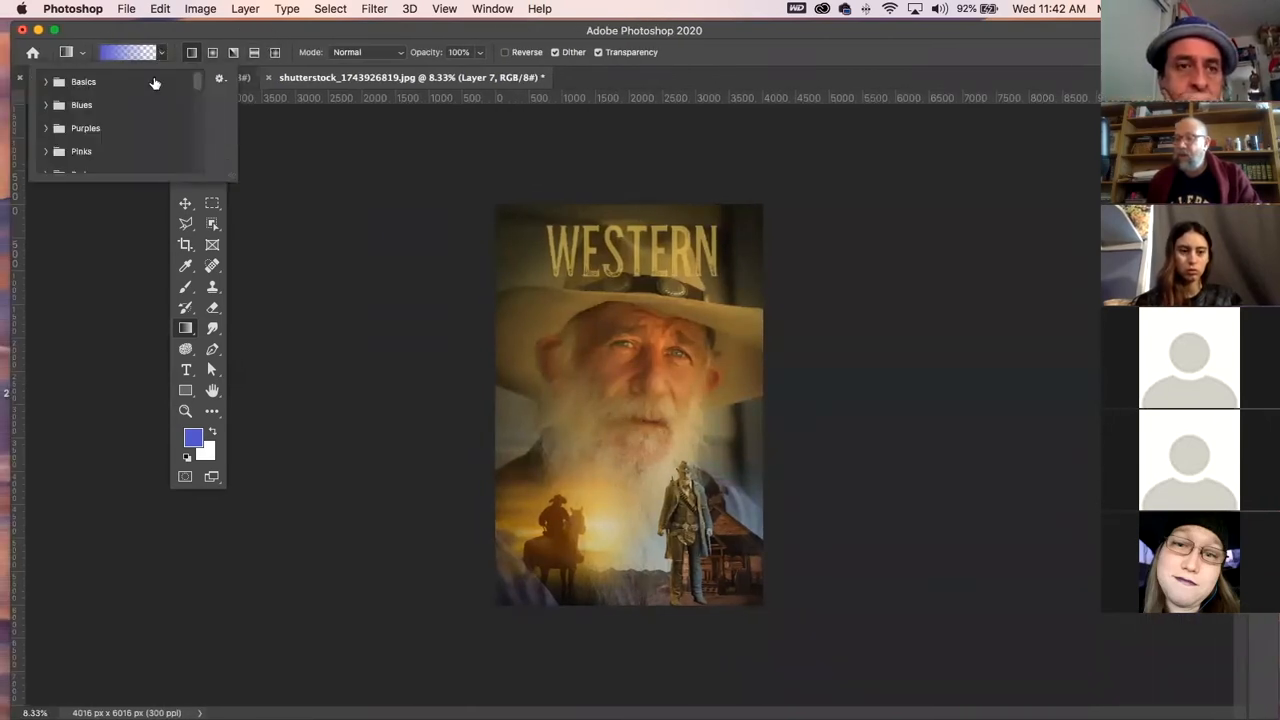
click(45, 82)
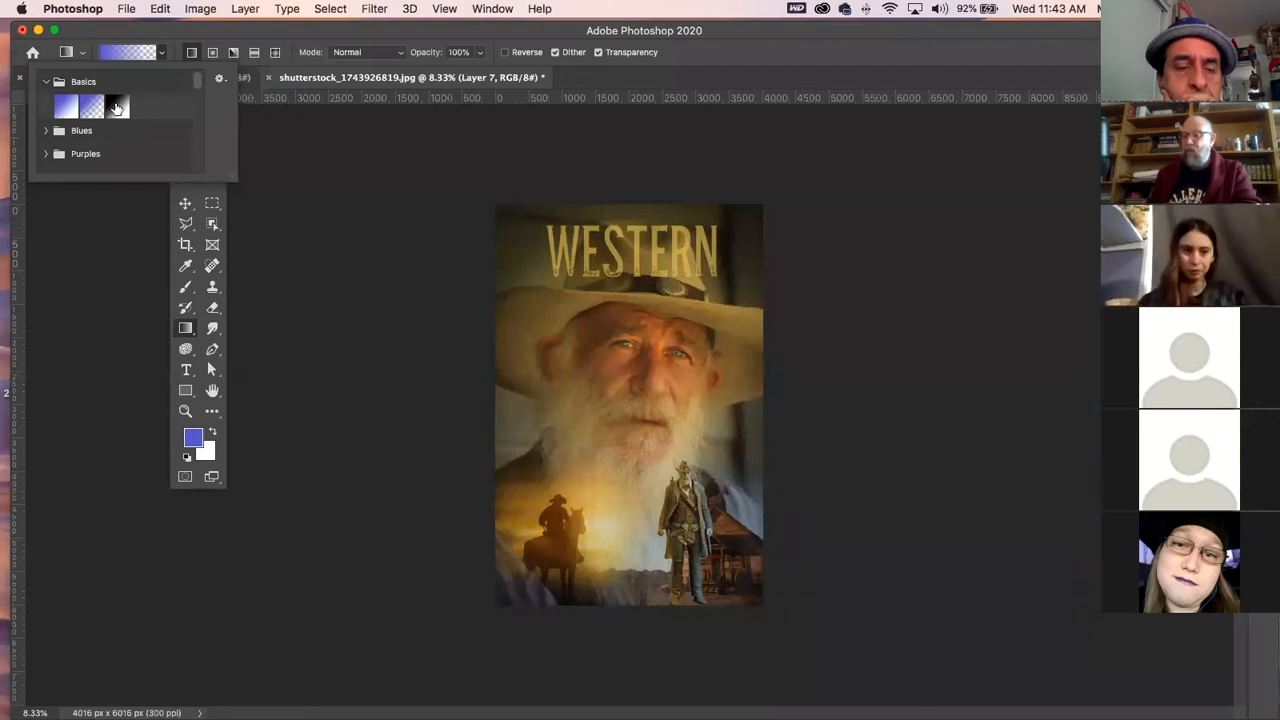
click(117, 107)
click(170, 28)
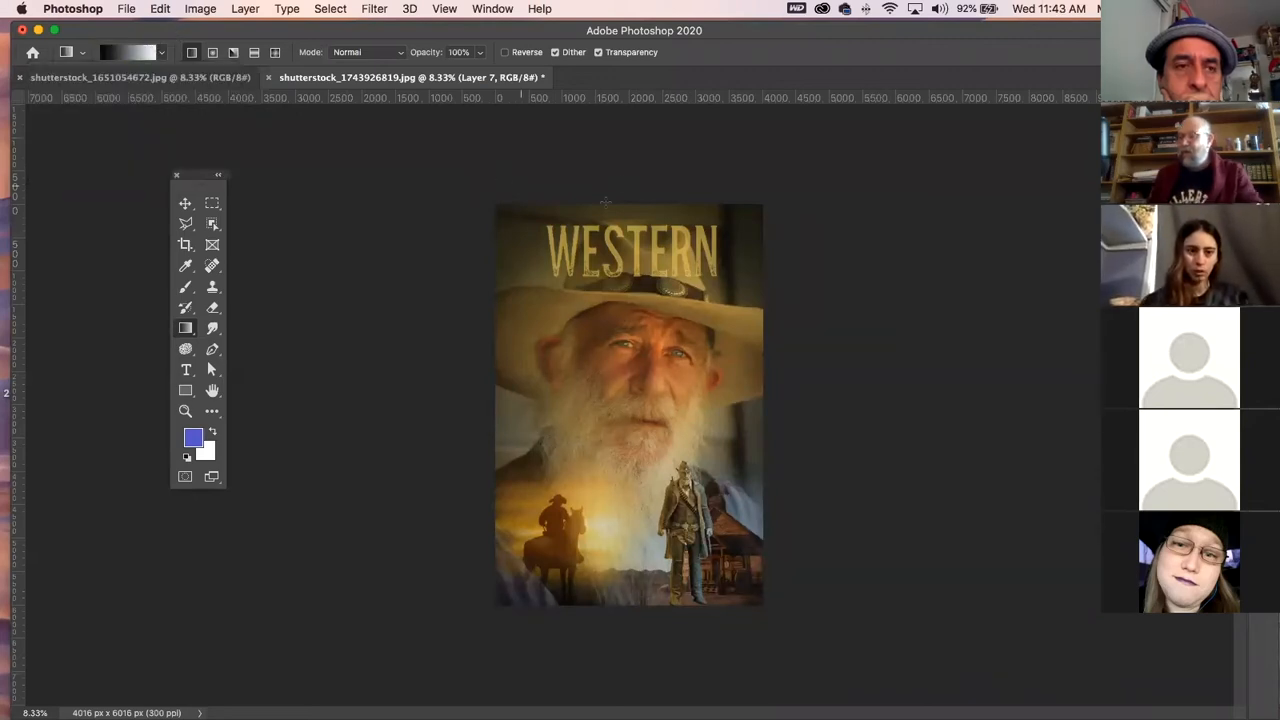
drag(638, 192, 677, 657)
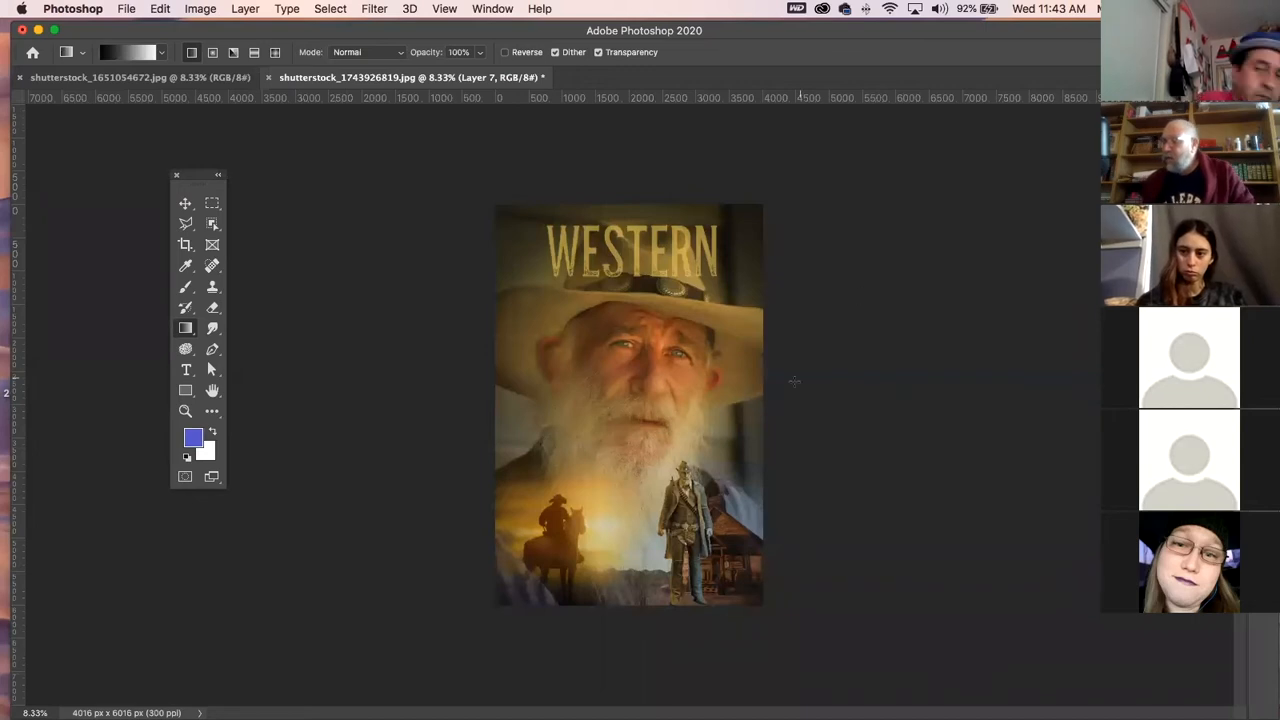
- Copy the selected standing cowboy from shutterstock_1651054672.jpg and paste him into the Western poster, shutterstock_1743926819.jpg
click(185, 203)
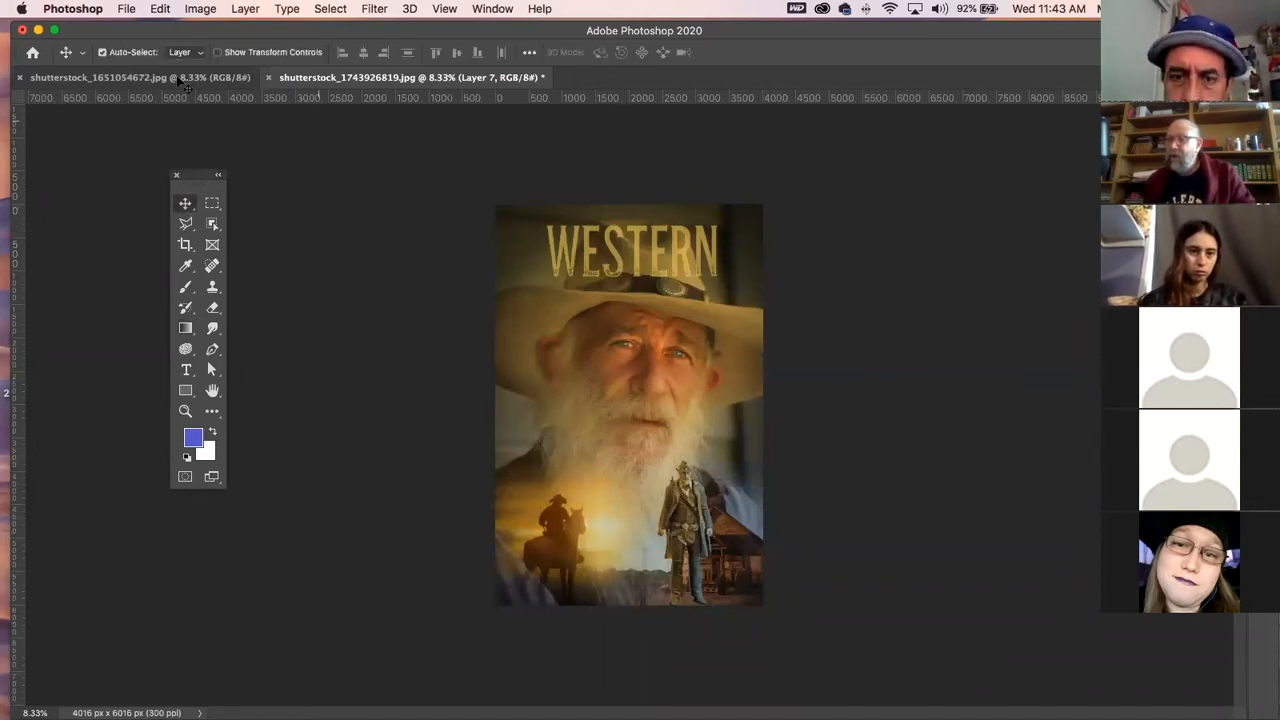
click(137, 76)
key(super+c)
click(340, 78)
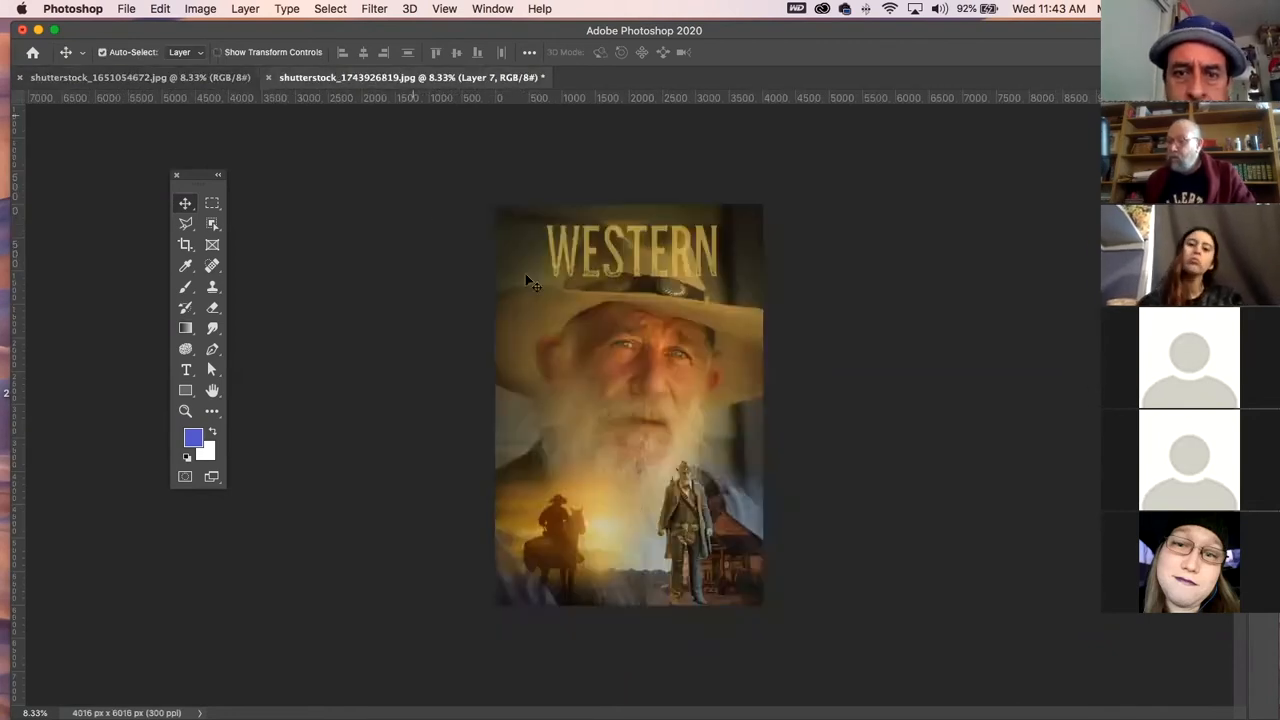
key(super+v)
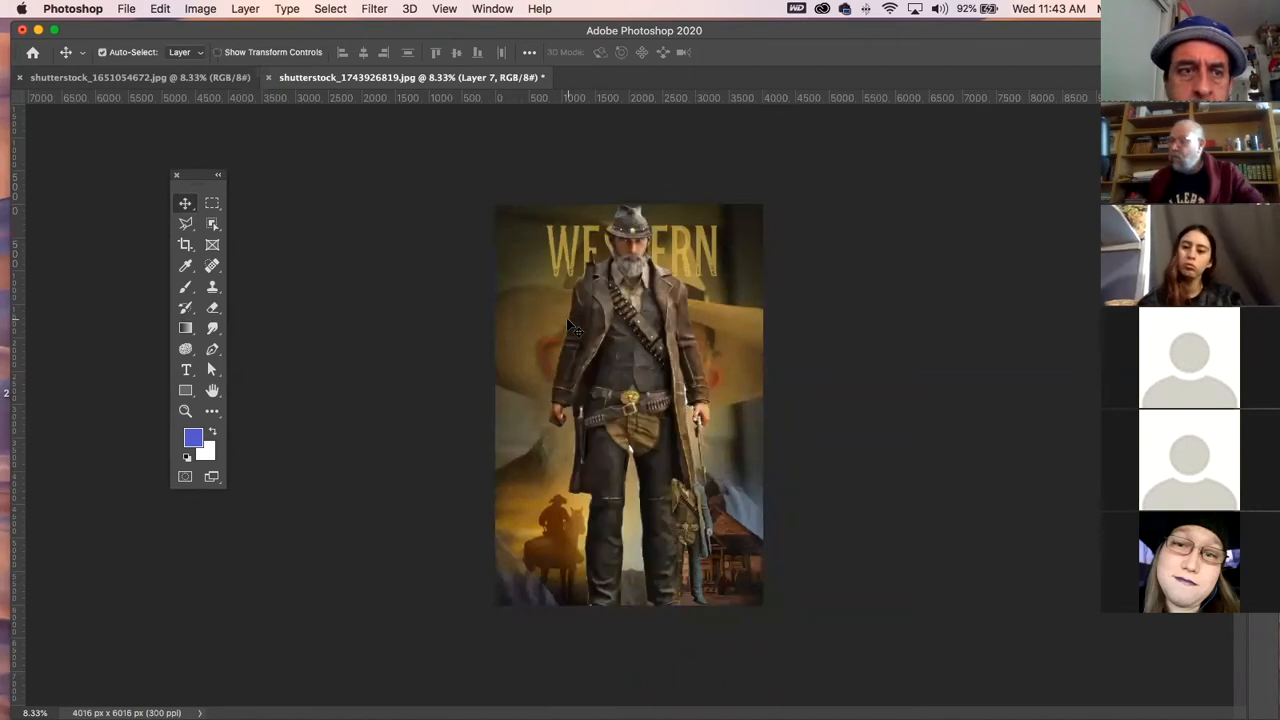
- Scale the pasted cowboy proportionally to about 88.92% so his full figure fits within the poster's height, and deselect the layer
key(super+t)
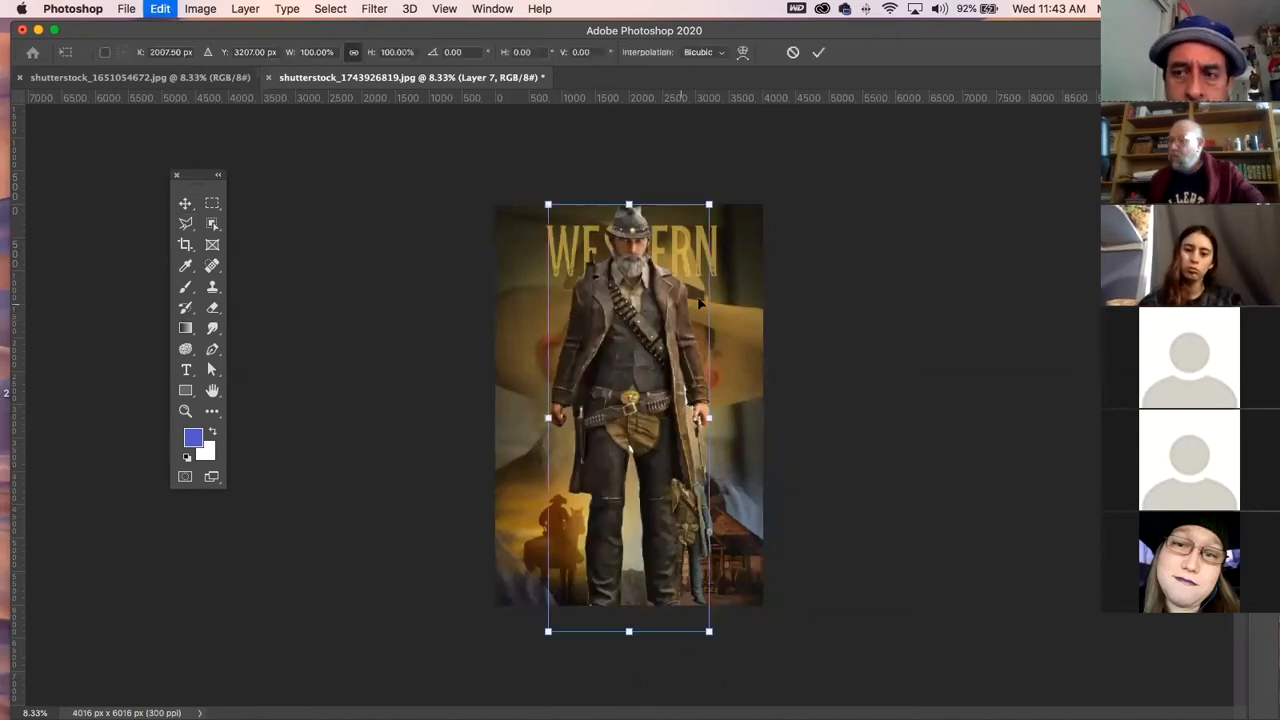
drag(709, 203, 699, 230)
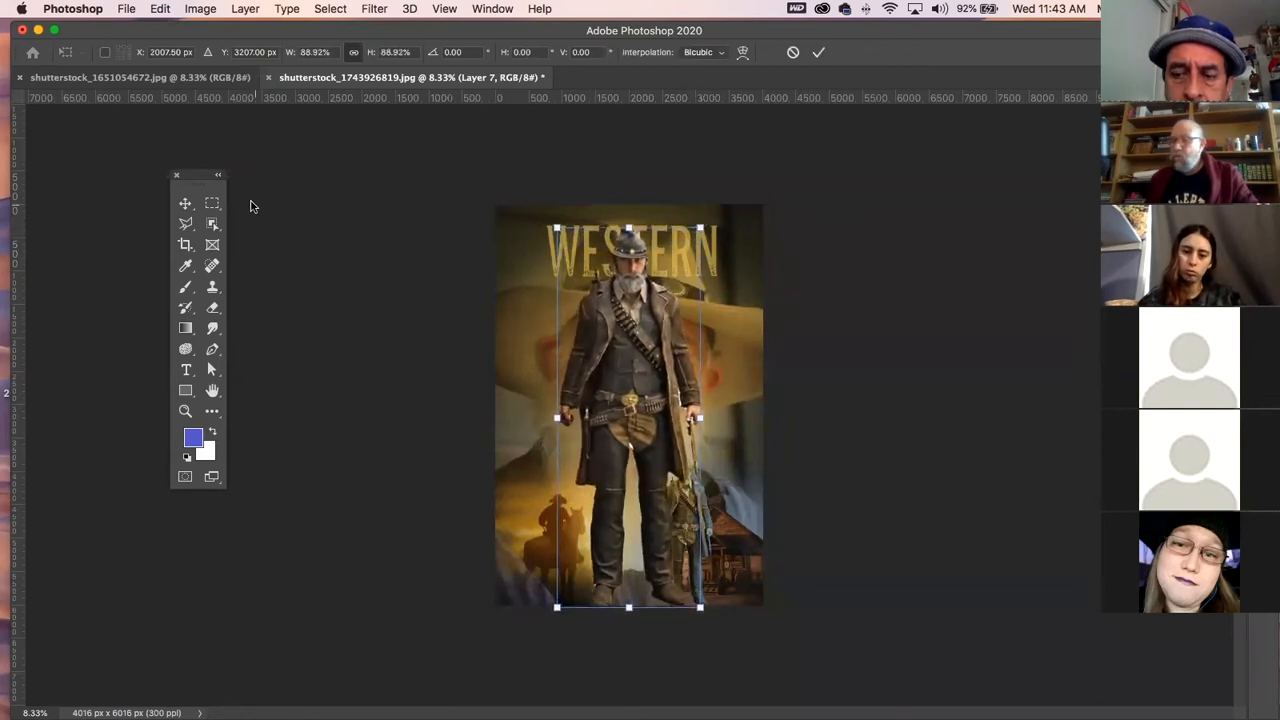
click(184, 203)
click(372, 220)
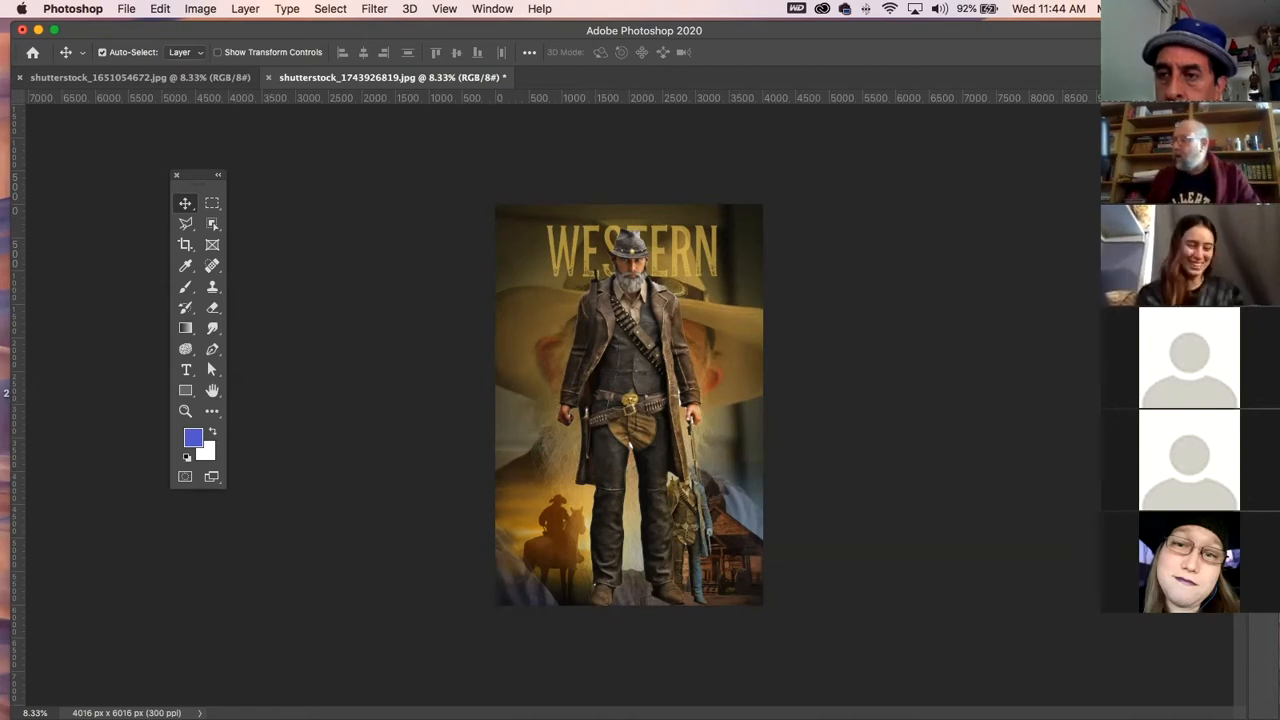
- Show the layer stack and add a blank white layer mask to the standing cowboy's Layer 7
key(F7)
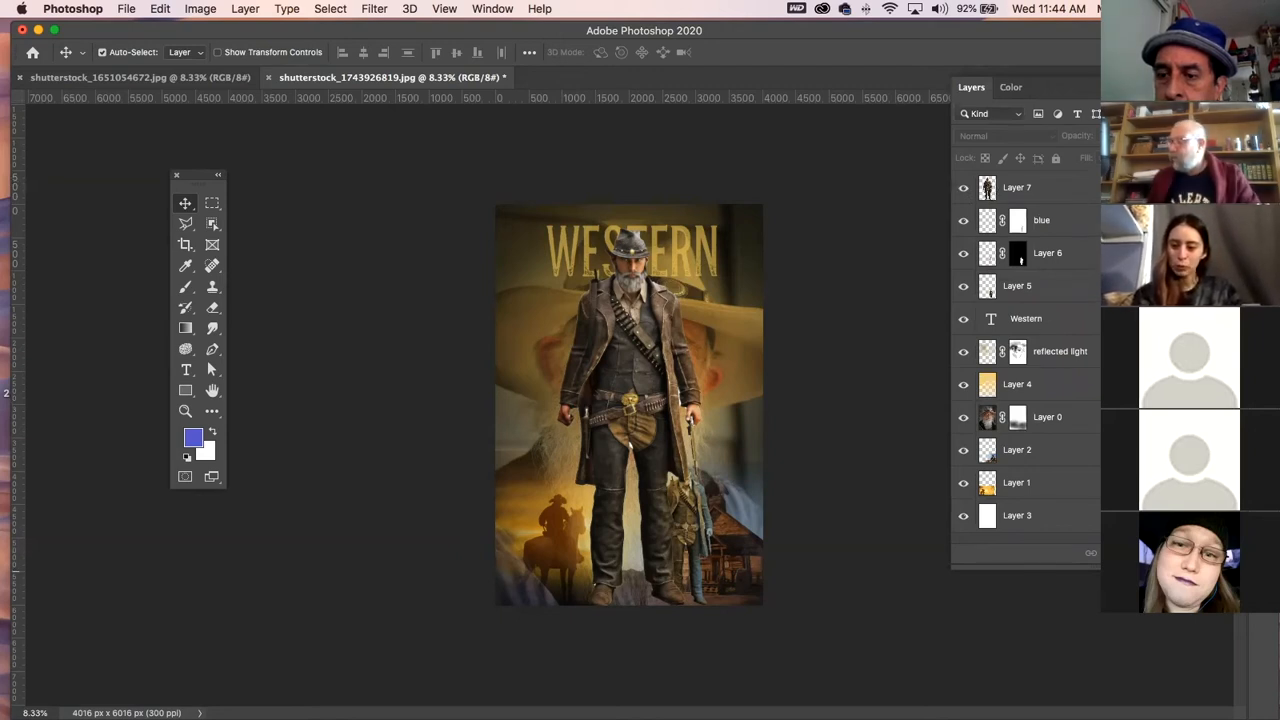
click(1087, 188)
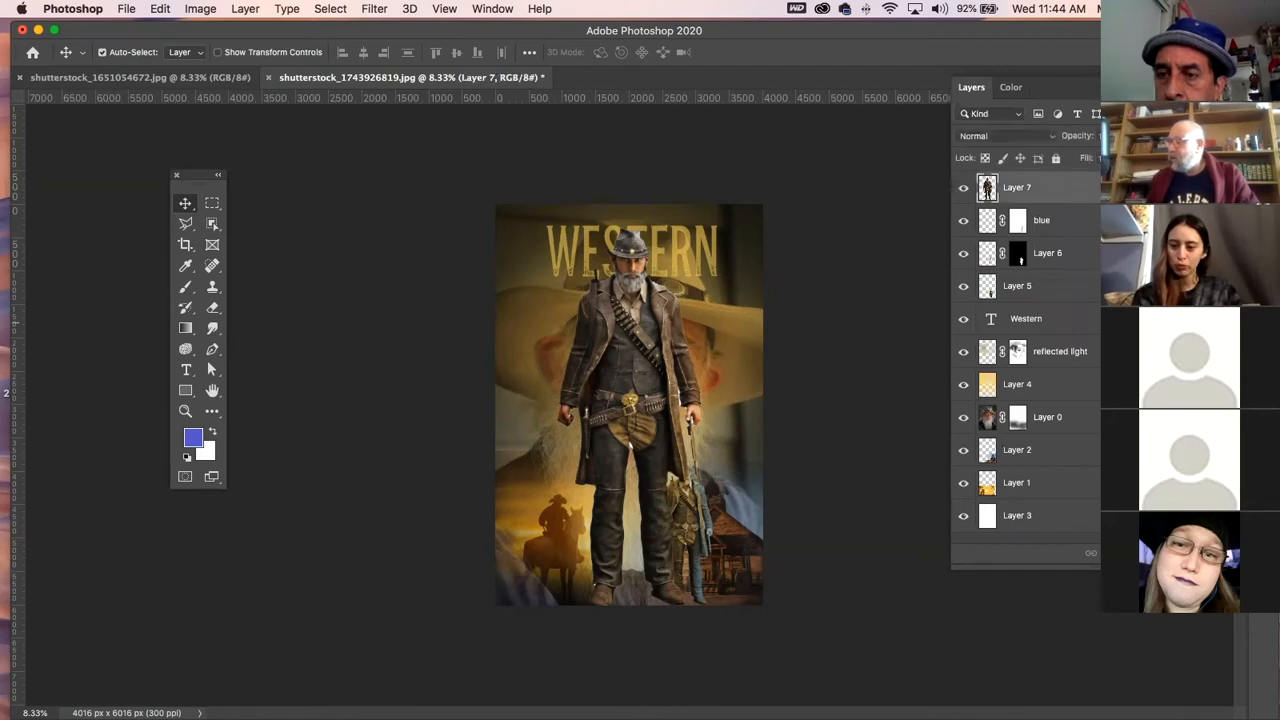
click(1136, 553)
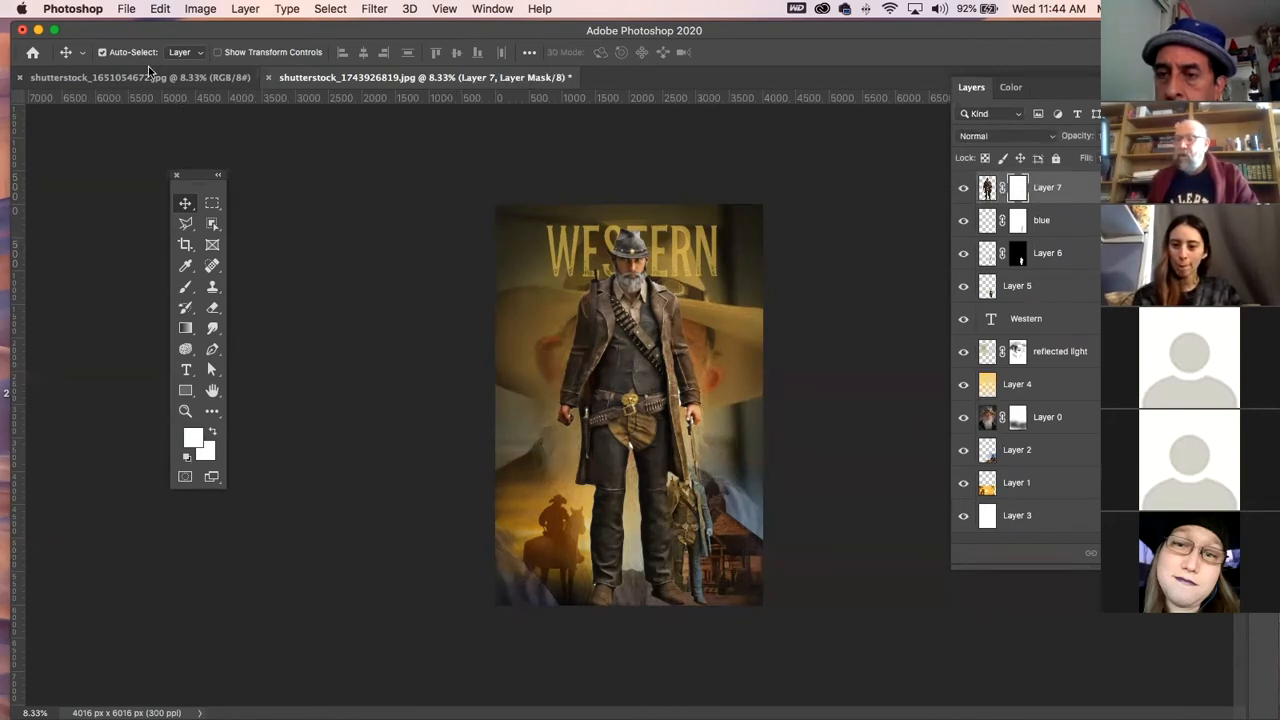
- Try fading out the cowboy's legs with a linear black-to-white gradient on his mask, from the poster's lower edge to chest height, and reselect his layer image
click(186, 331)
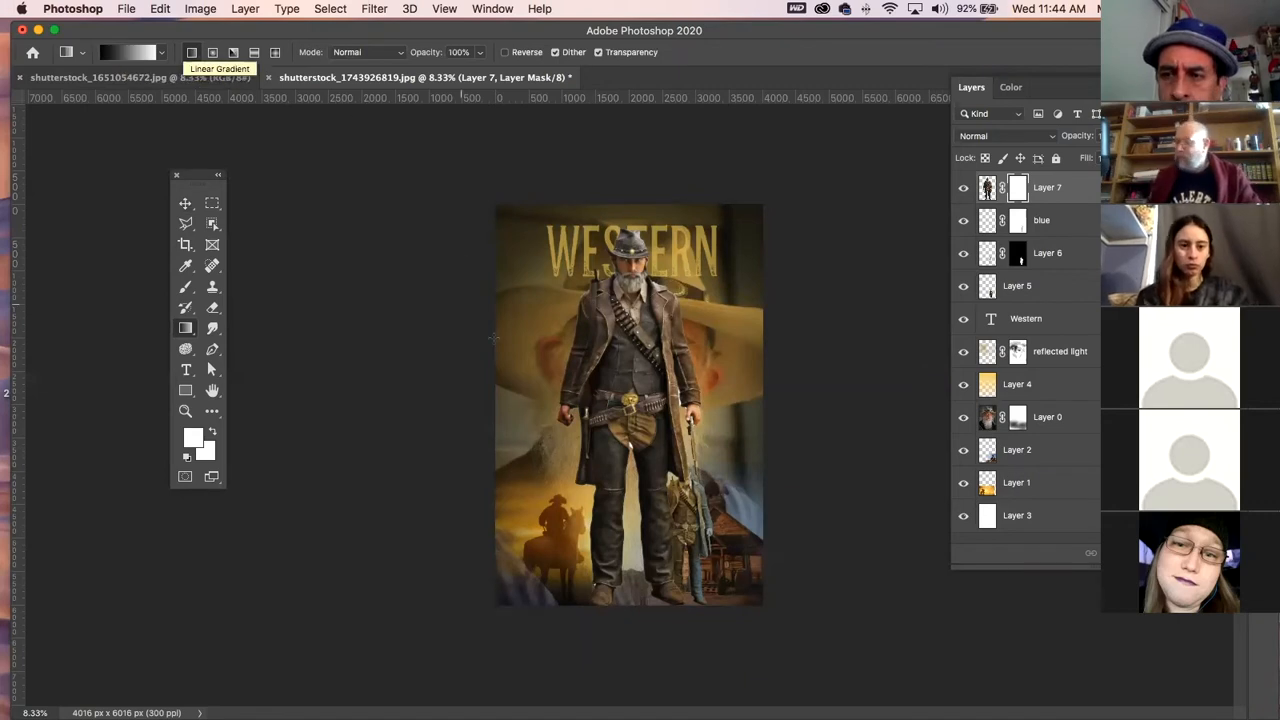
drag(660, 612, 659, 425)
key(super+z)
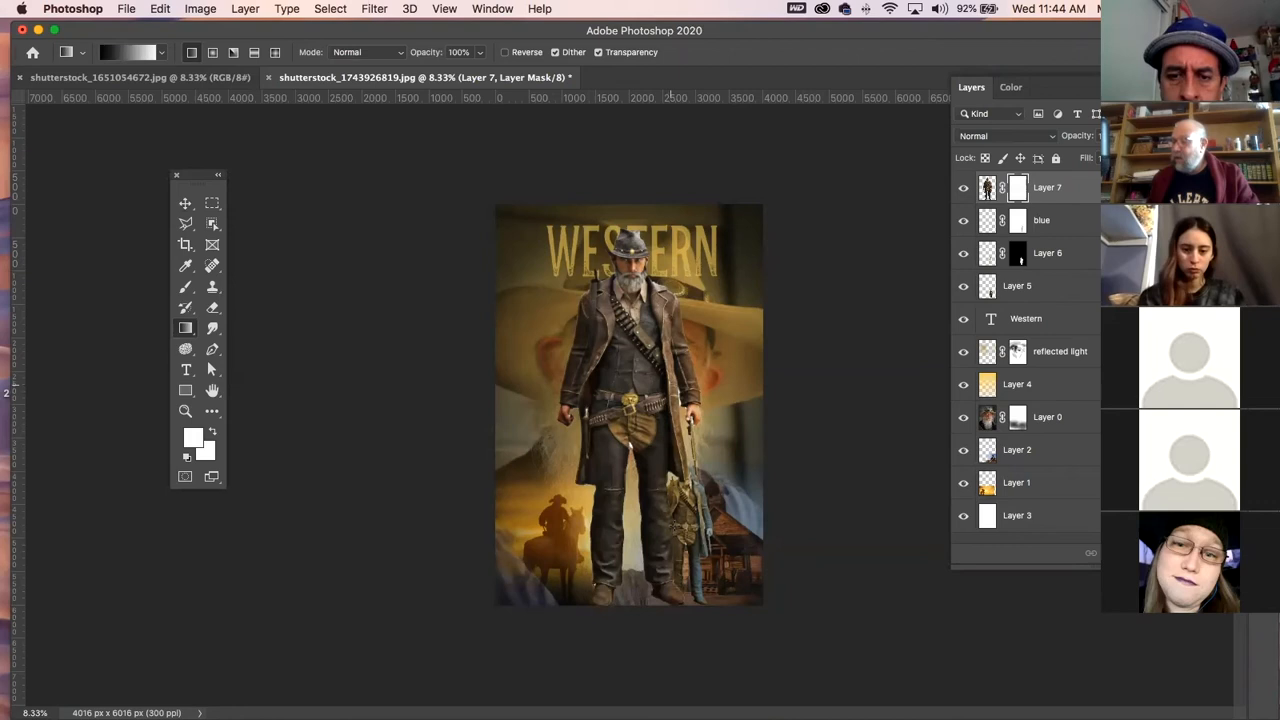
drag(666, 615, 676, 358)
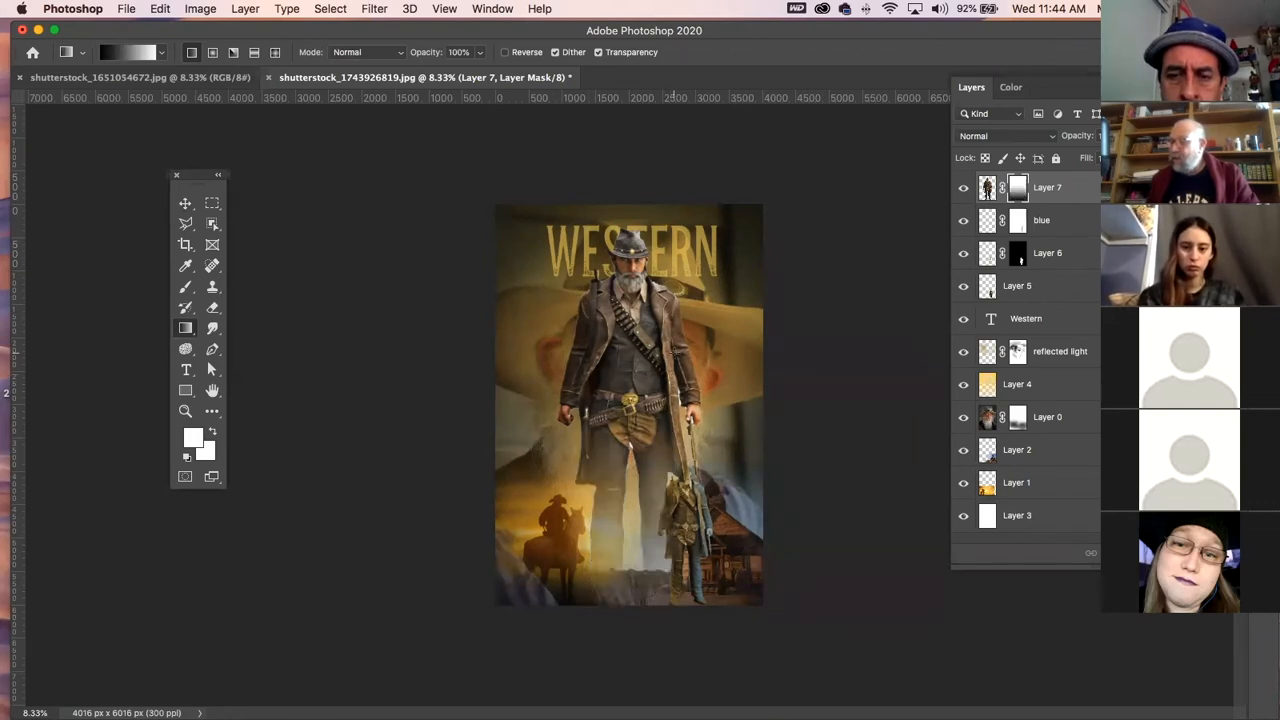
click(185, 203)
click(340, 188)
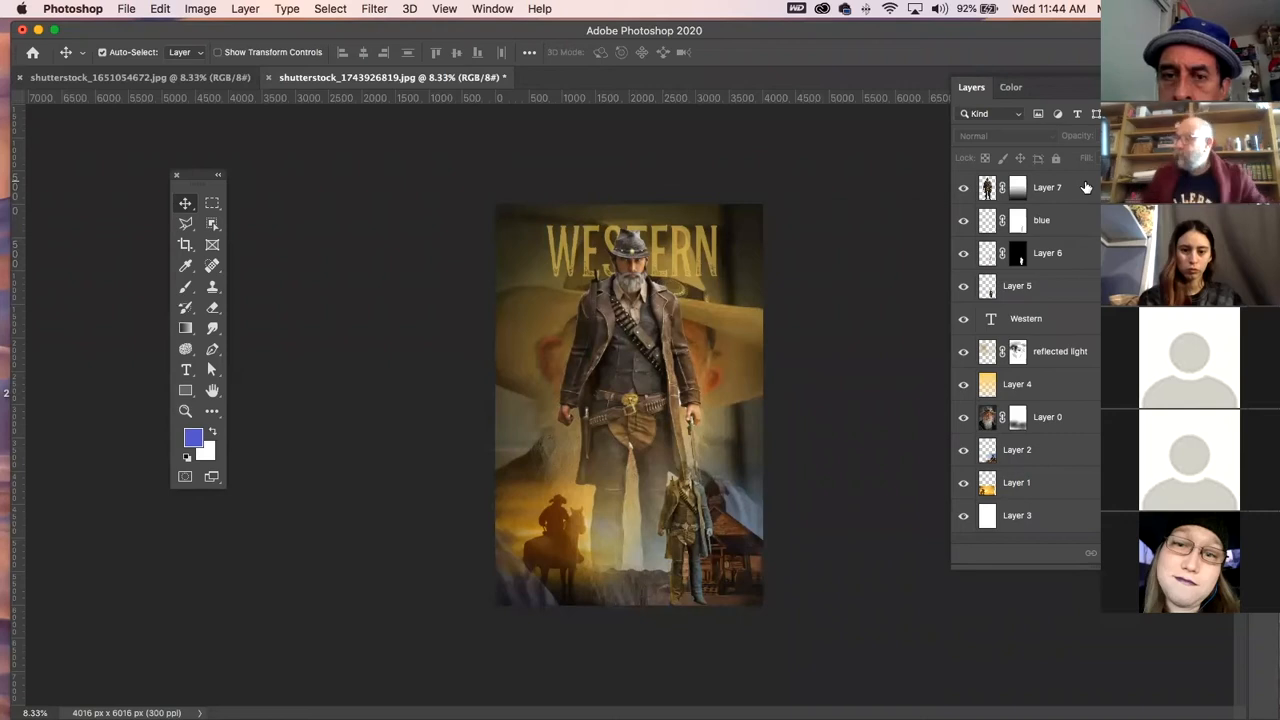
click(986, 193)
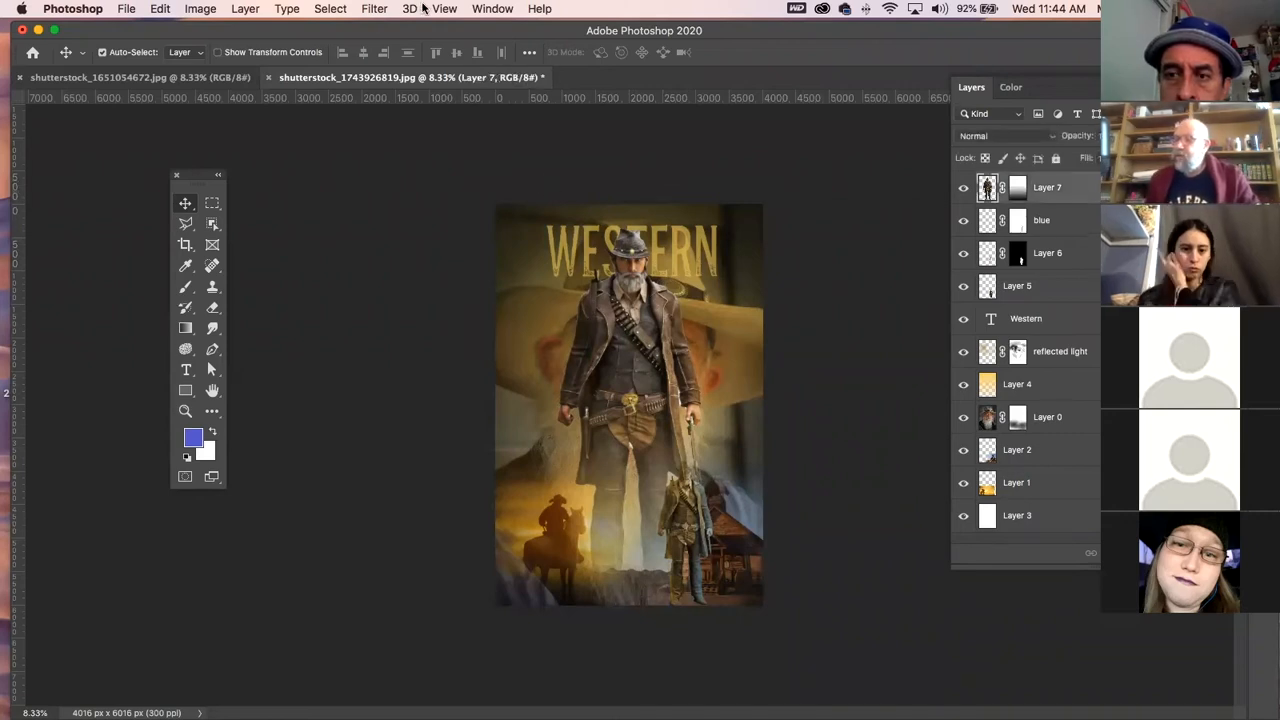
click(373, 9)
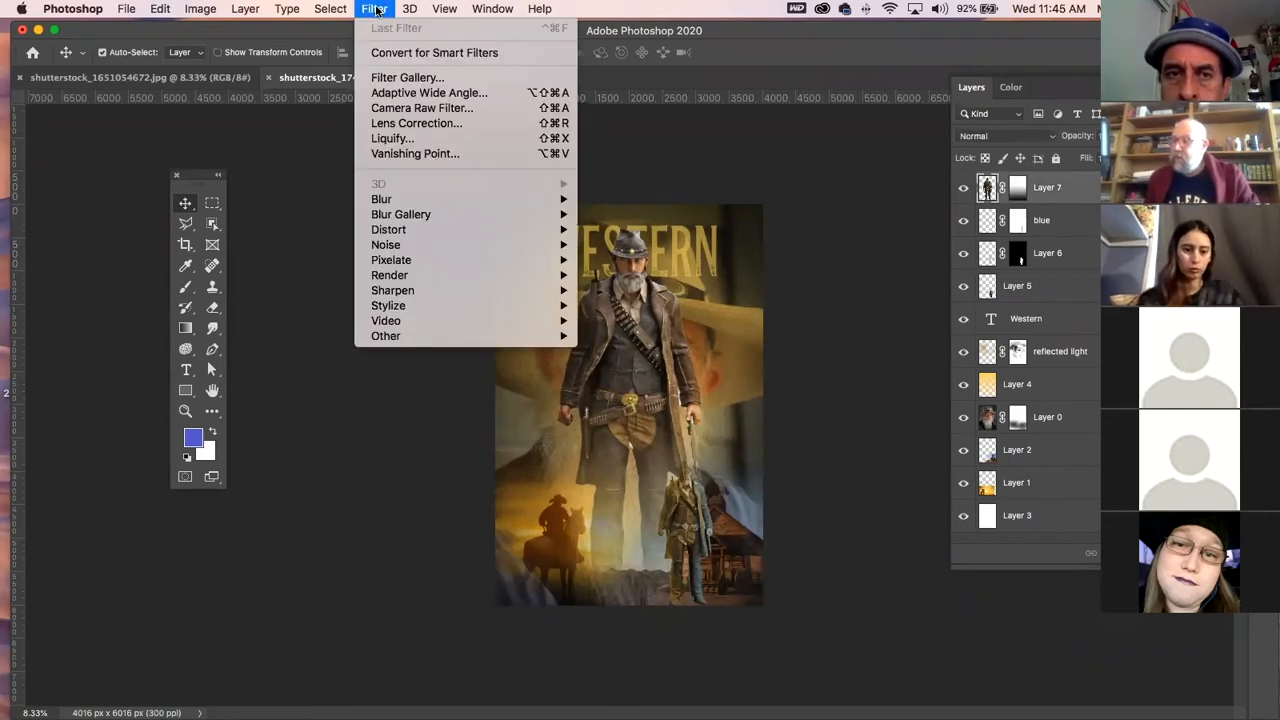
mouse_move(257, 9)
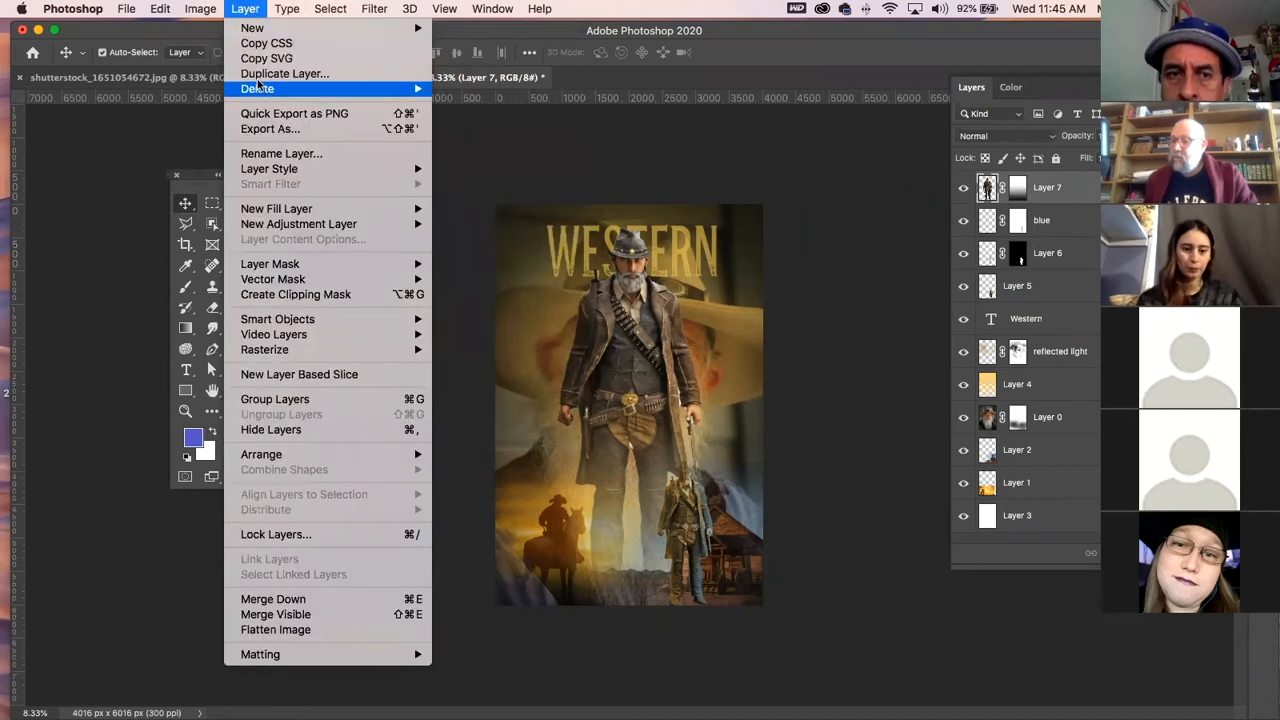
mouse_move(380, 169)
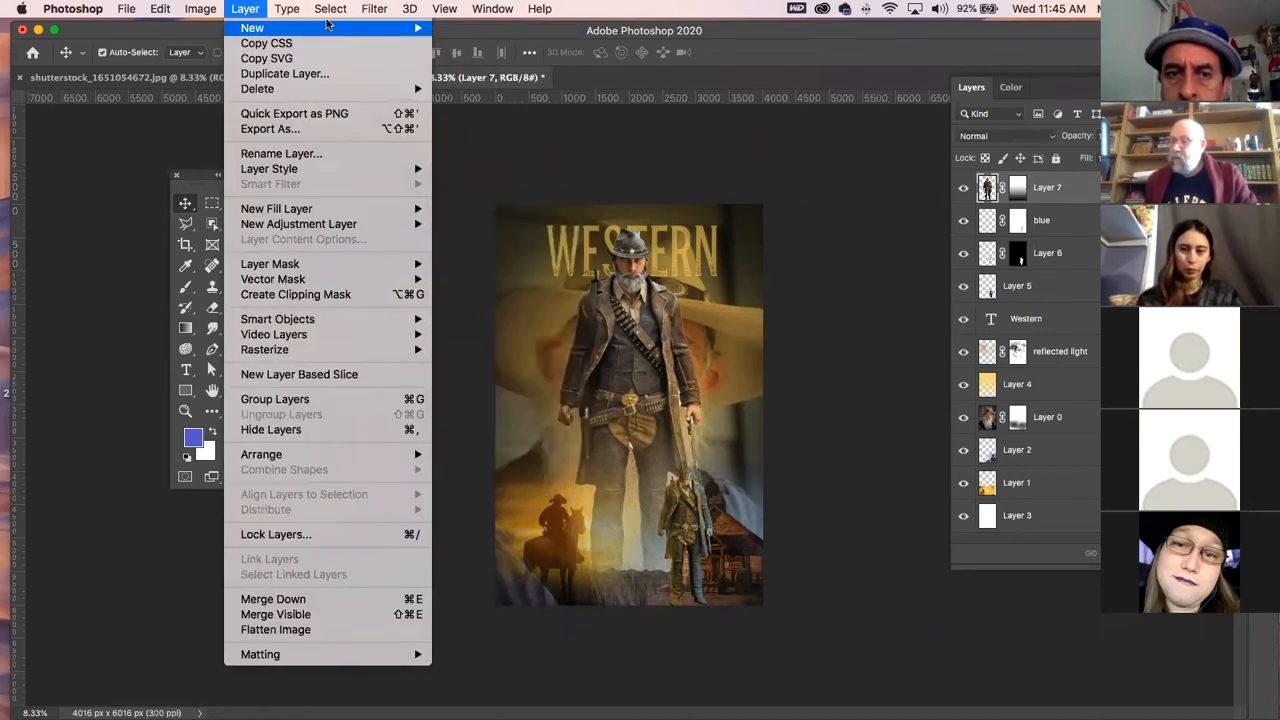
click(261, 9)
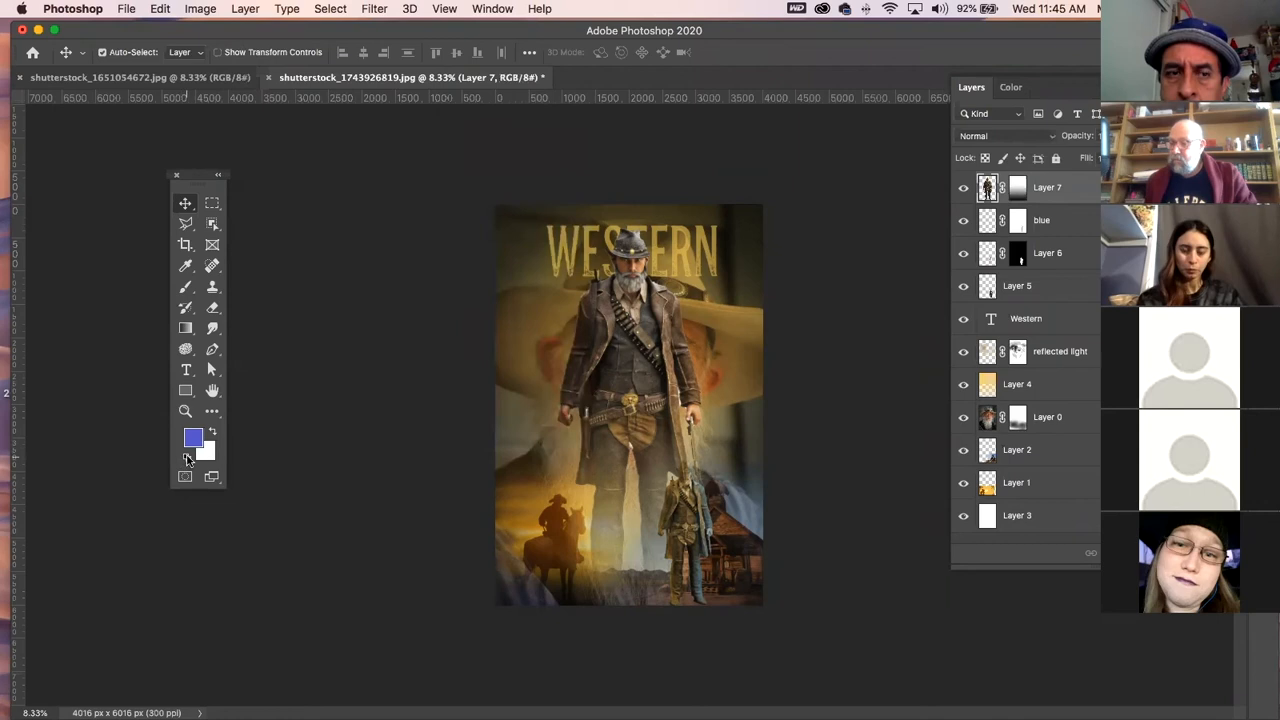
key(F7)
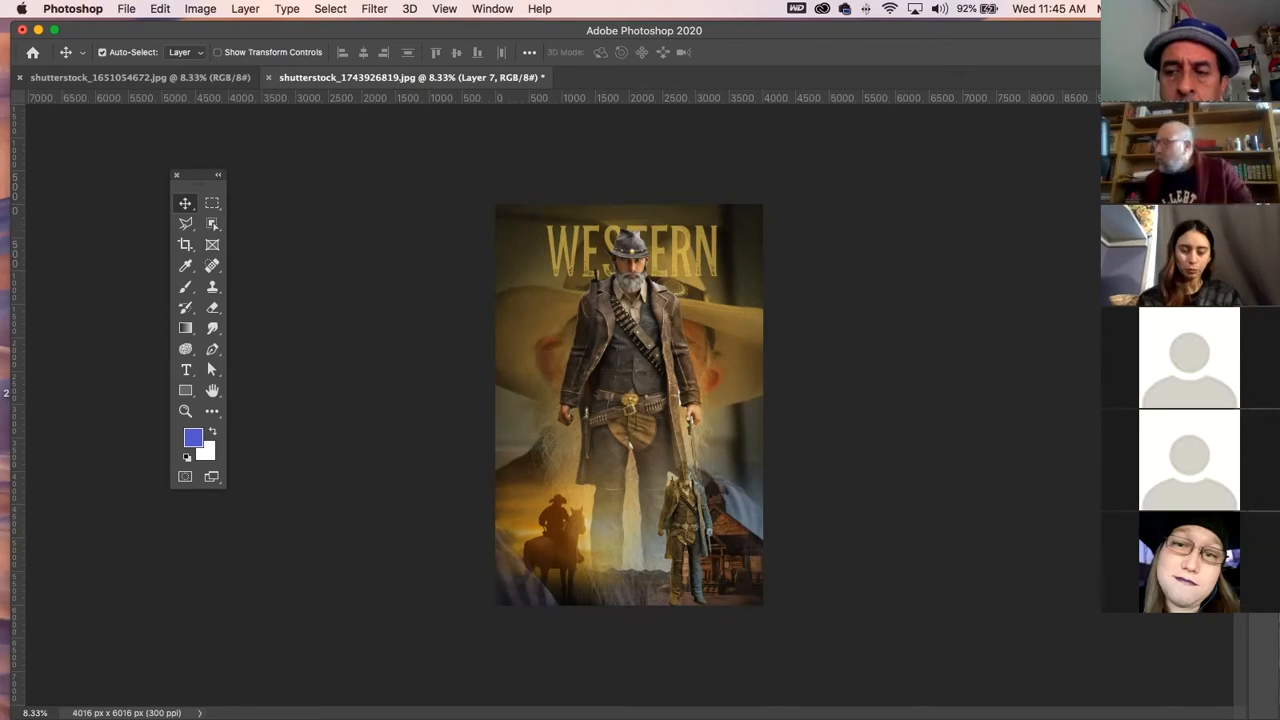
key(F7)
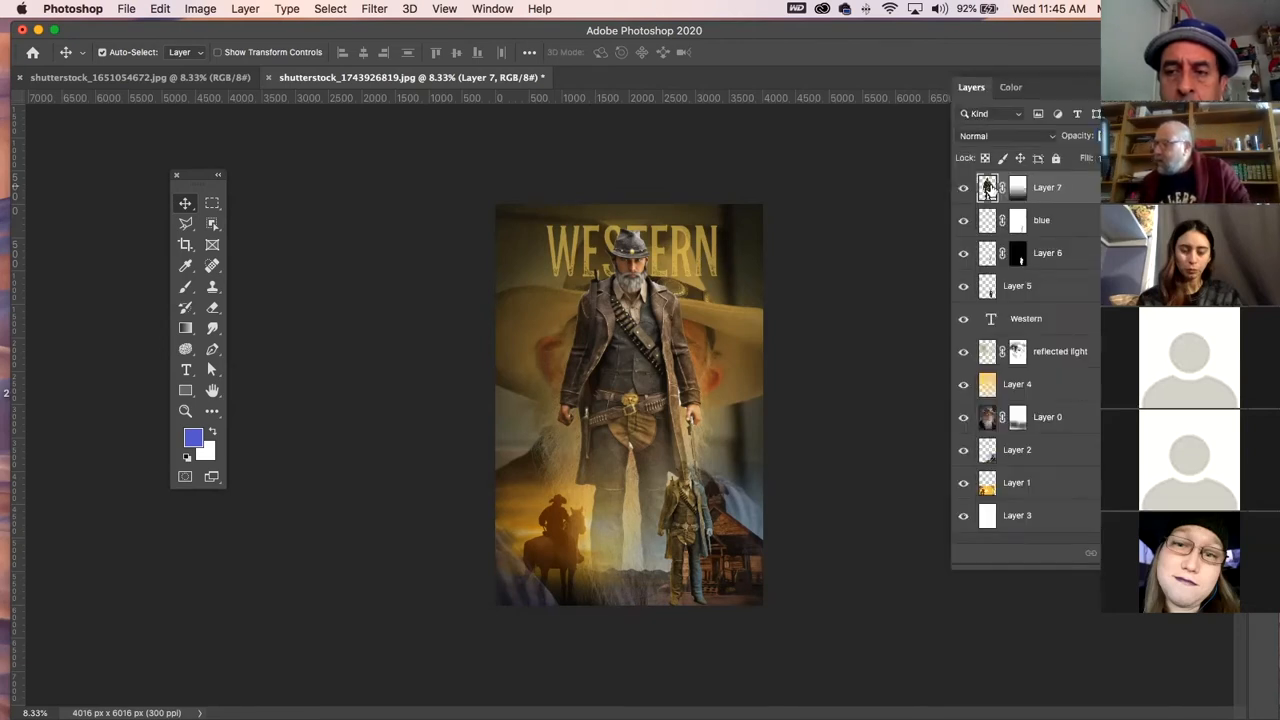
- Try a pale-yellow Outer Glow layer style around the cowboy on Layer 7, and undo both the glow and the gradient on his mask
click(245, 9)
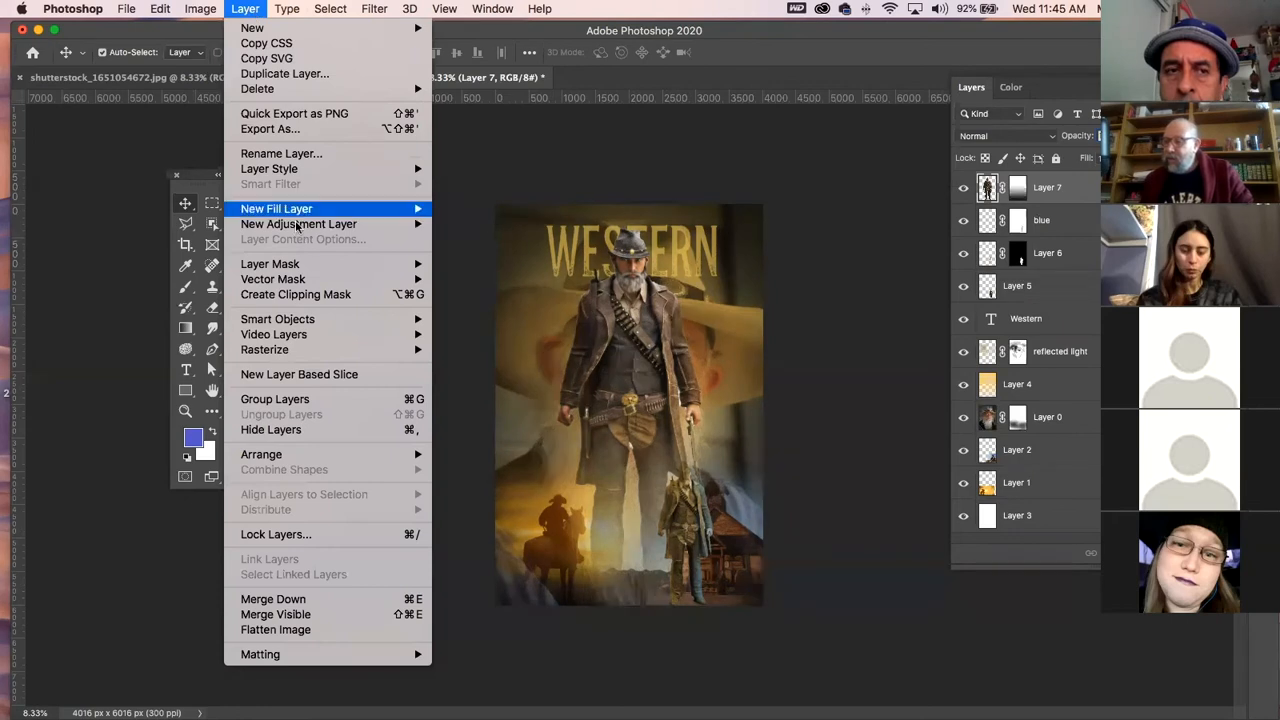
mouse_move(283, 172)
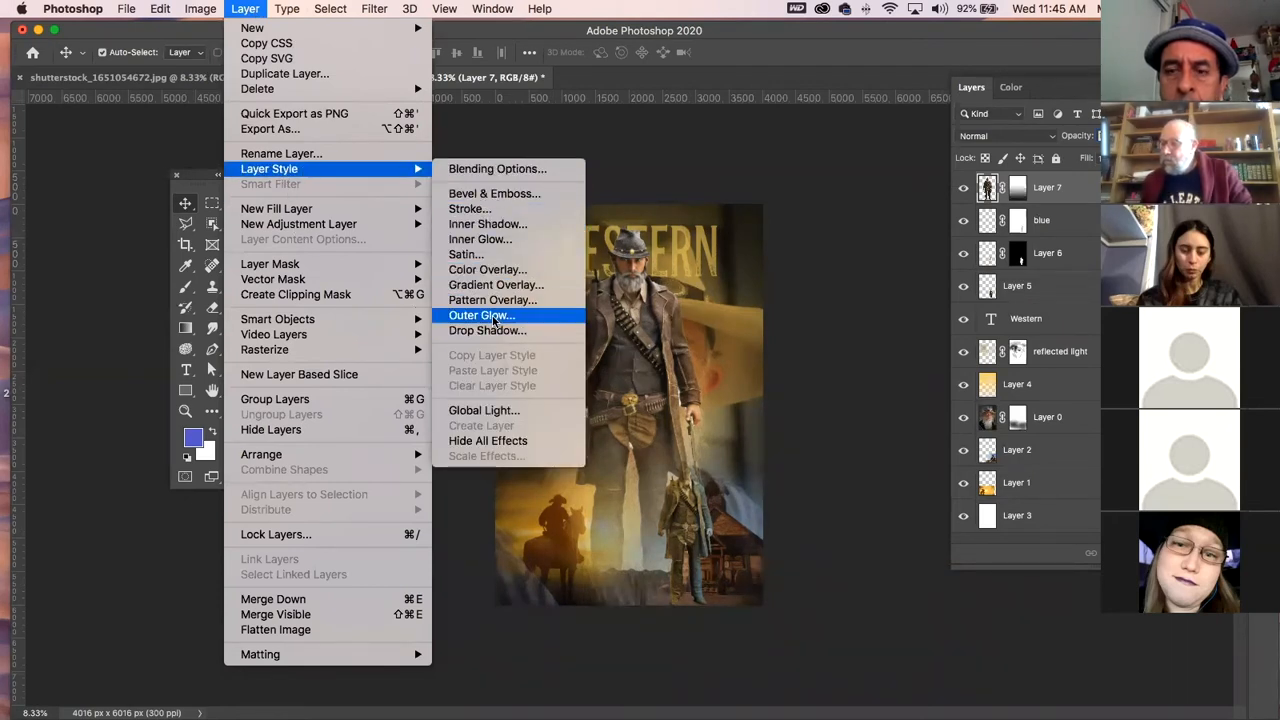
click(493, 316)
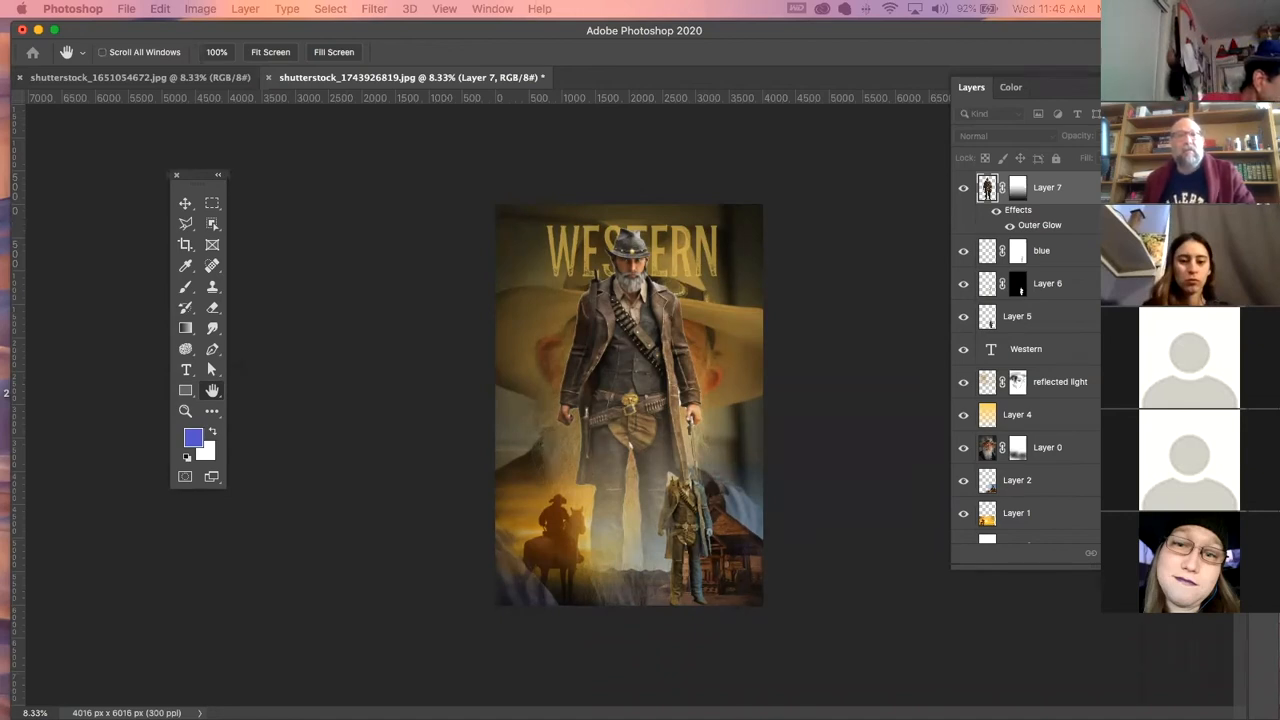
key(i)
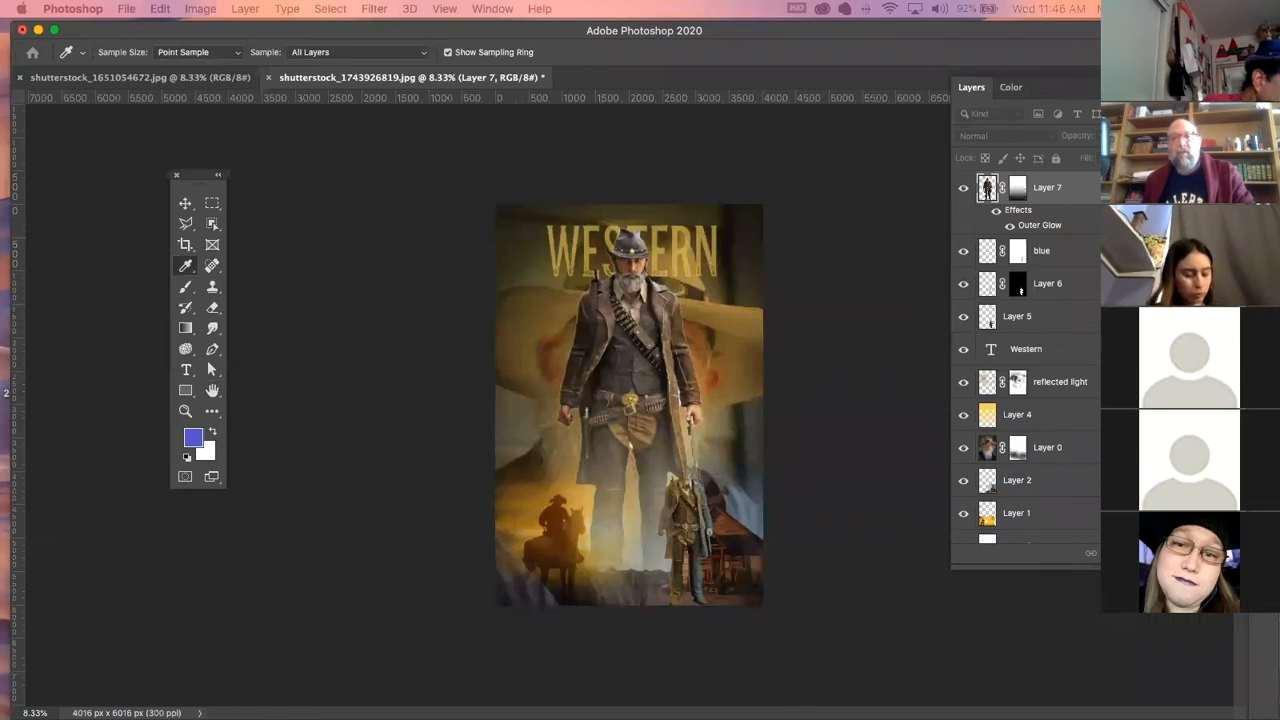
key(h)
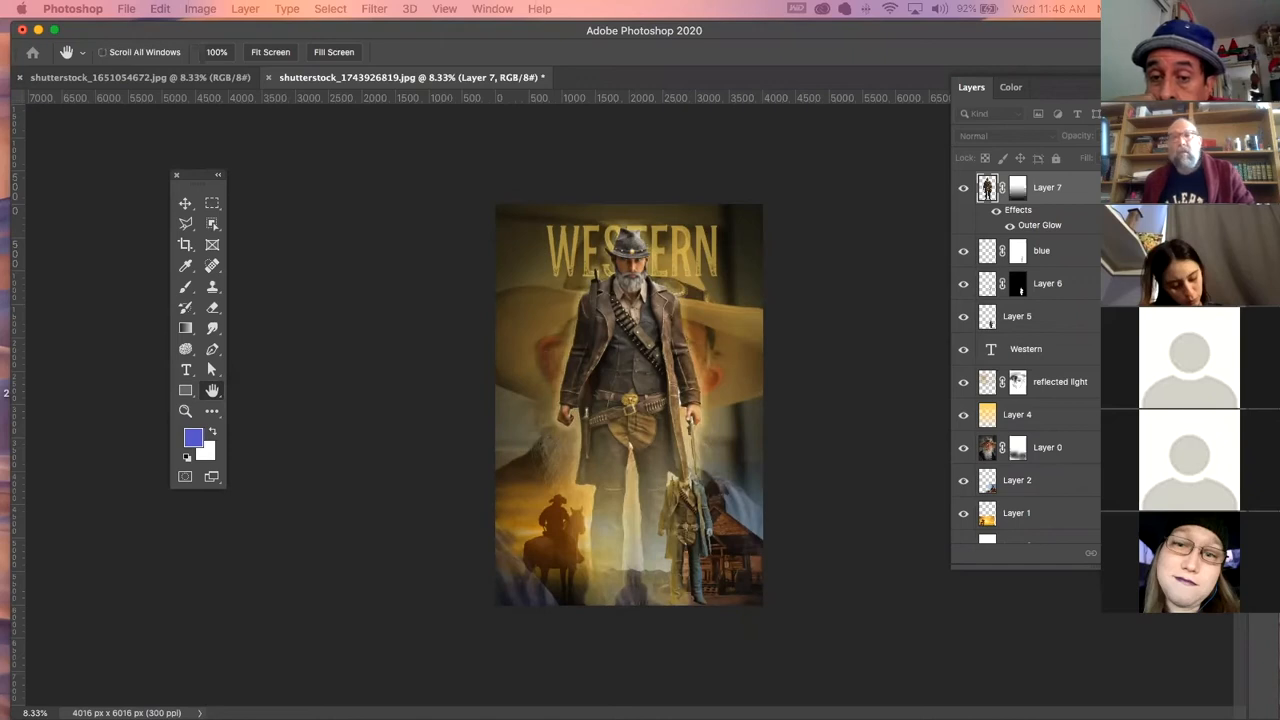
click(468, 489)
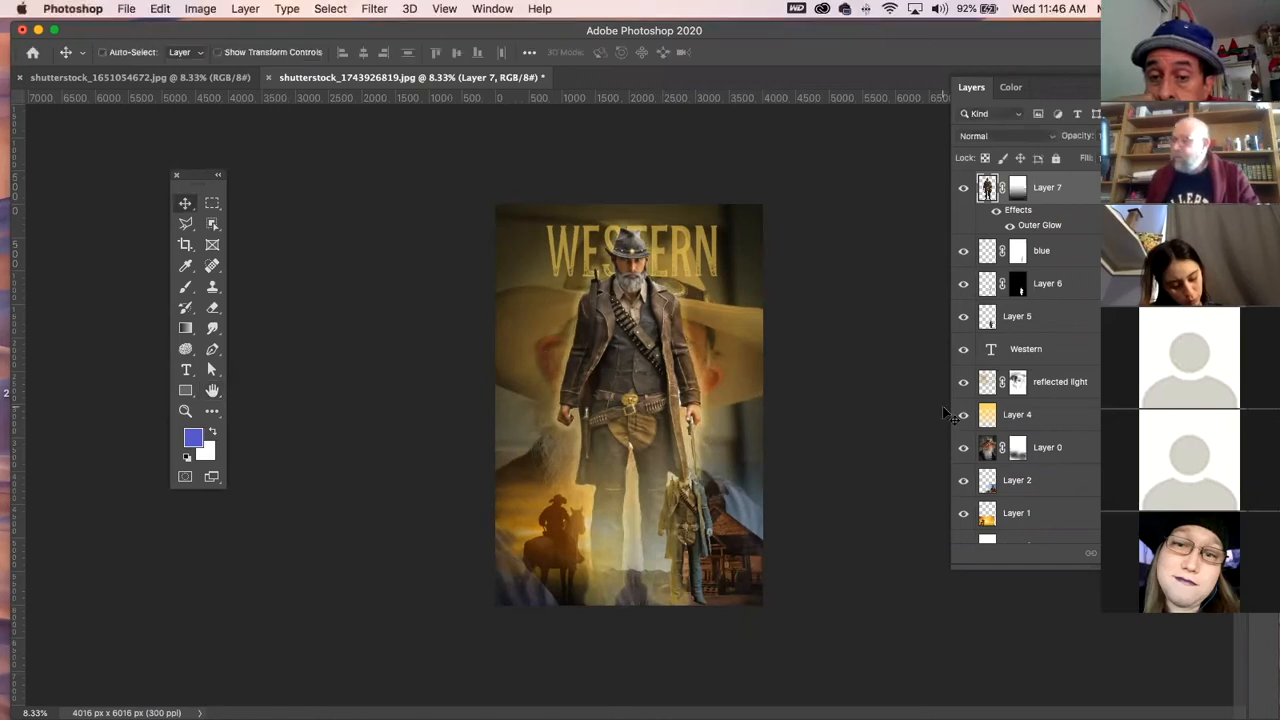
key(super+z)
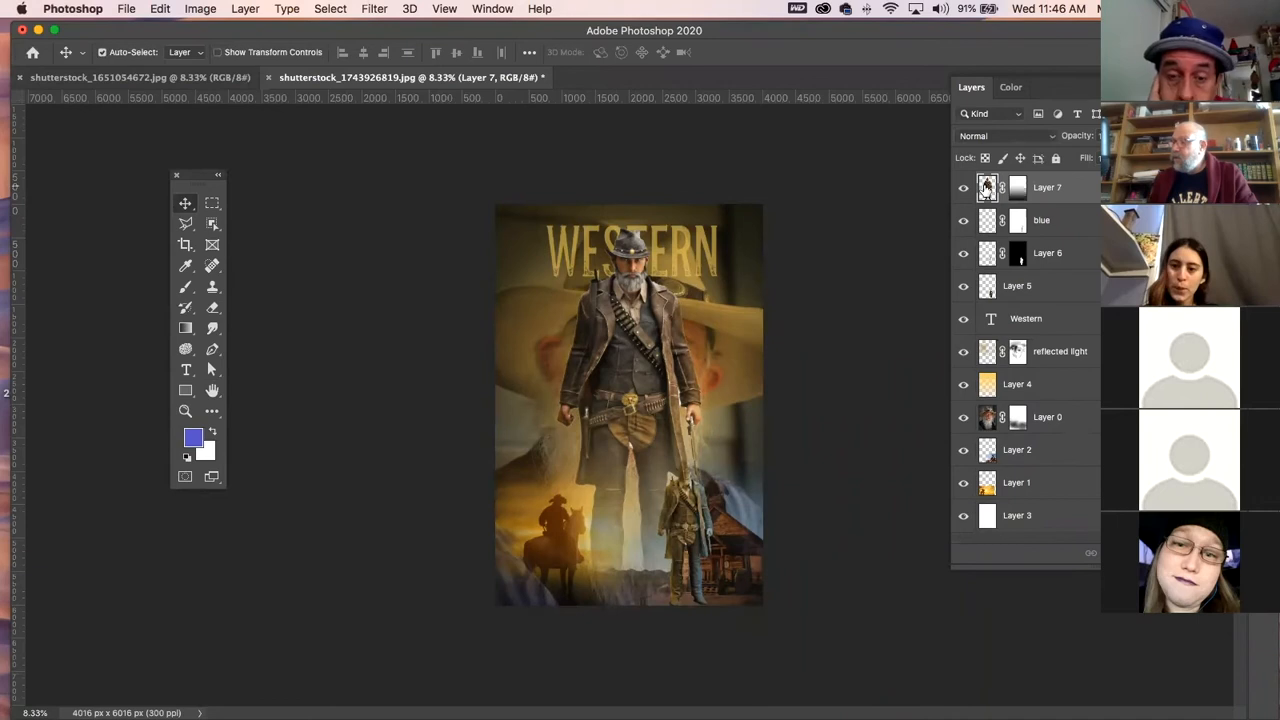
key(super+z)
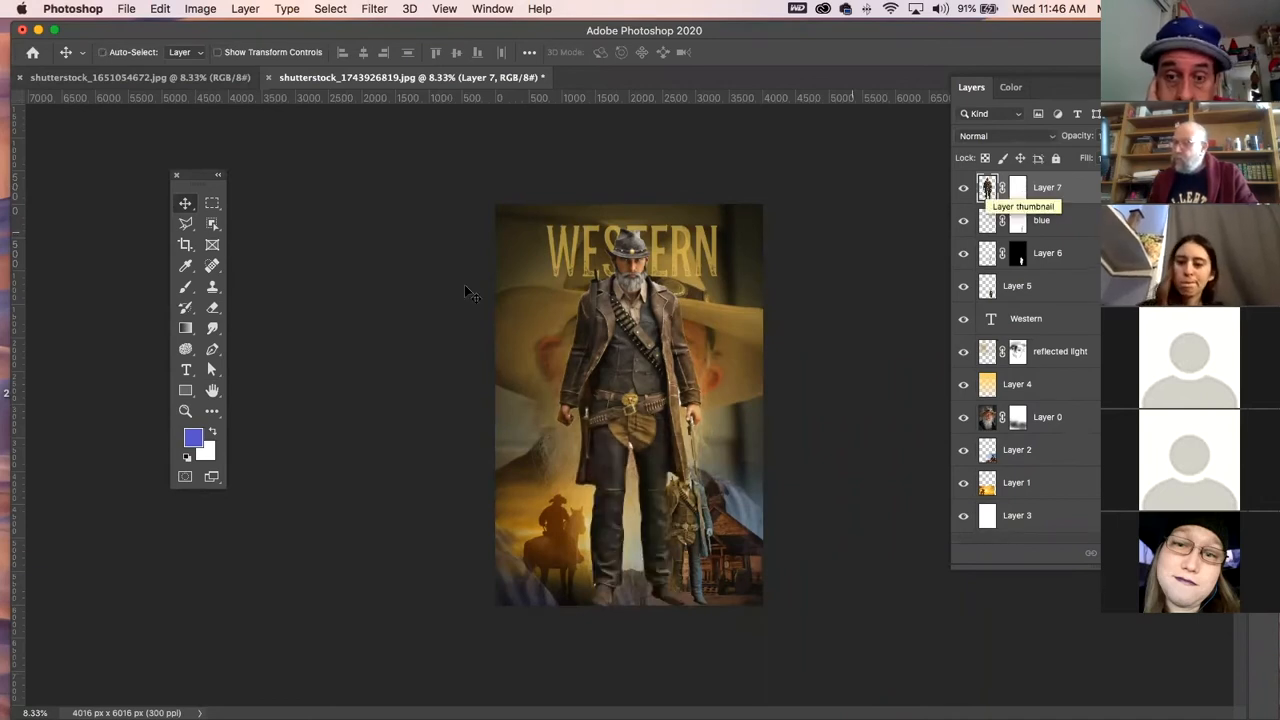
- Copy the selected cowboy from shutterstock_1651054672.jpg and paste him into a new white 2427 x 6414 px RGB document at 300 ppi
click(137, 82)
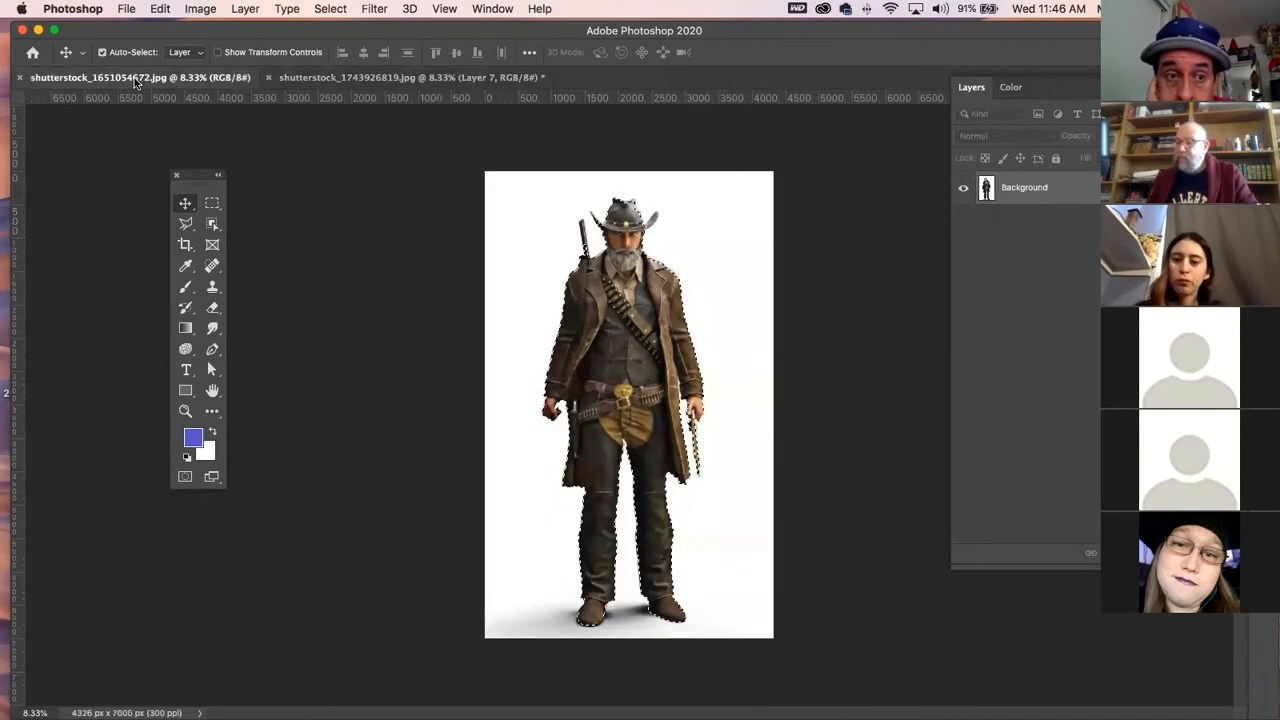
key(super+c)
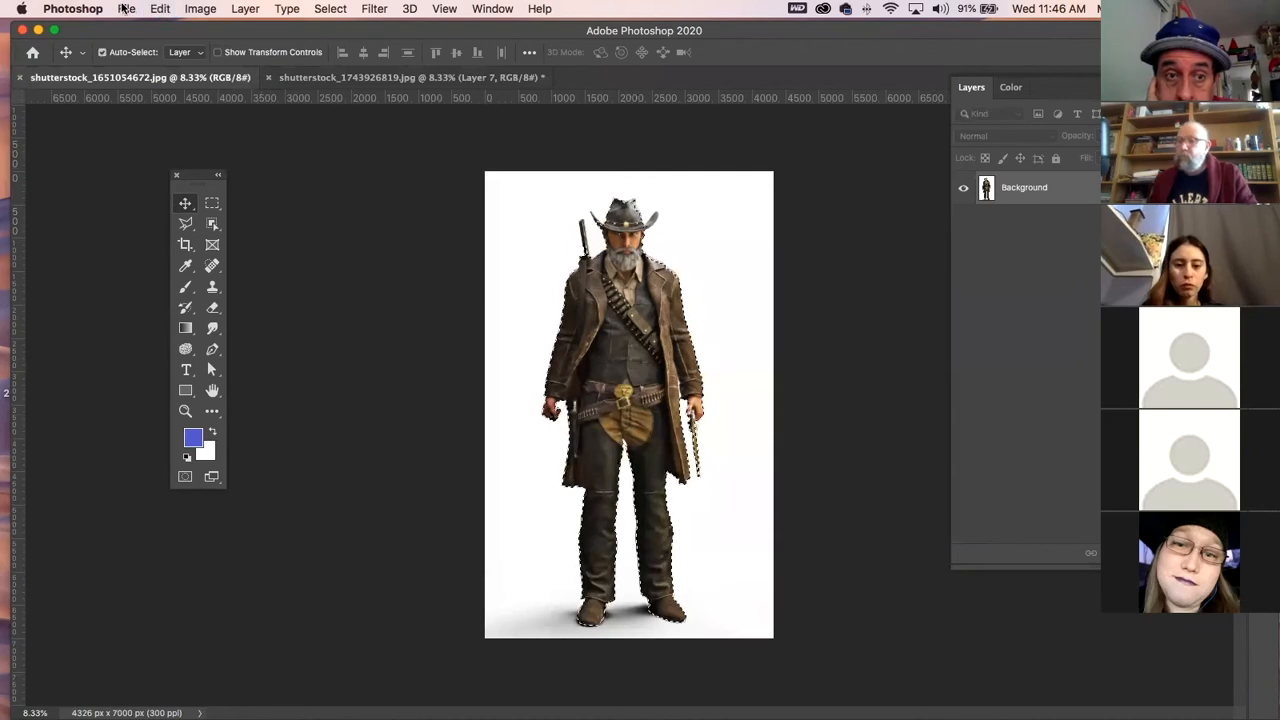
click(126, 9)
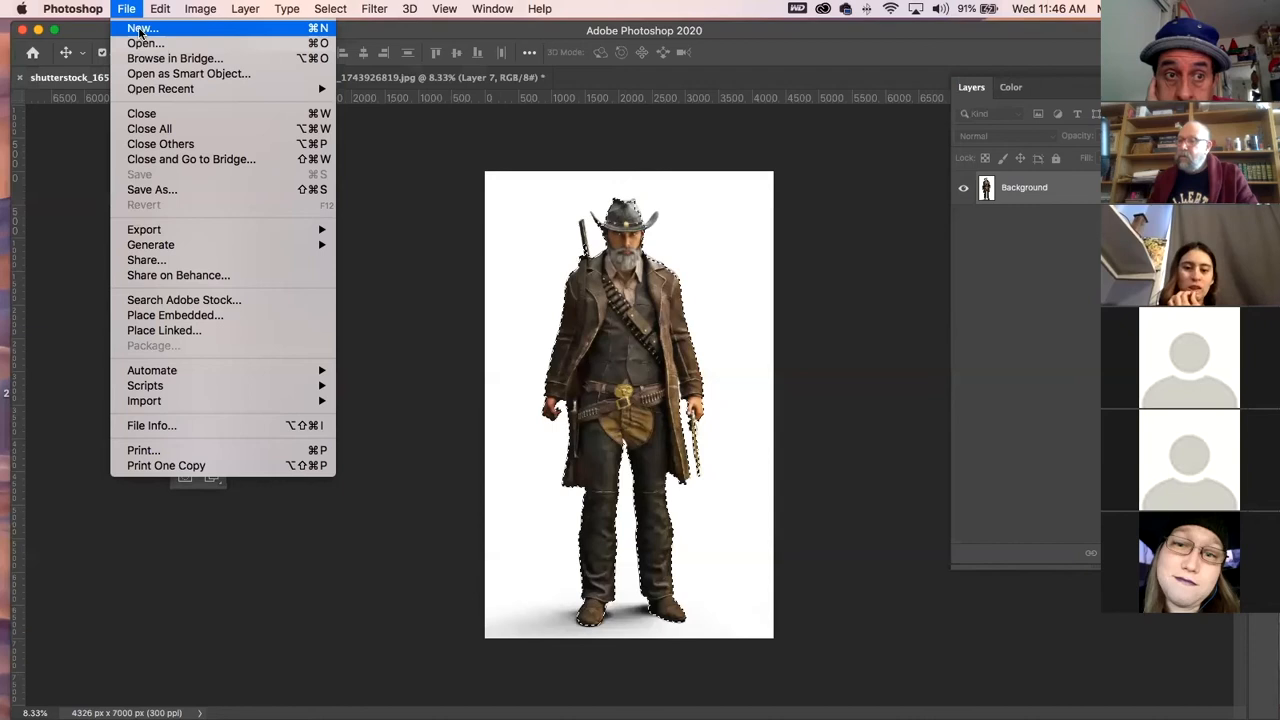
click(140, 30)
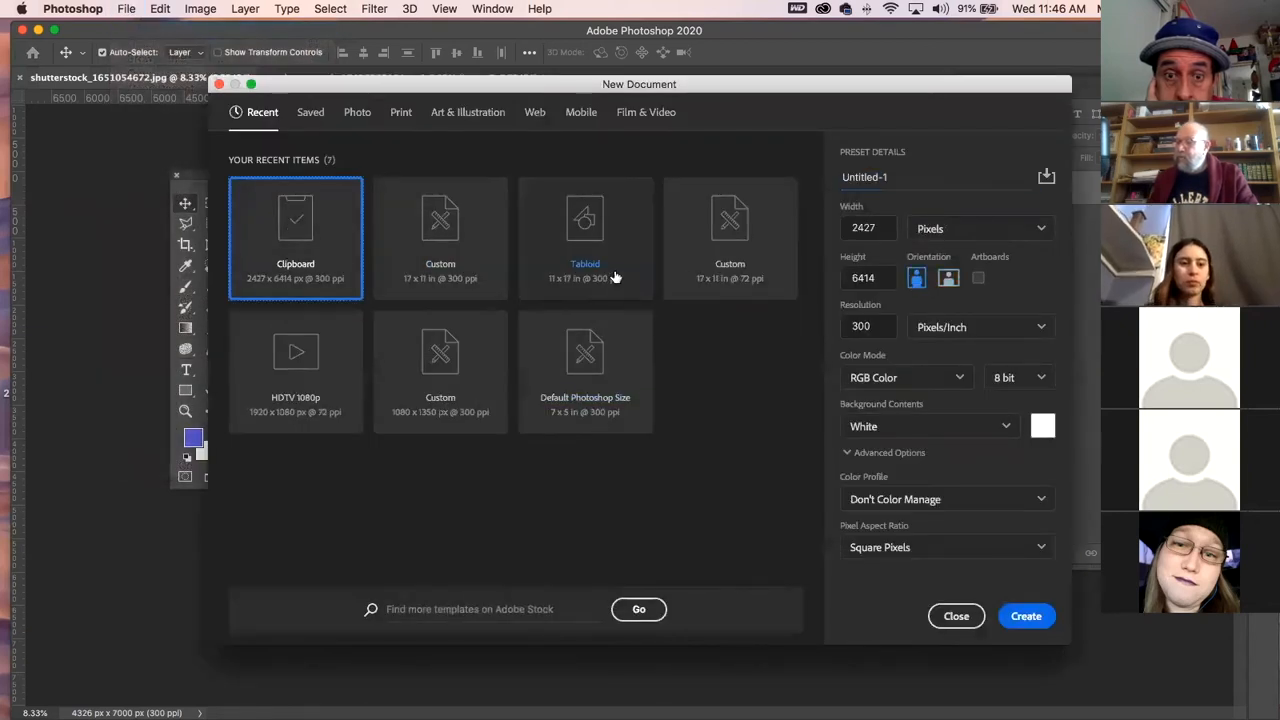
click(1026, 617)
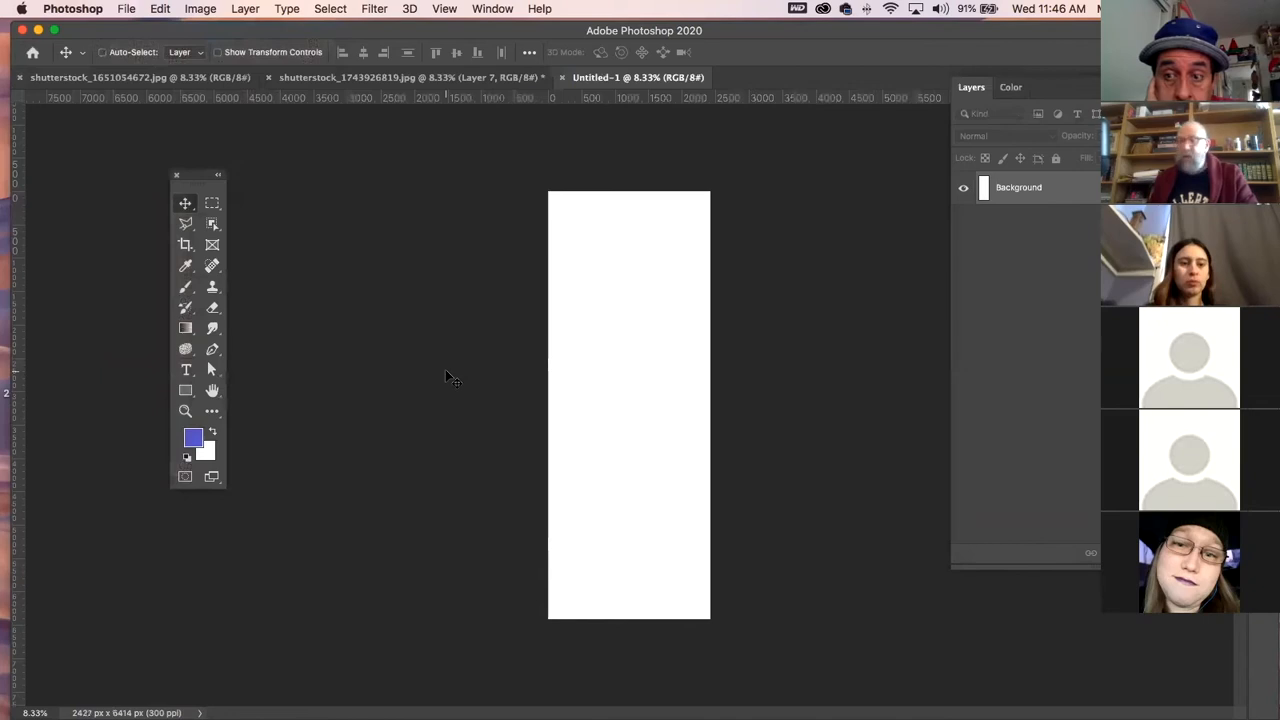
key(super+v)
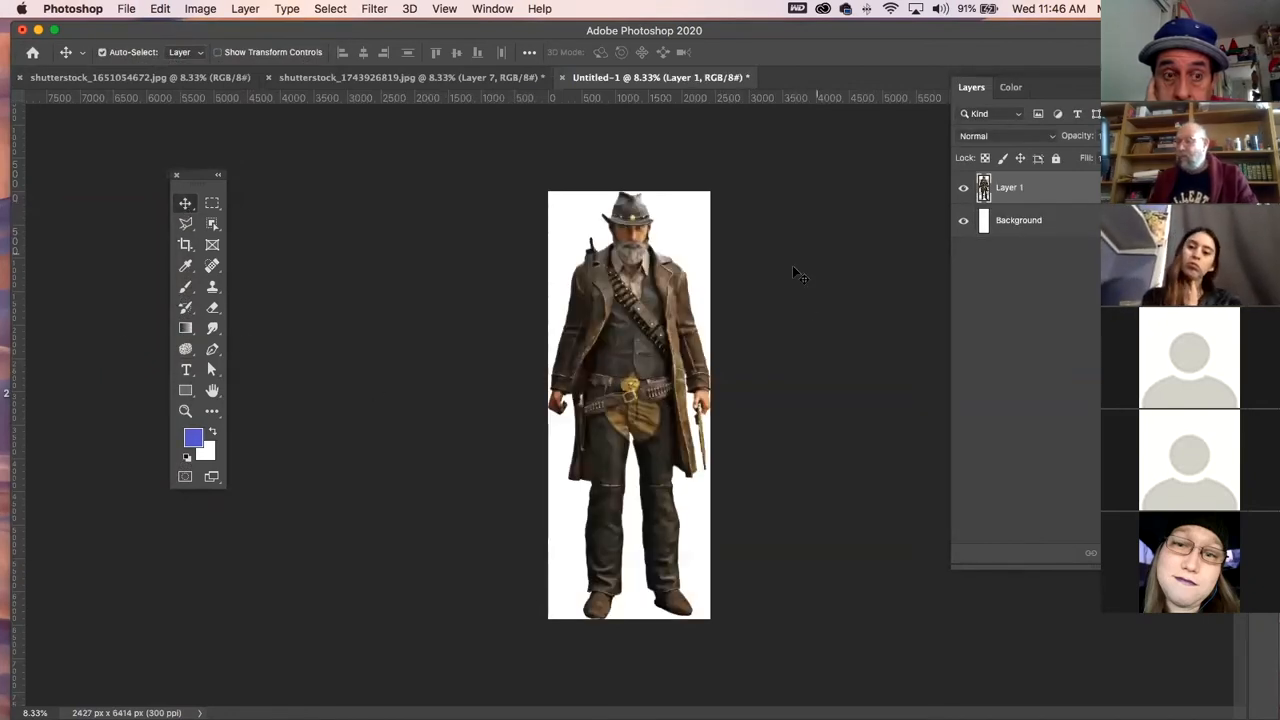
- Crop outward to enlarge the canvas to 6033 x 8621 px, leaving white space around the cowboy
key(c)
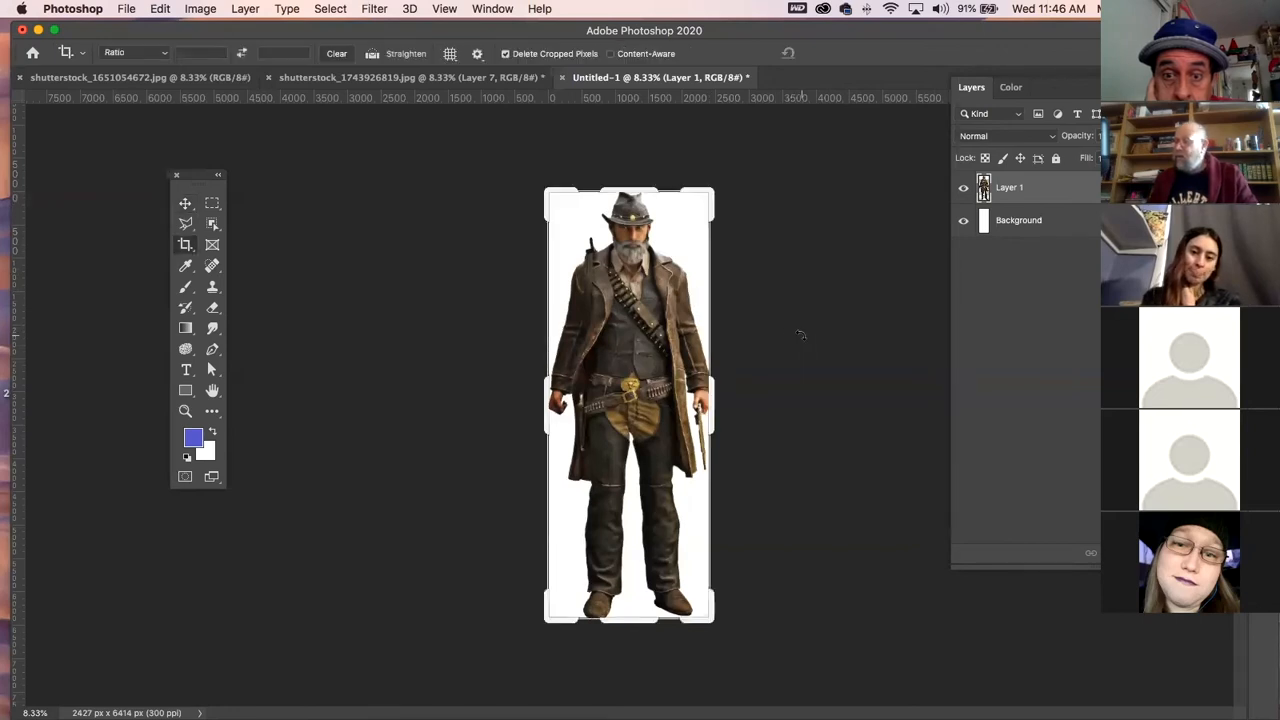
drag(711, 192, 832, 117)
drag(753, 291, 744, 244)
key(Return)
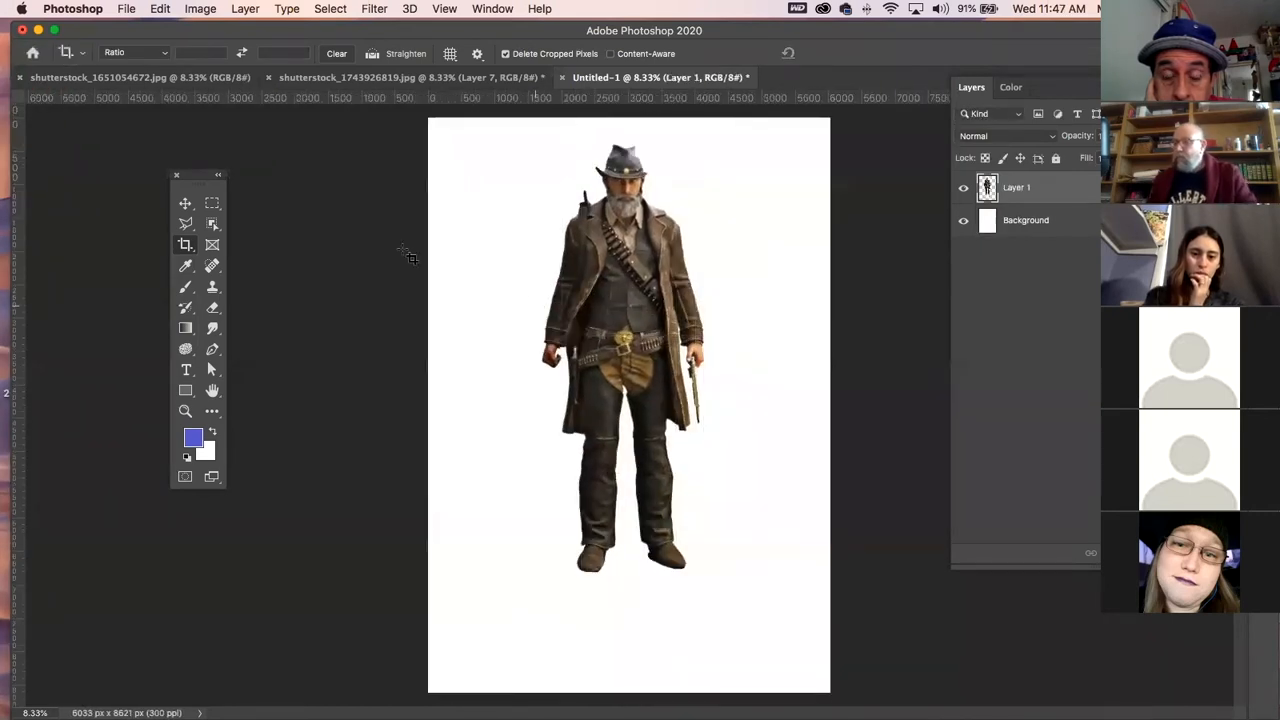
click(185, 203)
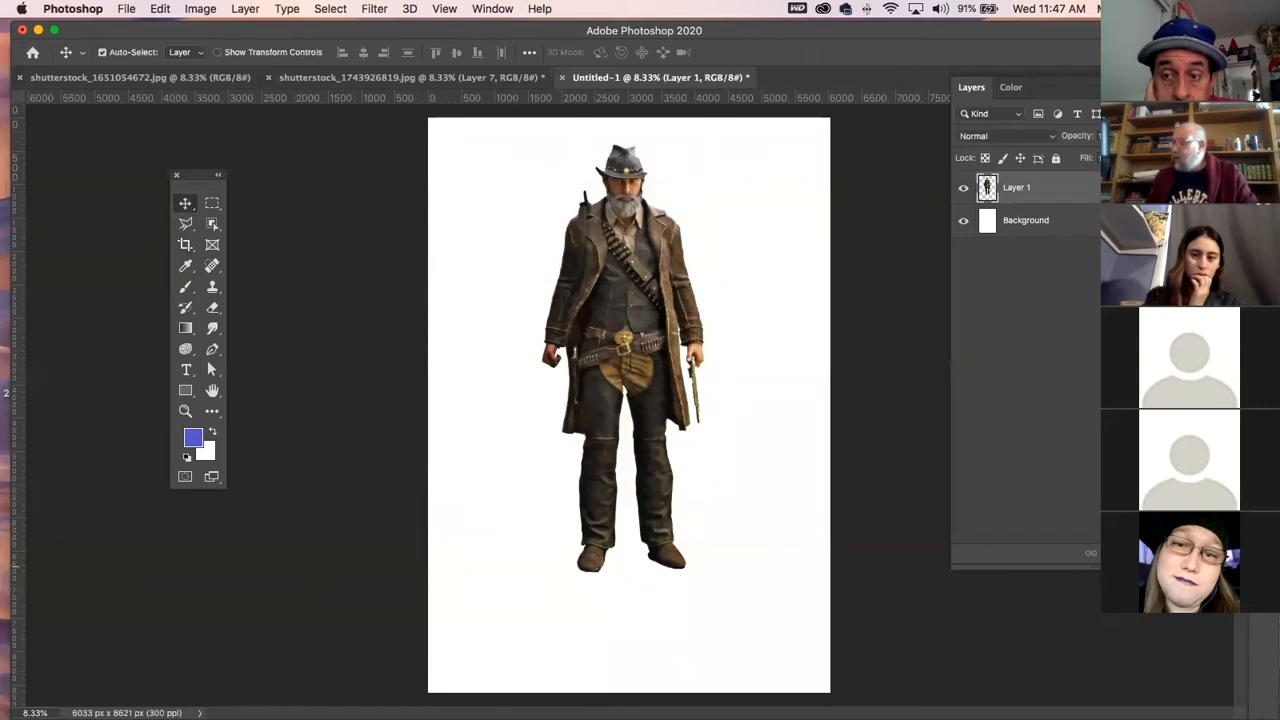
- Make a rectangular selection across the canvas from its upper edge to the cowboy's feet, and add a new layer beneath him
click(212, 204)
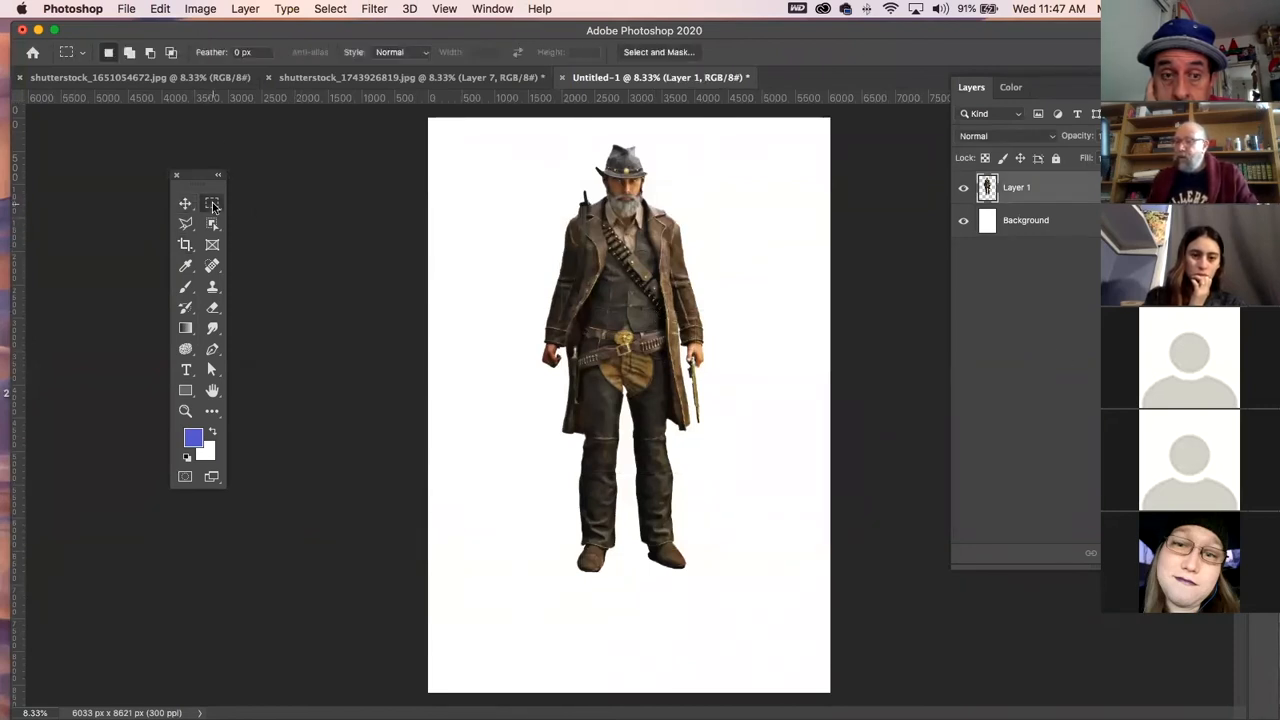
drag(427, 115, 830, 563)
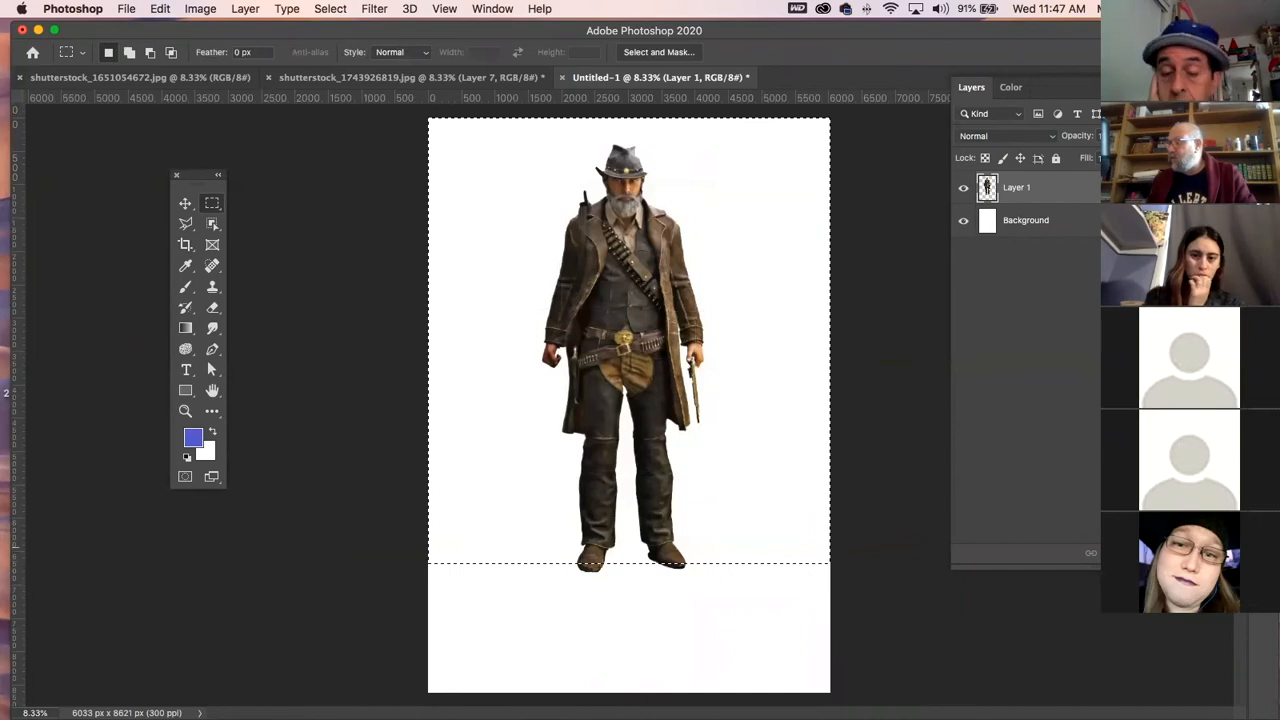
key(super+shift+alt+n)
drag(1097, 188, 1108, 232)
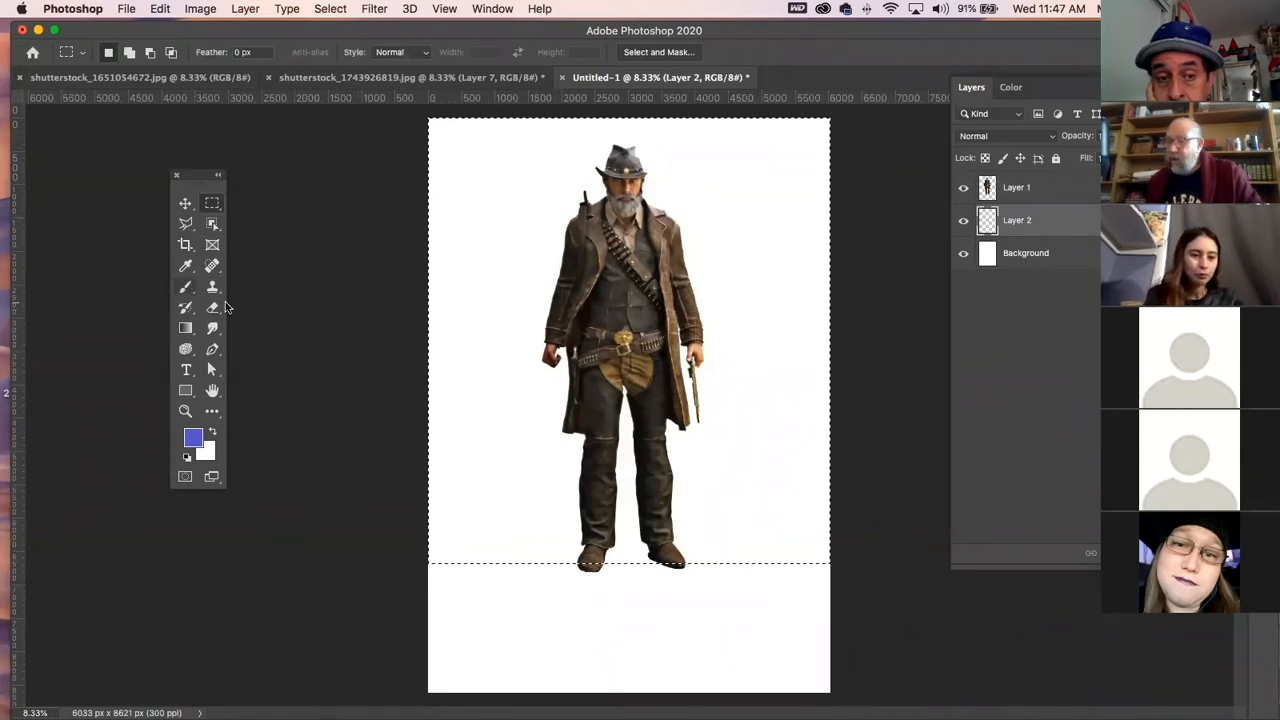
- Try a linear black-to-white gradient in the selected area behind the cowboy, and undo it
click(186, 328)
drag(622, 117, 701, 588)
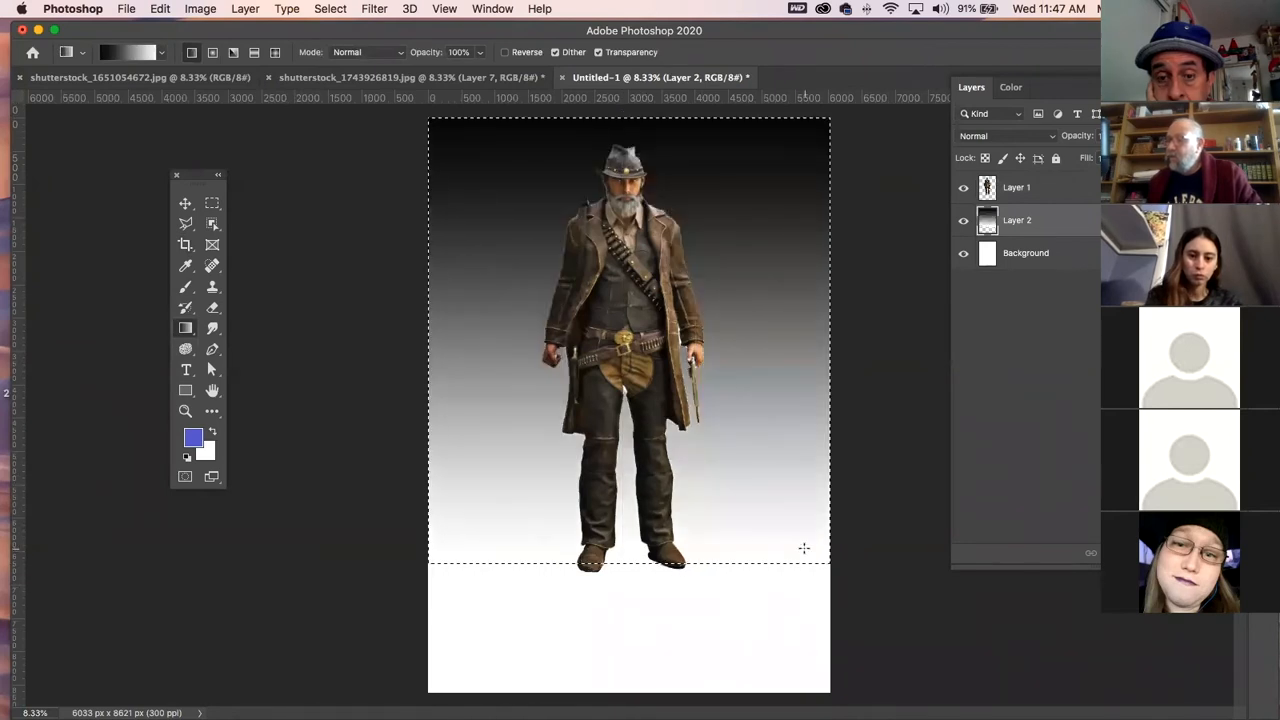
key(super+z)
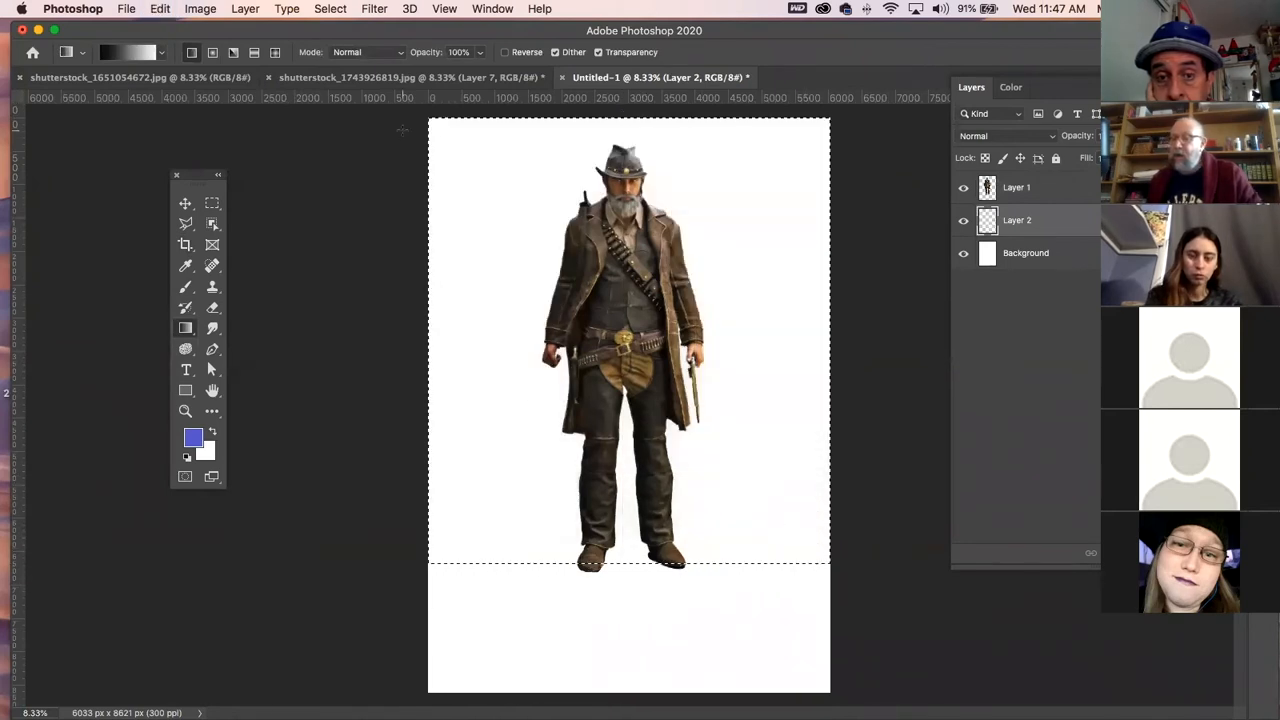
- Fill the selected area behind the cowboy with a linear blue foreground-to-transparent gradient fading down to his feet, and deselect
click(162, 52)
click(91, 106)
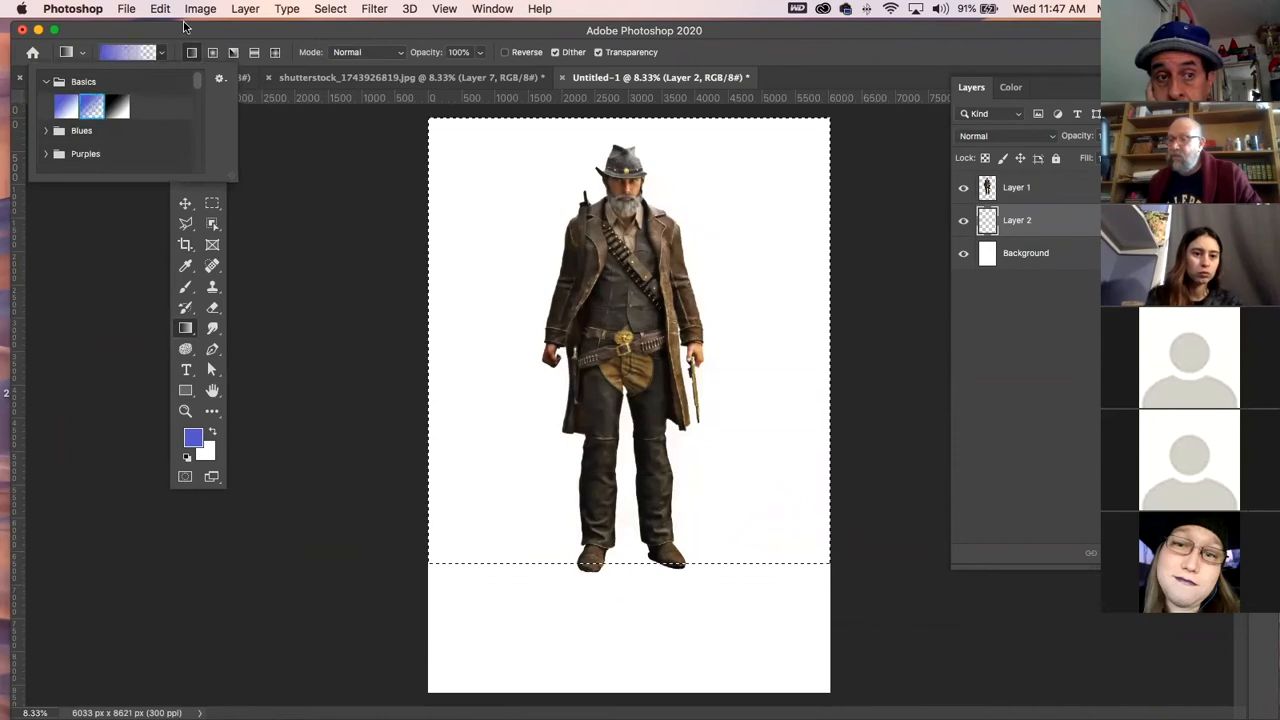
click(184, 27)
drag(620, 115, 646, 591)
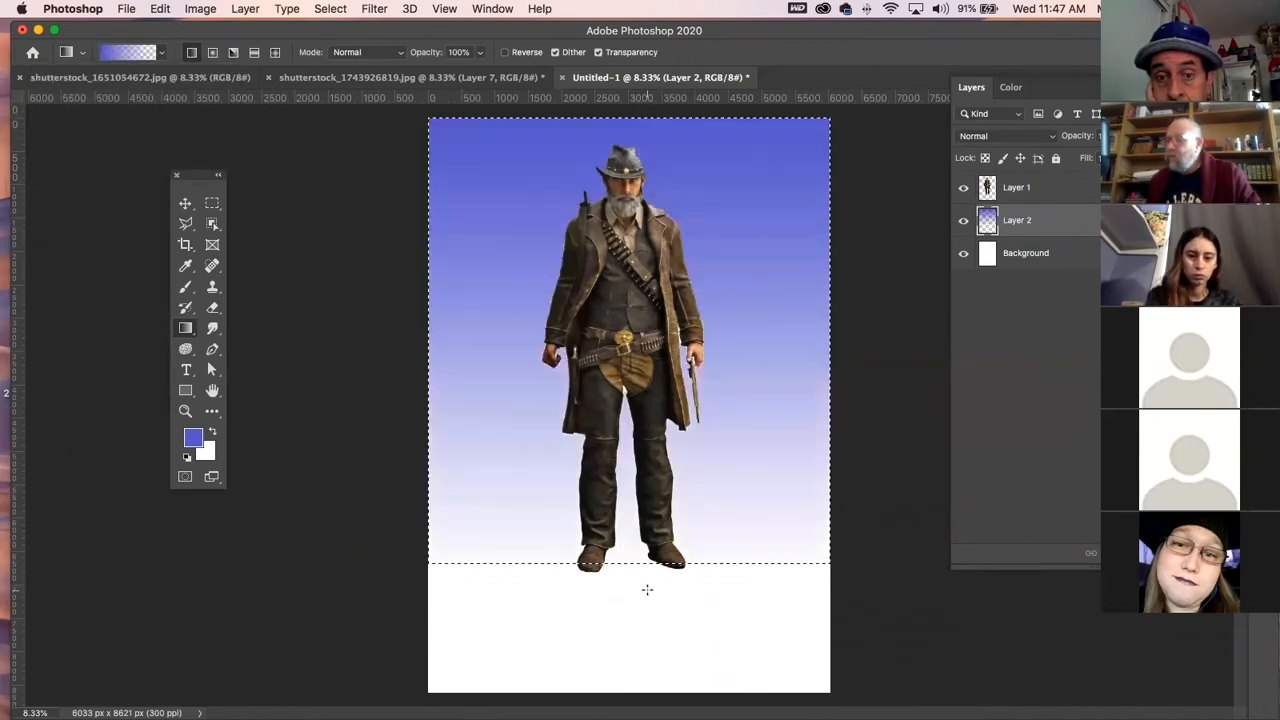
key(super+d)
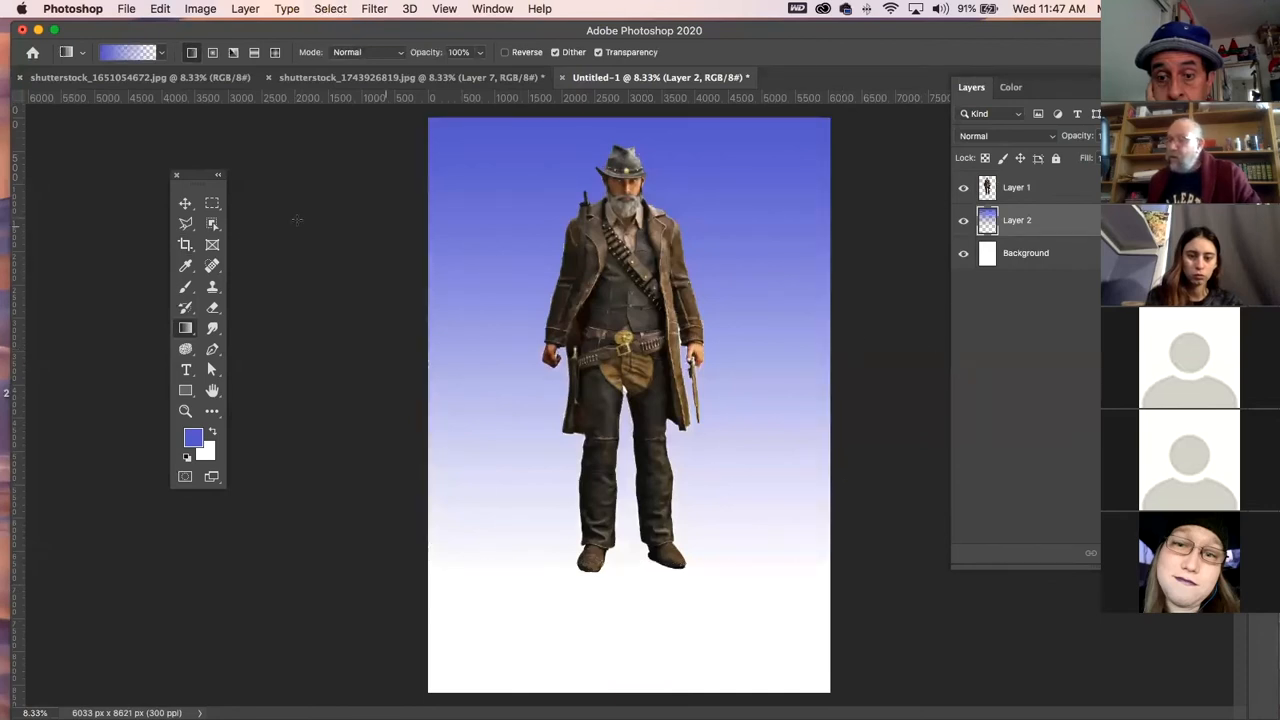
click(185, 223)
click(617, 235)
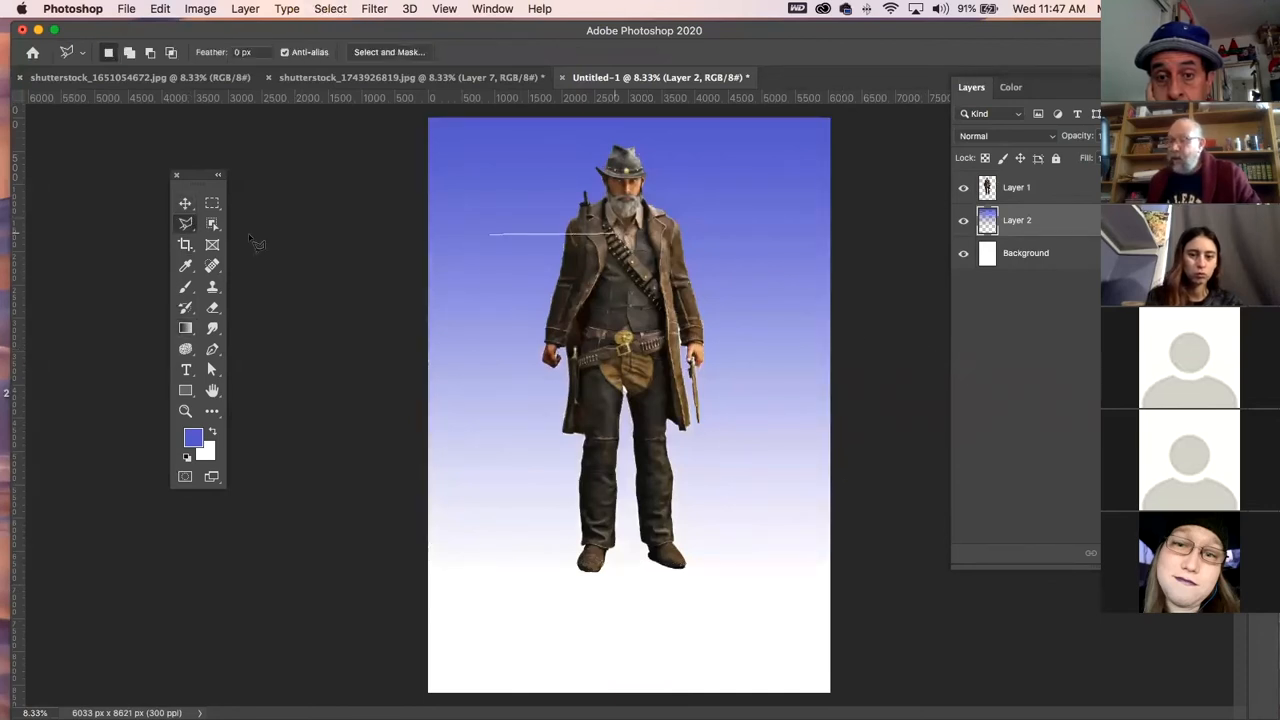
key(Escape)
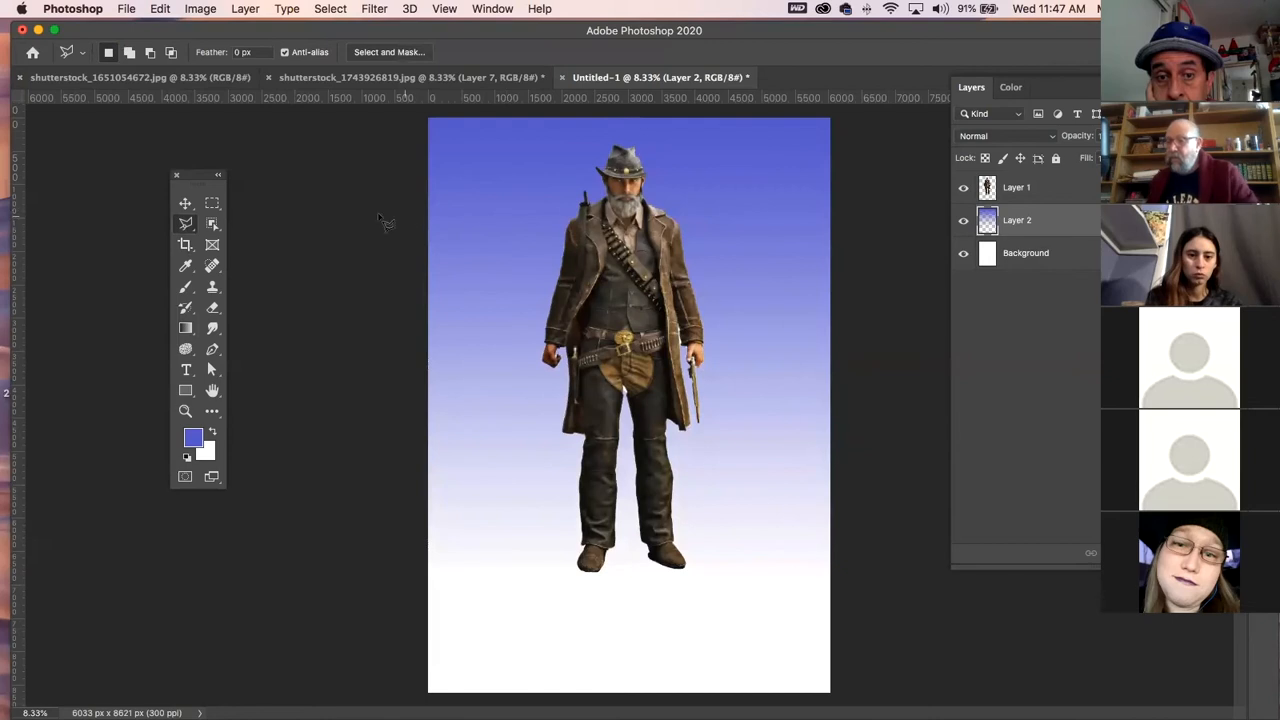
- Duplicate the cowboy's layer with the Move tool, keeping the copy almost exactly over the original
click(188, 204)
click(647, 232)
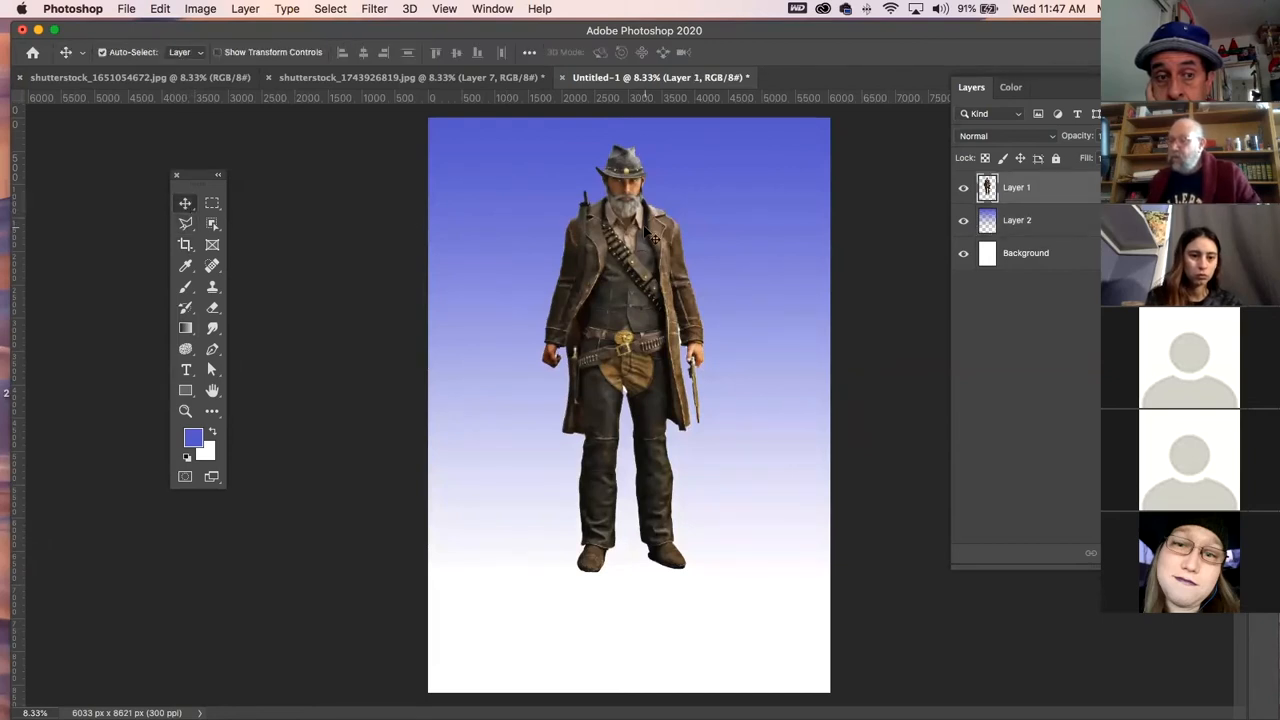
mouse_move(642, 230)
mouse_down()
mouse_move(556, 238)
mouse_move(644, 250)
mouse_up()
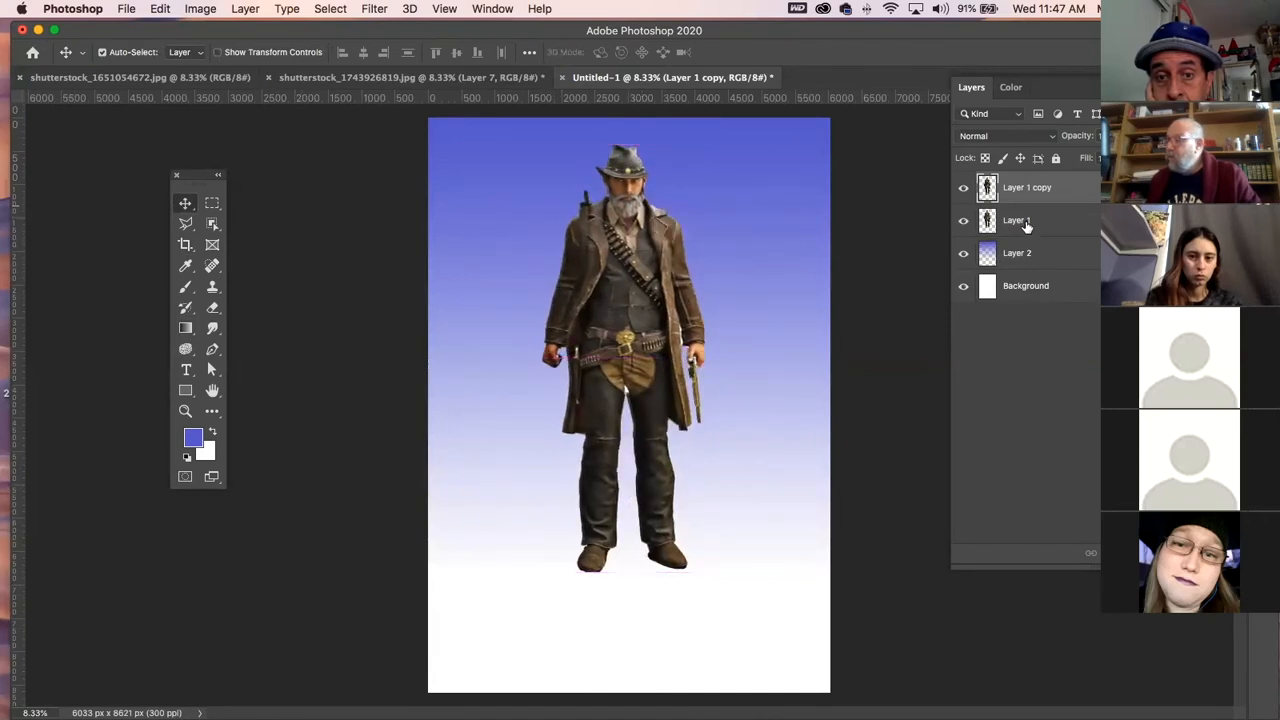
- Flip the original cowboy on Layer 1 vertically and move him down so his feet meet the upright cowboy's feet
click(1016, 220)
click(155, 9)
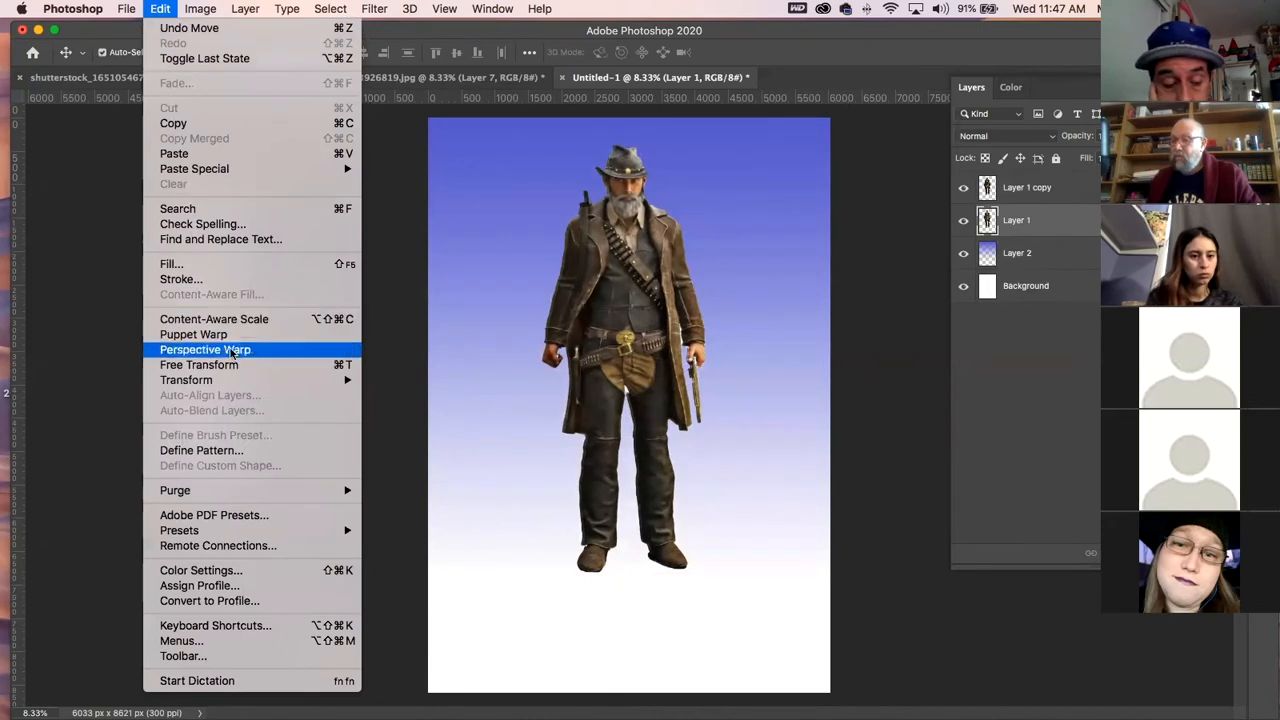
mouse_move(314, 382)
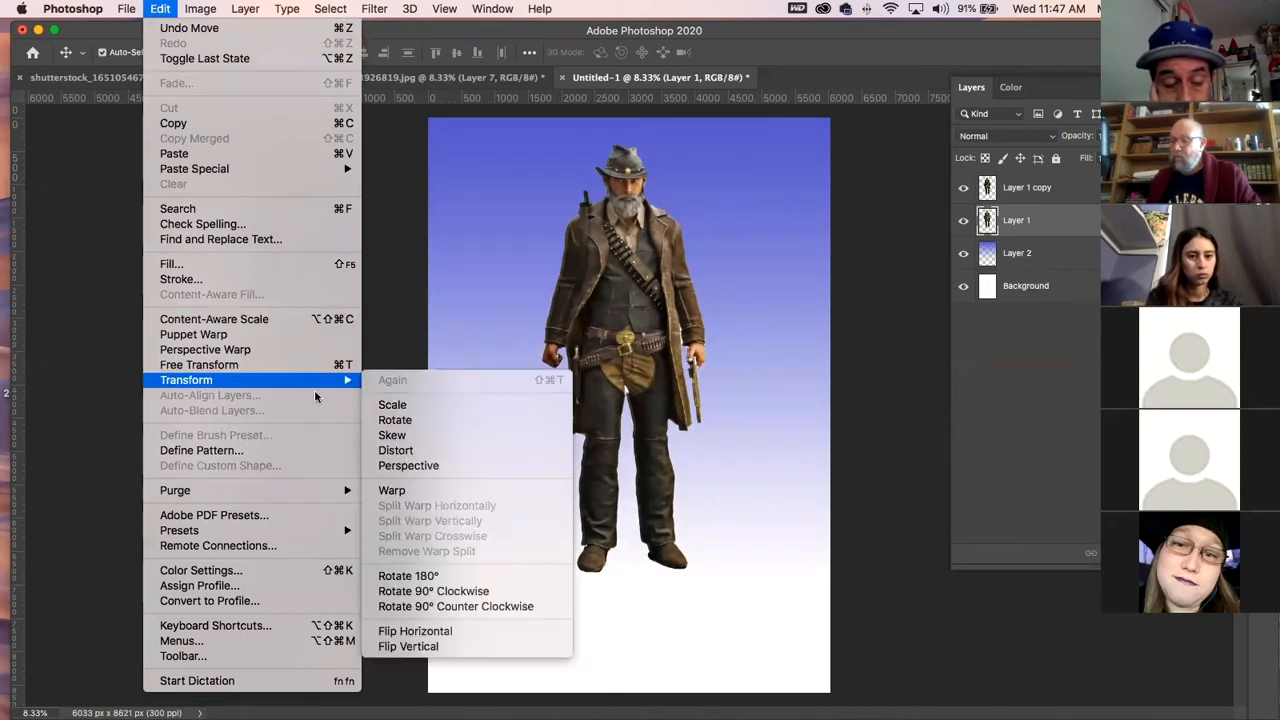
click(430, 647)
drag(672, 152, 677, 563)
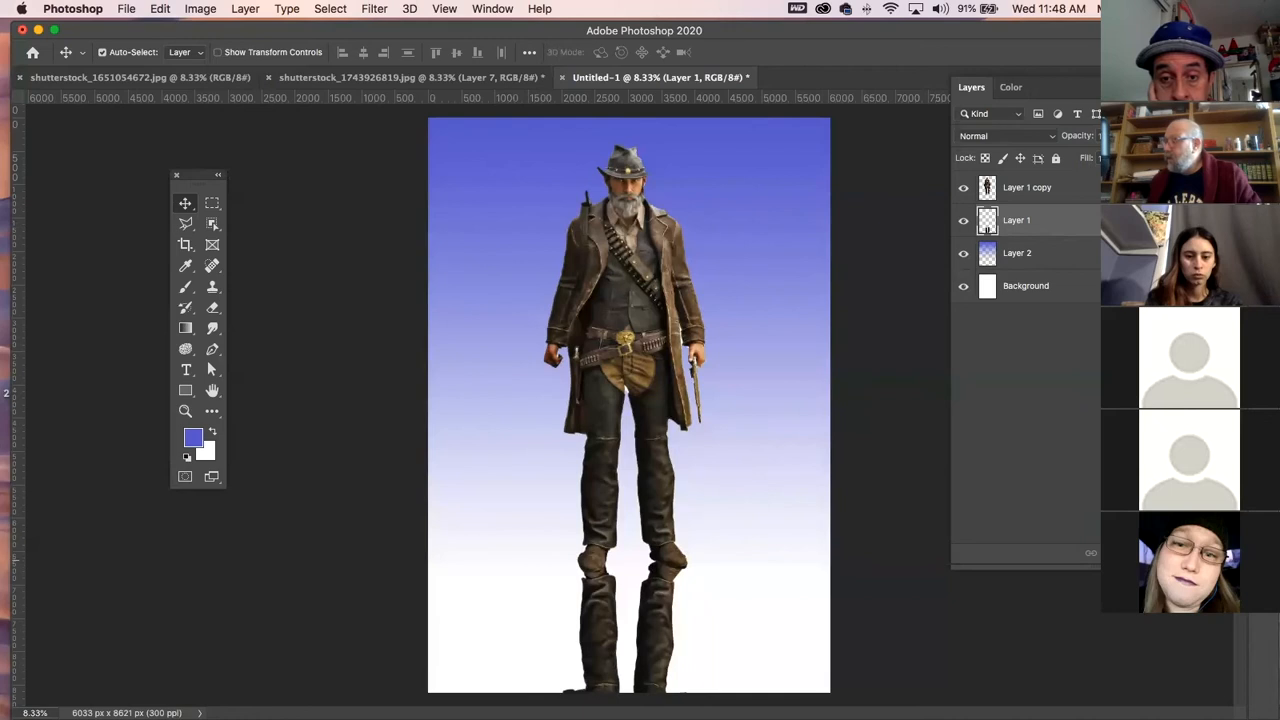
- Add a new layer above the flipped cowboy, try a linear black-to-white gradient on it from the canvas's lower edge to knee height, and undo the gradient
key(alt+shift+super+n)
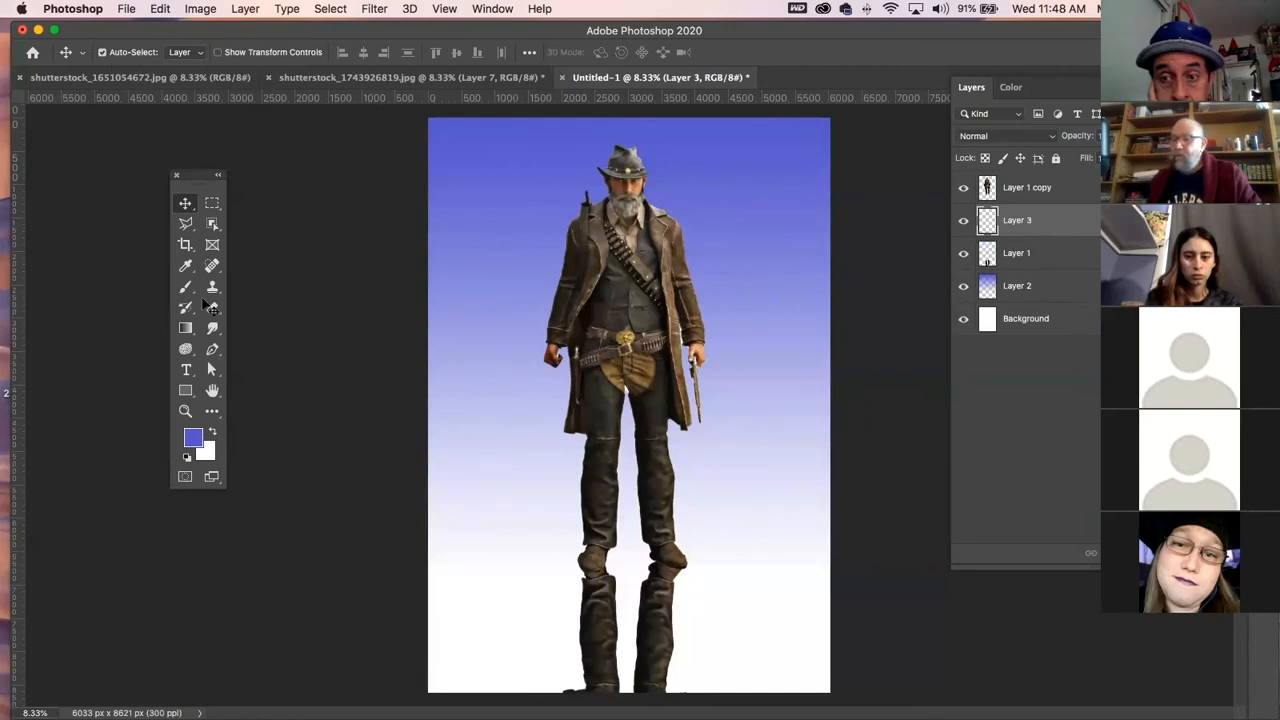
click(186, 328)
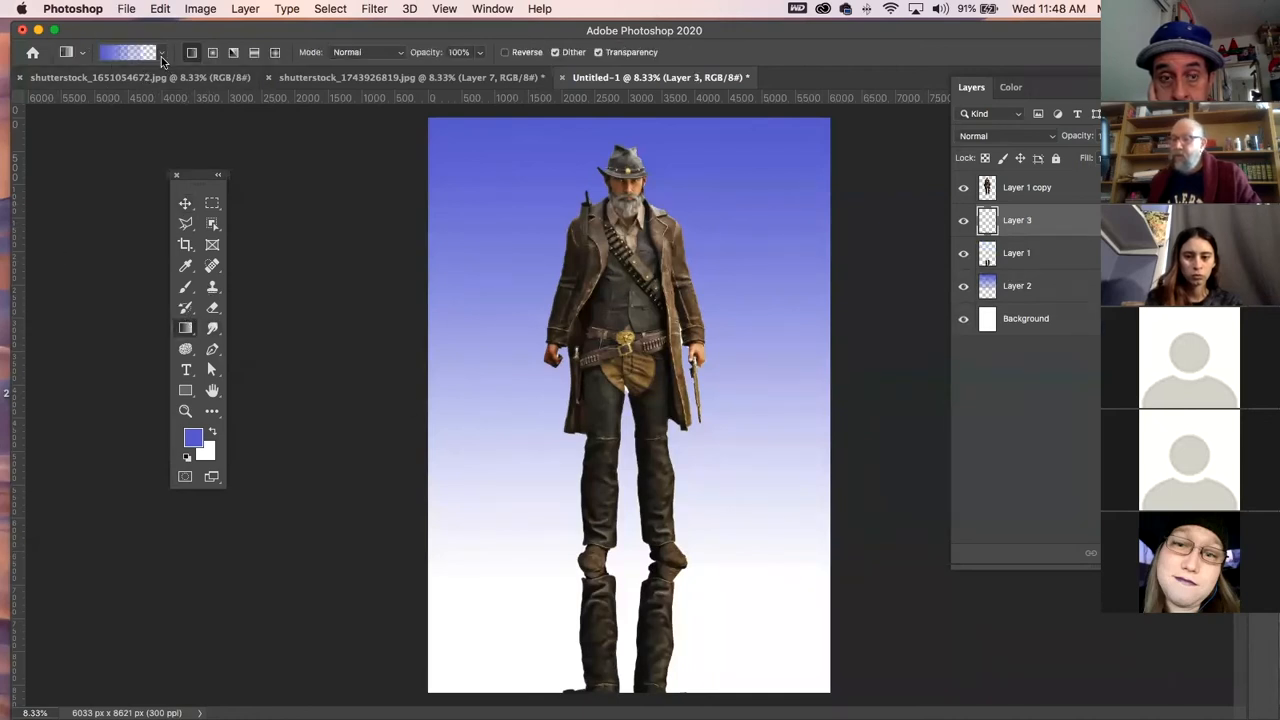
click(163, 52)
click(118, 106)
click(169, 31)
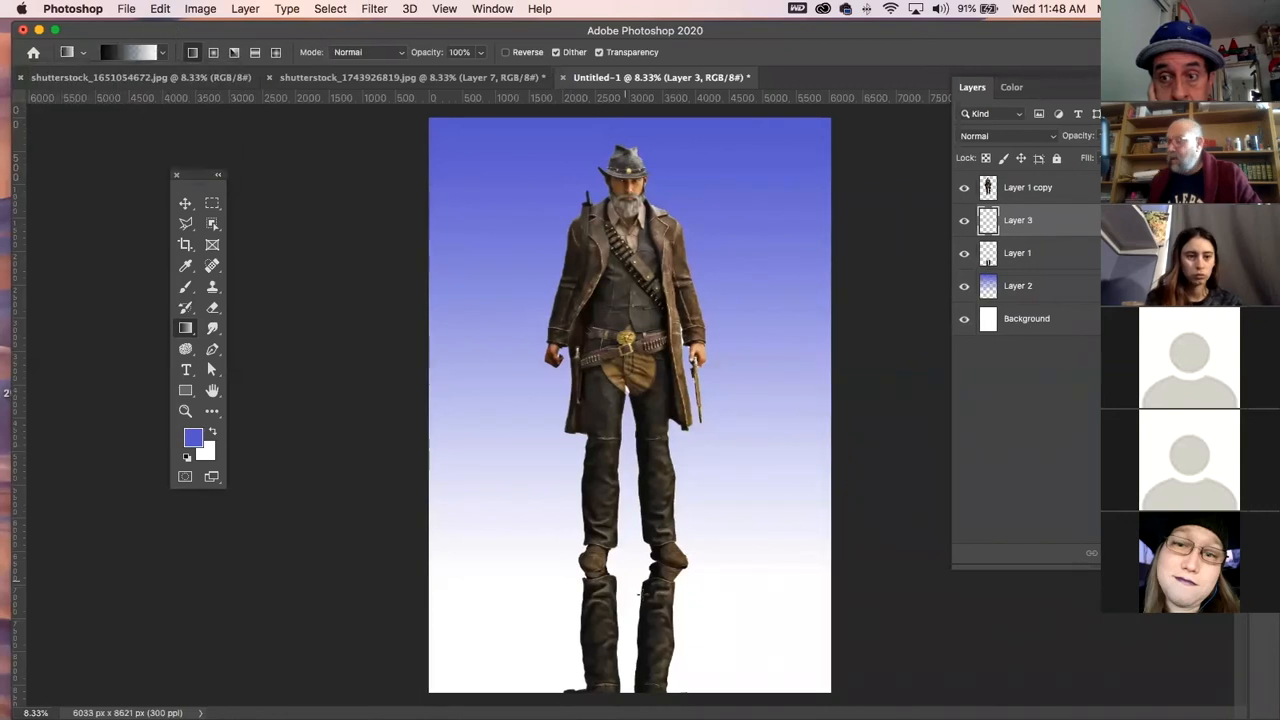
drag(646, 692, 674, 462)
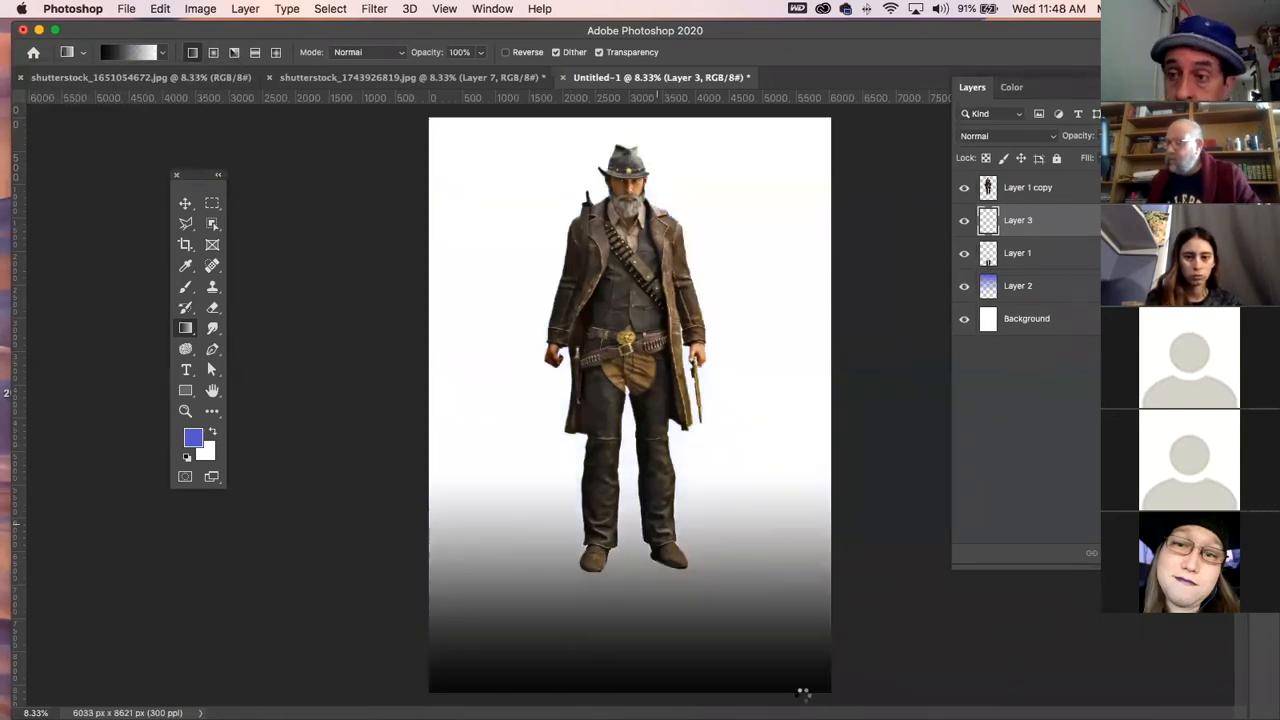
key(super+z)
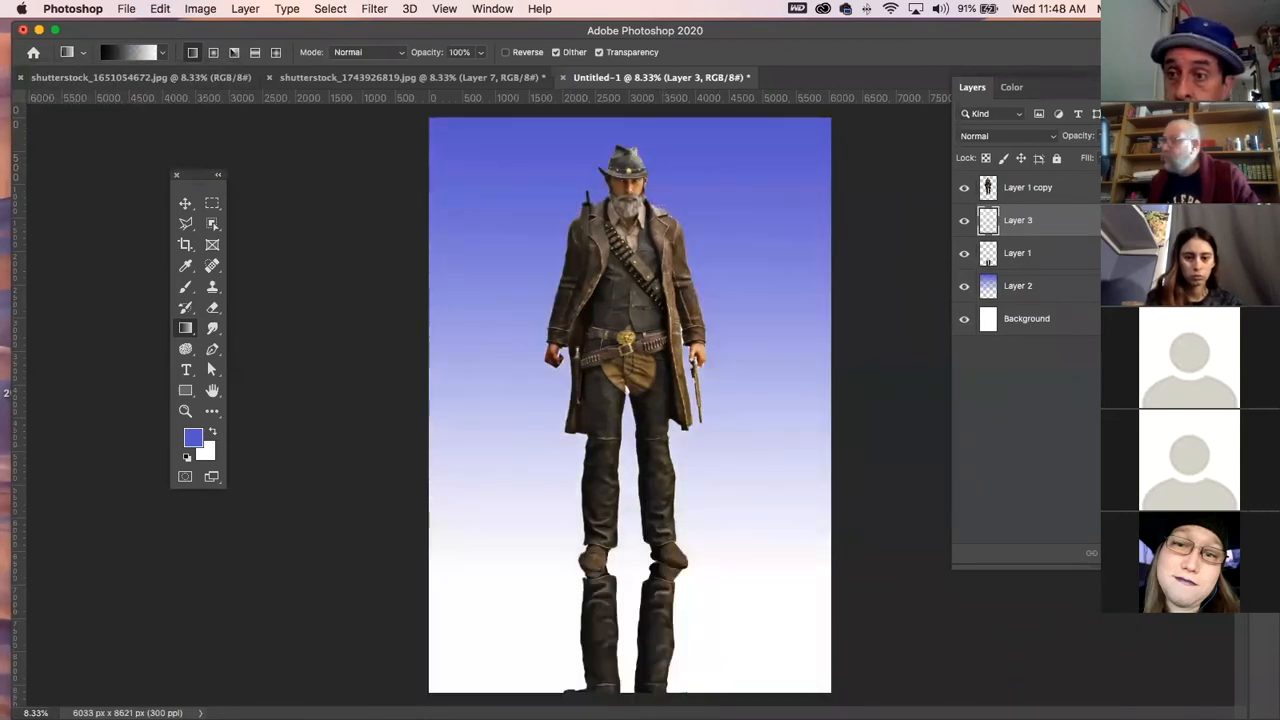
- Add layer masks to Layer 1 copy and Layer 1, and fade the flipped reflection with a black-to-white gradient upward from the canvas's lower edge
click(997, 199)
click(1136, 553)
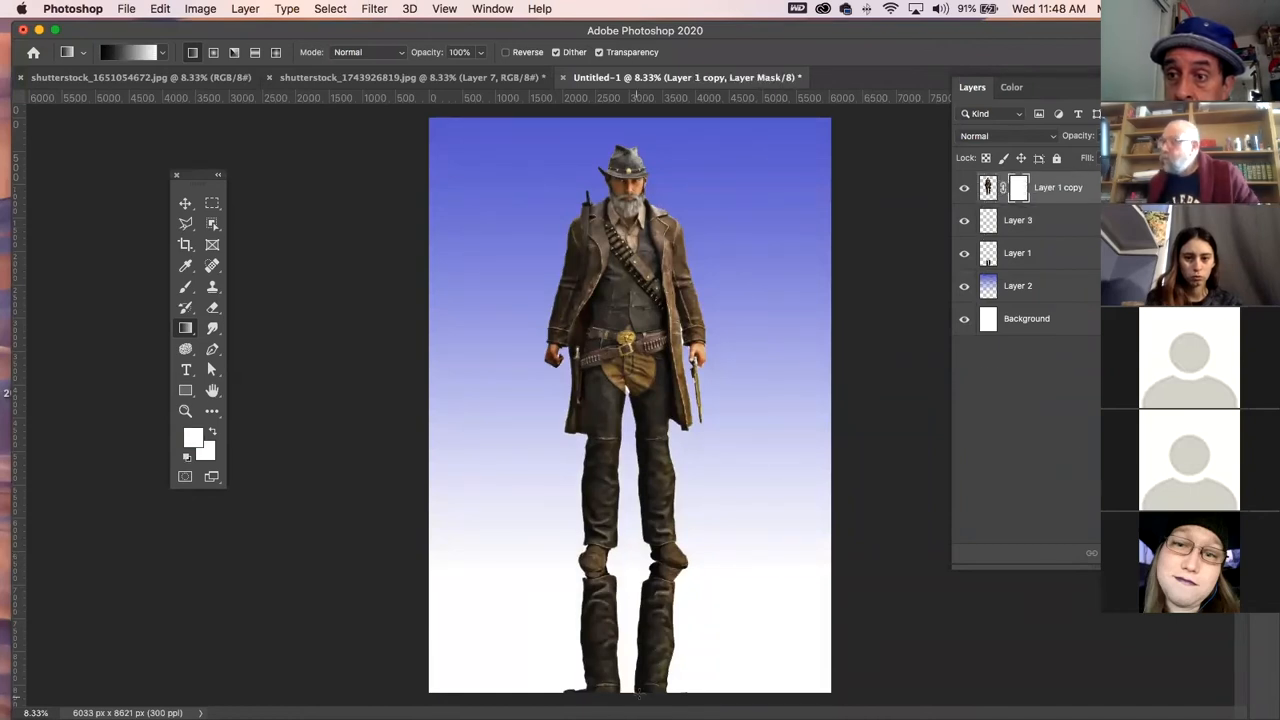
click(993, 256)
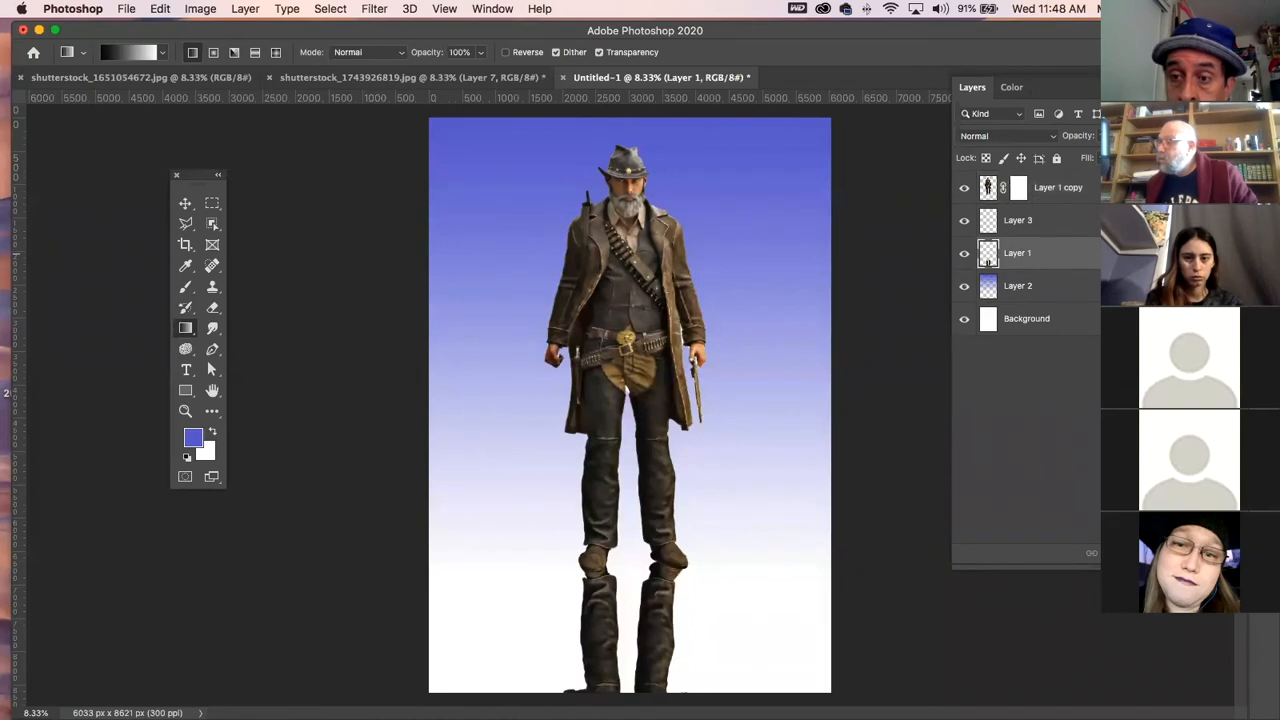
click(1136, 553)
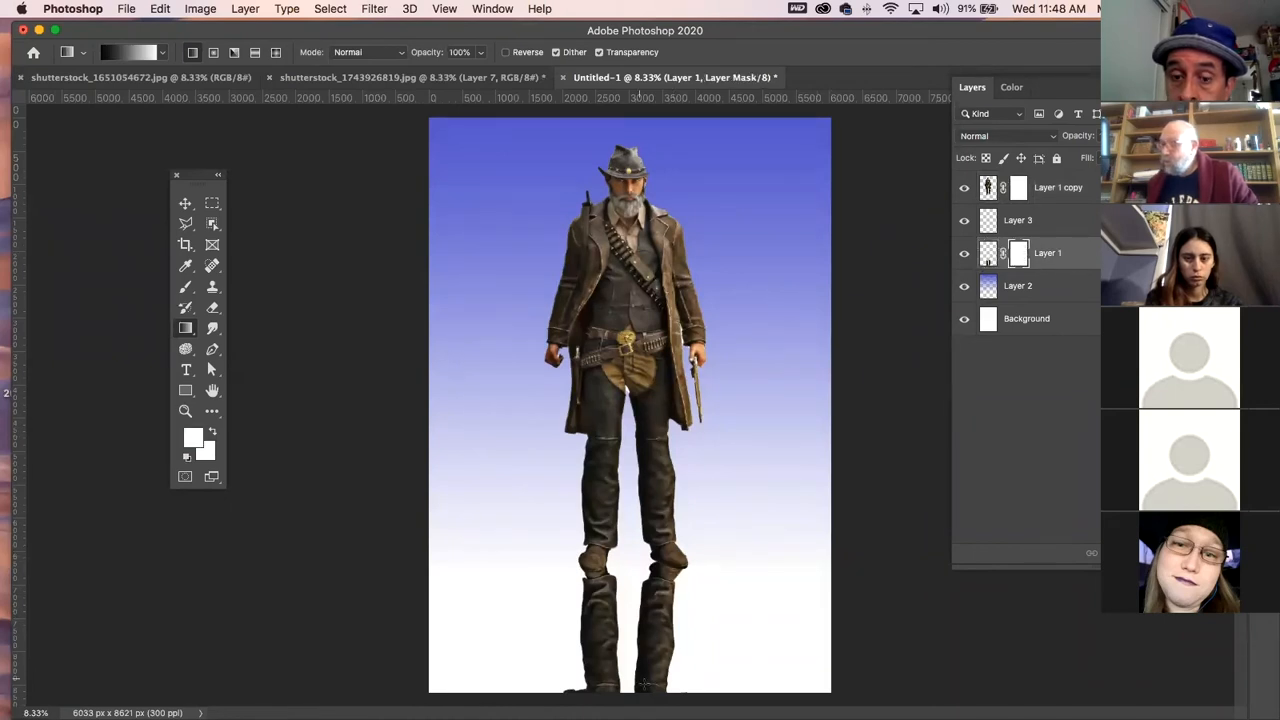
drag(642, 702, 642, 586)
drag(642, 448, 642, 448)
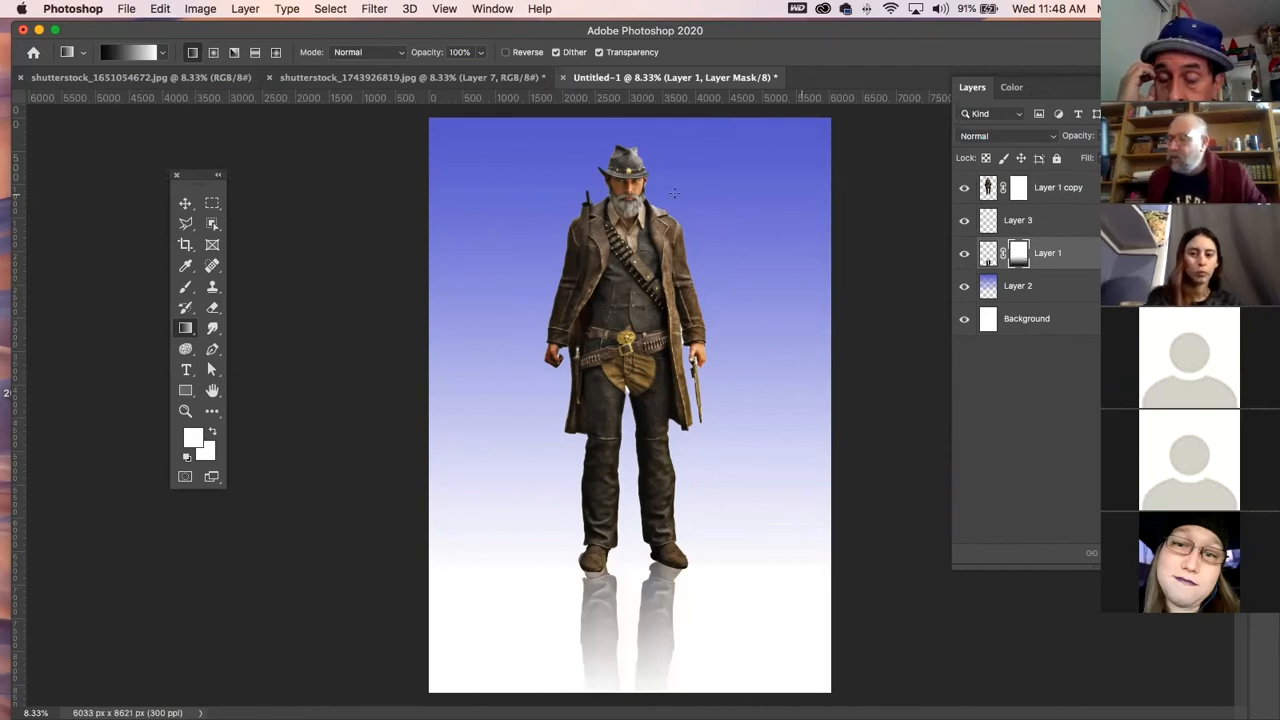
- Close the Untitled-1 document without saving, and close shutterstock_1651054672.jpg
click(563, 78)
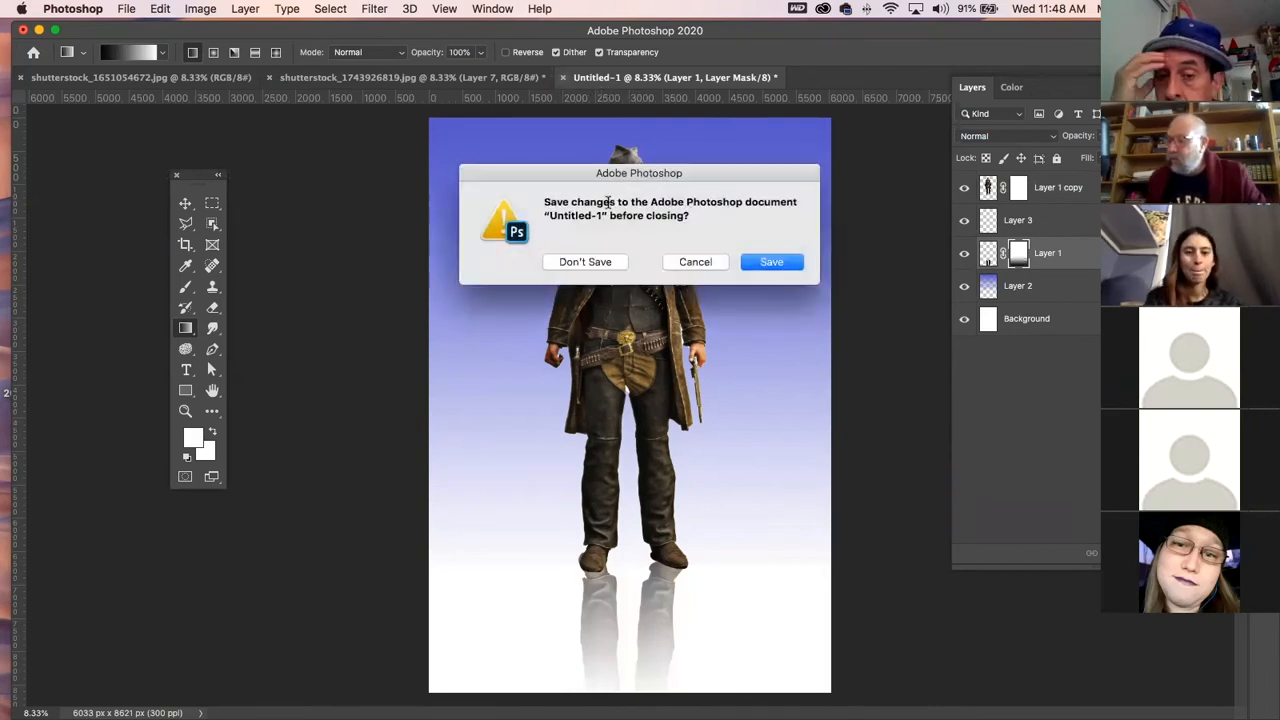
click(589, 261)
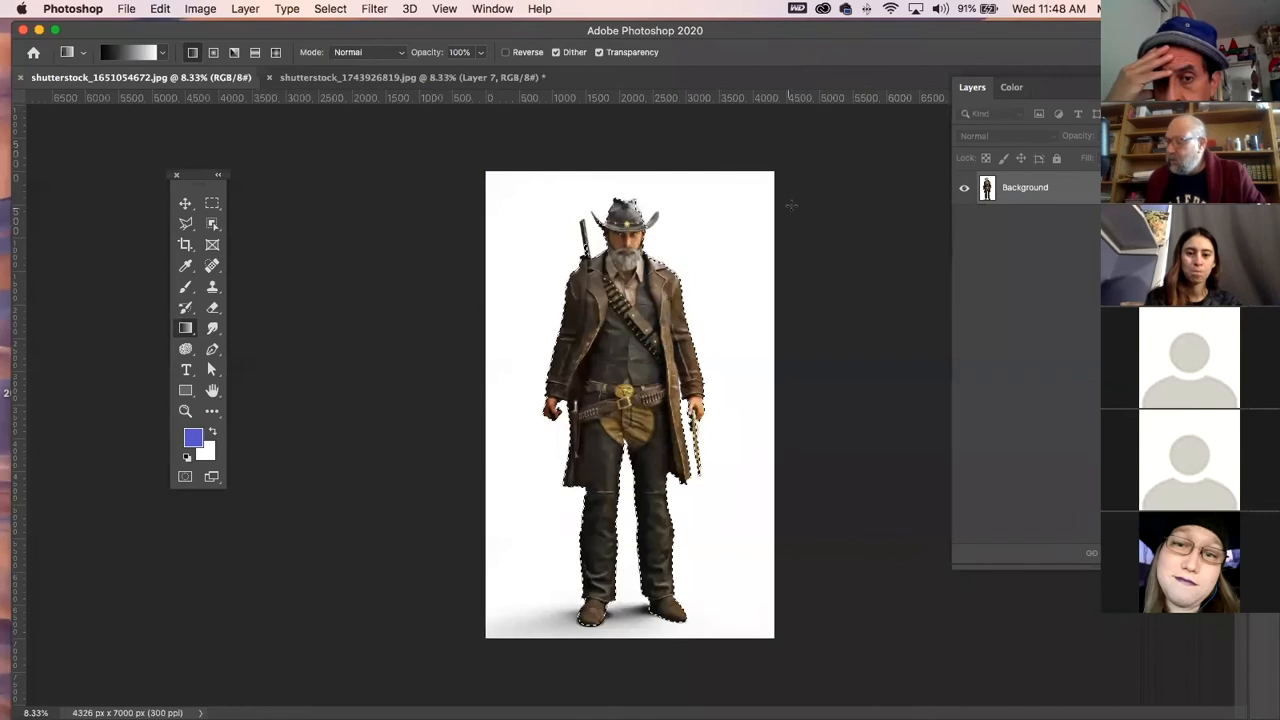
click(185, 203)
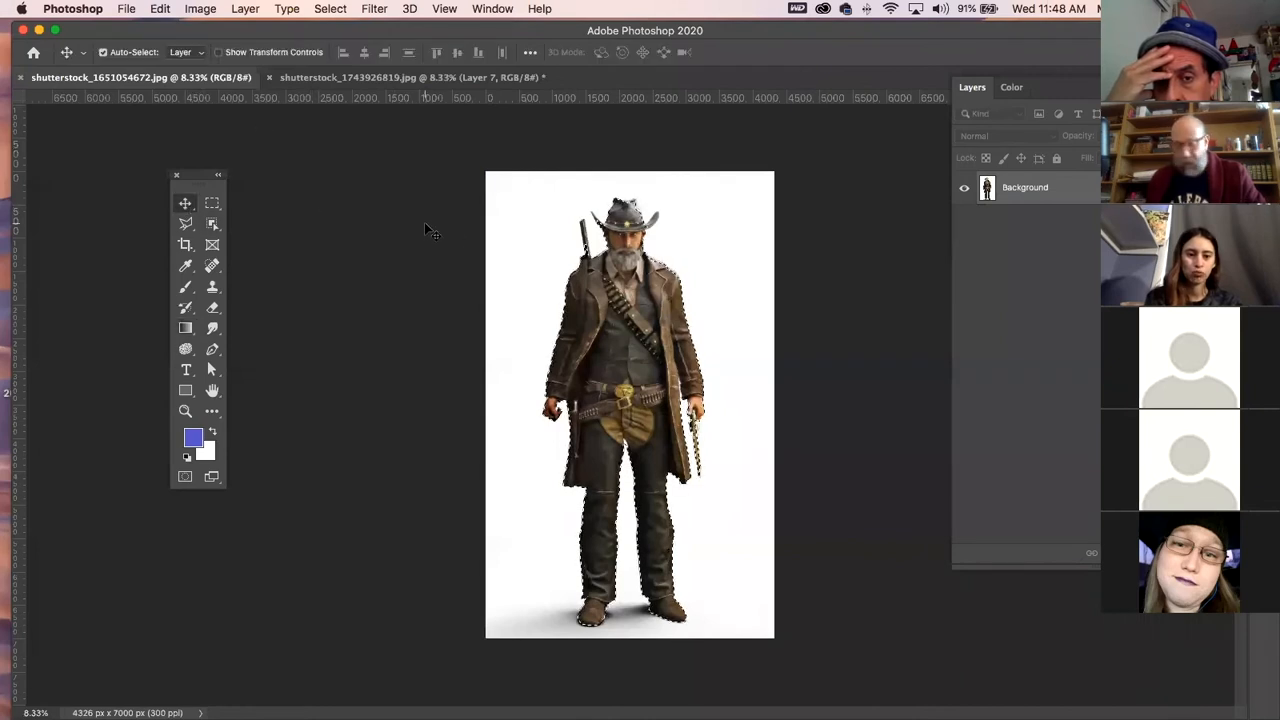
key(super+w)
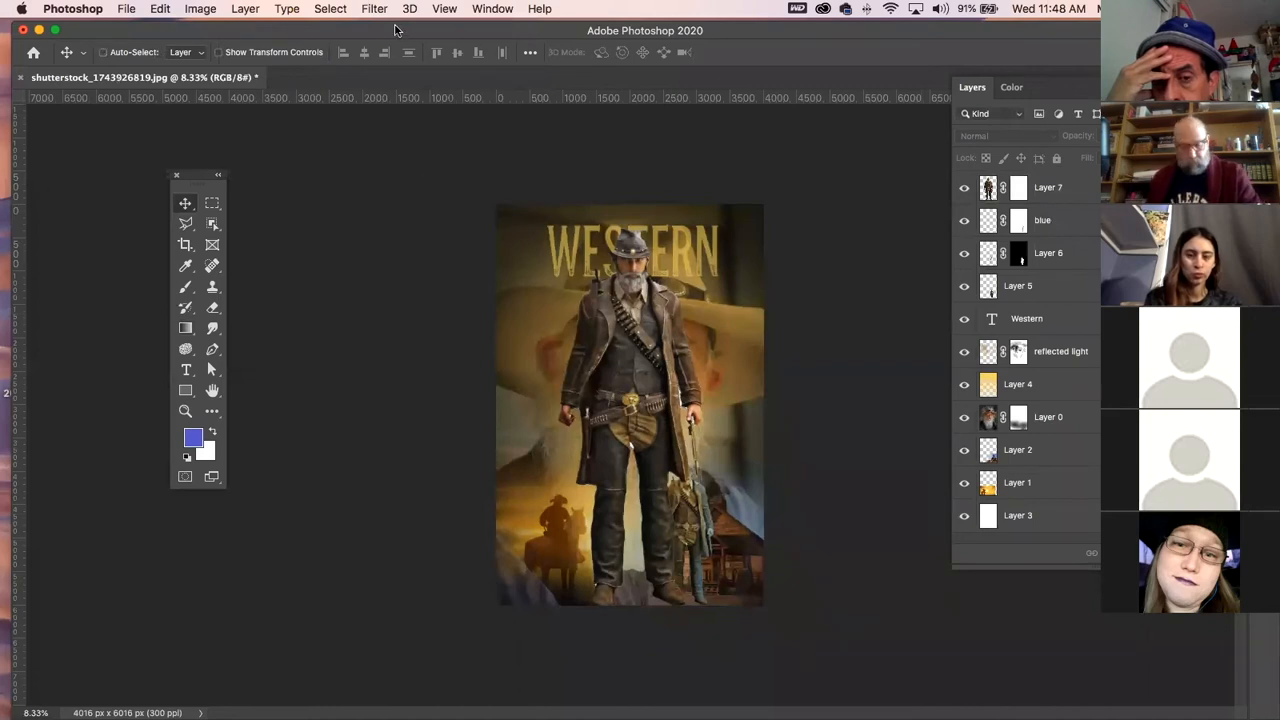
- Switch to Finder, browse the today, layer and Library folders for the next example file, and move the folder window clear of the desktop icons
key(super+h)
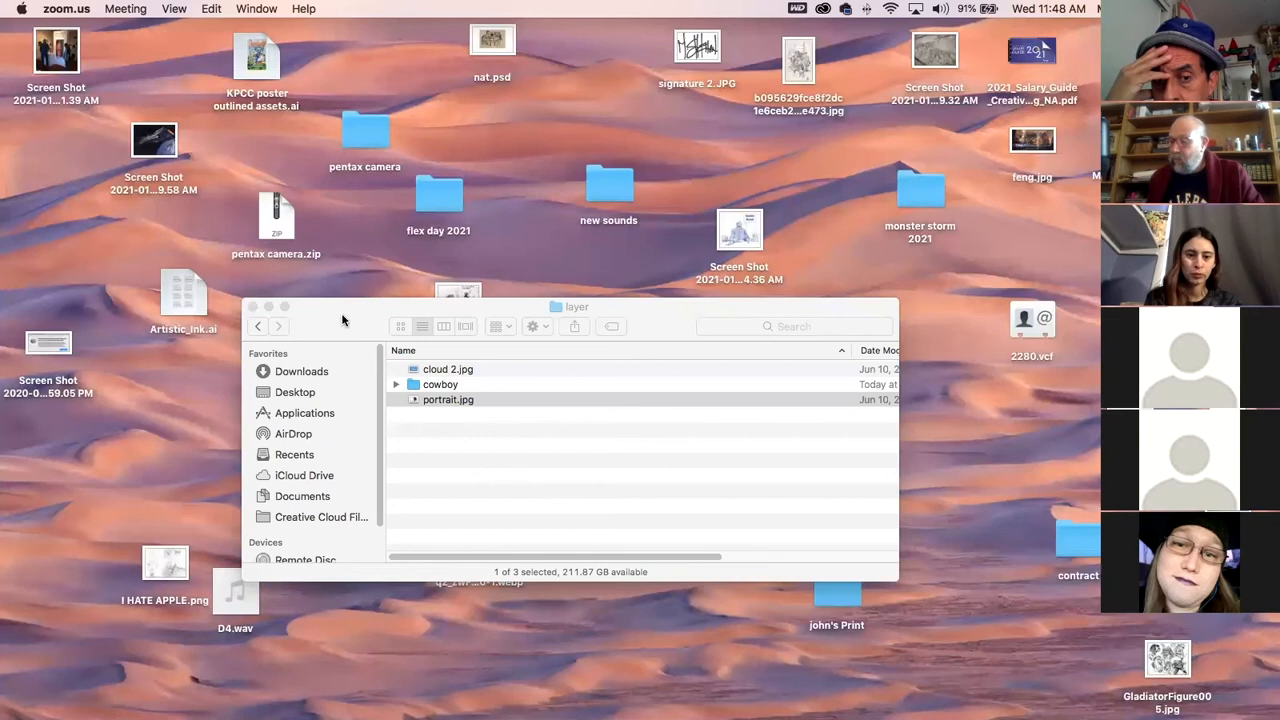
click(257, 327)
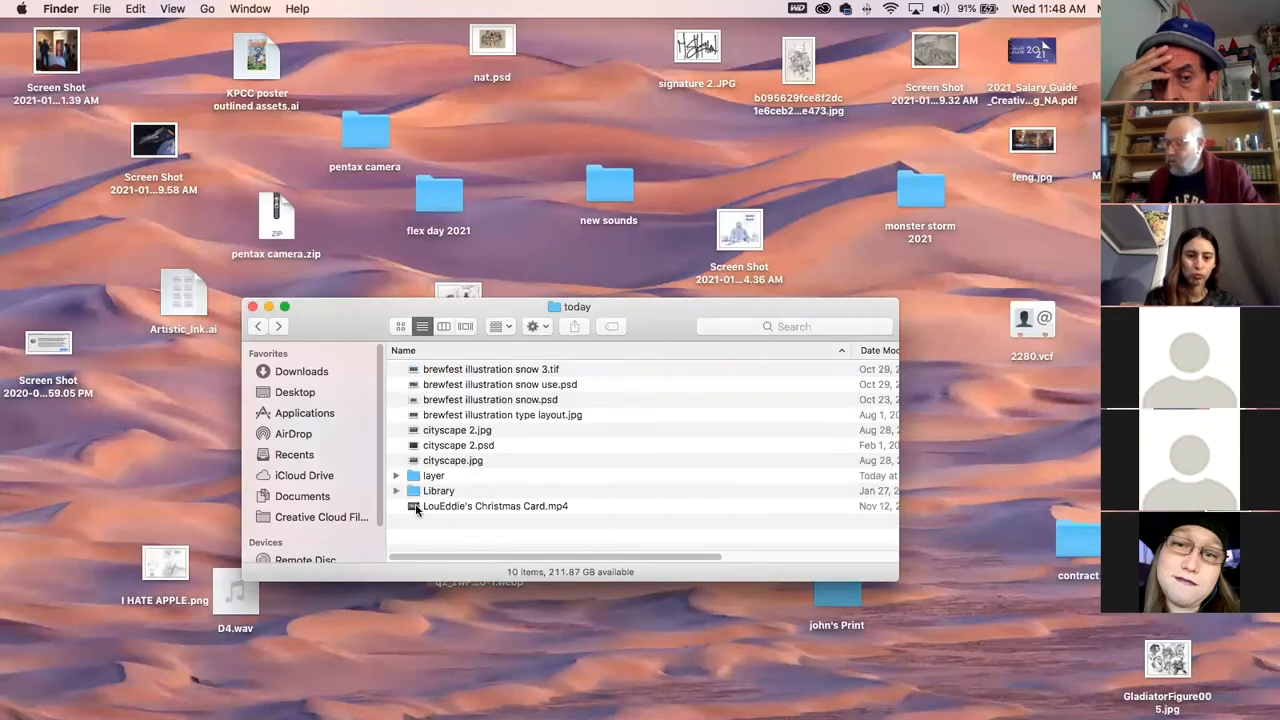
double_click(414, 477)
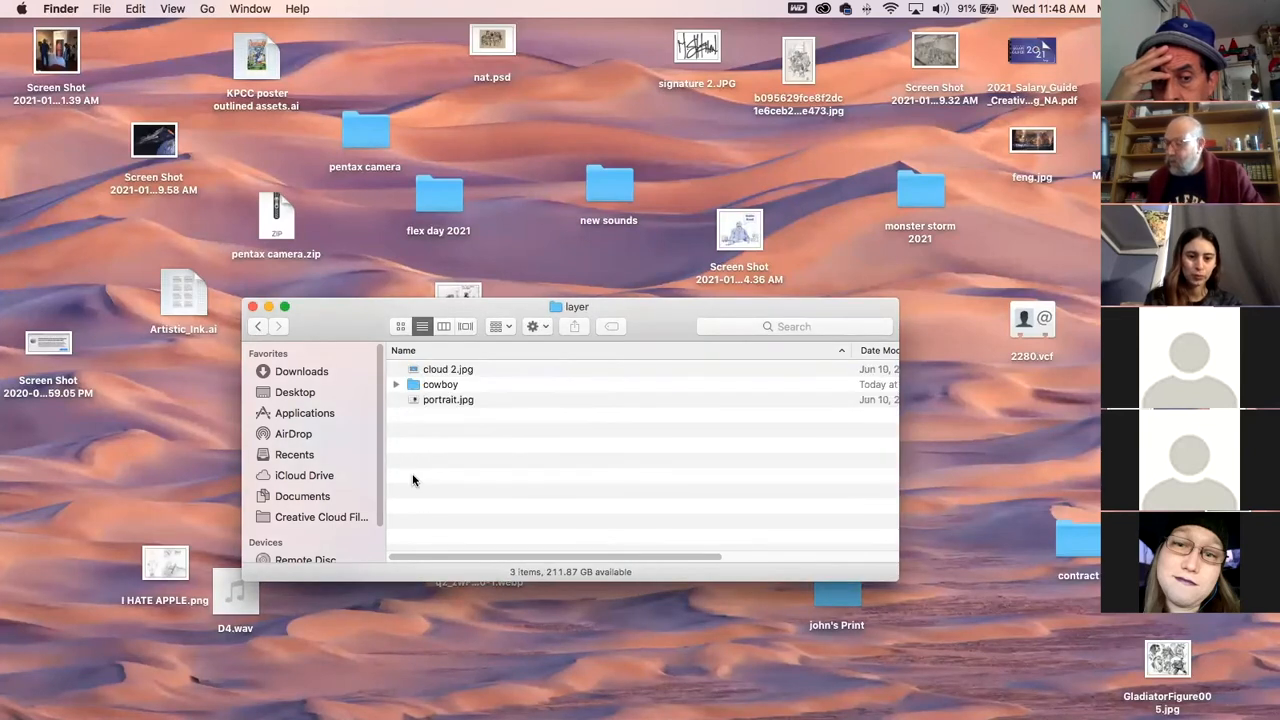
click(259, 327)
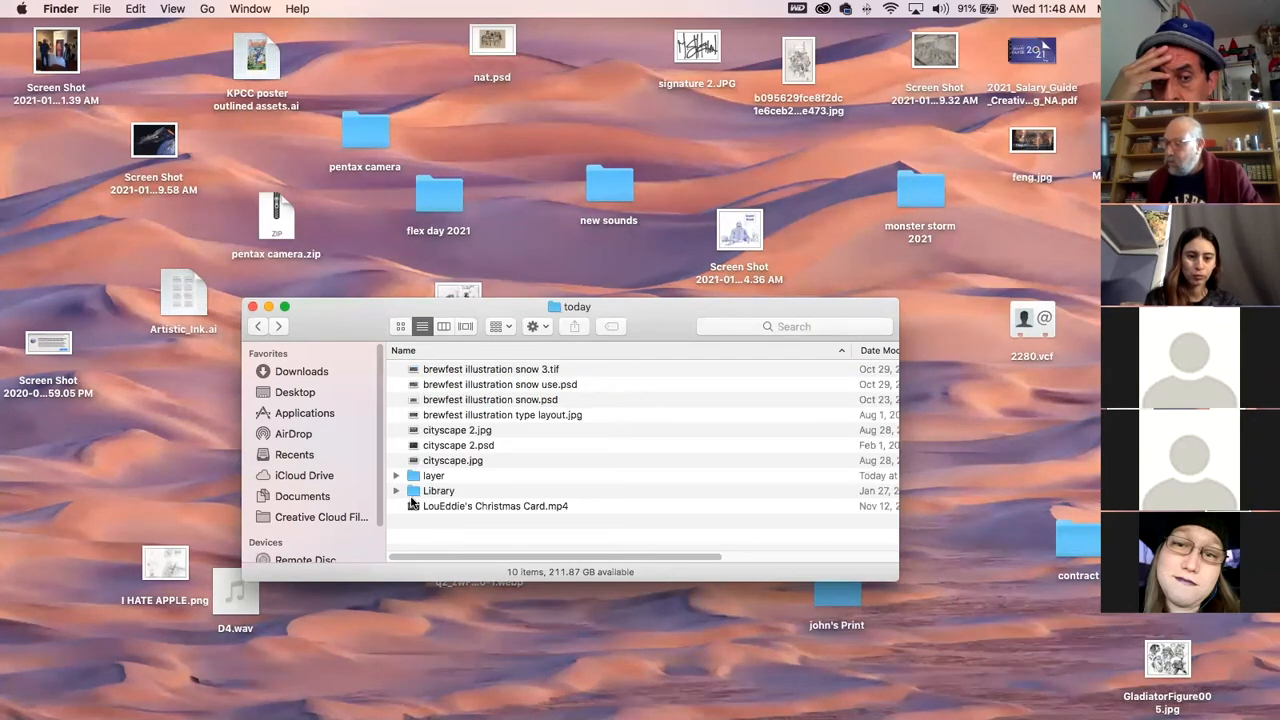
click(396, 491)
click(396, 491)
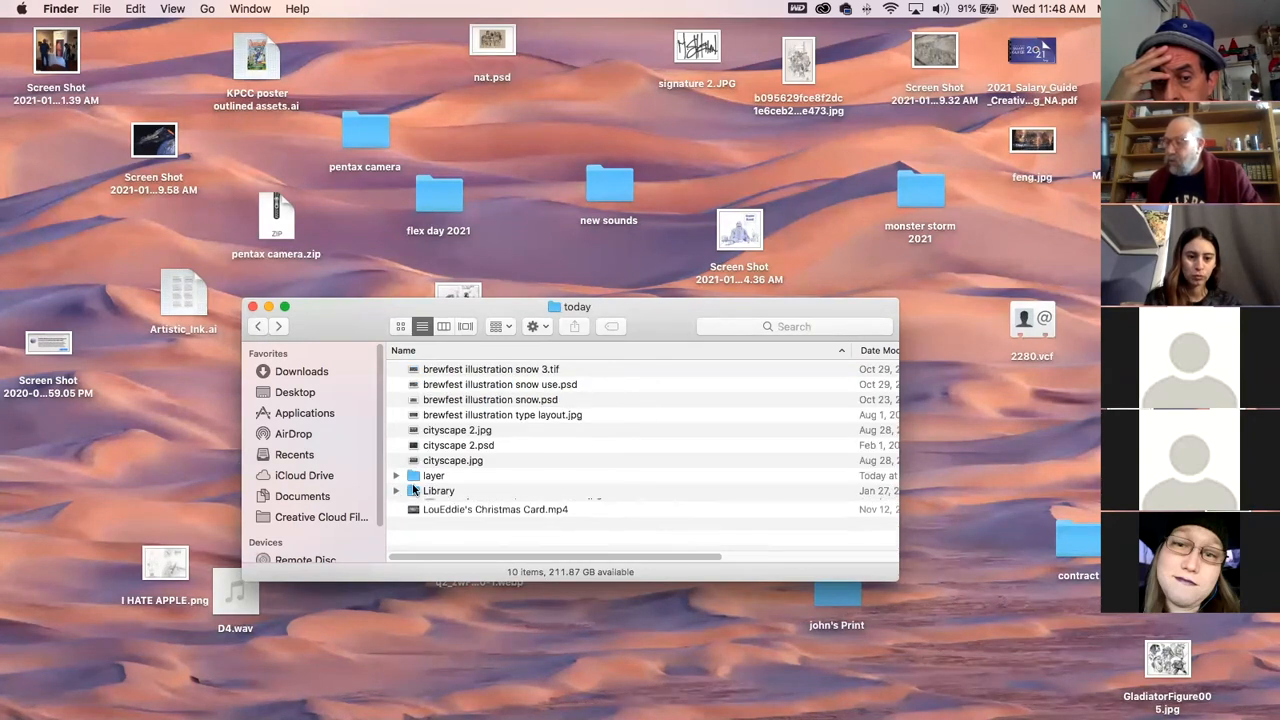
drag(337, 319, 543, 631)
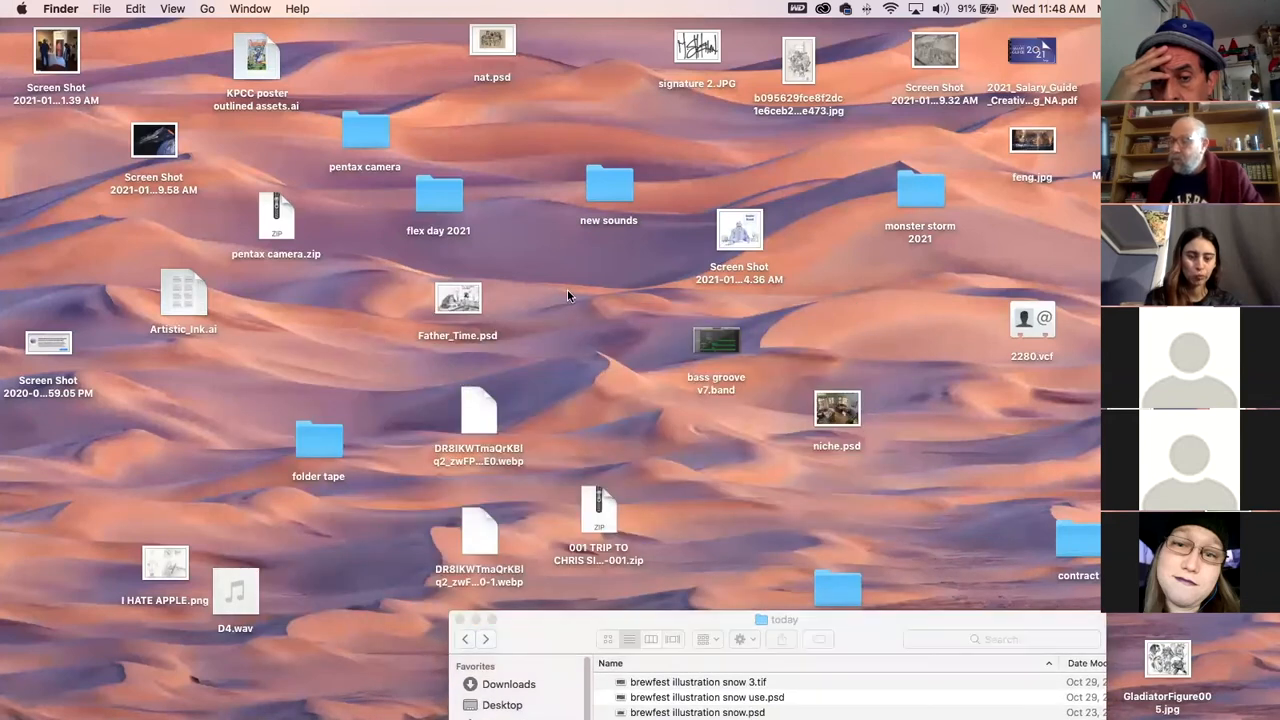
- Duplicate PENTAX_ME_SUPER.jpg in the desktop's pentax camera folder and open the copy, PENTAX_ME_SUPER 2.jpg, in Photoshop
double_click(373, 138)
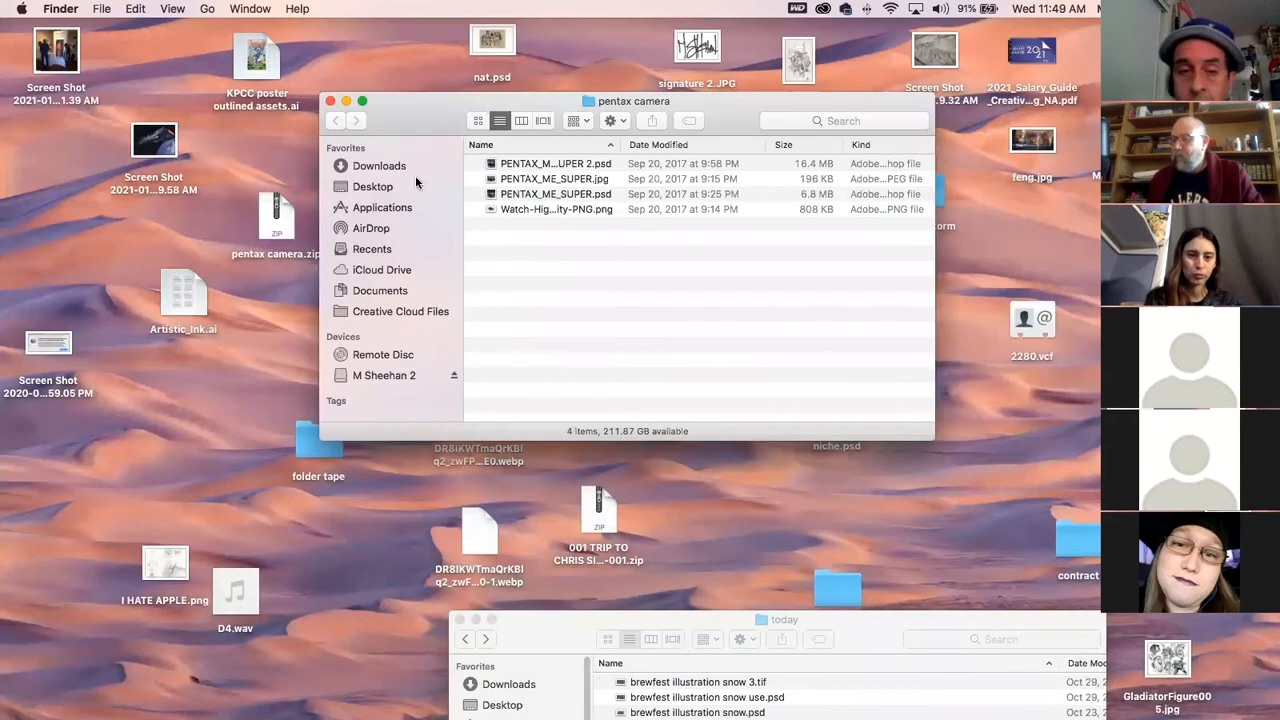
click(490, 166)
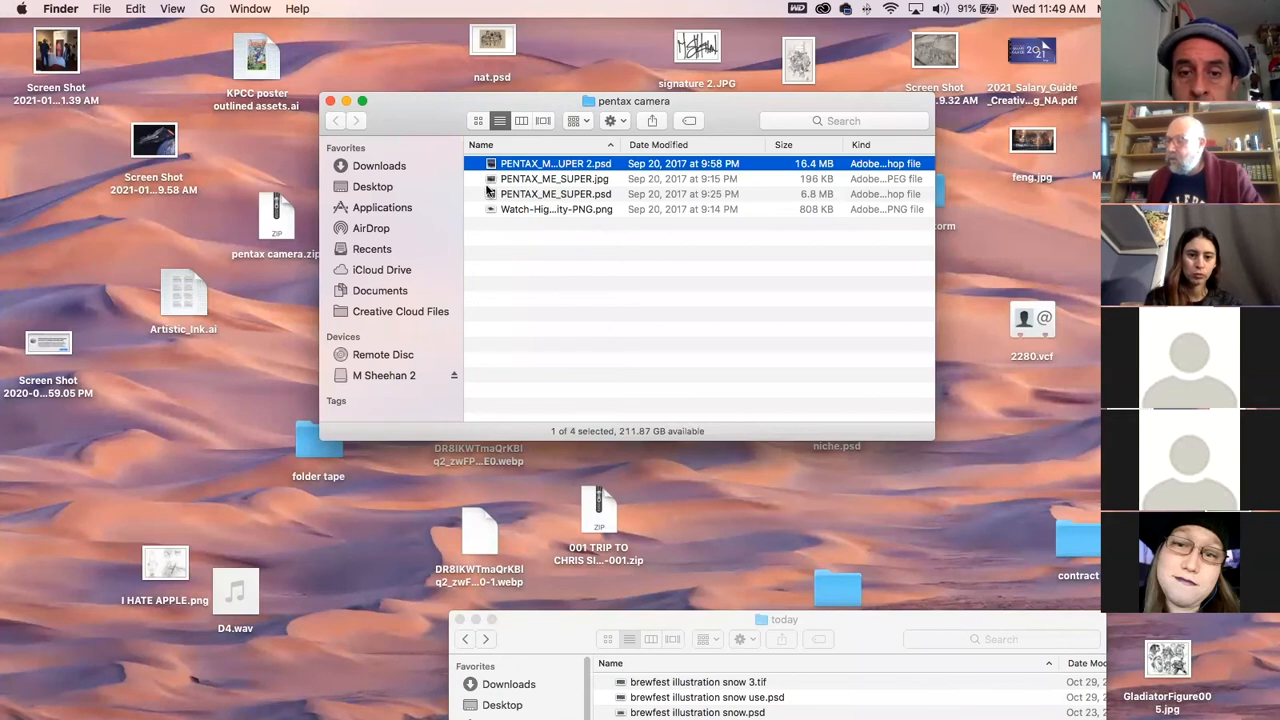
click(491, 180)
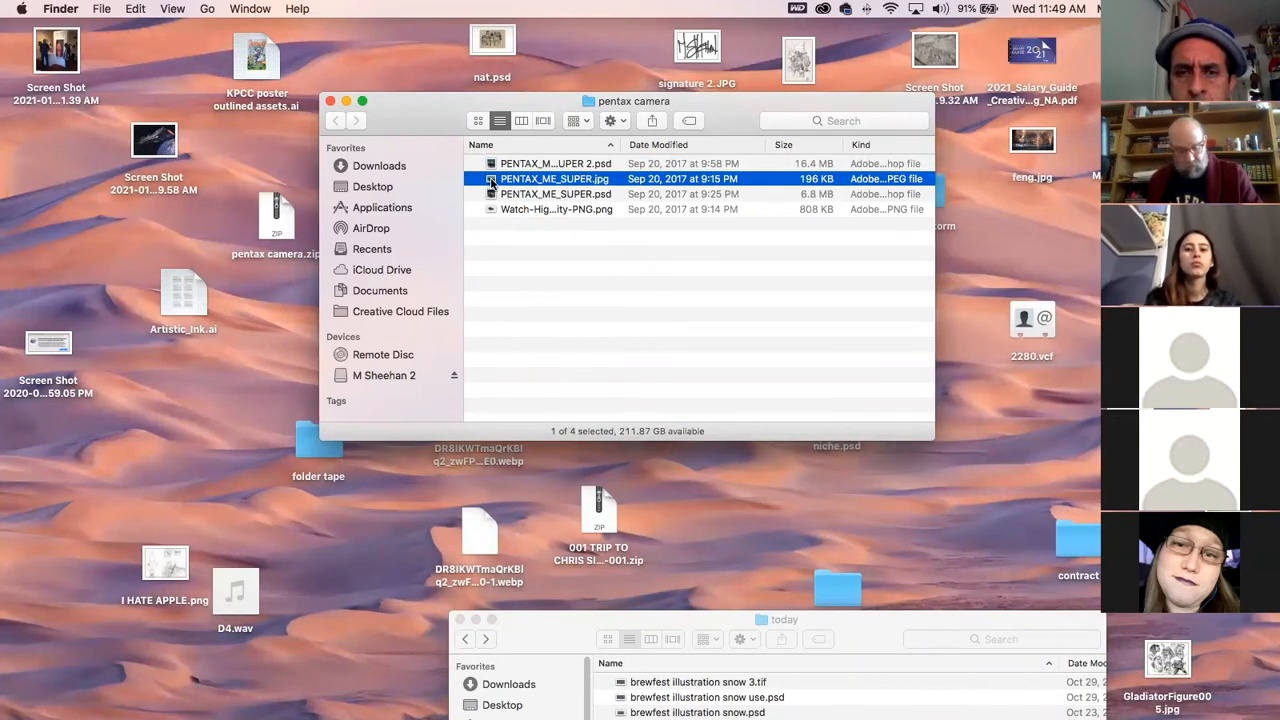
drag(491, 180, 537, 320)
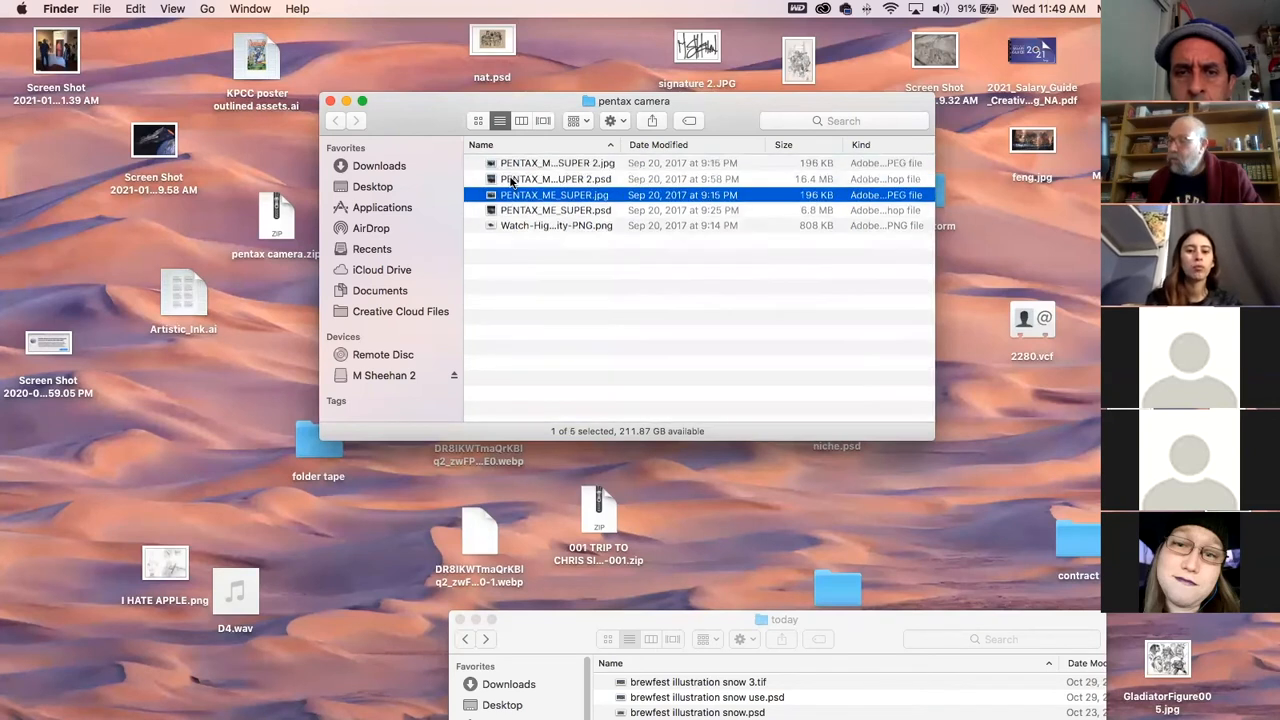
double_click(492, 163)
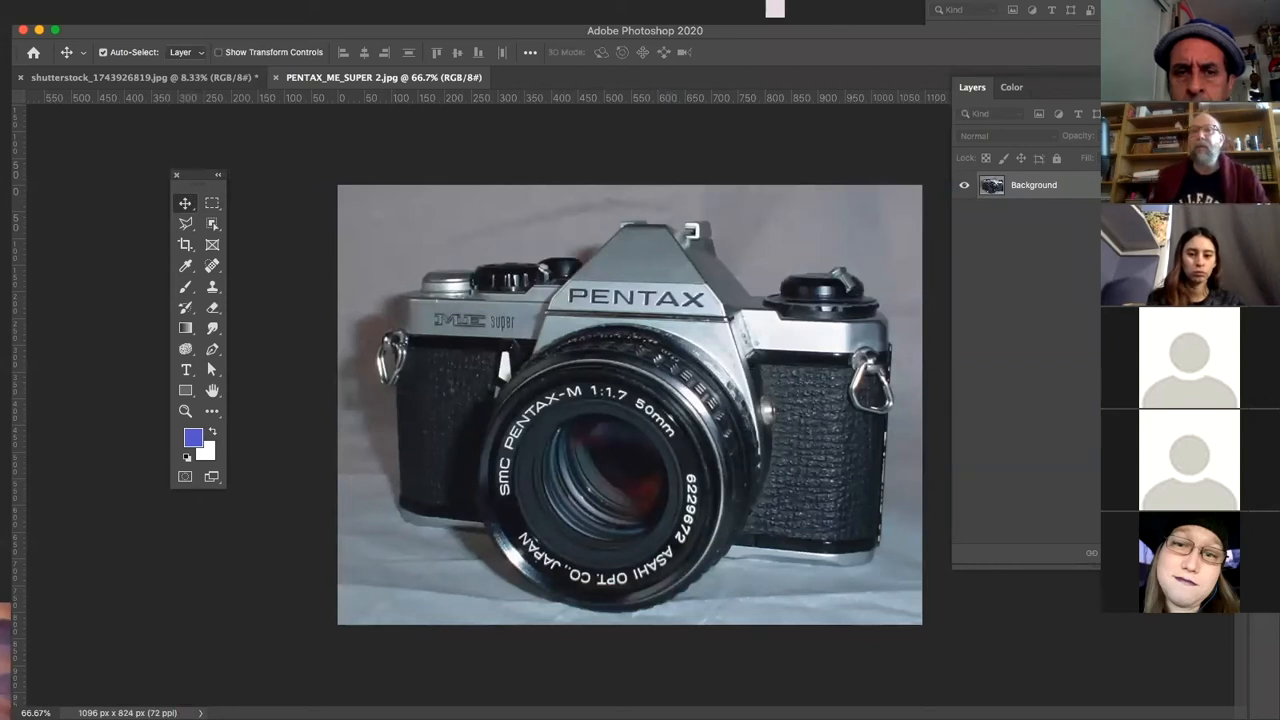
- Convert the camera photo's Background into the editable Layer 0 and hide the Layers panel
key(Tab)
key(Tab)
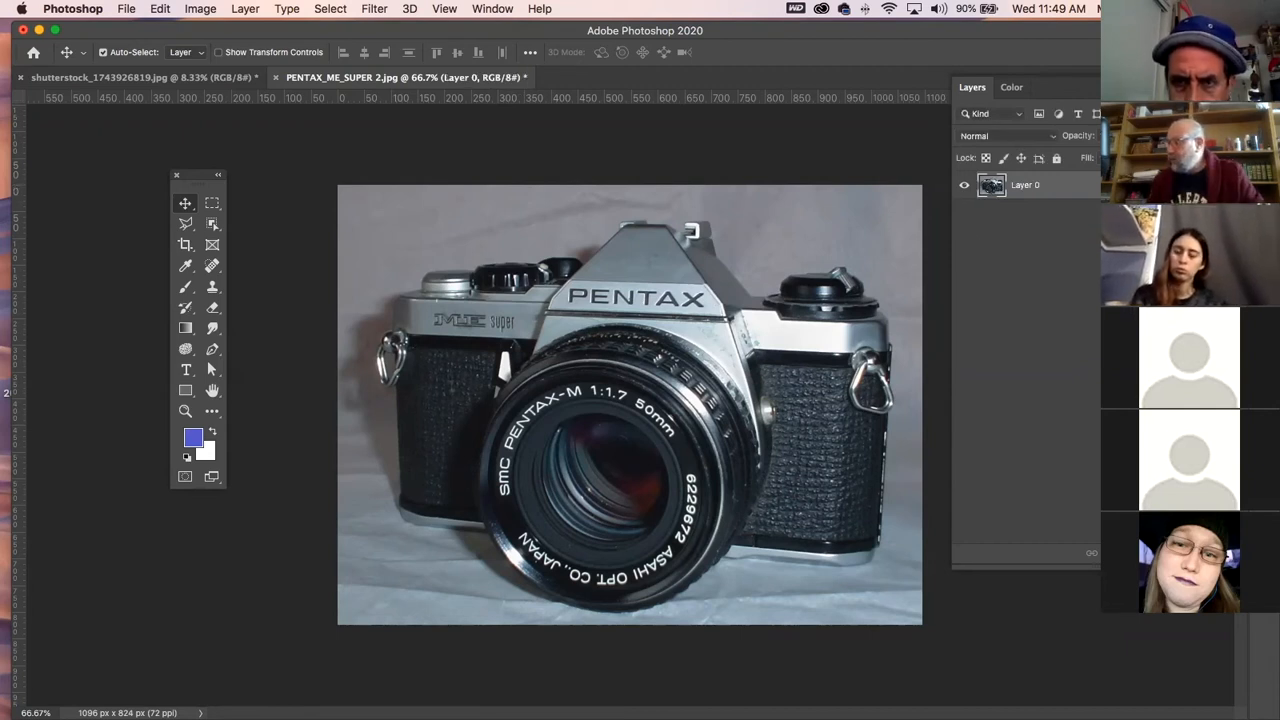
key(F7)
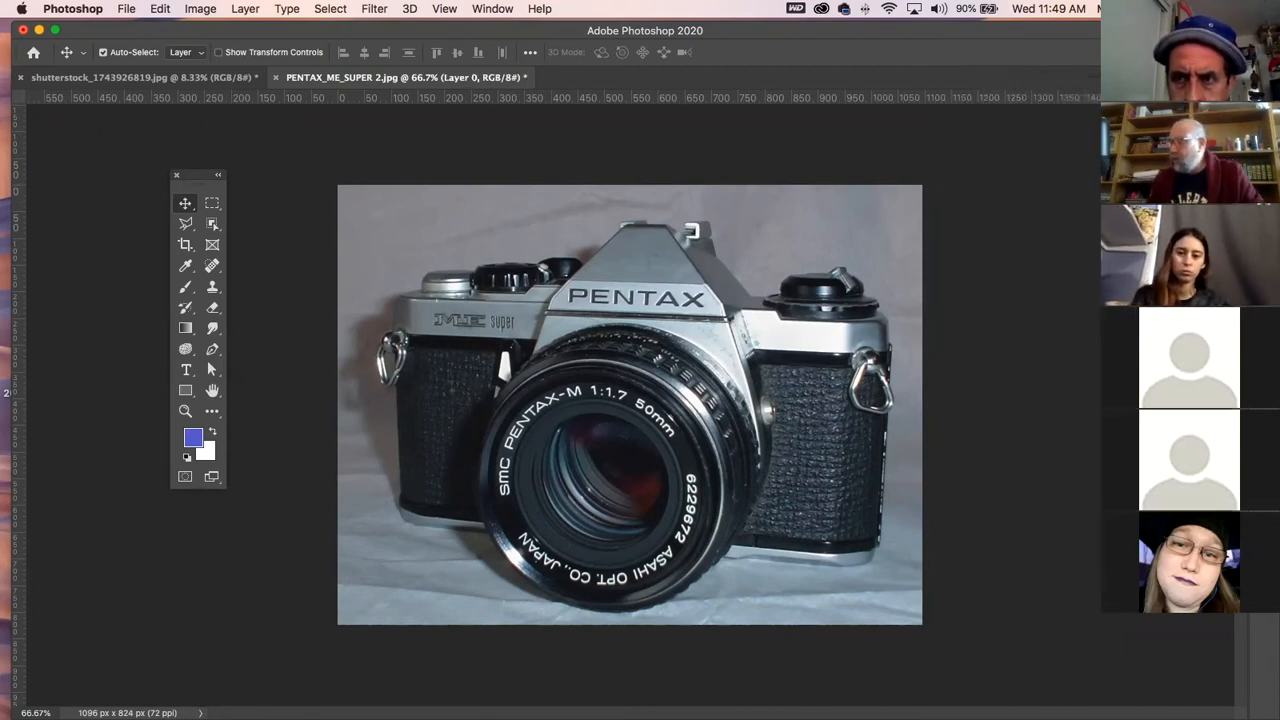
- Start a Pen tool path at the base of the silver knob, tracing around the camera's upper corner down to the strap ring
click(185, 411)
drag(584, 327, 650, 384)
drag(380, 278, 639, 352)
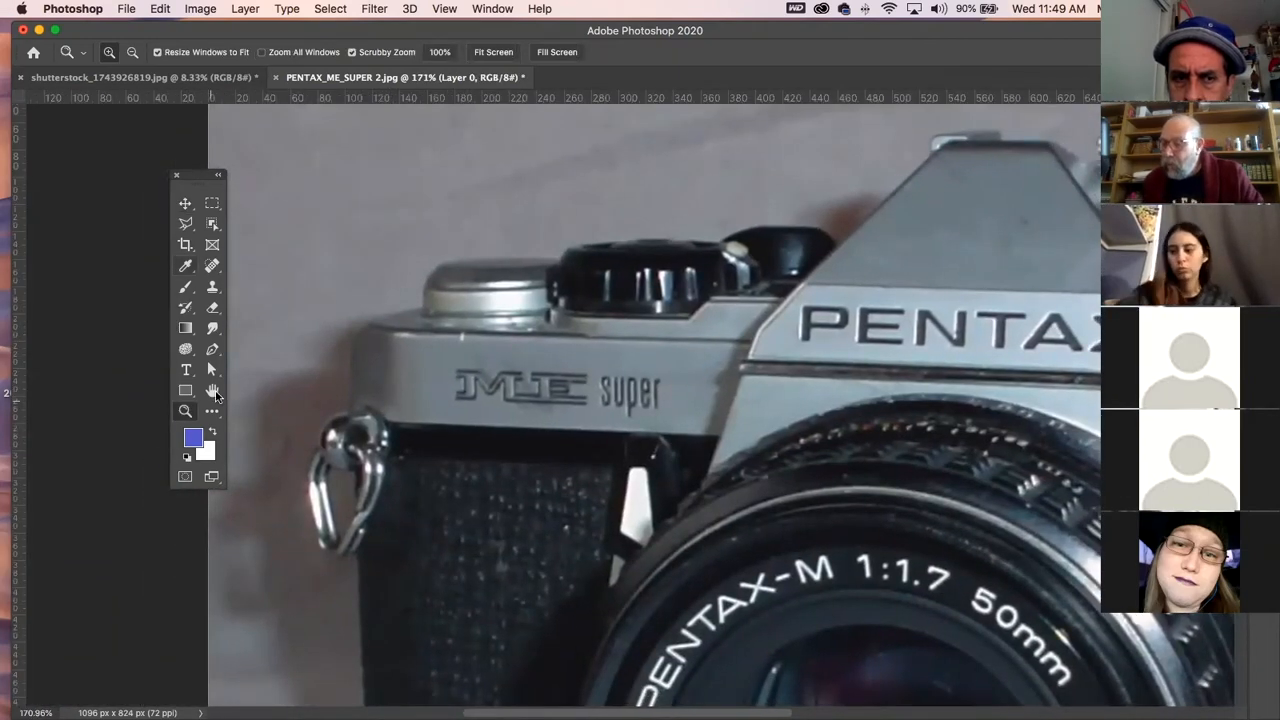
click(212, 349)
click(421, 313)
click(367, 325)
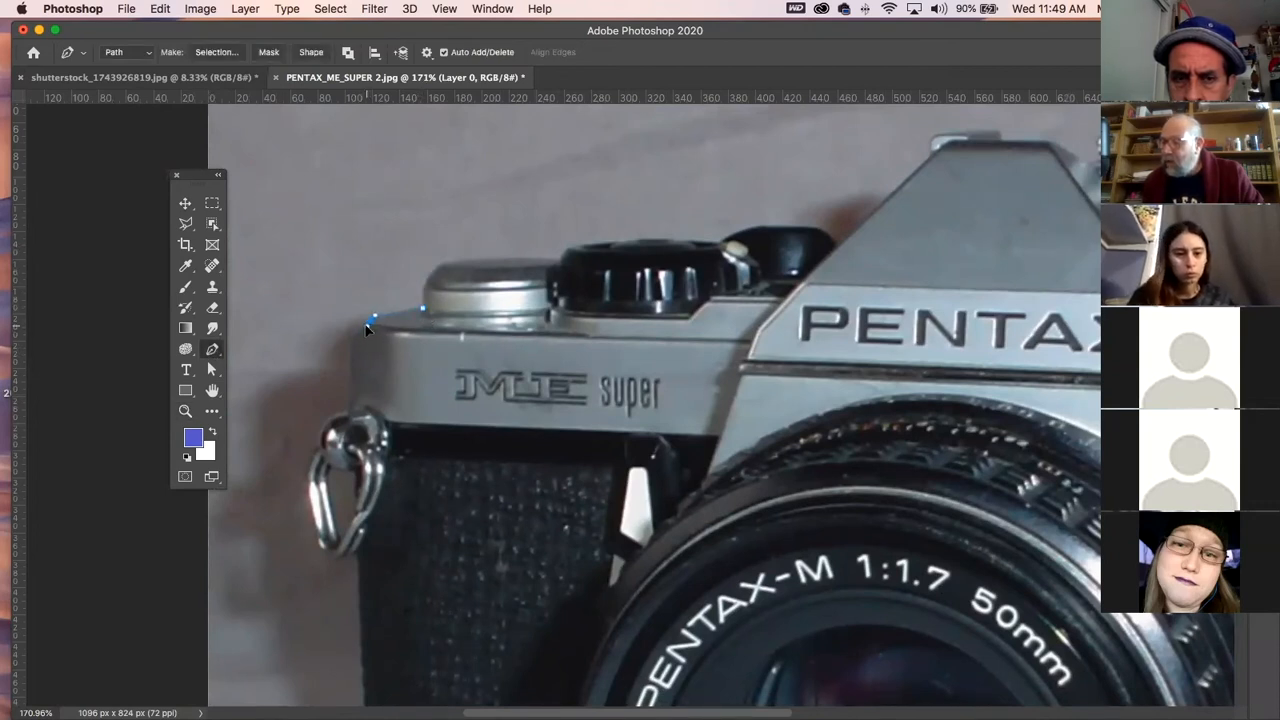
click(354, 352)
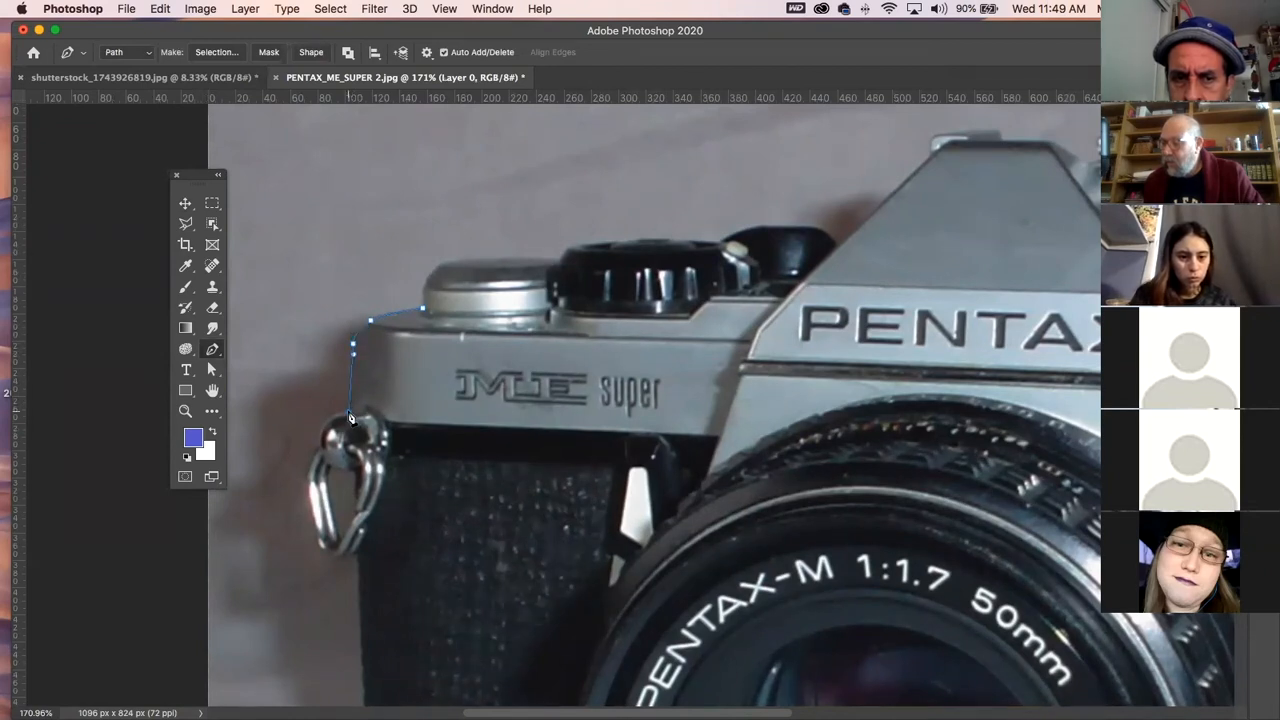
- Continue the path with curved points around the outer edge of the strap lug and its metal ring
click(323, 449)
key(super+z)
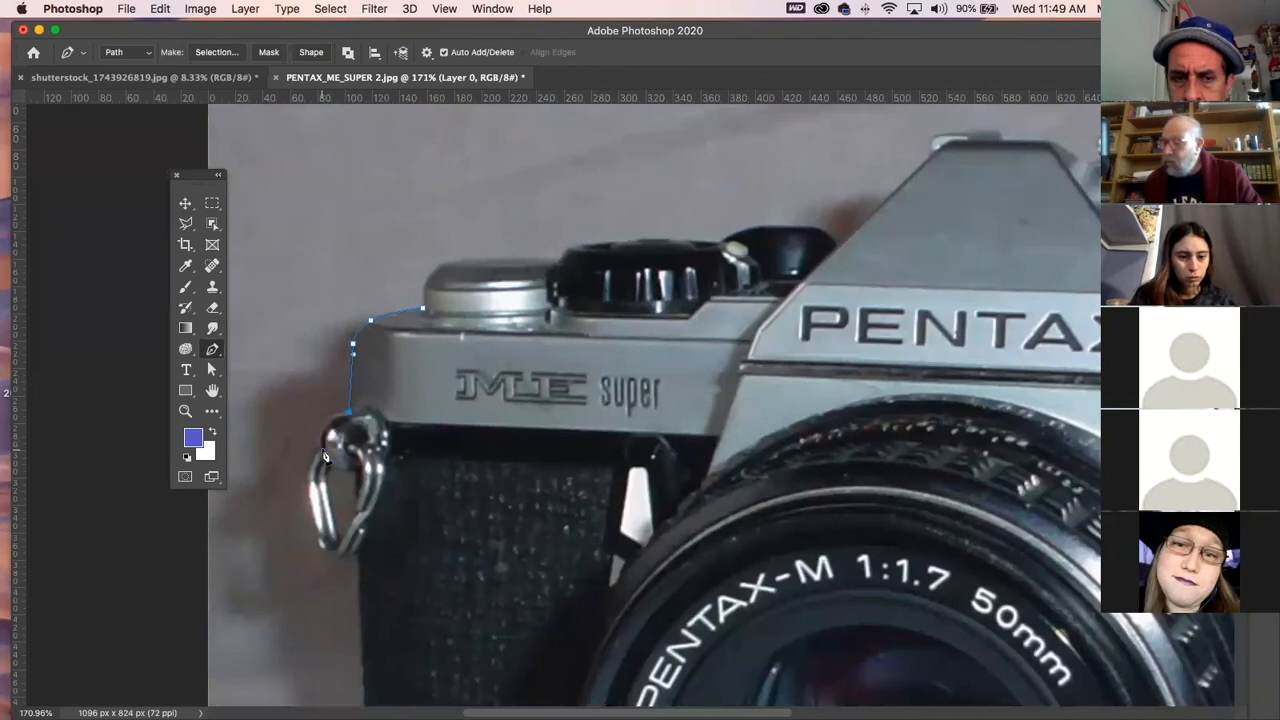
drag(322, 447, 328, 483)
super+click(389, 508)
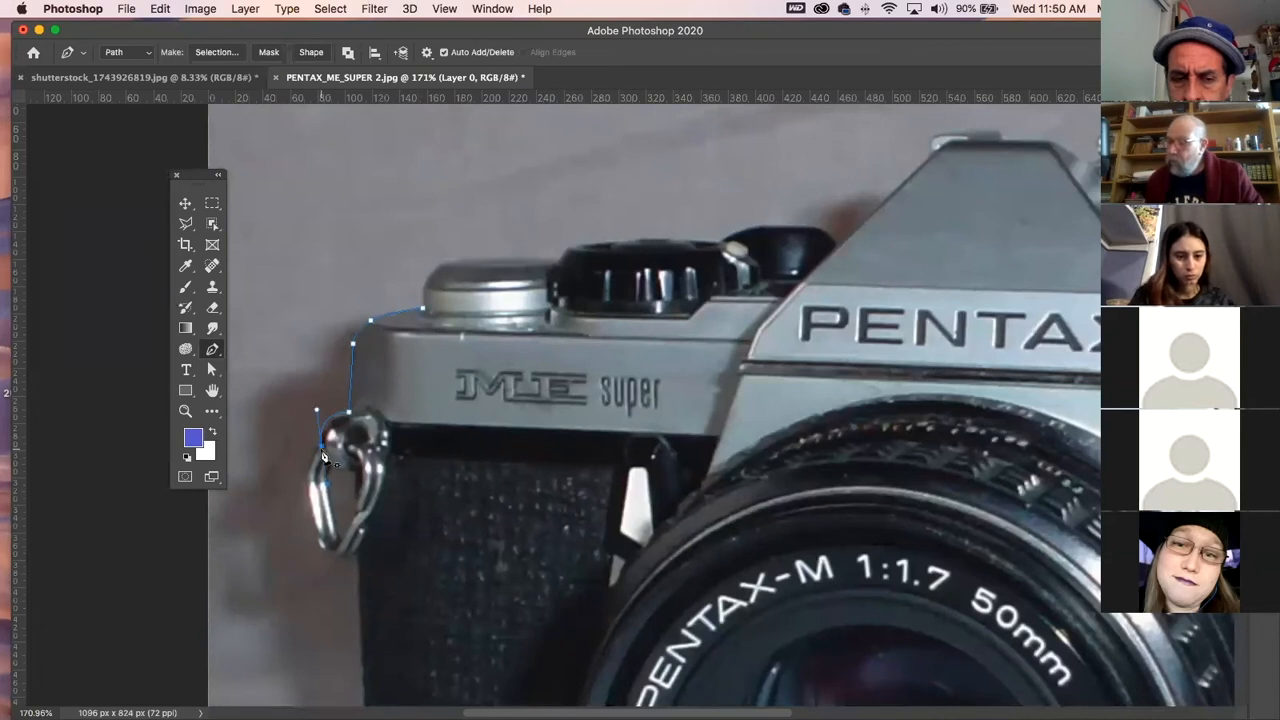
drag(307, 486, 308, 492)
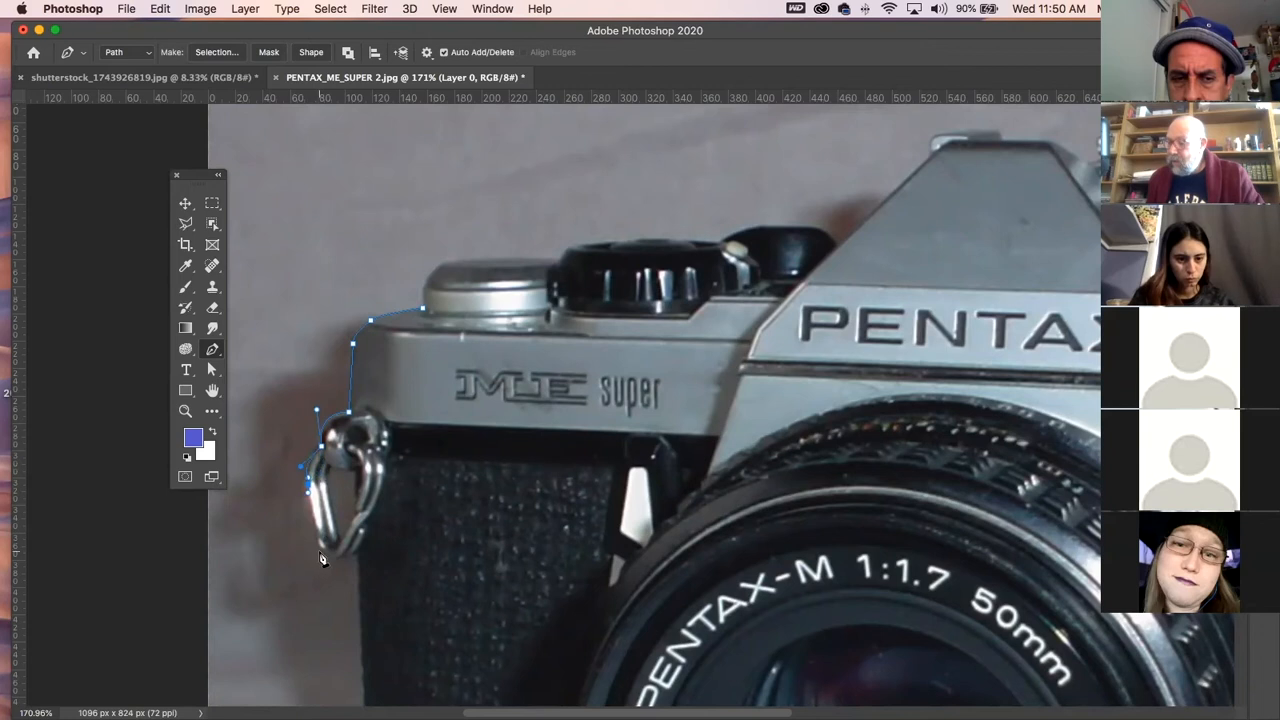
drag(320, 553, 342, 562)
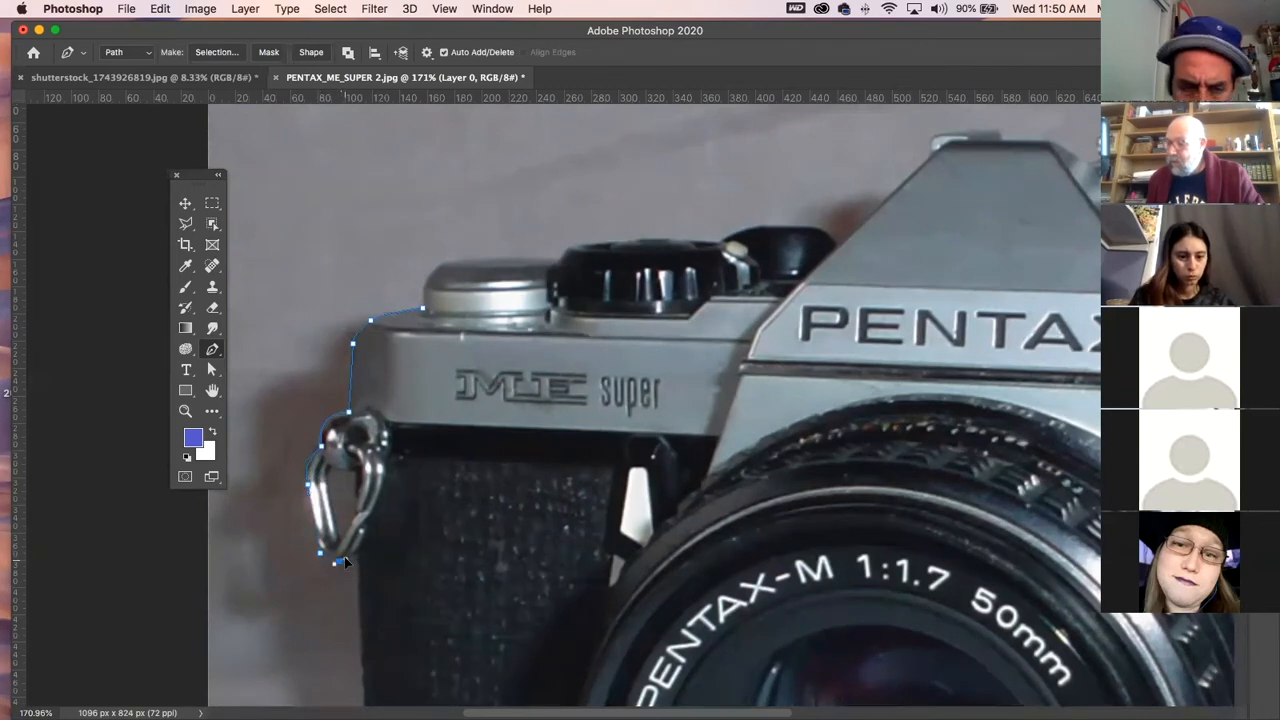
- Extend the path down the black side of the camera body, around its lower corner and along the base to the lens
drag(461, 576, 506, 284)
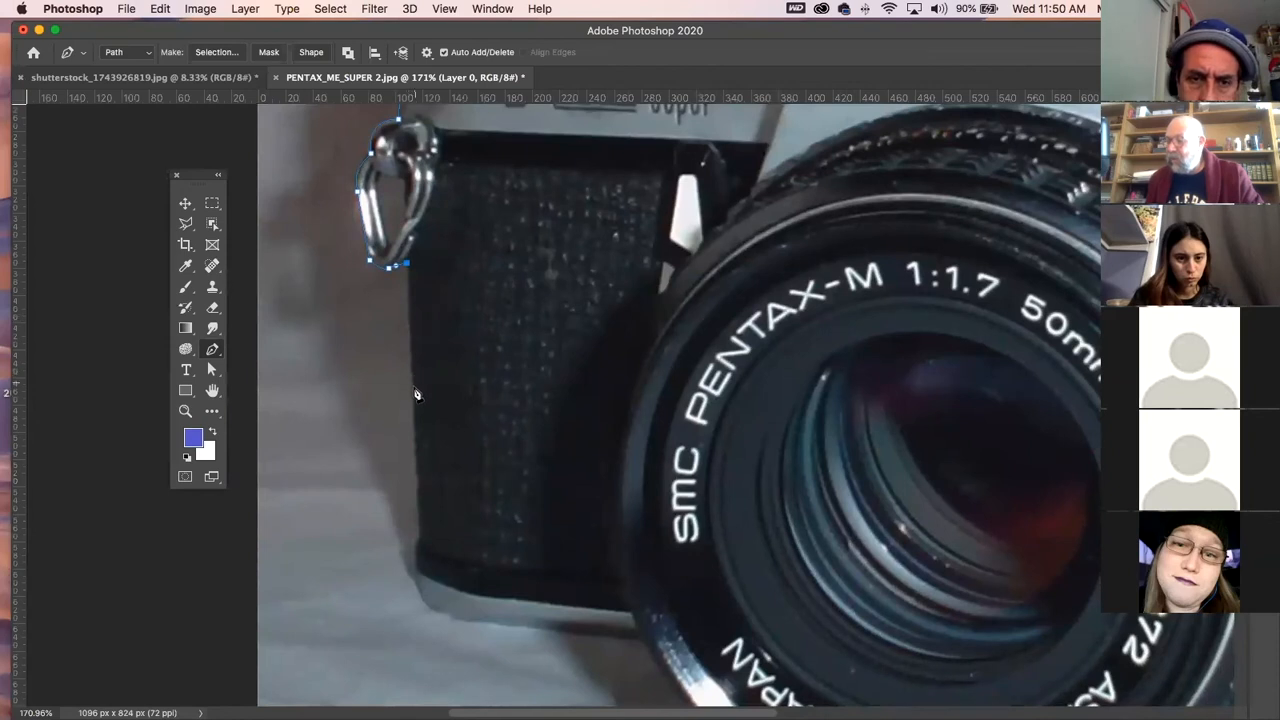
click(421, 545)
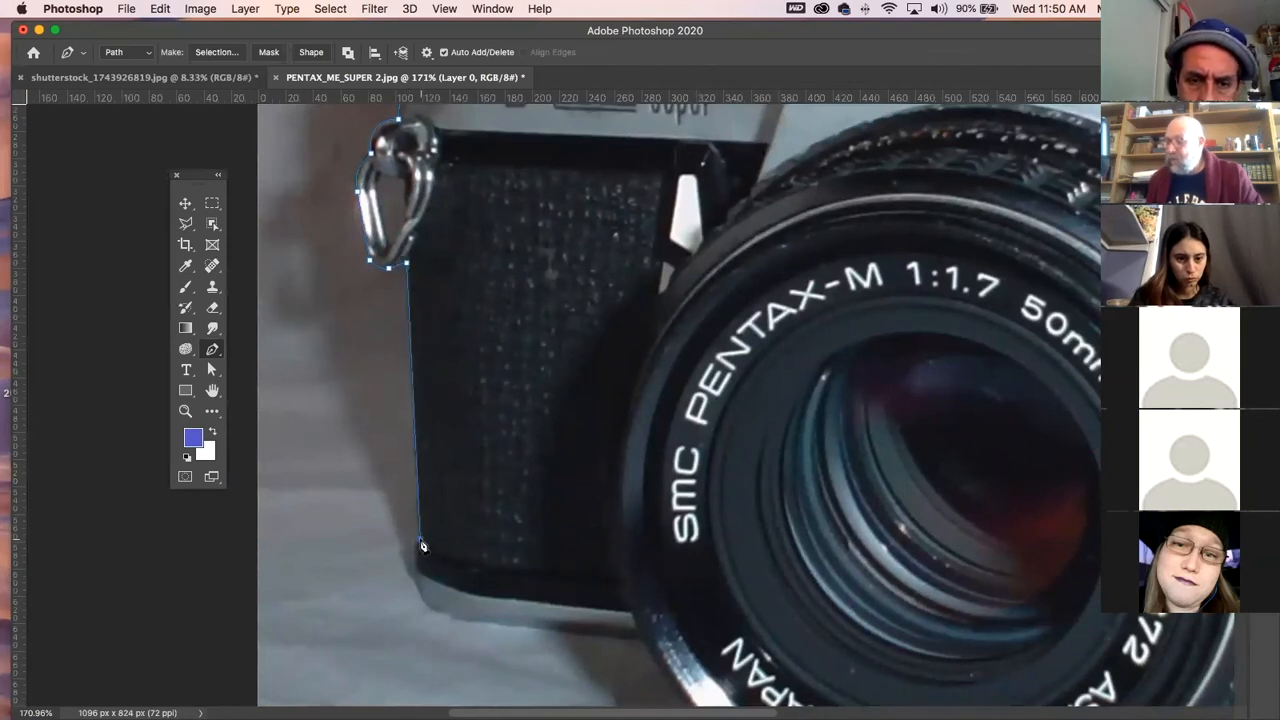
click(414, 567)
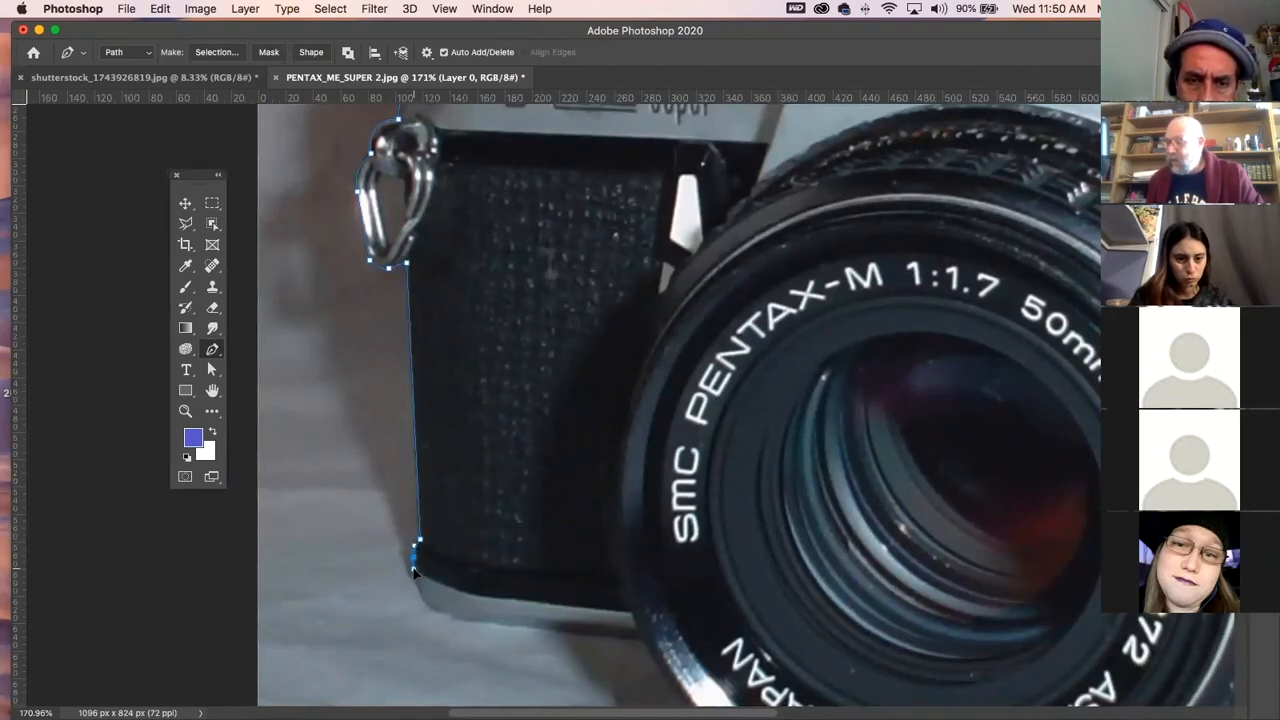
drag(456, 622, 477, 620)
click(649, 645)
- Run the path up through the camera body near the ME super lettering and close it at the starting point by the knob
drag(775, 549, 723, 586)
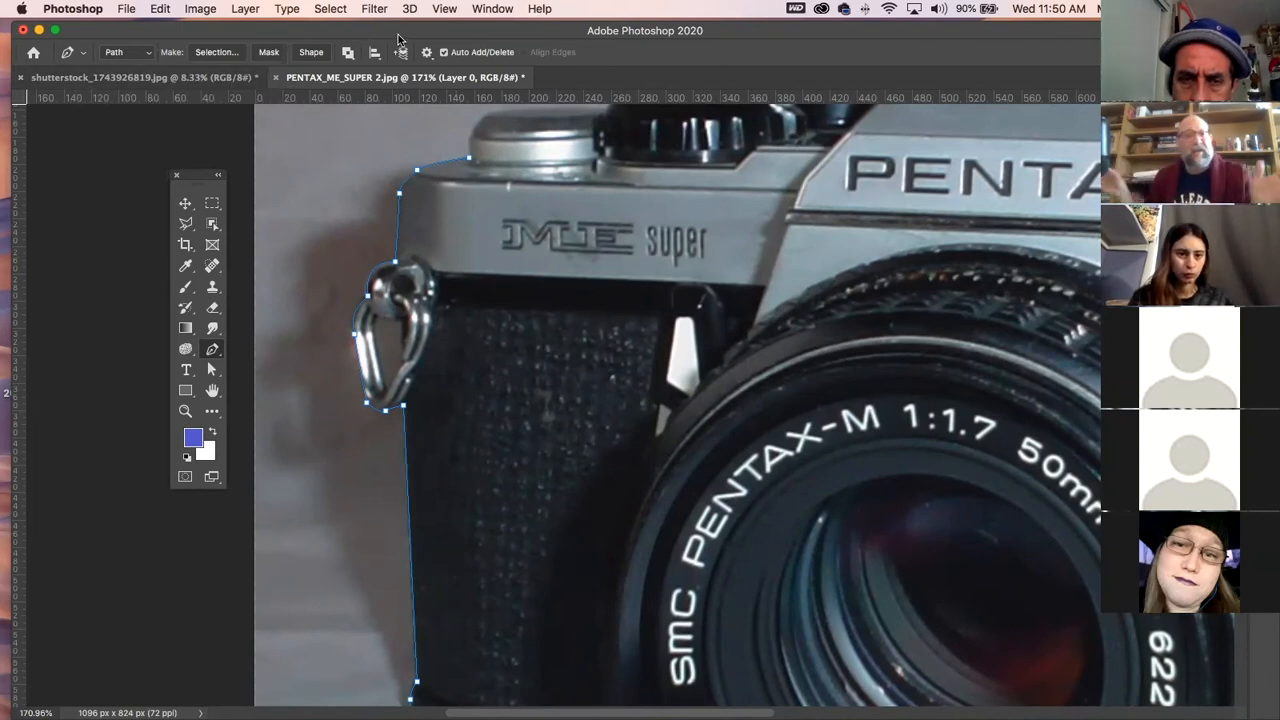
click(642, 261)
click(650, 173)
click(556, 162)
click(469, 157)
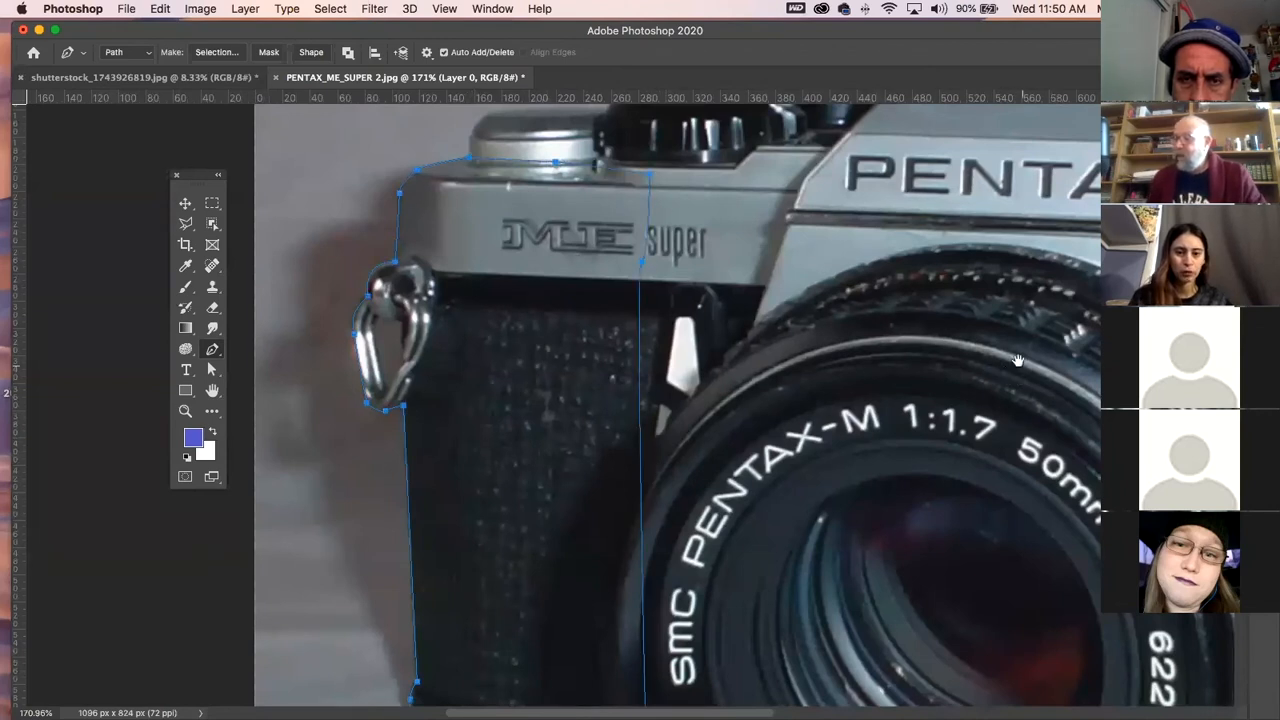
- Show the Paths panel and load the Work Path as a selection
scroll(985, 367, right, 5)
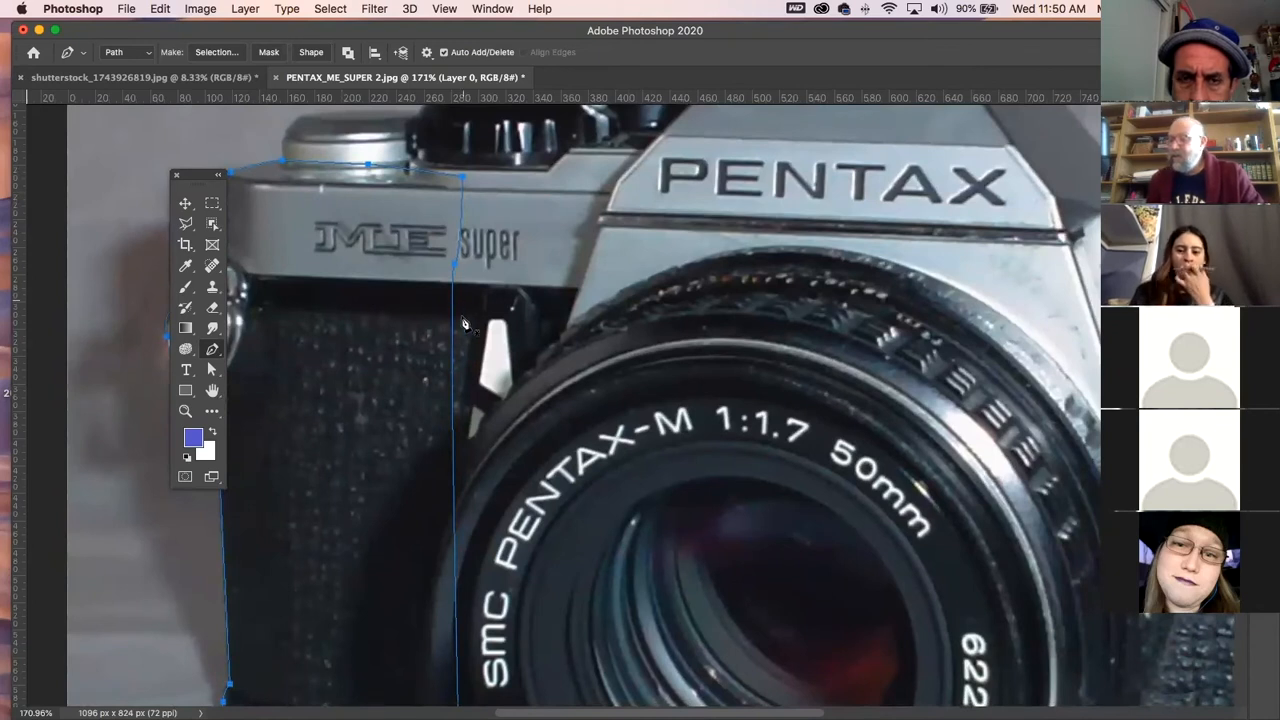
click(1263, 292)
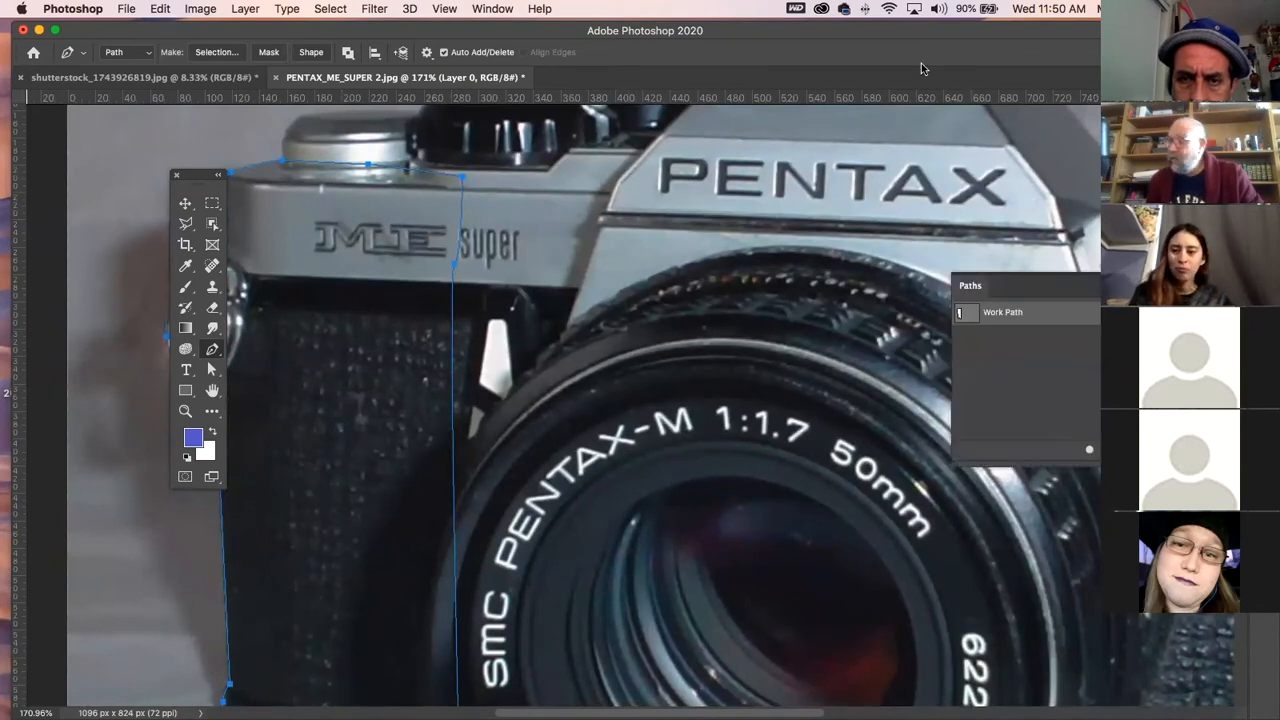
drag(868, 30, 316, 45)
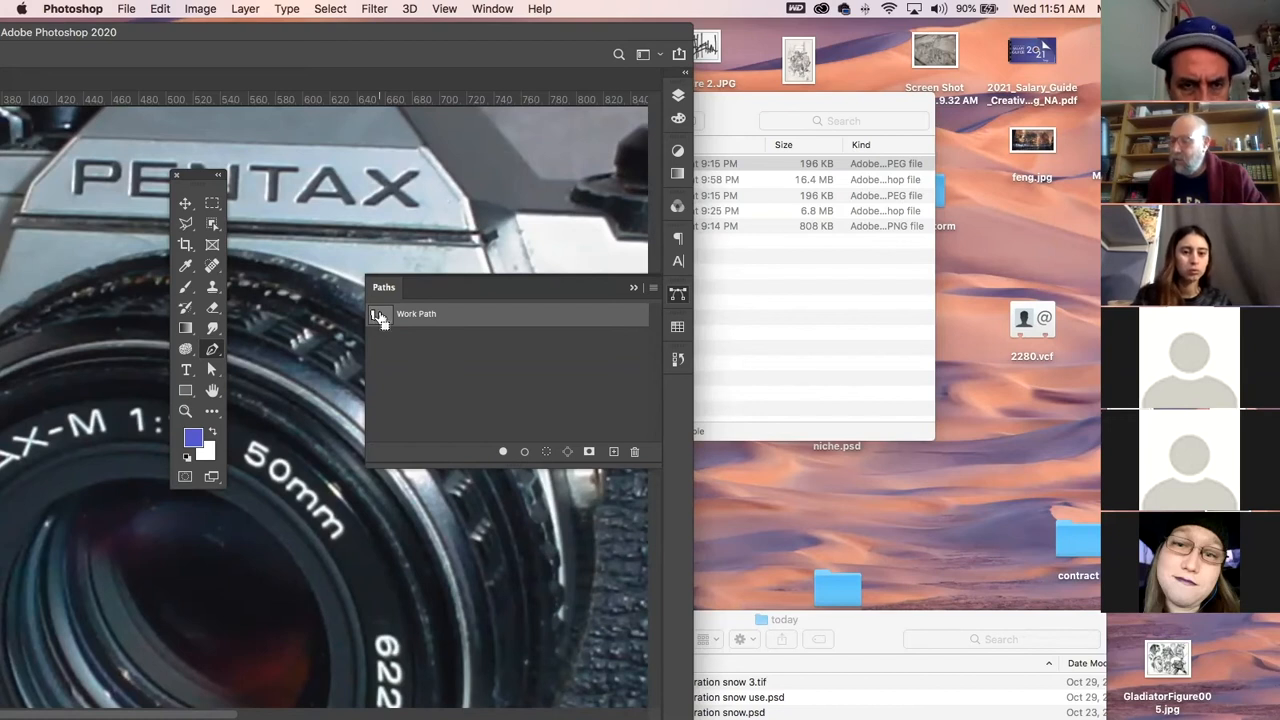
super+click(380, 318)
drag(356, 575, 731, 557)
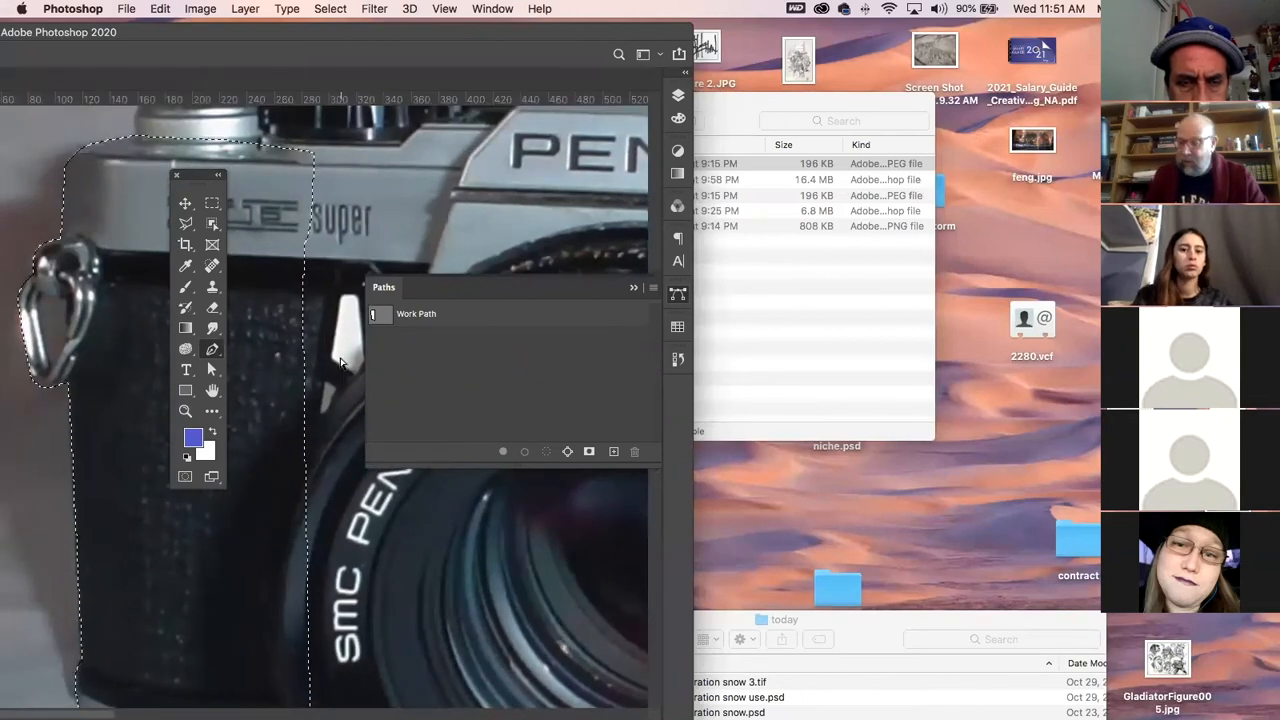
- Try deleting the selected part of the camera from Layer 0, and undo the deletion
key(super+minus)
drag(345, 35, 920, 15)
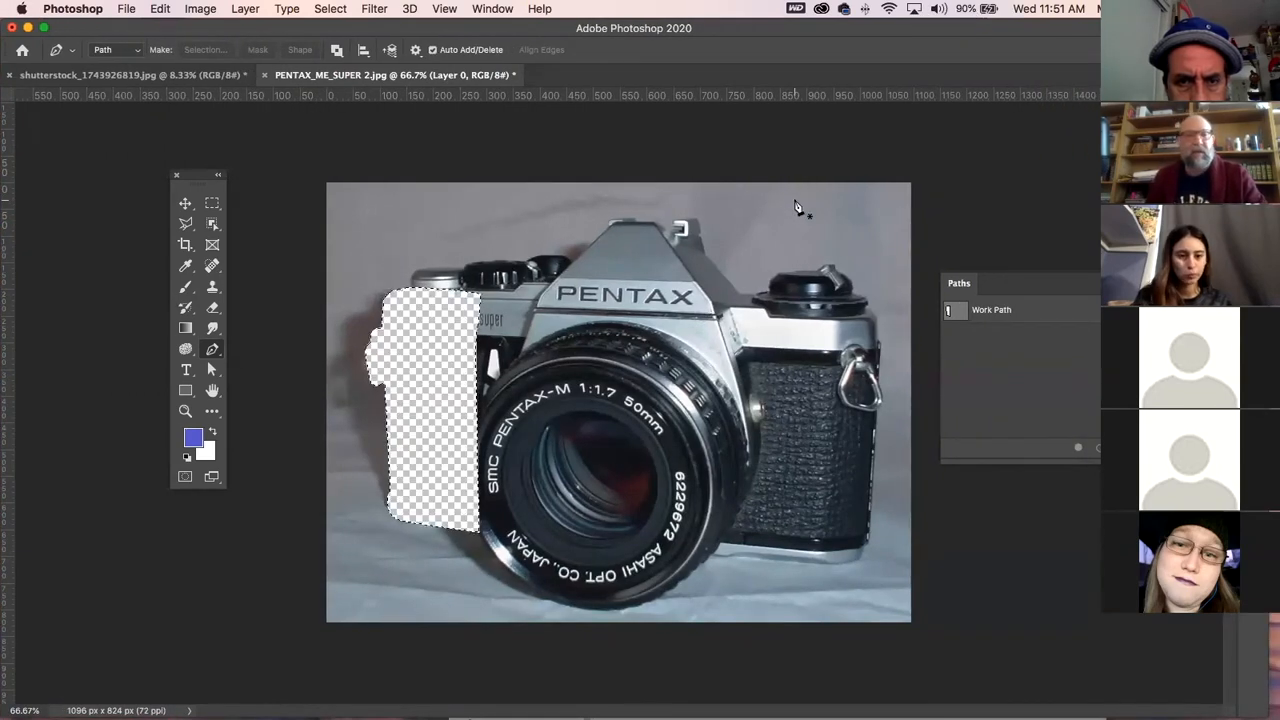
key(super+z)
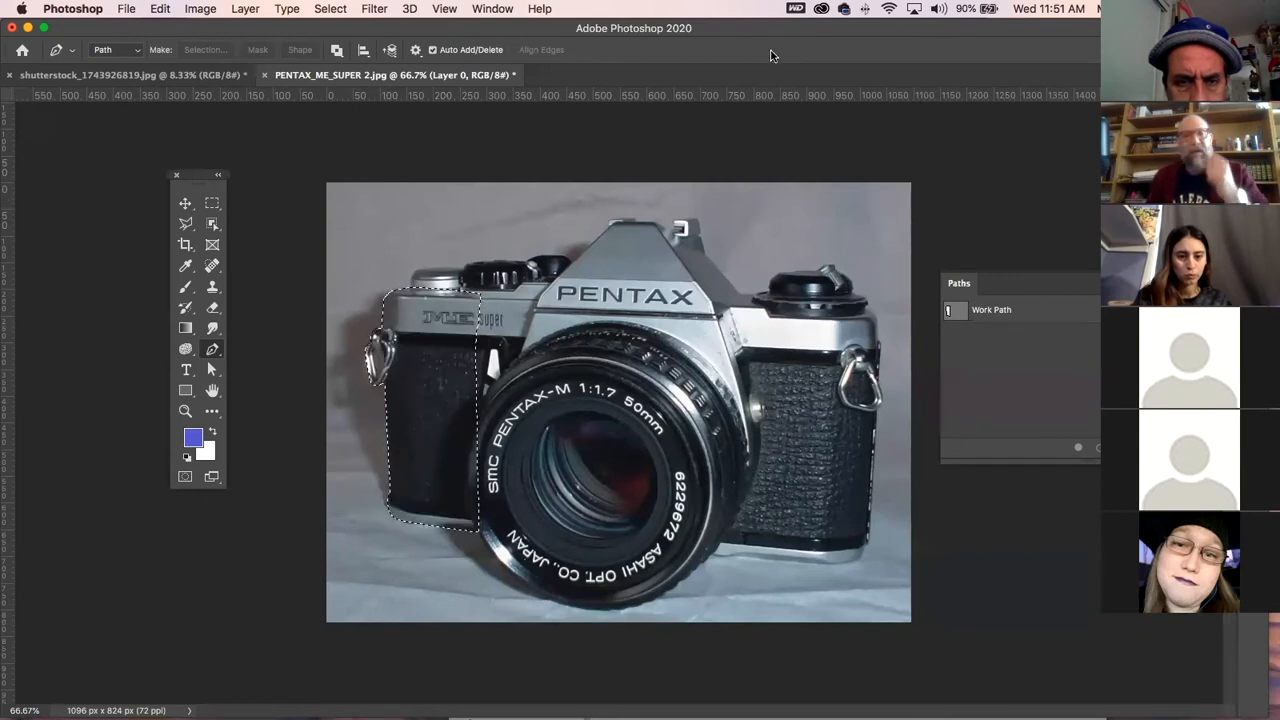
- Invert the selection, try deleting everything outside the traced camera part, and undo the deletion
click(331, 9)
click(341, 74)
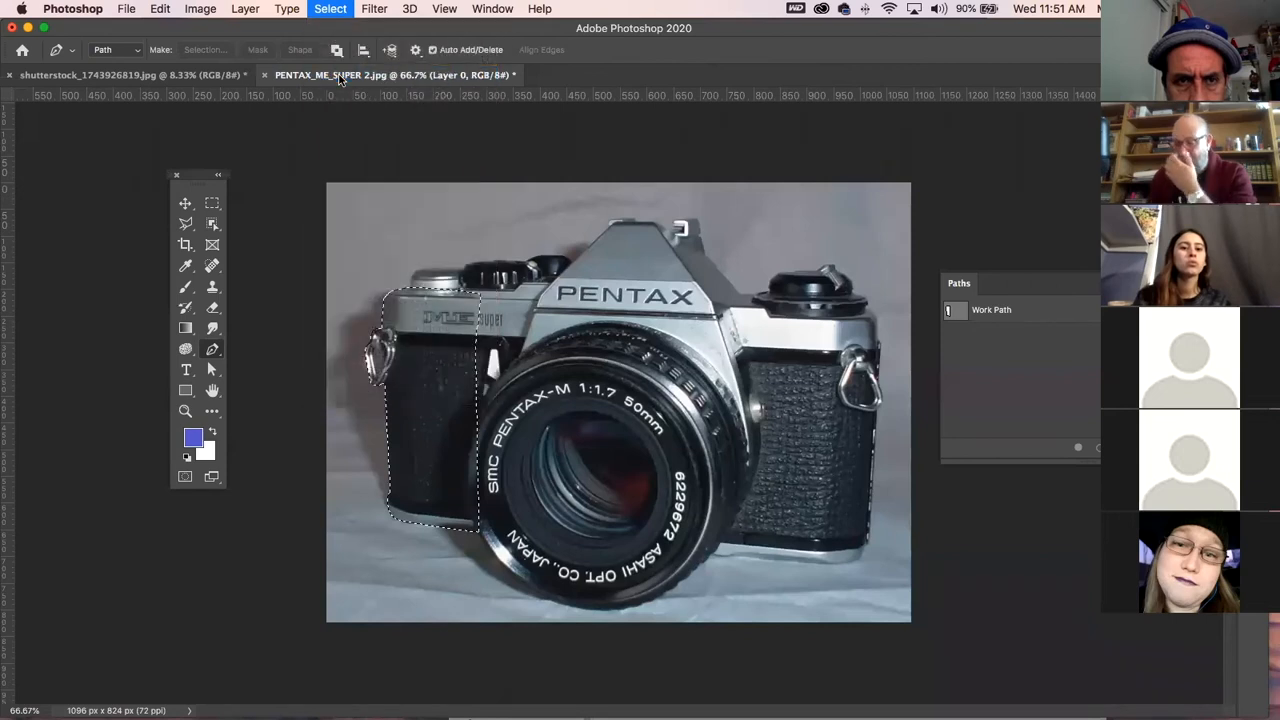
key(Delete)
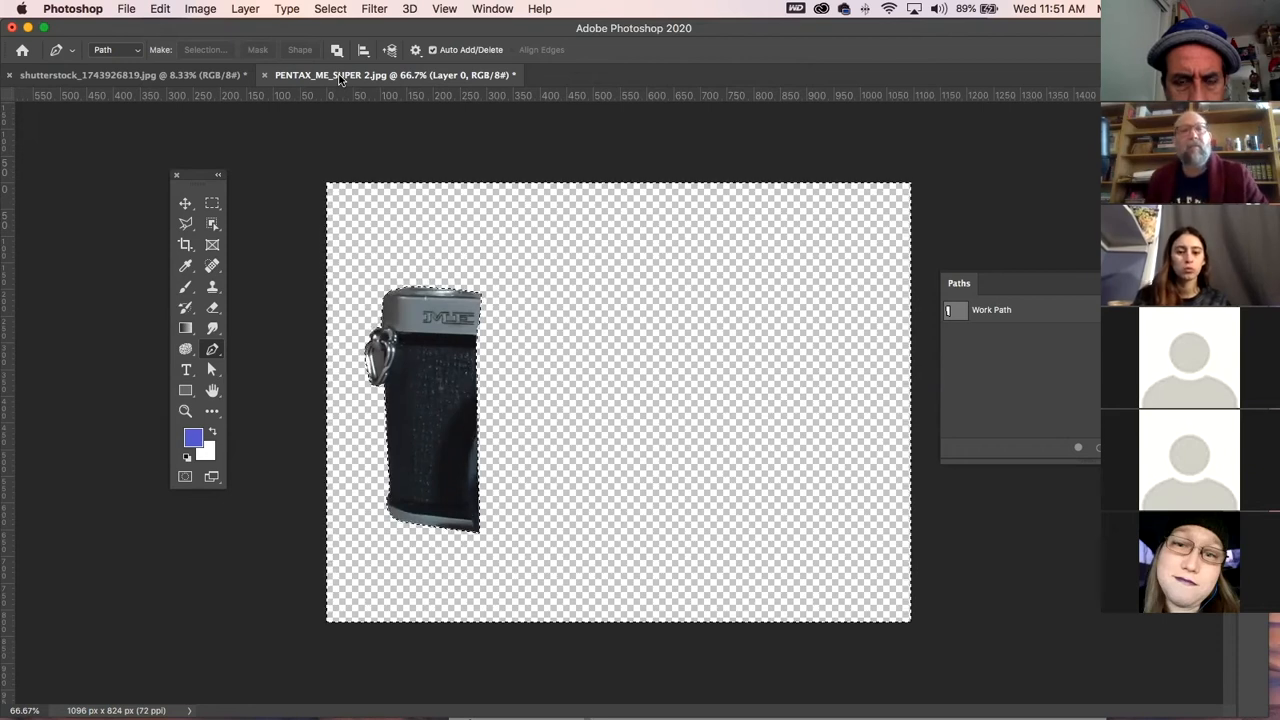
key(super+z)
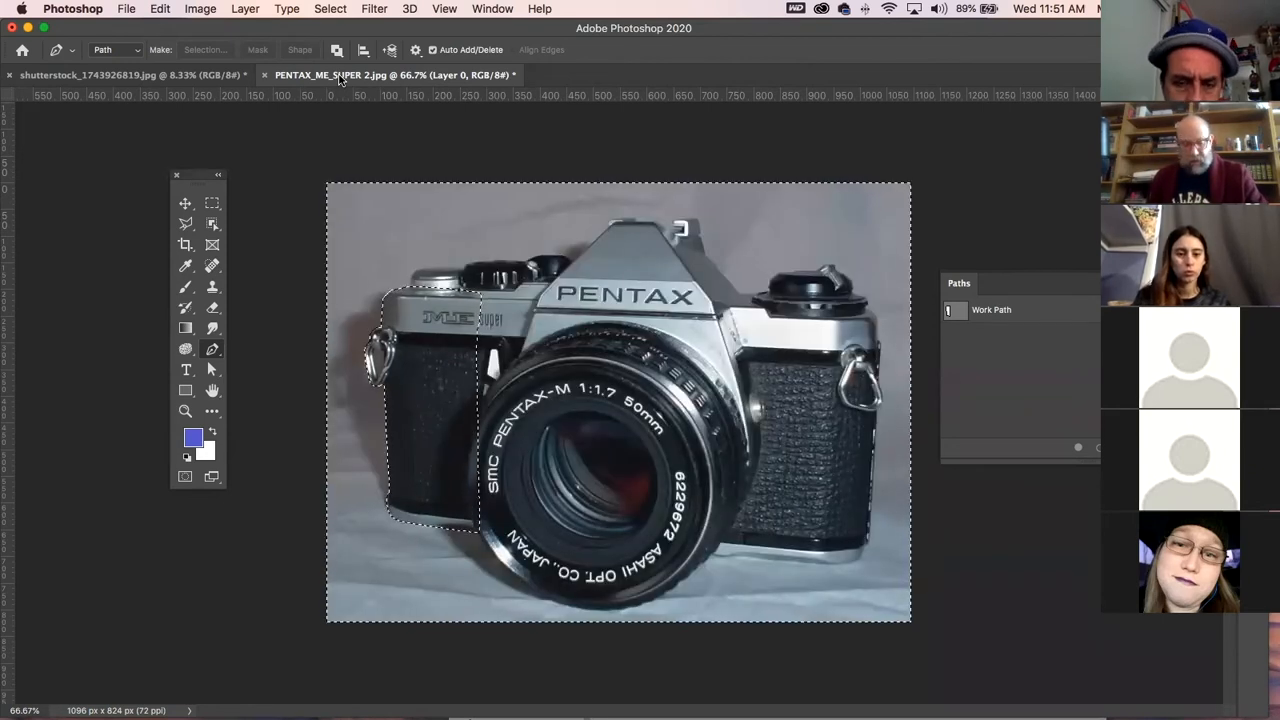
- Deselect the inverted area and return to the pentax camera folder in Finder
key(super+d)
drag(464, 31, 0, 80)
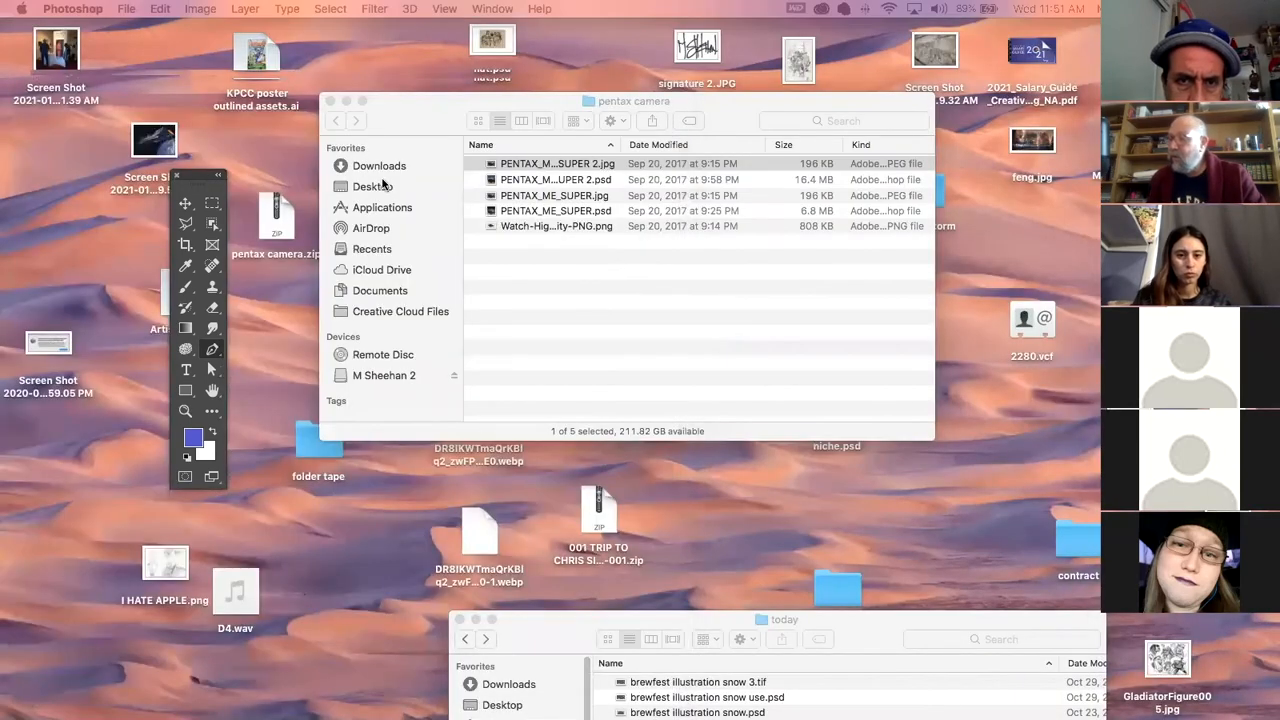
- Open PENTAX_ME_SUPER.psd from the pentax camera folder
click(503, 179)
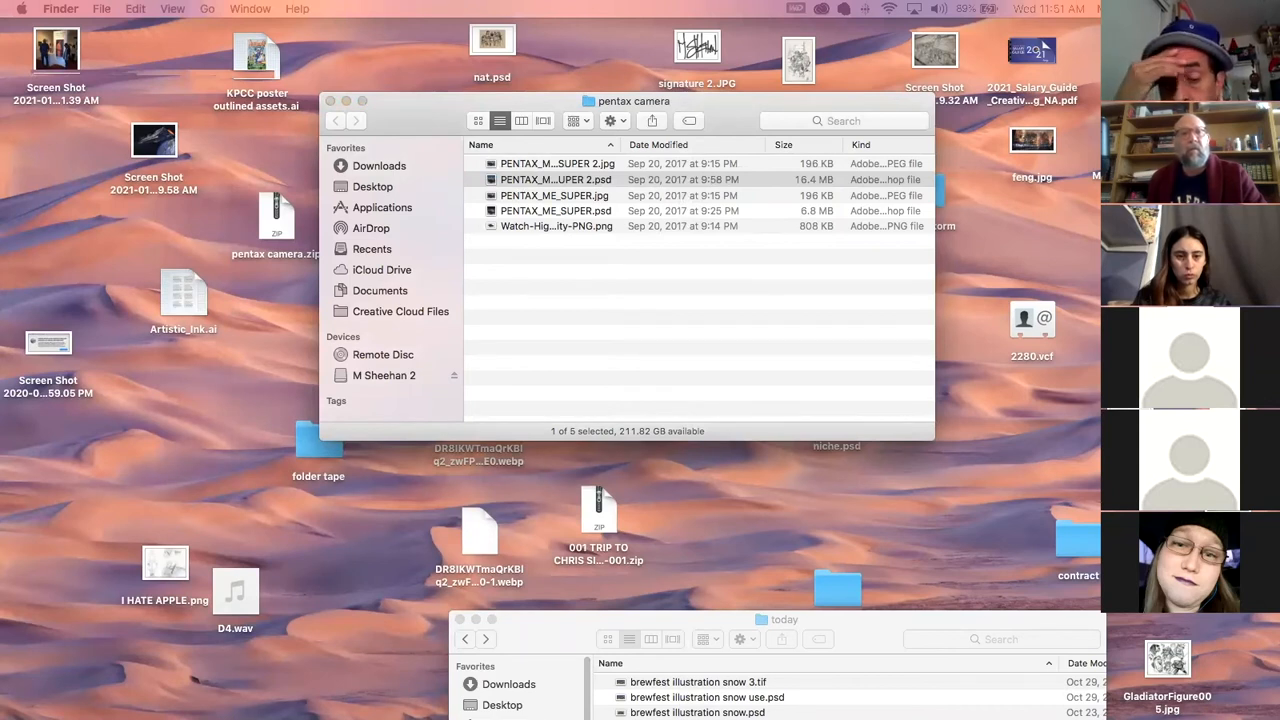
click(486, 197)
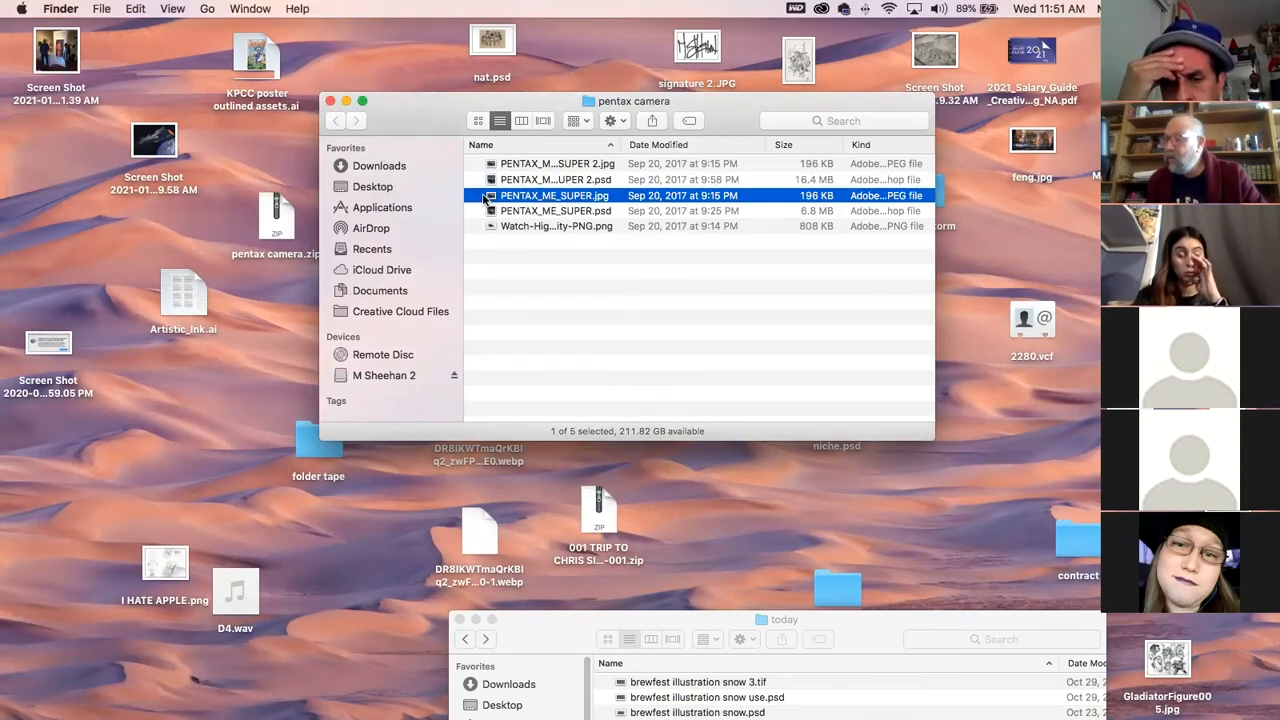
click(484, 213)
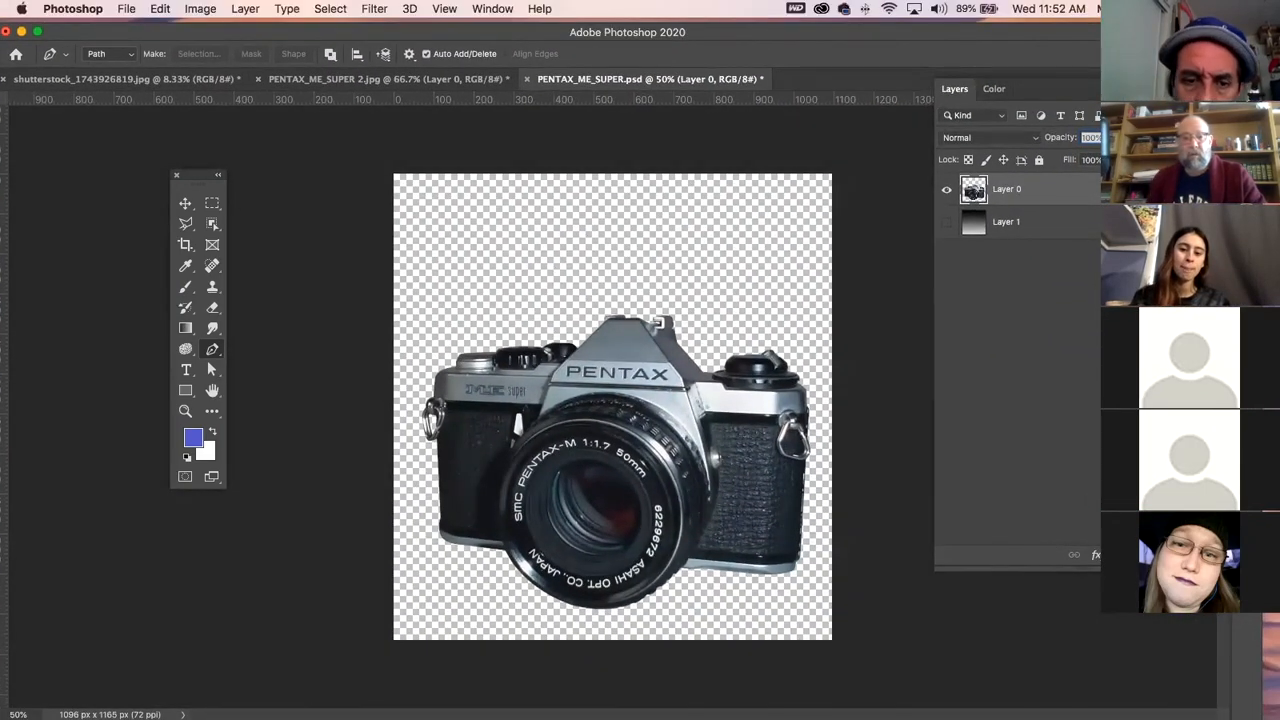
- Add a new layer directly beneath the cut-out camera layer and fill it with a medium gray from the Grayscale swatches
click(1043, 229)
key(super+shift+alt+n)
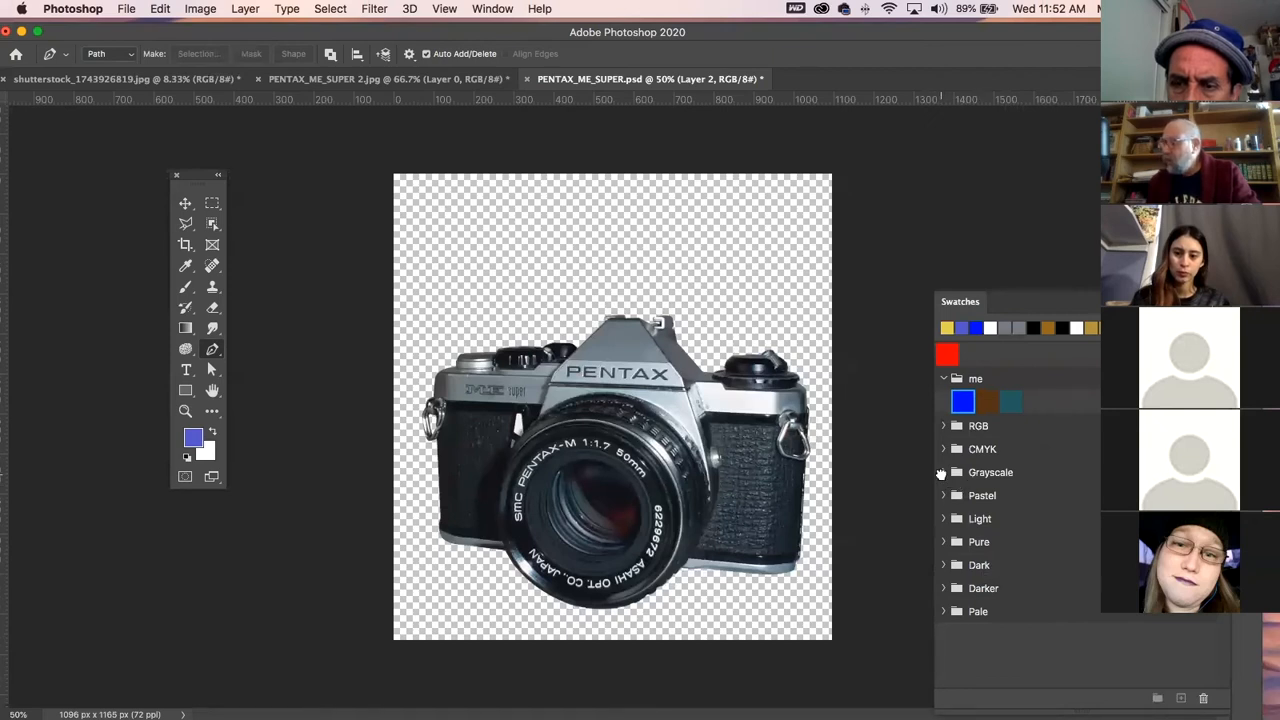
click(944, 473)
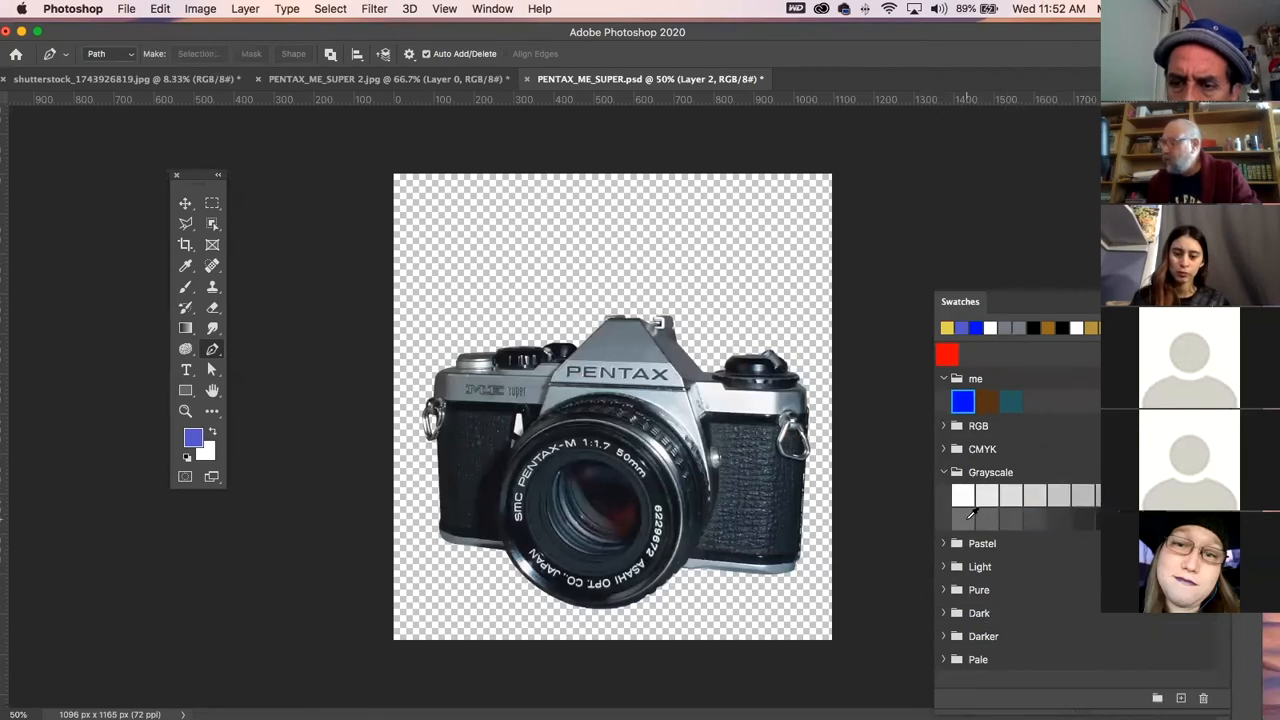
click(966, 516)
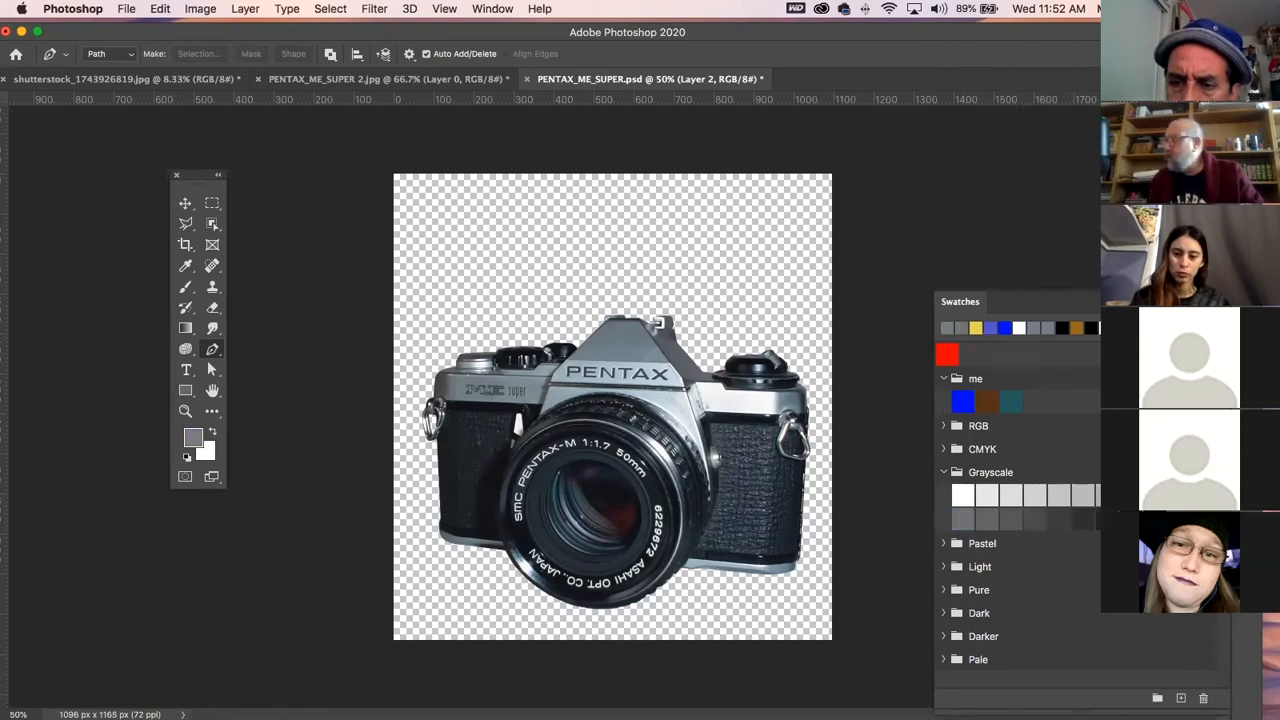
key(F7)
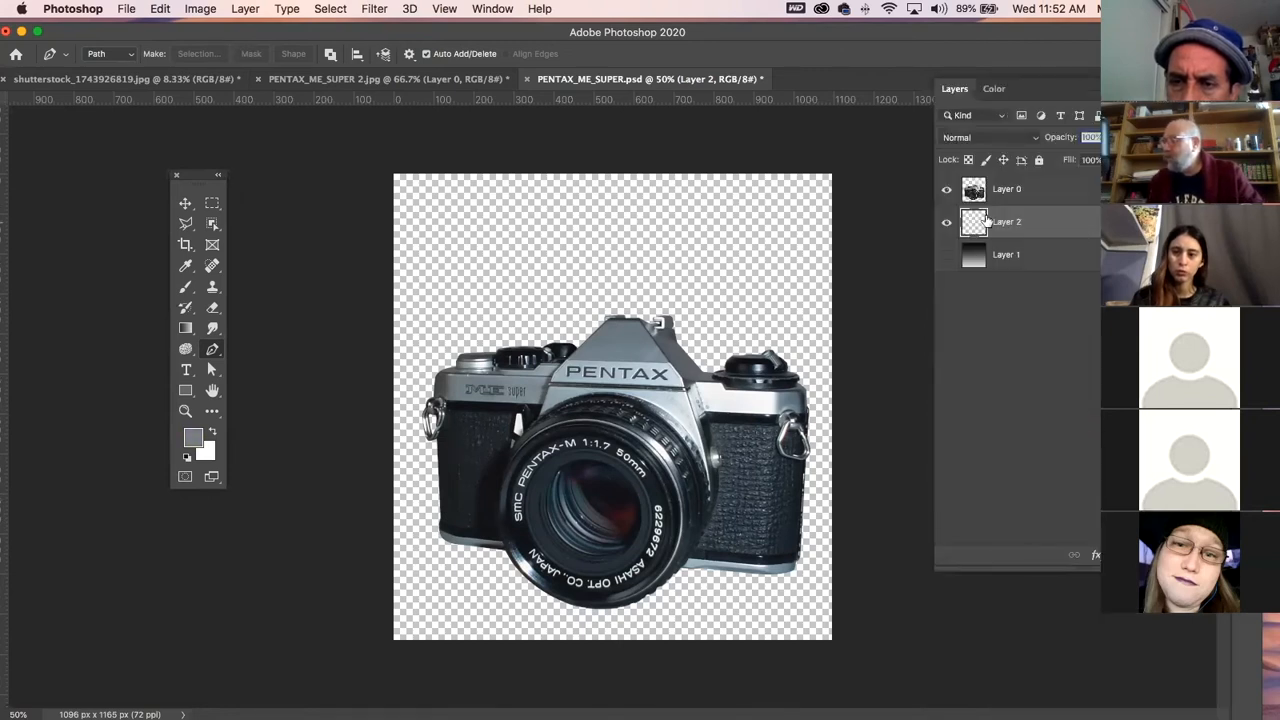
key(super+BackSpace)
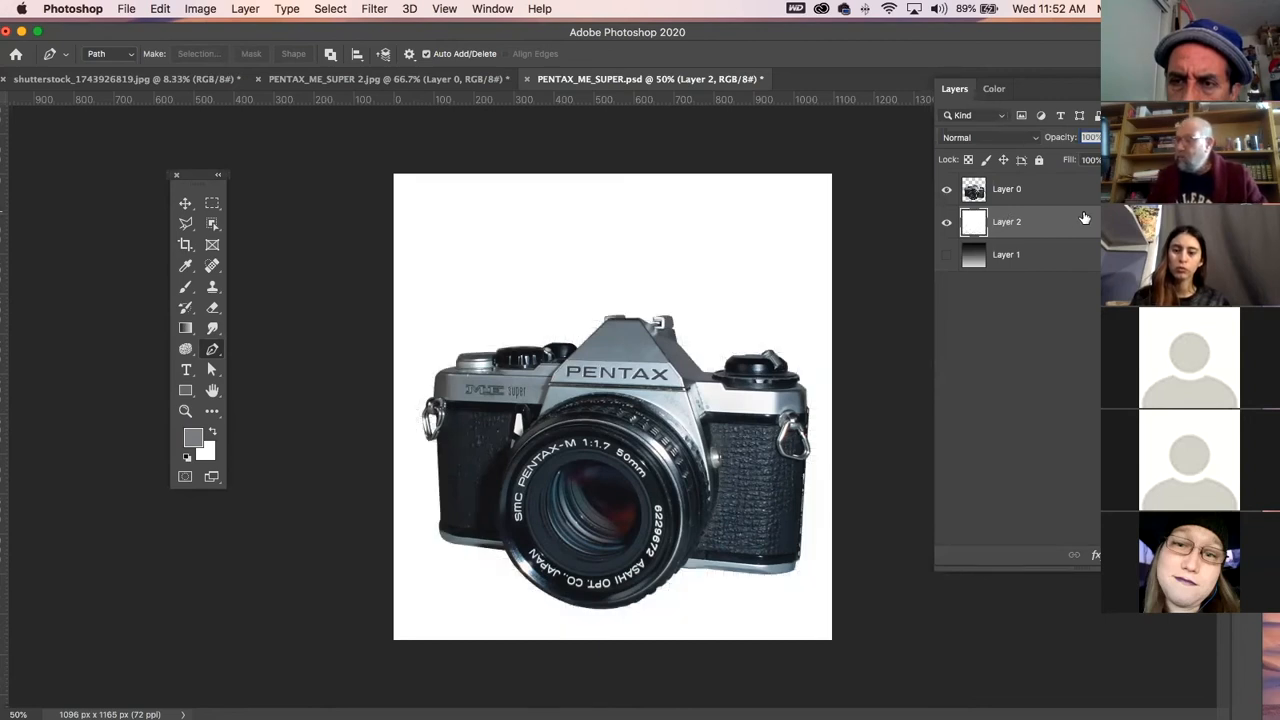
key(alt+BackSpace)
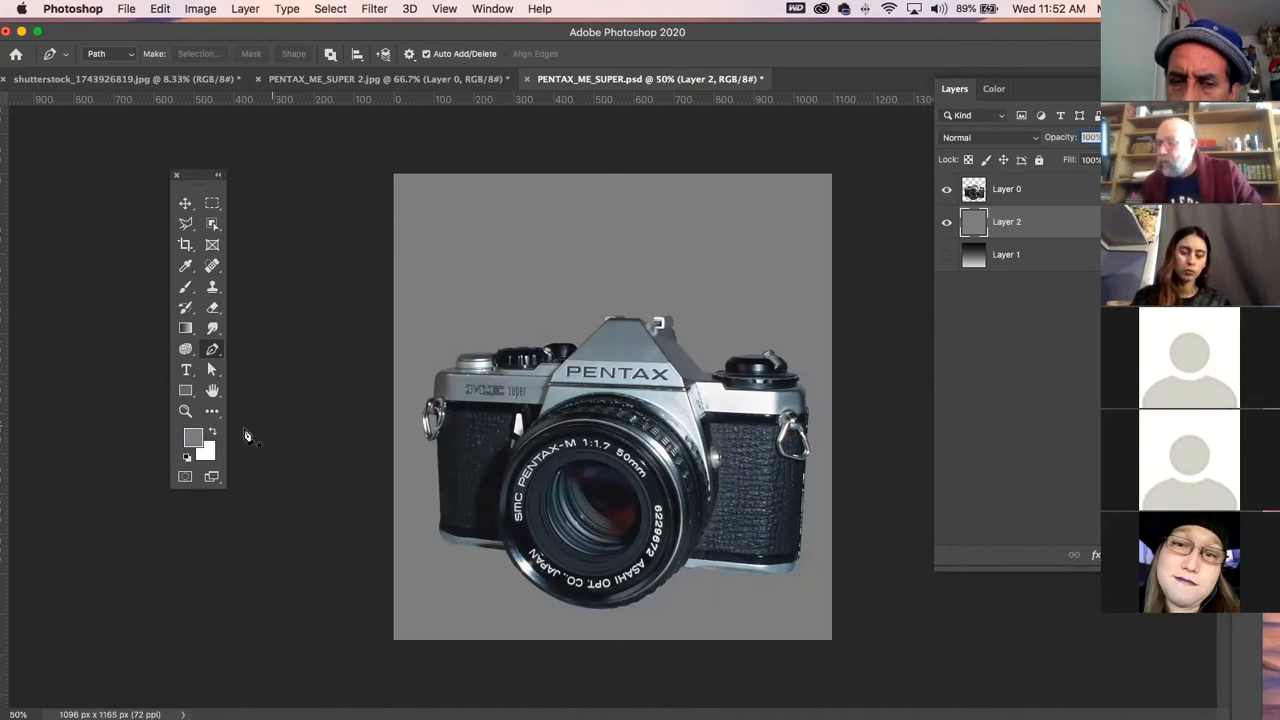
- Show the Fill settings with Foreground Color as the contents, and cancel without filling
click(185, 411)
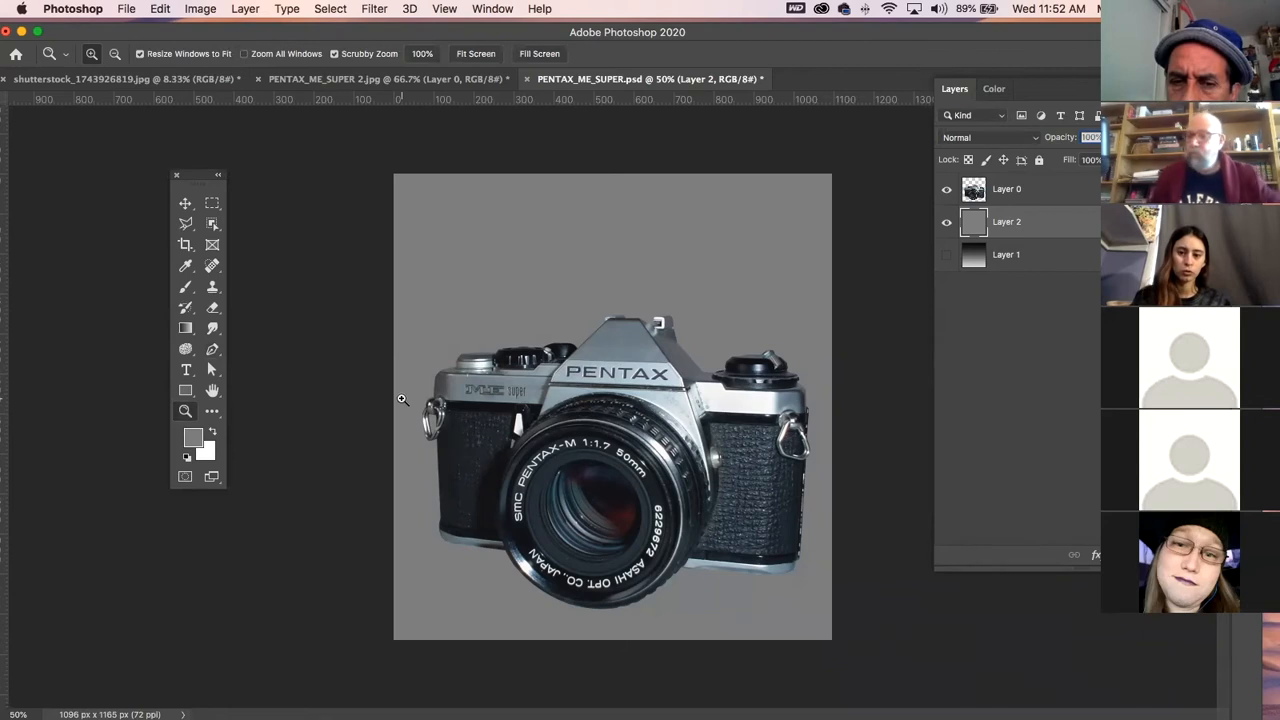
click(160, 10)
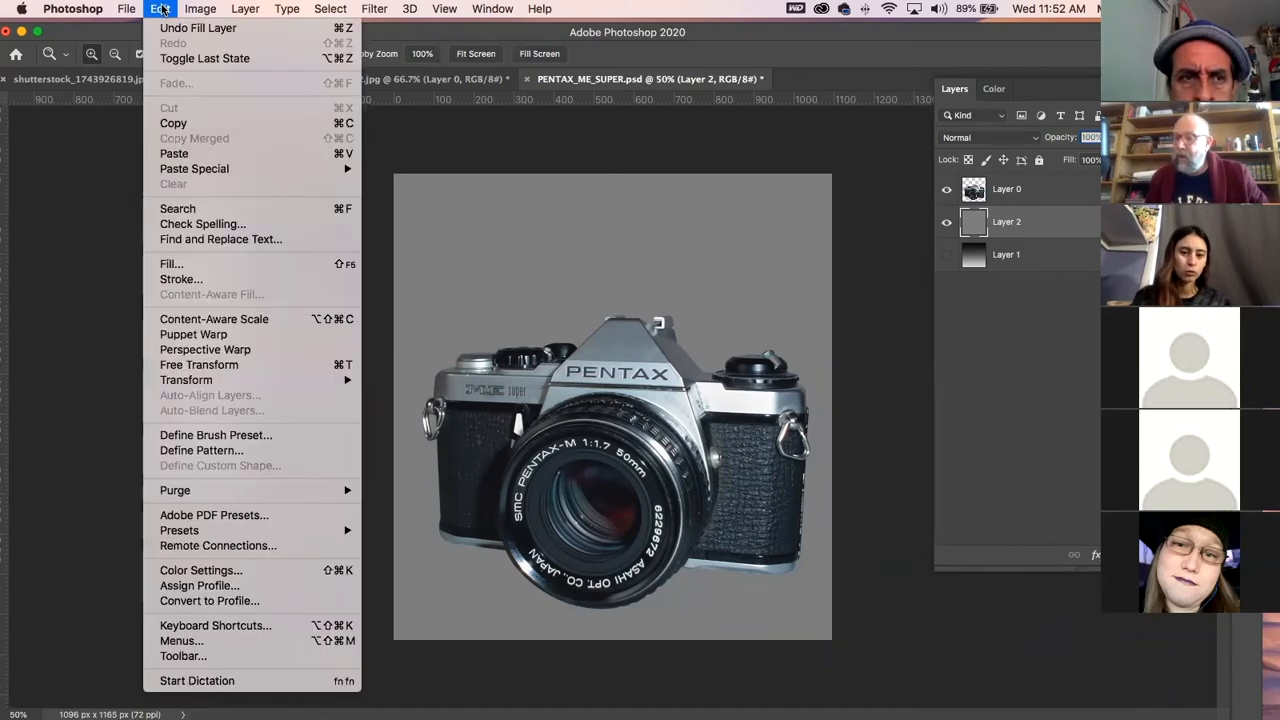
click(176, 268)
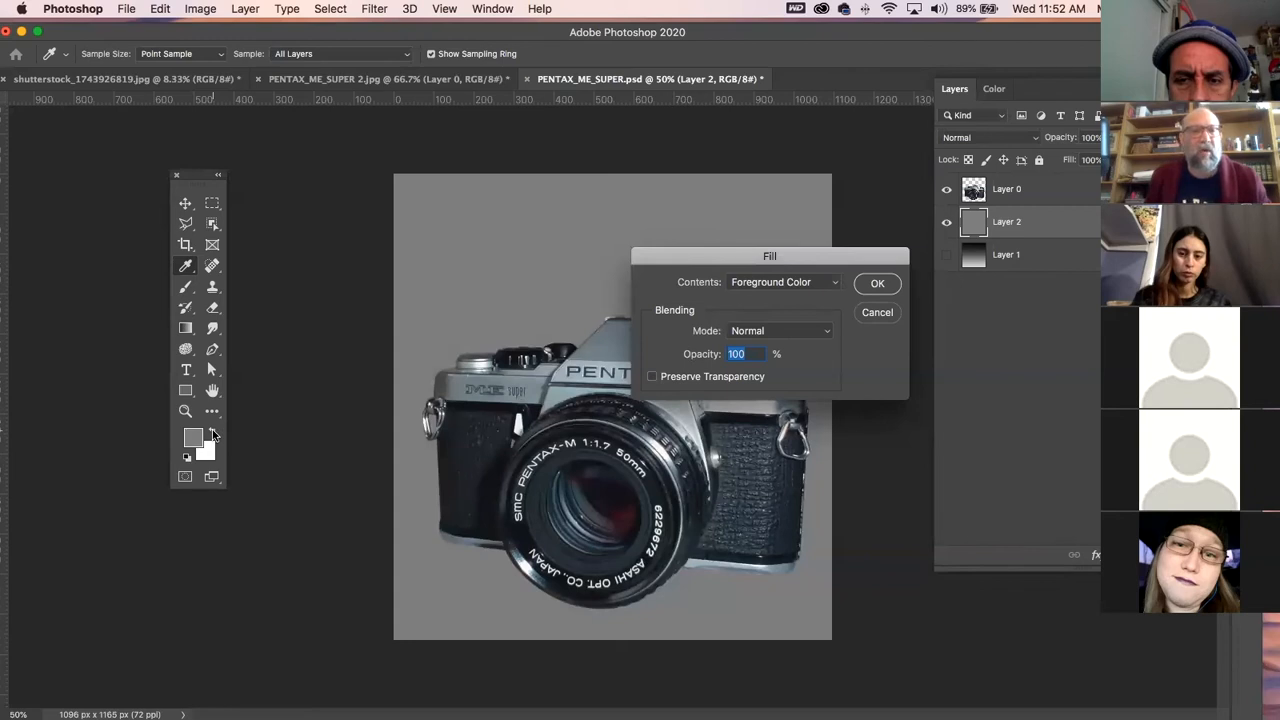
click(877, 313)
key(z)
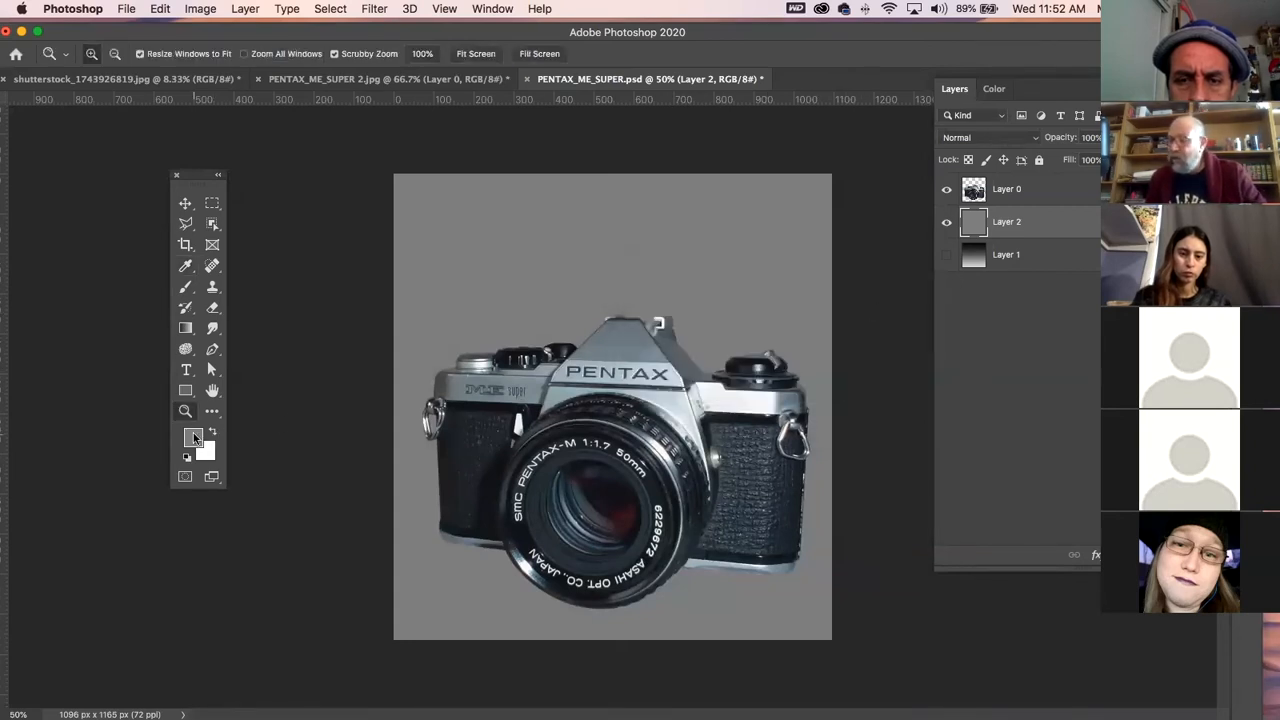
- In PENTAX_ME_SUPER 2.jpg, trace a Pen path from the silver dial along the camera's upper-left edge to the strap ring
drag(612, 408, 652, 450)
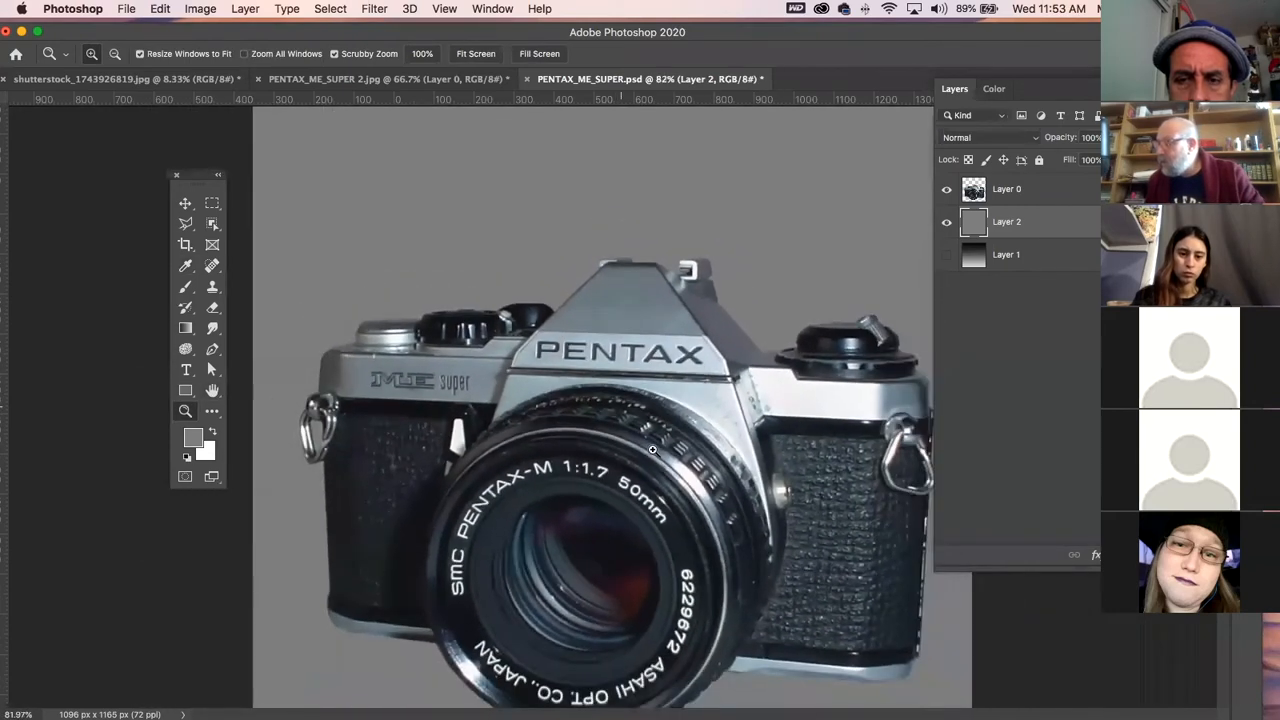
click(303, 79)
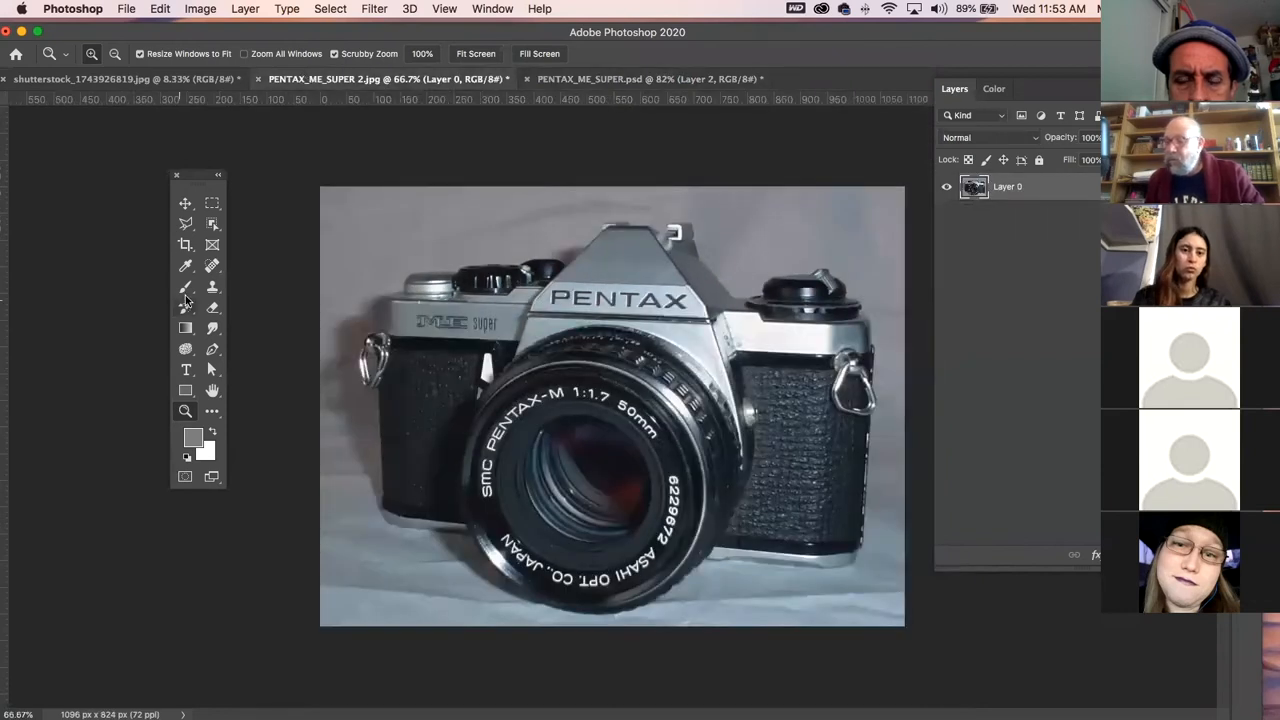
click(185, 223)
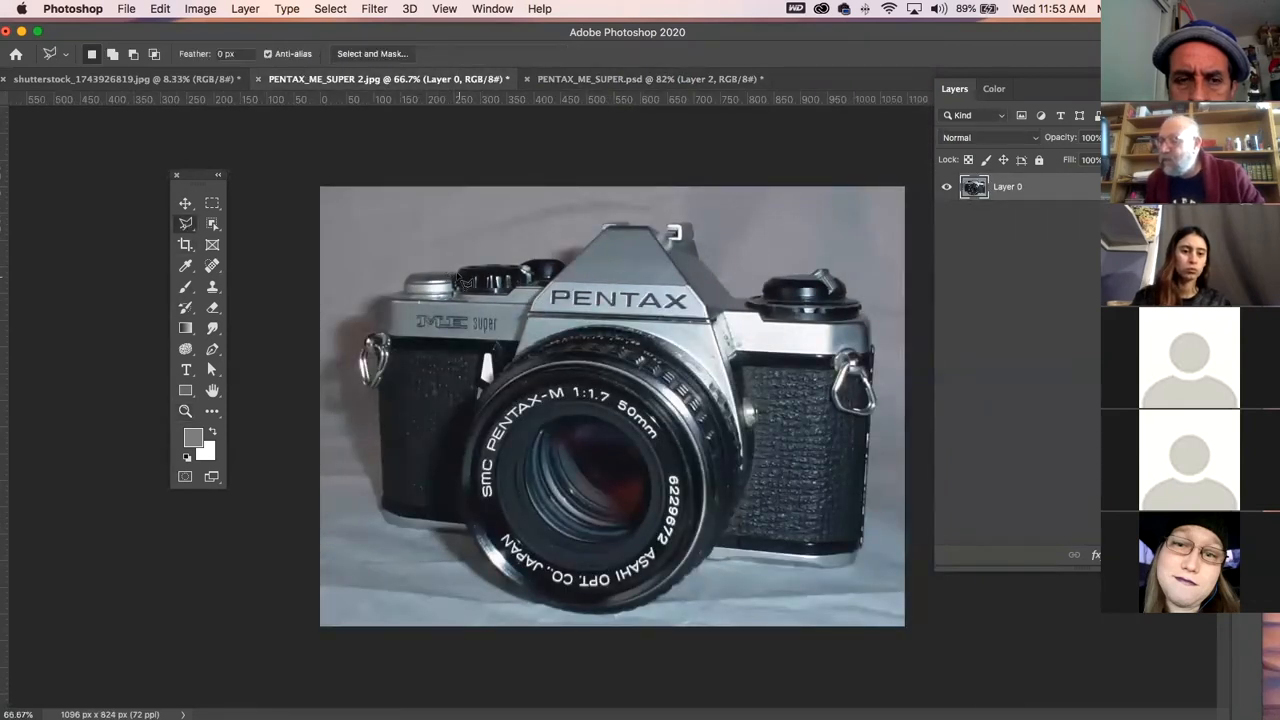
click(186, 411)
drag(482, 377, 518, 409)
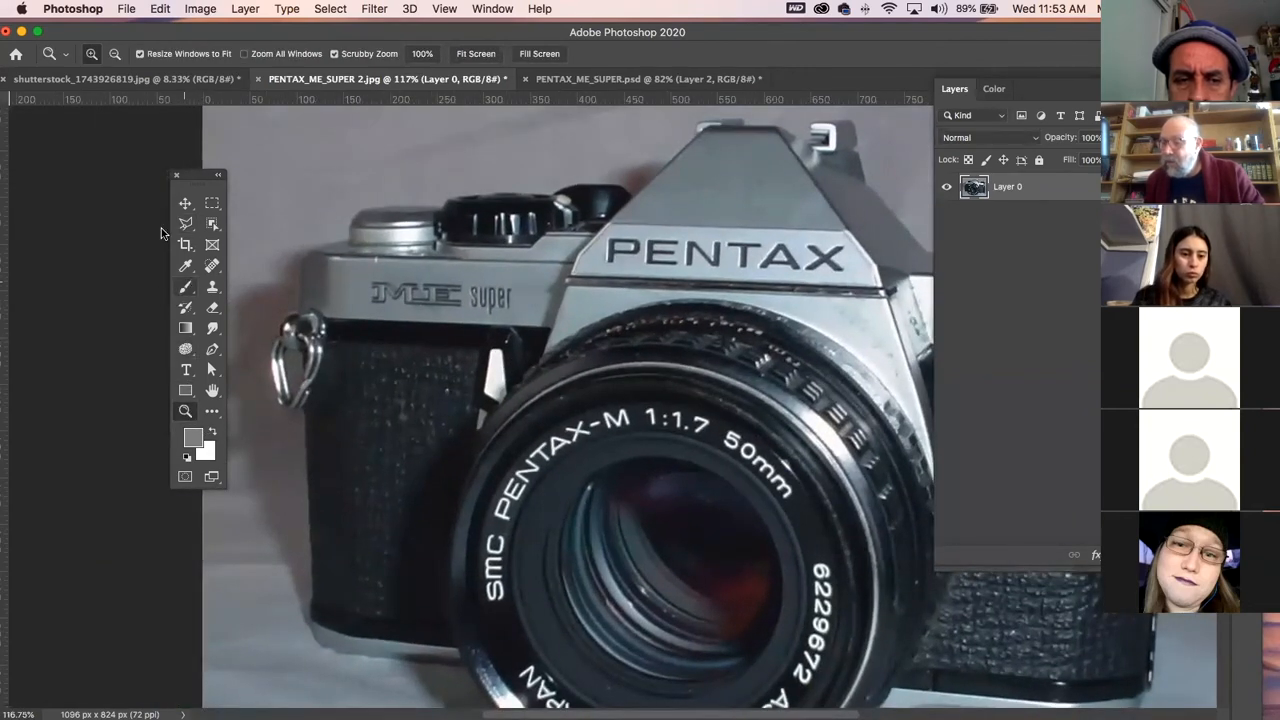
click(212, 349)
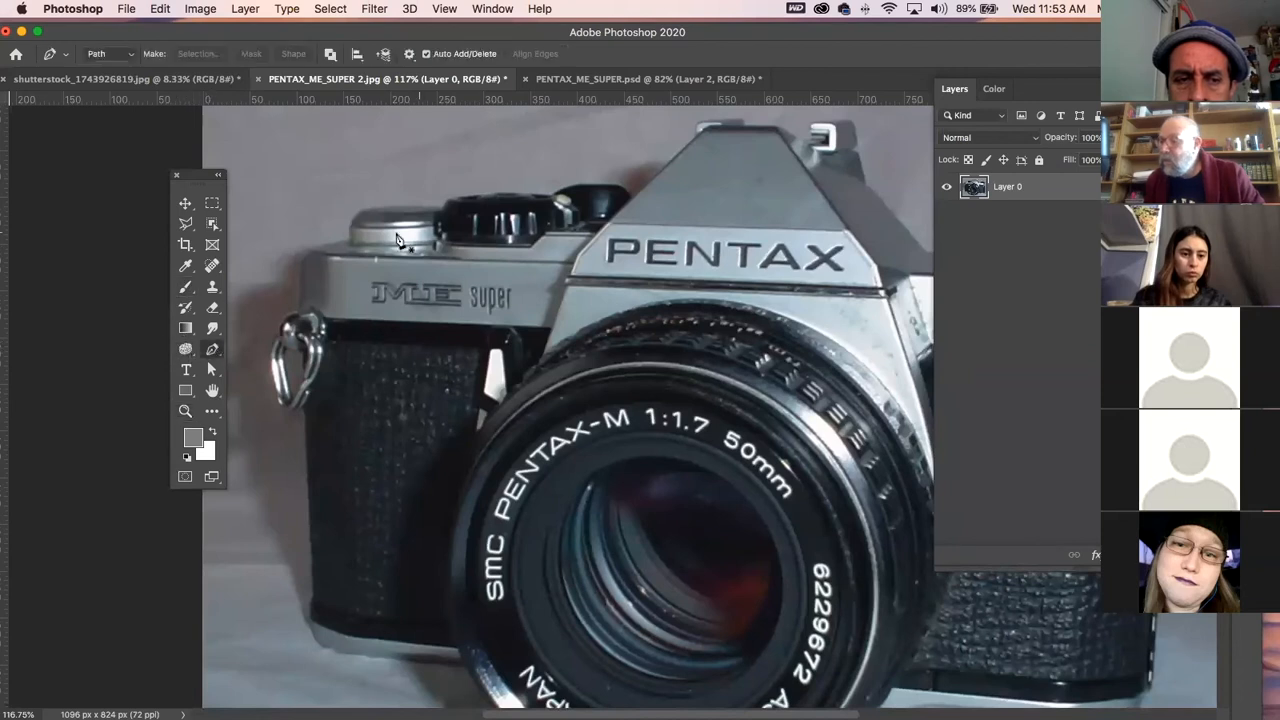
click(444, 210)
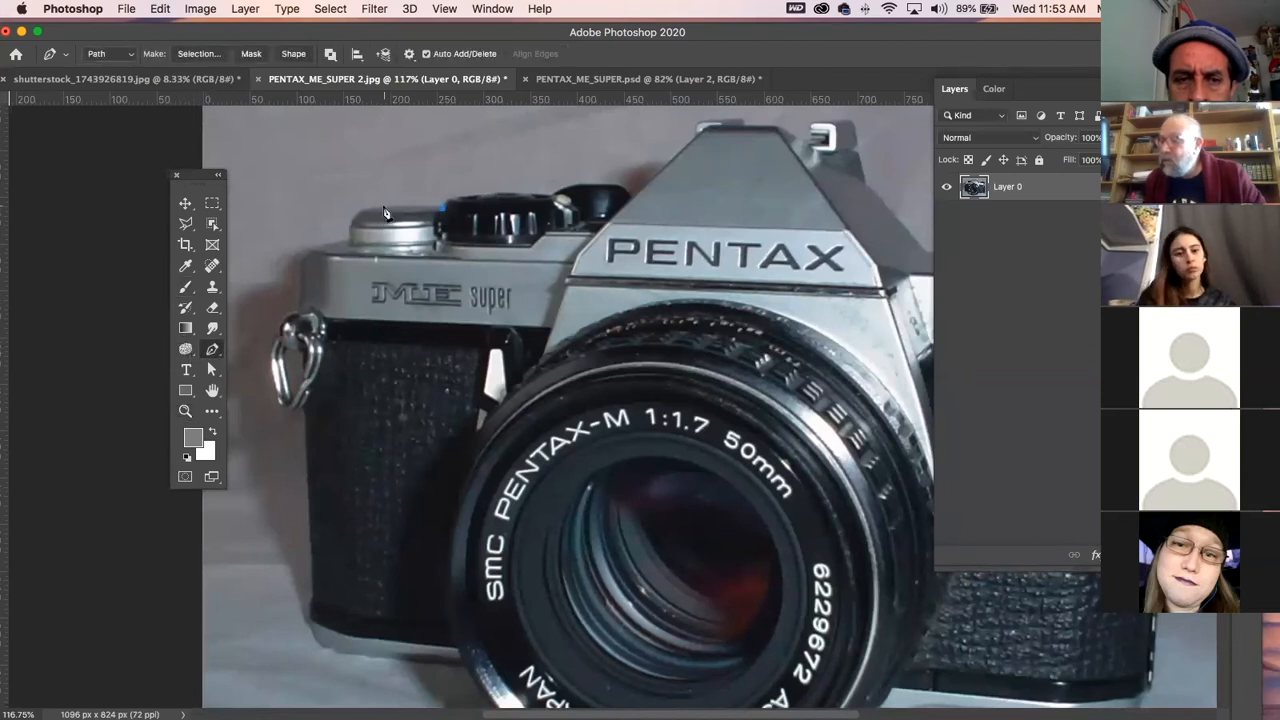
drag(358, 206, 355, 210)
click(354, 222)
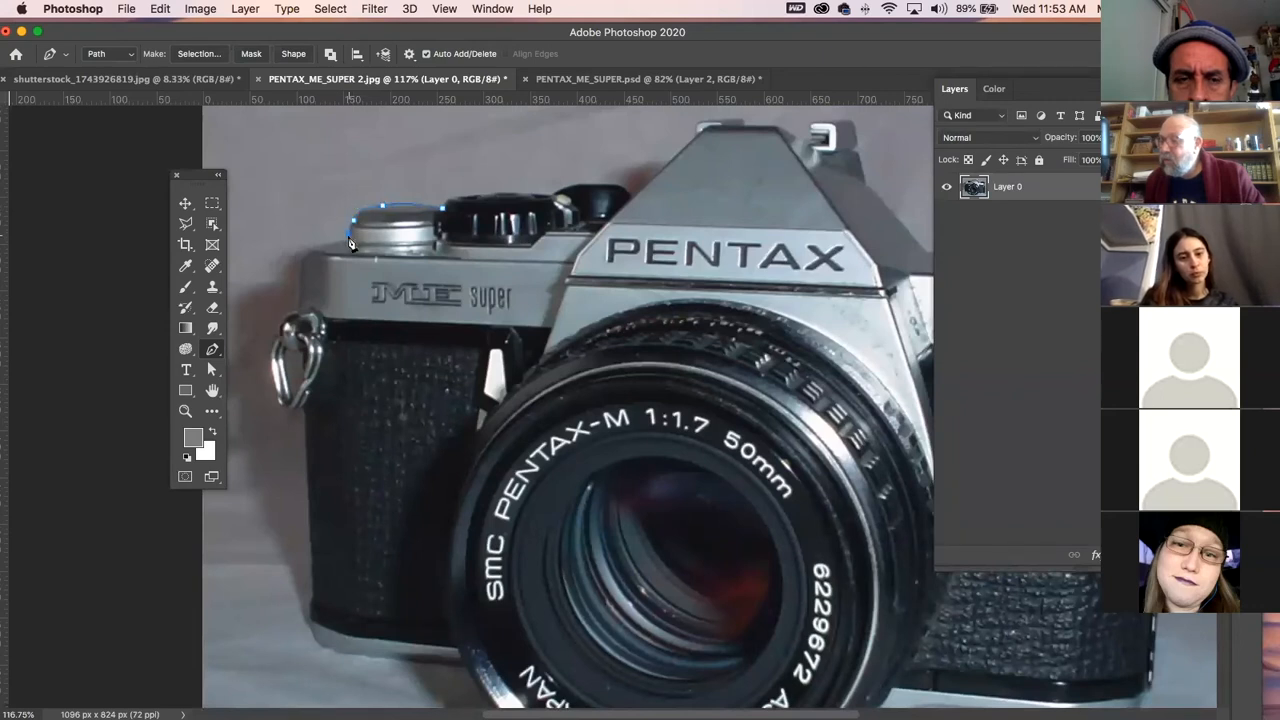
click(347, 239)
drag(318, 242, 305, 251)
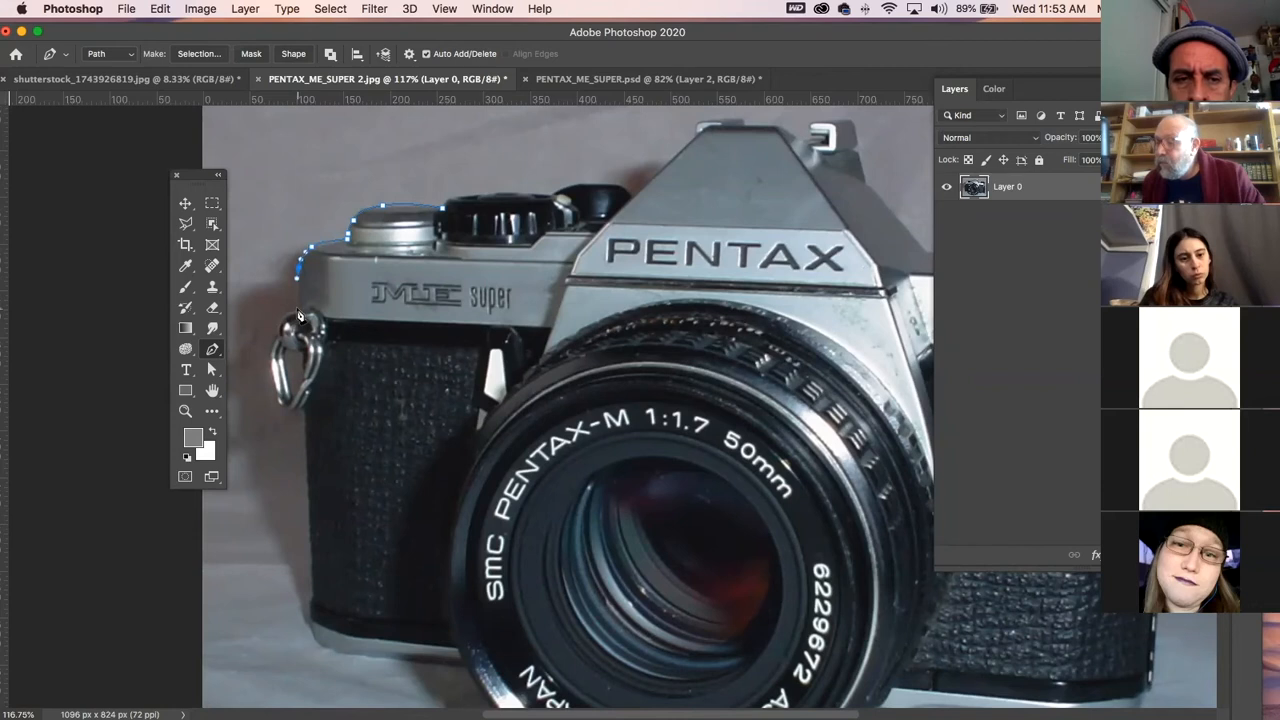
drag(300, 314, 282, 326)
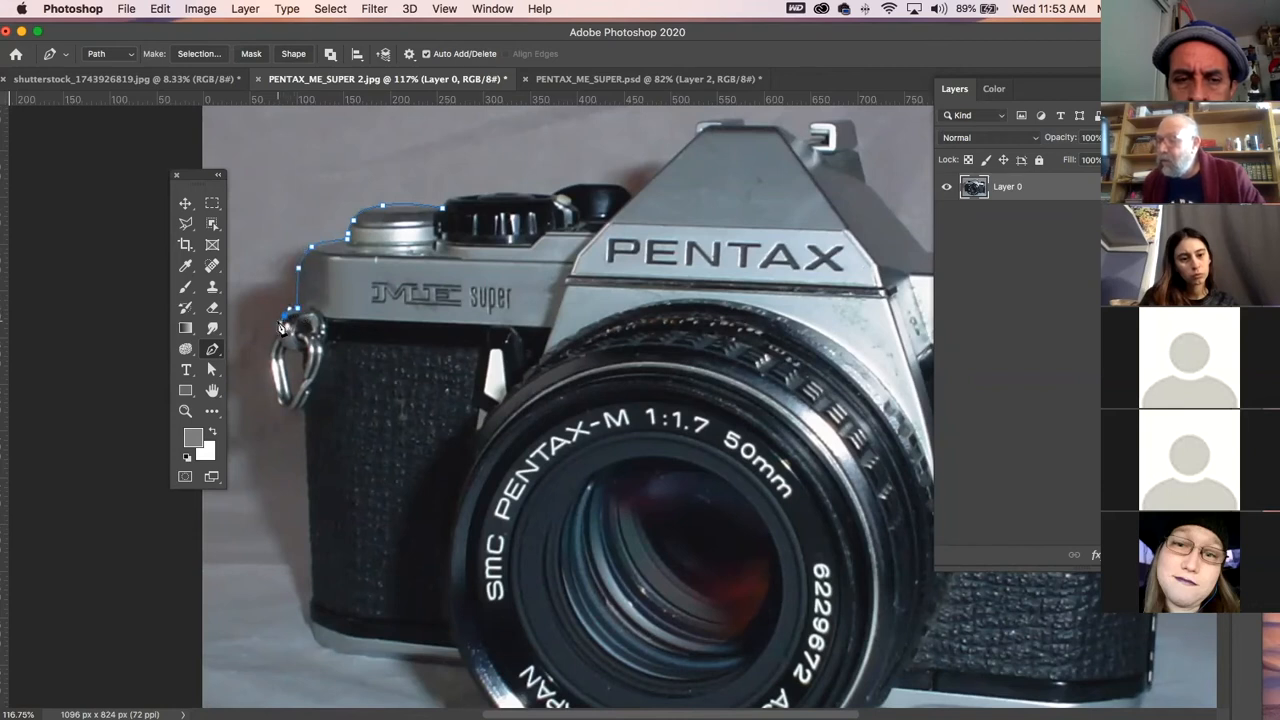
- Close the path with a loose curve through the camera body, ending at the starting point beside the silver dial
drag(377, 392, 402, 398)
drag(444, 358, 476, 327)
click(507, 264)
click(495, 244)
click(438, 209)
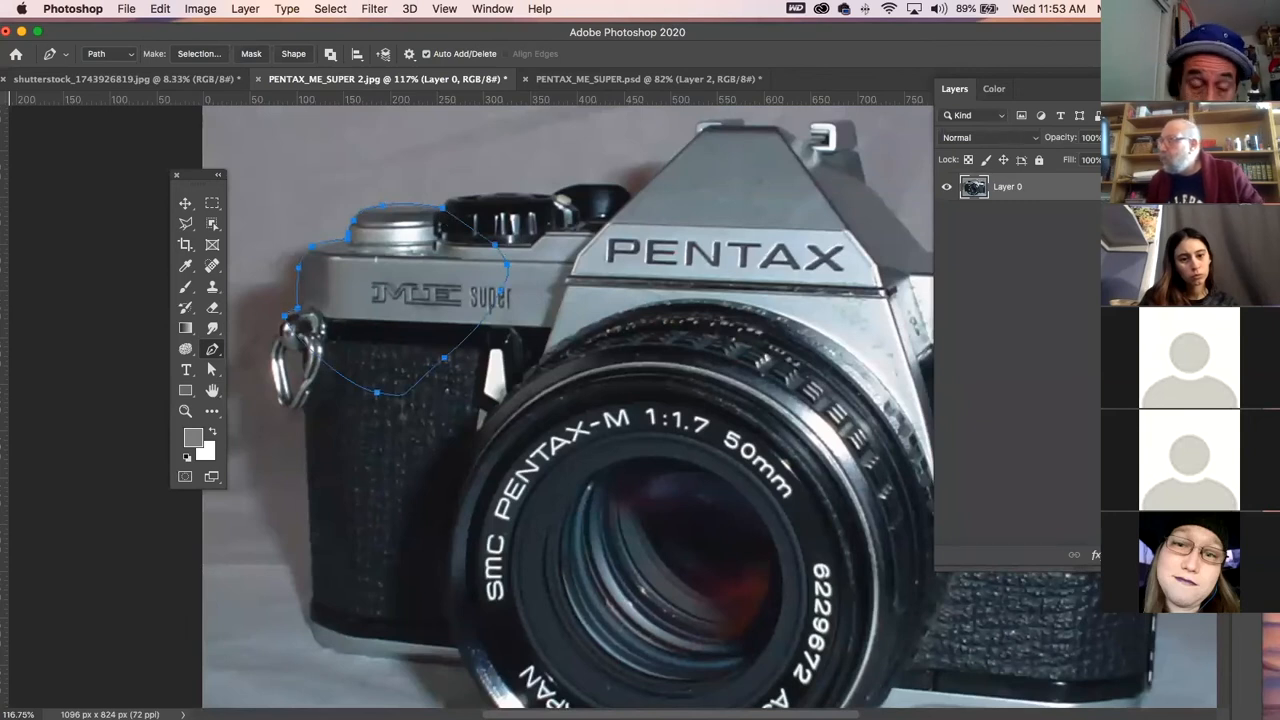
- Load the Work Path as a selection and copy that camera part into PENTAX_ME_SUPER.psd, on a layer above Layer 0
click(1245, 287)
super+click(948, 317)
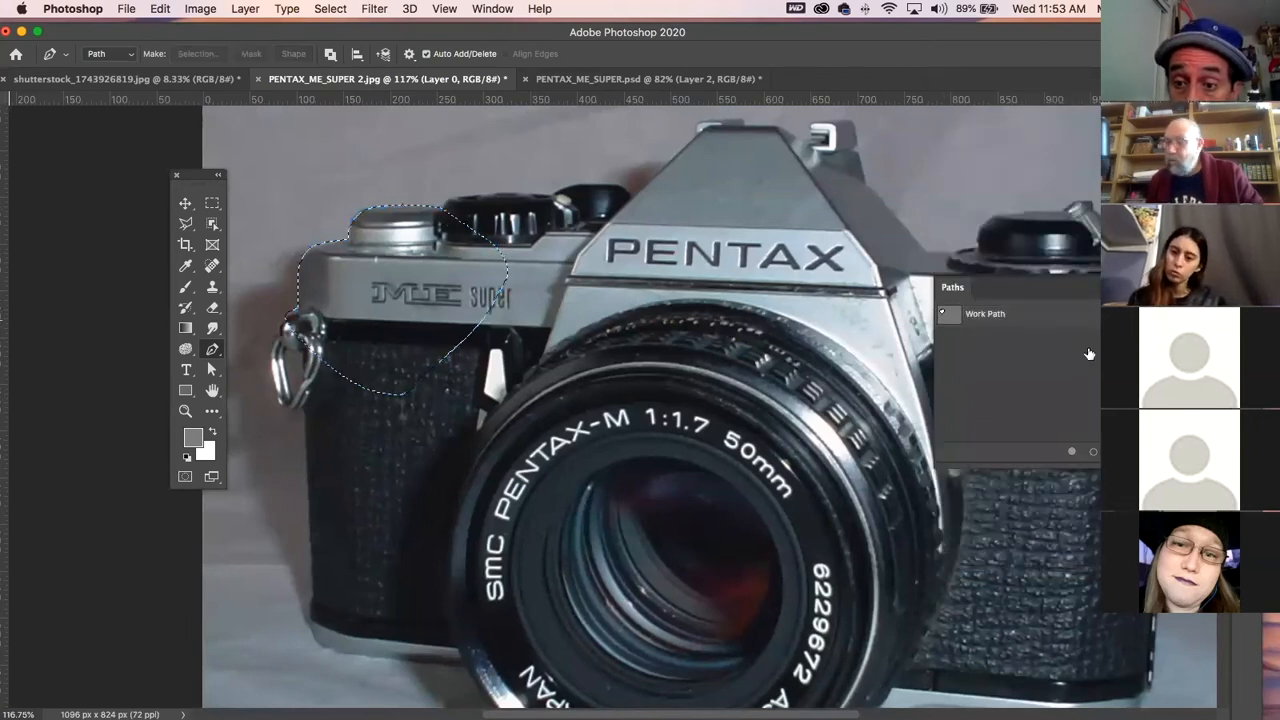
click(636, 85)
key(super+v)
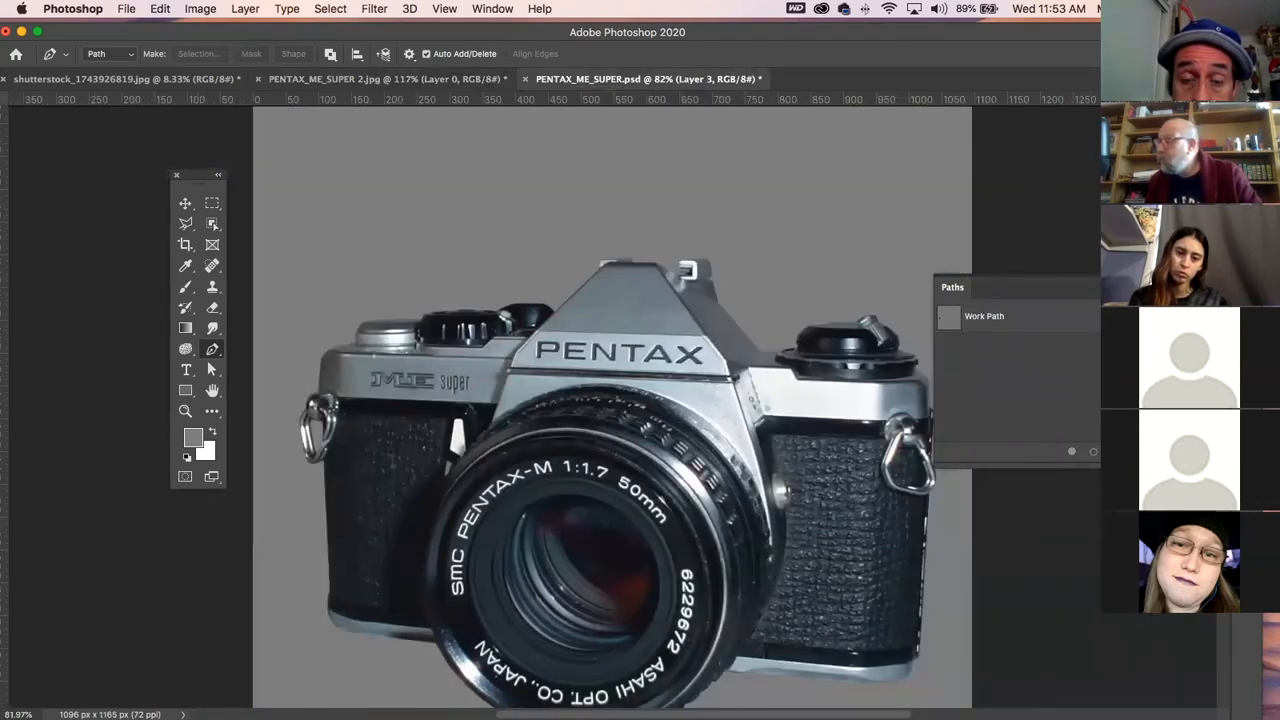
key(F7)
drag(1041, 224, 1051, 182)
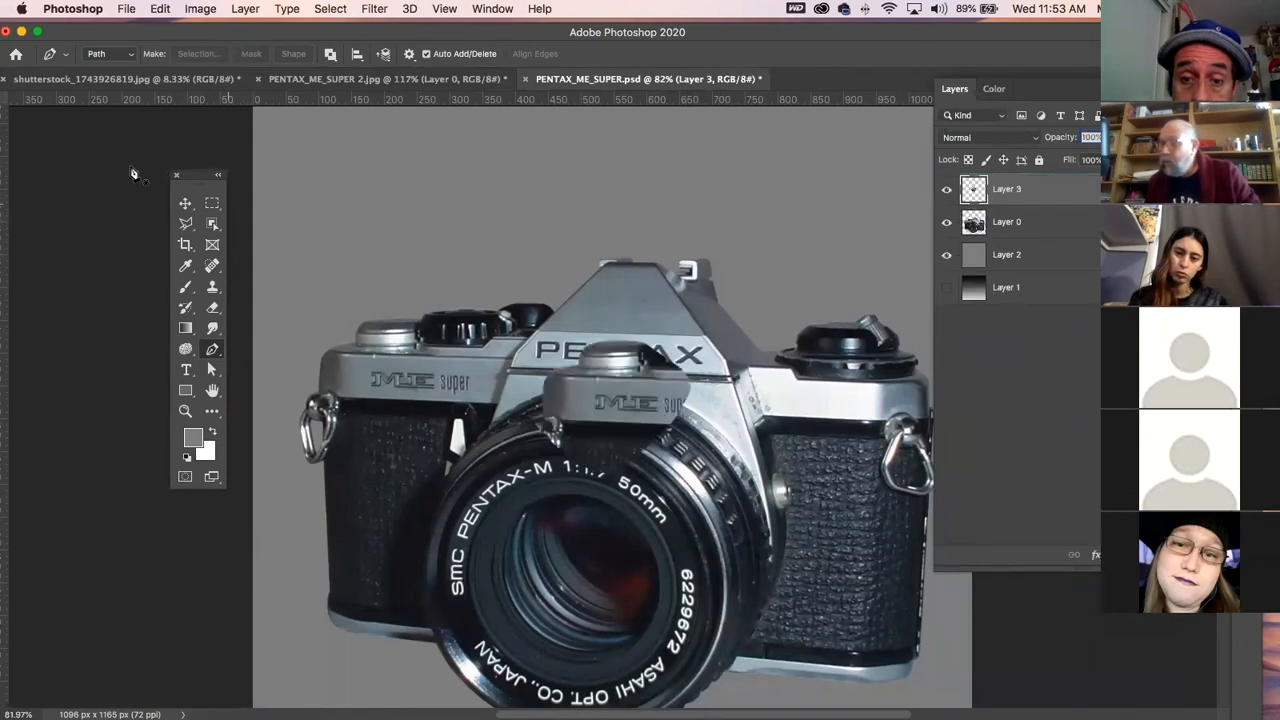
- Move the pasted camera part onto the gray area above the camera's left side, and delete it
click(185, 203)
drag(648, 388, 480, 207)
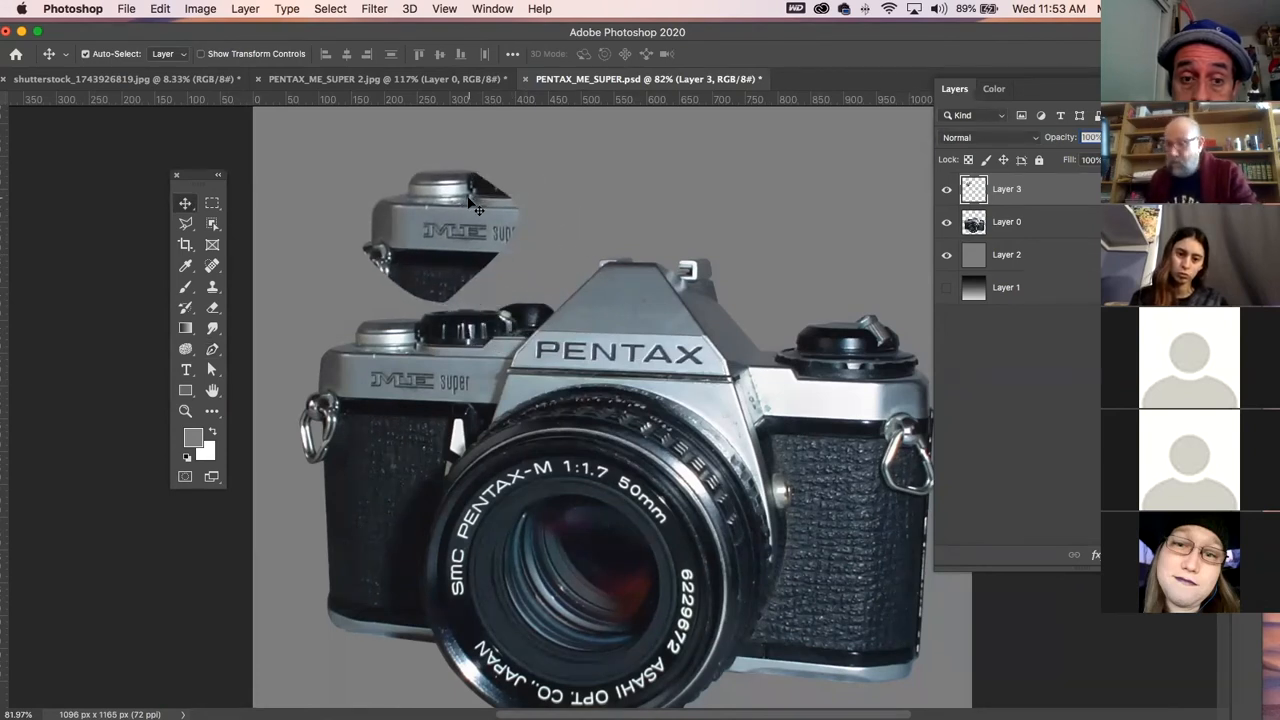
key(BackSpace)
- In PENTAX_ME_SUPER 2.jpg, clear the selection and trace a new Pen path along the top and left edge of the silver dial
click(340, 78)
key(super+d)
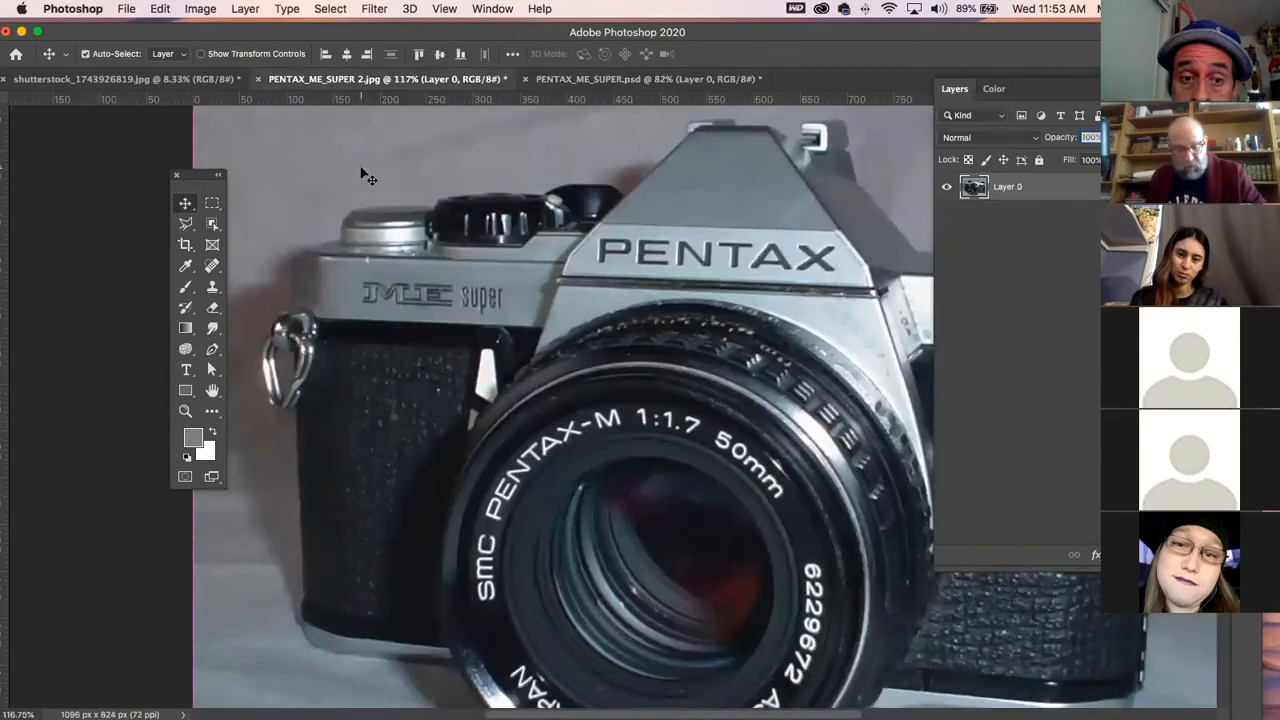
click(212, 349)
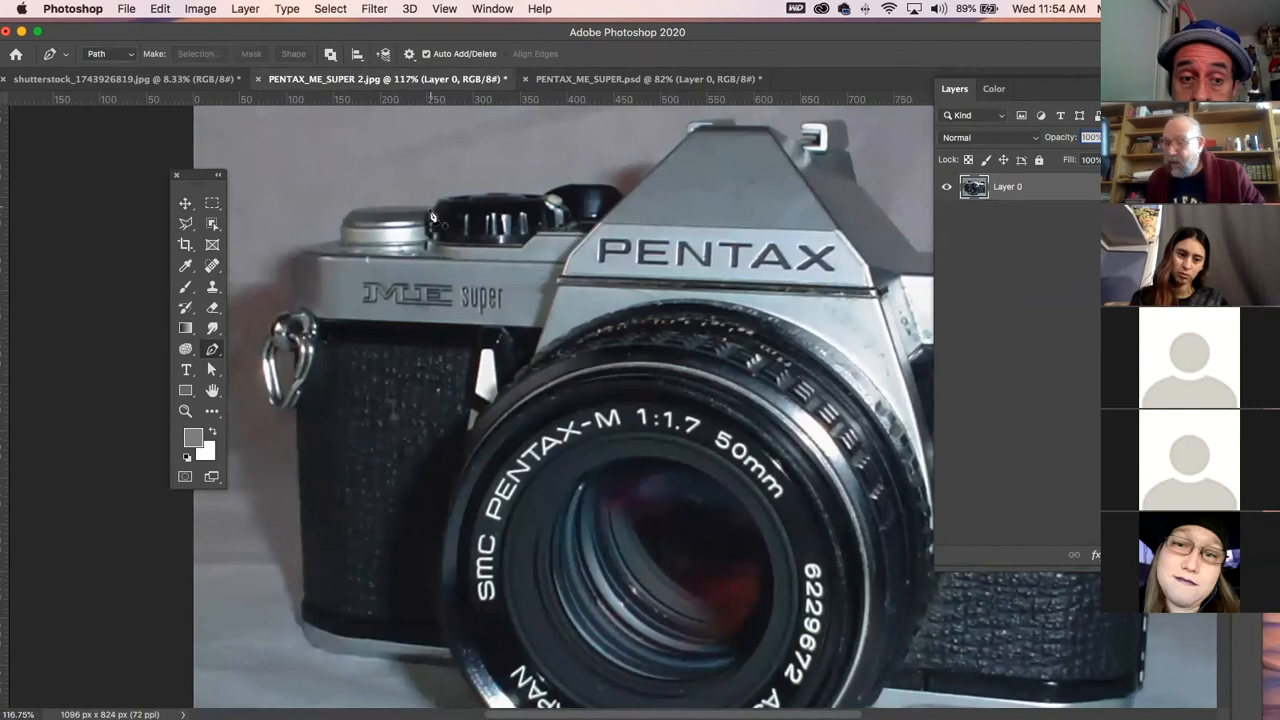
click(185, 411)
drag(367, 239, 498, 267)
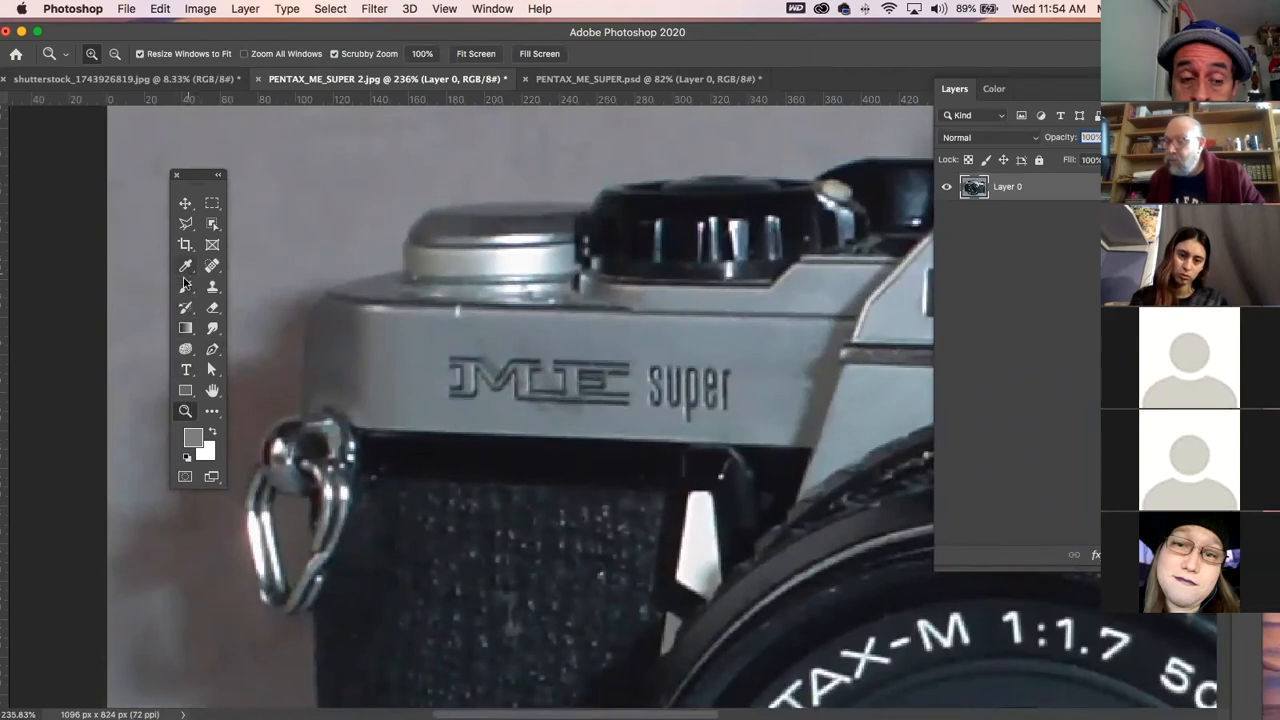
click(212, 349)
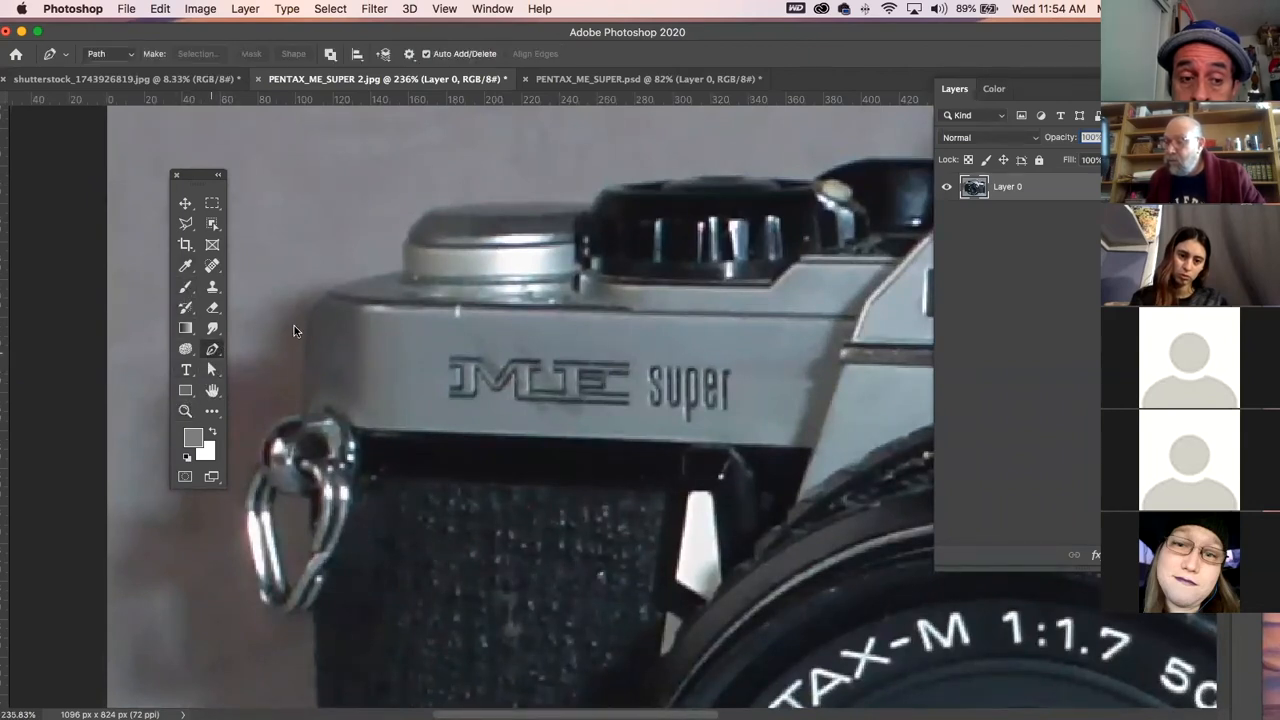
click(543, 200)
click(493, 204)
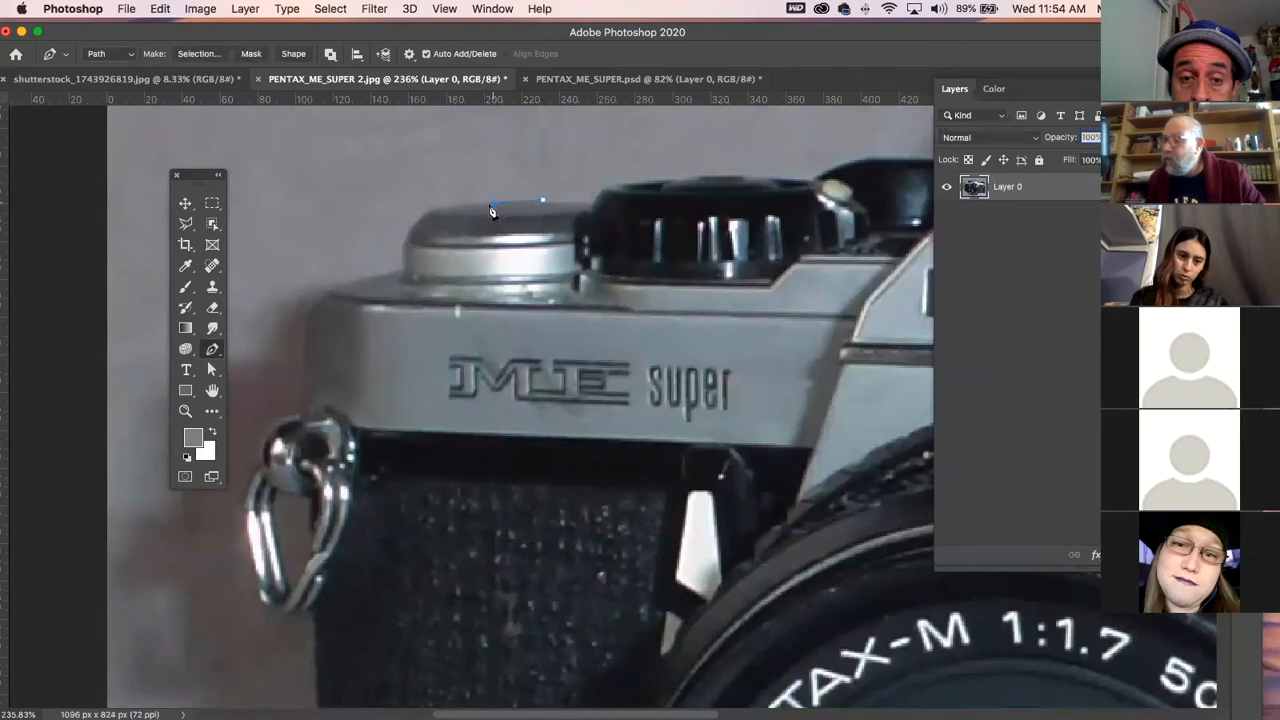
click(416, 220)
click(412, 233)
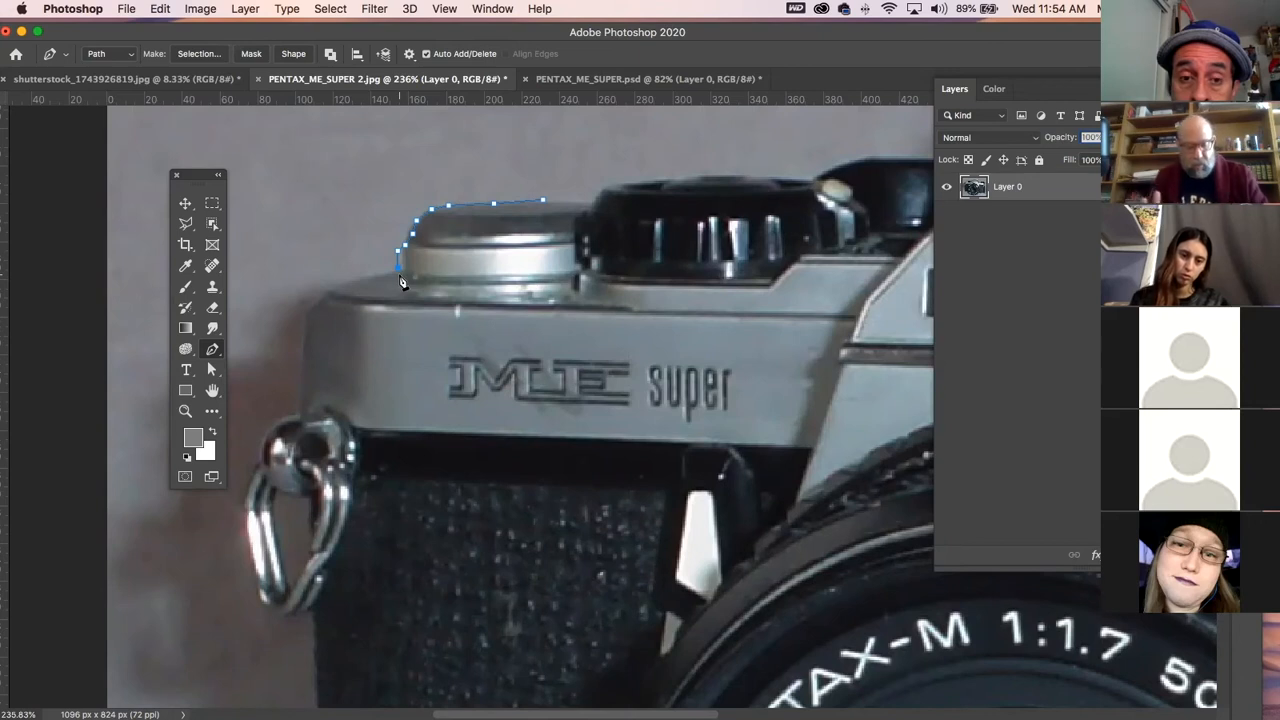
- Replace the misplaced anchor points and continue the path from the dial's base around the camera's corner to just above the strap ring
key(super+z)
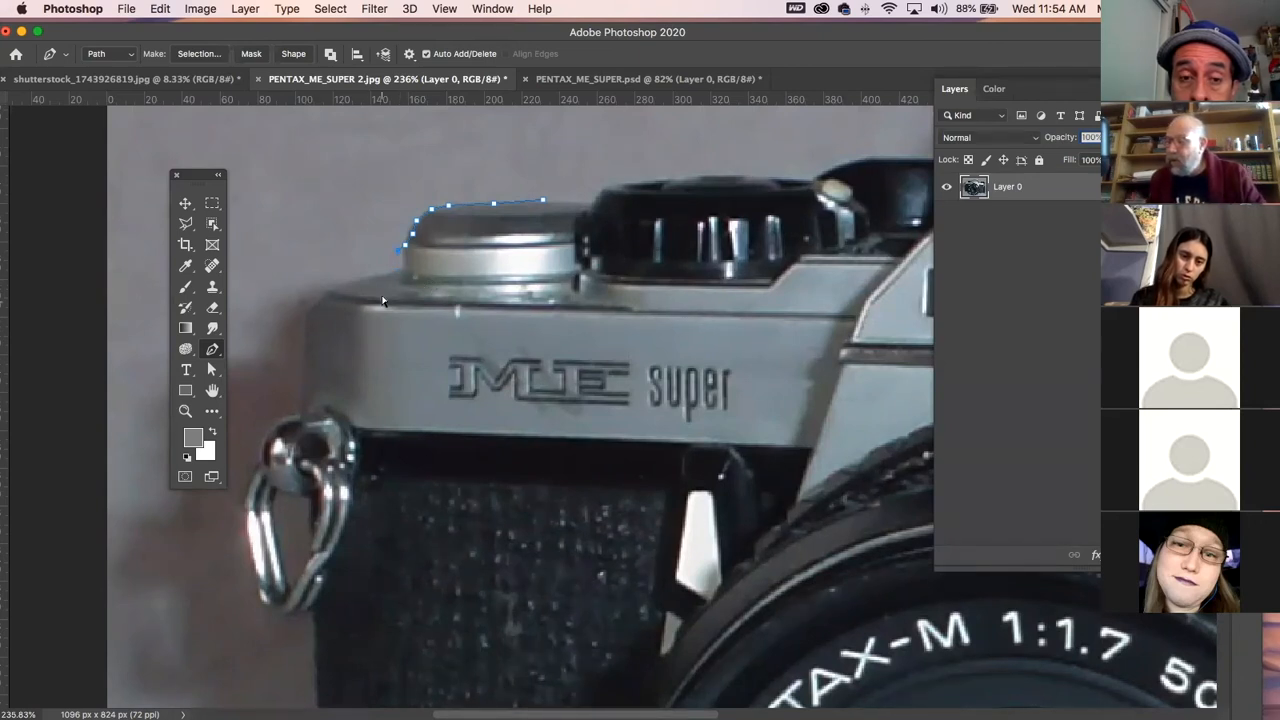
click(403, 272)
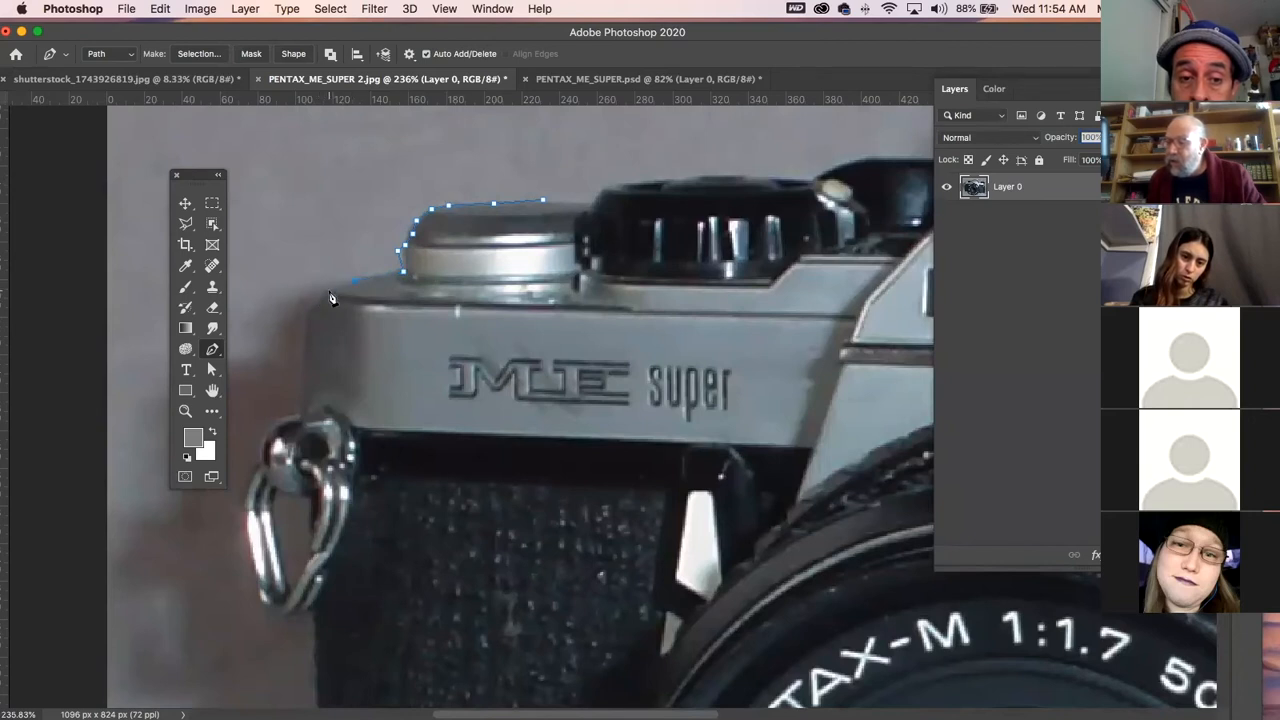
click(311, 314)
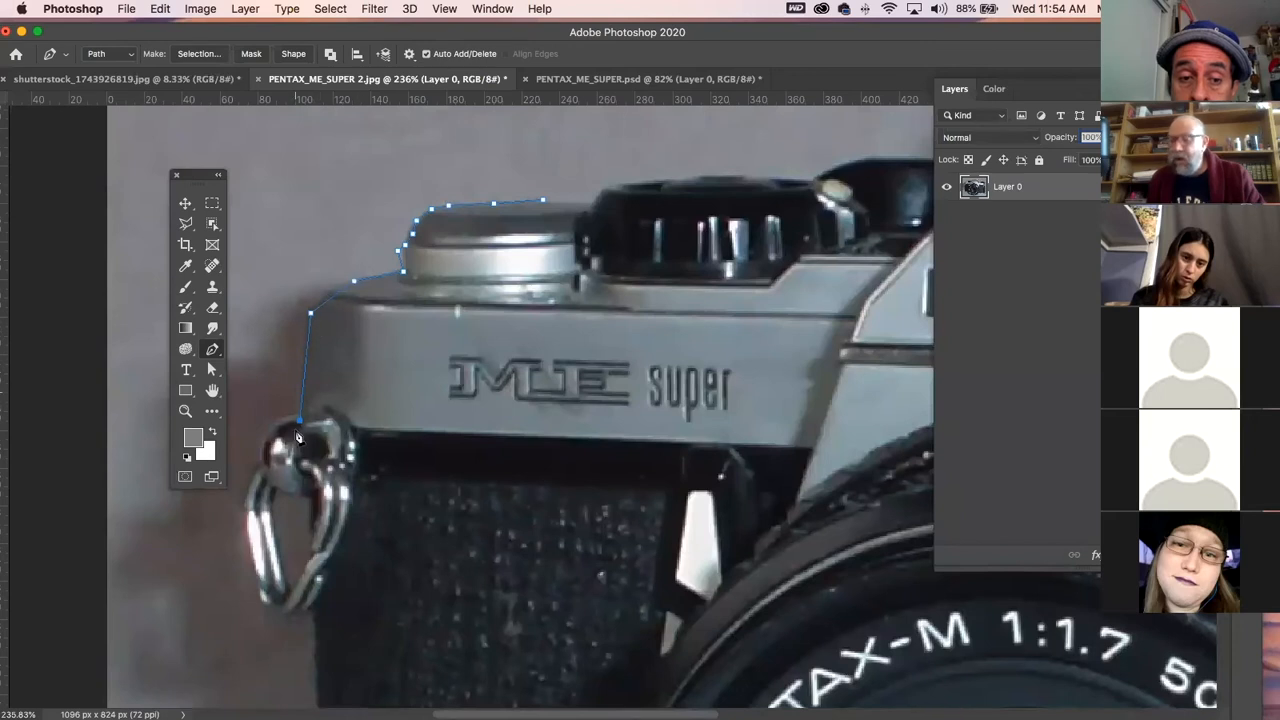
key(super+z)
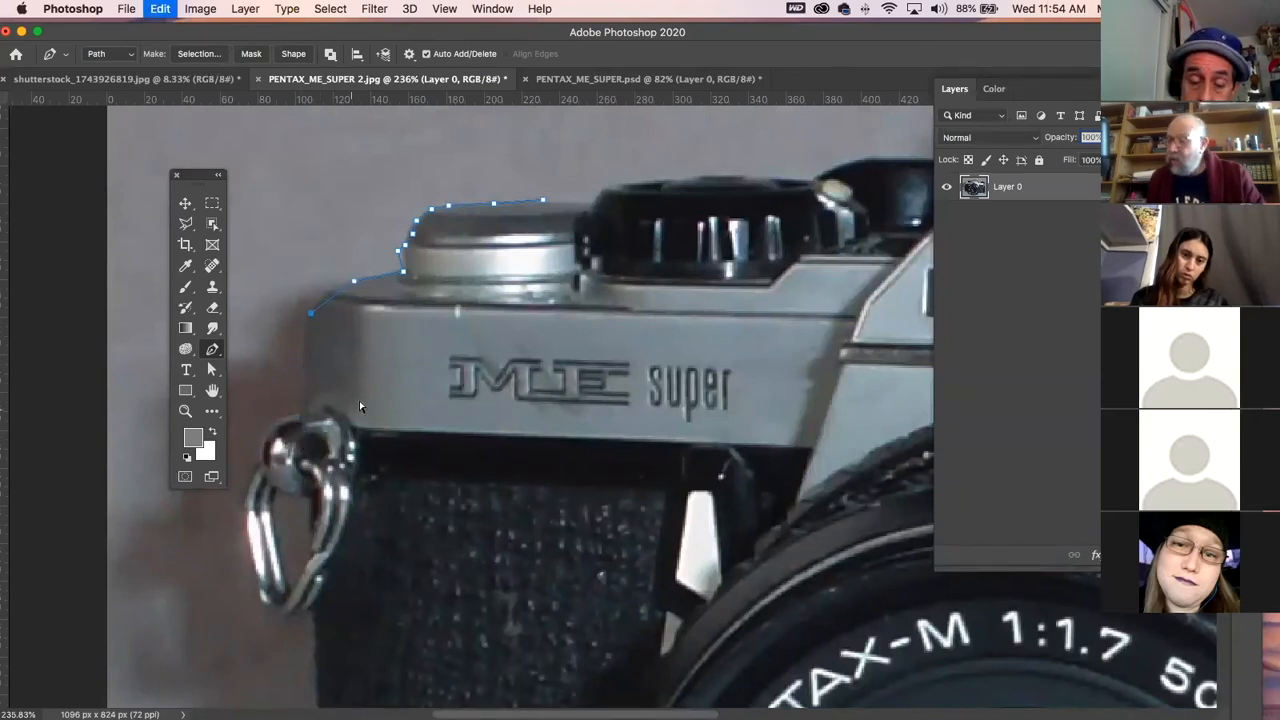
click(331, 292)
click(314, 308)
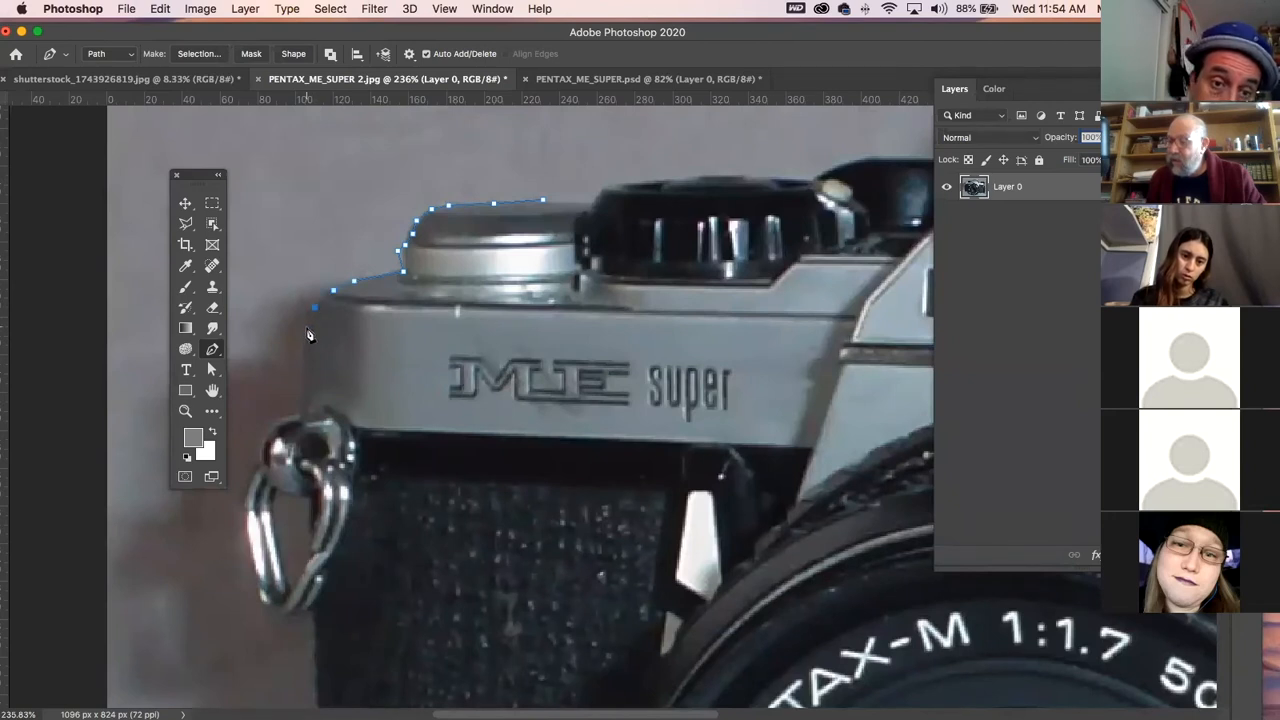
click(298, 361)
click(289, 410)
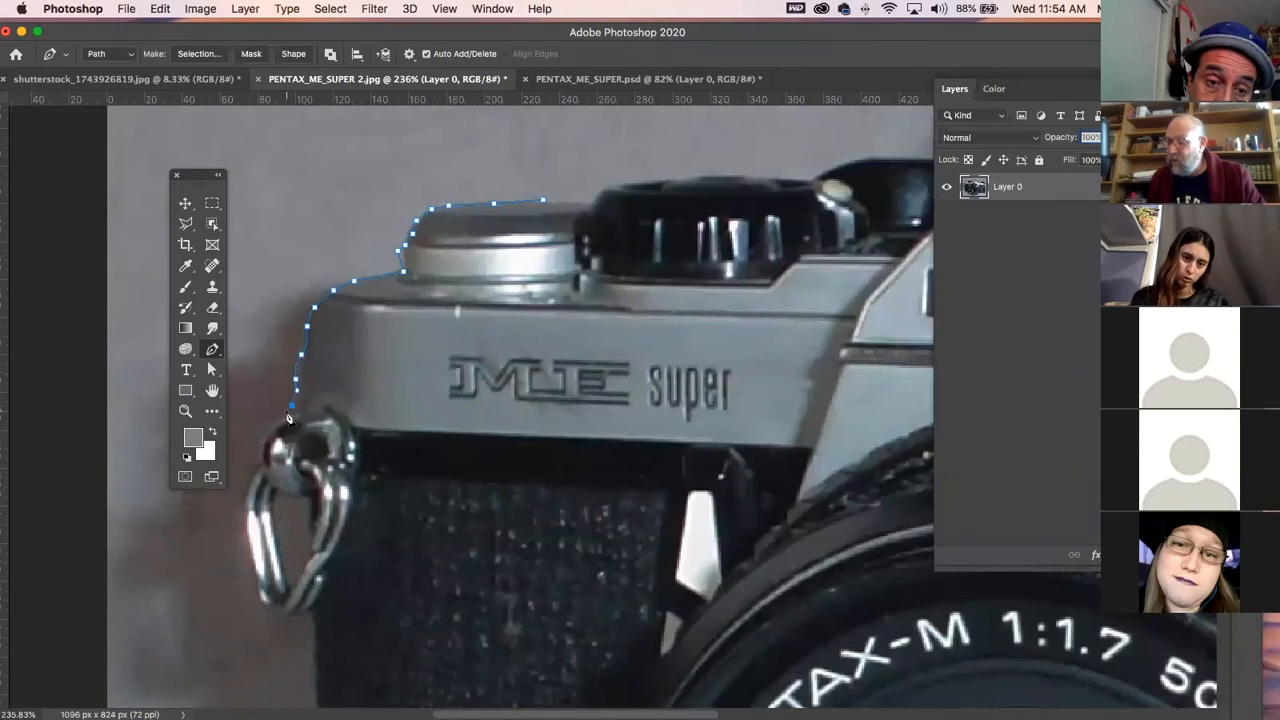
- Close the path with loose curves through the camera's ME super plate, ending at the starting point on the silver dial
drag(436, 422, 475, 427)
drag(556, 376, 576, 367)
drag(625, 308, 630, 268)
click(543, 200)
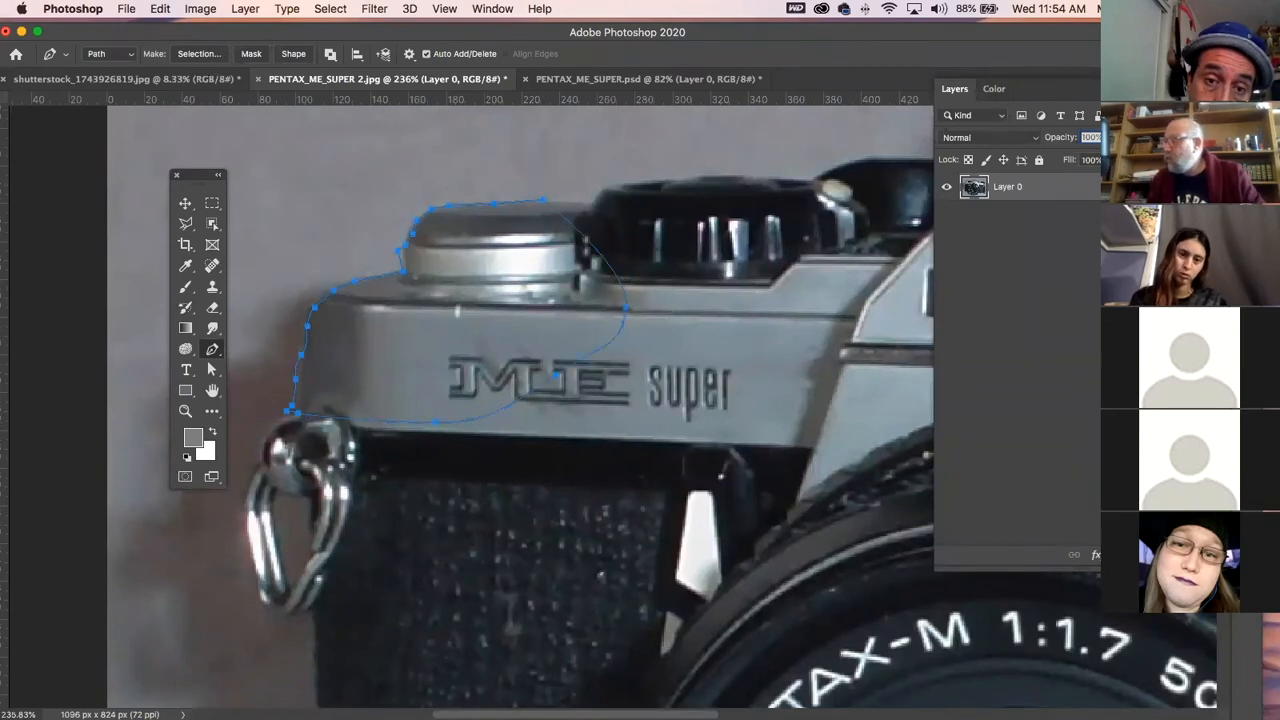
- Load the Work Path as a selection, cut that camera part into PENTAX_ME_SUPER.psd, and place it on the gray area above the camera's left side
super+click(950, 315)
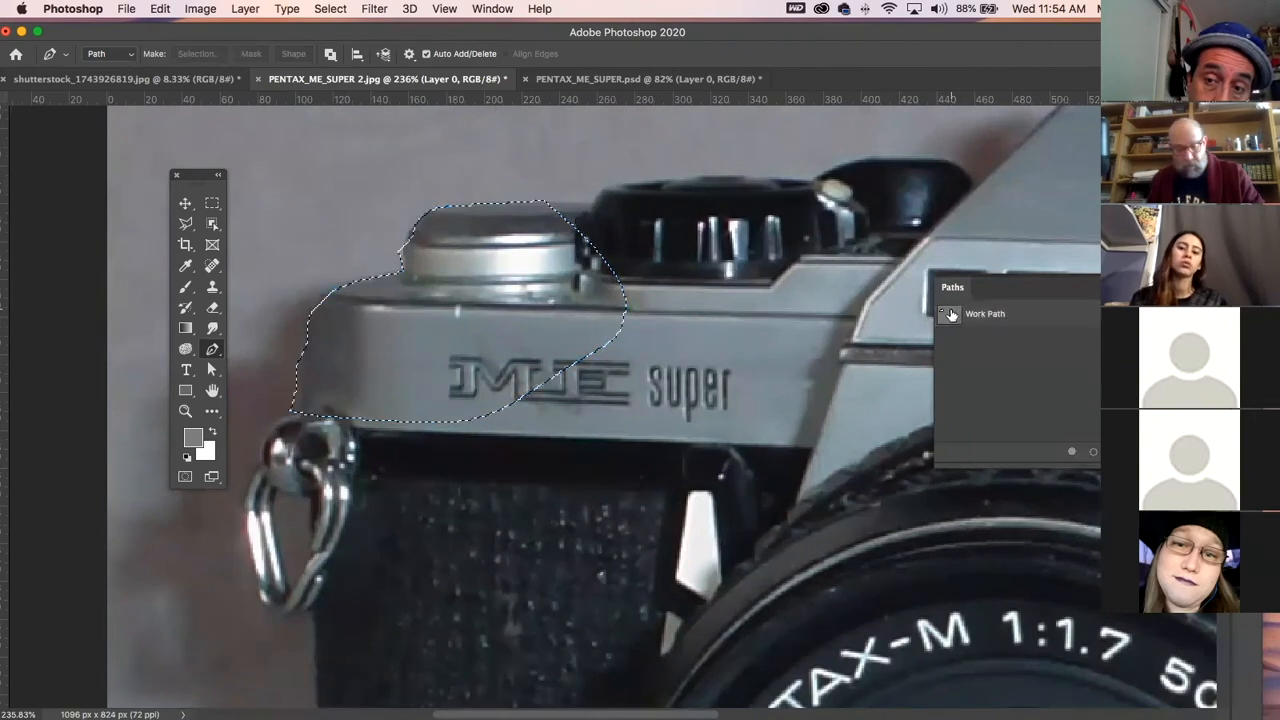
key(Delete)
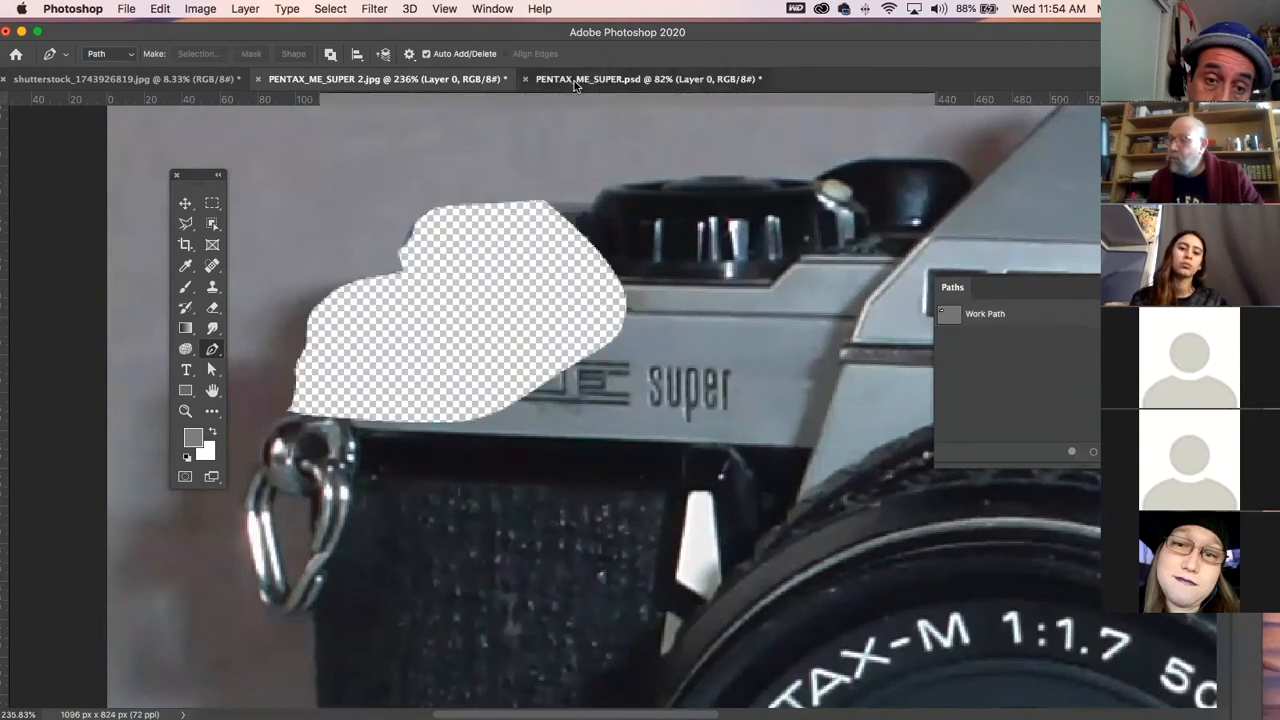
click(575, 82)
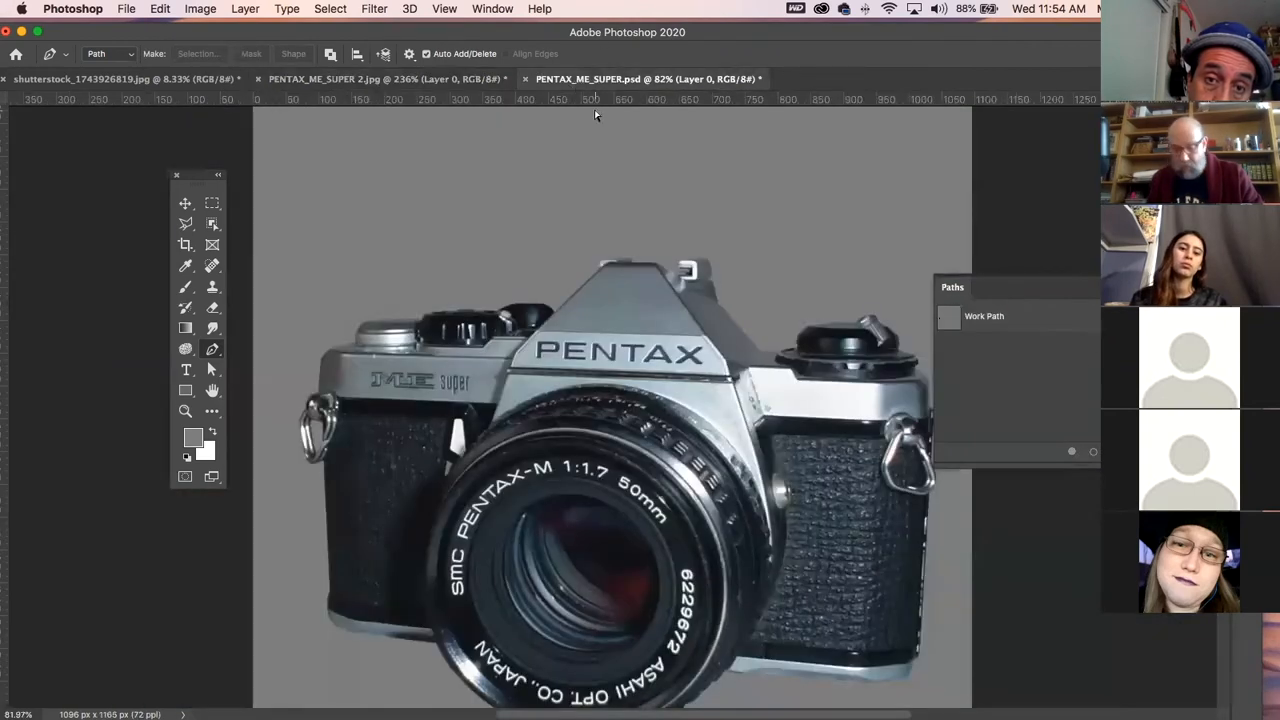
click(186, 203)
drag(613, 414, 357, 245)
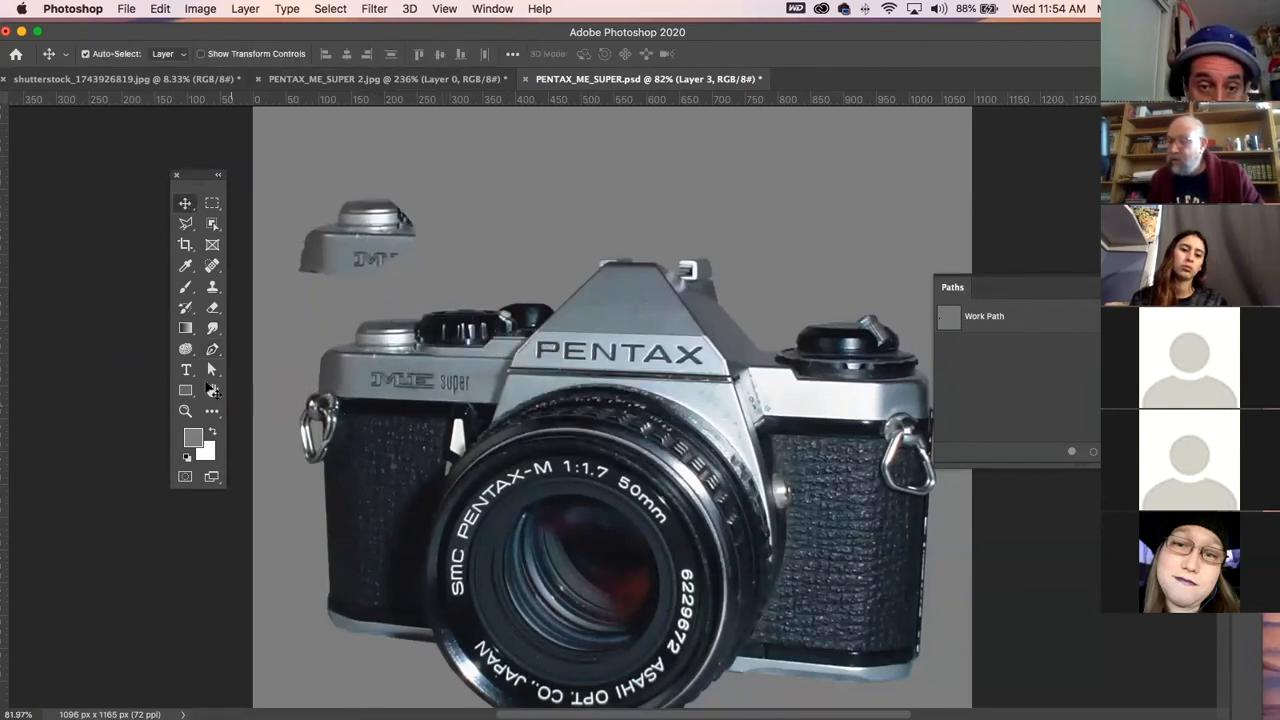
- Switch to the Eraser for the pasted camera part, show the layers, and open the brush size settings
key(z)
drag(306, 208, 406, 306)
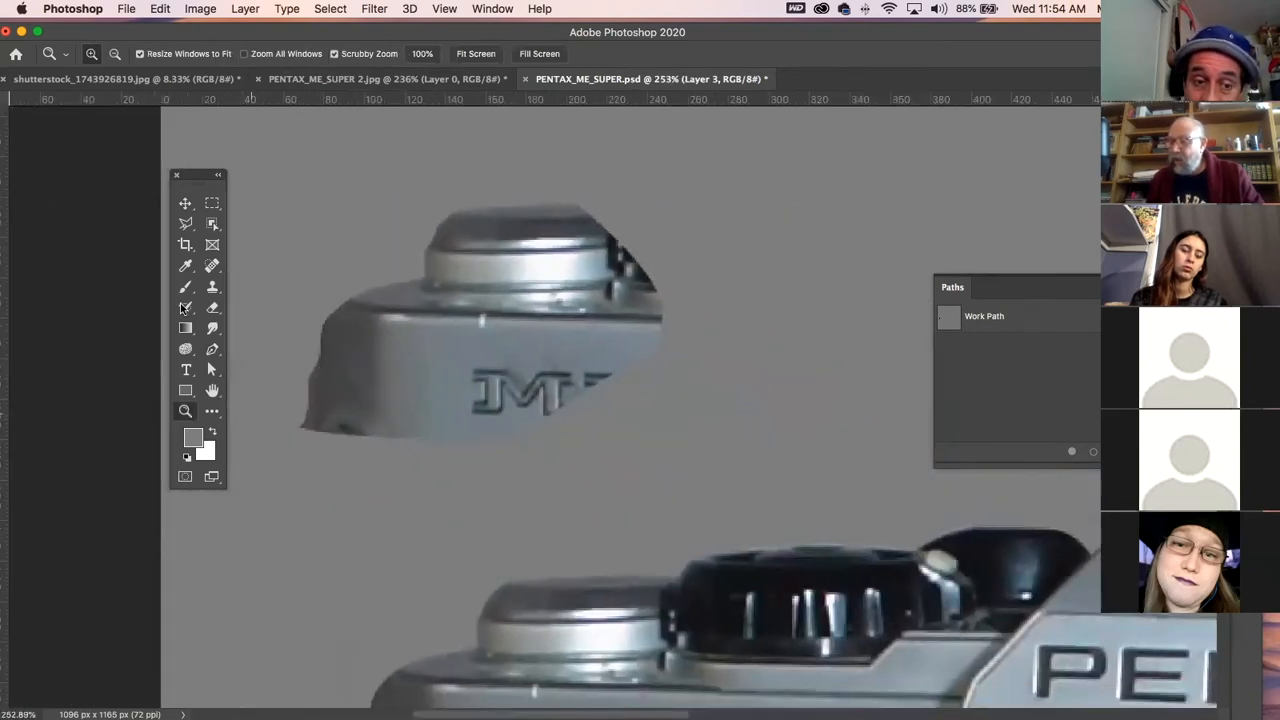
click(216, 310)
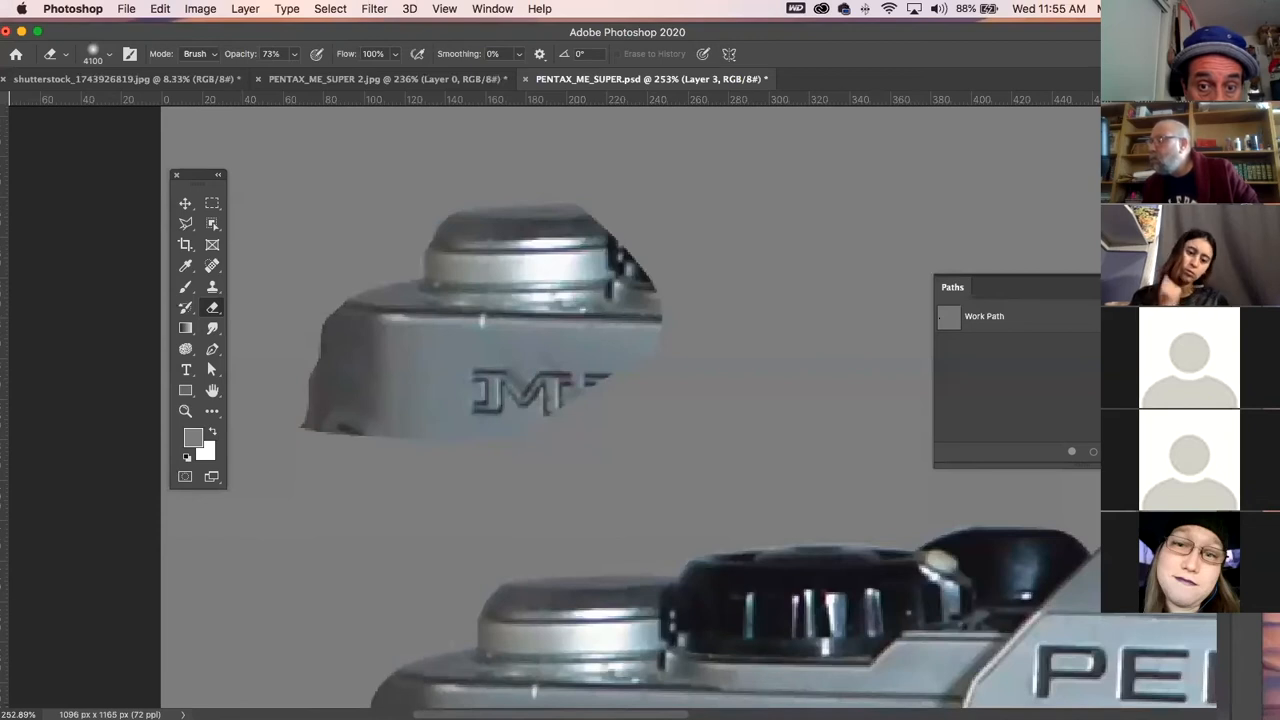
key(F7)
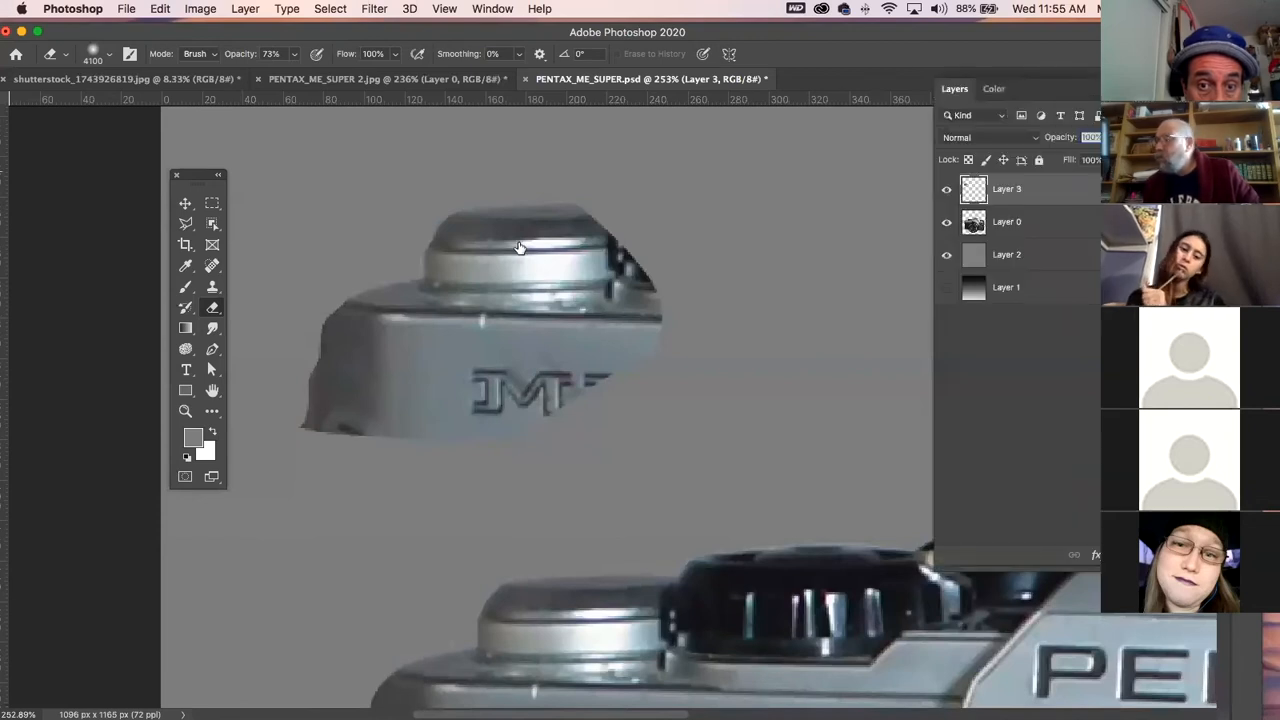
click(110, 54)
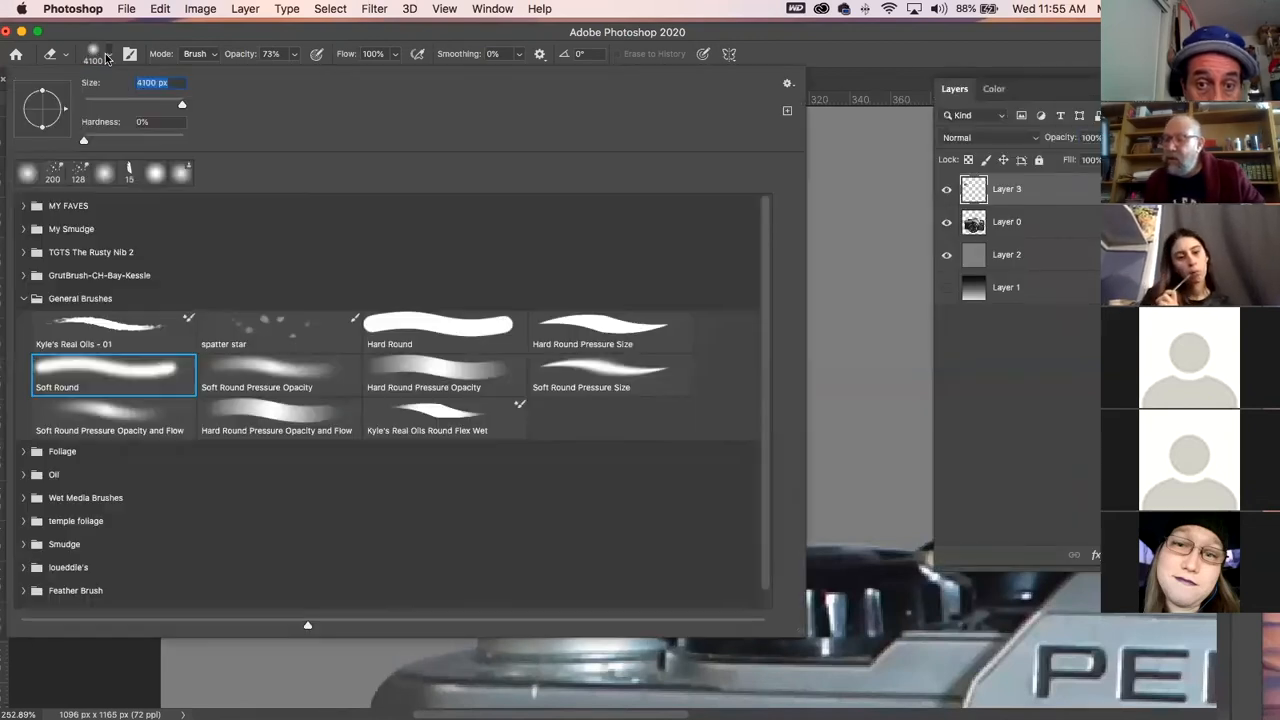
click(157, 37)
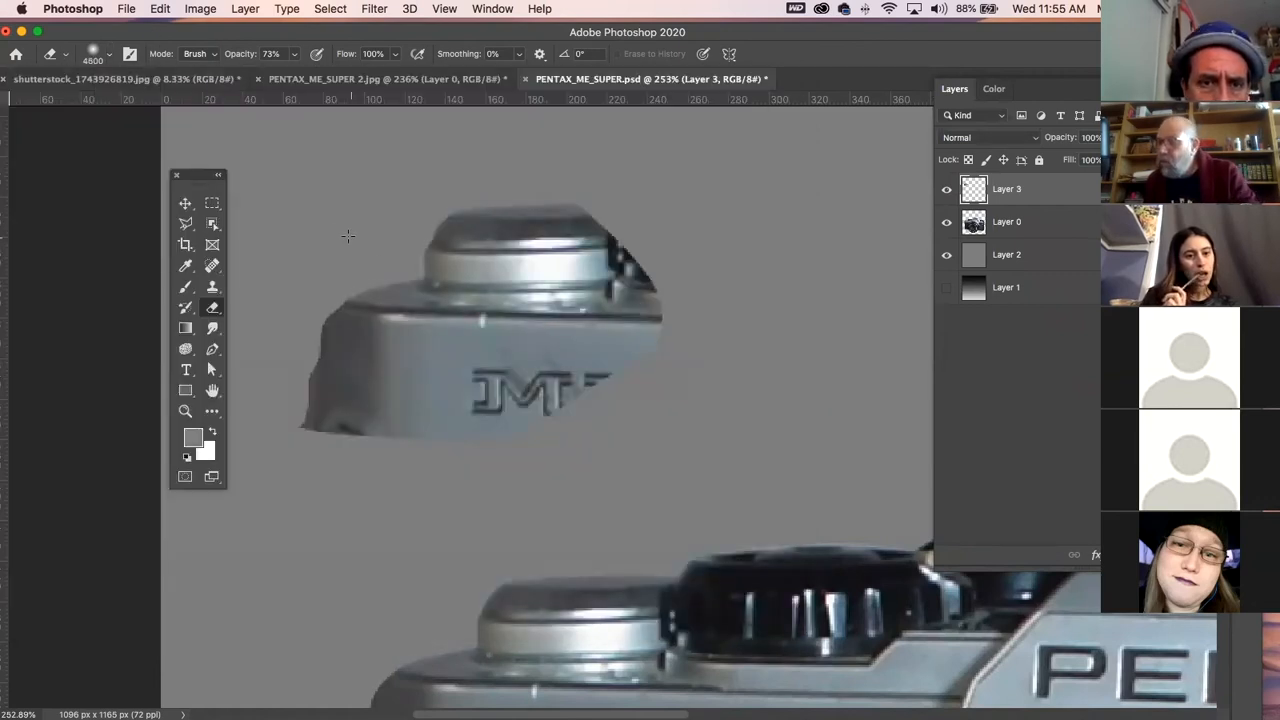
click(106, 55)
click(108, 54)
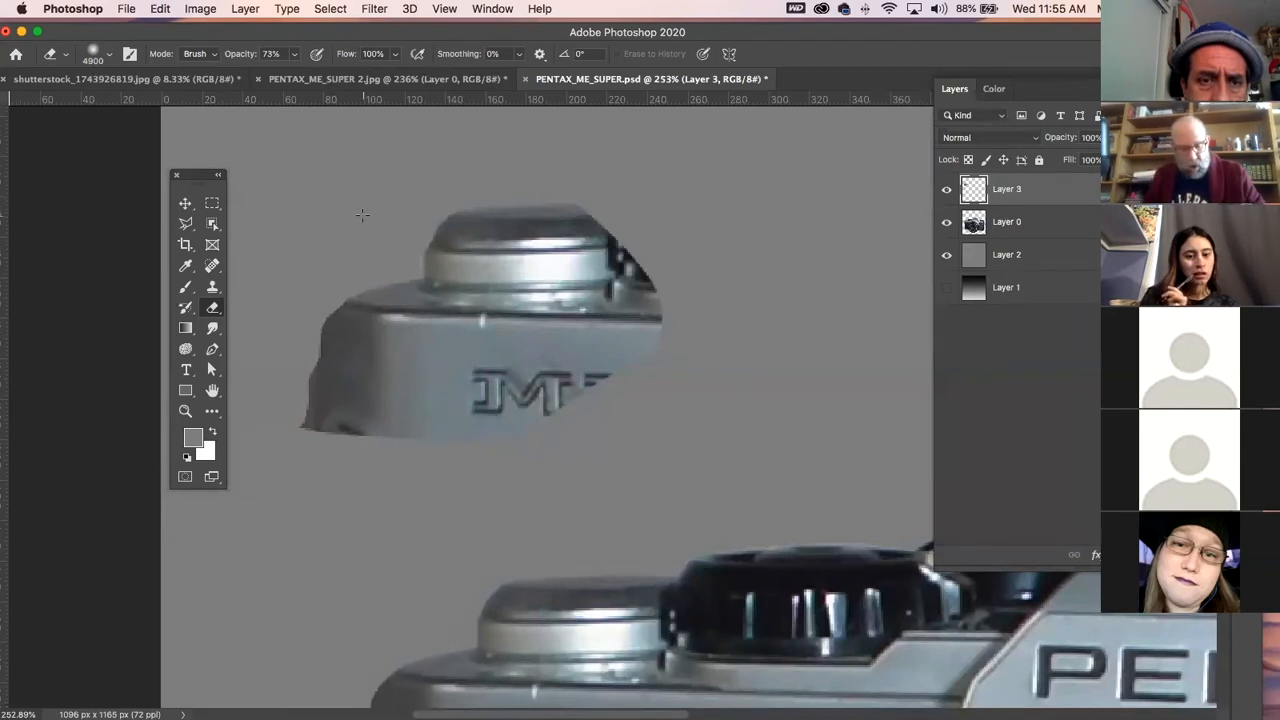
- Reduce the Eraser's Soft Round brush size to 22 px
key(super+minus)
key(super+minus)
key(super+minus)
key(super+minus)
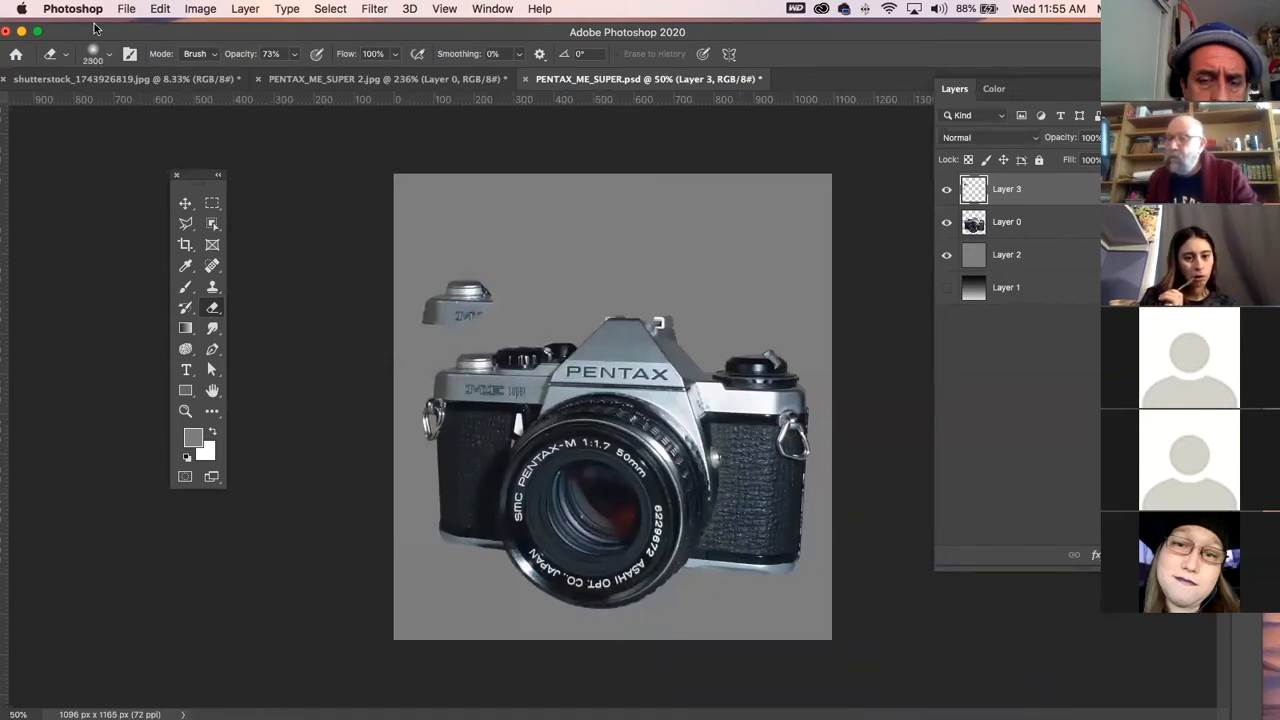
click(109, 53)
drag(178, 105, 104, 105)
click(165, 37)
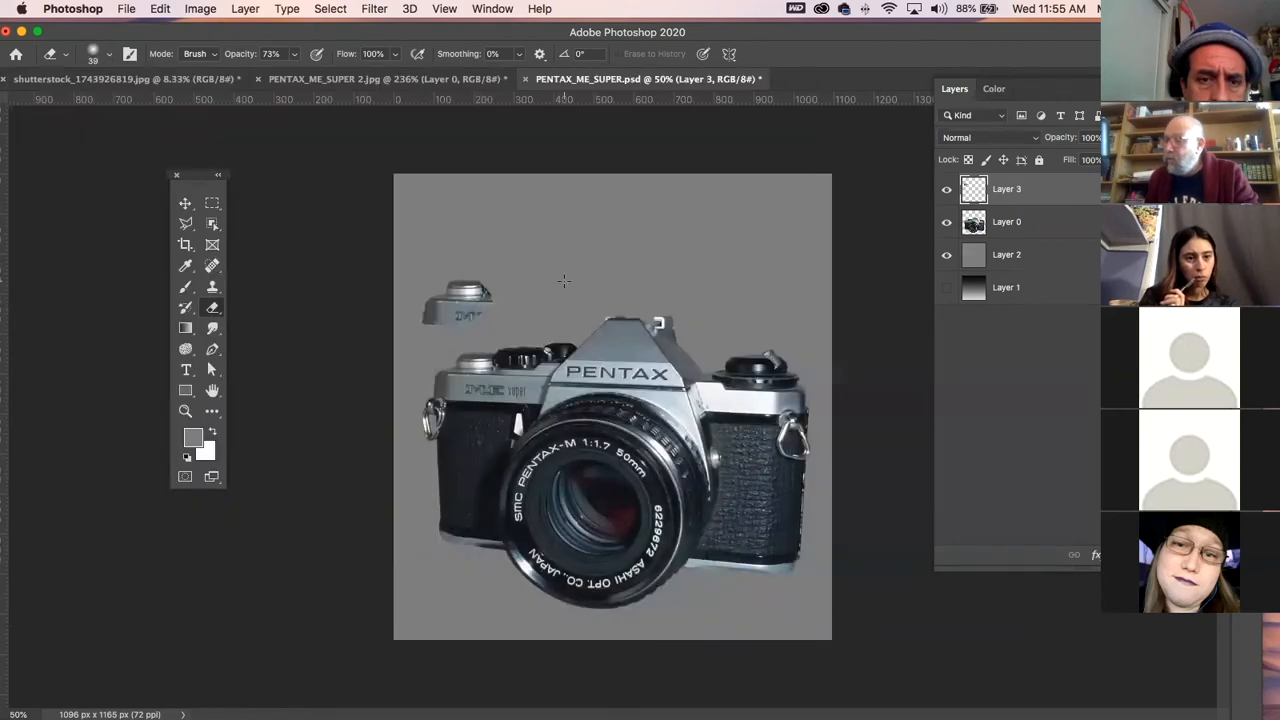
key(p)
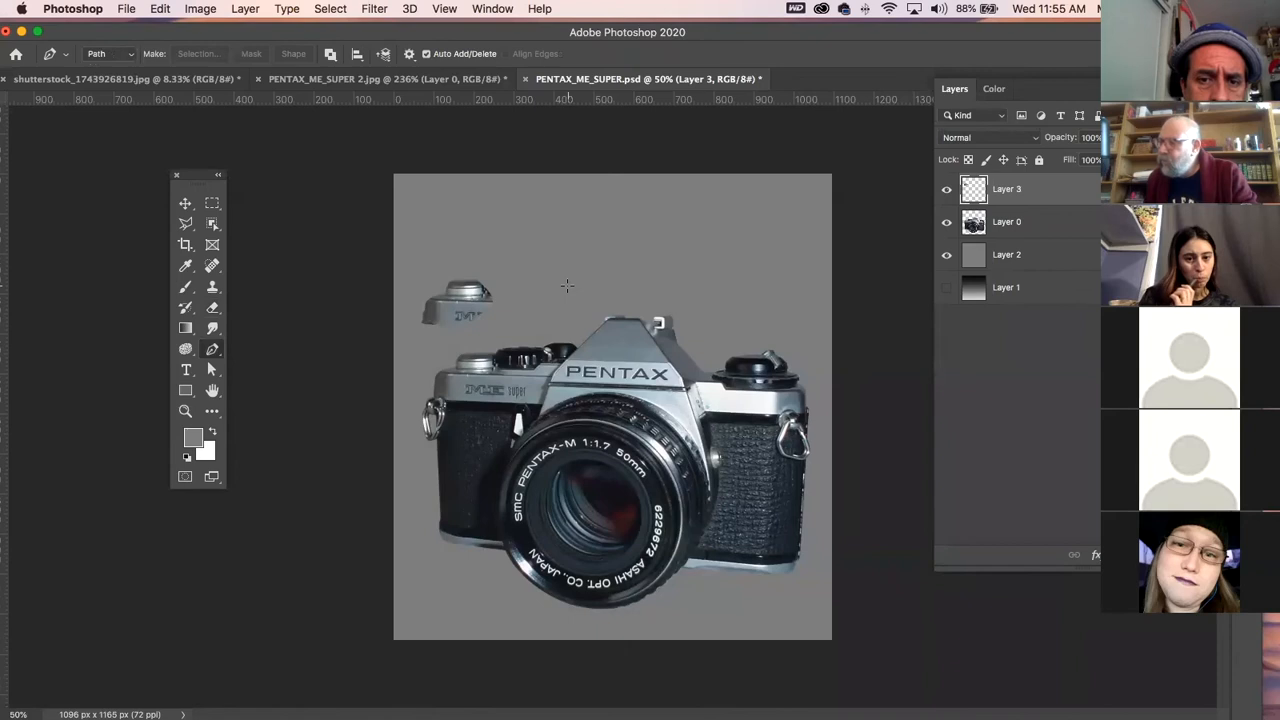
key(e)
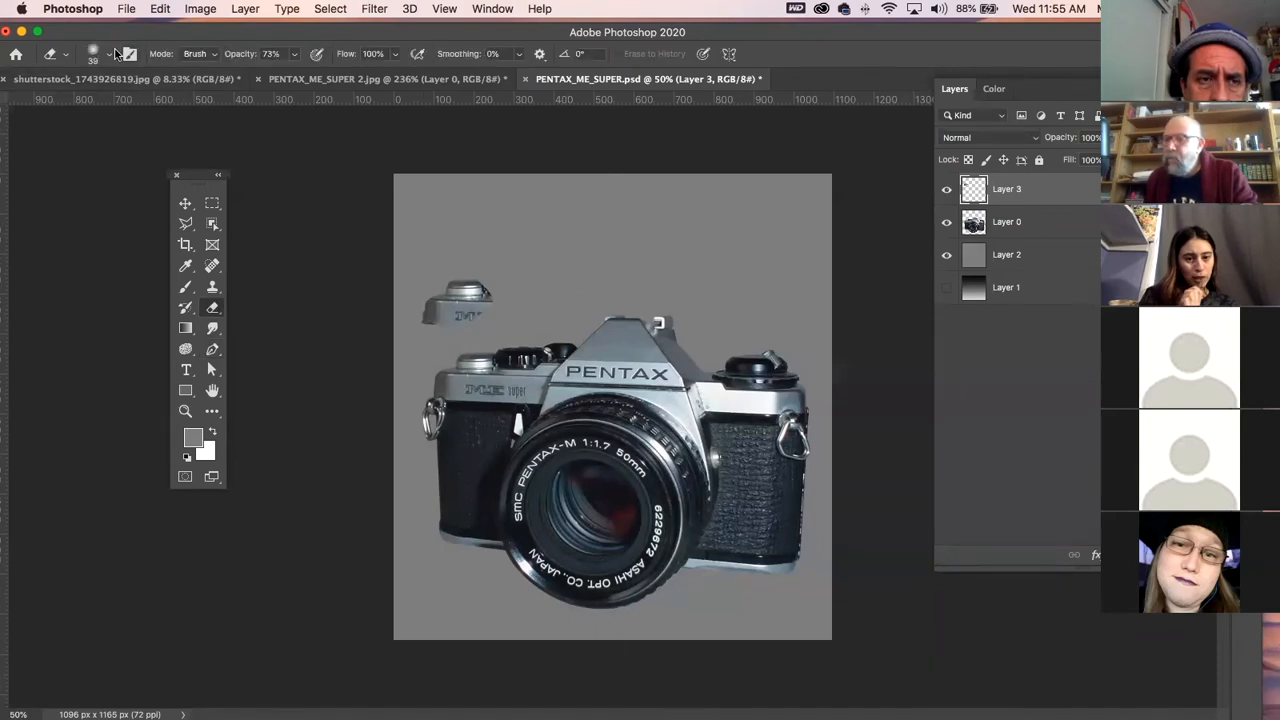
click(109, 53)
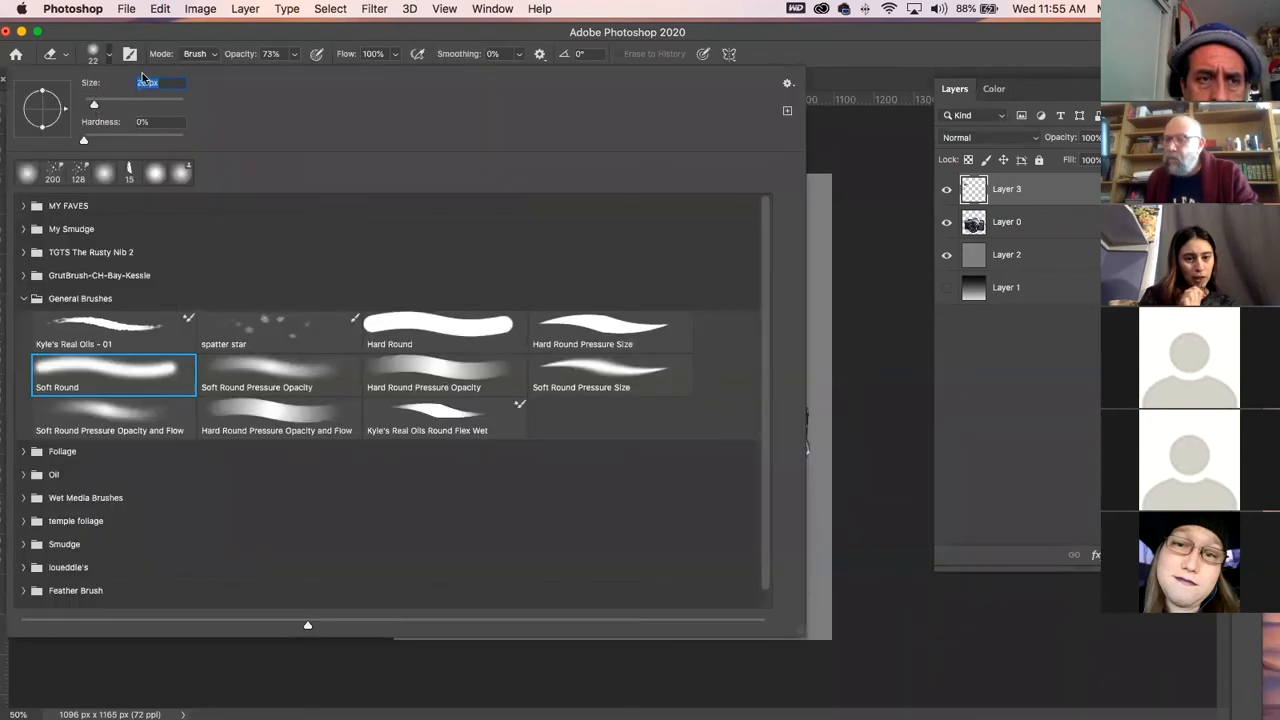
click(155, 31)
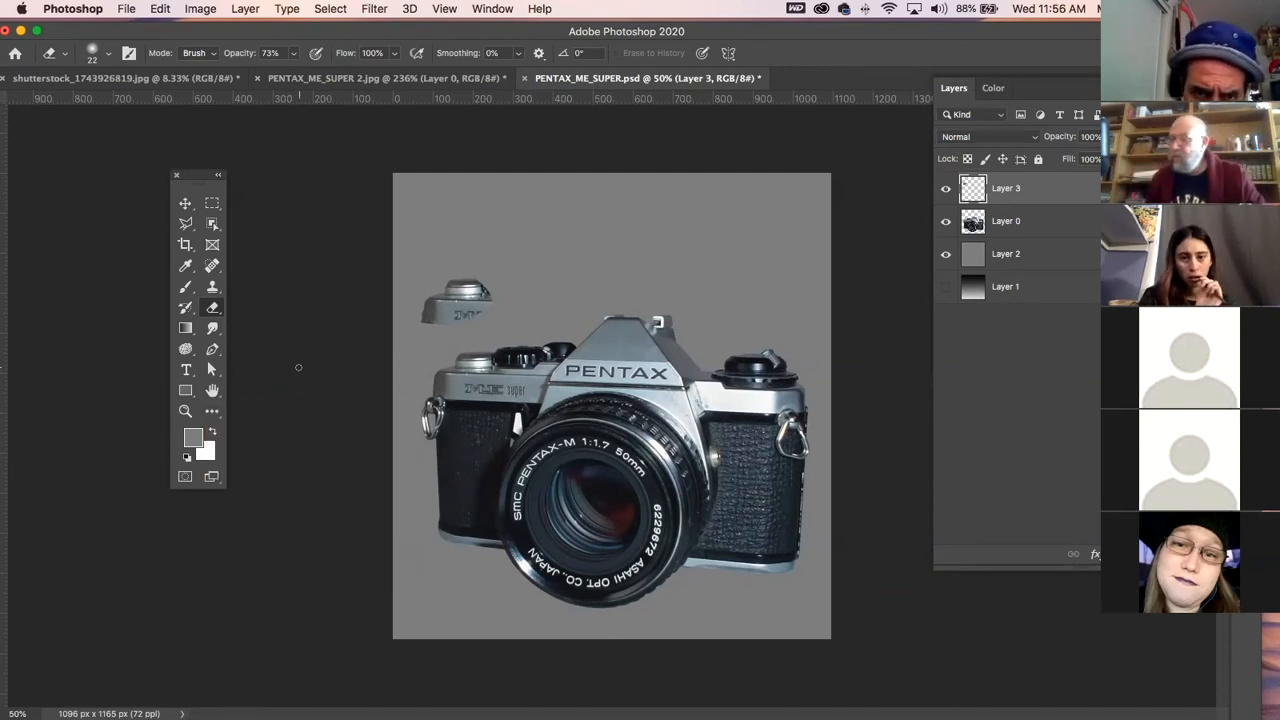
- Increase the Eraser brush's hardness and erase the ragged left edge of the pasted camera part on Layer 3
click(188, 411)
drag(531, 336, 544, 362)
scroll(574, 349, left, 4)
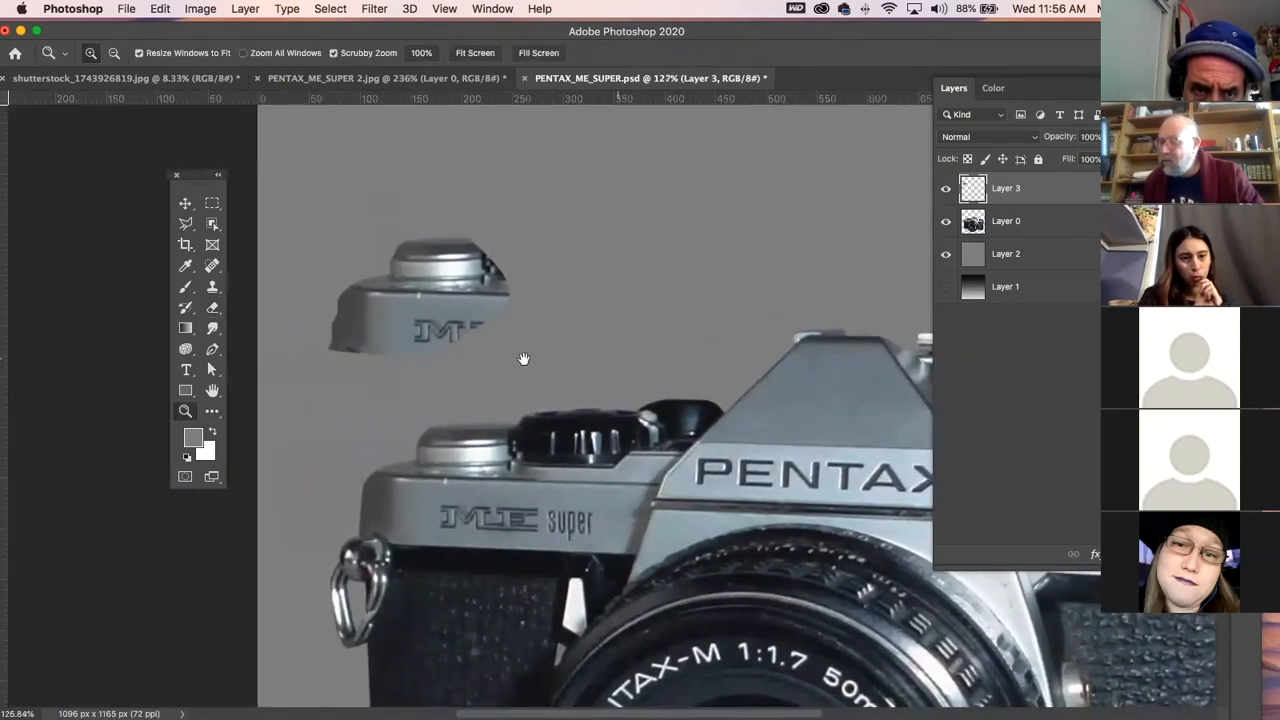
click(210, 307)
click(102, 53)
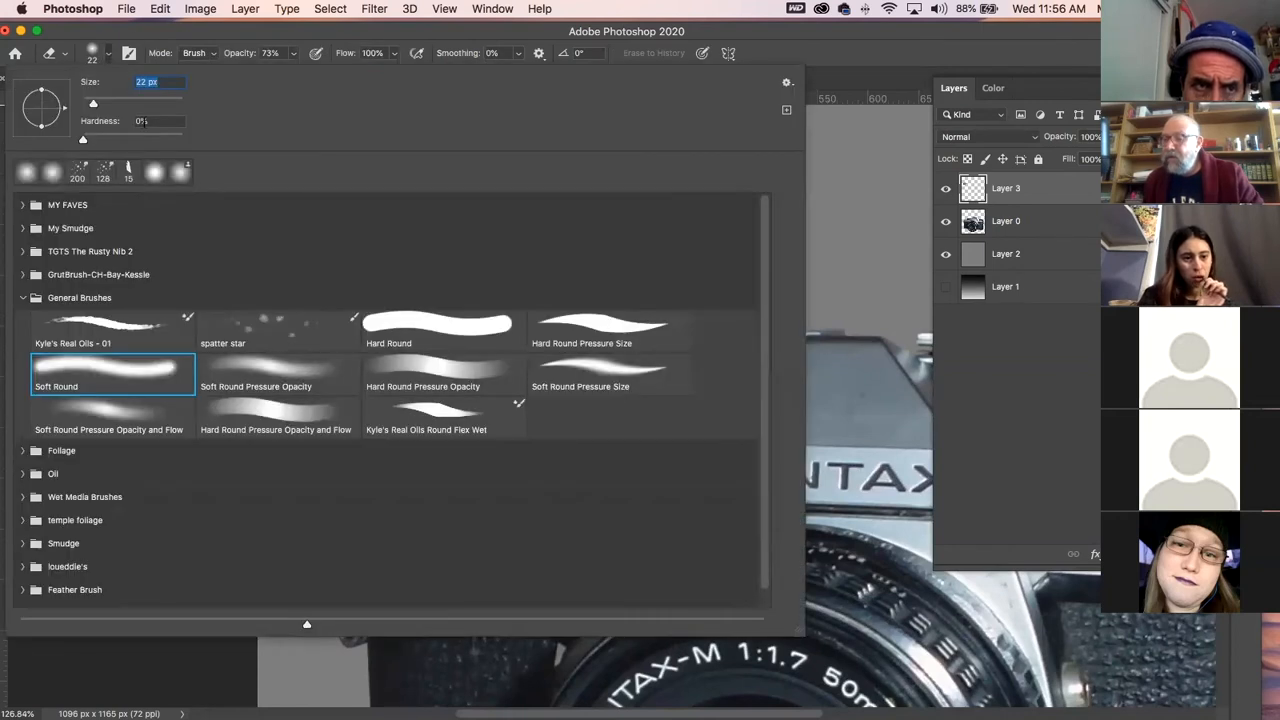
drag(84, 141, 162, 140)
key(Return)
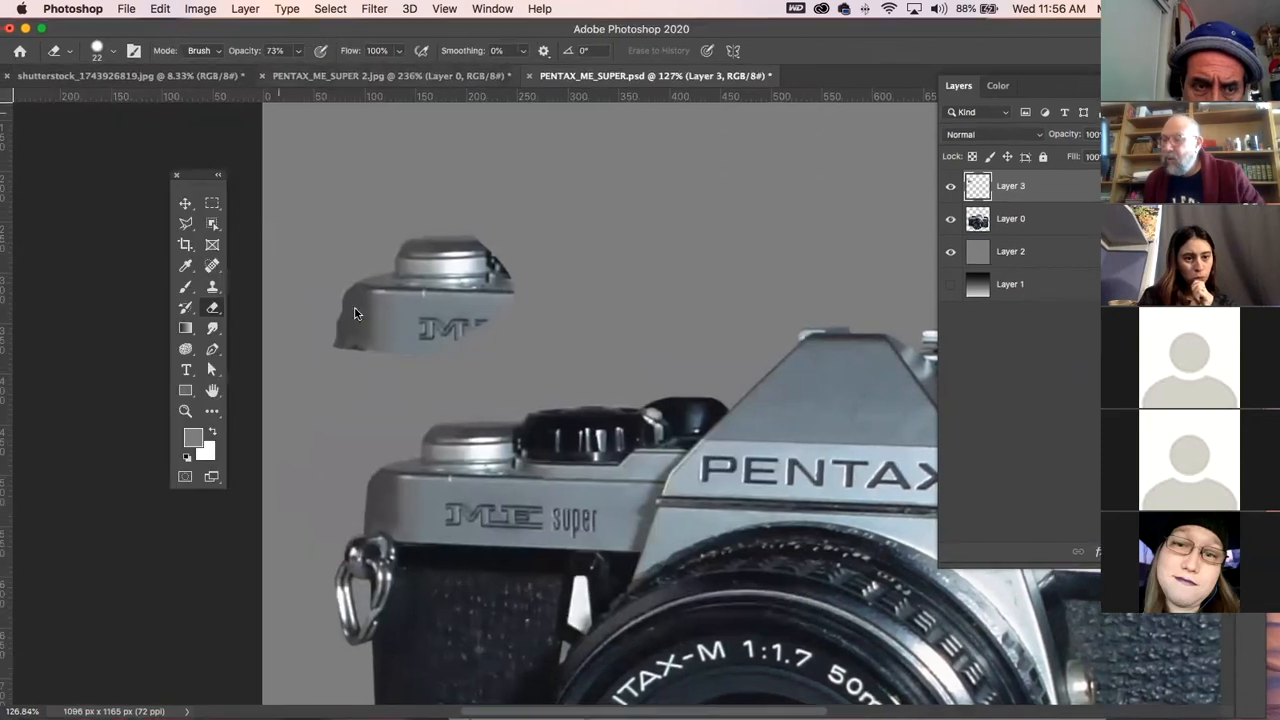
mouse_move(331, 305)
mouse_down()
mouse_move(327, 359)
mouse_move(327, 306)
mouse_up()
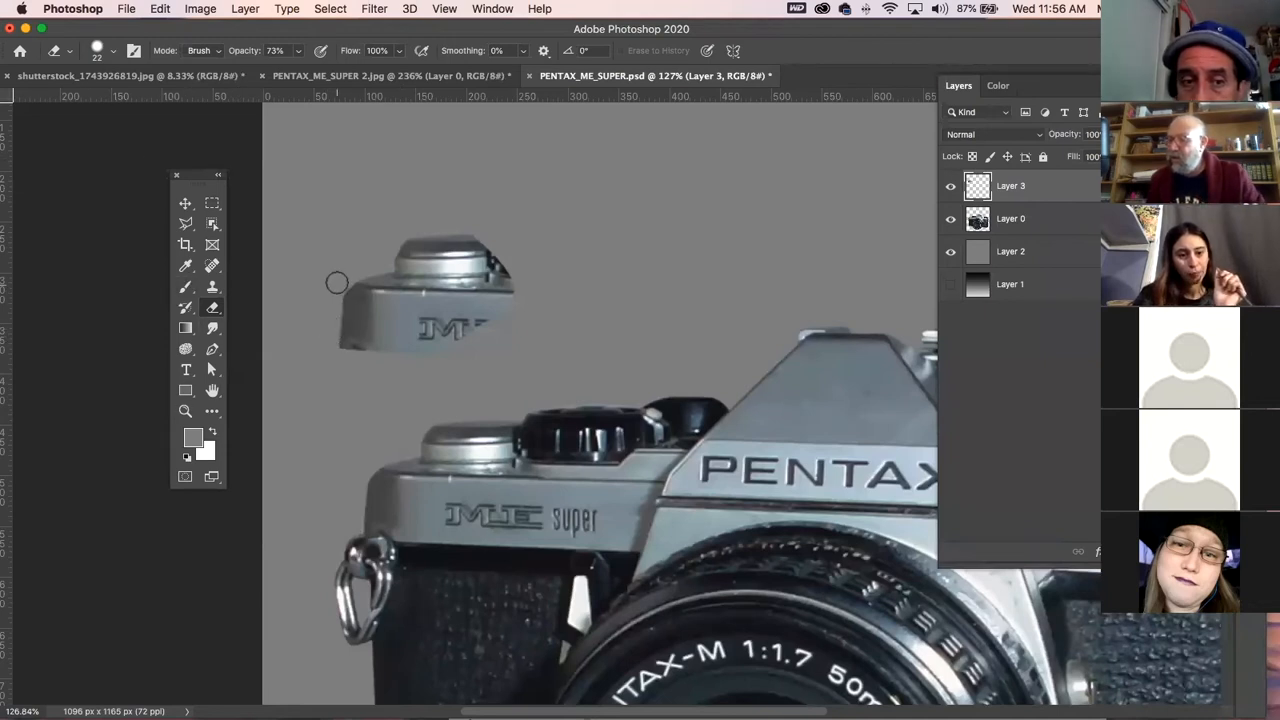
- Reset the colors to default black and white, try two freehand vertical Brush strokes above the camera's dials, and undo each
click(186, 287)
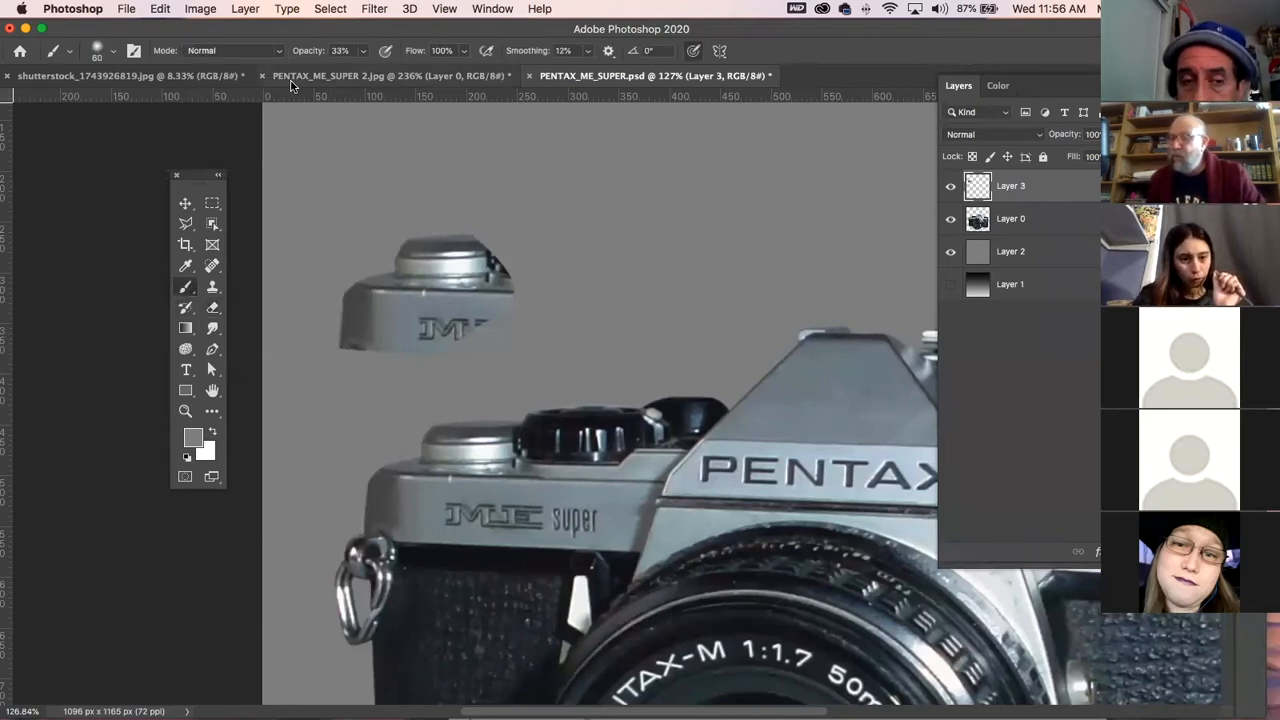
click(187, 457)
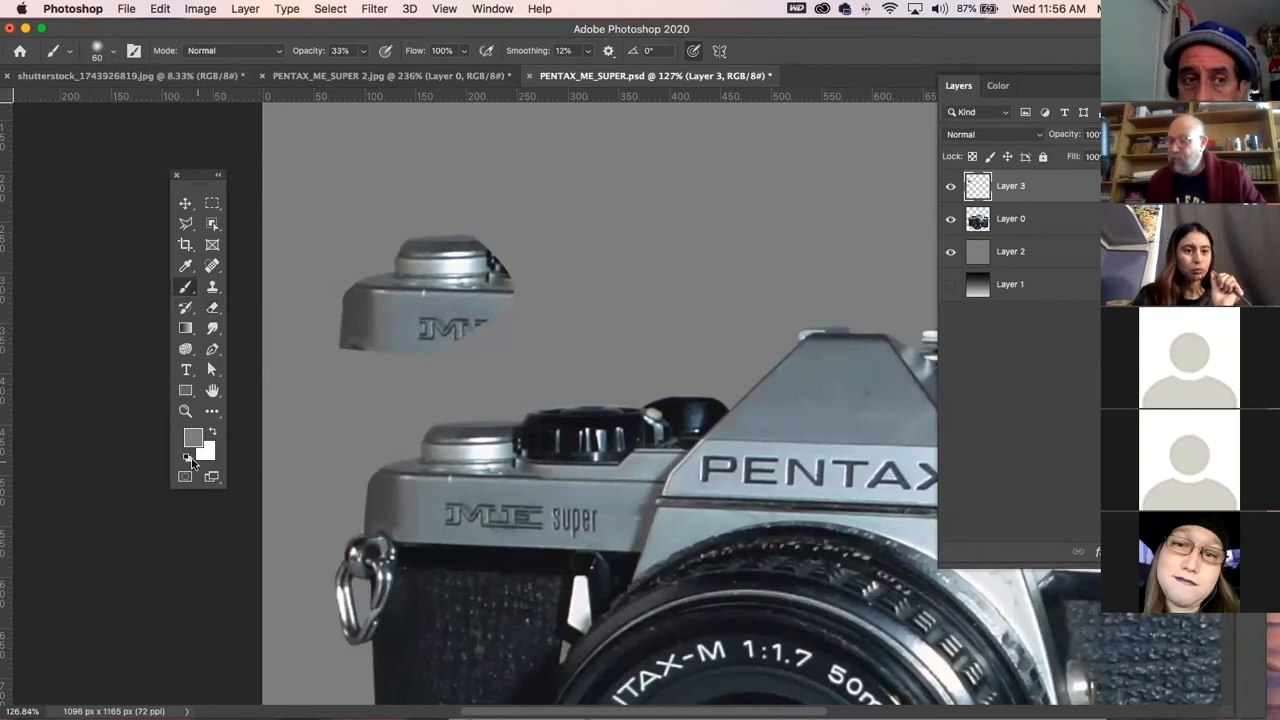
mouse_move(622, 185)
mouse_down()
mouse_move(609, 163)
mouse_move(589, 397)
mouse_up()
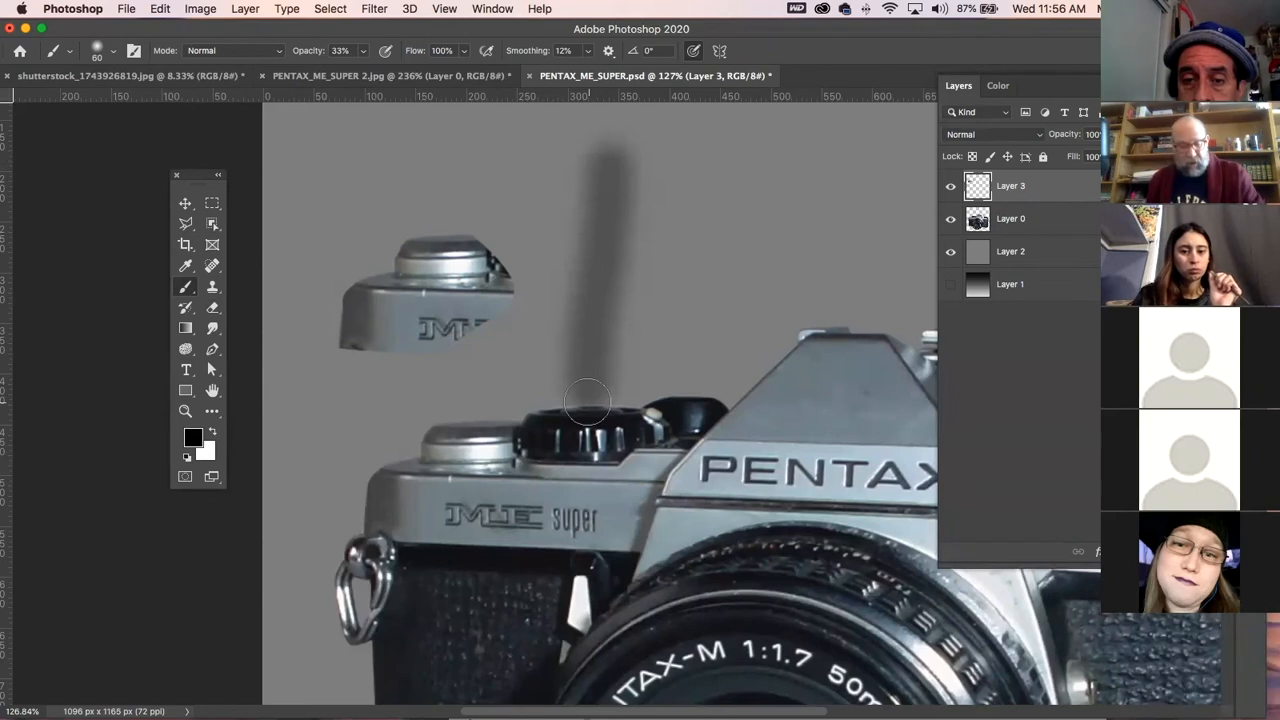
key(super+z)
drag(617, 163, 608, 400)
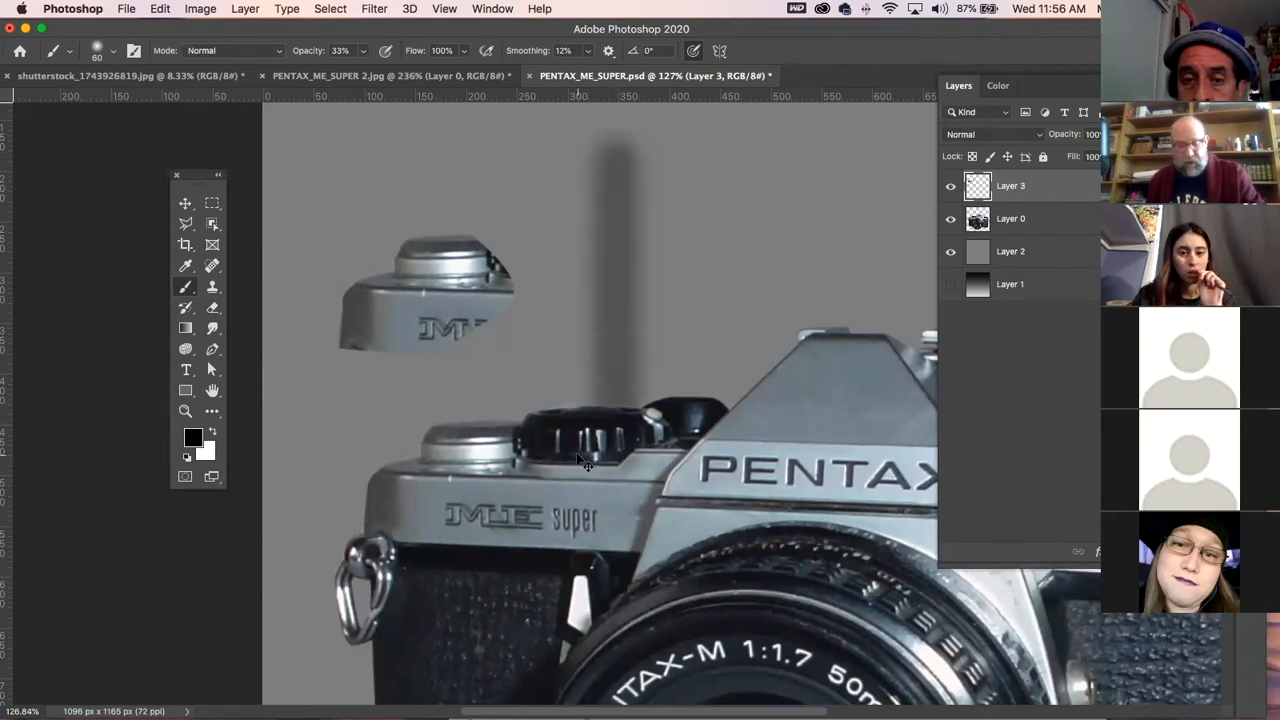
key(super+z)
- Try a straight vertical Brush line in black between two points above the camera's dials, and undo it
click(608, 145)
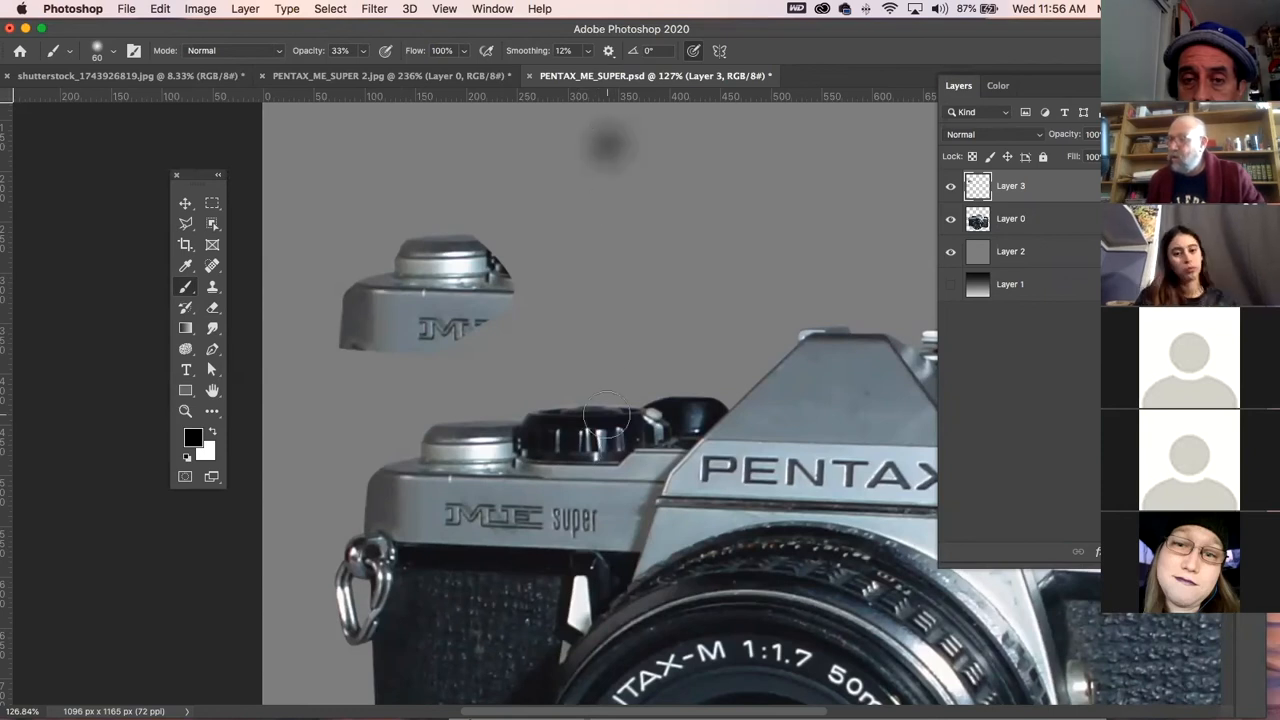
shift+click(606, 410)
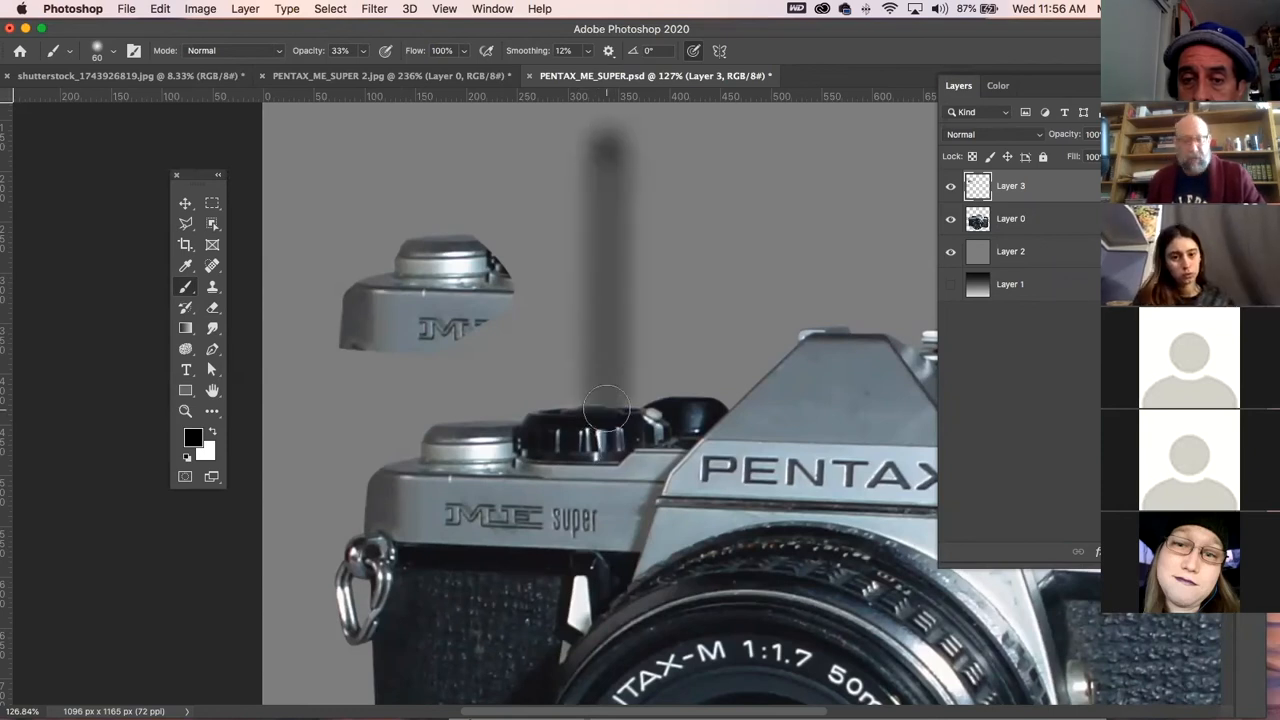
key(super+z)
key(super+z)
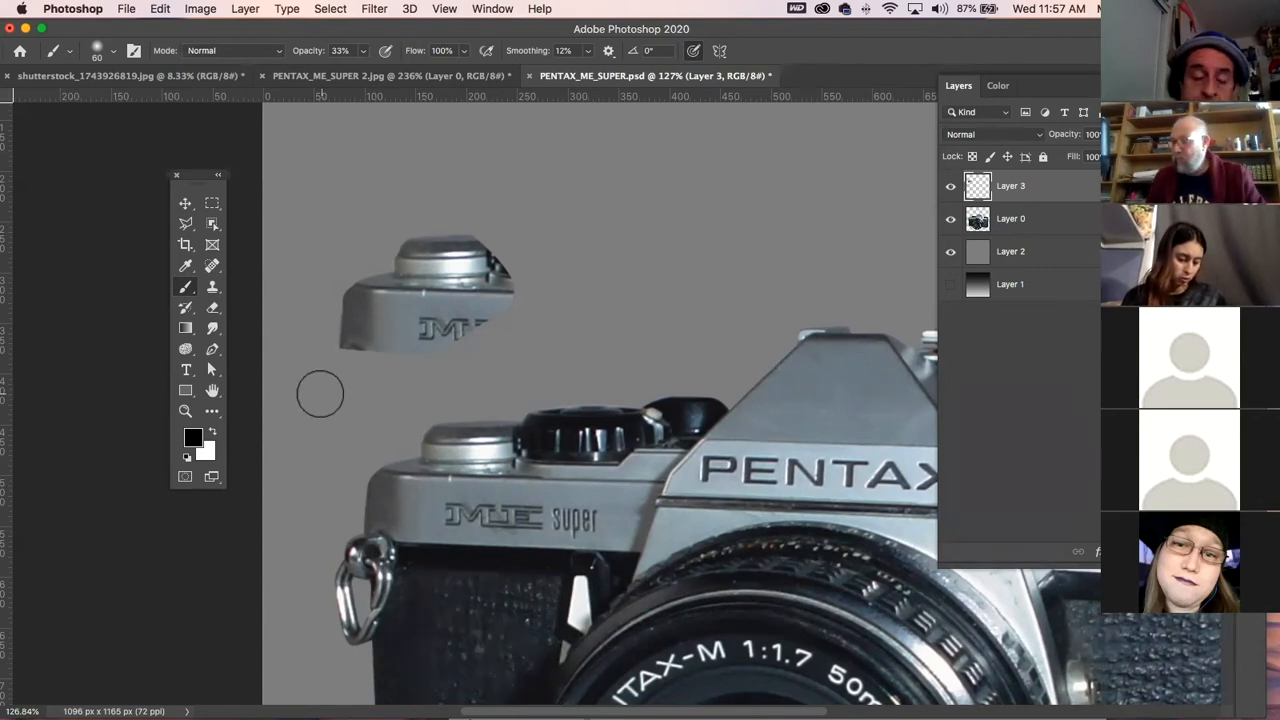
- Delete Layer 3 with the pasted camera part from PENTAX_ME_SUPER.psd
click(186, 206)
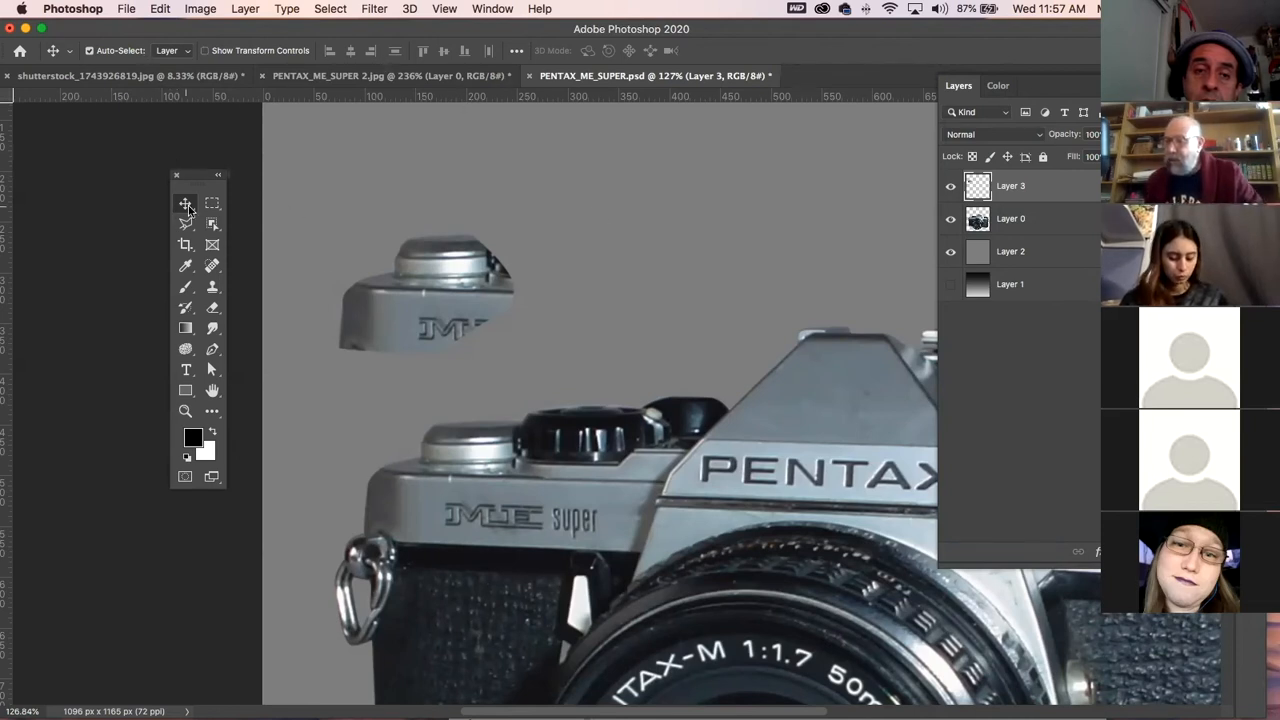
key(BackSpace)
key(super+minus)
key(super+minus)
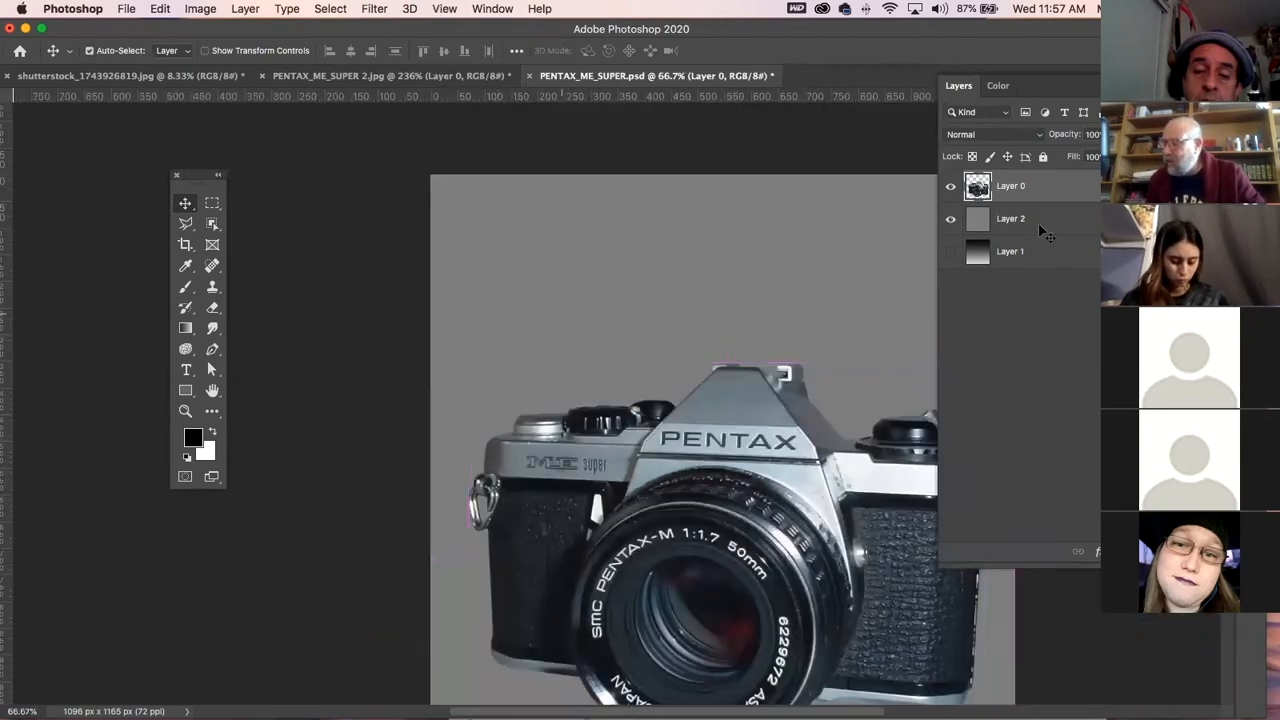
- Shift the application window to the left, collapse the layers display, and bring the whole camera into view
drag(888, 33, 708, 31)
click(1072, 93)
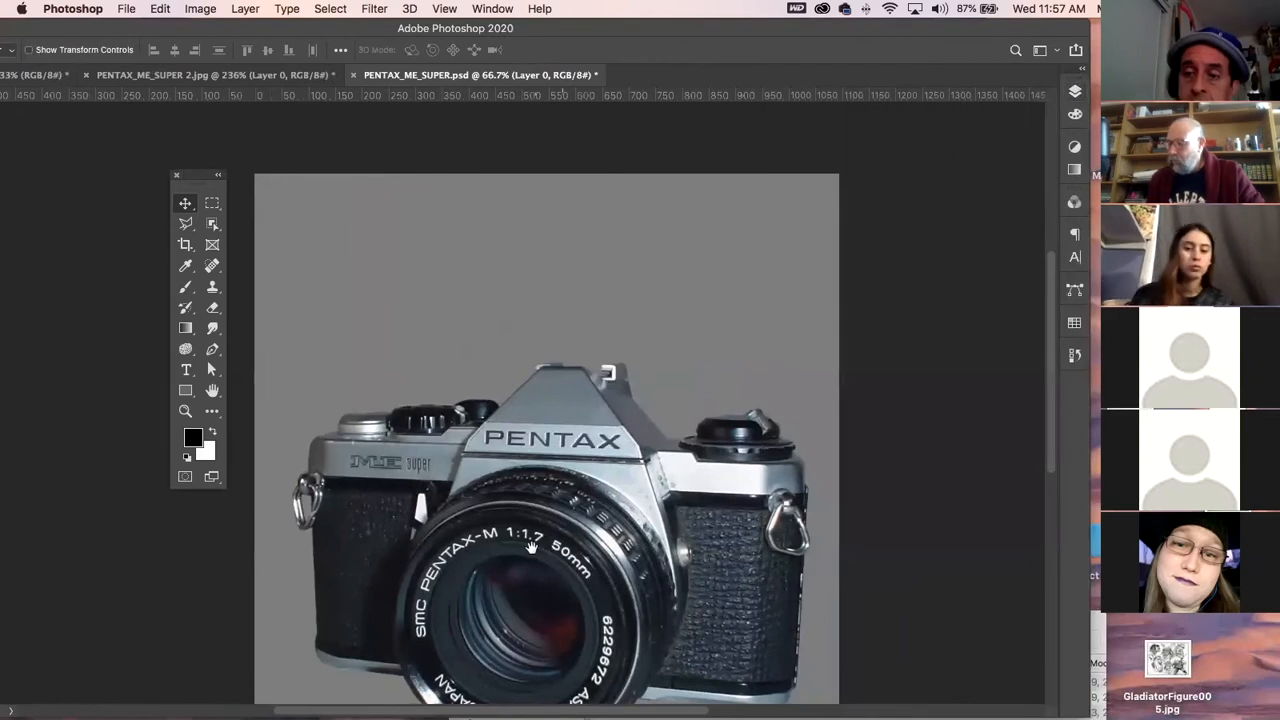
scroll(520, 420, down, 3)
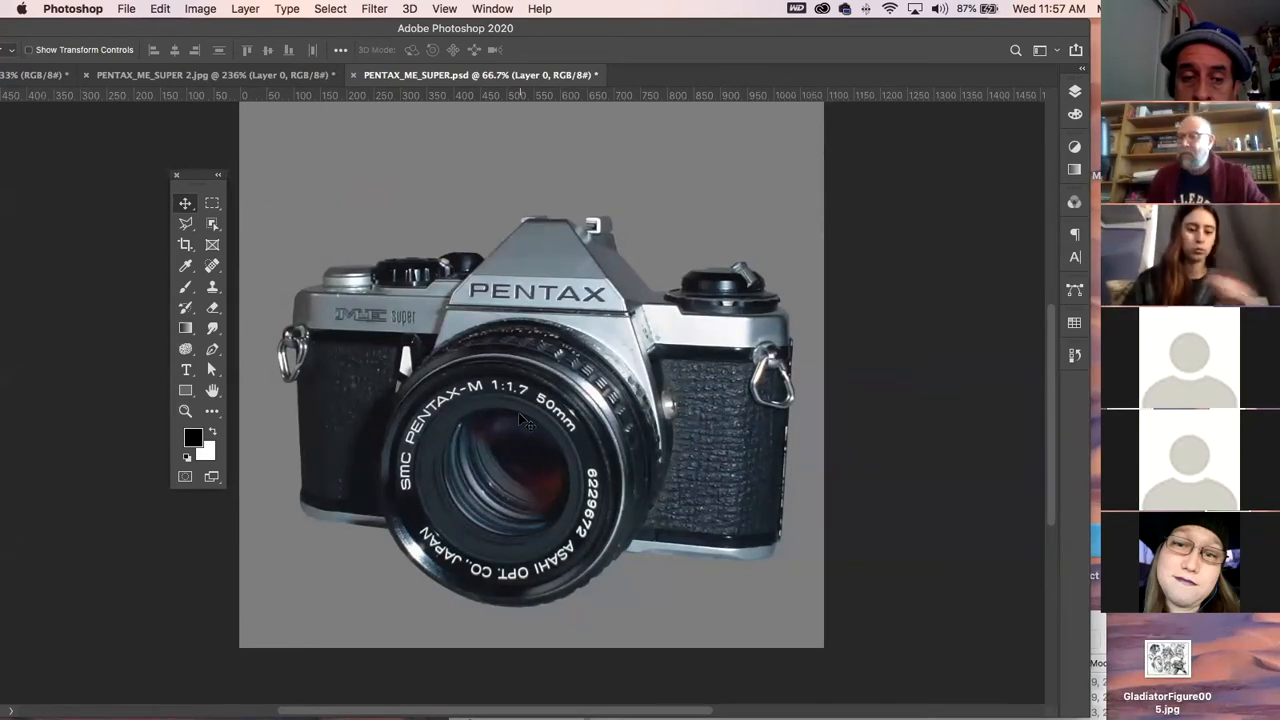
- Apply a slight Perspective transform with about 0.5° vertical skew to the camera layer by raising its upper-left corner, and save the document
click(163, 10)
mouse_move(199, 384)
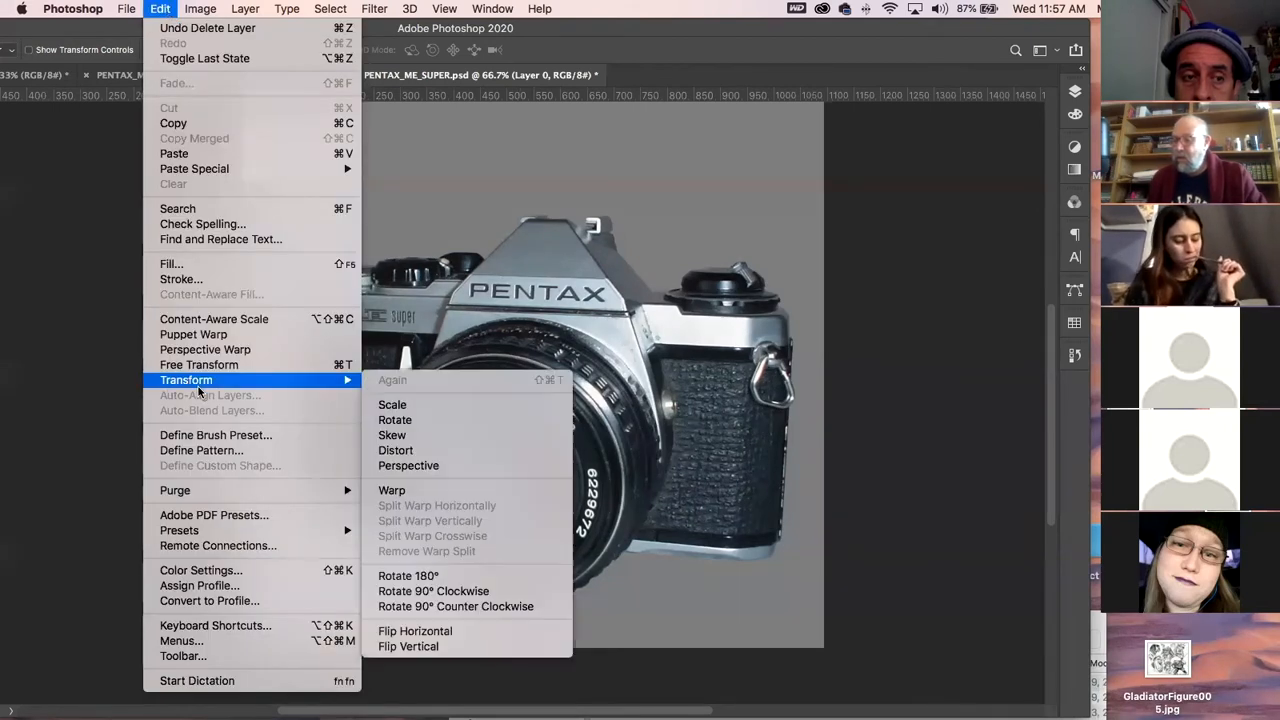
click(452, 464)
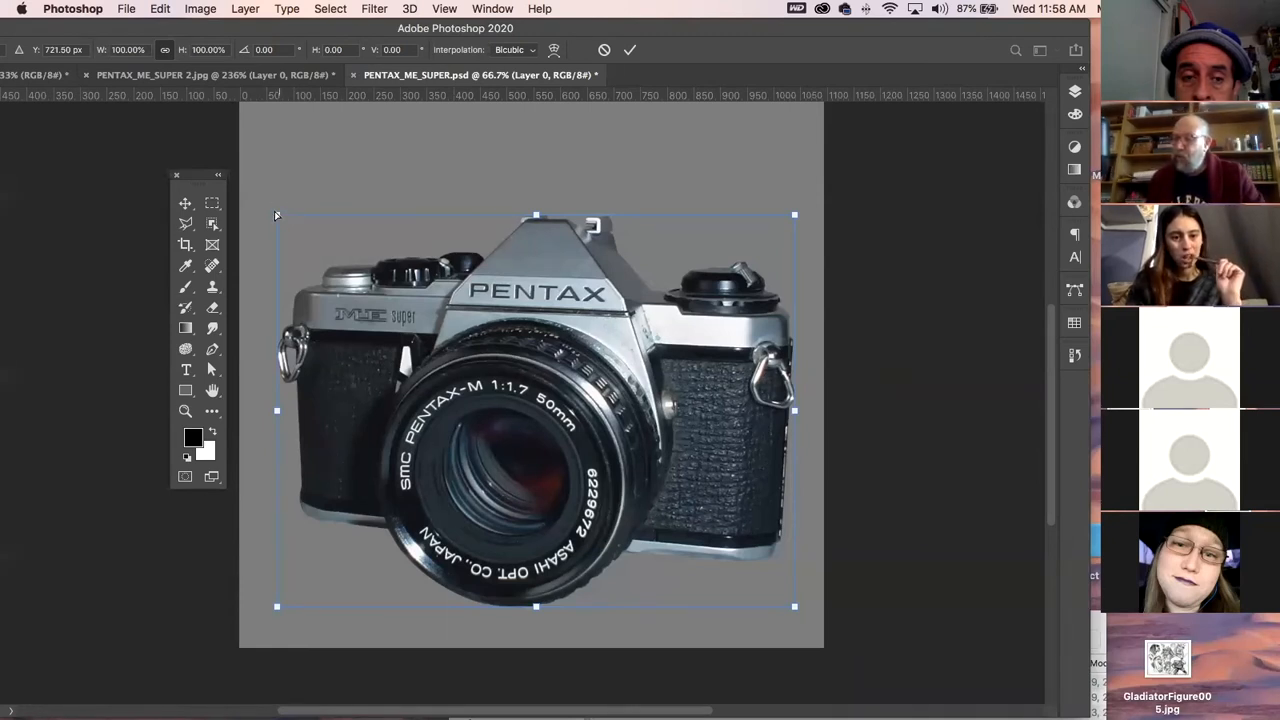
drag(278, 218, 324, 204)
key(super+z)
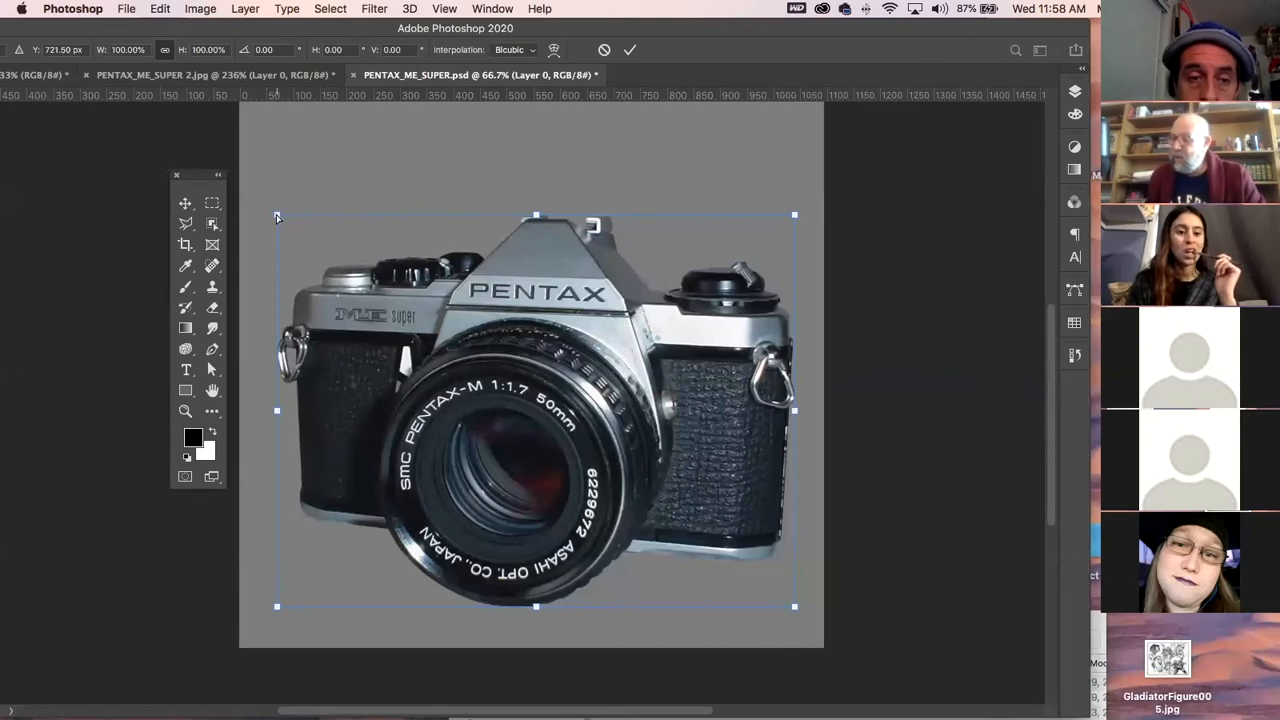
drag(276, 214, 278, 212)
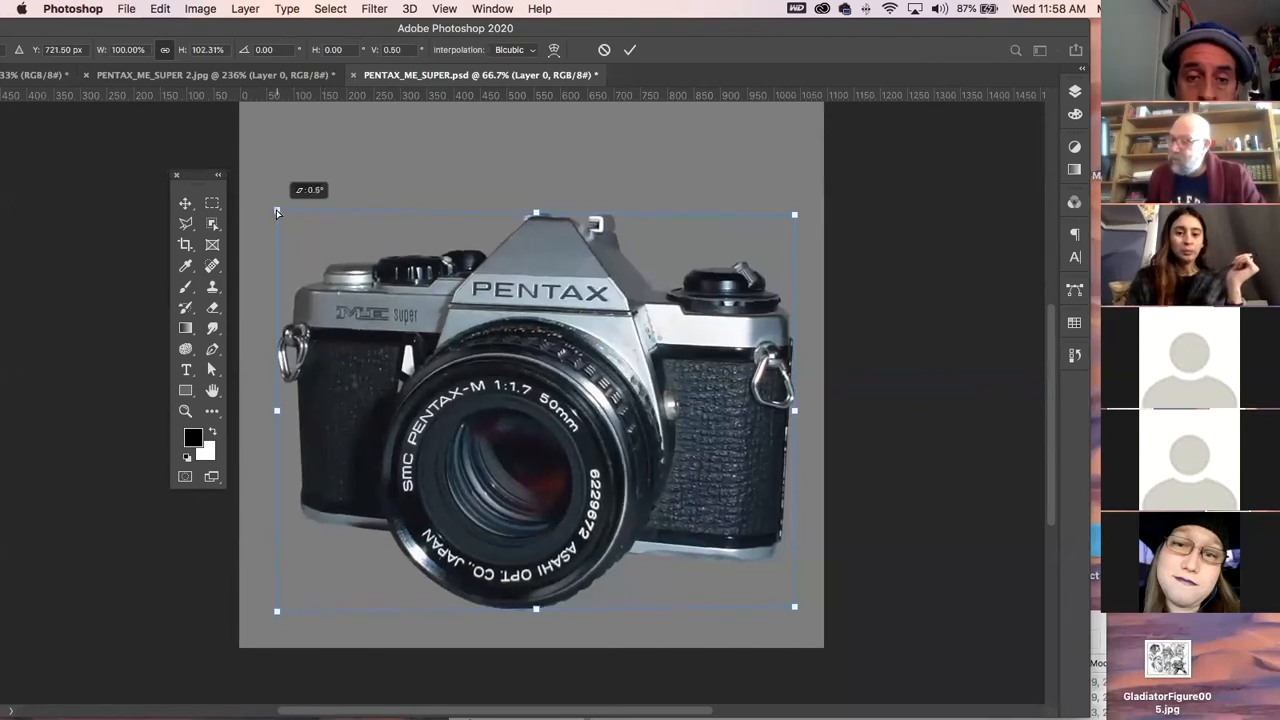
key(Return)
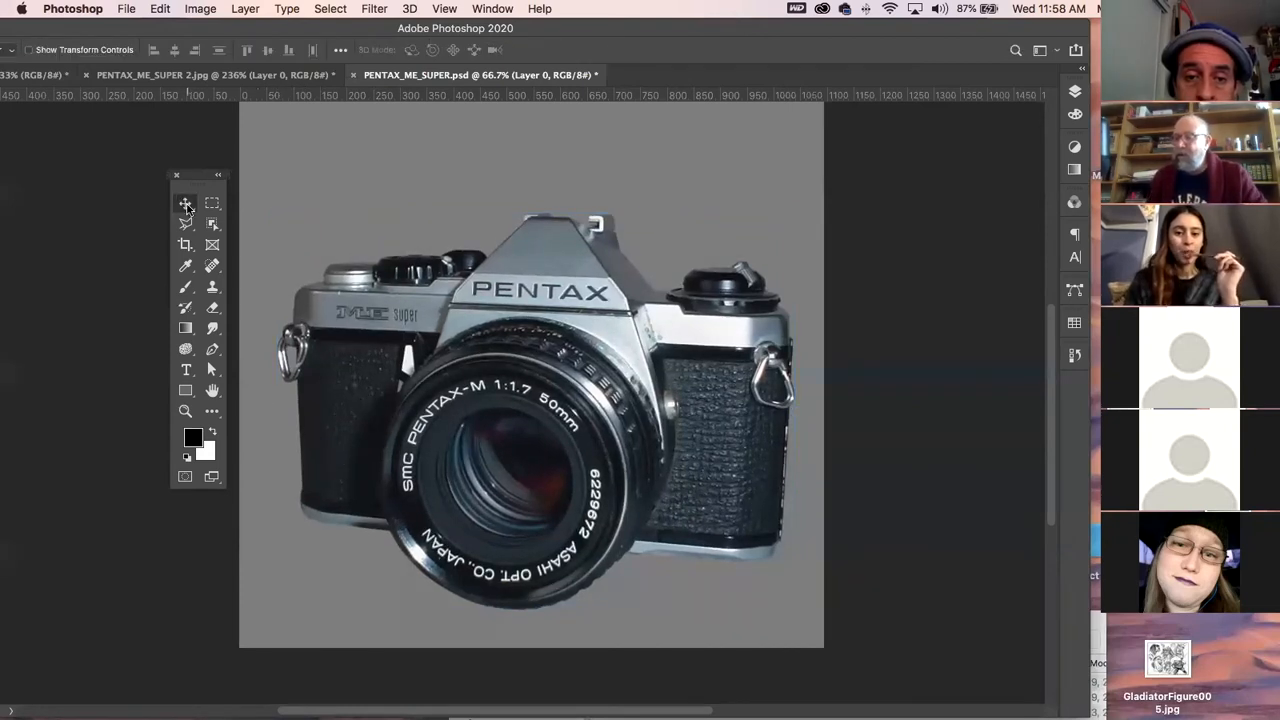
click(63, 210)
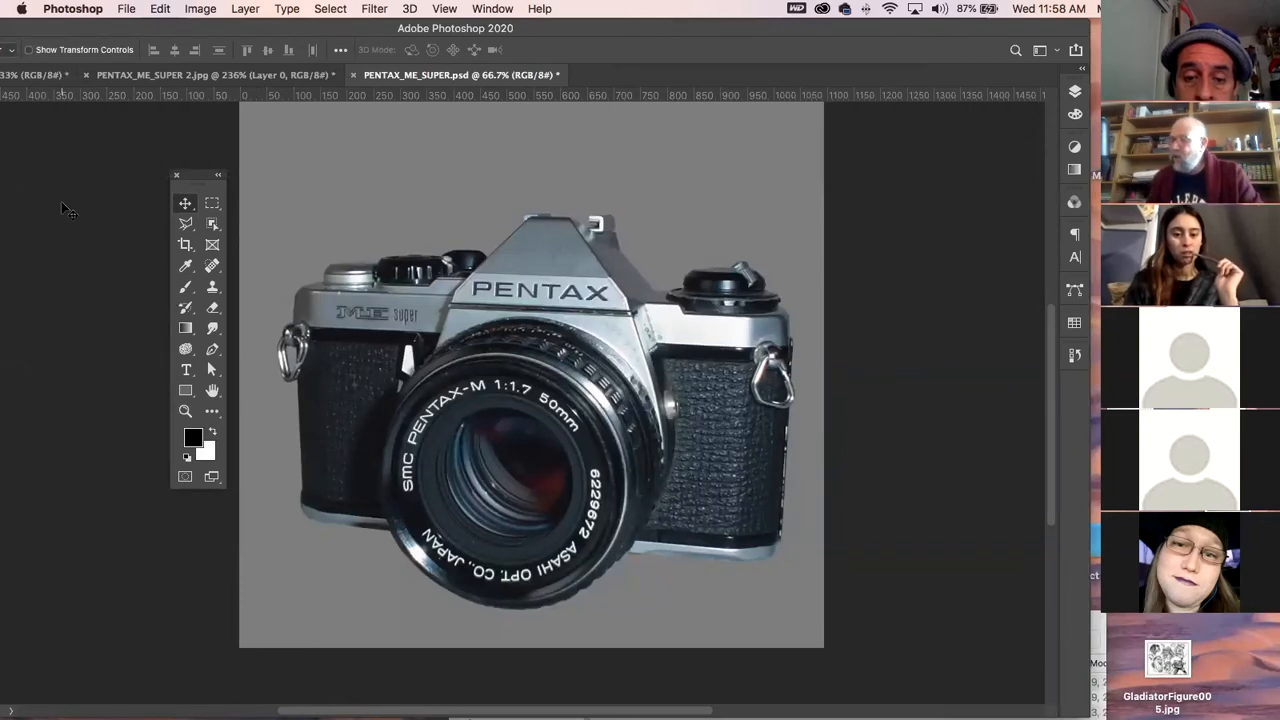
key(super+s)
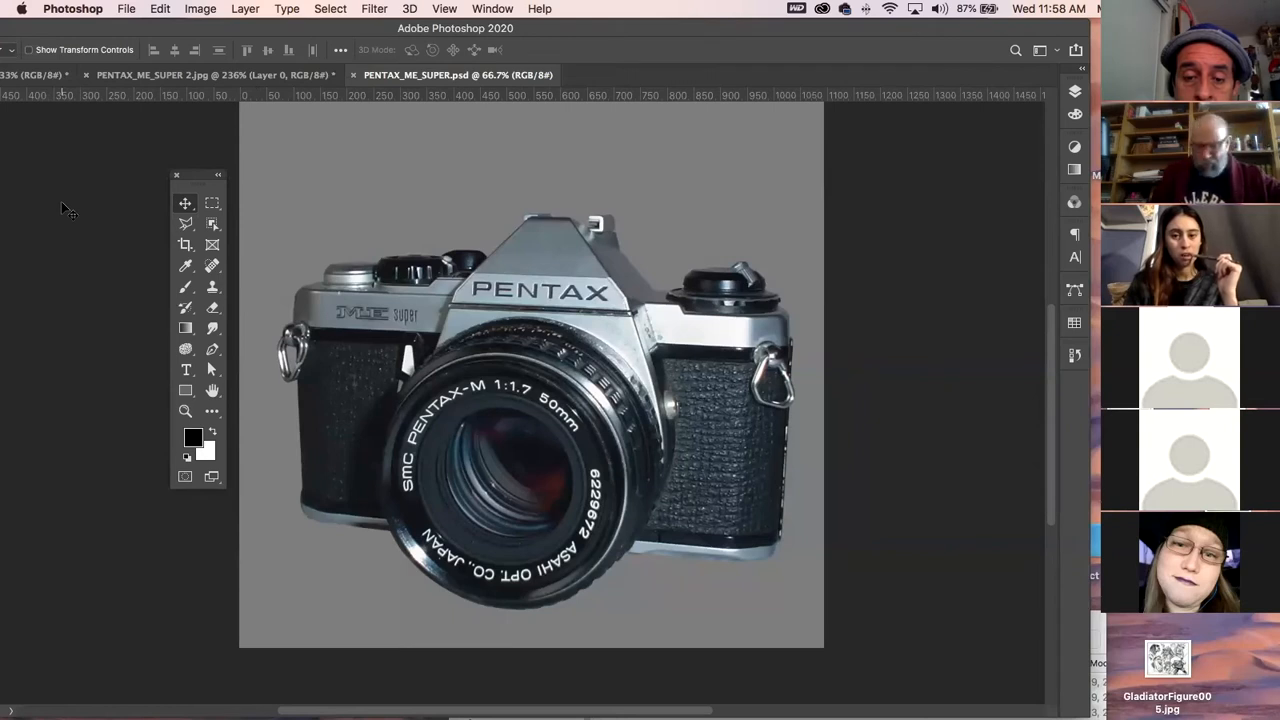
- Select the narrow, green-spotted metal facet beside the PENTAX prism housing with a straight-edged Polygonal Lasso outline
click(185, 411)
drag(680, 318, 692, 374)
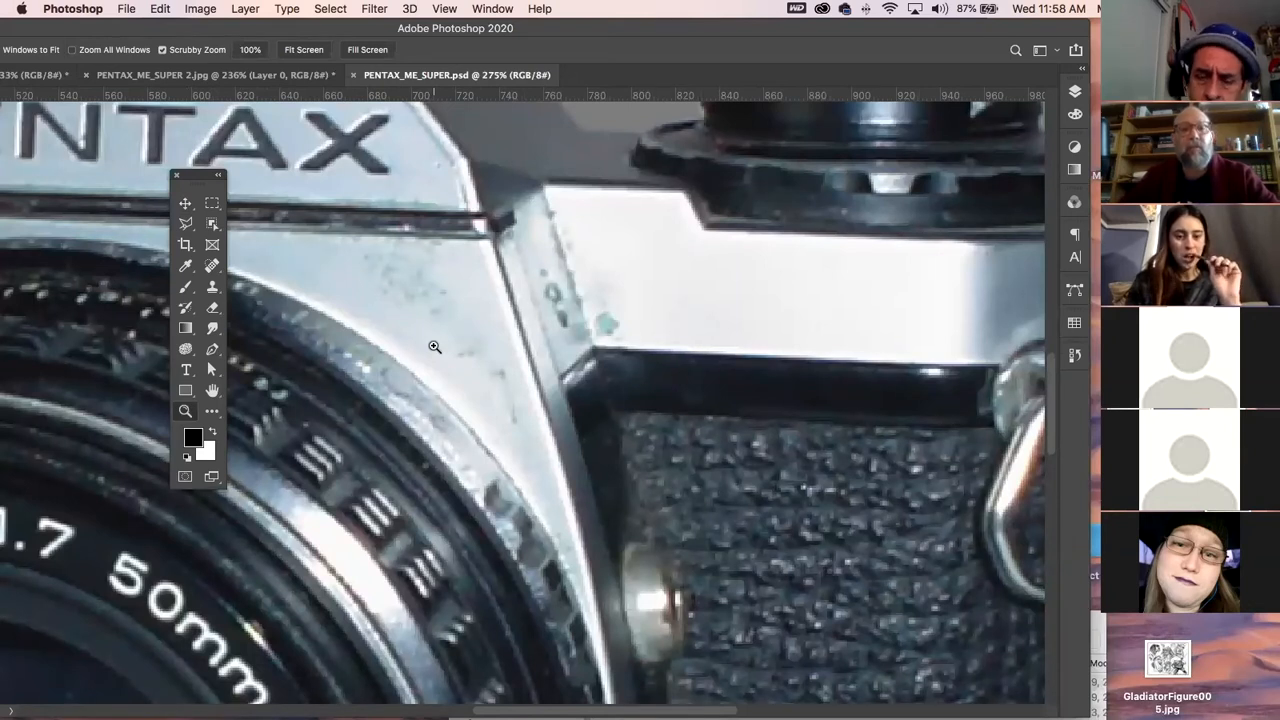
click(188, 226)
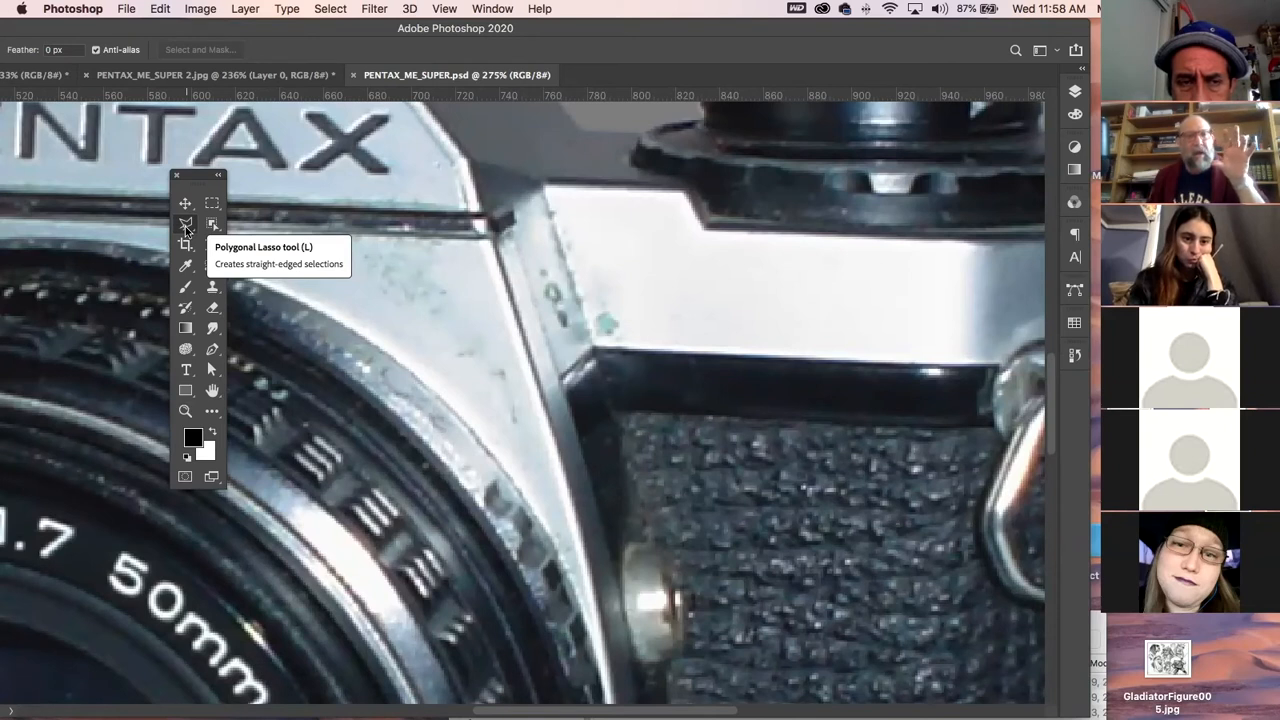
click(546, 189)
click(594, 350)
click(563, 373)
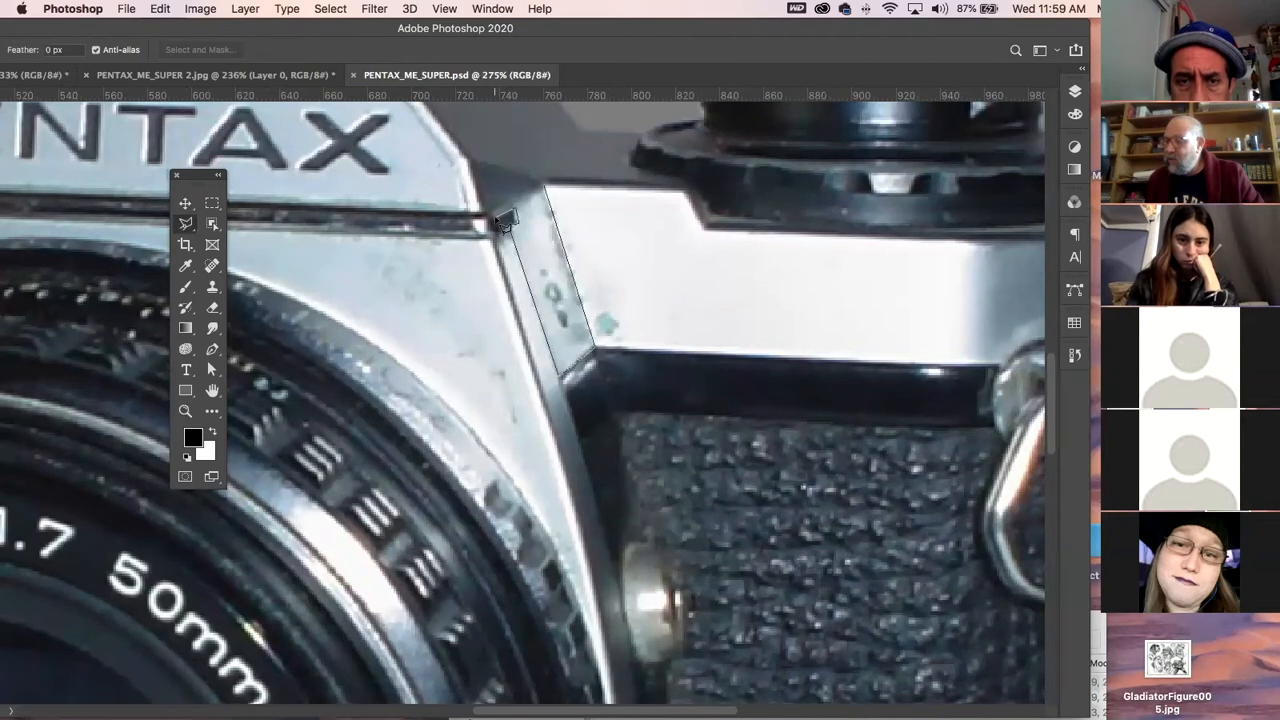
click(494, 215)
click(546, 188)
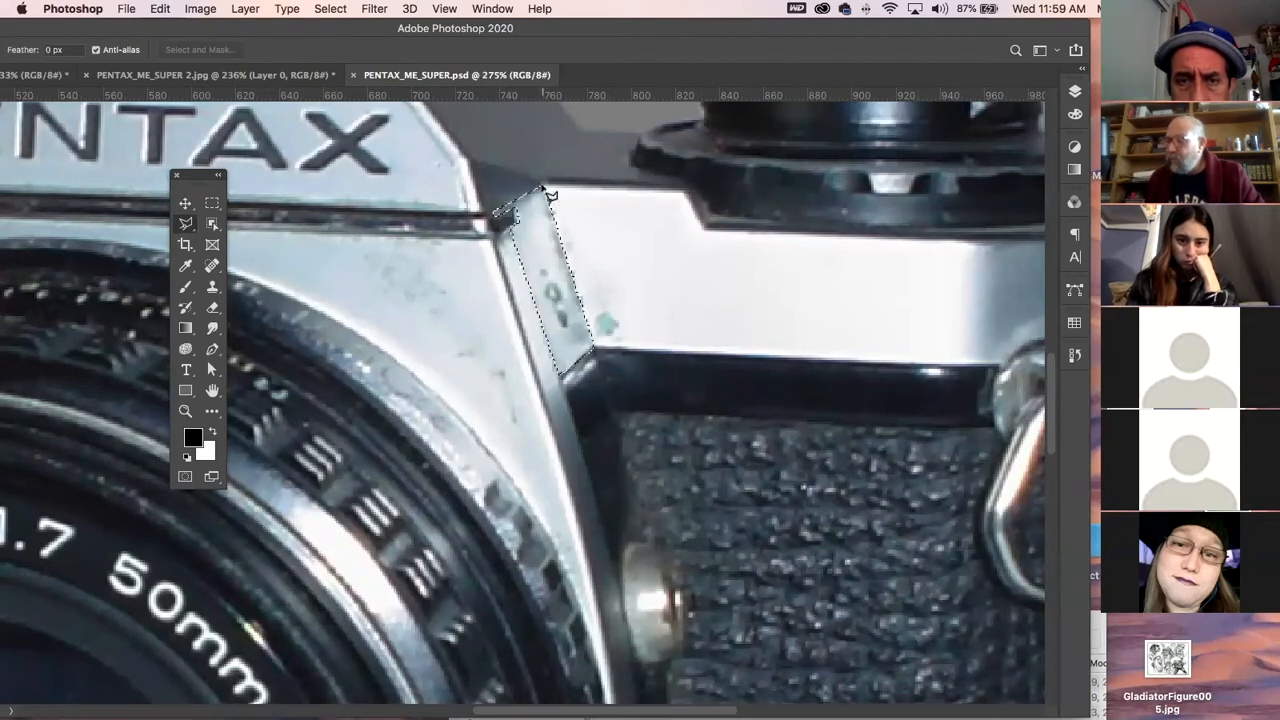
- Prepare the Clone Stamp for retouching Layer 0 and reduce its brush size to 9 px
click(211, 287)
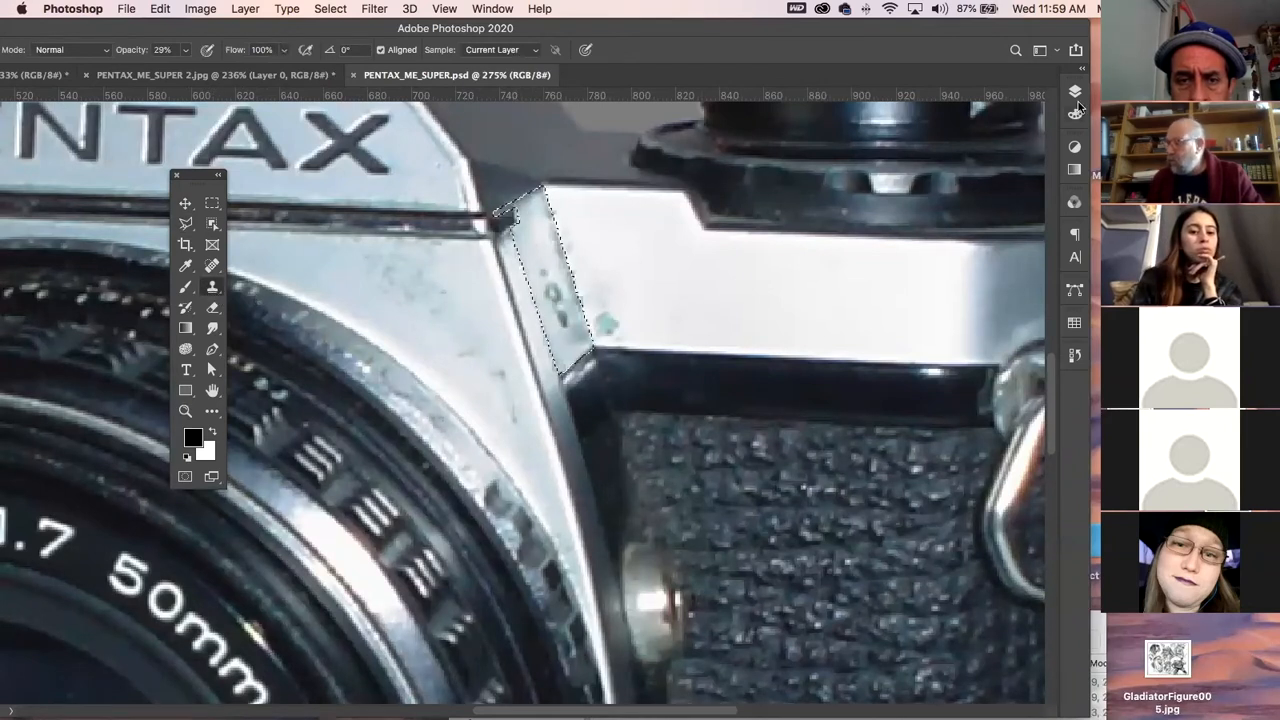
click(1075, 92)
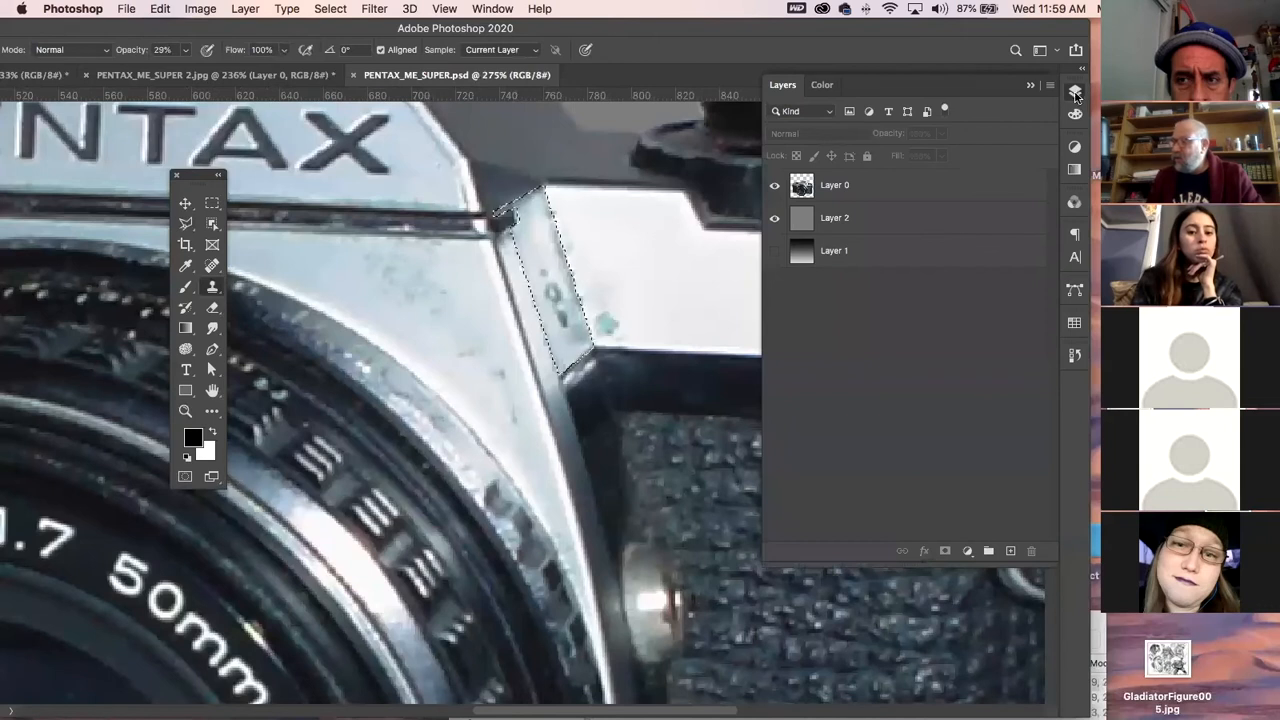
click(862, 196)
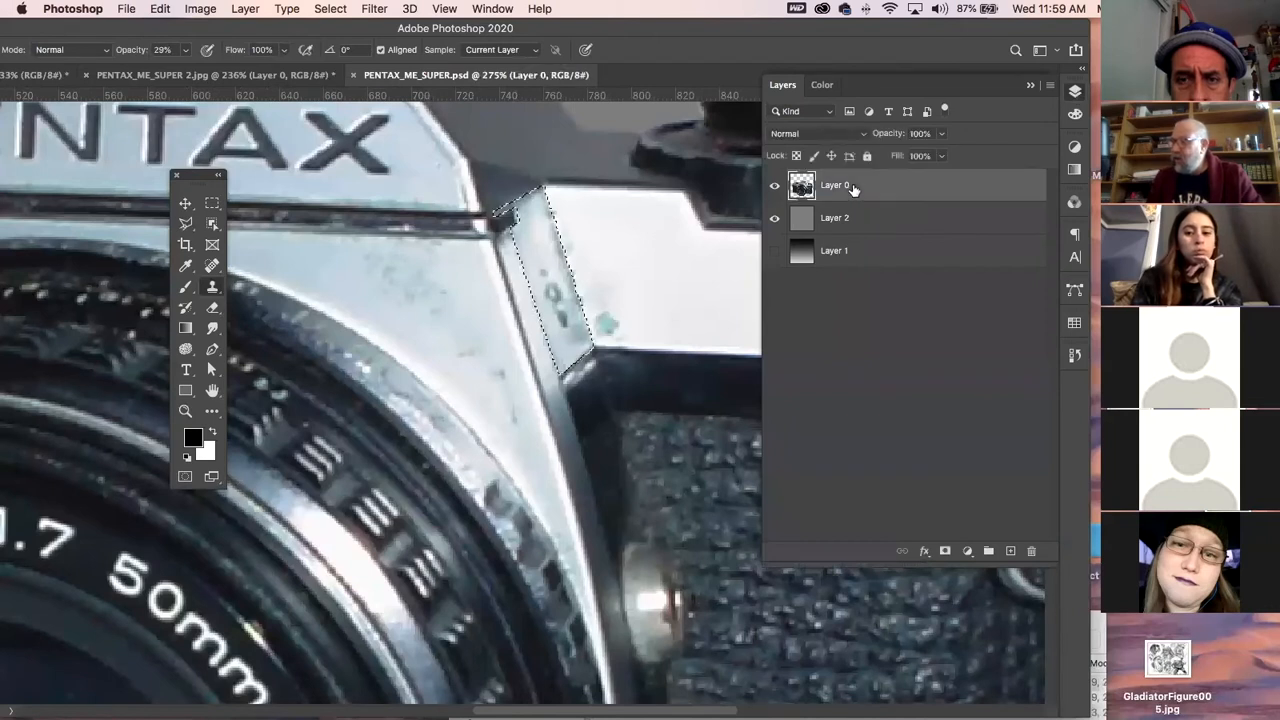
click(1075, 92)
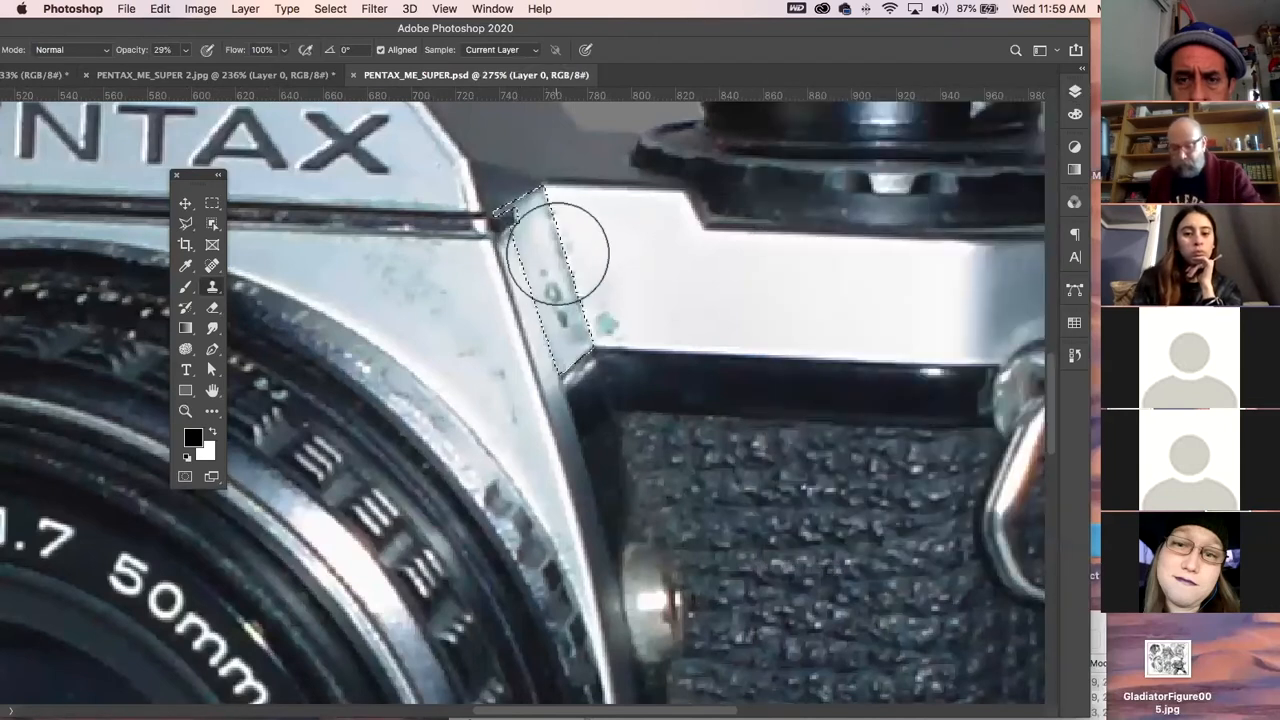
key(bracketleft)
key(bracketleft)
key(bracketleft)
key(bracketleft)
key(bracketleft)
key(bracketleft)
key(bracketleft)
key(bracketleft)
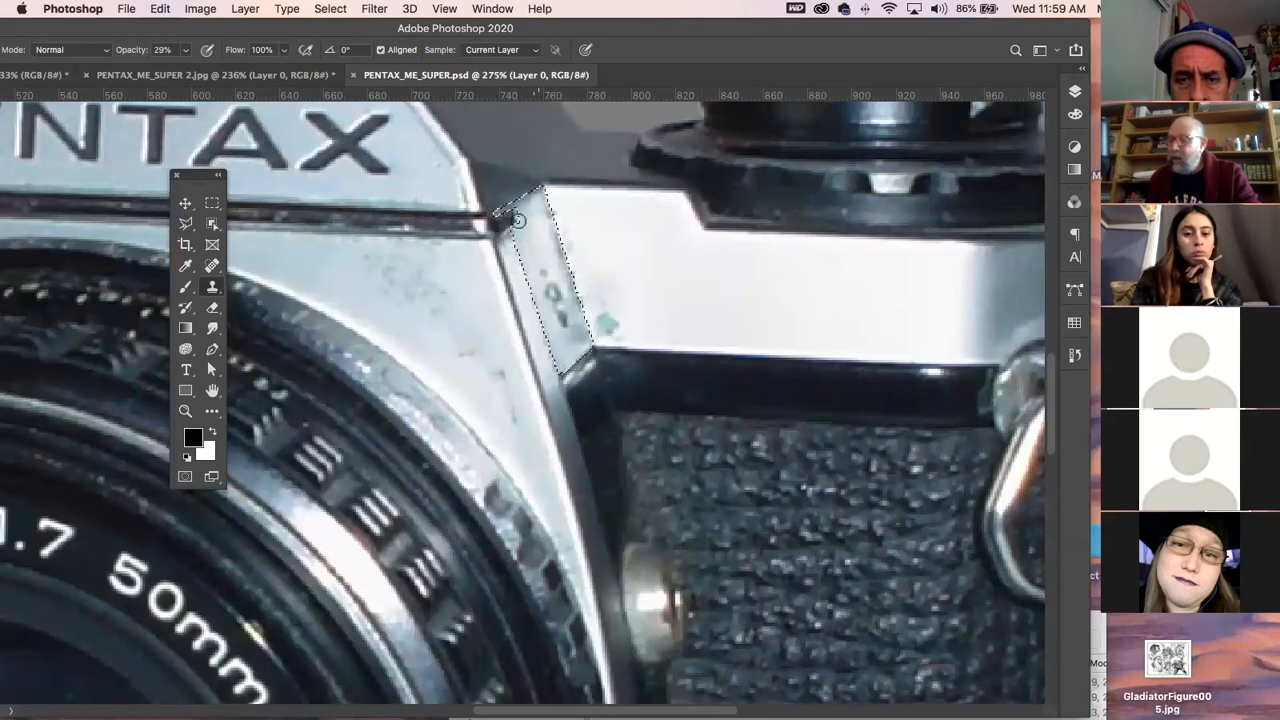
- Raise the Clone Stamp's brush hardness slightly and set its opacity to 58%
drag(160, 41, 349, 18)
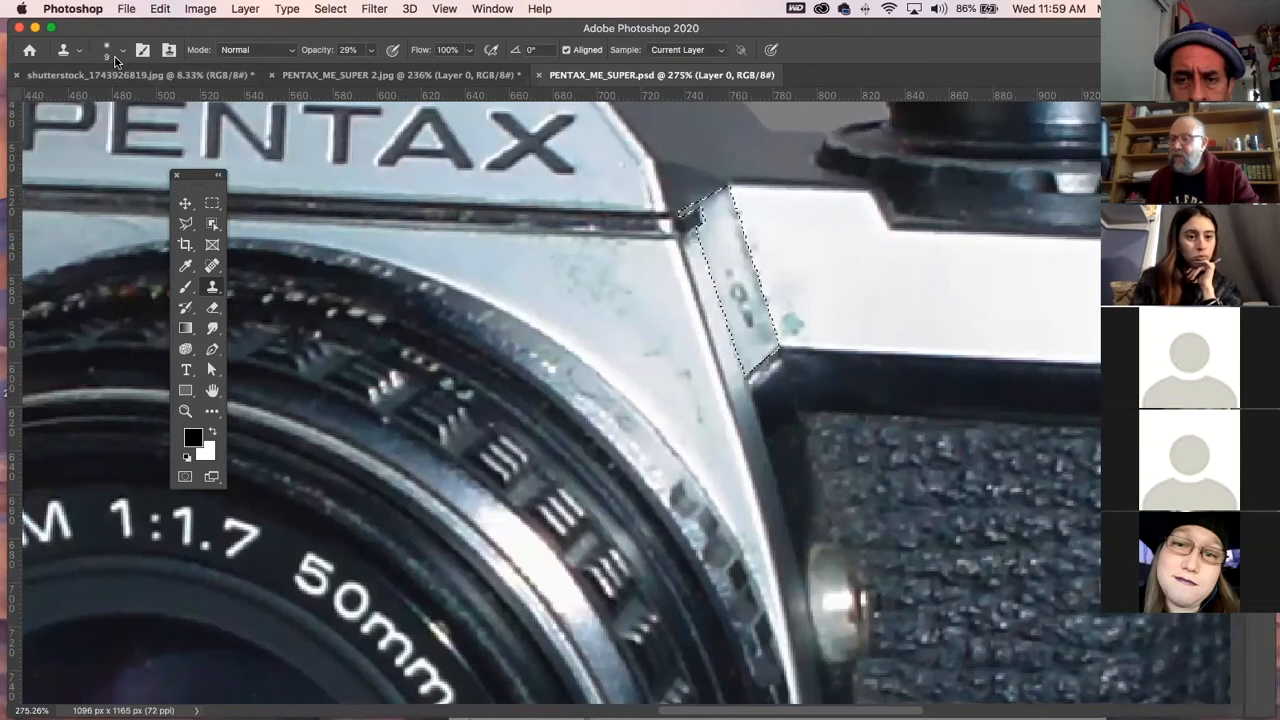
click(121, 53)
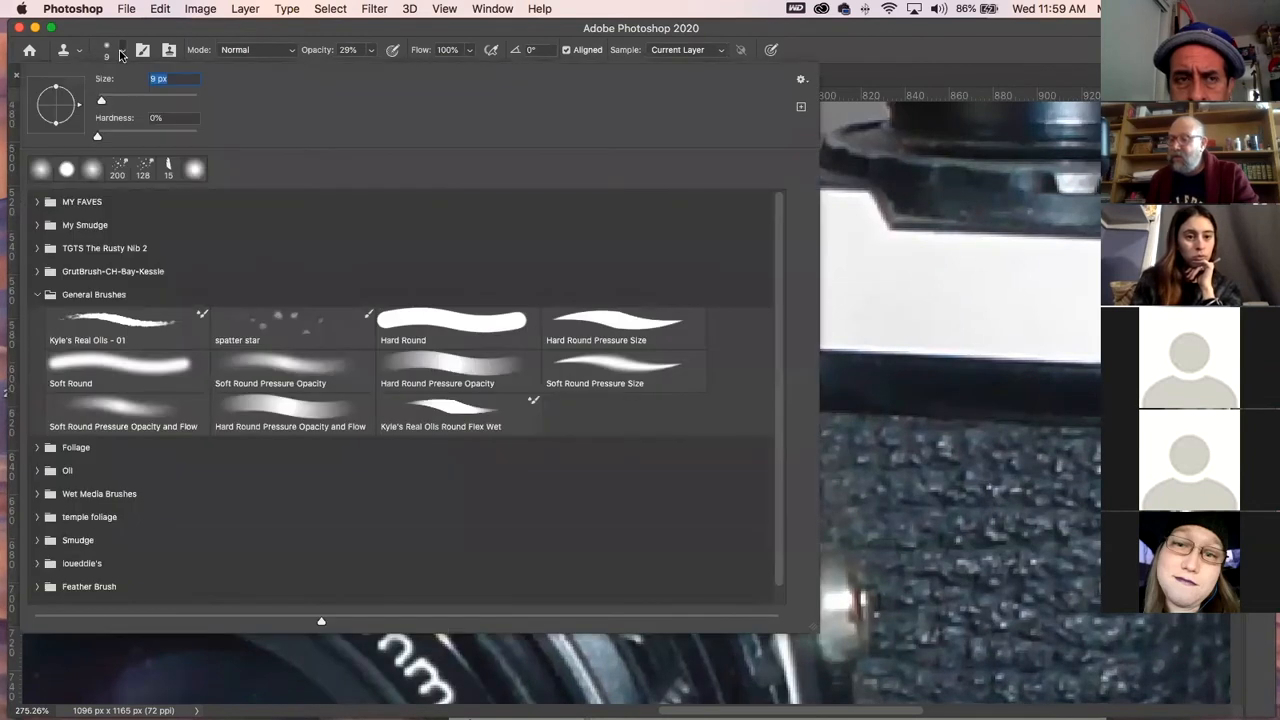
drag(98, 136, 117, 137)
click(106, 33)
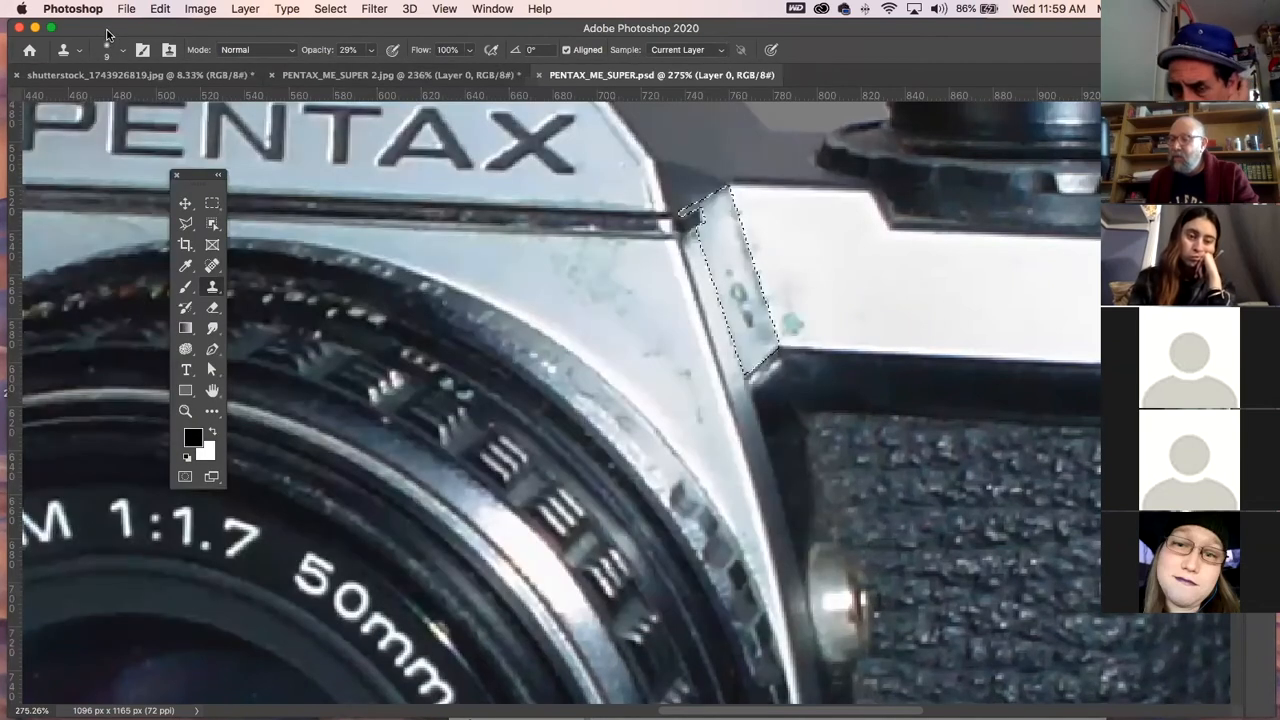
drag(390, 30, 252, 69)
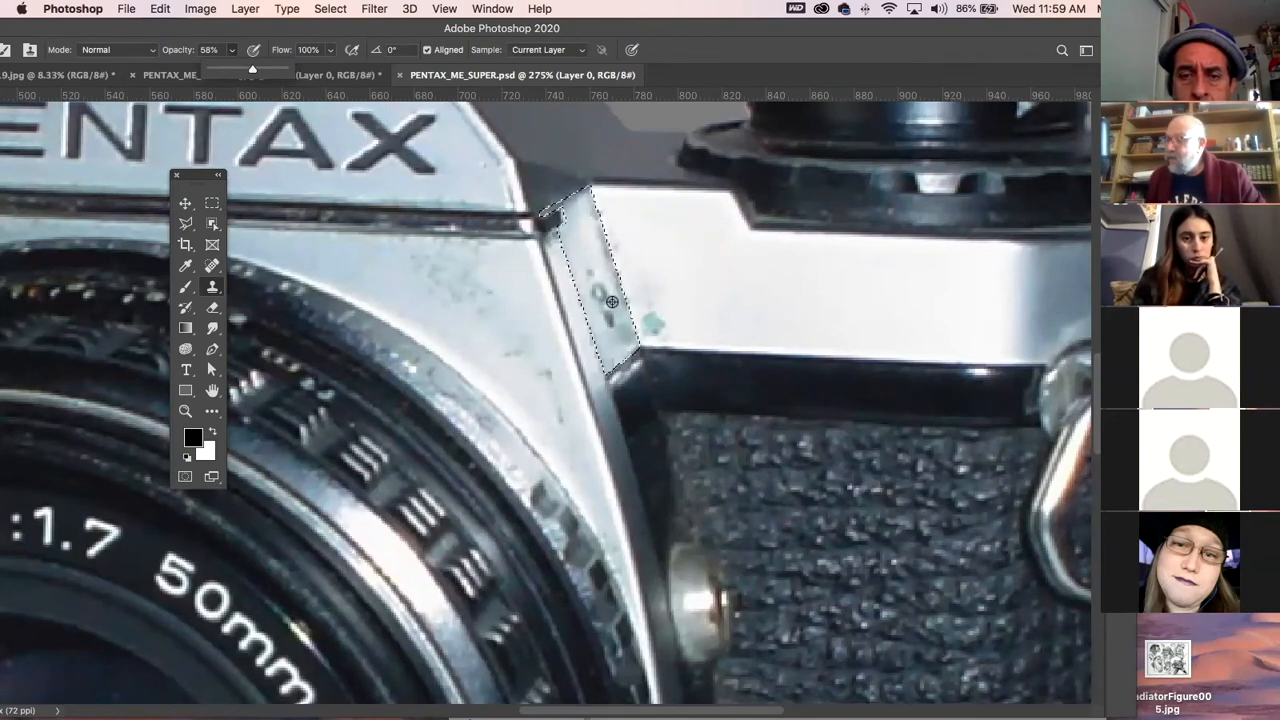
- Clone clean metal over the green spots inside the selected narrow facet, and clear the selection
alt+click(583, 250)
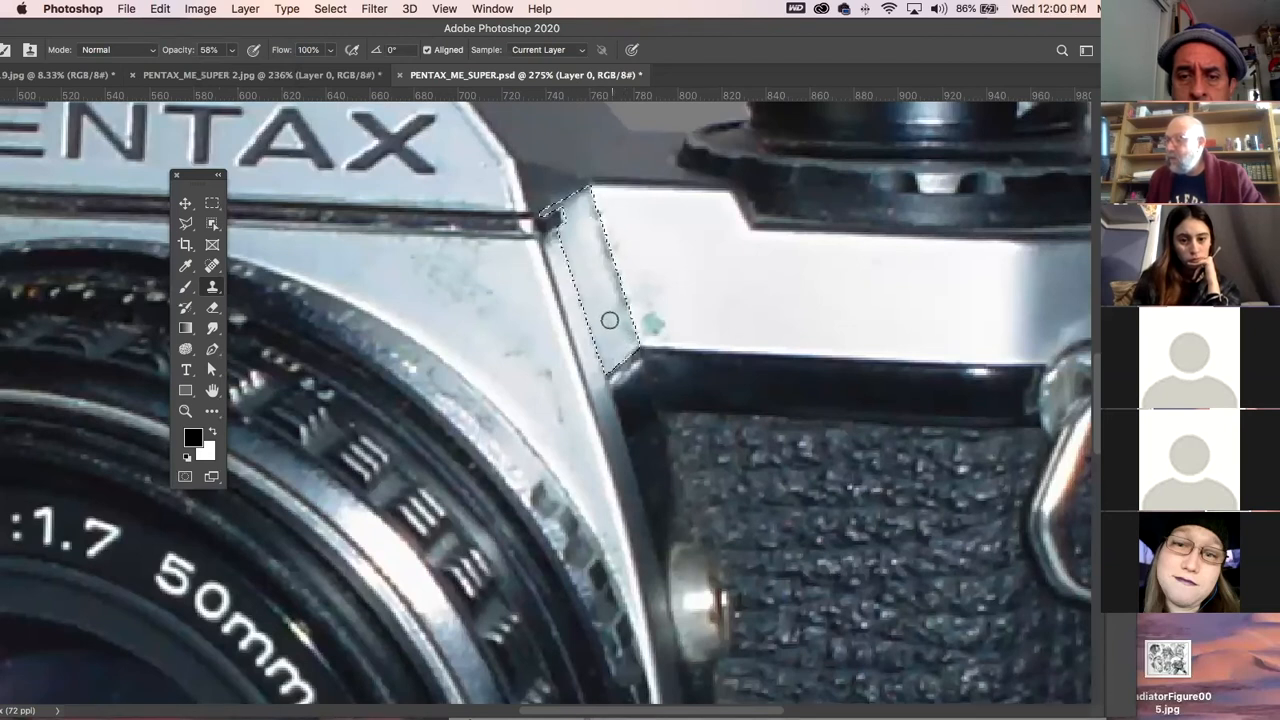
alt+click(580, 220)
drag(597, 232, 606, 252)
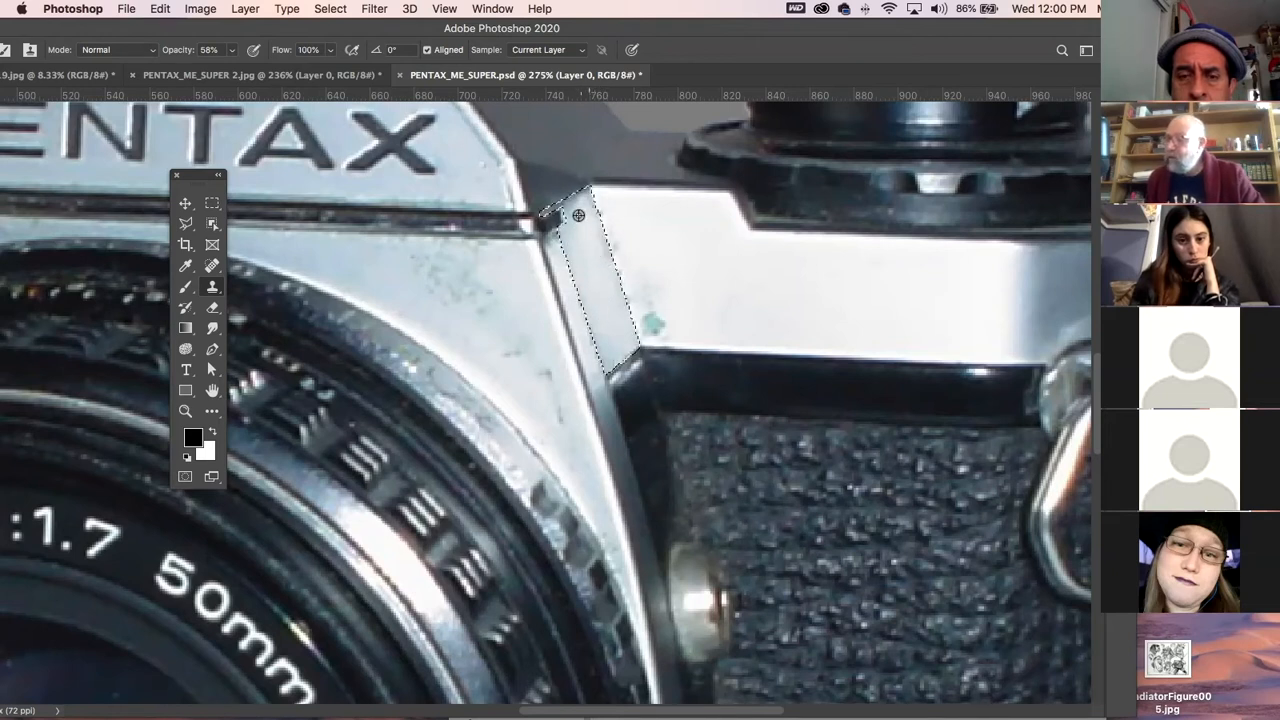
key(super+d)
- Select the bright white metal panel below the ridged black dial with a Polygonal Lasso outline that follows its notched upper edge
key(super+minus)
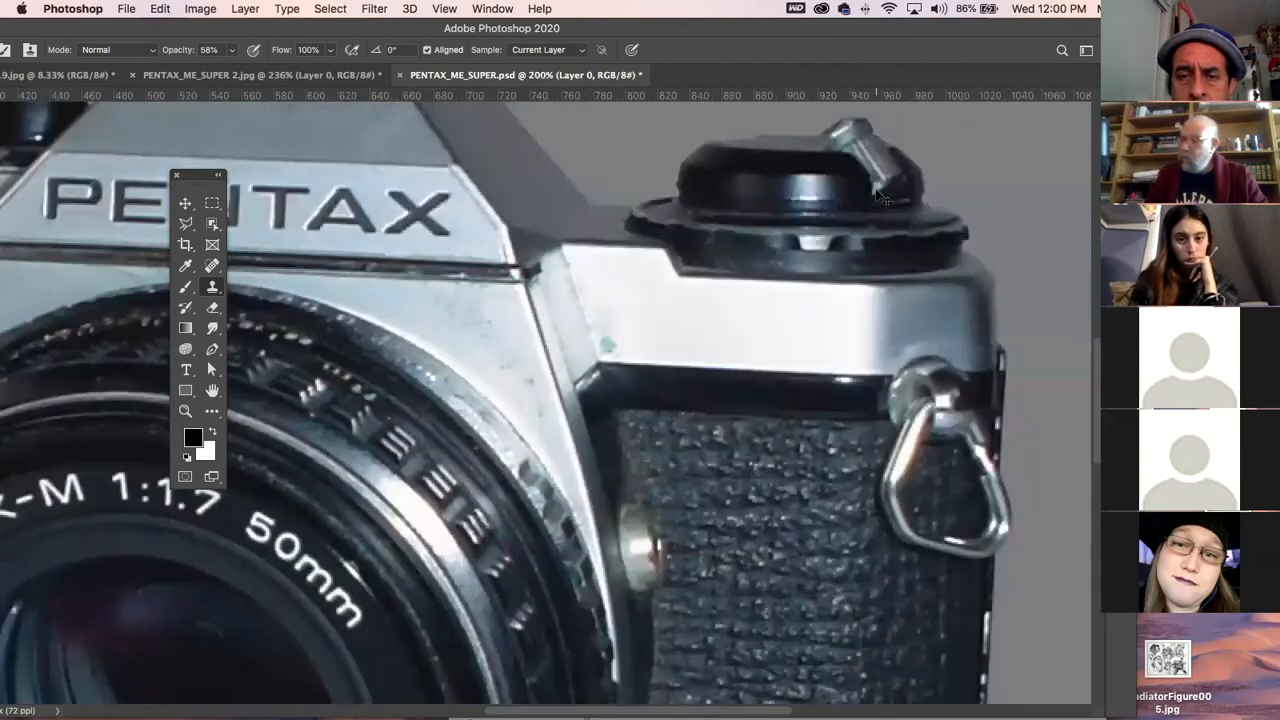
key(super+minus)
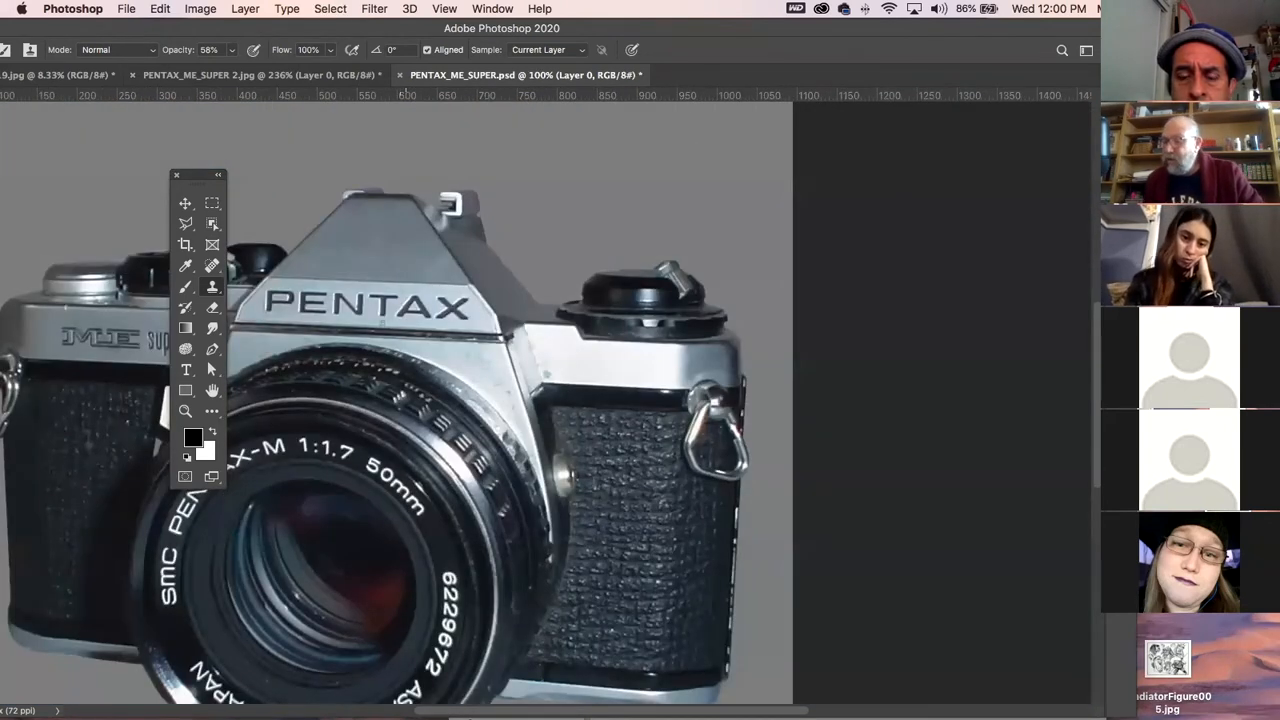
click(185, 411)
click(649, 410)
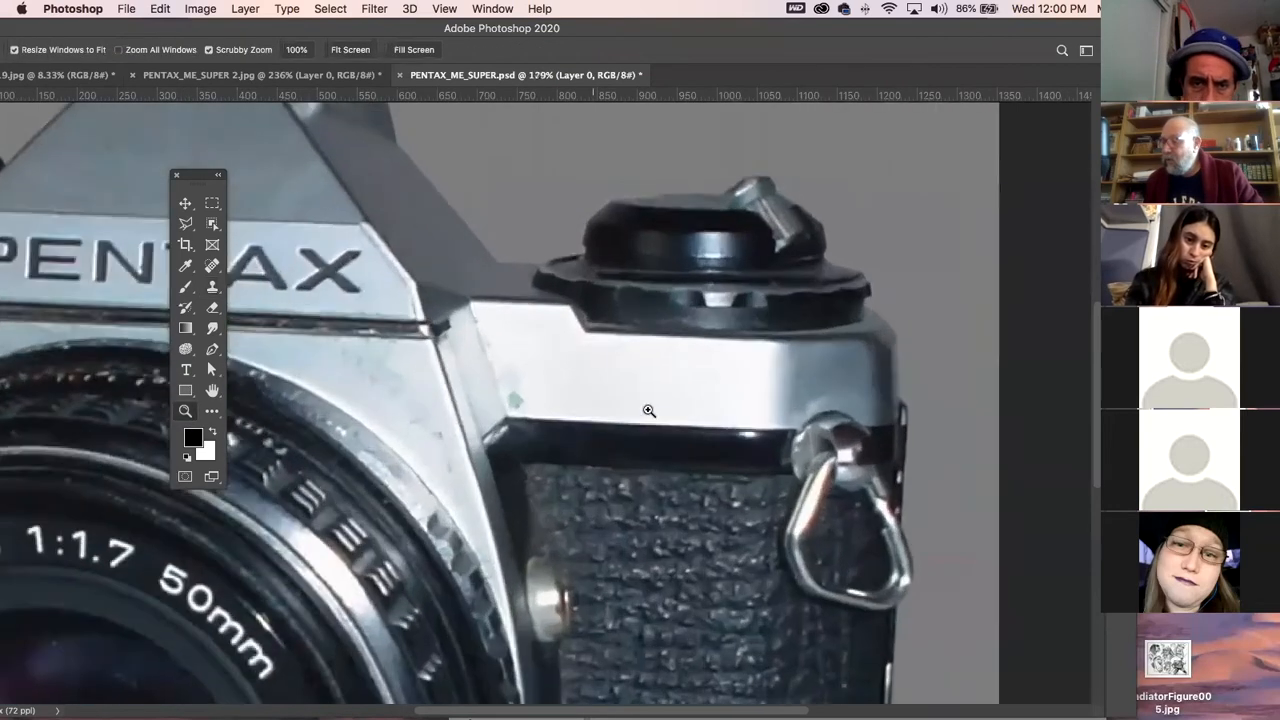
click(649, 410)
key(l)
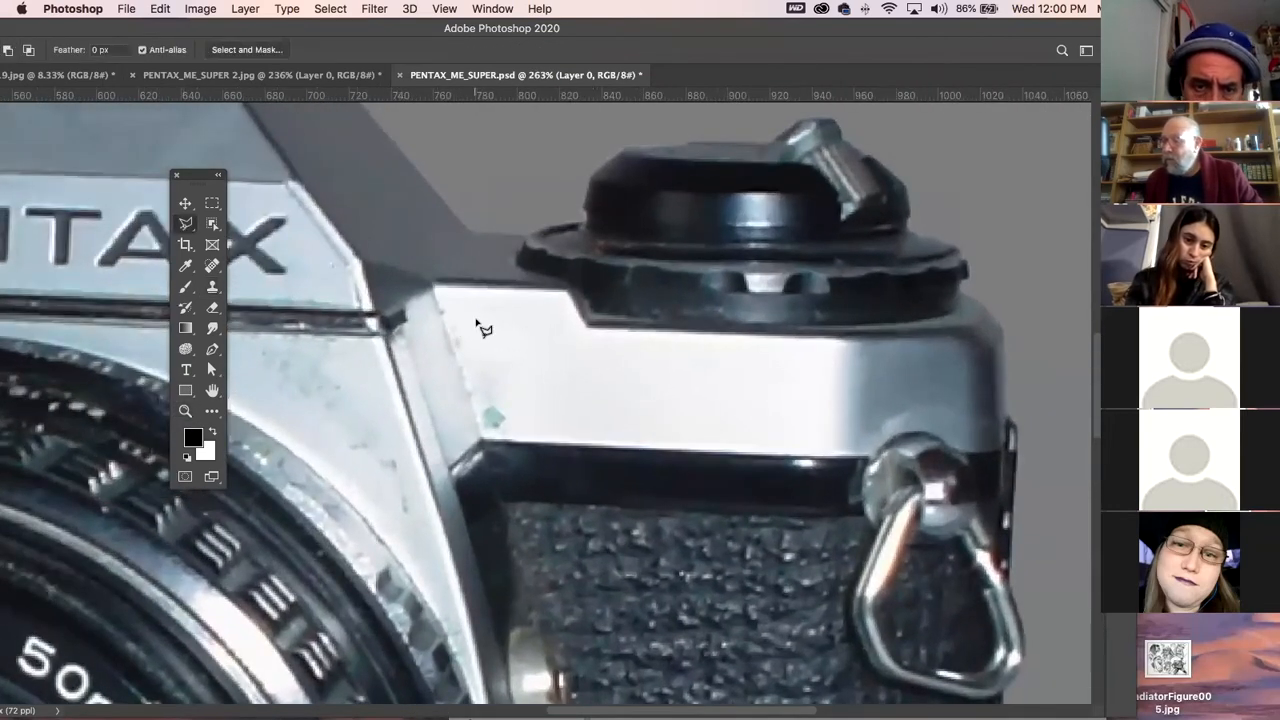
click(433, 288)
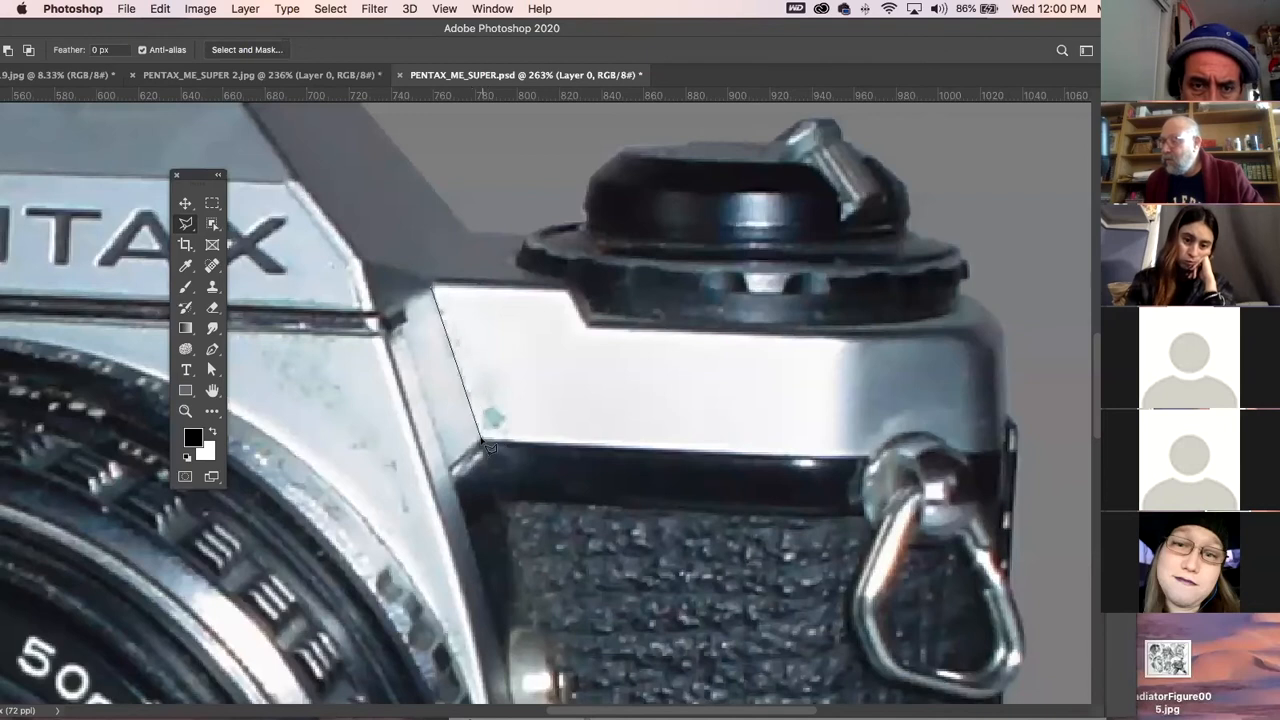
click(850, 457)
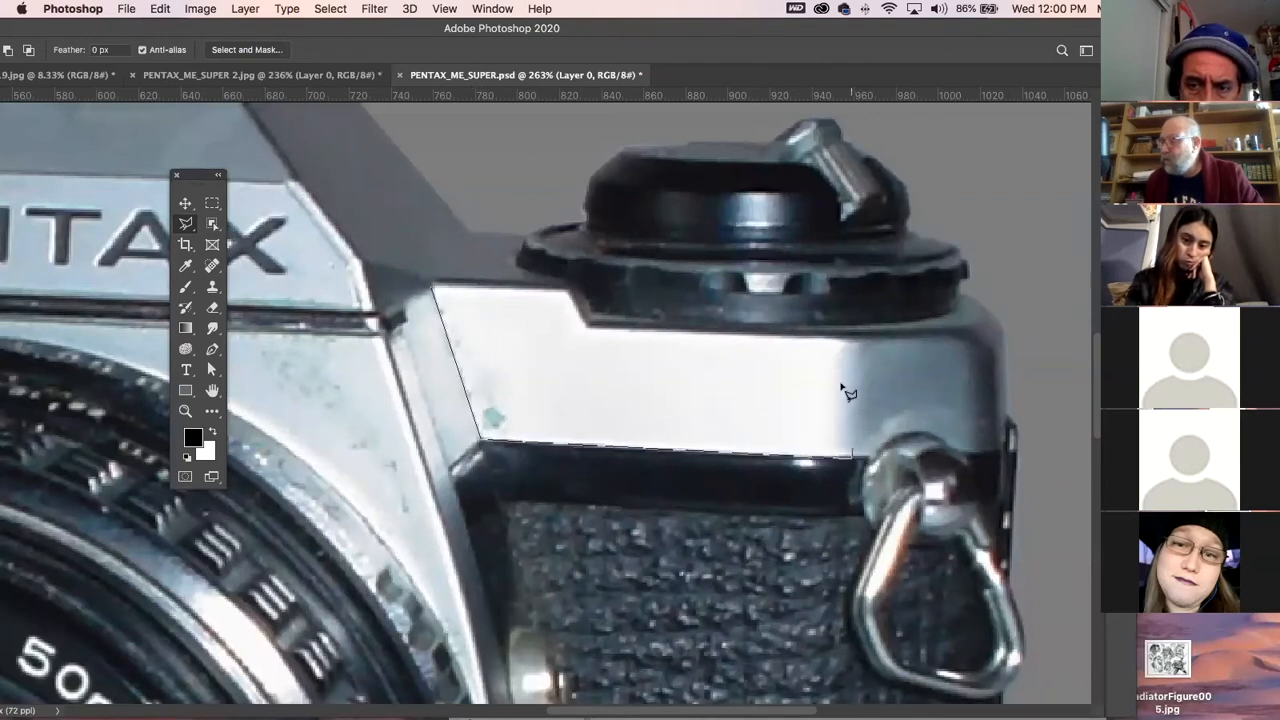
click(840, 335)
click(588, 327)
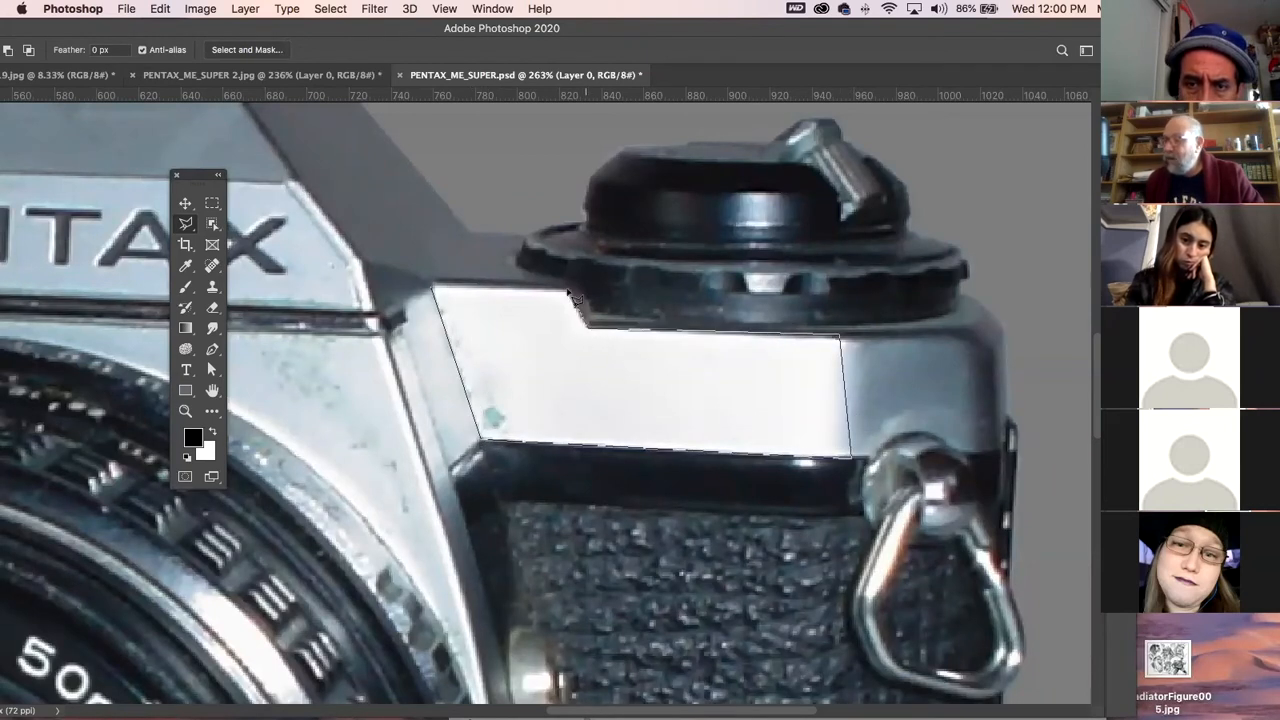
click(572, 291)
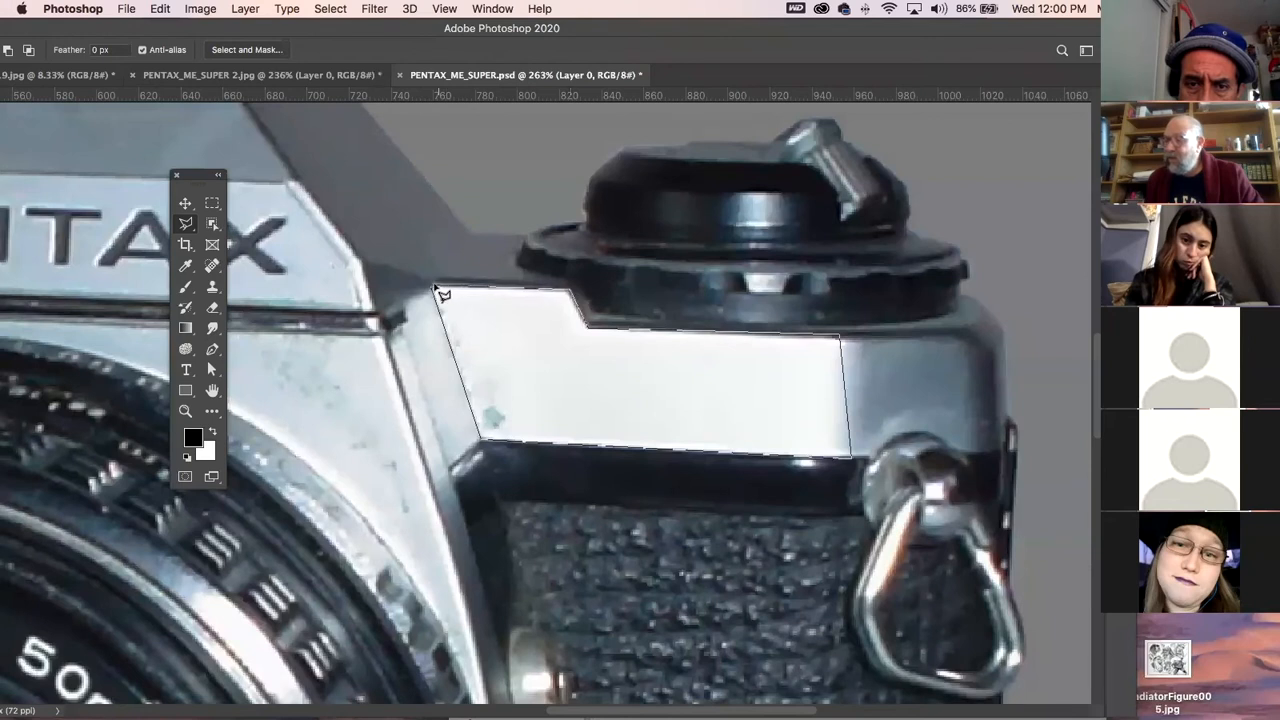
click(434, 289)
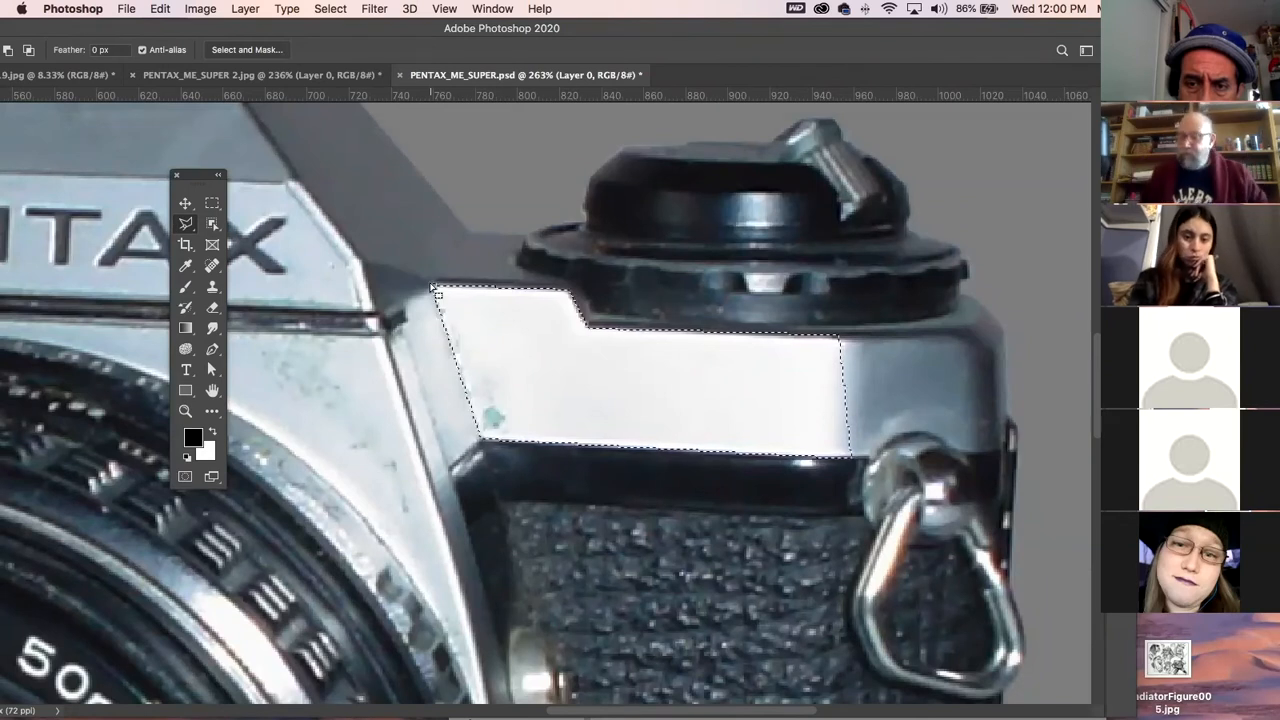
- Clone nearby clean metal over the green spot in the lower-left corner of the selected white panel
click(212, 287)
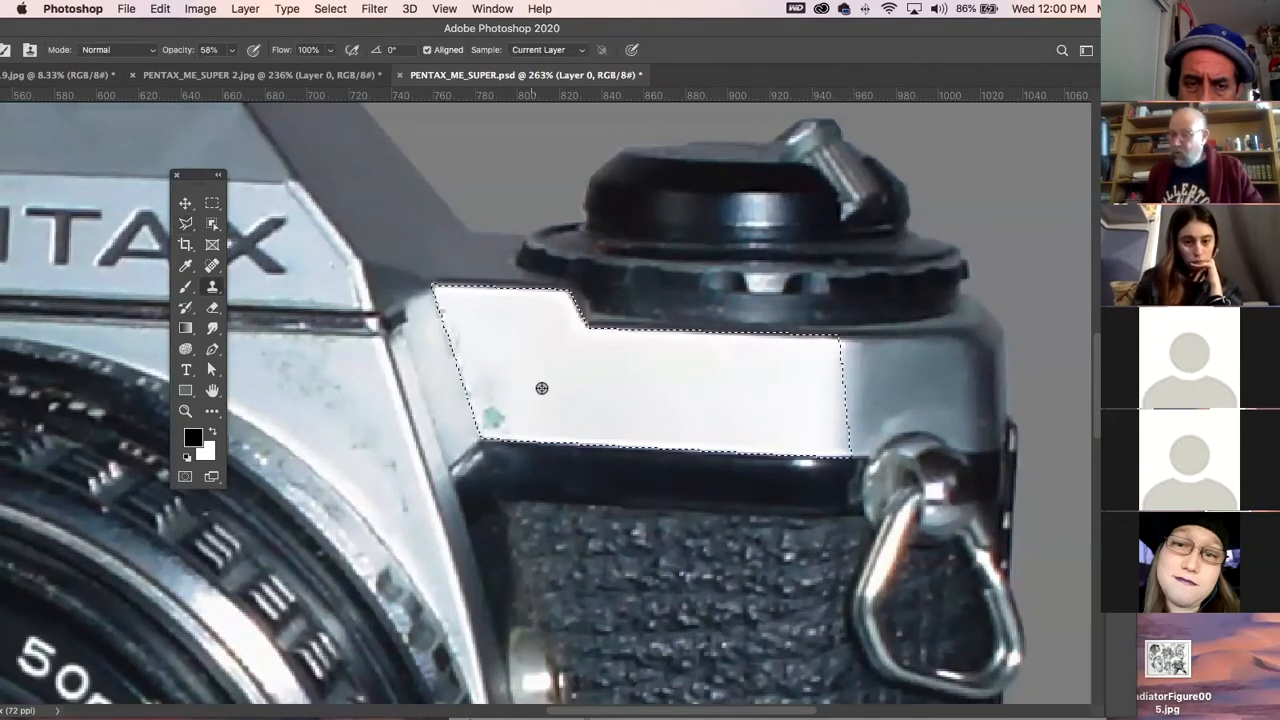
alt+click(530, 421)
mouse_move(523, 420)
mouse_down()
mouse_move(491, 410)
mouse_move(495, 428)
mouse_move(497, 406)
mouse_move(477, 385)
mouse_up()
alt+click(520, 420)
alt+click(509, 404)
alt+click(520, 428)
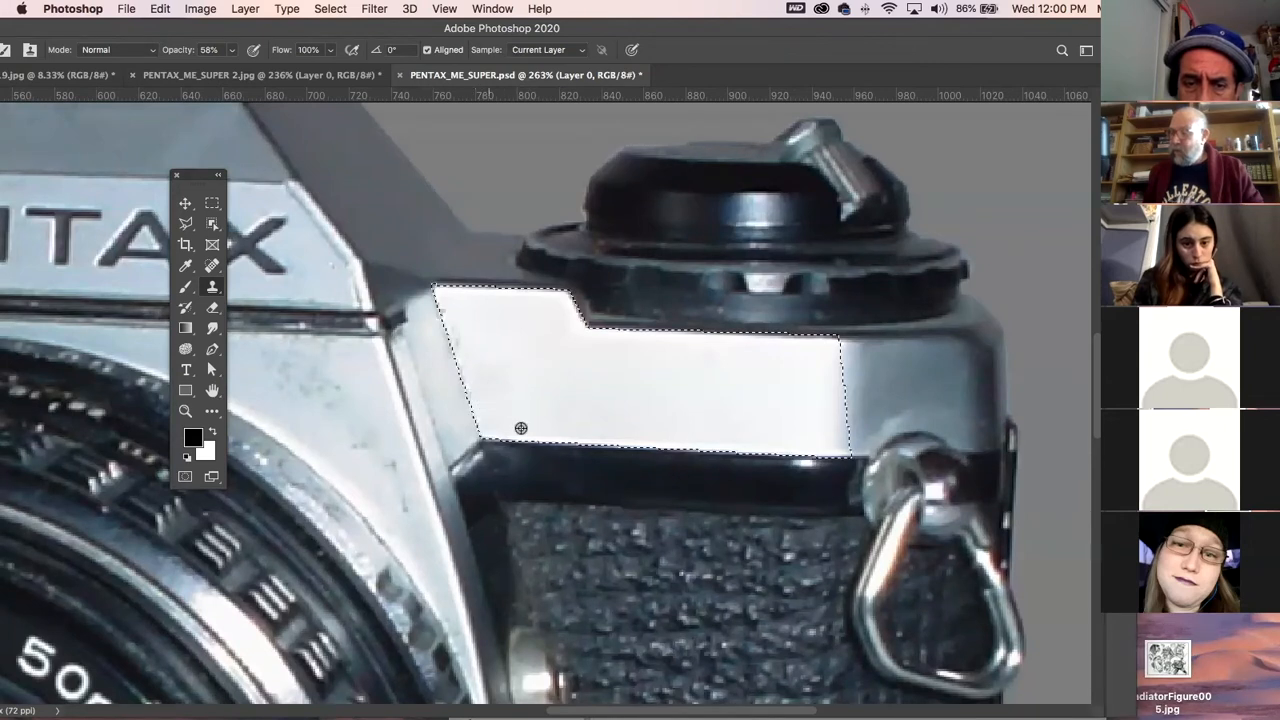
- Clone away the remaining blemishes along the left edge of the selected white panel, resampling clean metal nearby
drag(506, 429, 502, 385)
alt+click(526, 406)
alt+click(508, 404)
click(478, 364)
alt+click(516, 403)
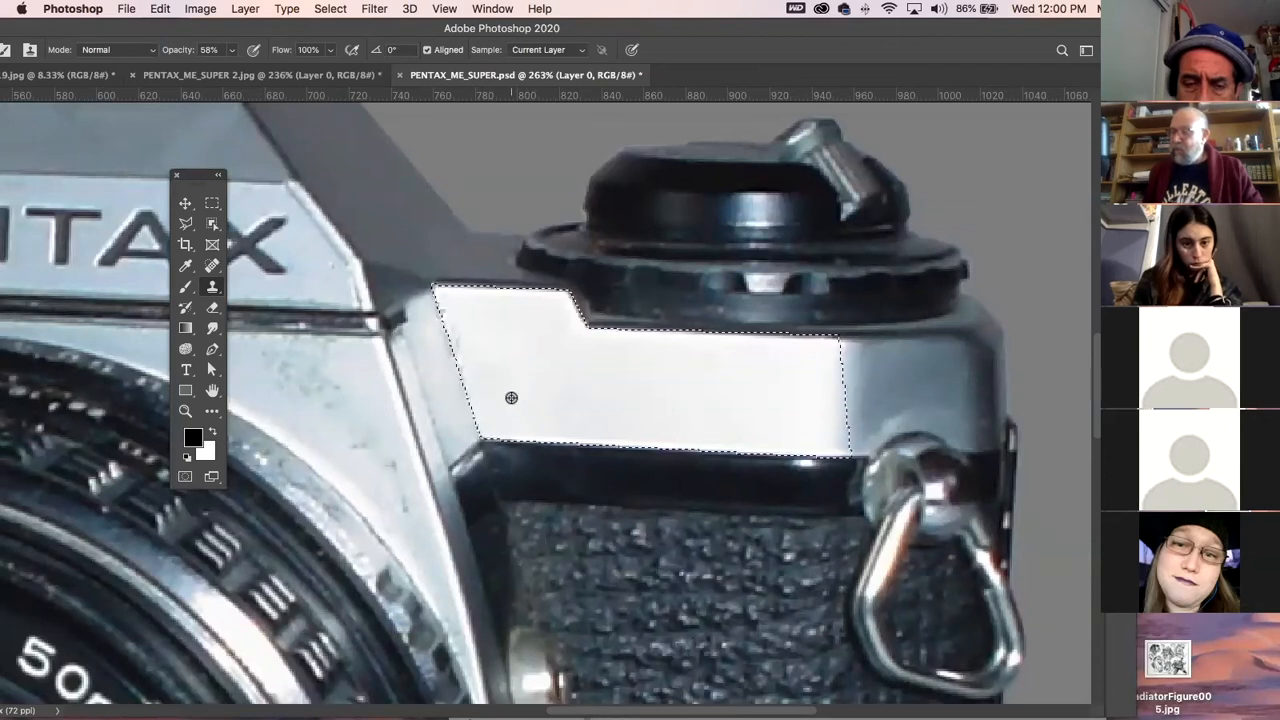
drag(460, 348, 446, 320)
alt+click(494, 369)
alt+click(466, 332)
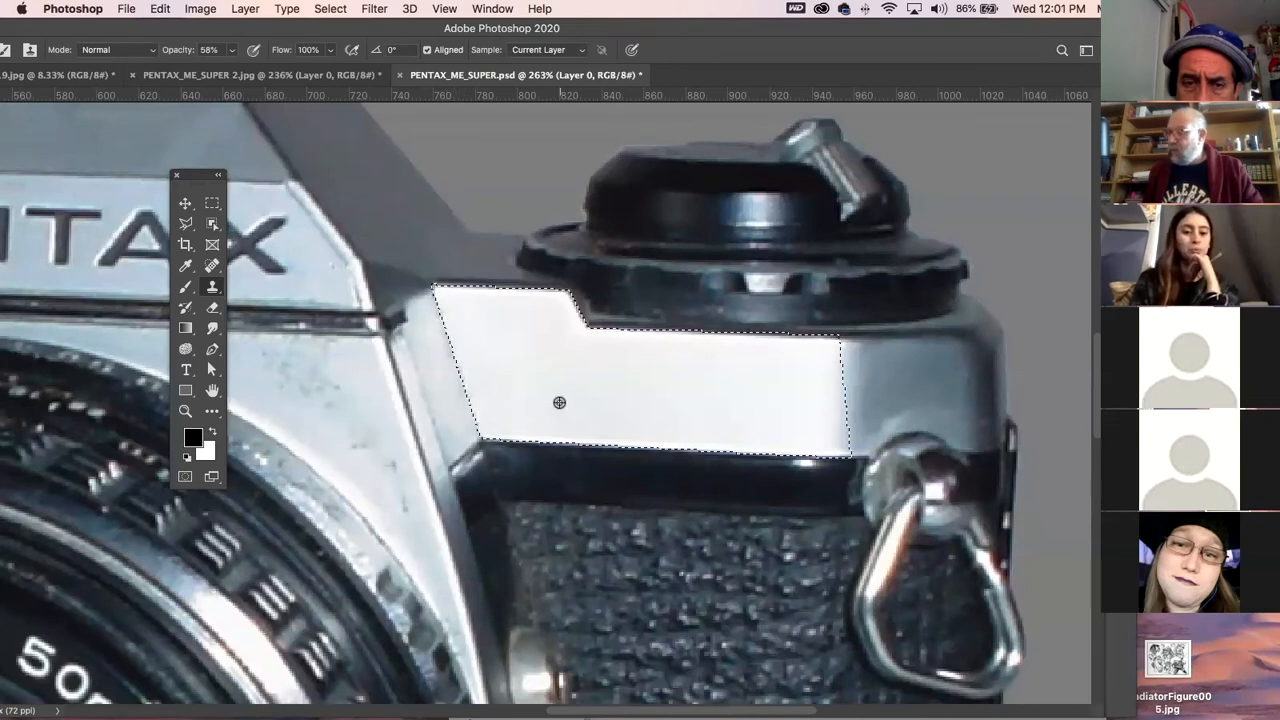
- Clear the selection, and darken the seam along the white panel's left edge using a small Burn brush at Midtones, 100% exposure
key(super+d)
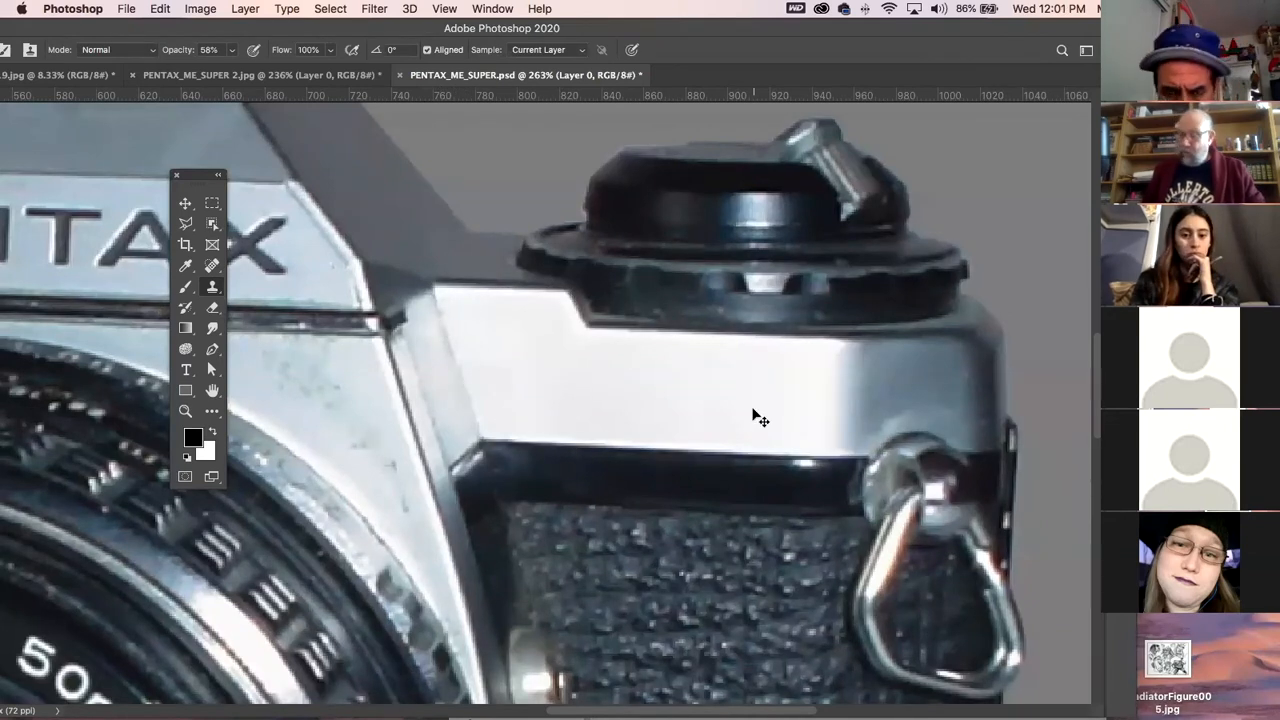
key(super+1)
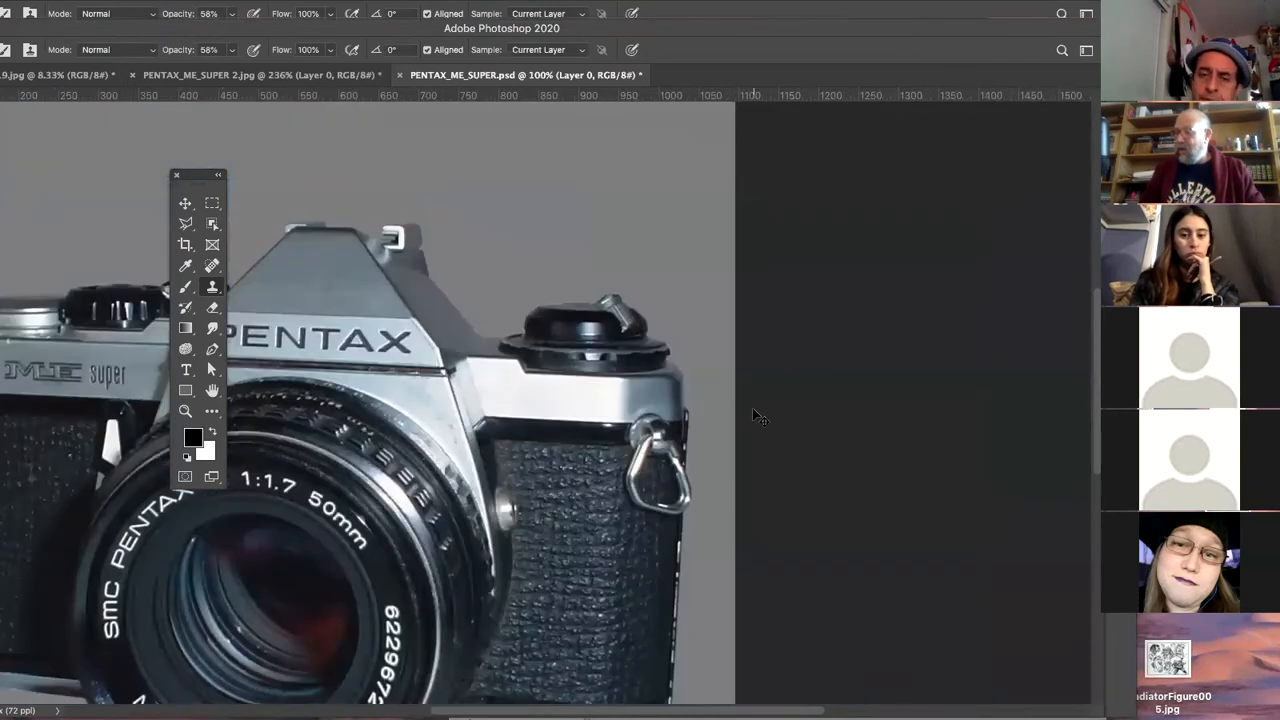
click(185, 411)
drag(466, 362, 577, 481)
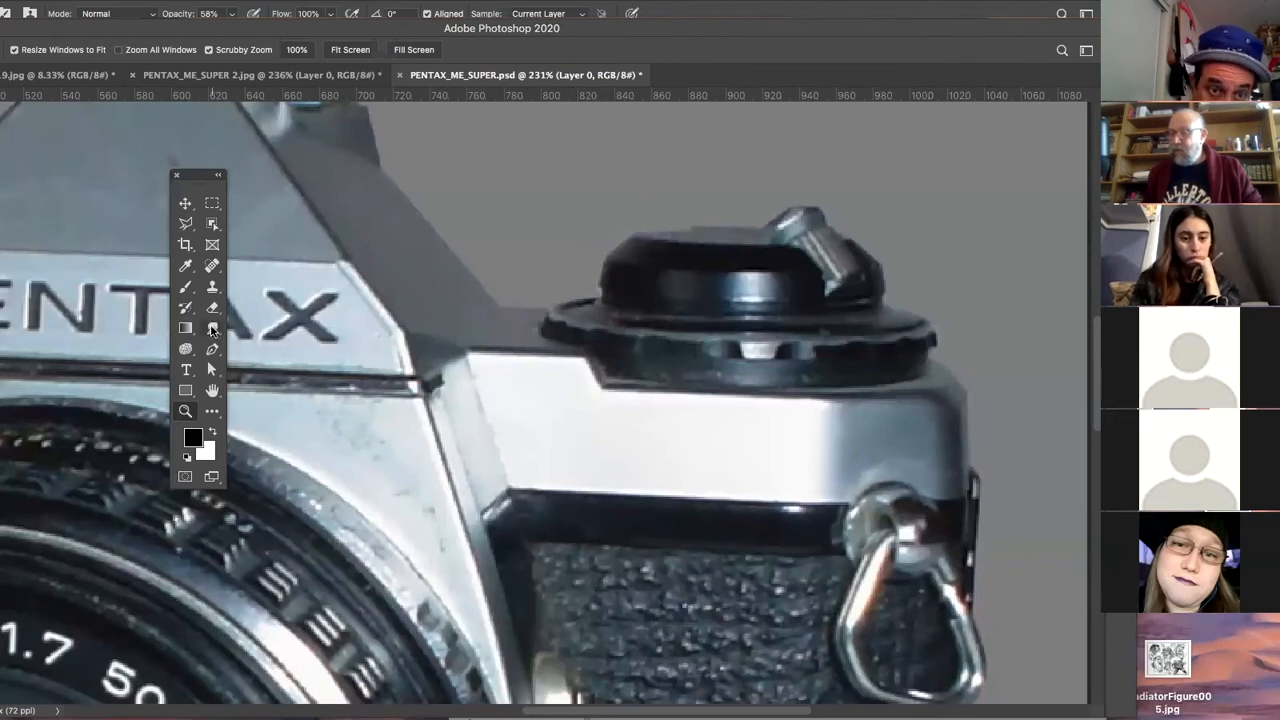
click(212, 329)
click(187, 349)
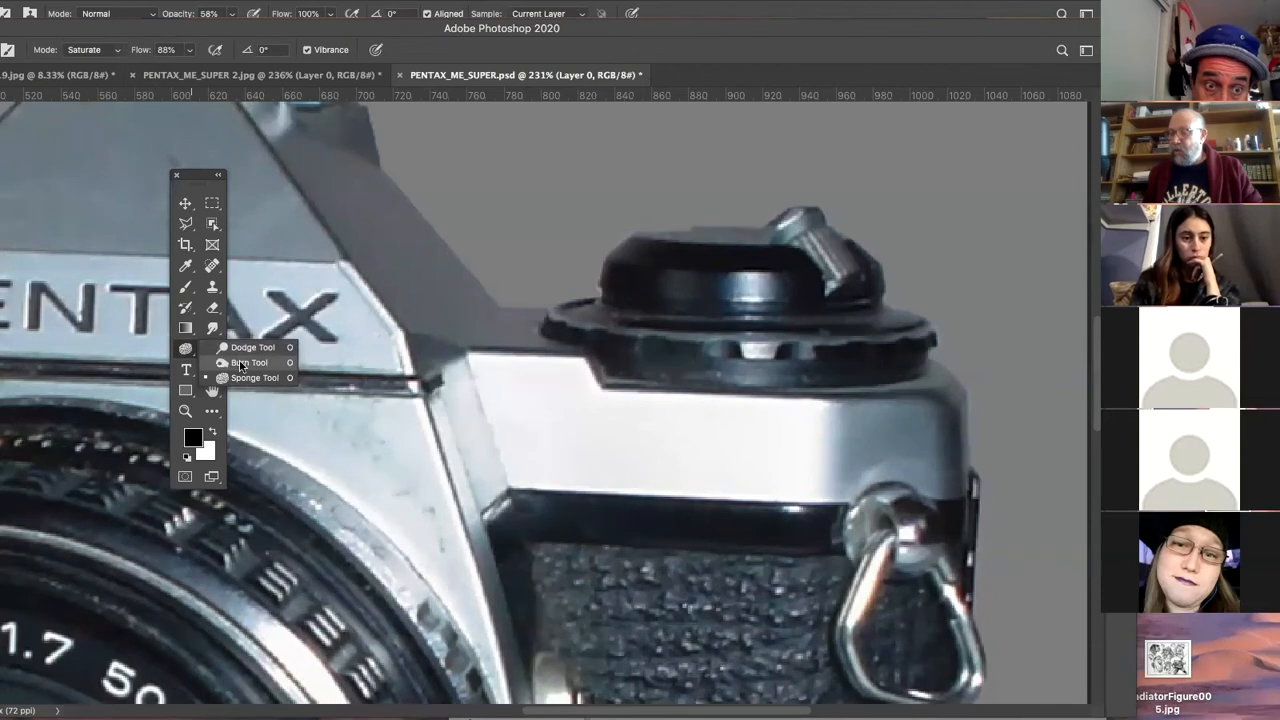
click(240, 362)
key(bracketleft)
key(bracketleft)
key(bracketleft)
key(bracketleft)
key(bracketleft)
key(bracketleft)
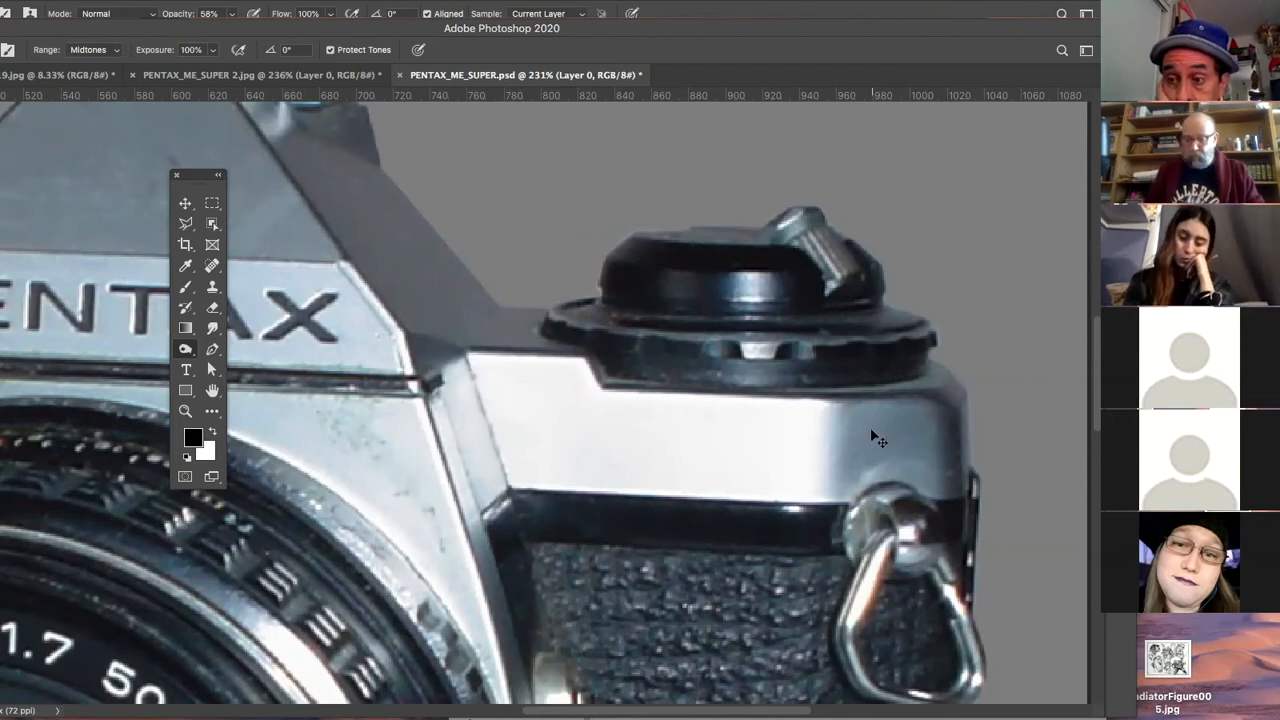
key(super+1)
key(super+minus)
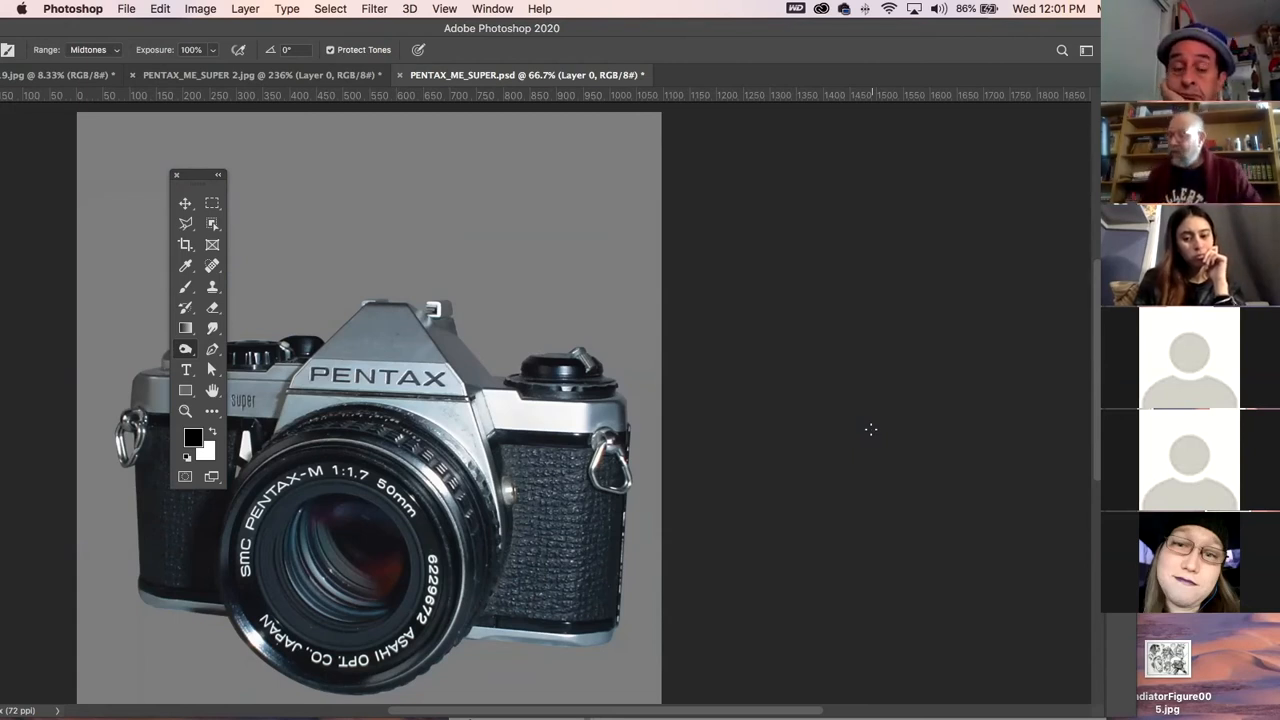
- Select the left part of the white panel with a four-sided Polygonal Lasso outline that follows its slanted left seam
click(185, 410)
mouse_move(473, 388)
mouse_down()
mouse_move(631, 526)
mouse_move(574, 491)
mouse_move(540, 495)
mouse_up()
key(b)
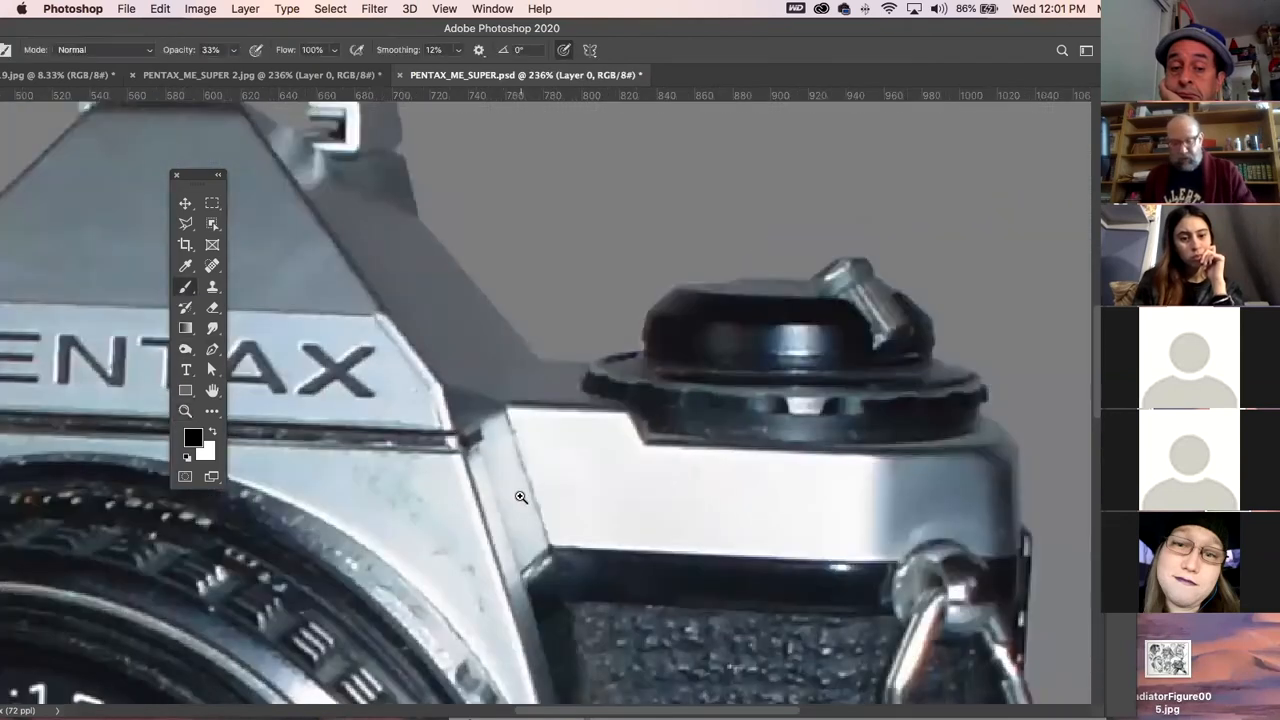
click(211, 287)
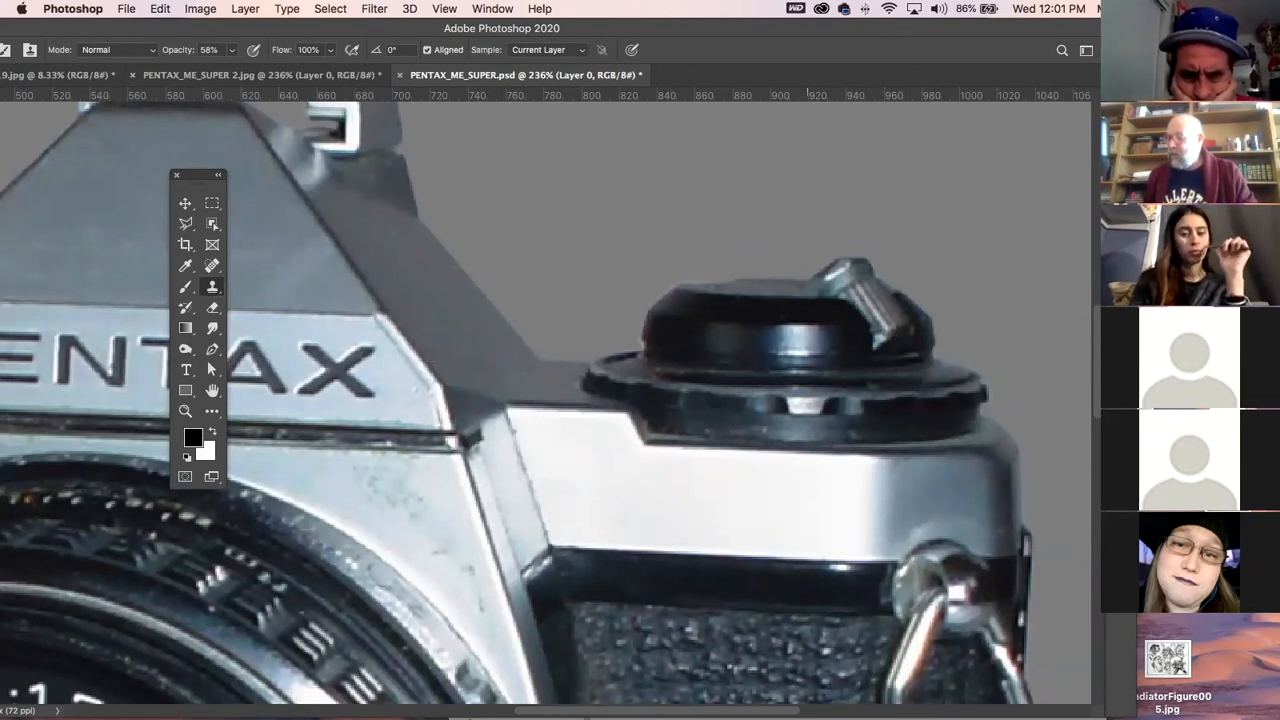
click(184, 224)
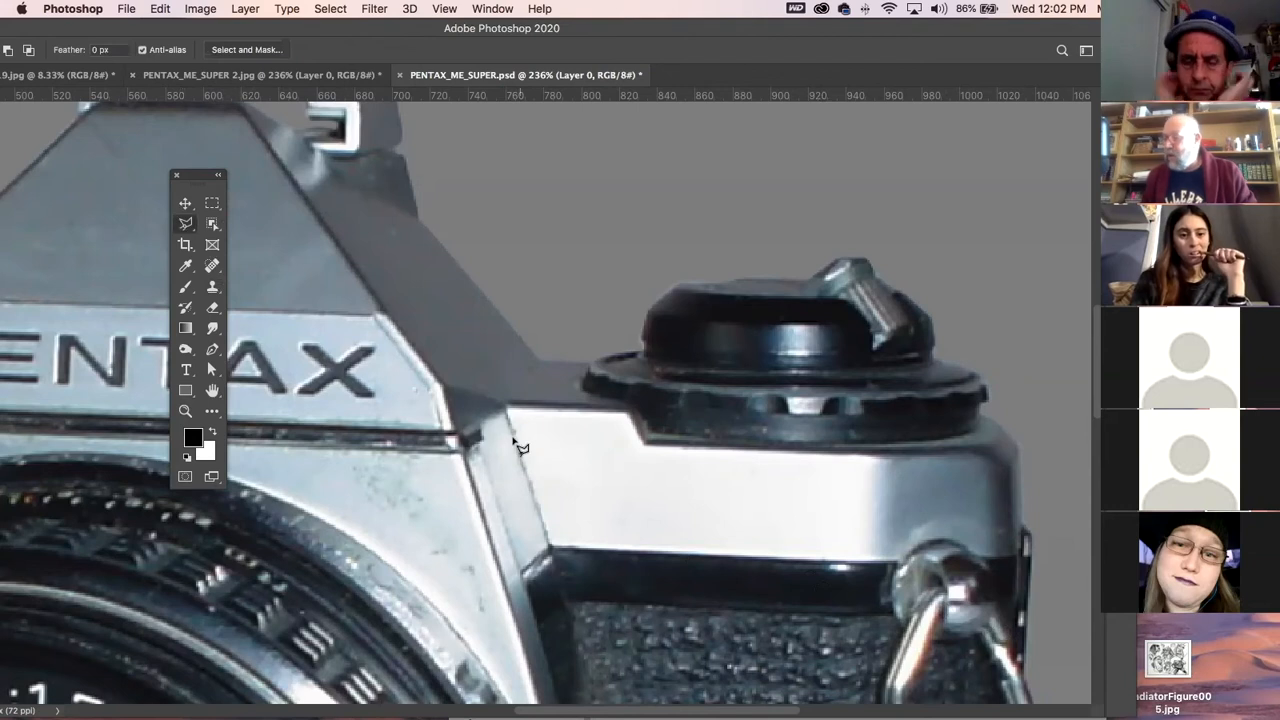
click(505, 412)
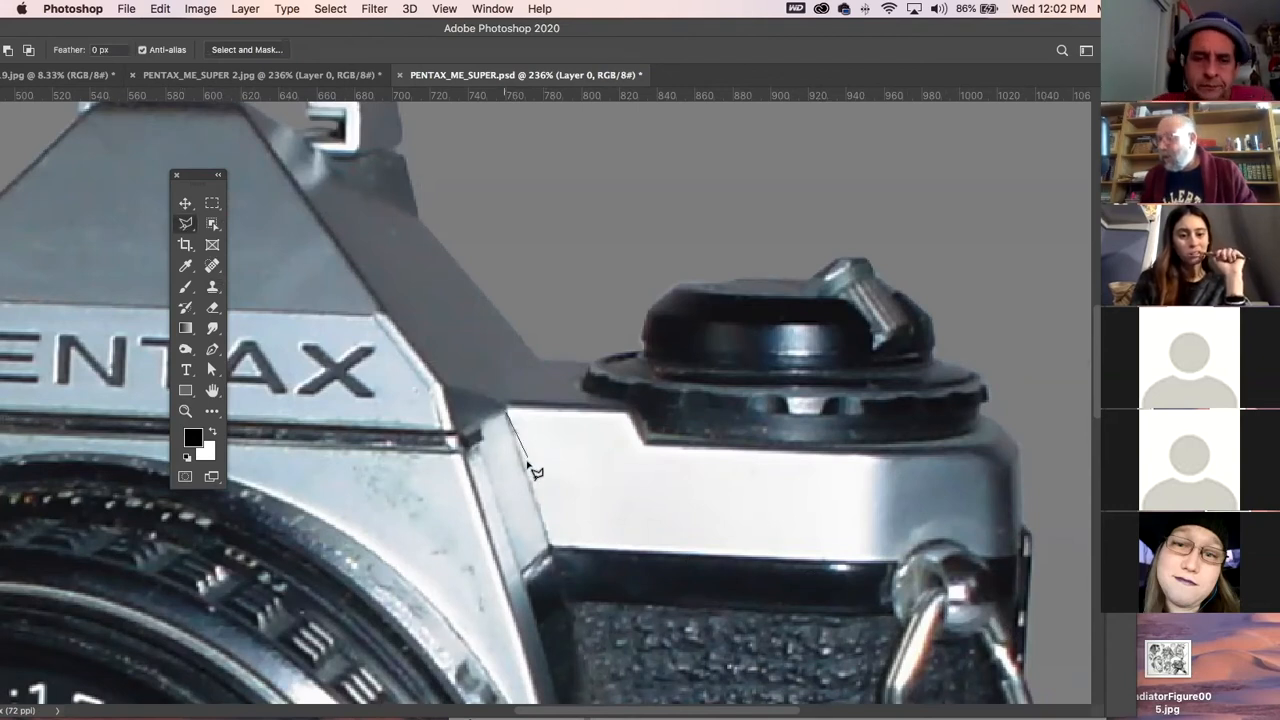
click(548, 548)
click(688, 556)
click(626, 376)
click(511, 415)
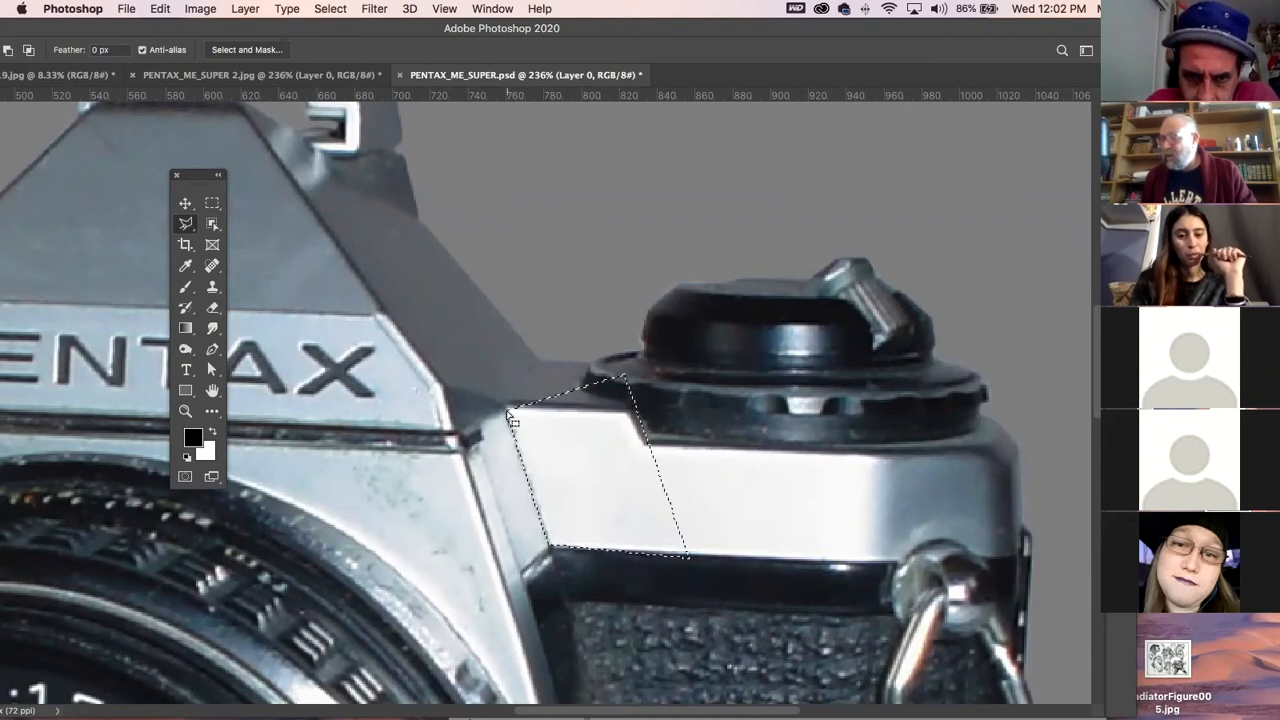
- Paint the sampled light metal color along the selection's left edge with a small brush at 33% opacity, and clear the selection
click(185, 287)
alt+click(547, 441)
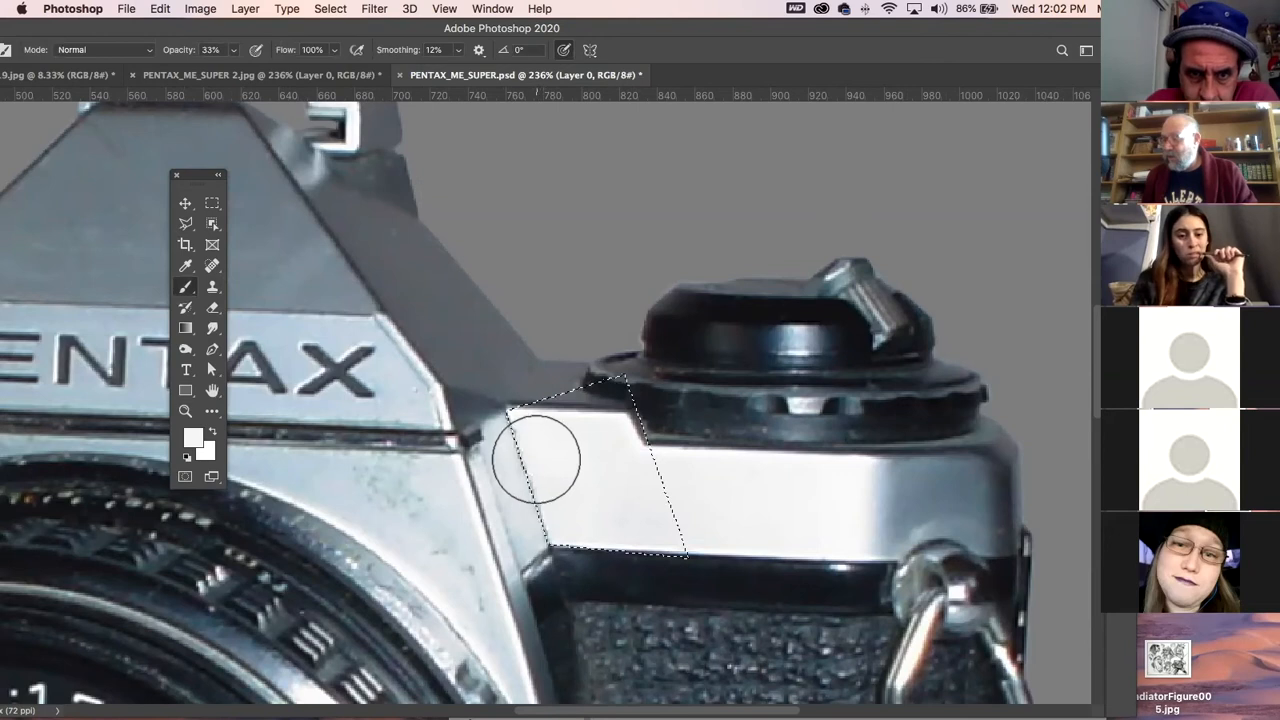
key(bracketleft)
key(bracketleft)
key(bracketleft)
key(bracketleft)
key(bracketleft)
key(bracketleft)
key(bracketleft)
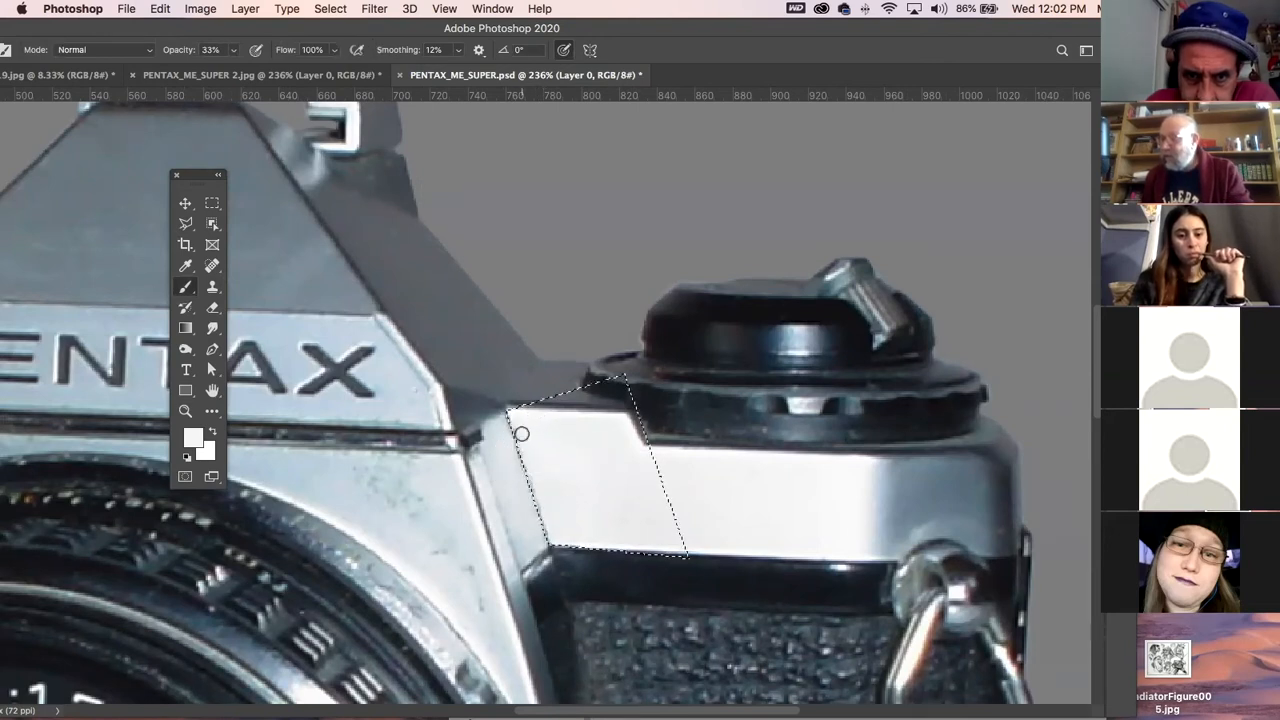
mouse_move(510, 426)
mouse_down()
mouse_move(546, 529)
mouse_move(510, 414)
mouse_up()
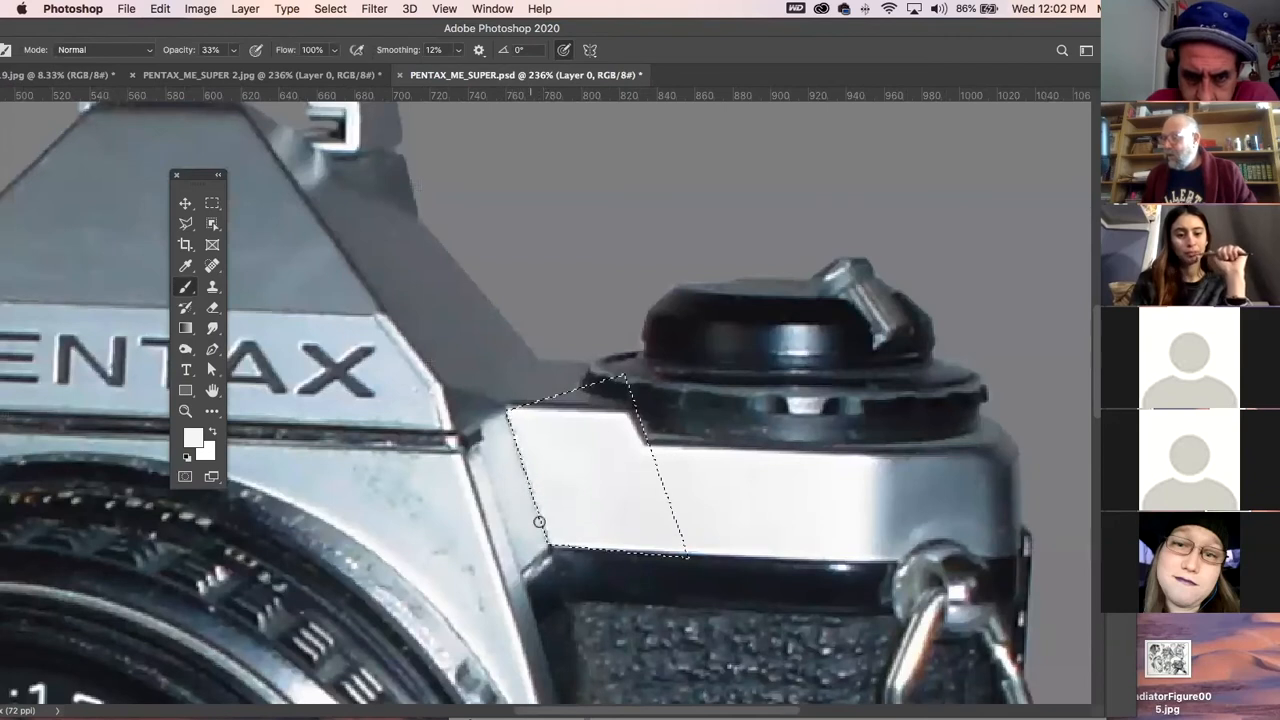
key(super+d)
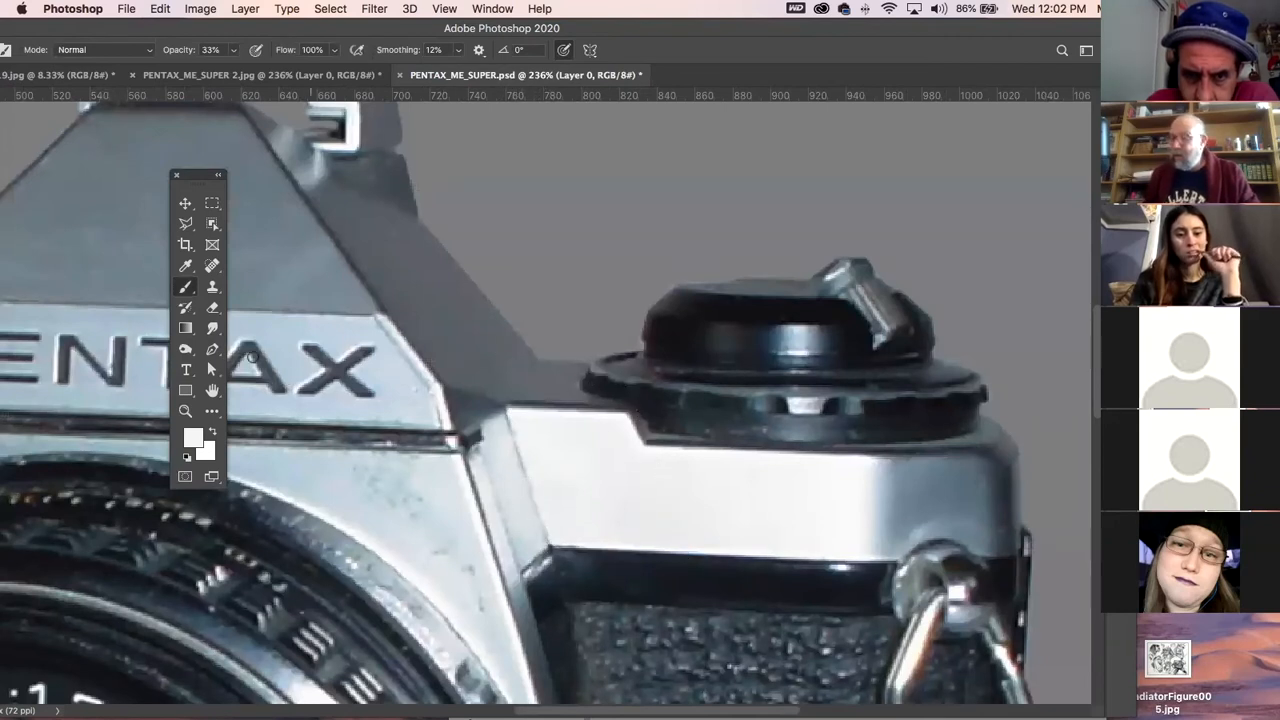
- Burn the midtones along the lower part of the slanted seam beside the white panel at 100% exposure
click(208, 330)
click(187, 350)
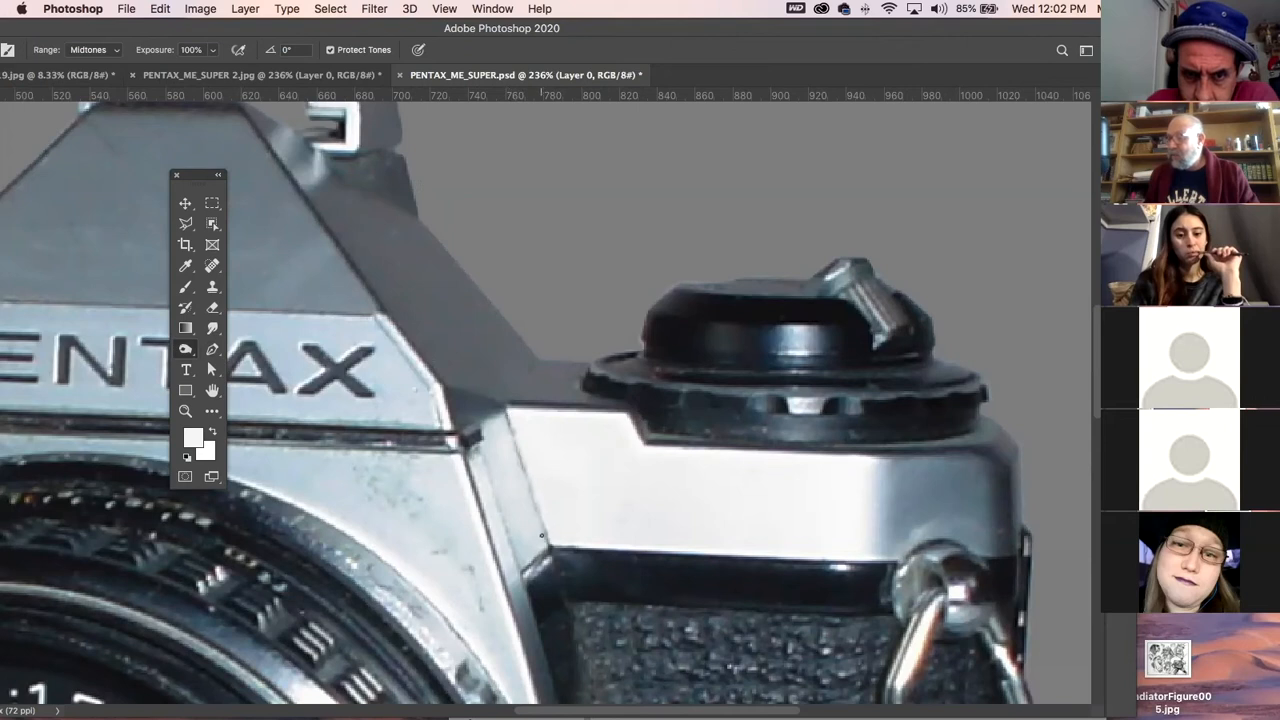
key(super+0)
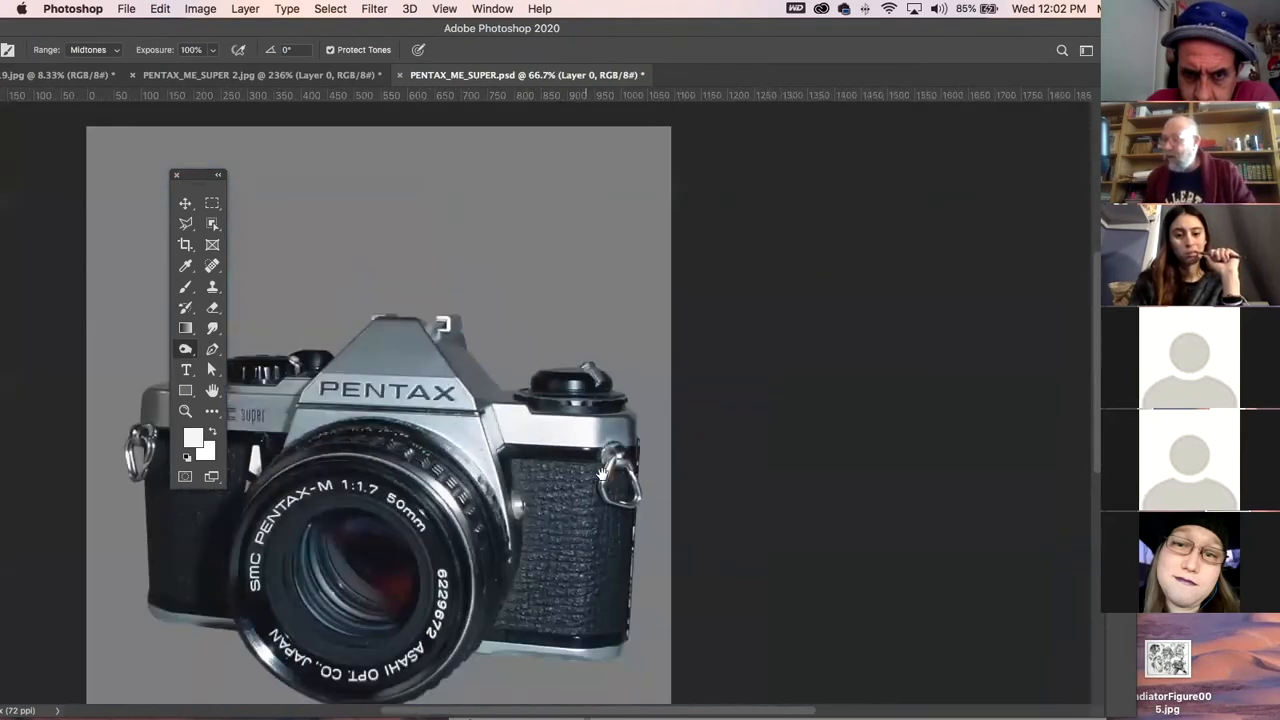
- Select the spotted metal facet between the PENTAX nameplate and the lens barrel with a Polygonal Lasso outline that follows the lens curve
drag(606, 476, 675, 472)
click(185, 411)
drag(528, 420, 555, 472)
click(185, 224)
mouse_move(345, 430)
mouse_down()
mouse_move(620, 445)
mouse_move(695, 688)
mouse_move(680, 694)
mouse_move(555, 513)
mouse_move(533, 517)
mouse_move(385, 448)
mouse_move(350, 446)
mouse_move(345, 430)
mouse_up()
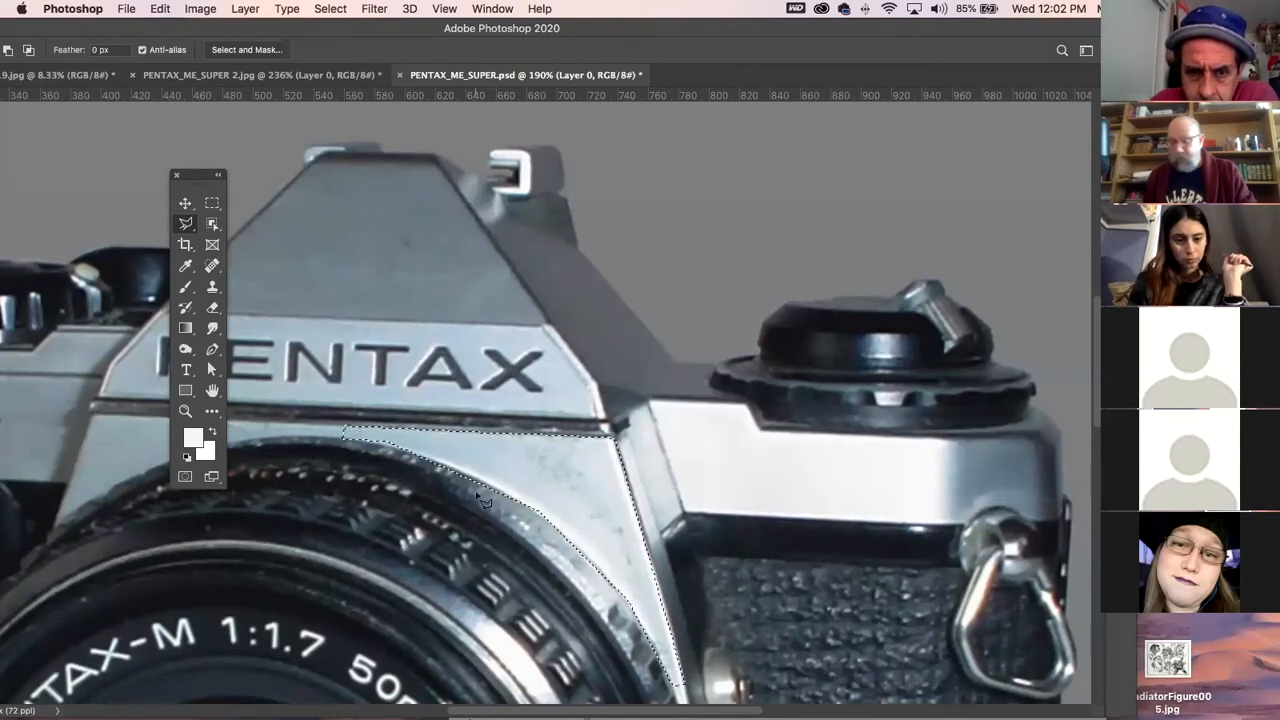
- Clone clean metal over the corrosion spots inside the selected curved facet at 58% opacity, and clear the selection
click(212, 287)
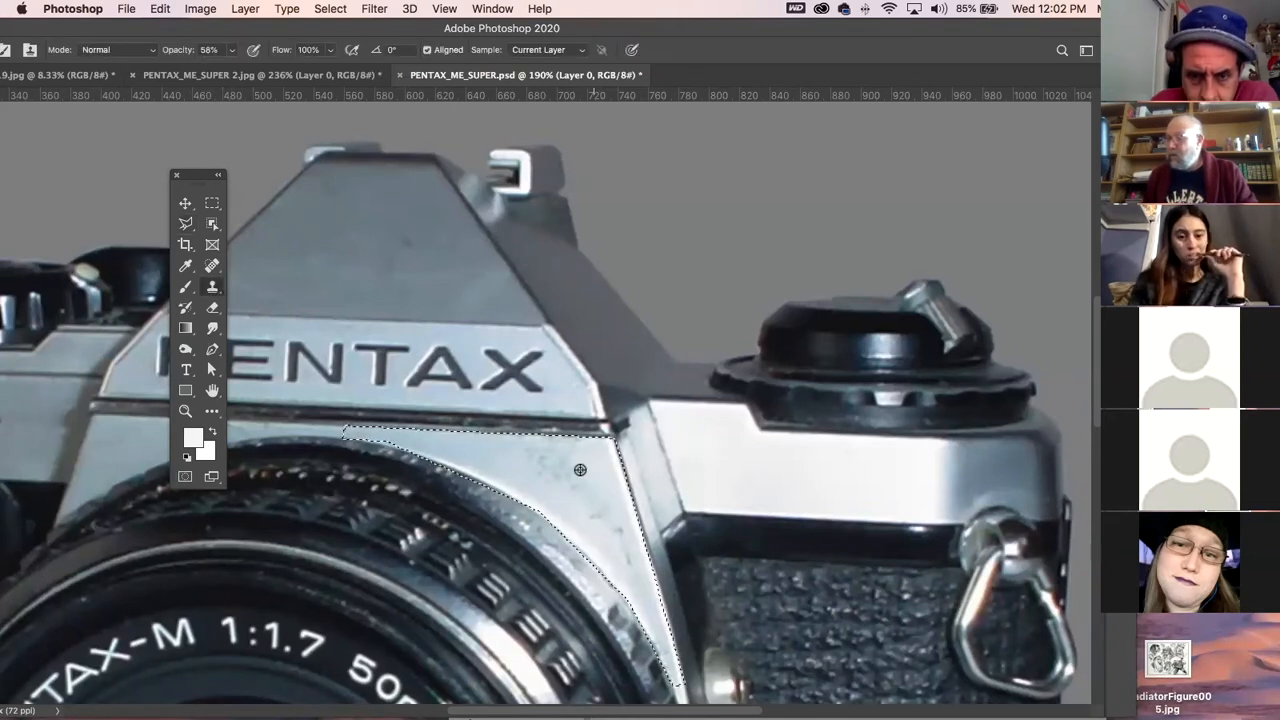
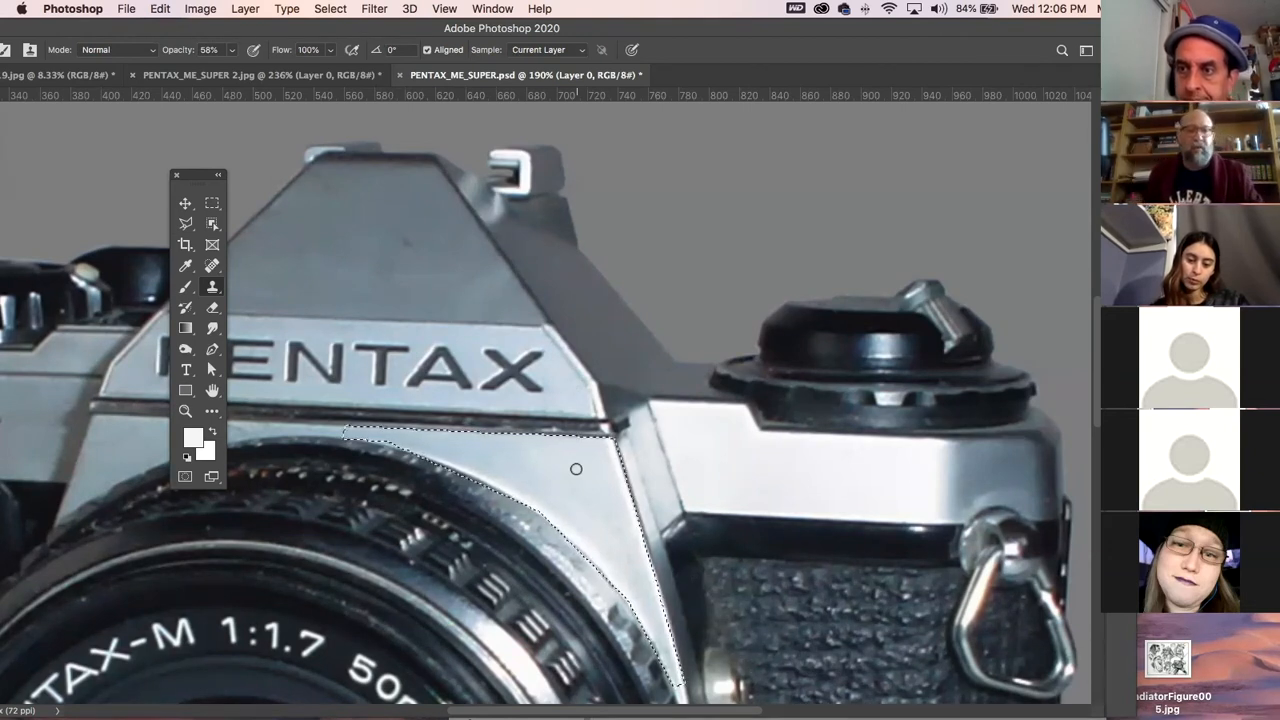
key(super+d)
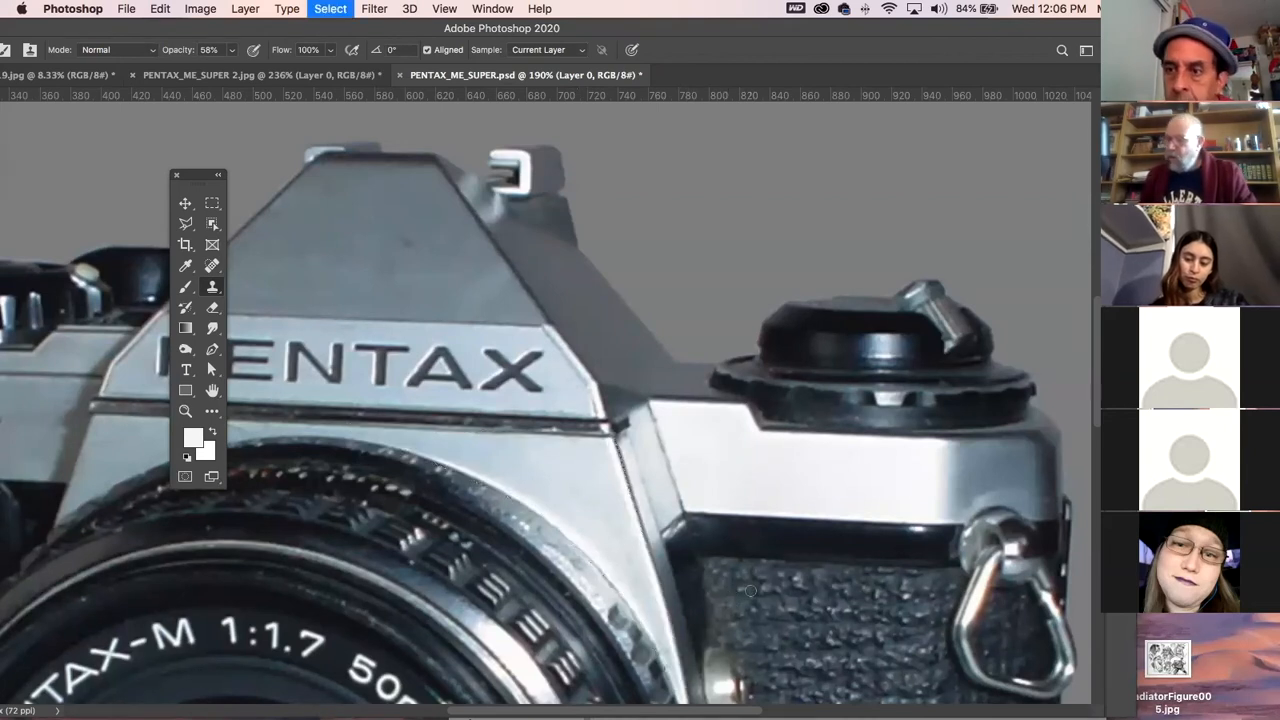
key(super+minus)
key(super+minus)
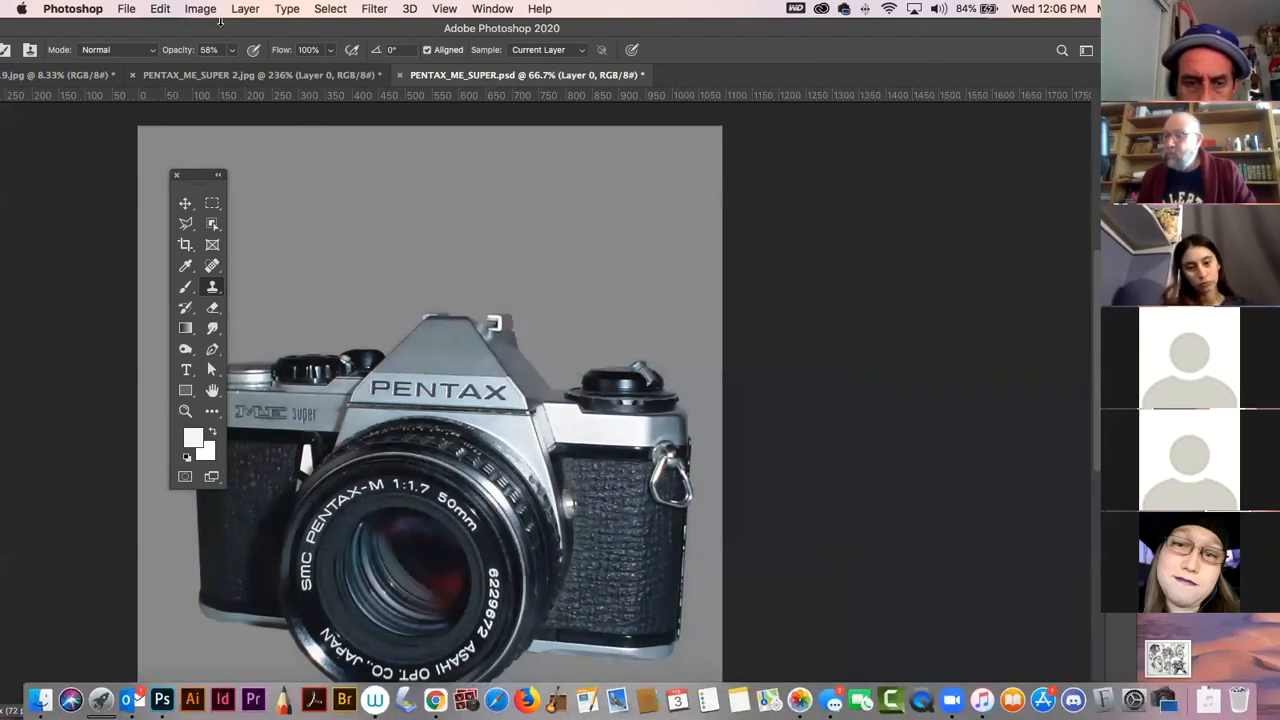
- Select the inner glass of the lens with an elliptical marquee about 250 by 260 px
drag(174, 31, 278, 33)
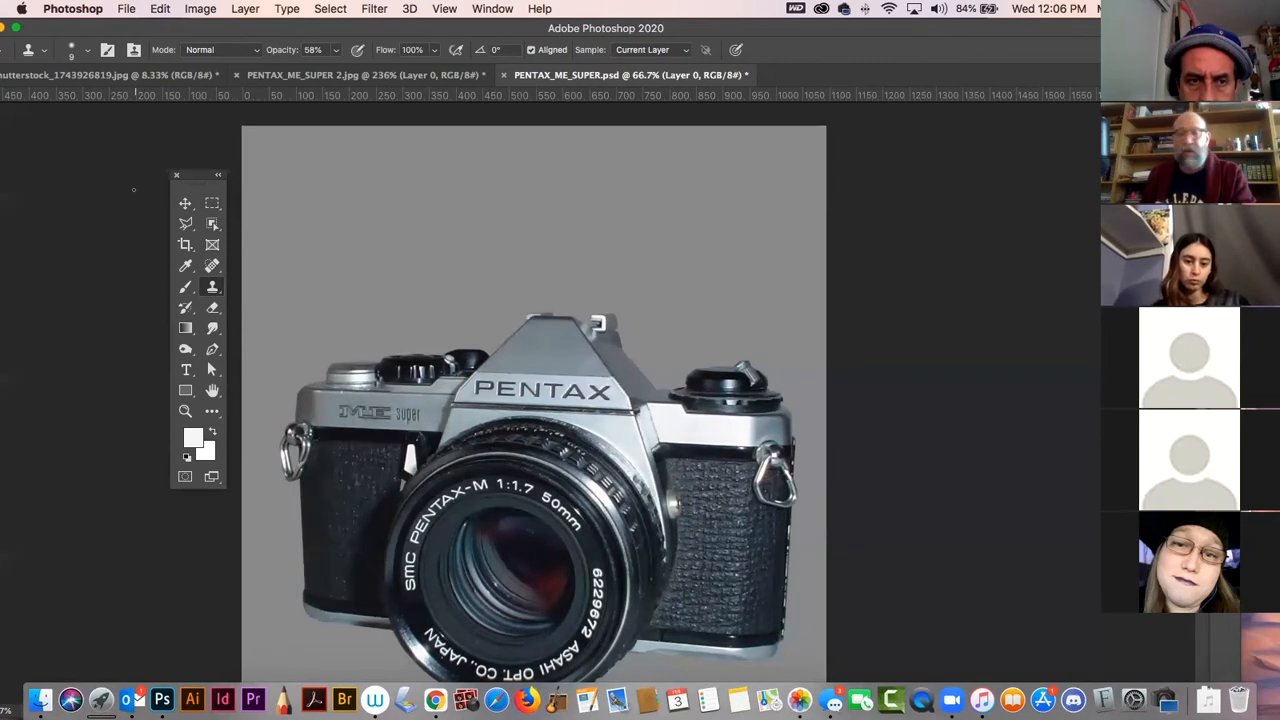
click(185, 204)
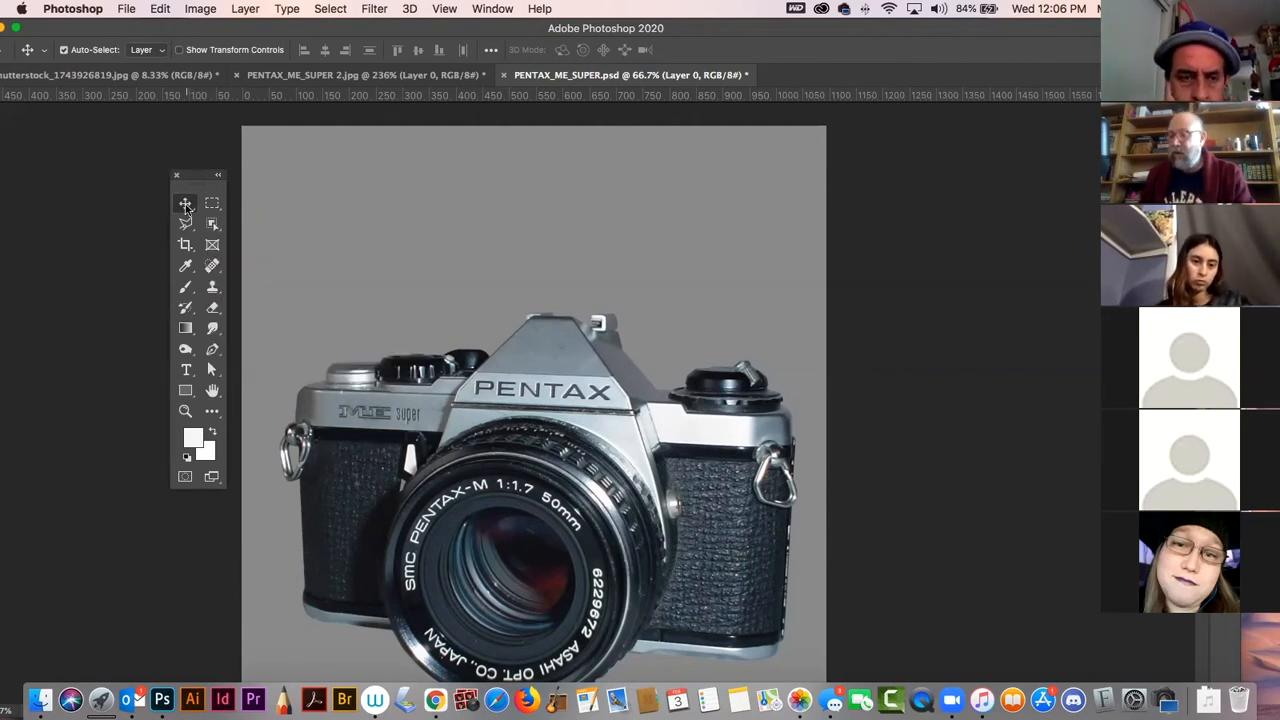
click(212, 203)
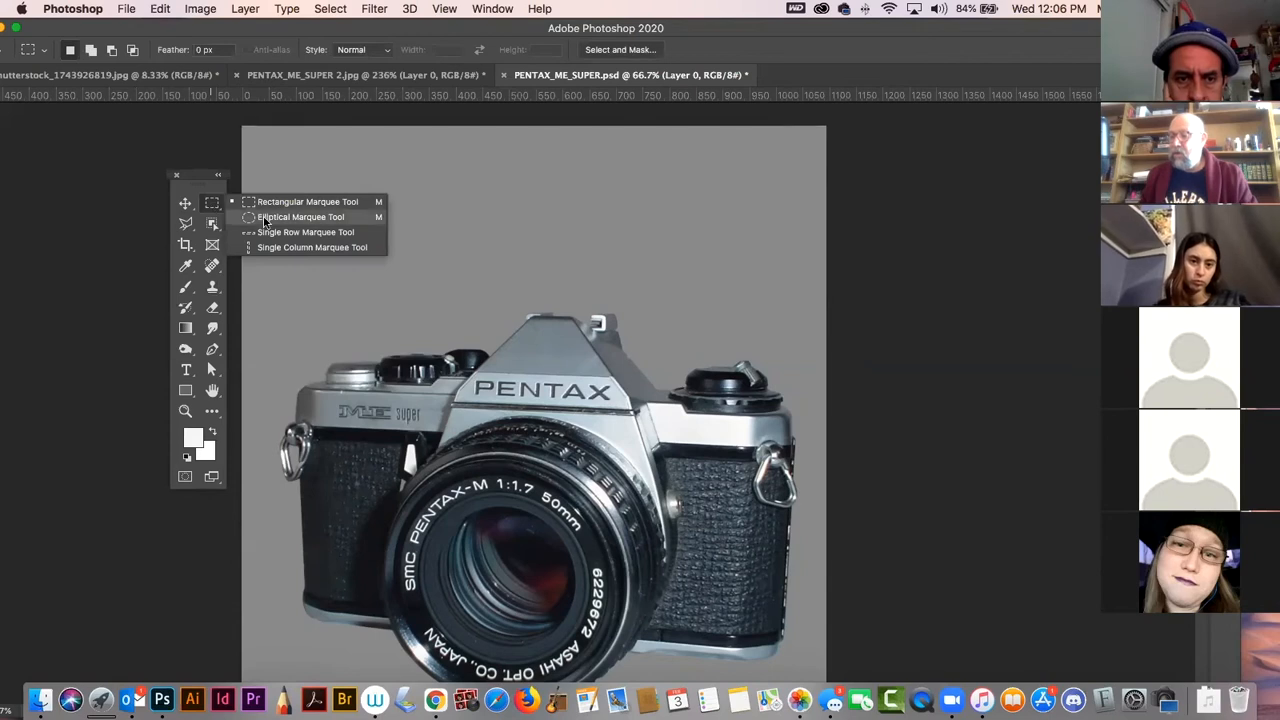
click(264, 218)
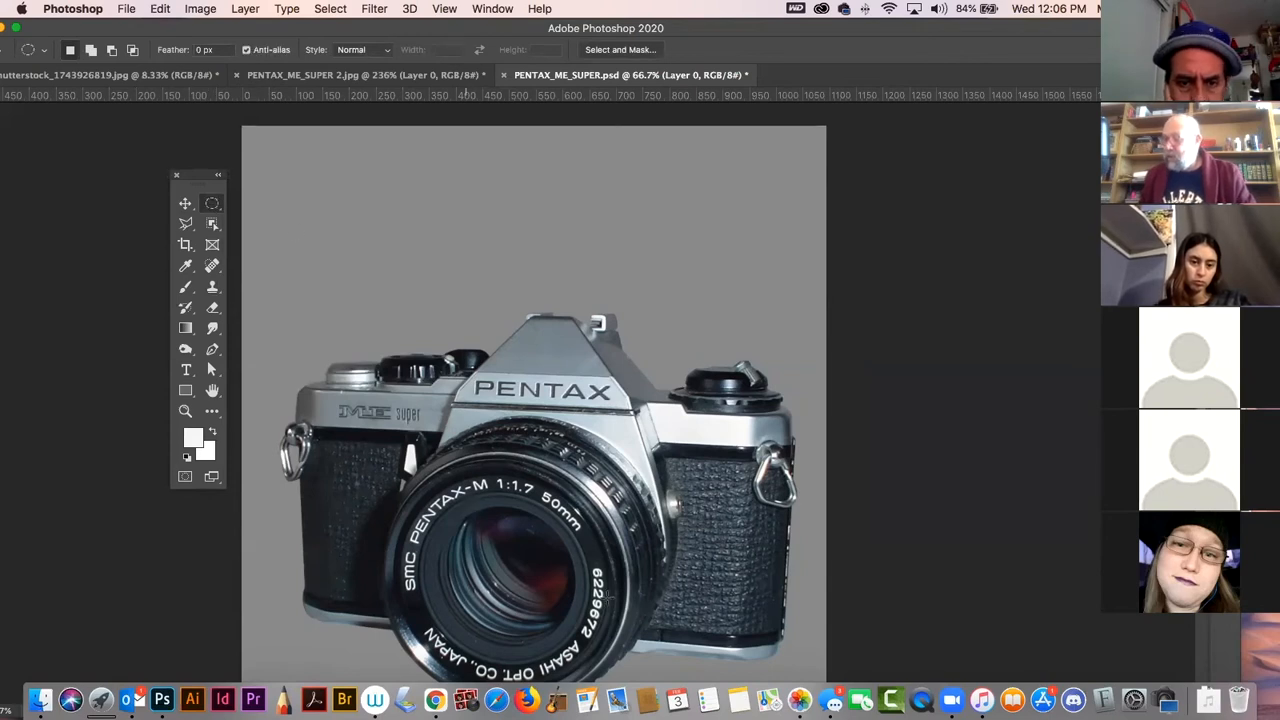
scroll(529, 473, down, 3)
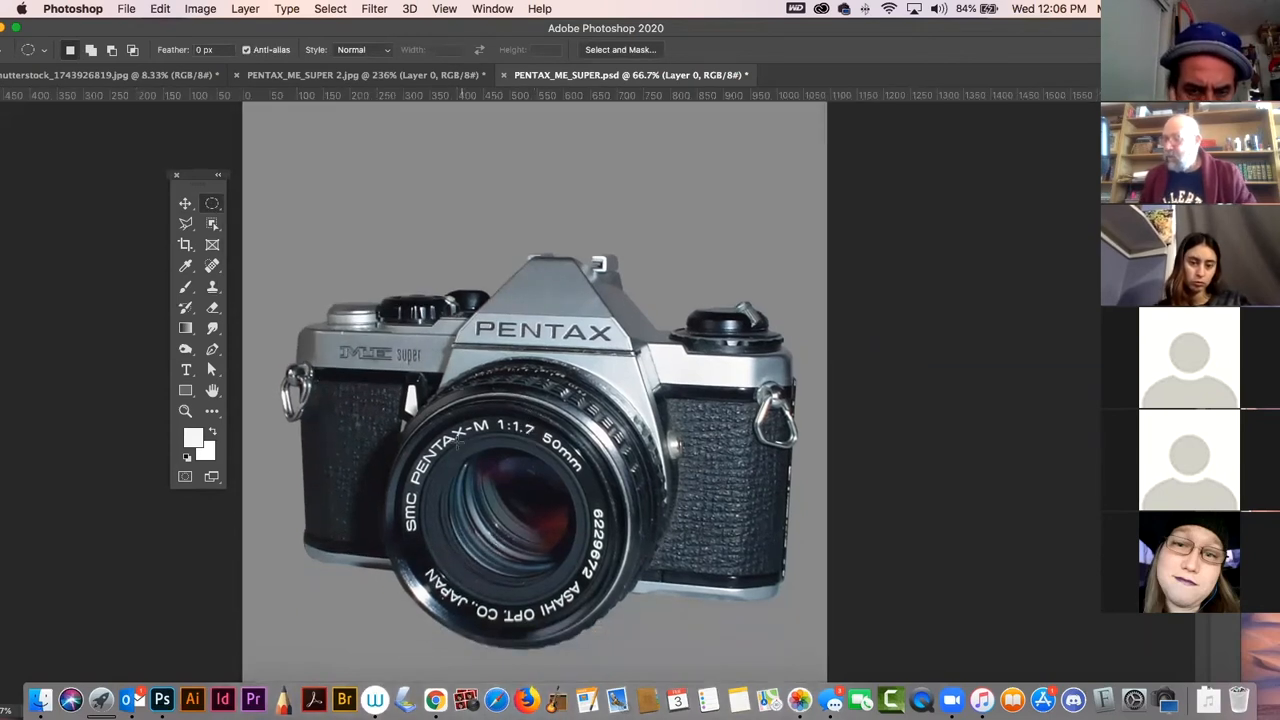
drag(460, 457, 587, 594)
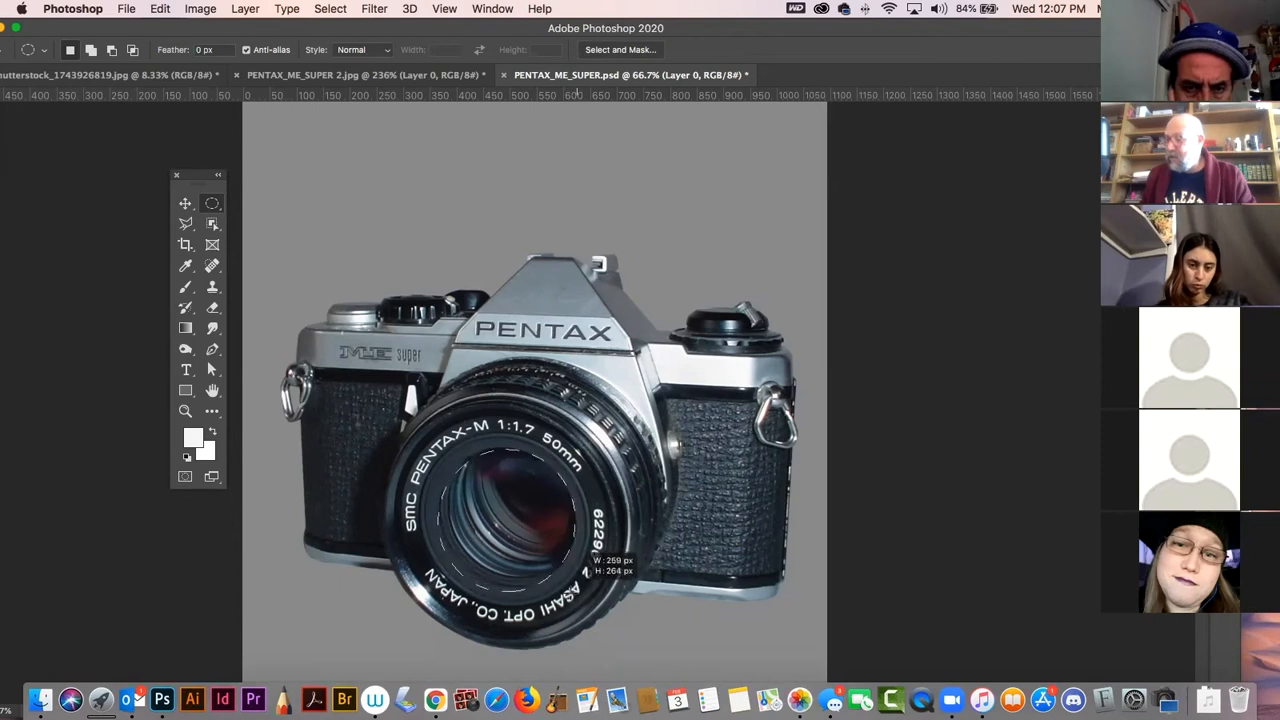
drag(582, 580, 593, 533)
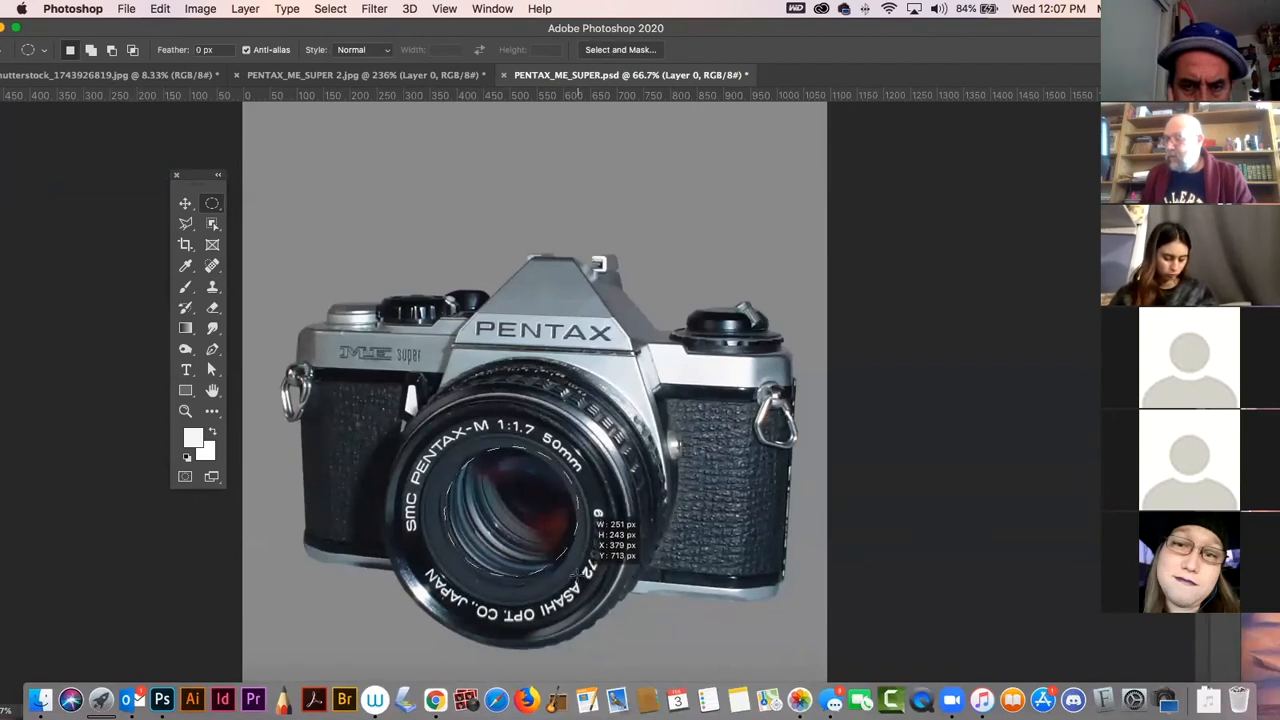
drag(584, 545, 577, 585)
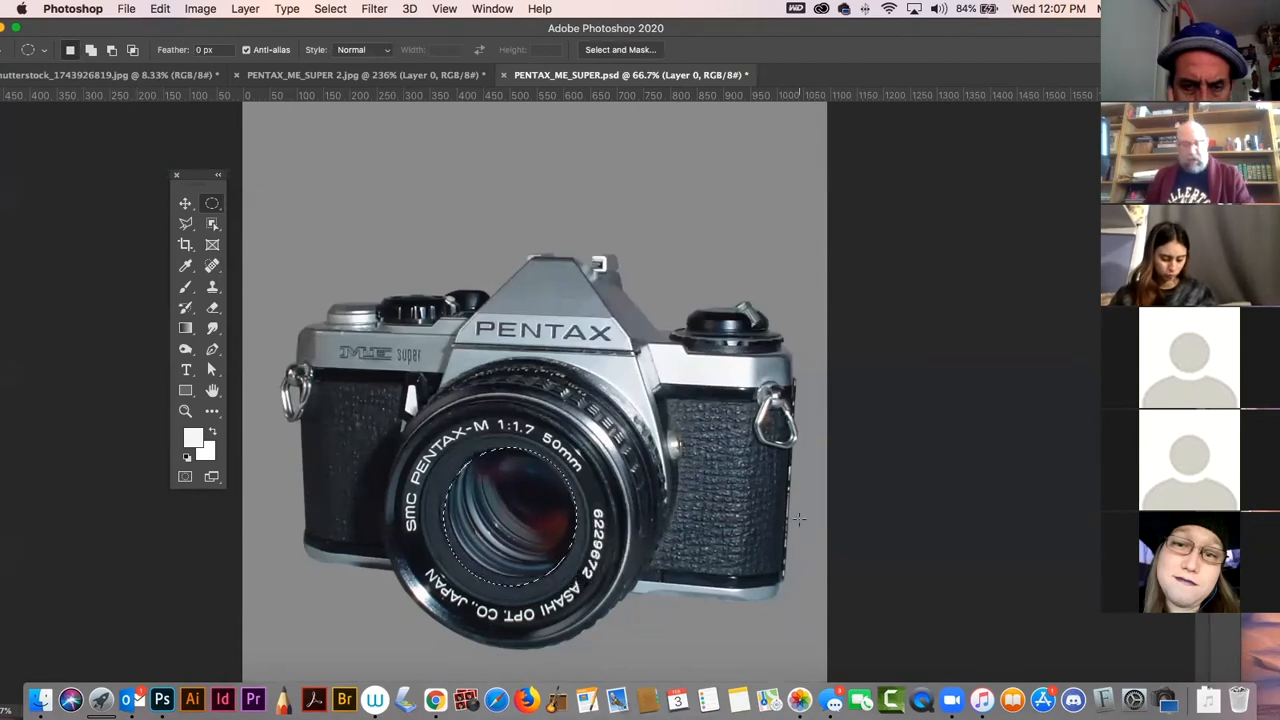
- Copy the selected lens glass onto its own layer, and hide and reshow Layer 0 to check the copy
key(super+v)
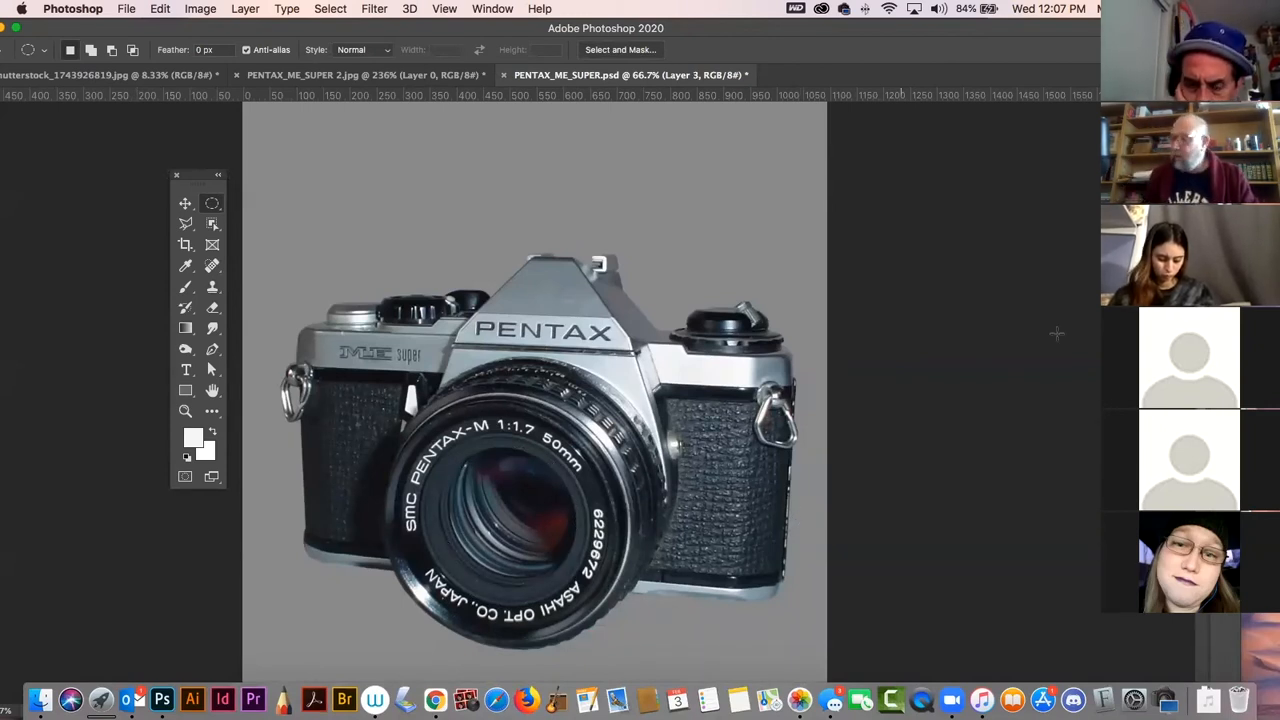
key(F7)
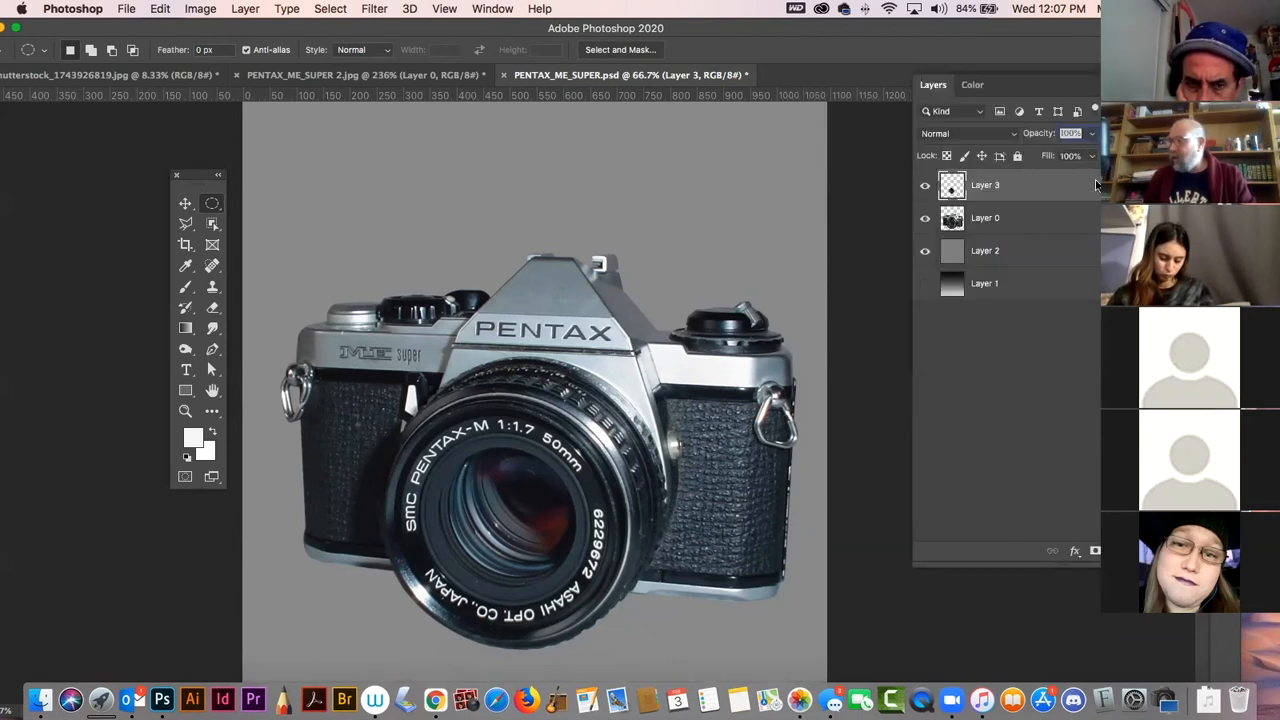
click(952, 219)
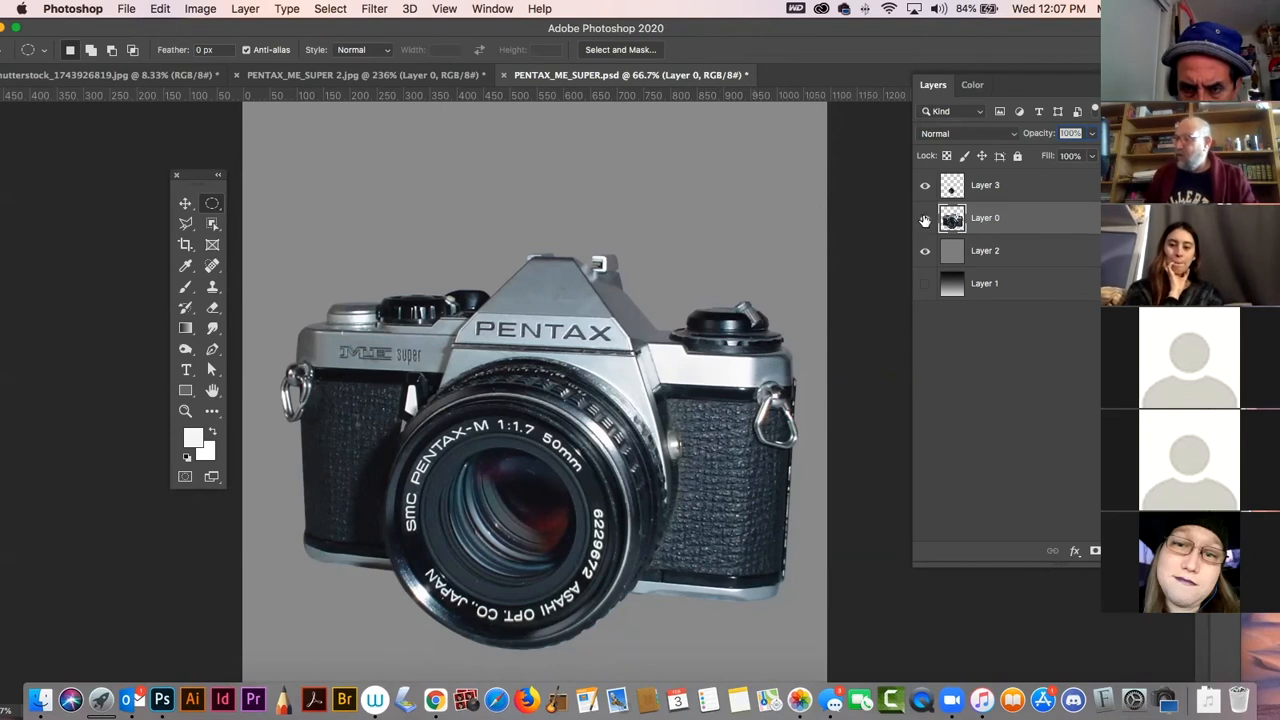
click(925, 218)
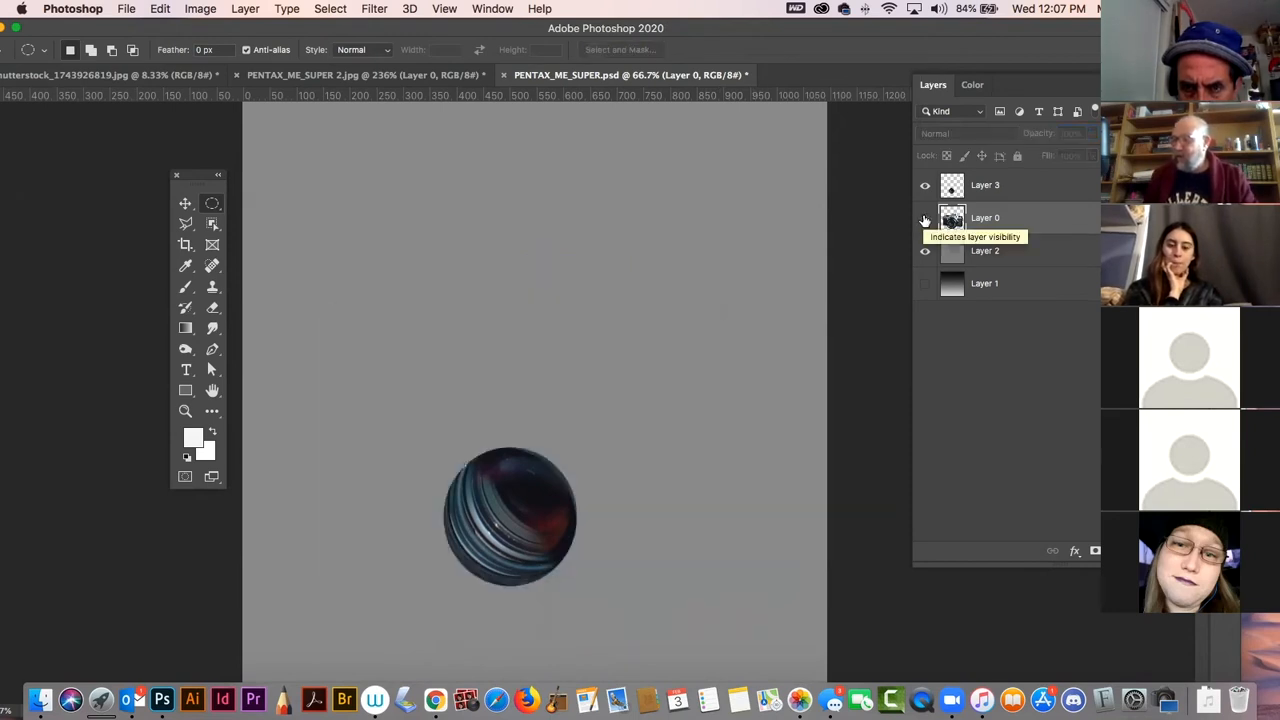
click(925, 218)
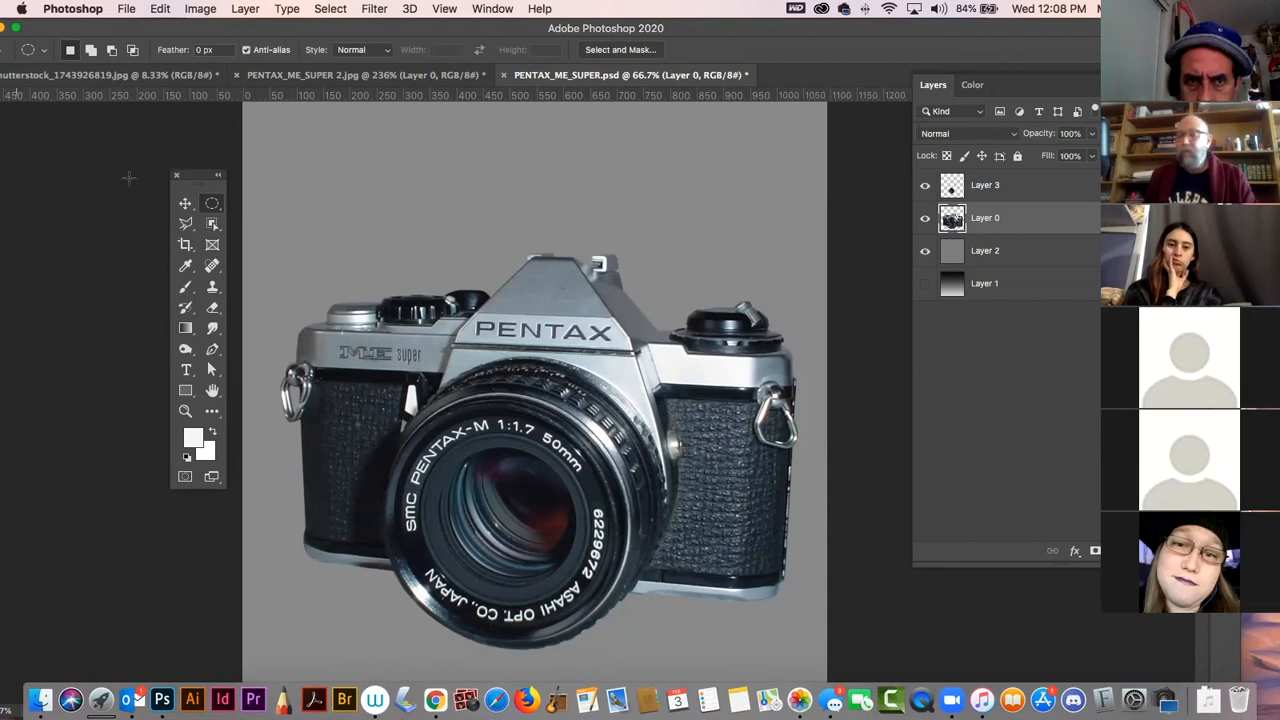
- Desaturate the camera body on Layer 0 with a Hue/Saturation adjustment at saturation -100
click(211, 10)
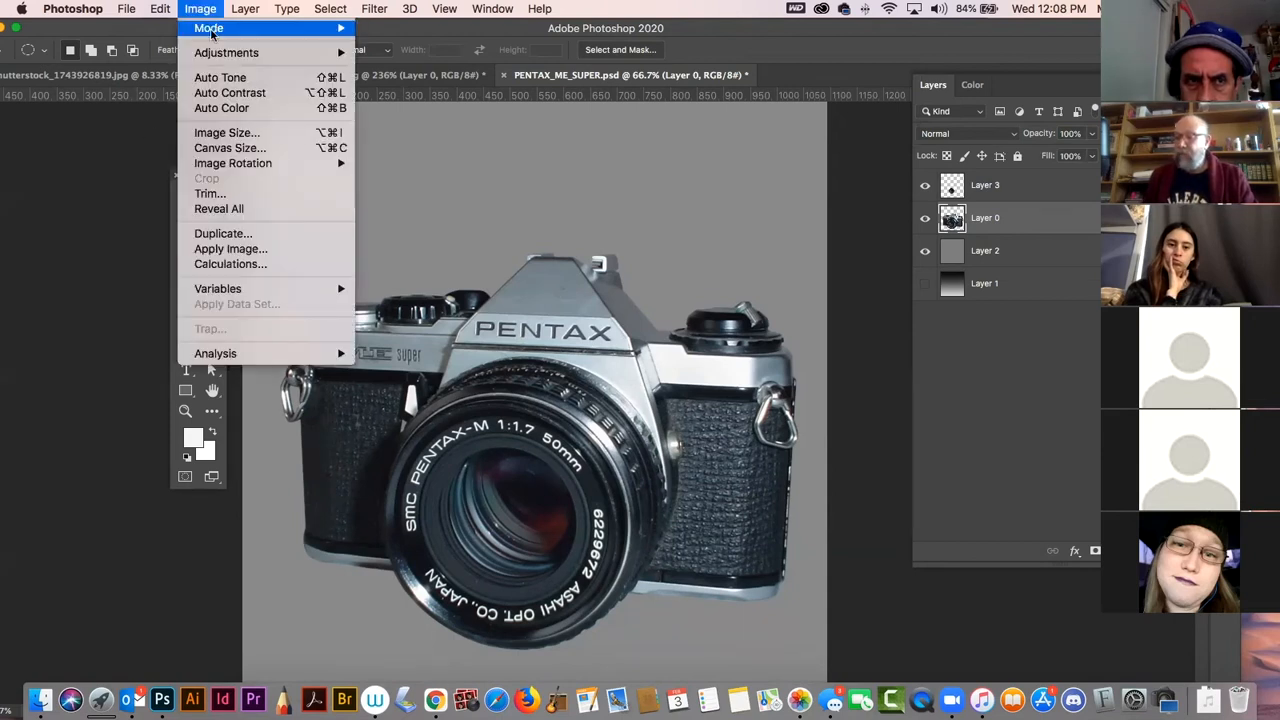
mouse_move(216, 52)
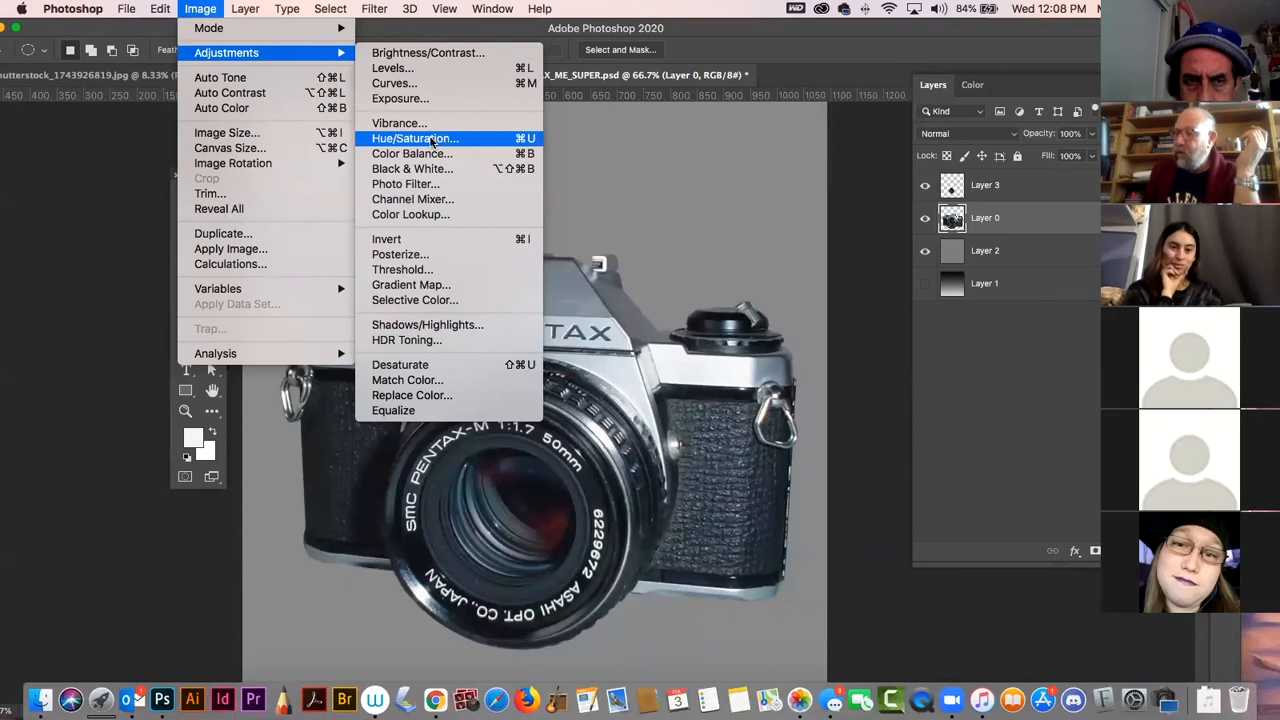
click(433, 141)
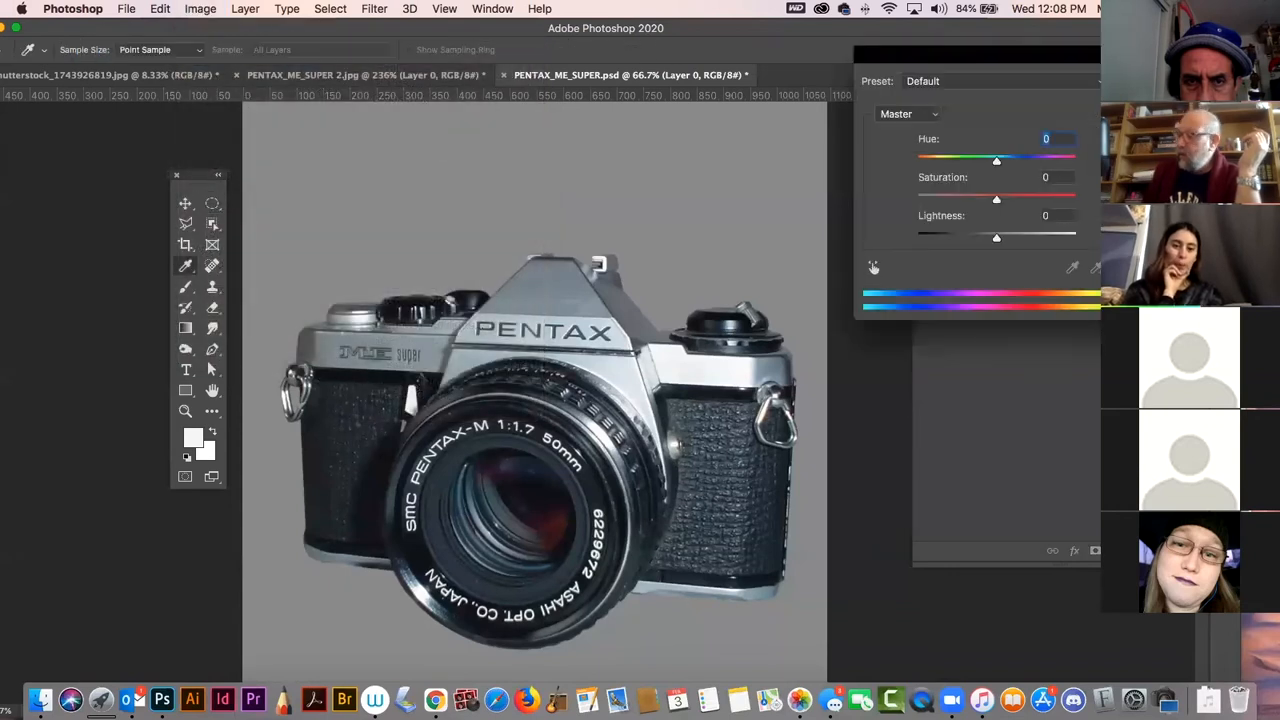
drag(938, 52, 320, 48)
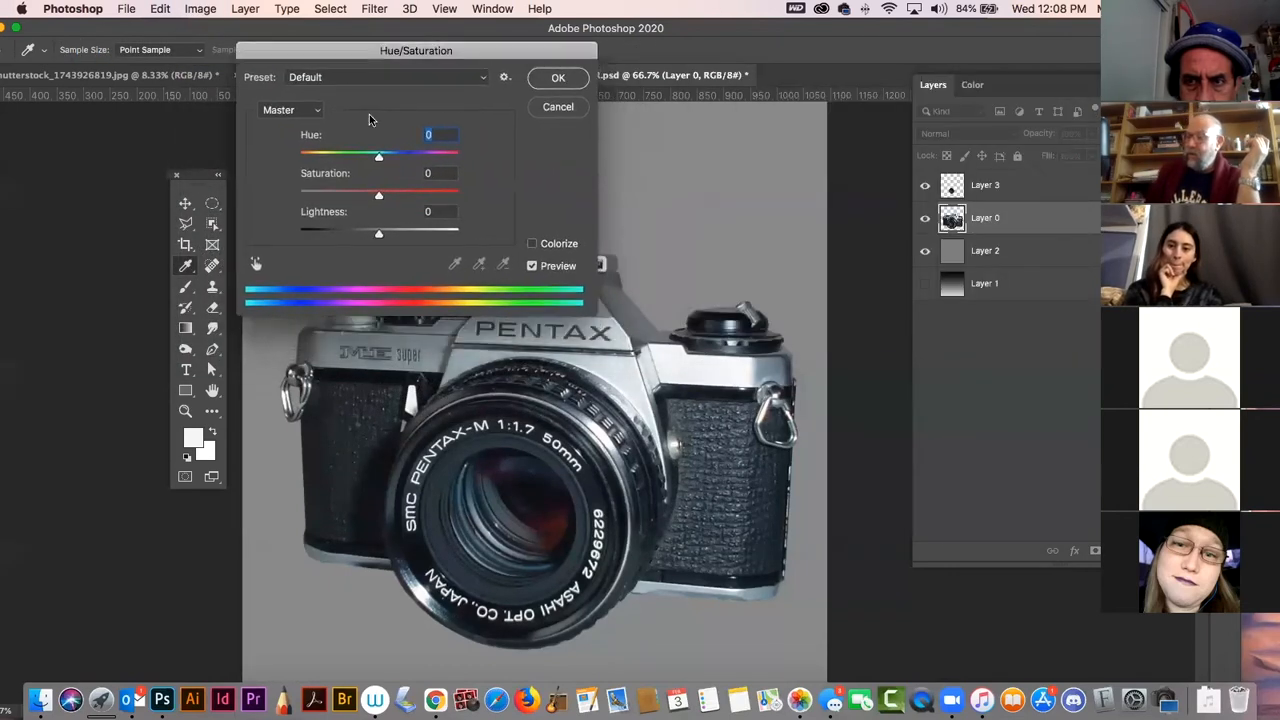
drag(378, 197, 217, 195)
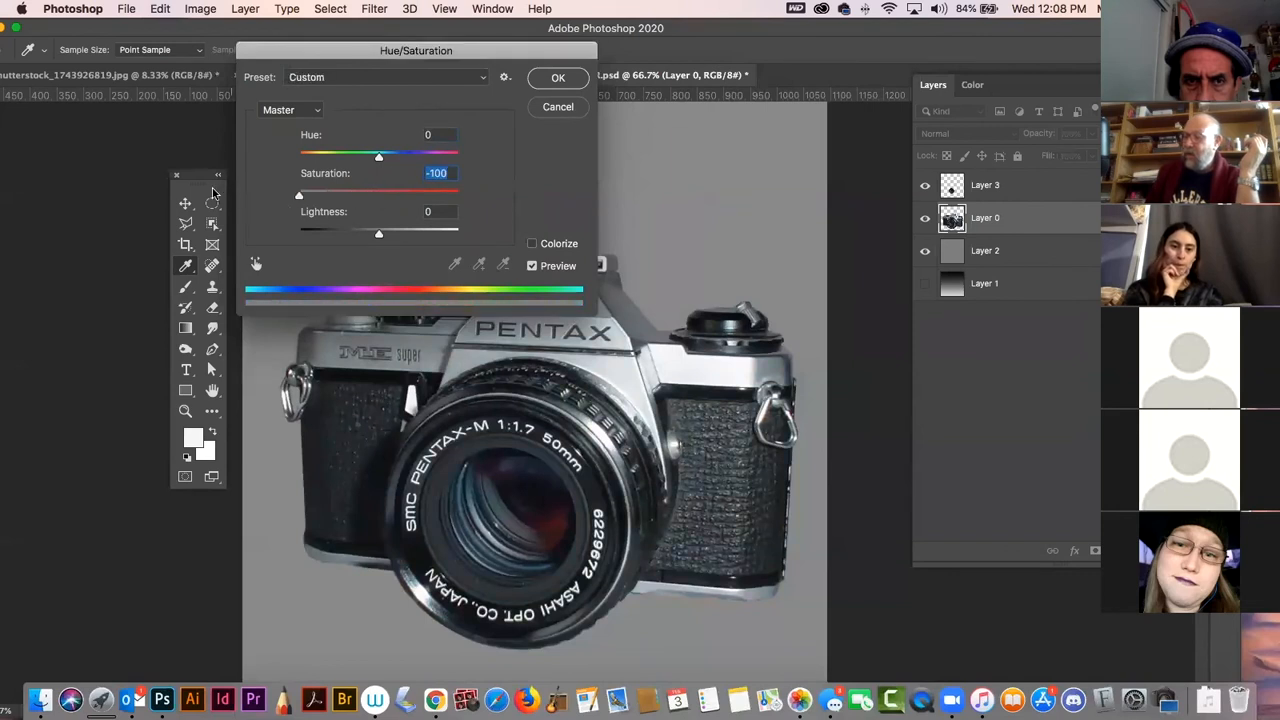
click(555, 78)
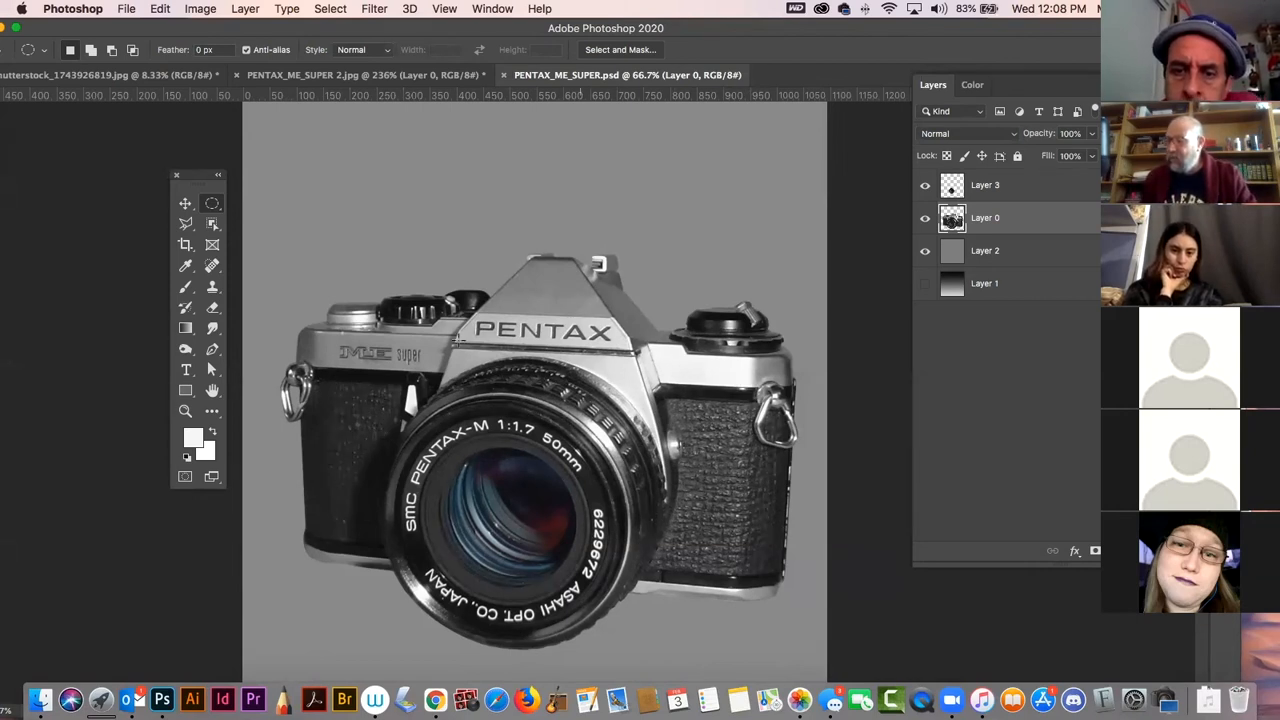
- Examine the desaturated camera's nameplate, lens barrel and textured grip beside the lens at several magnifications
click(185, 411)
drag(573, 303, 662, 383)
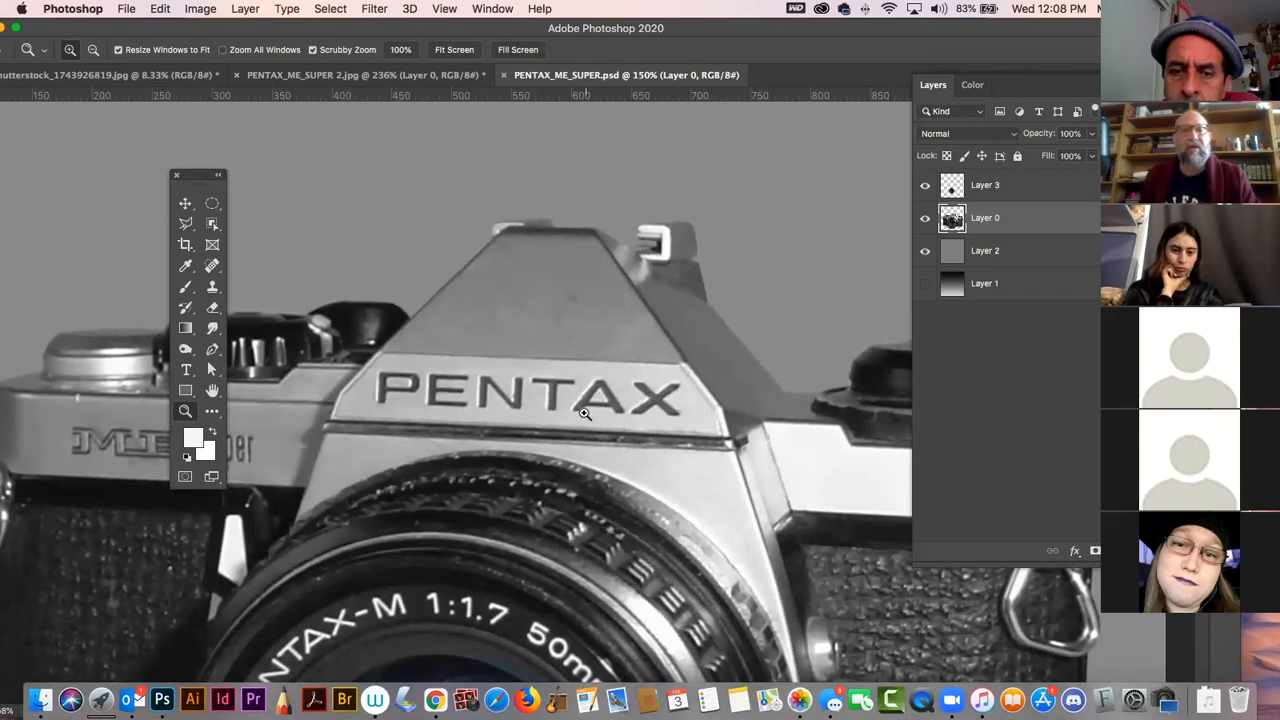
drag(583, 480, 608, 248)
key(super+r)
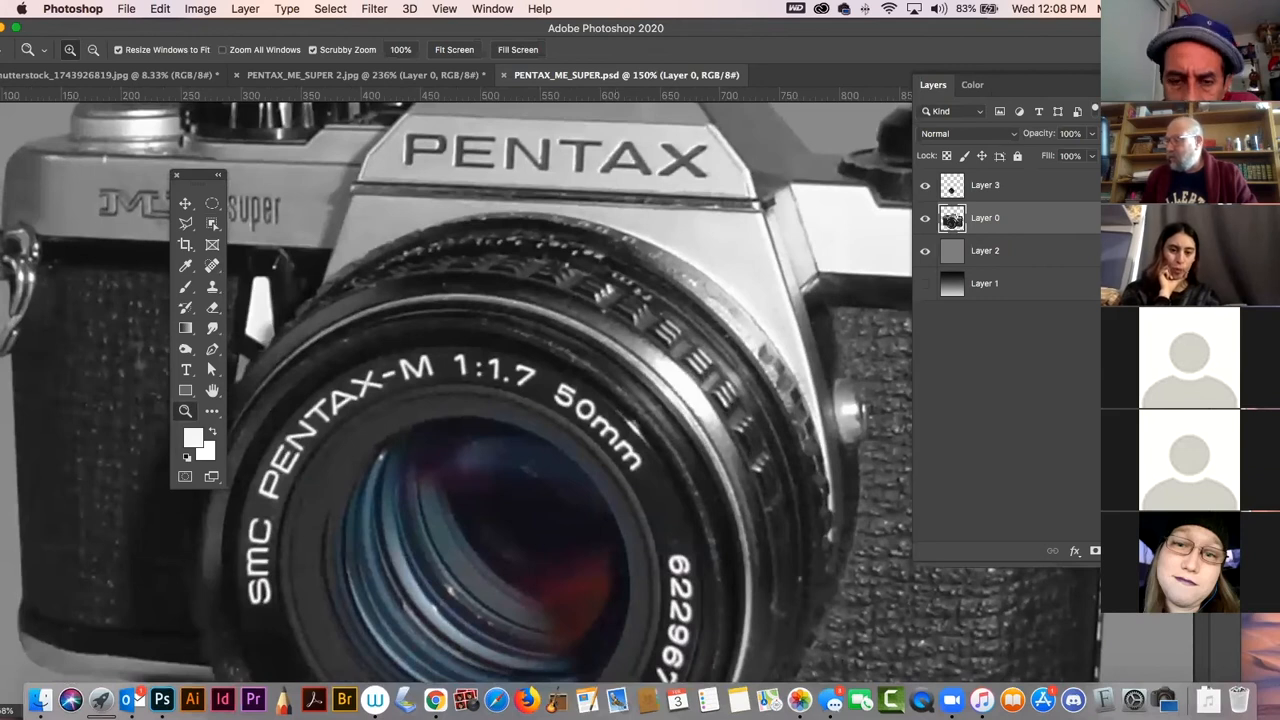
key(super+1)
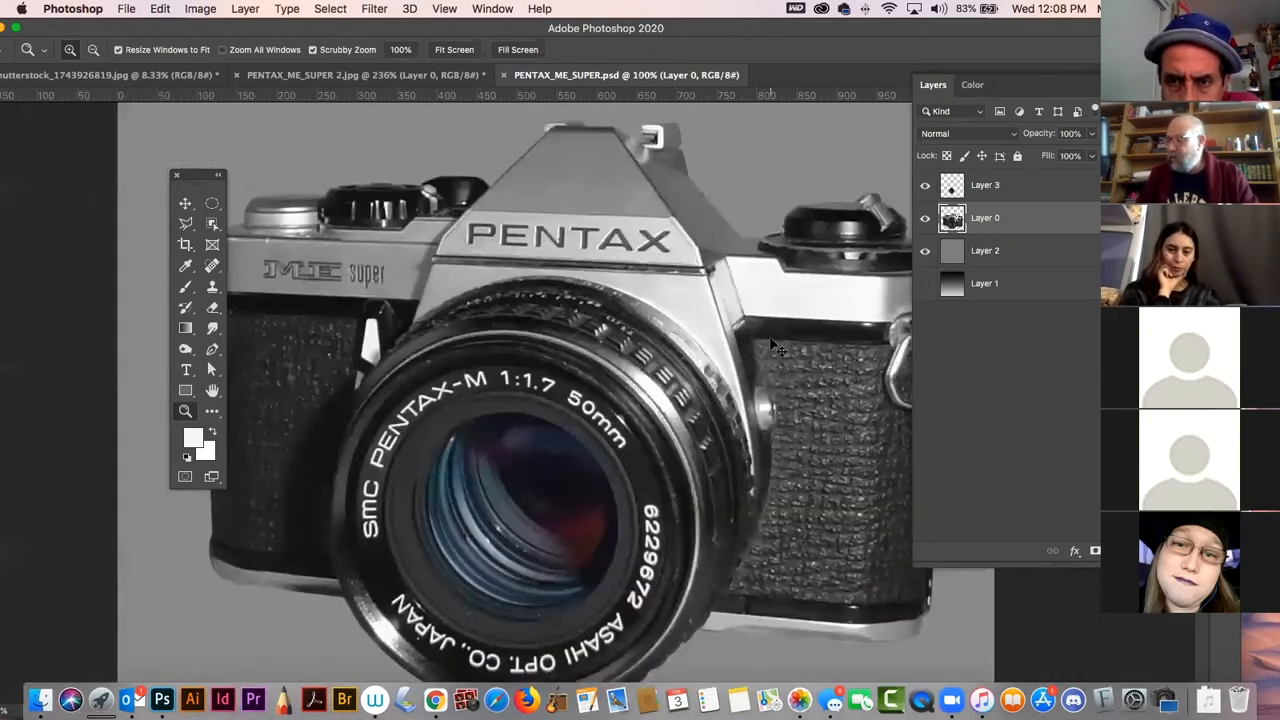
drag(207, 179, 56, 162)
drag(738, 37, 556, 37)
drag(598, 480, 680, 590)
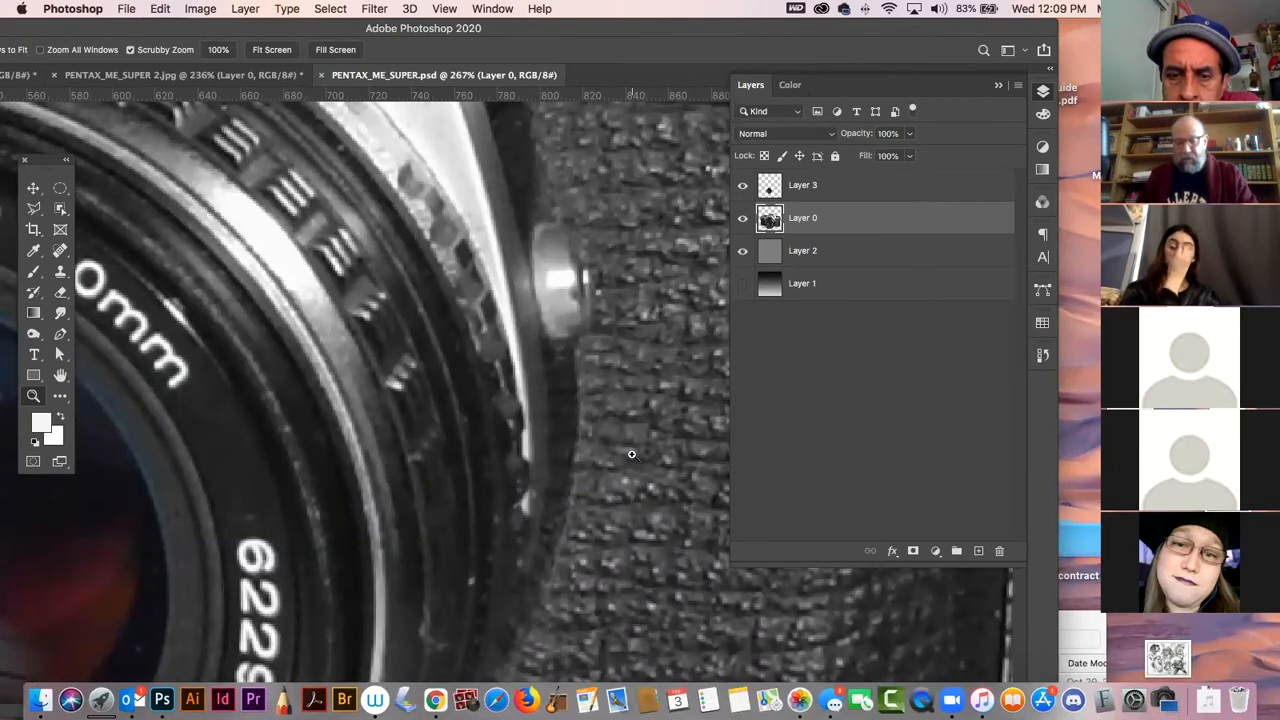
key(super+minus)
key(super+minus)
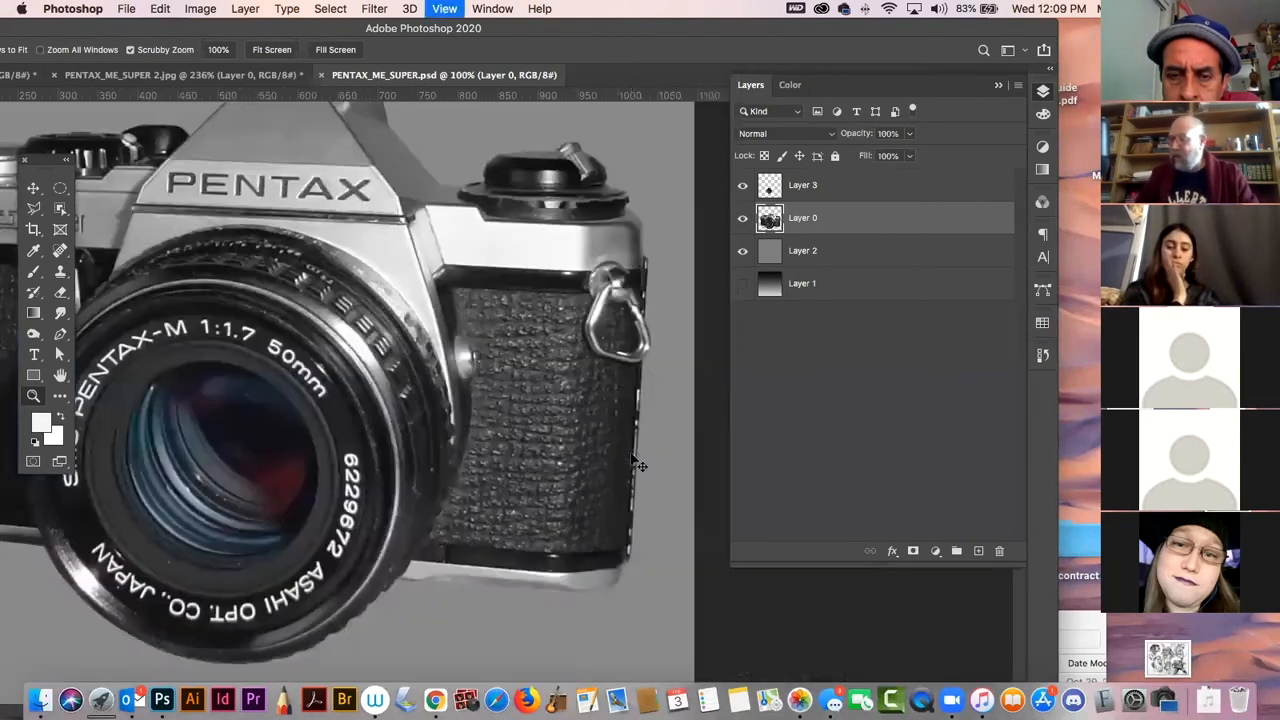
- Trace a closed Pen path around the front face of the textured grip between the lens and strap ring, and load it as a selection
click(60, 334)
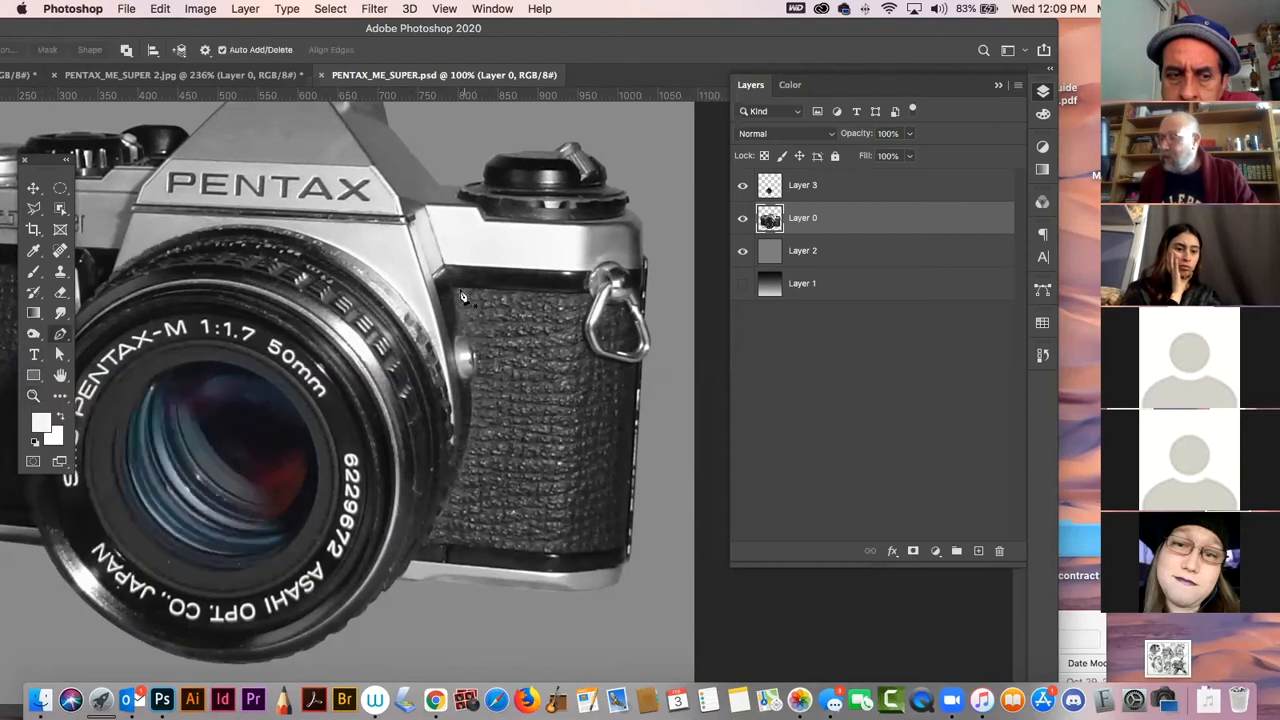
click(454, 291)
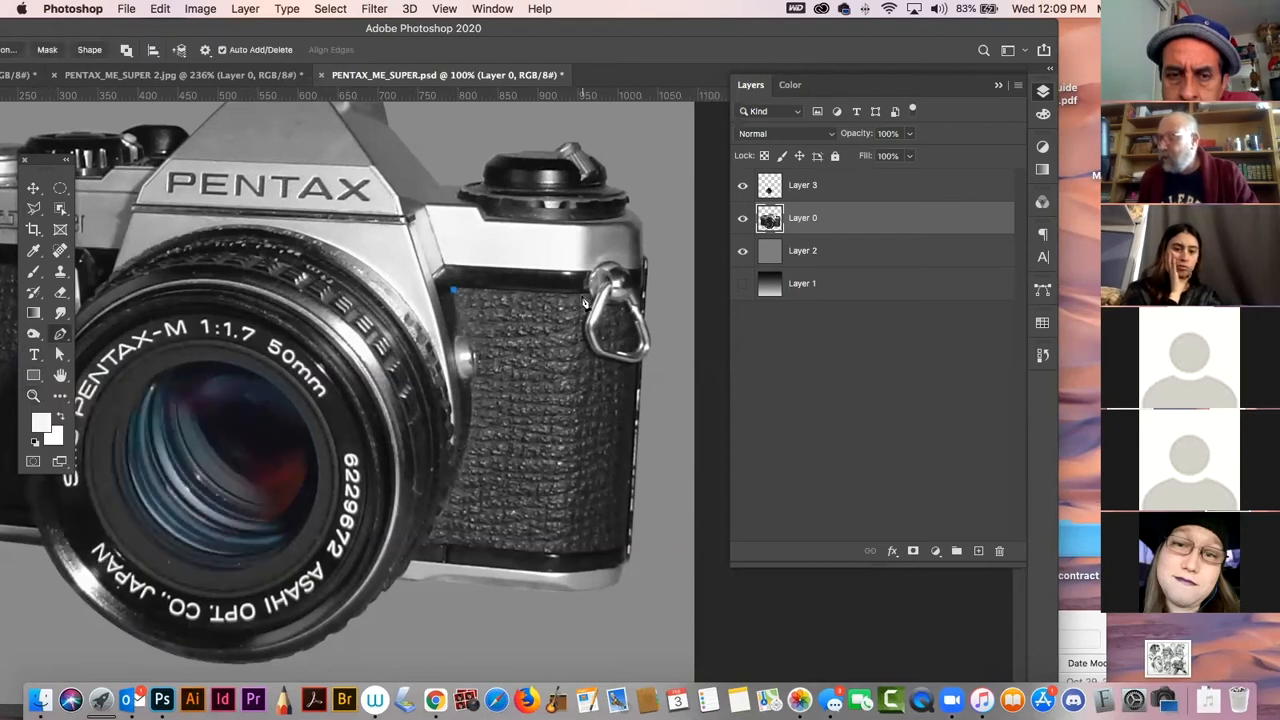
click(588, 292)
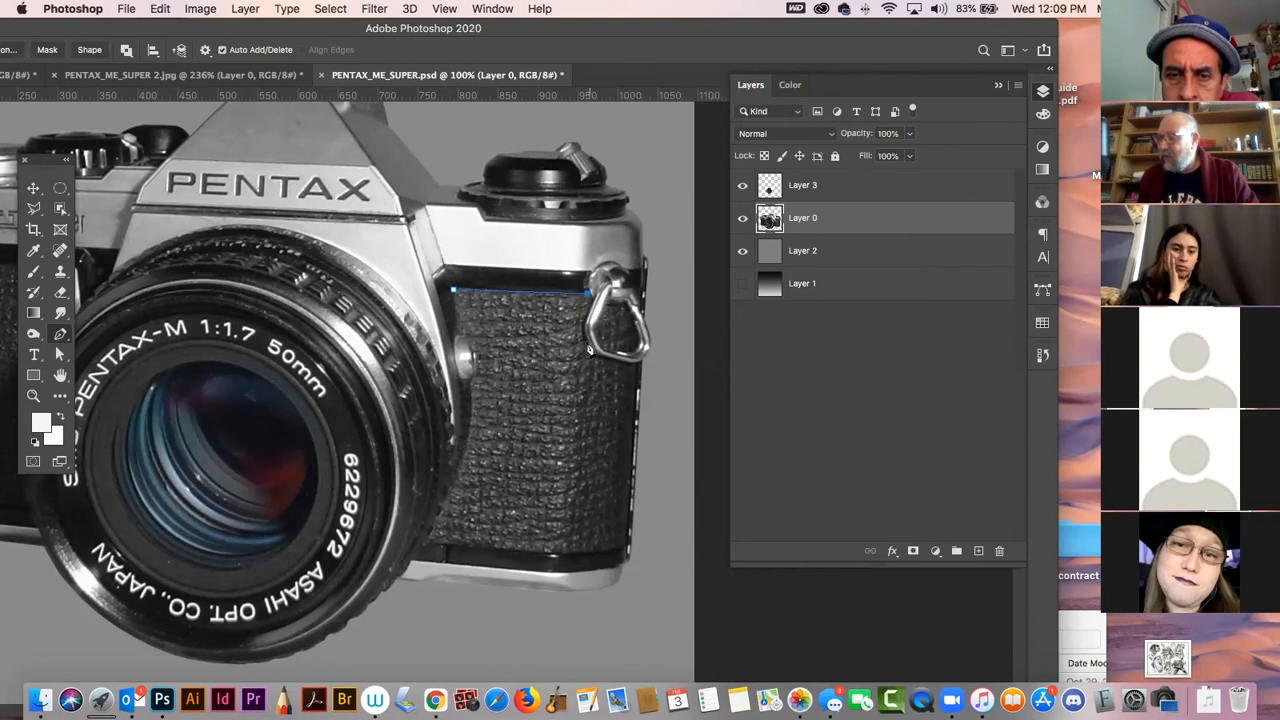
click(567, 495)
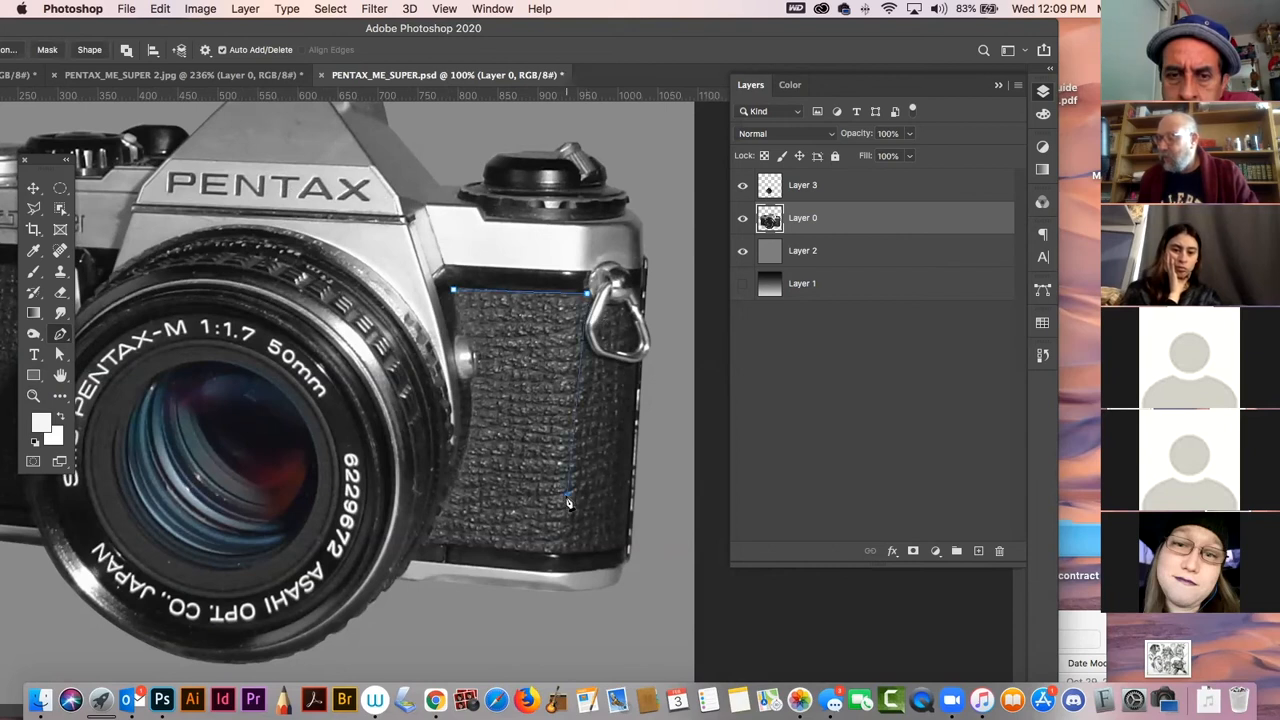
click(575, 553)
click(533, 552)
click(505, 552)
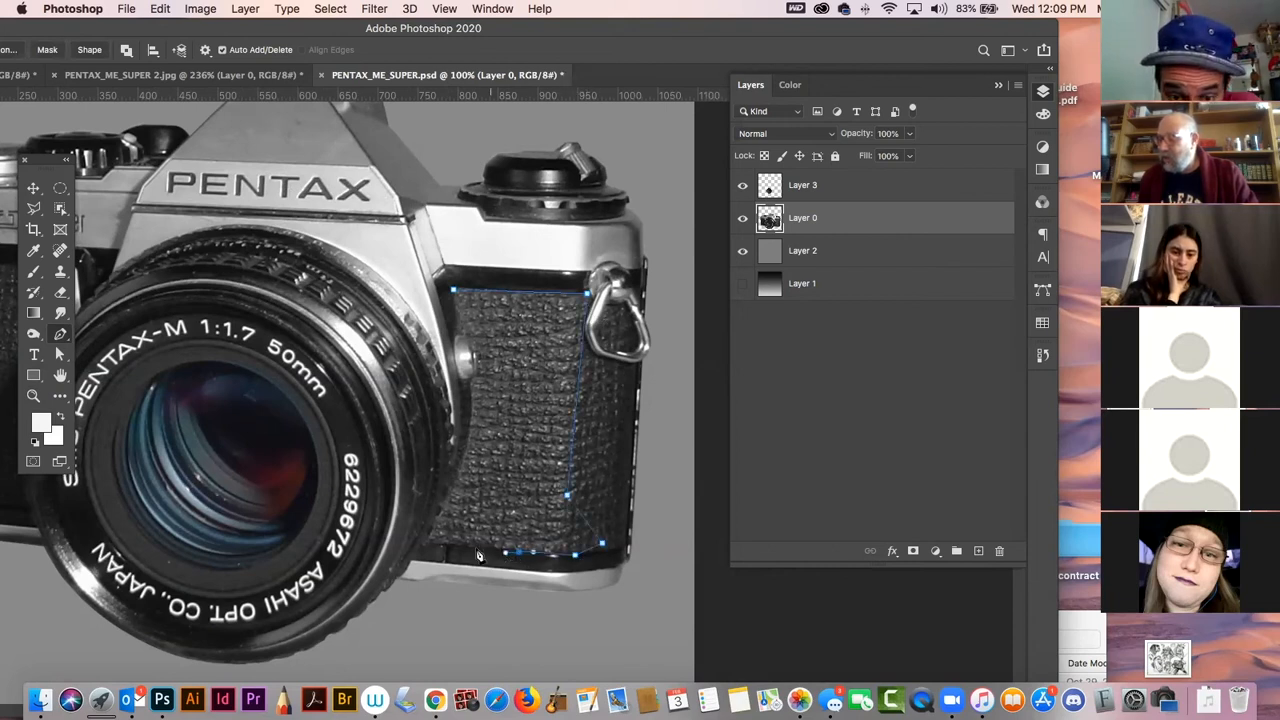
click(455, 548)
click(429, 542)
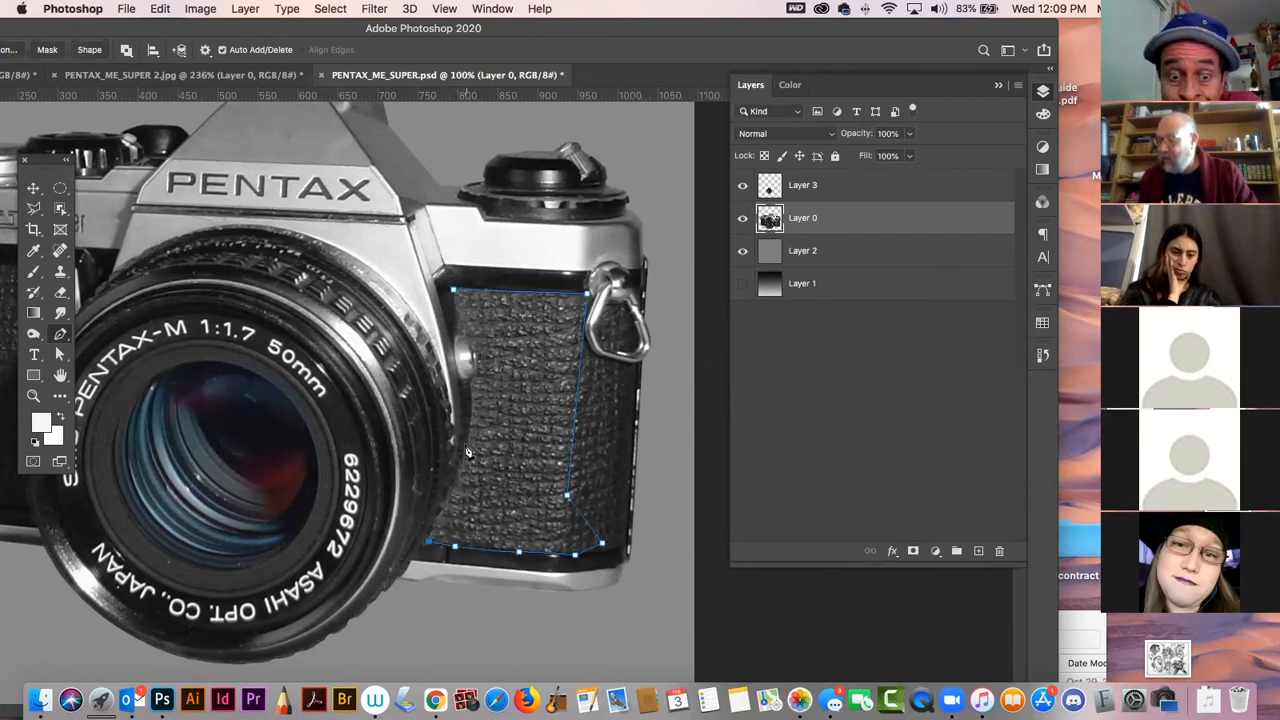
drag(475, 428, 476, 390)
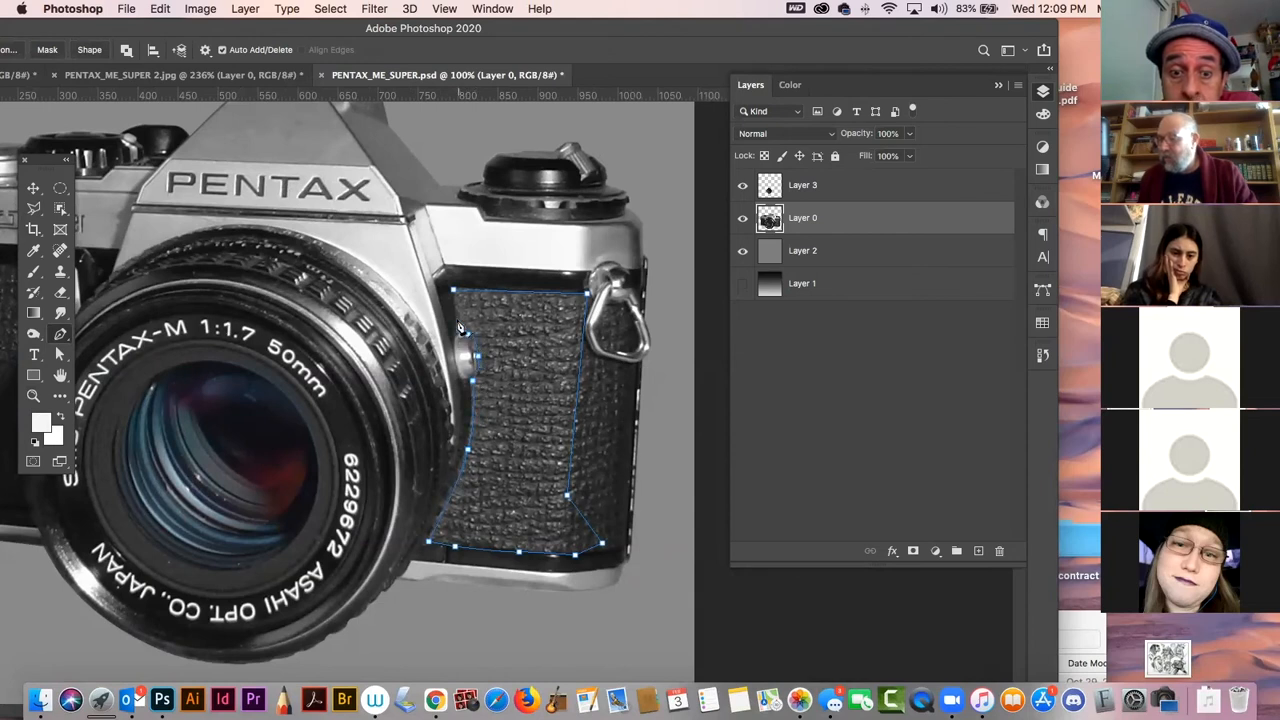
click(453, 289)
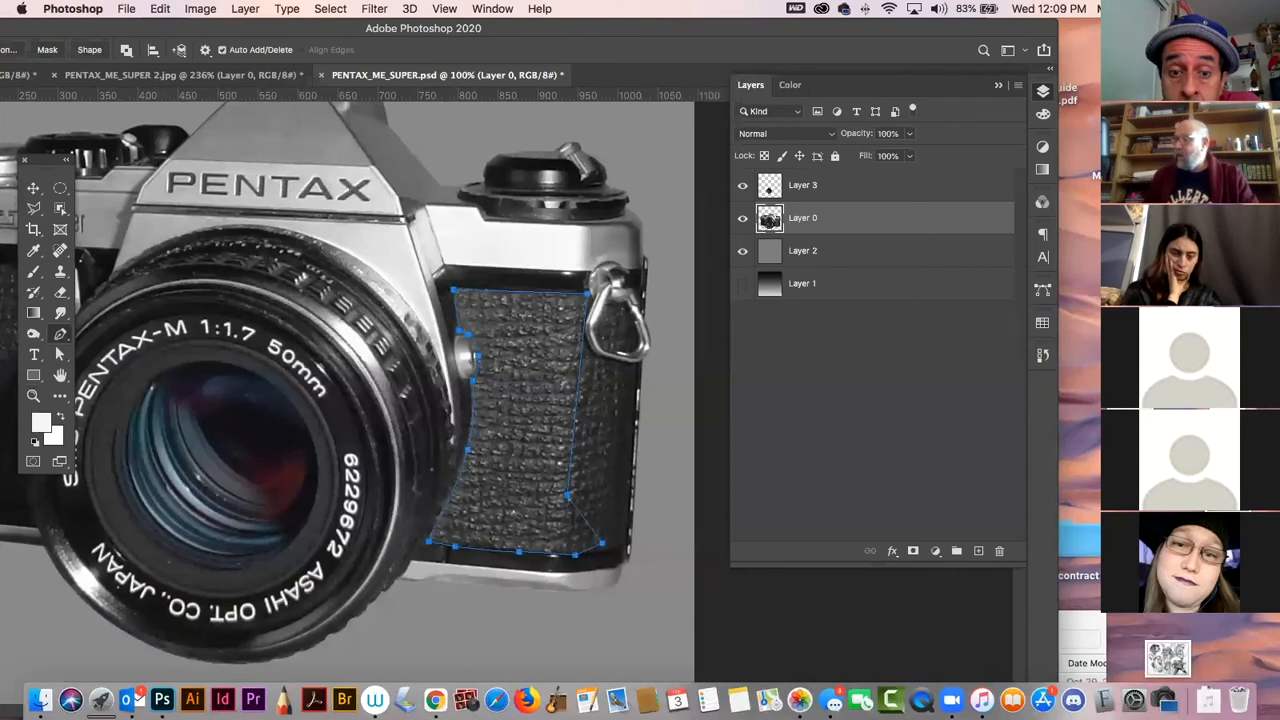
click(1042, 289)
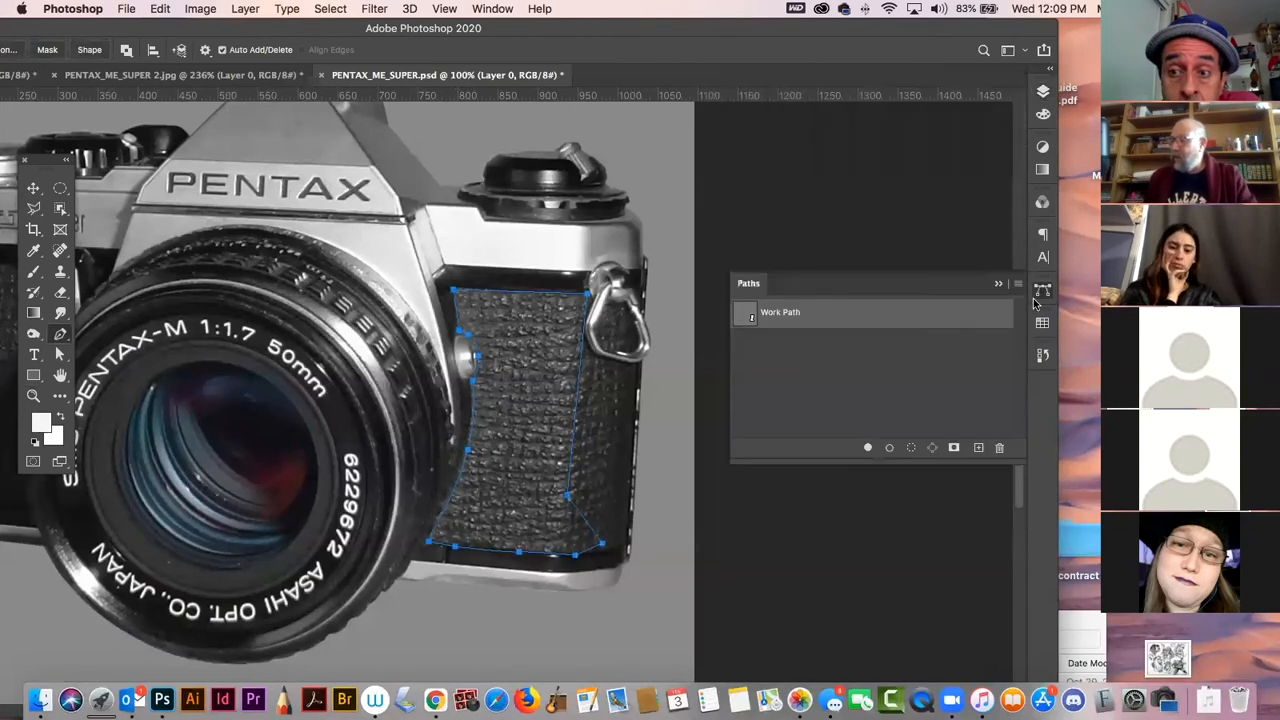
super+click(746, 316)
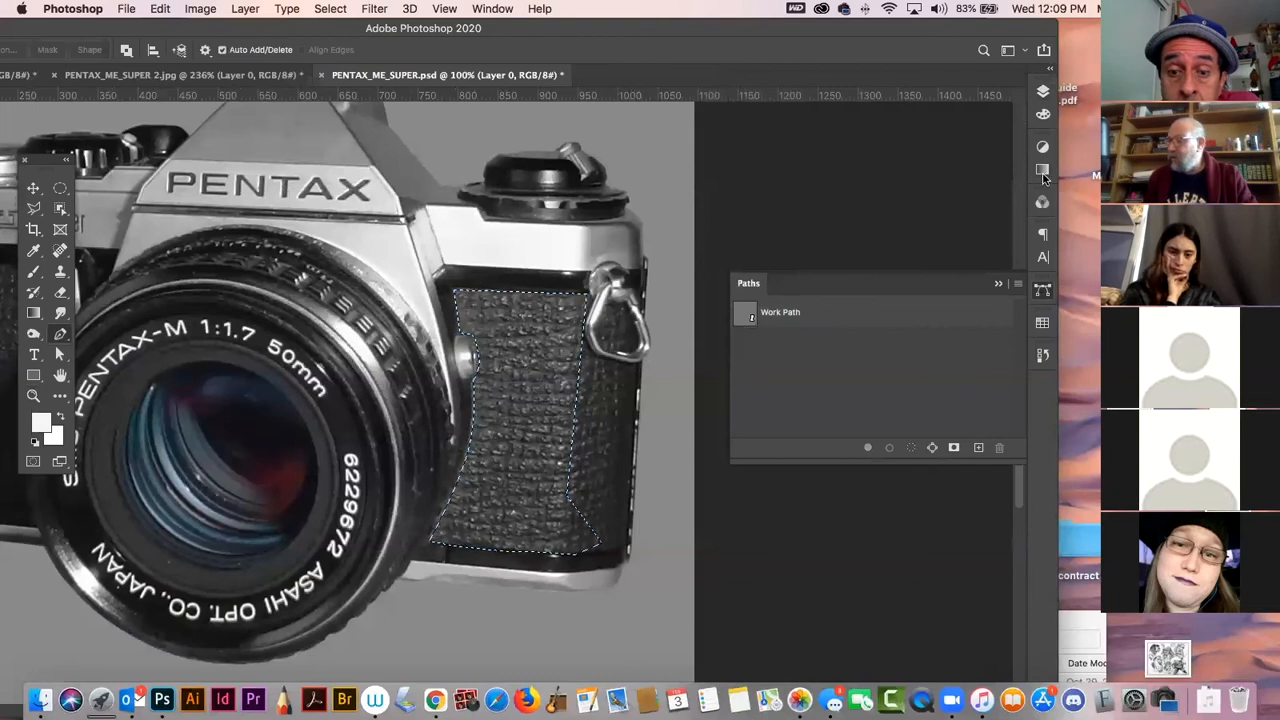
click(1042, 172)
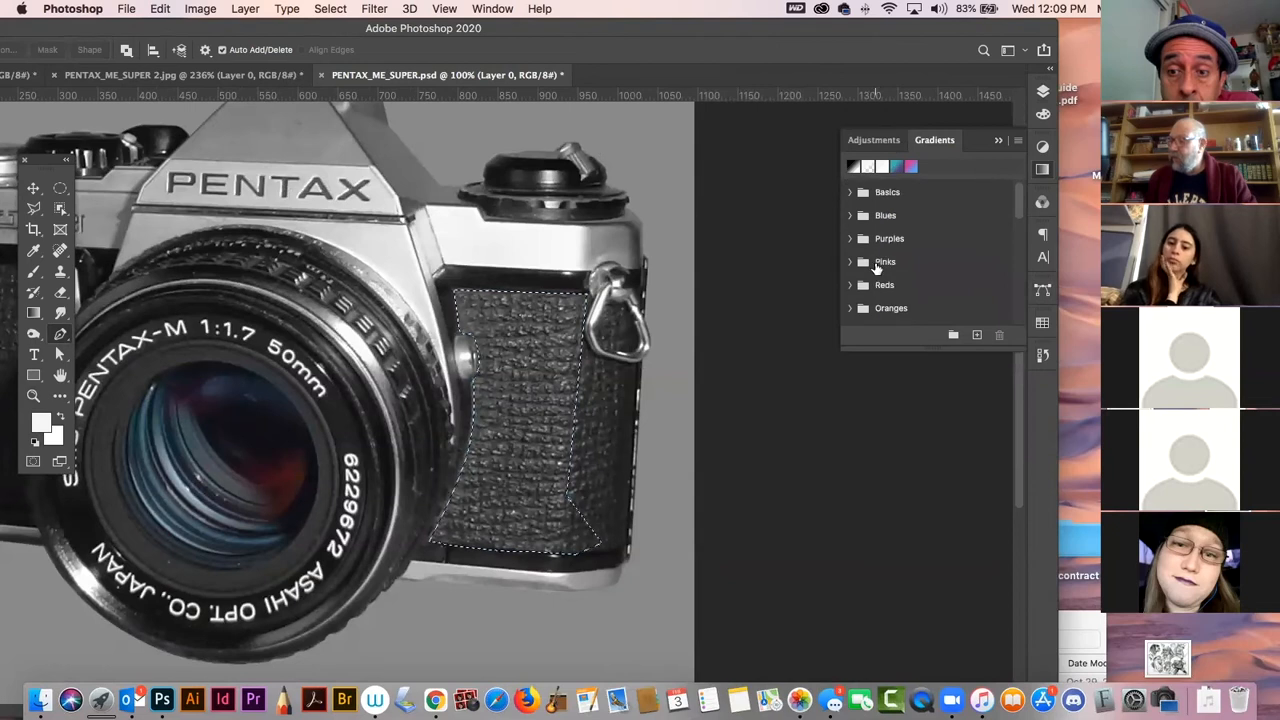
click(850, 191)
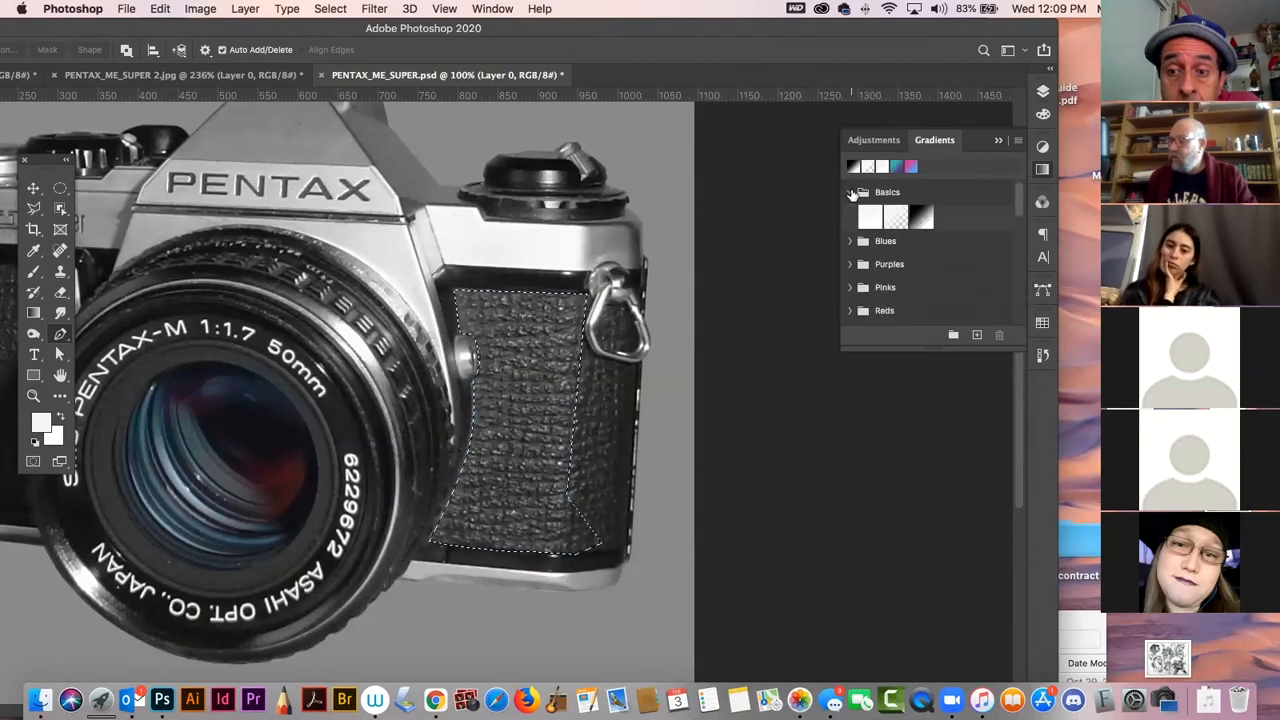
click(850, 191)
scroll(880, 250, up, 3)
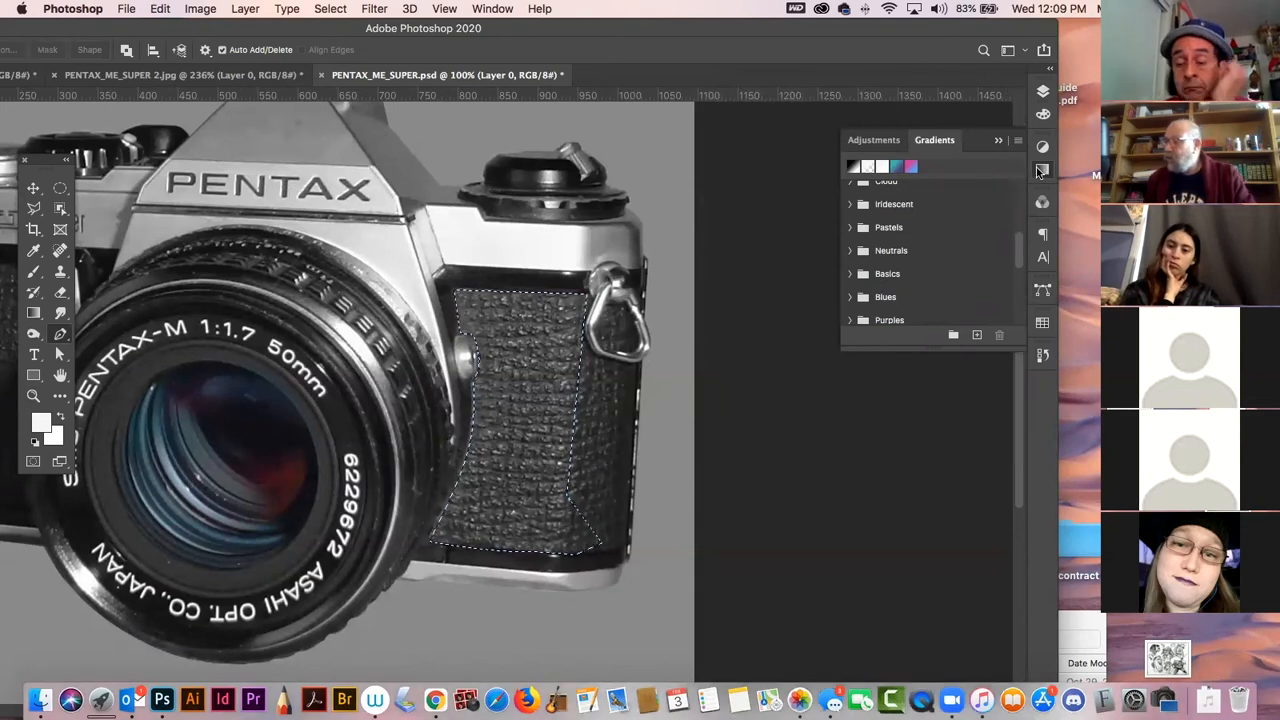
click(1040, 171)
- Set the foreground color to a medium gray from the Grayscale swatches
click(1042, 323)
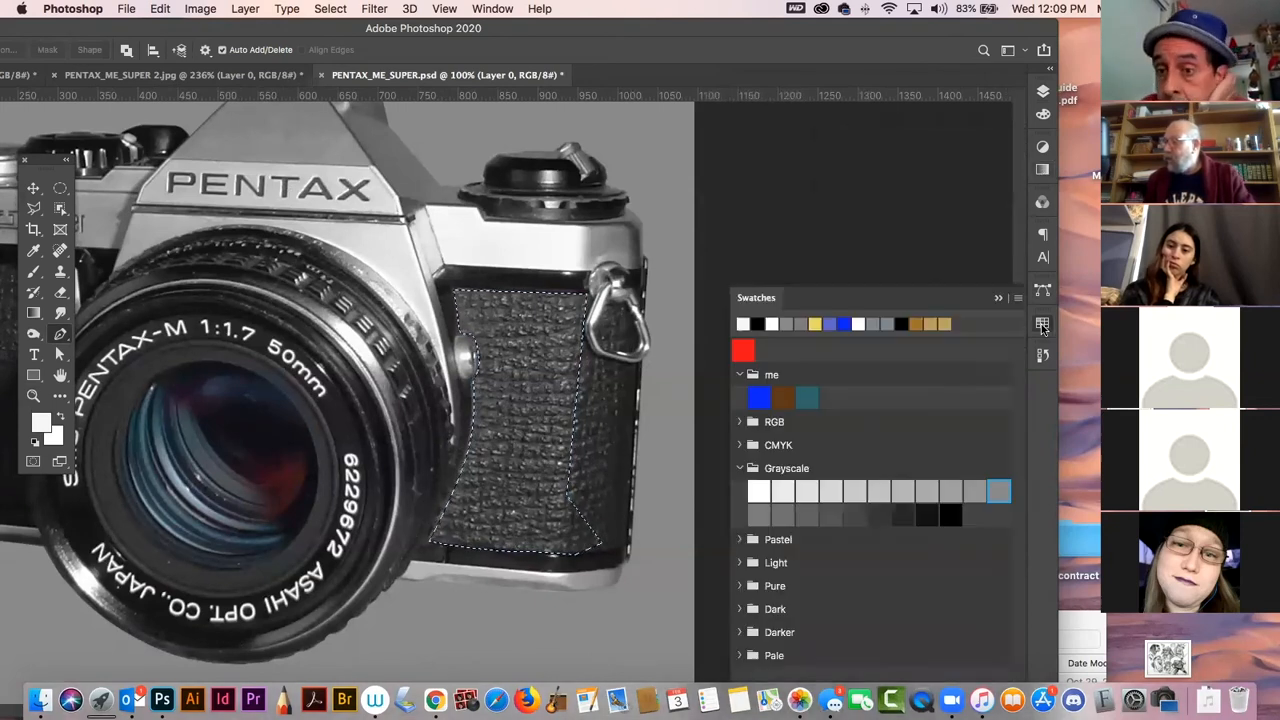
click(970, 488)
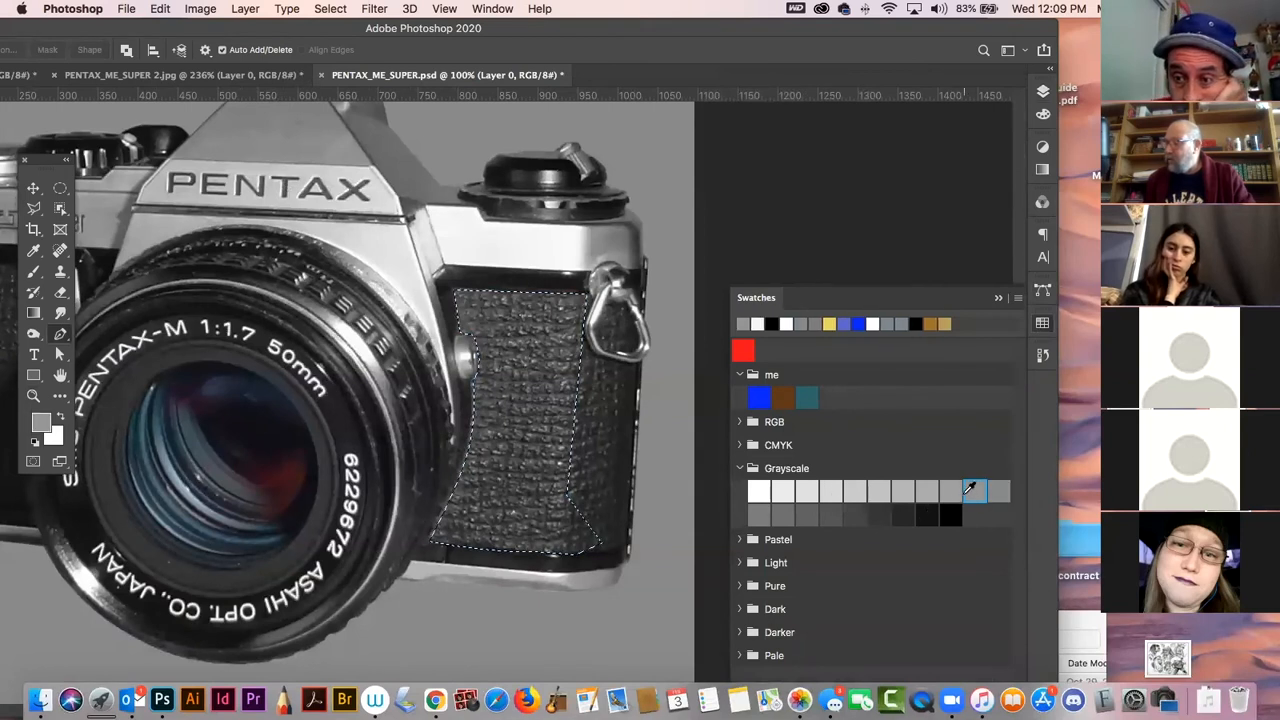
click(951, 490)
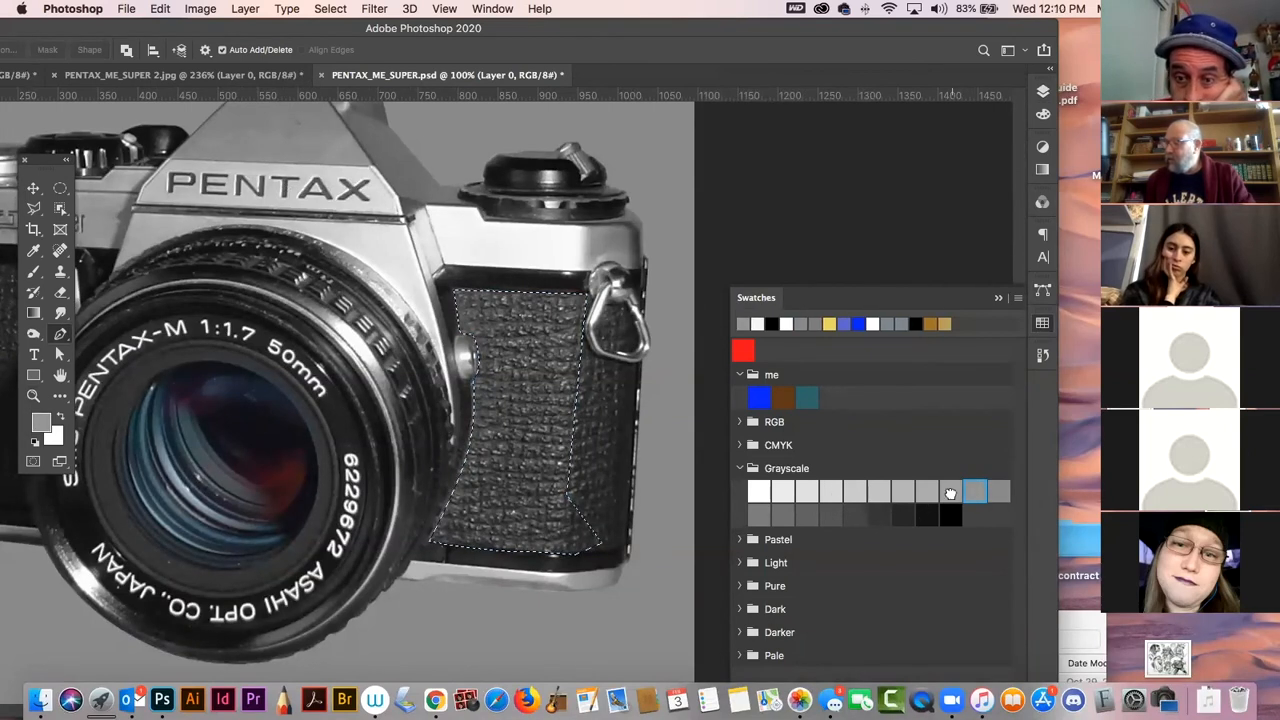
click(1042, 323)
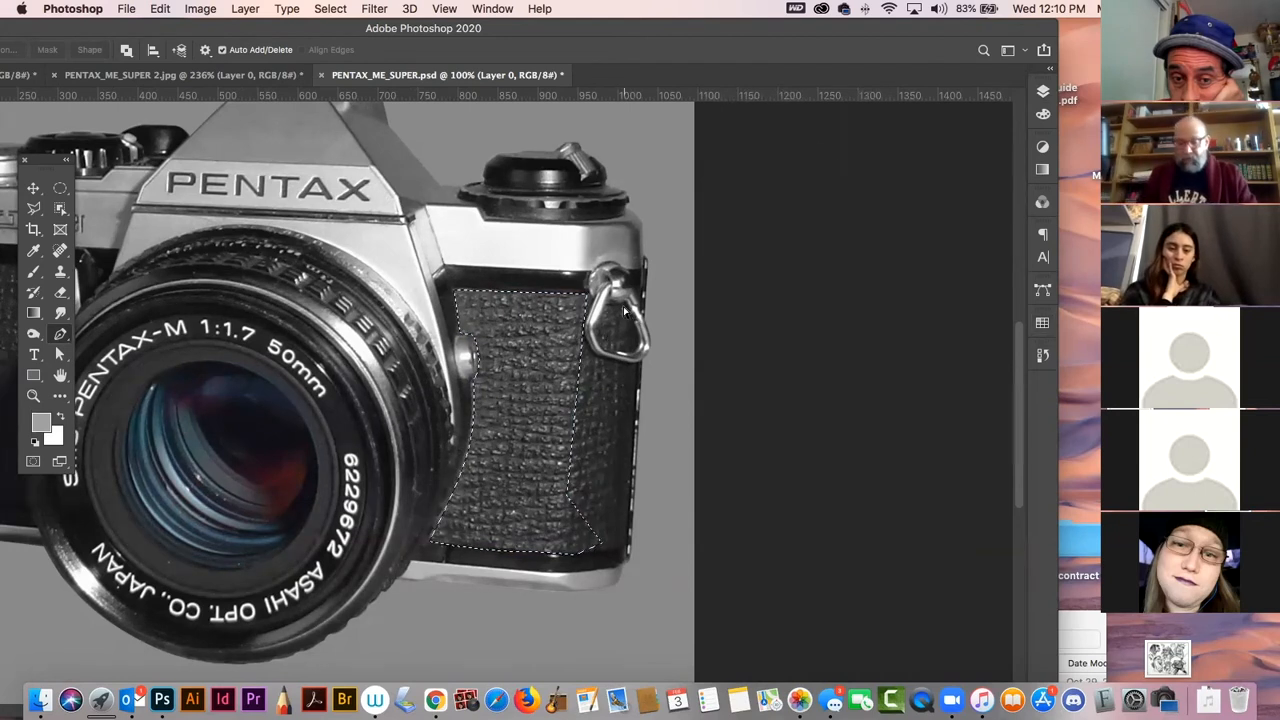
- Undo loading the grip selection and delete the work path
key(super+minus)
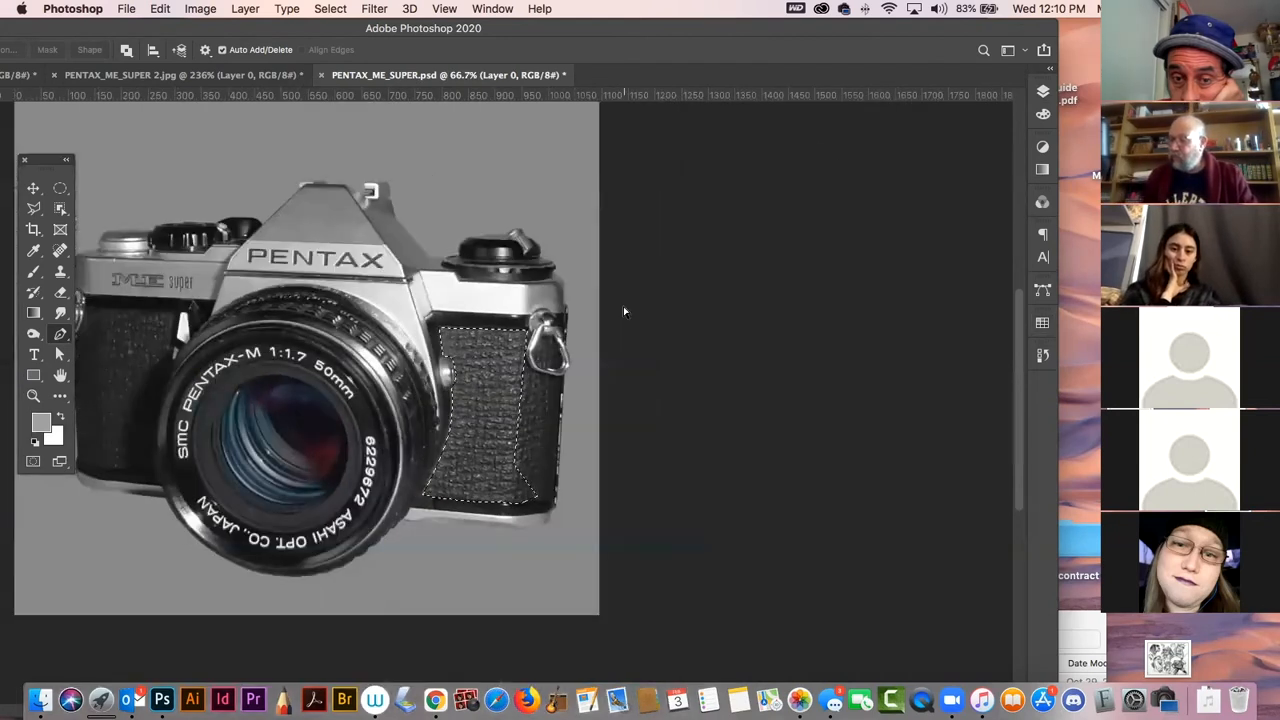
key(super+z)
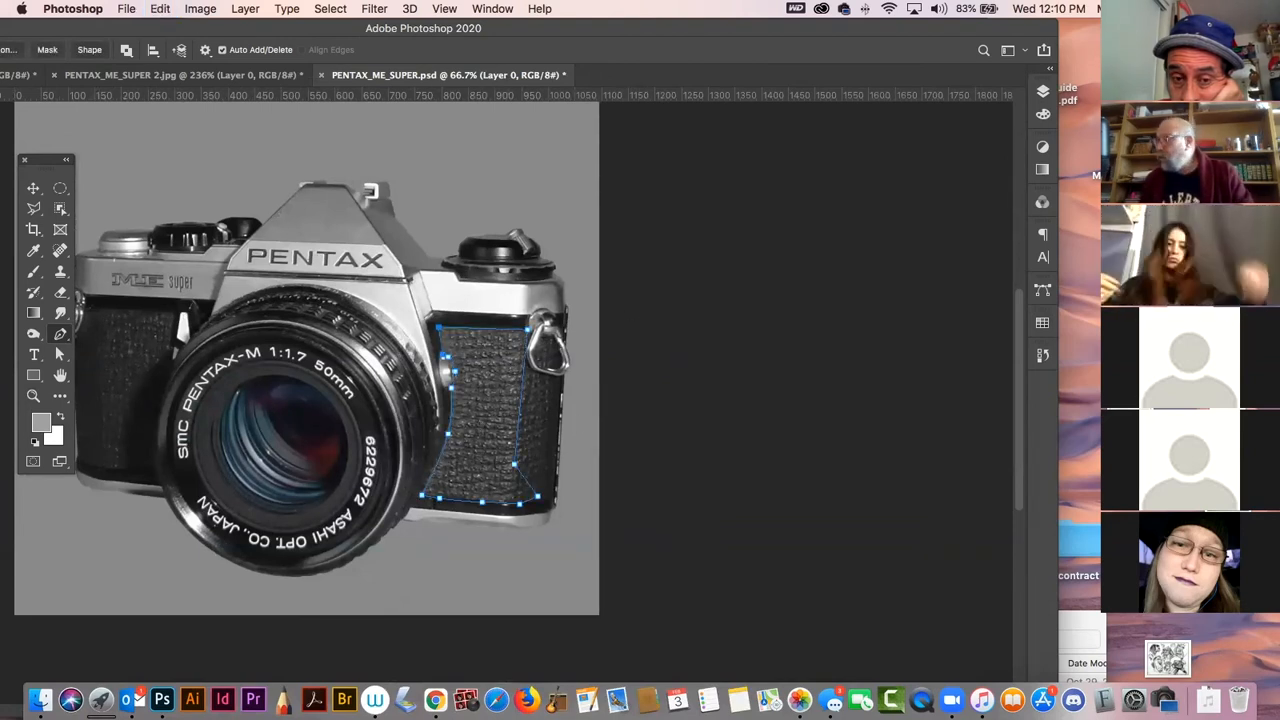
click(1042, 289)
drag(957, 326, 1000, 447)
- Trace a closed Pen path around the whole textured grip beside the lens, following the round button and the outer curve of the strap ring
click(33, 395)
drag(626, 462, 610, 460)
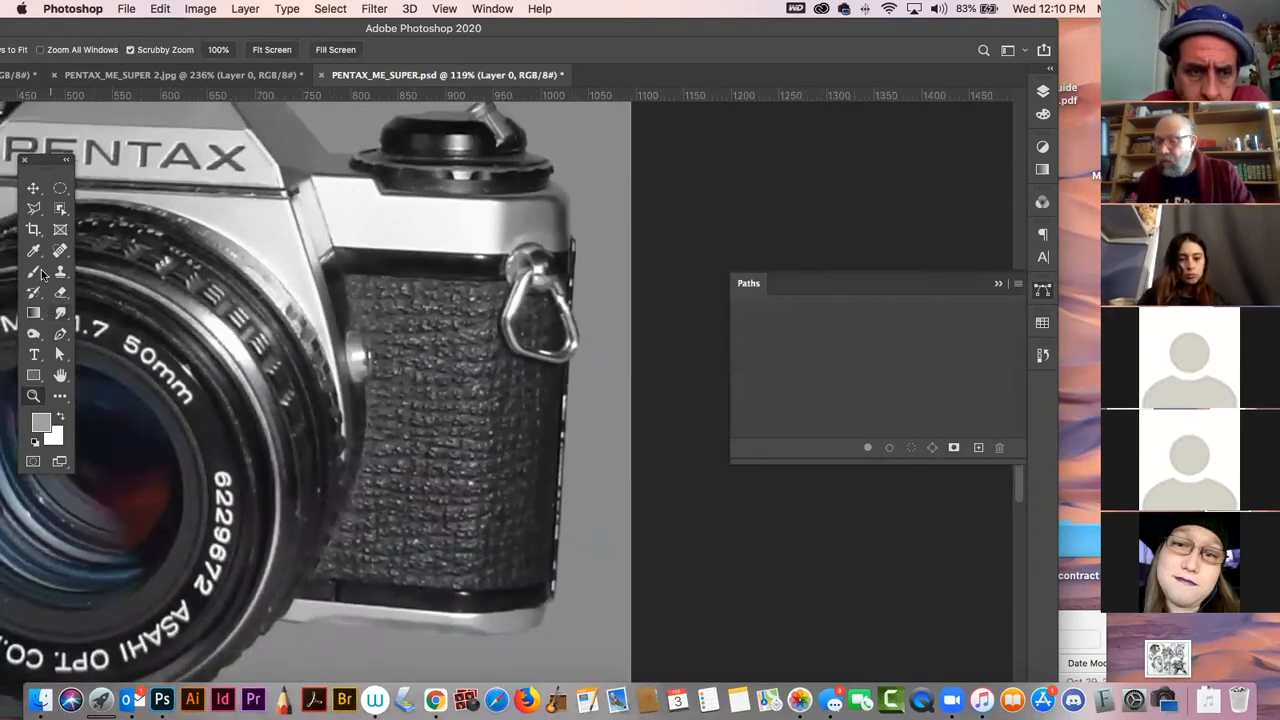
click(60, 334)
click(343, 278)
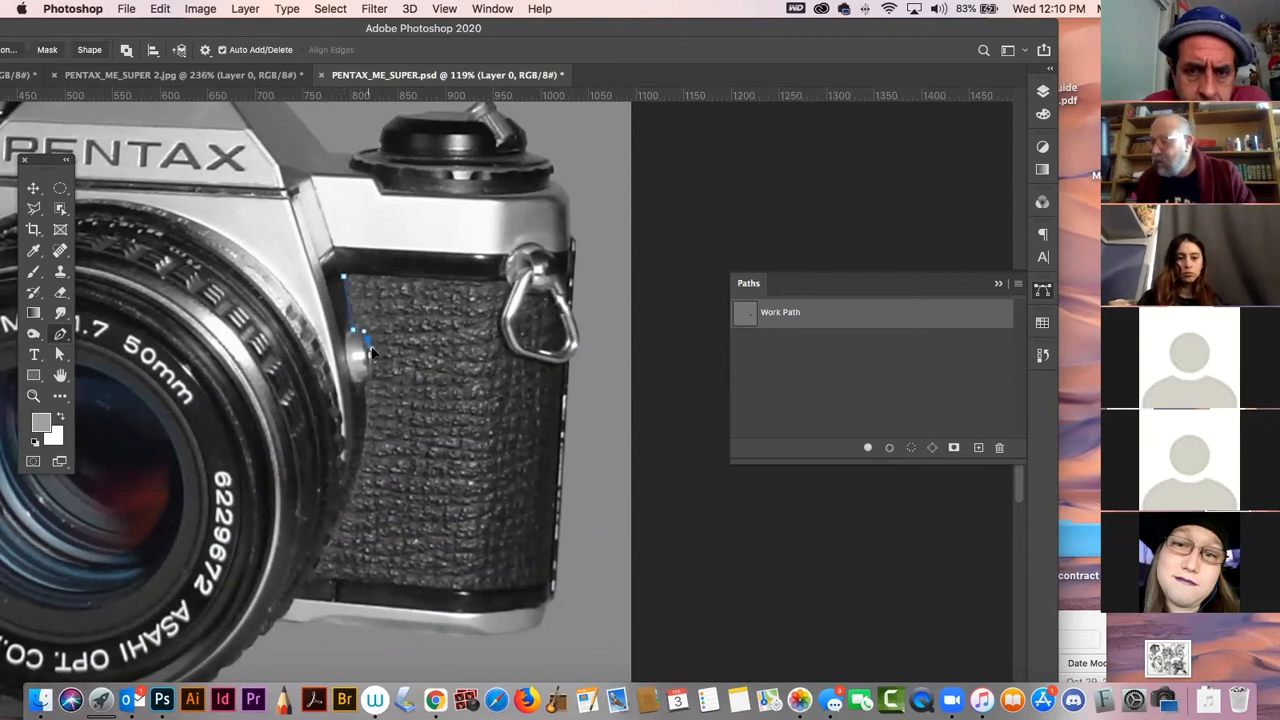
click(369, 384)
click(364, 465)
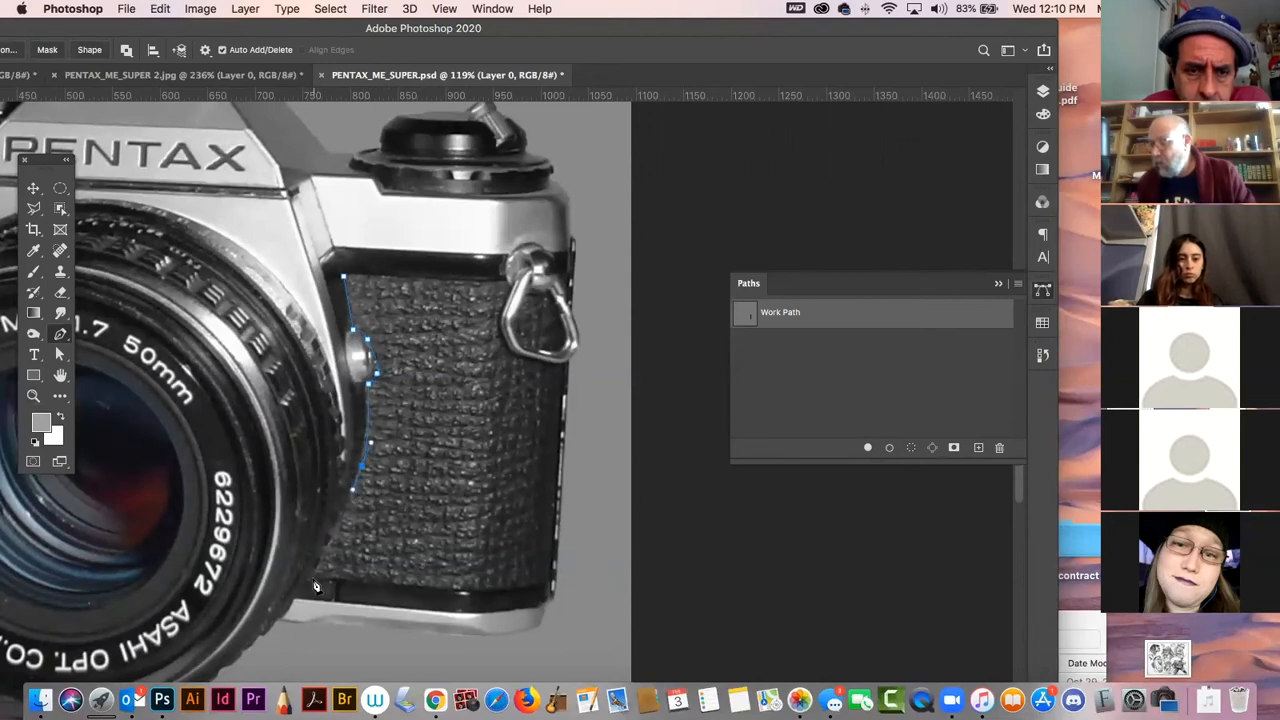
drag(470, 593, 482, 592)
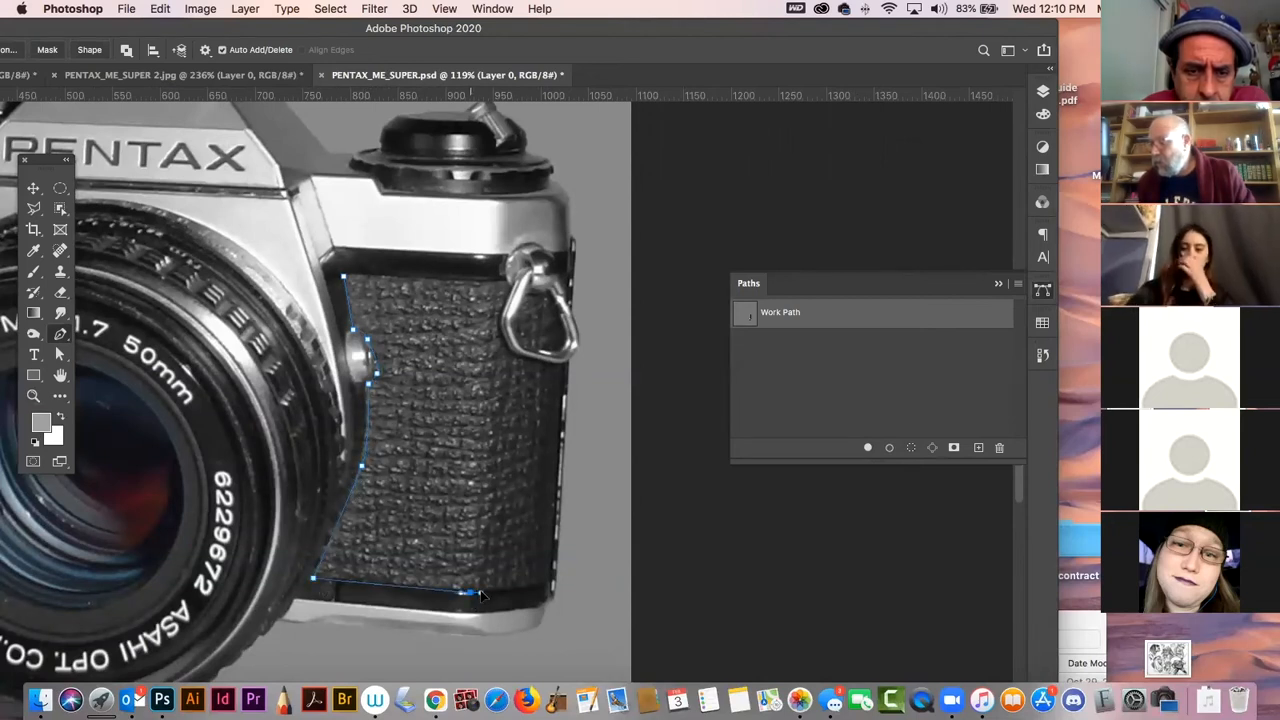
click(551, 590)
click(565, 365)
drag(508, 352, 503, 315)
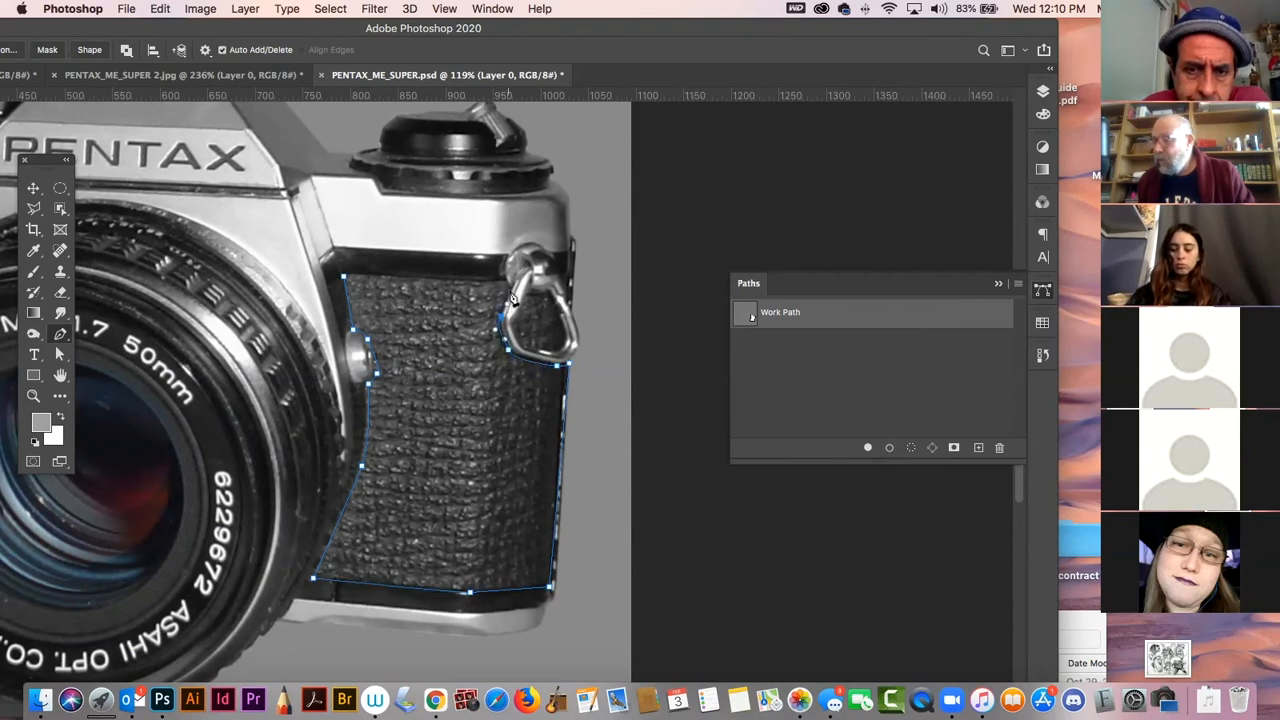
click(344, 281)
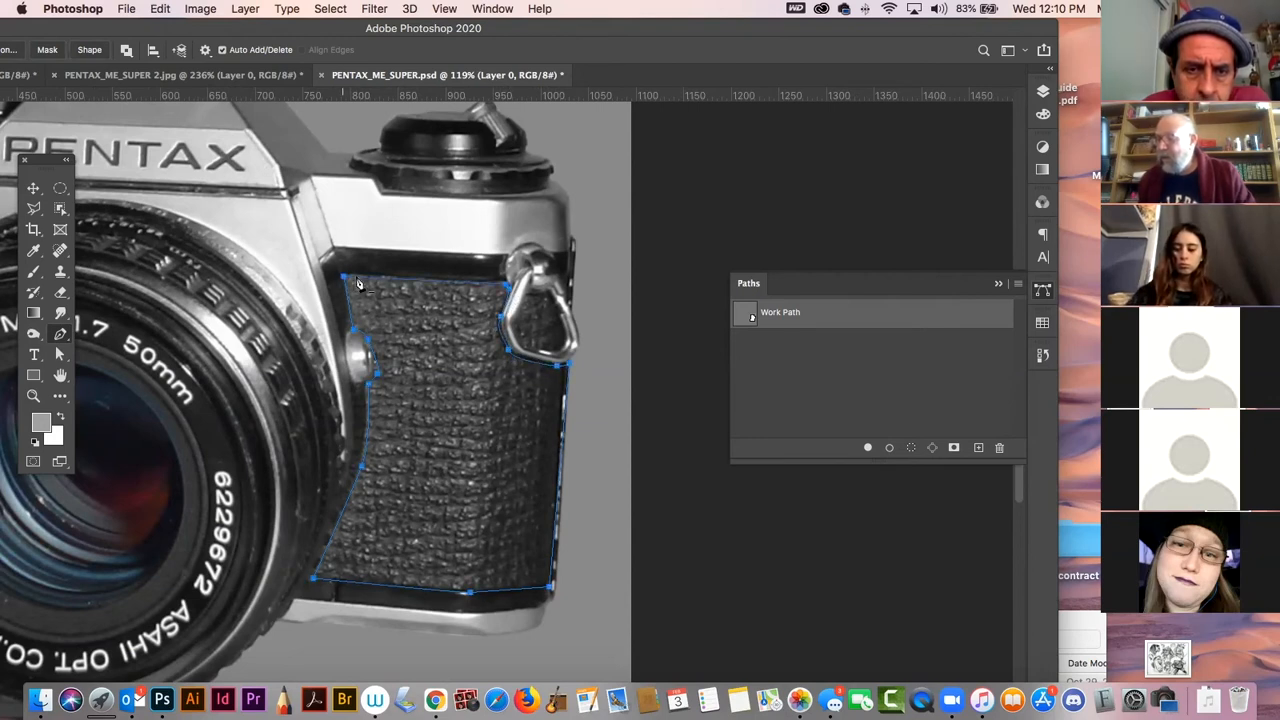
- Add a closed subpath around the grip area inside the strap ring and load the work path as a selection
key(Escape)
click(545, 297)
click(563, 331)
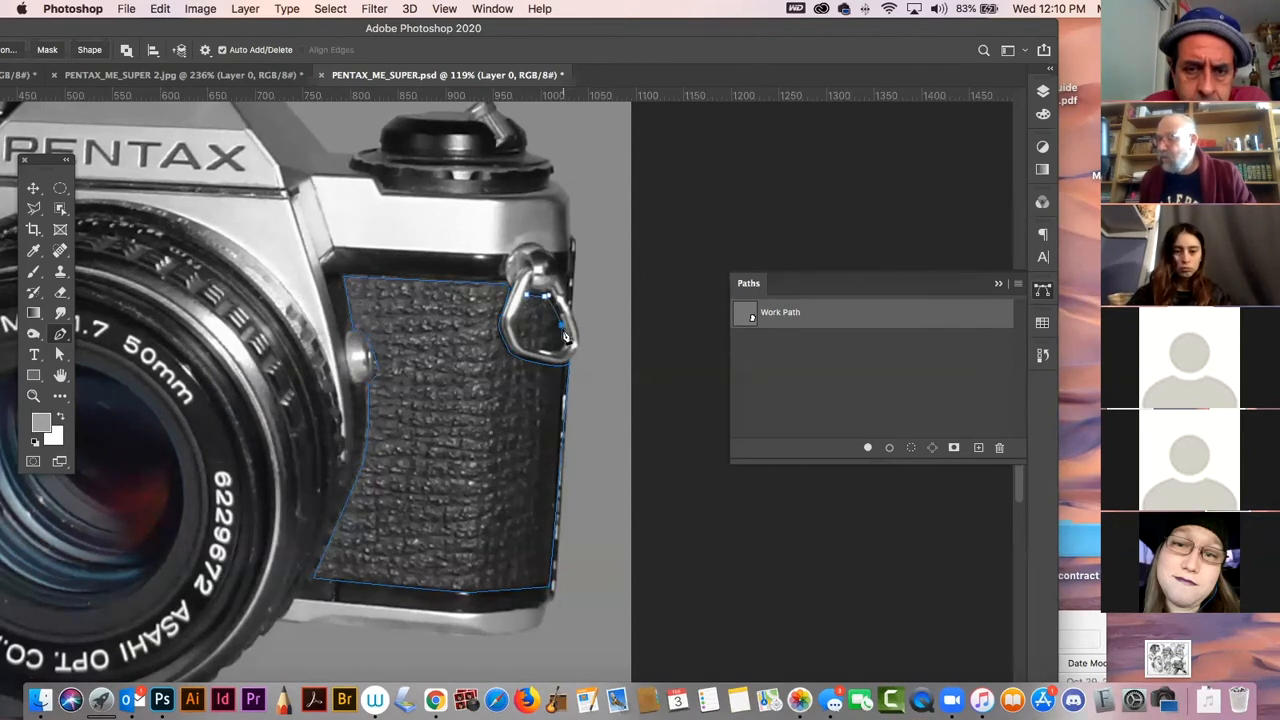
click(553, 350)
drag(541, 349, 534, 352)
click(520, 346)
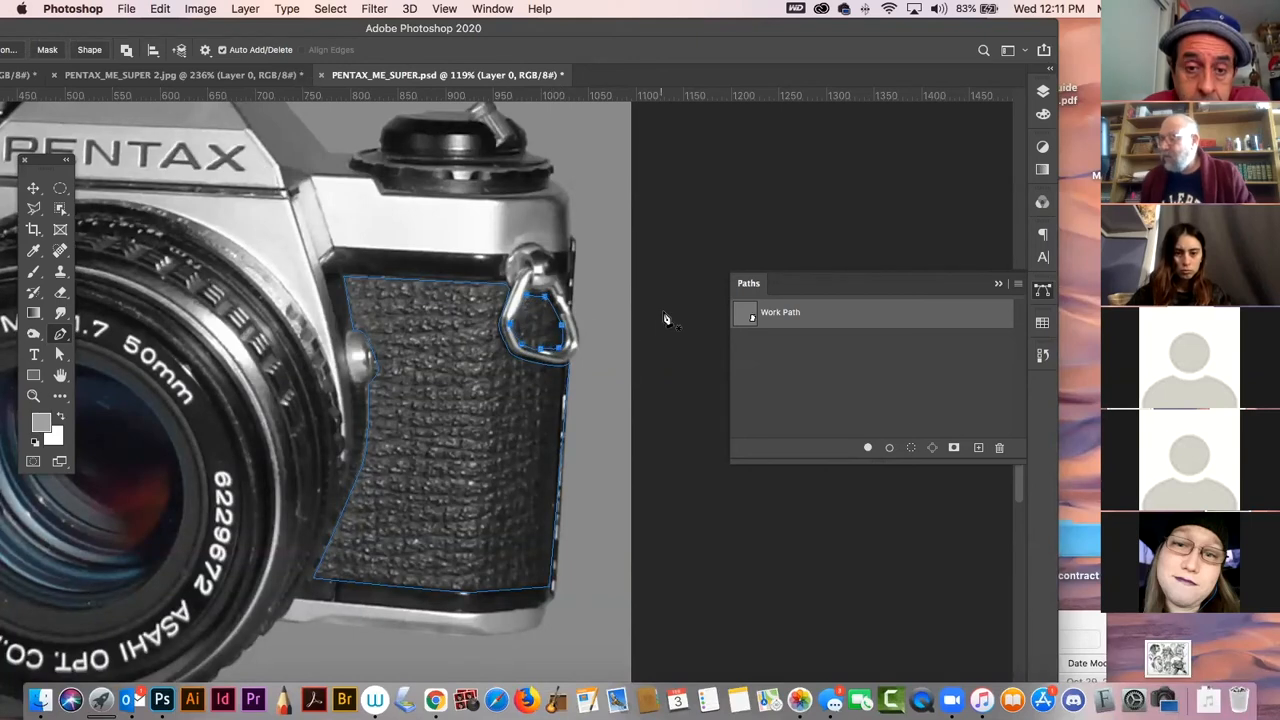
super+click(746, 317)
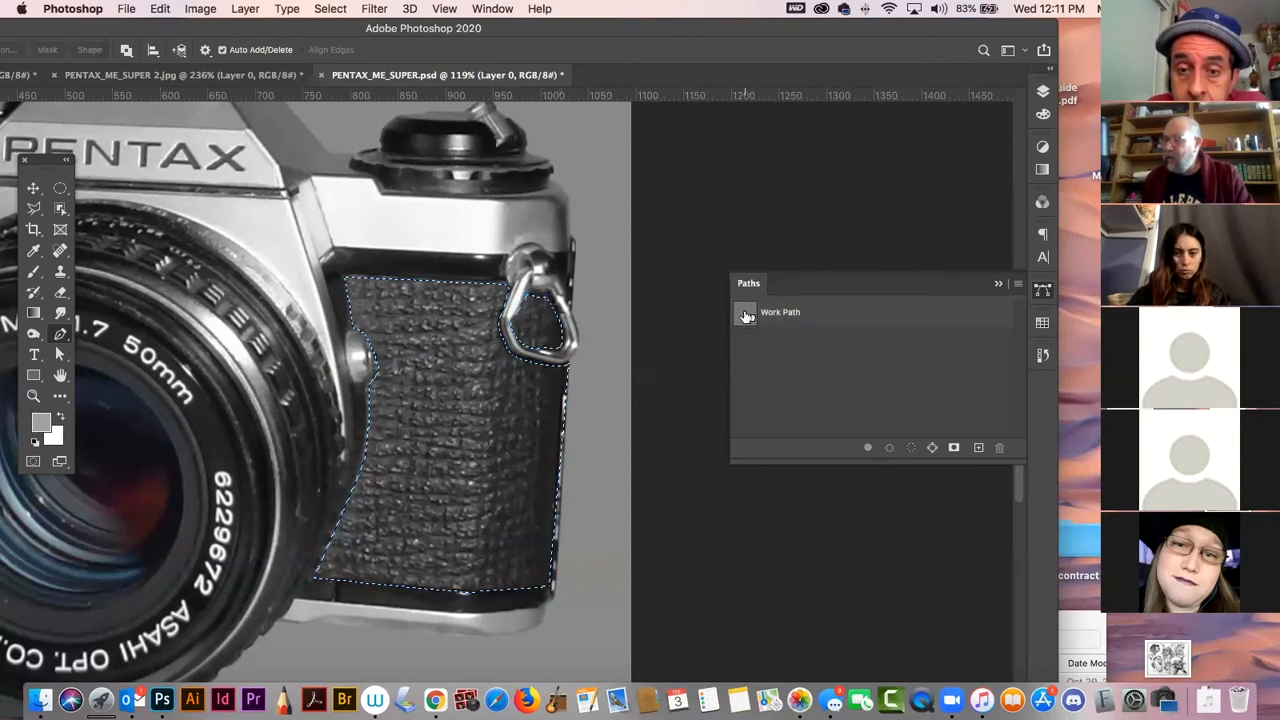
click(1042, 291)
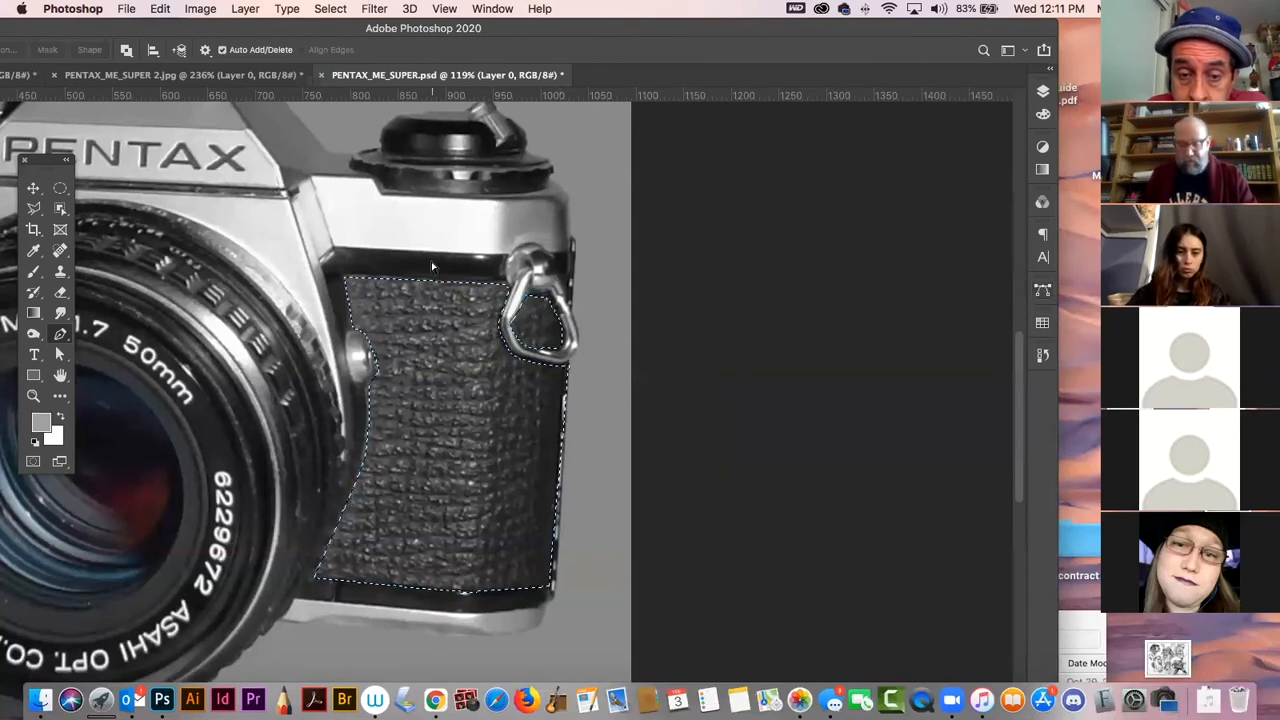
- Set the Gradient tool to the Basics preset fading from the foreground gray to transparent and try it across the selected grip on Layer 0
key(super+minus)
key(super+minus)
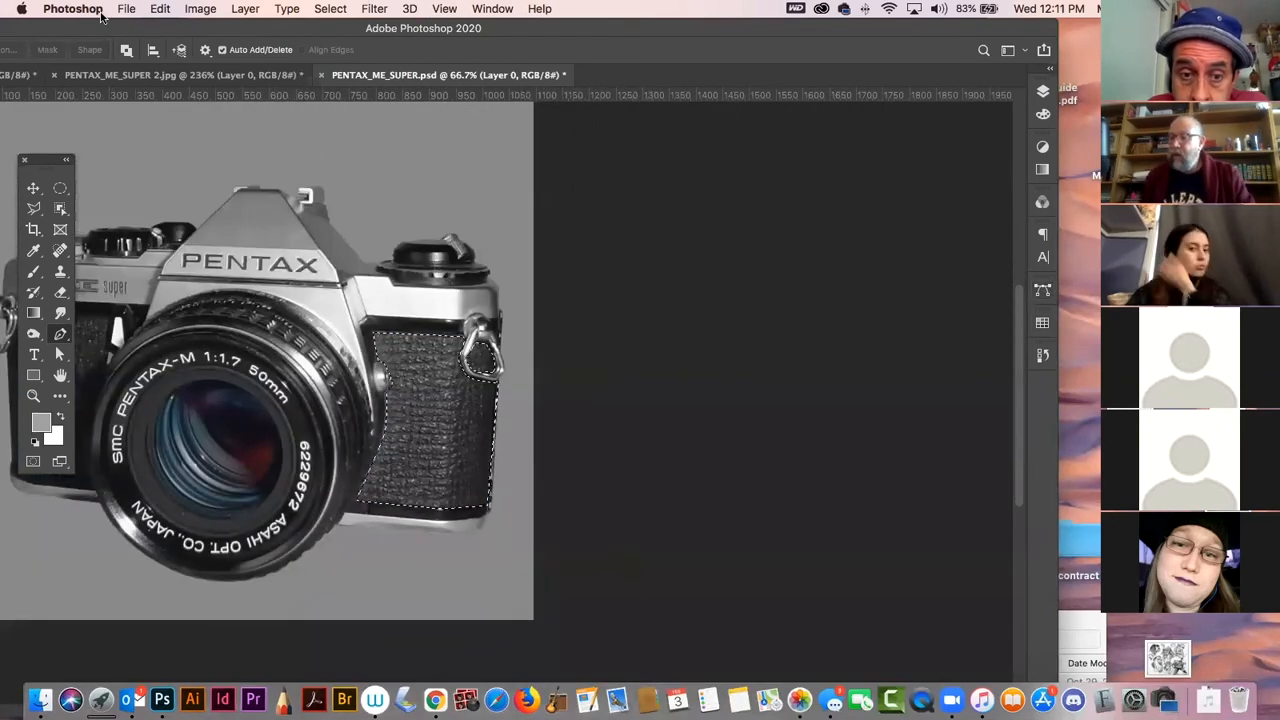
drag(96, 26, 231, 24)
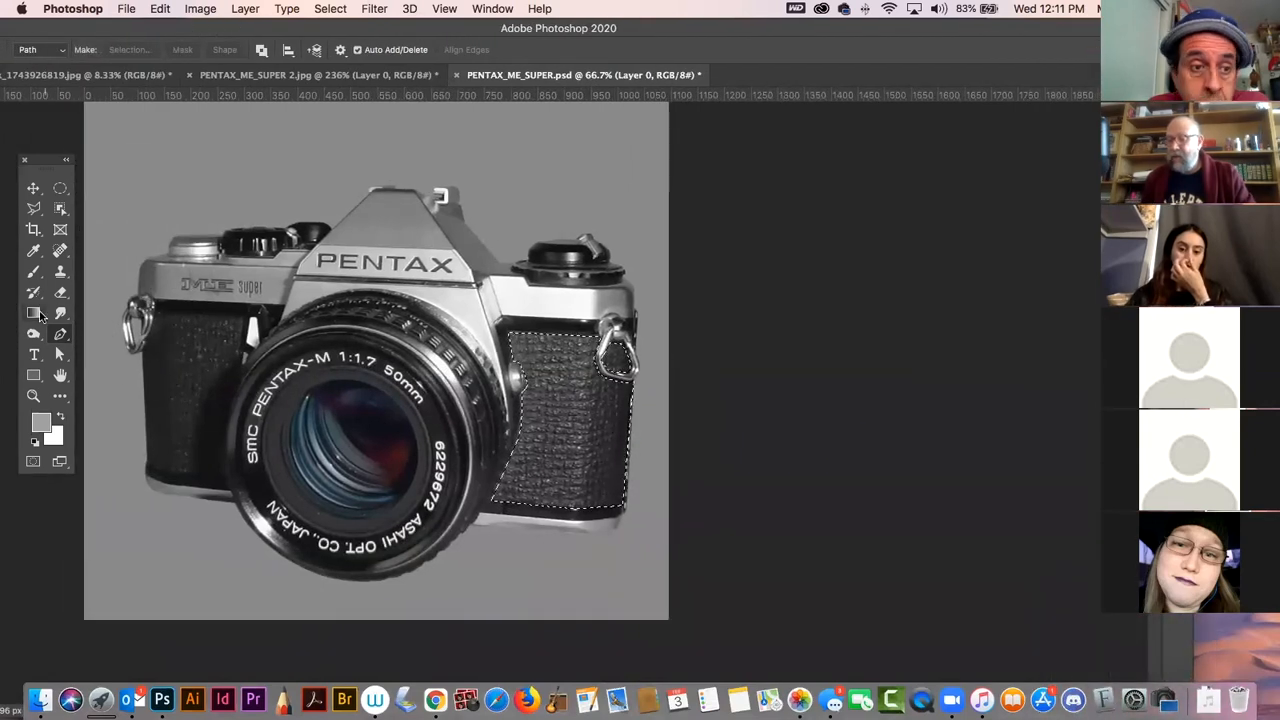
click(37, 314)
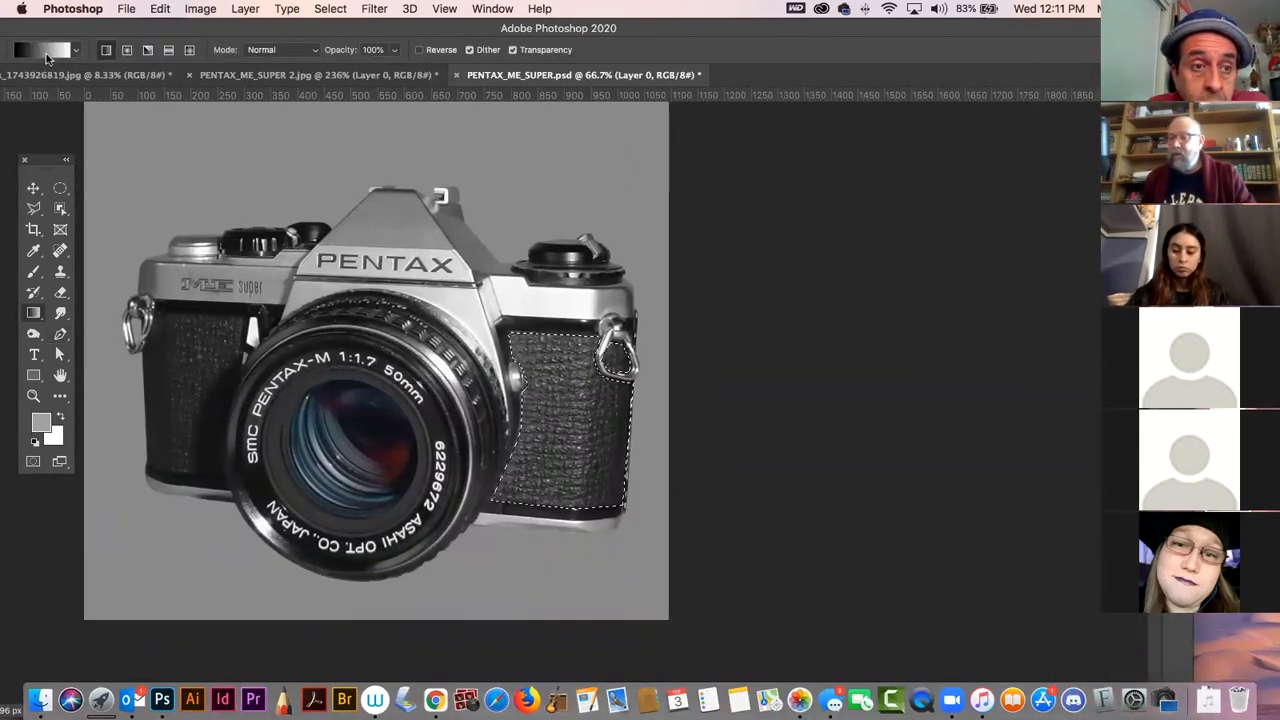
click(76, 50)
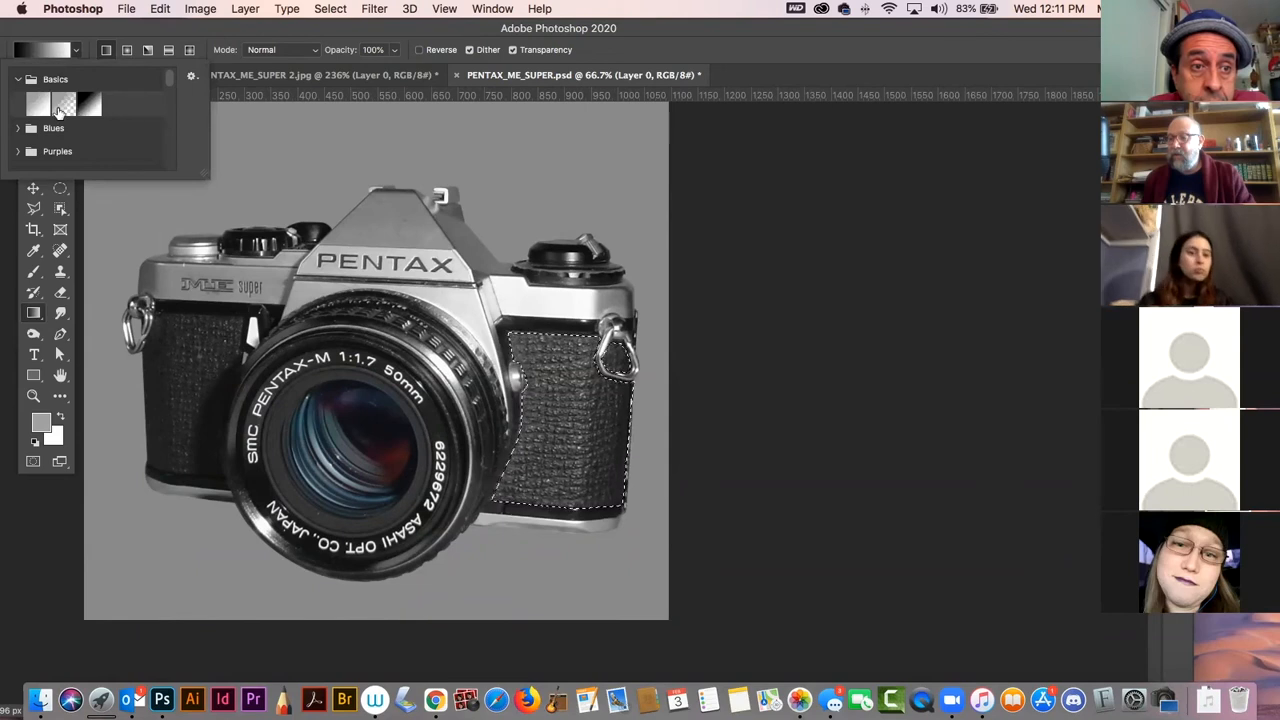
click(63, 108)
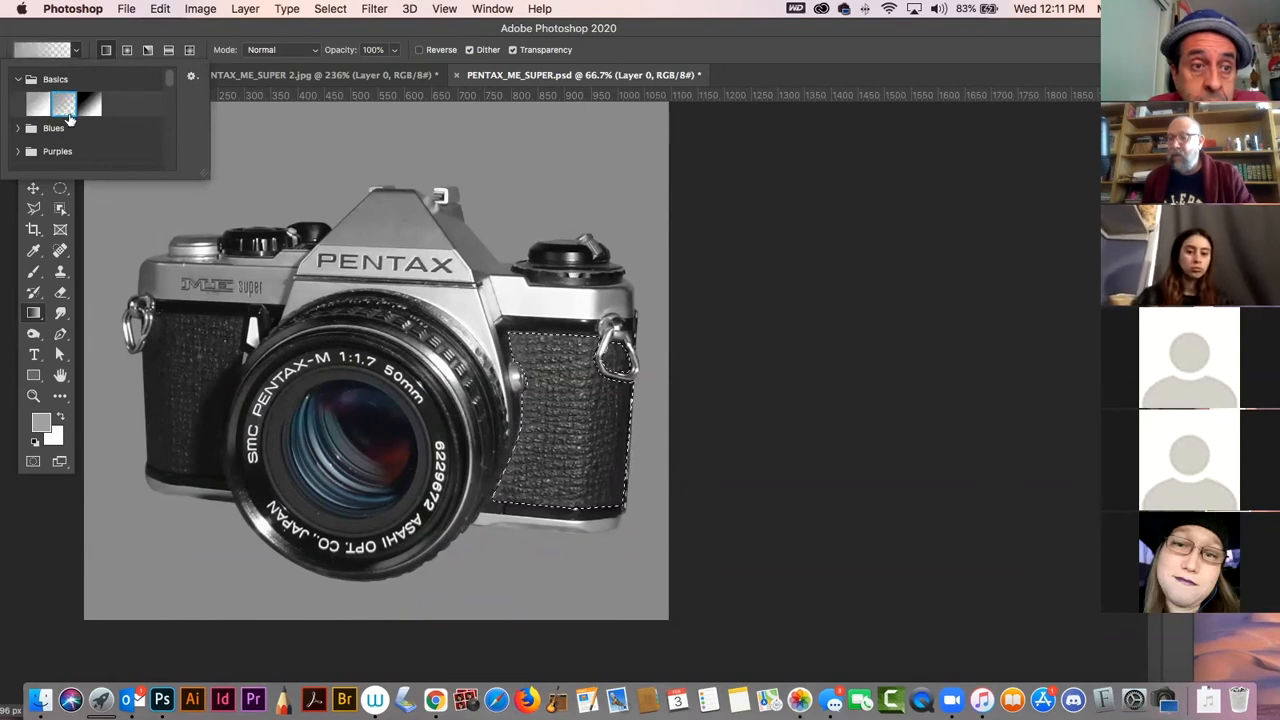
click(113, 20)
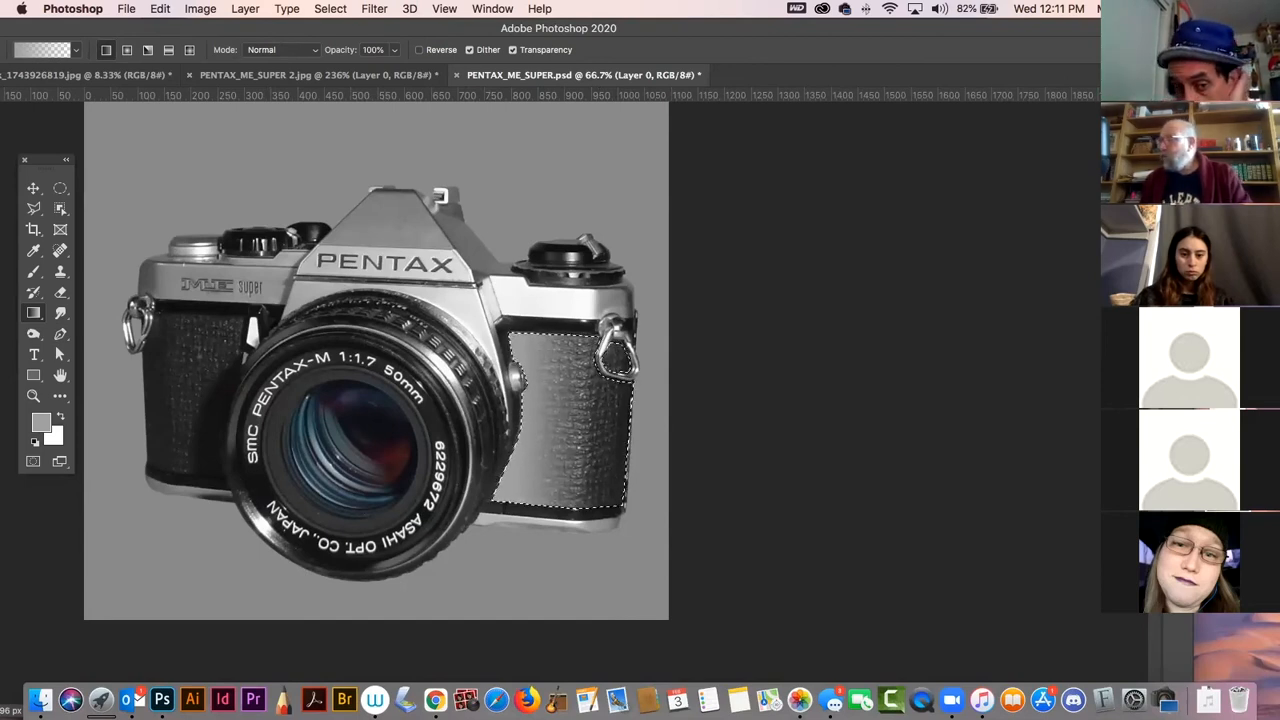
- Undo the gradient on Layer 0 and add a new layer named "right grad" above it
key(F7)
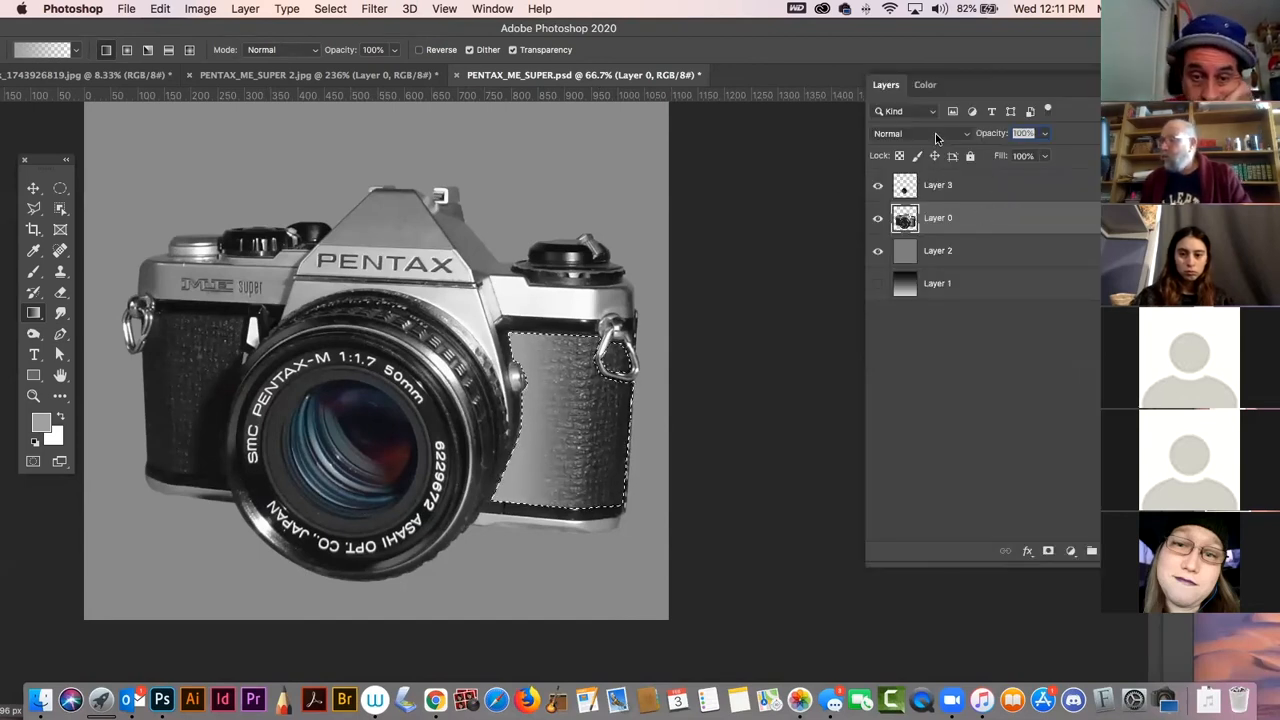
click(935, 134)
click(935, 134)
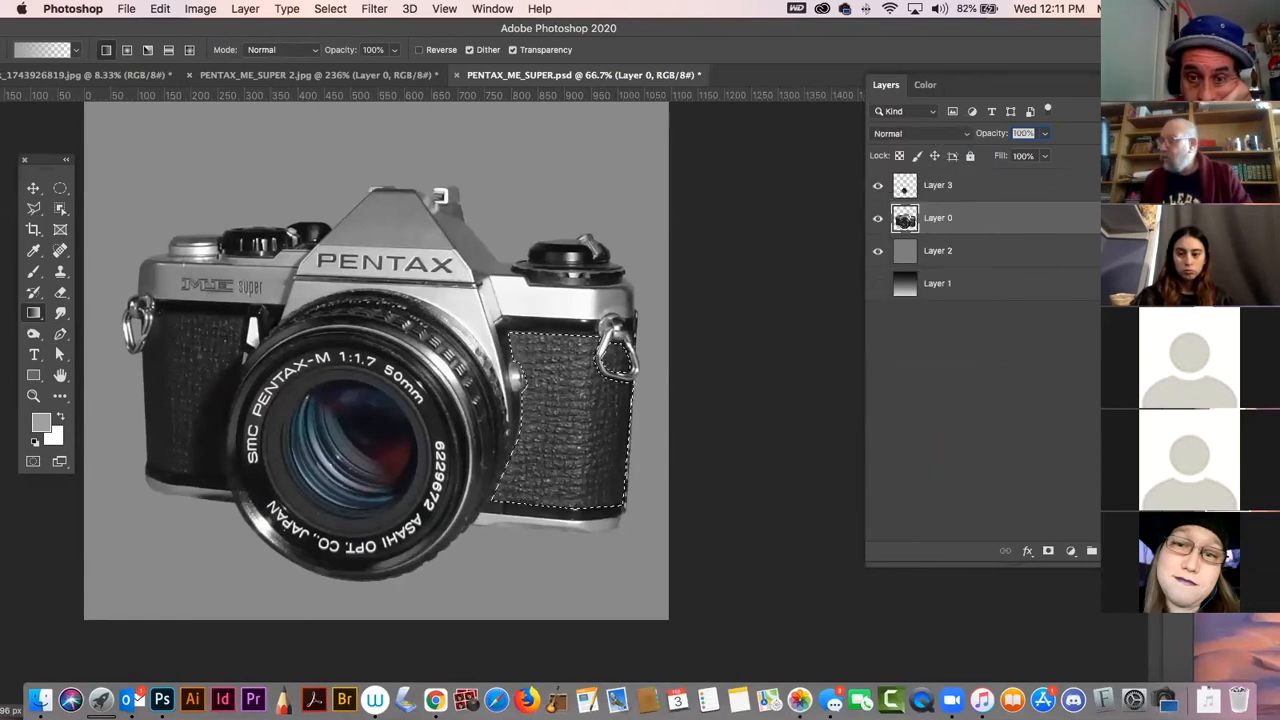
key(super+shift+alt+n)
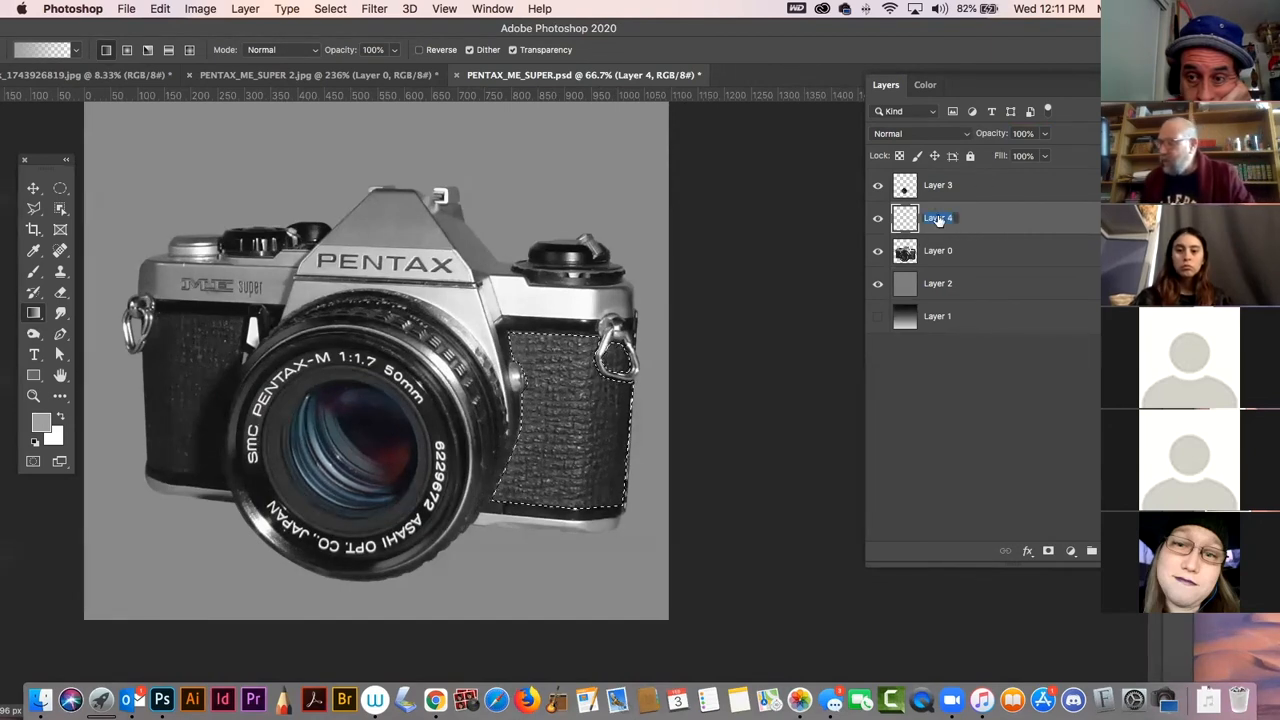
text(r)
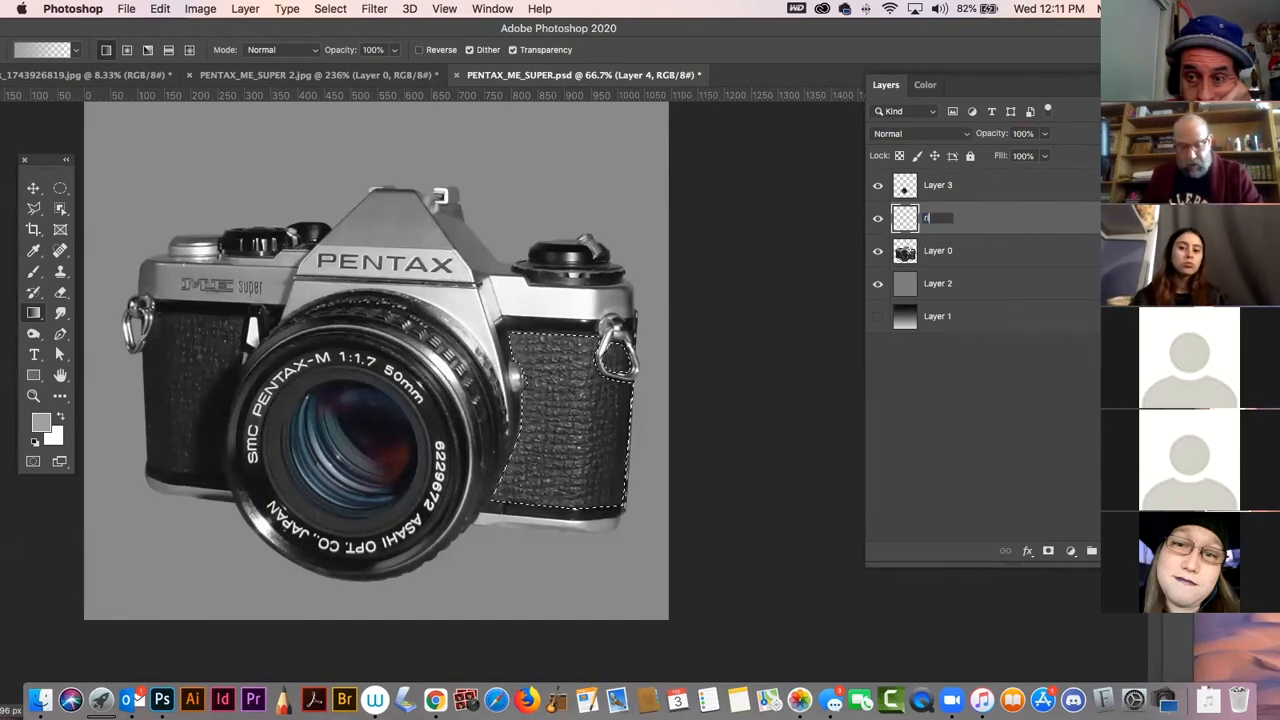
text(ight grad)
key(Return)
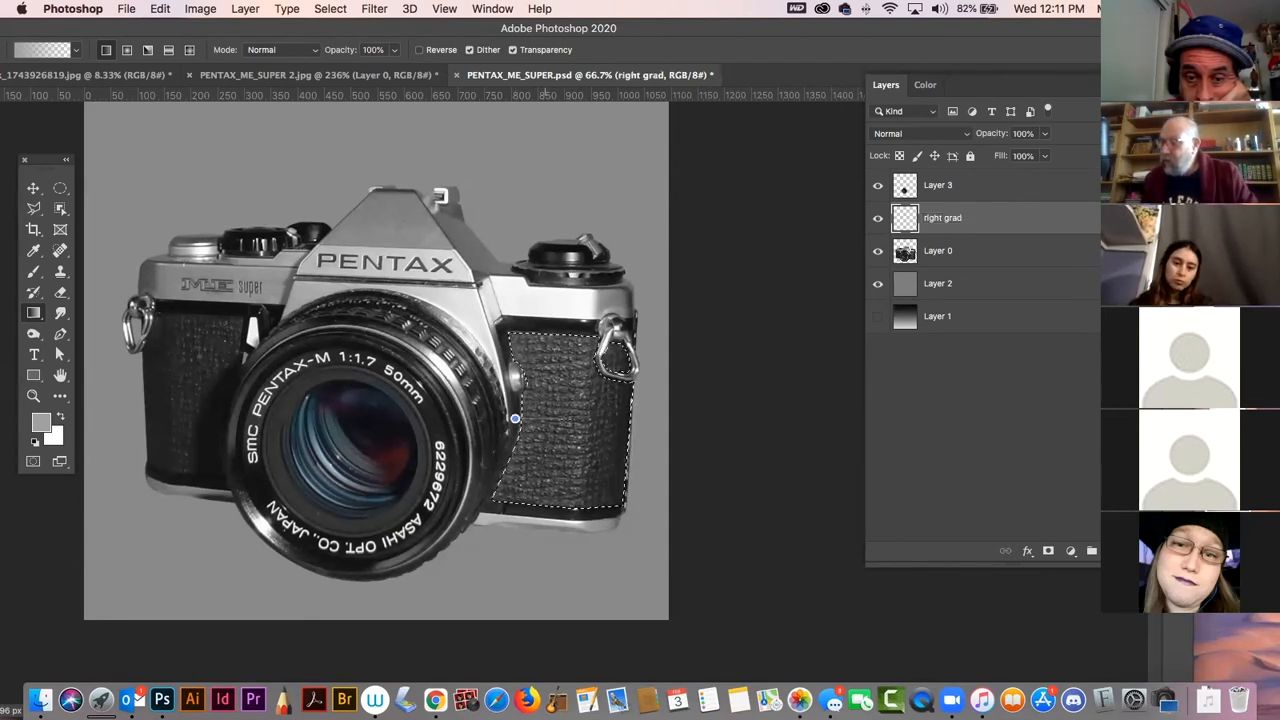
- Apply the gradient across the grip selection from the lens side to the outer edge, deselect, and set the layer's blending mode to Multiply
drag(514, 418, 616, 424)
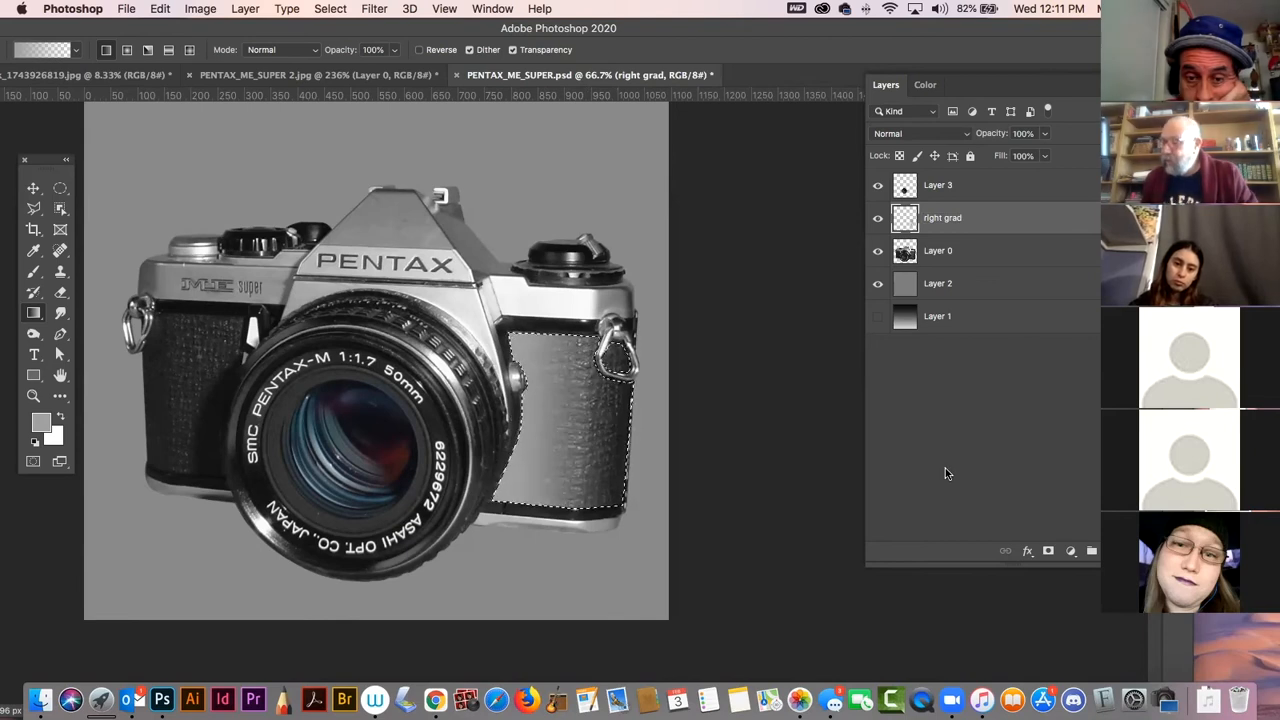
key(super+d)
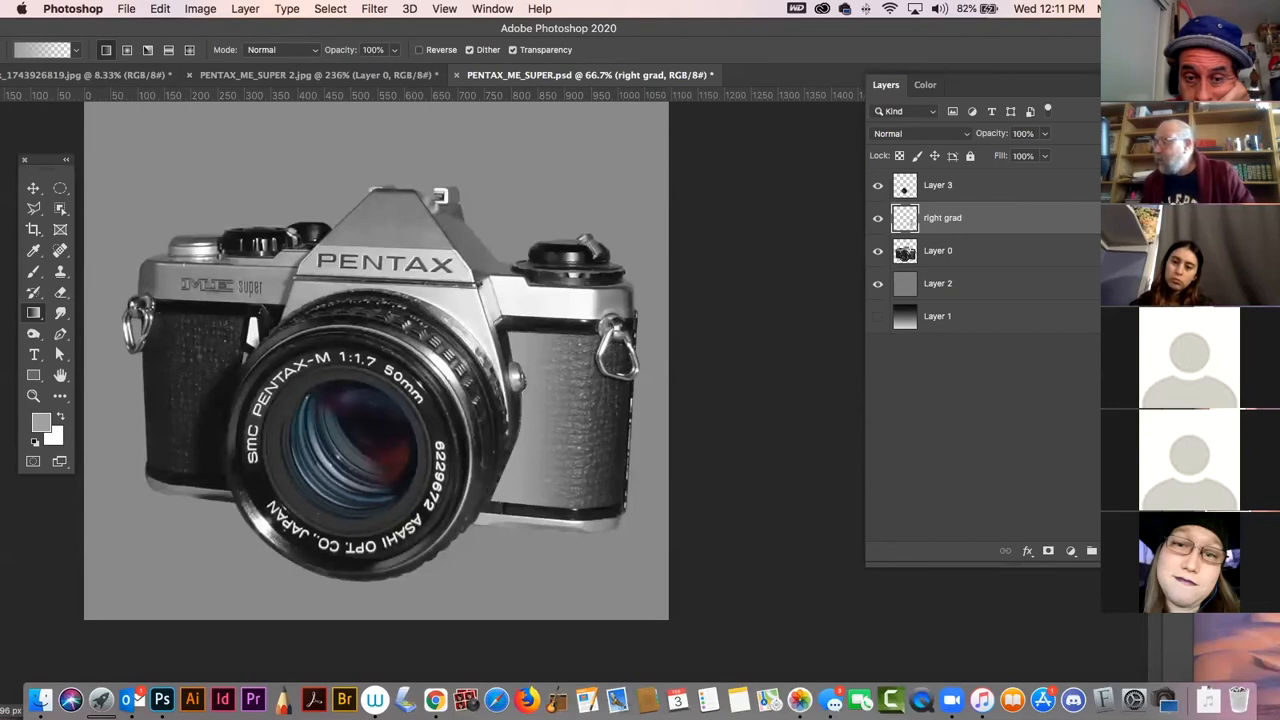
click(905, 133)
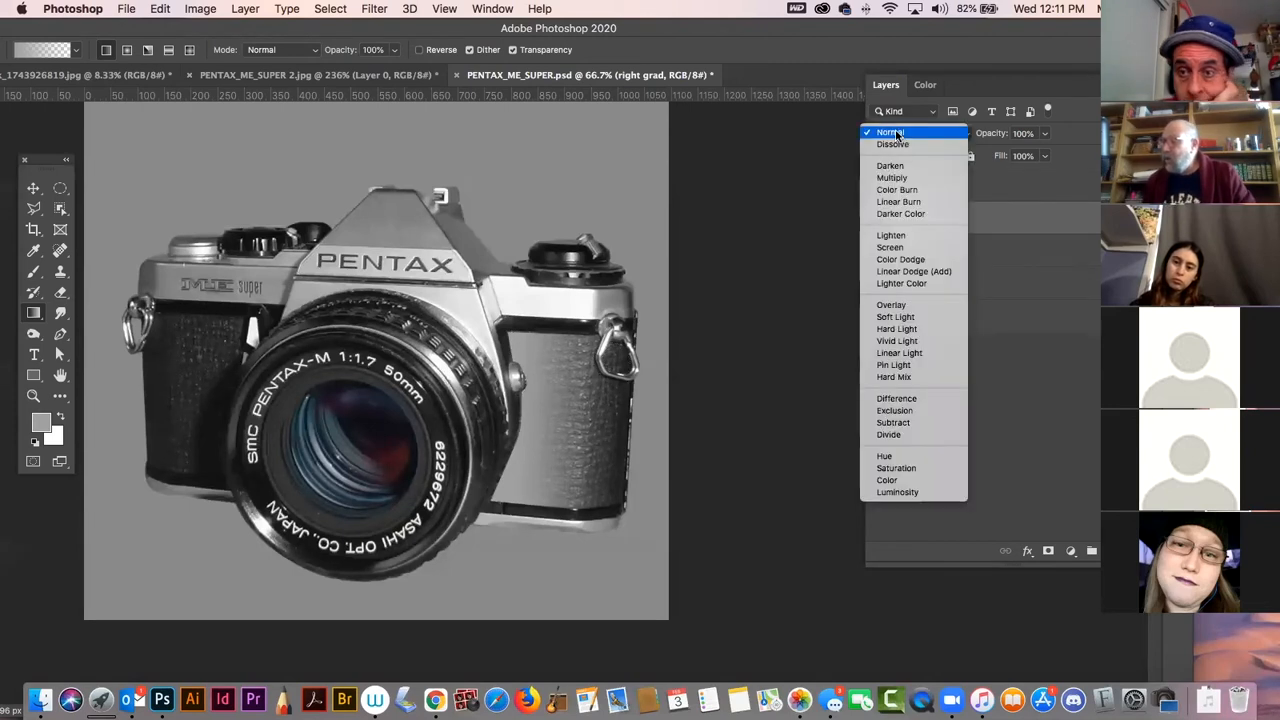
click(897, 181)
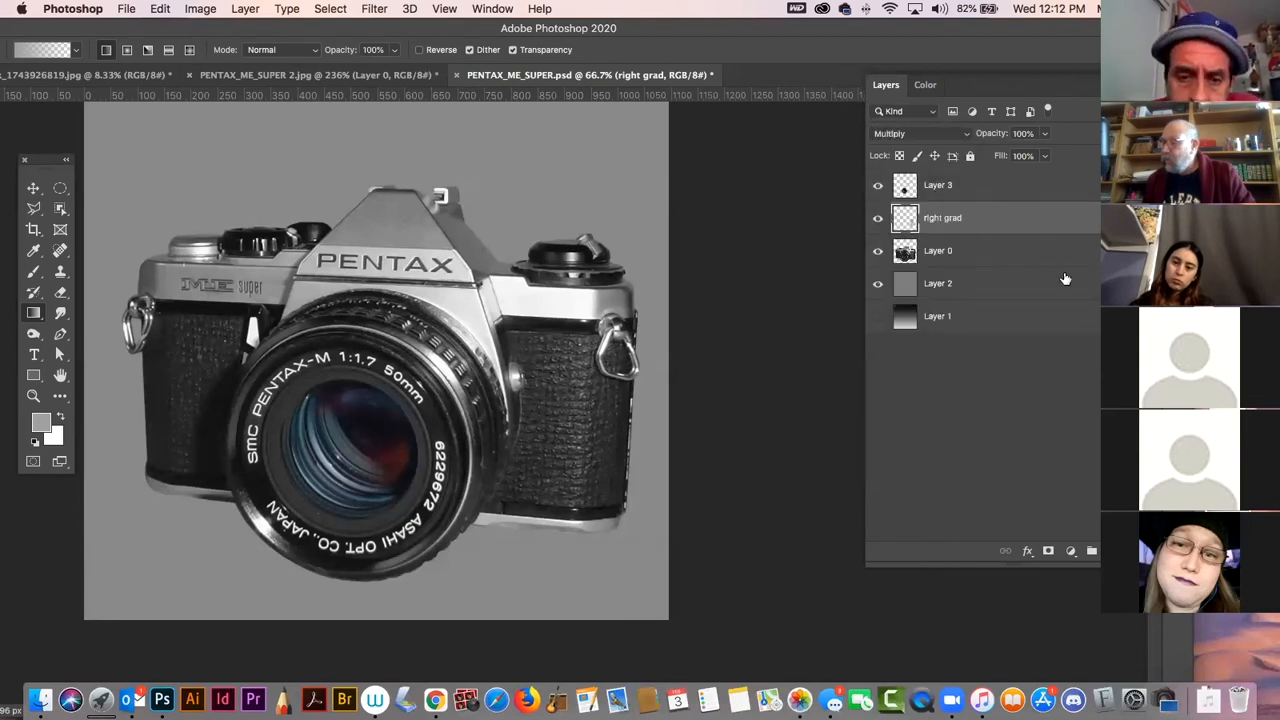
click(878, 218)
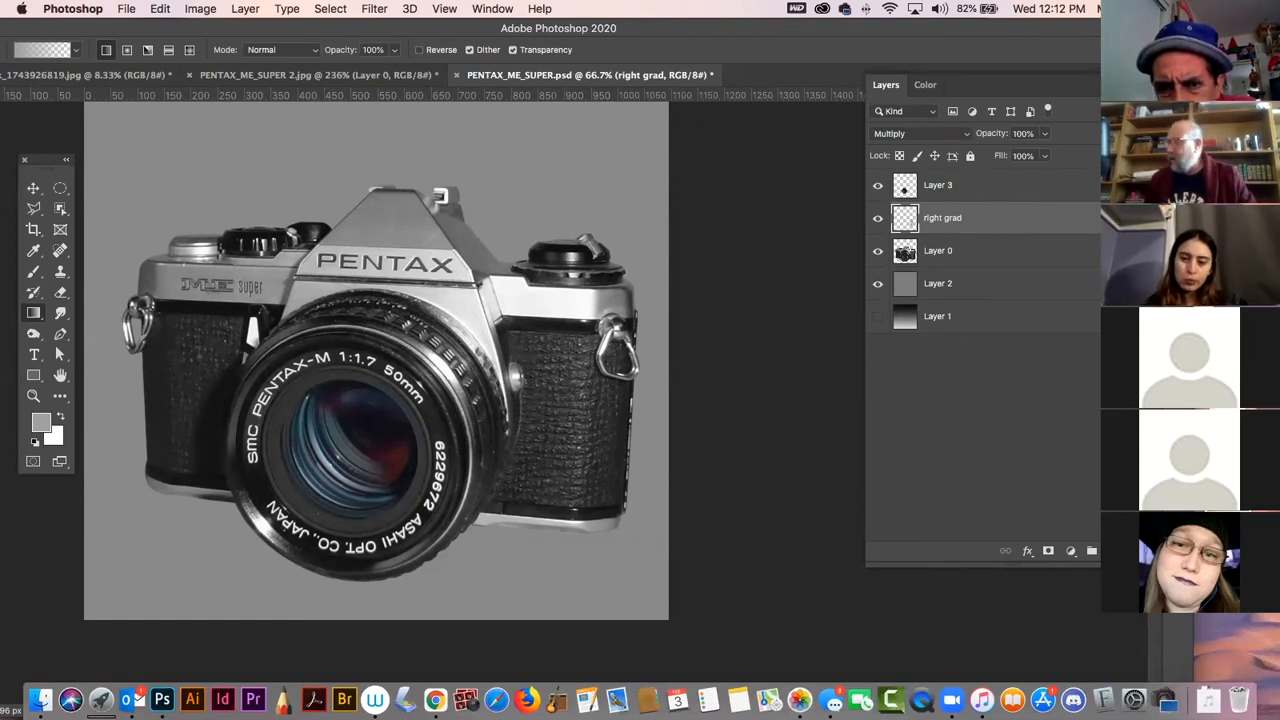
click(1175, 298)
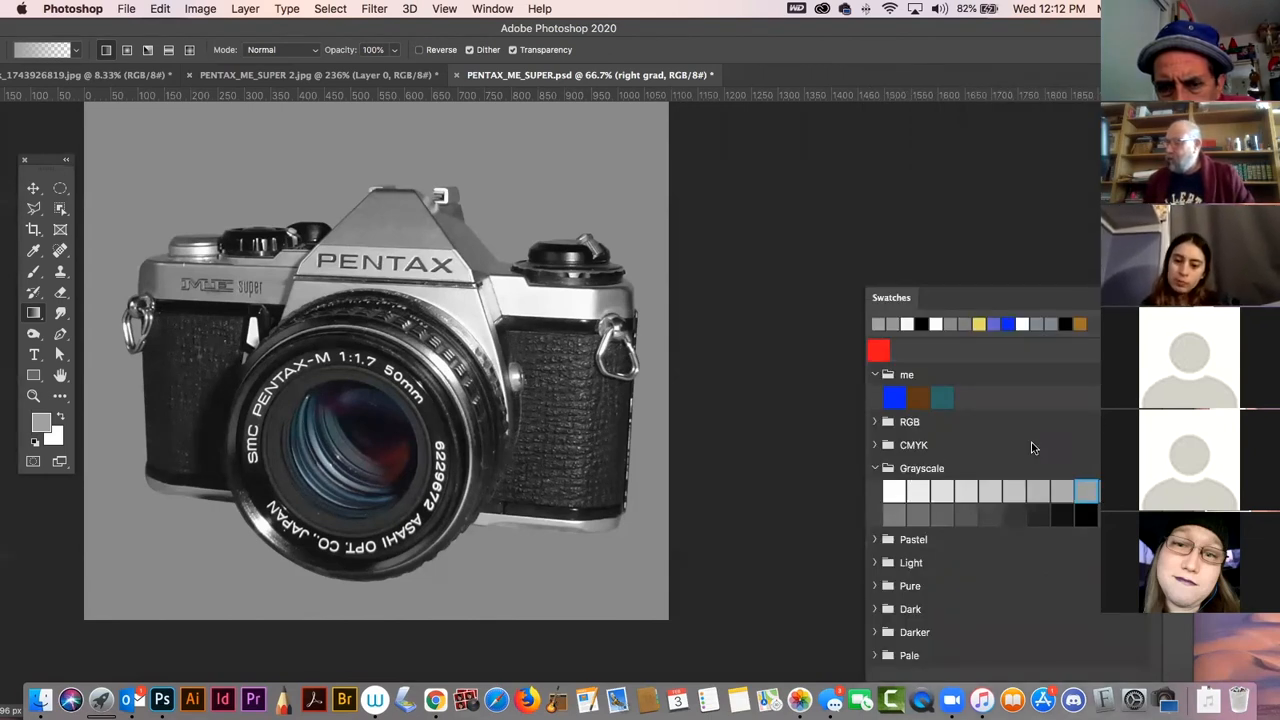
click(1175, 298)
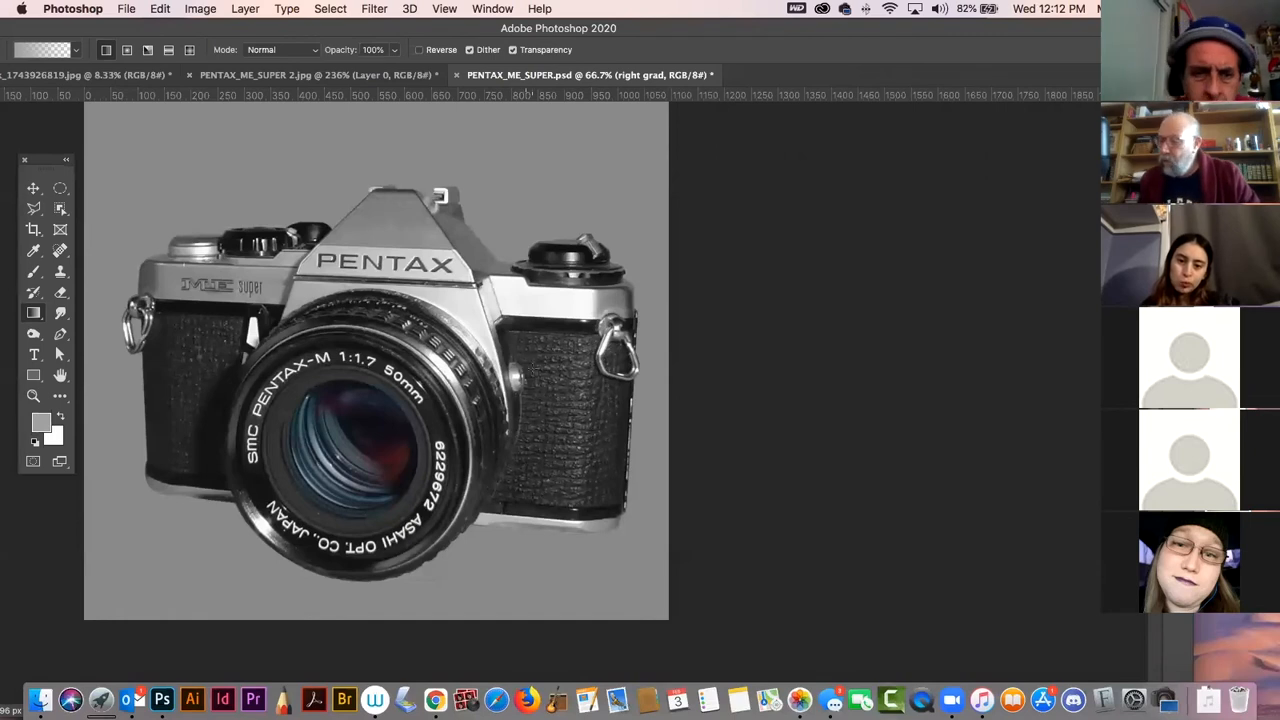
- Trace a pen path from beneath the PENTAX lettering along the upper edge of the metal top plate below the rewind knob, down to its outer end
click(60, 334)
click(376, 287)
click(479, 290)
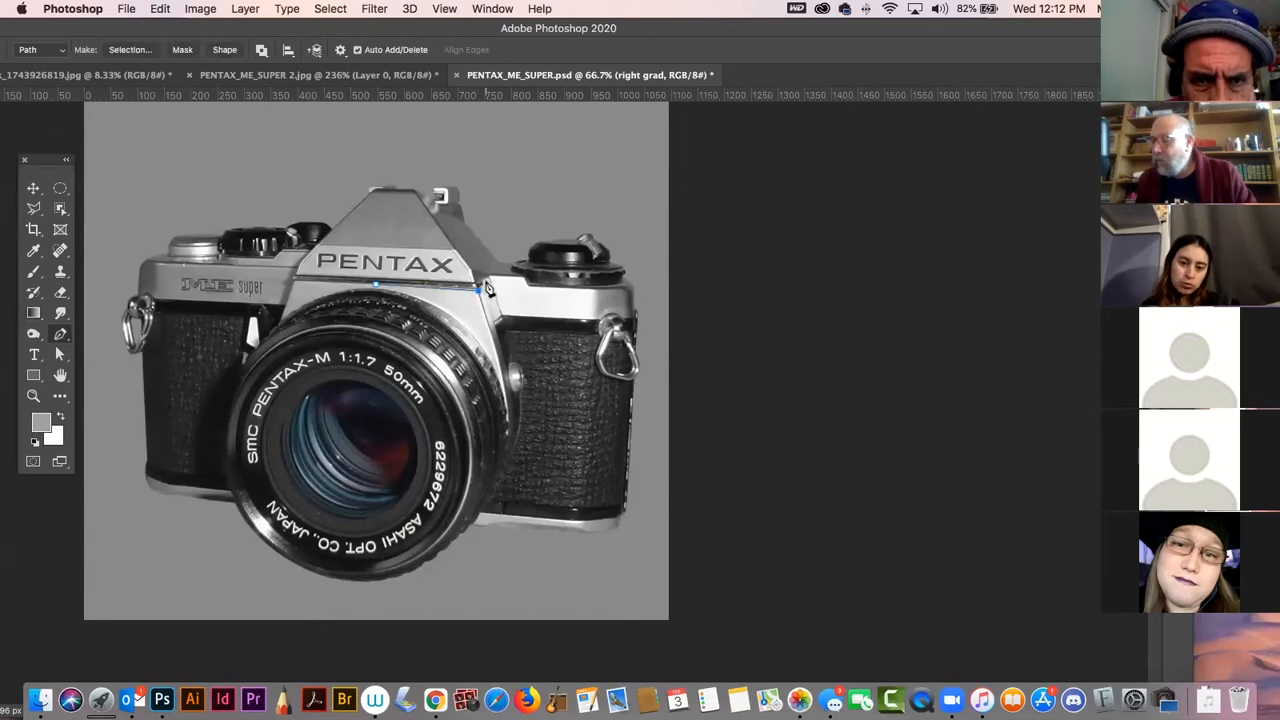
key(super+z)
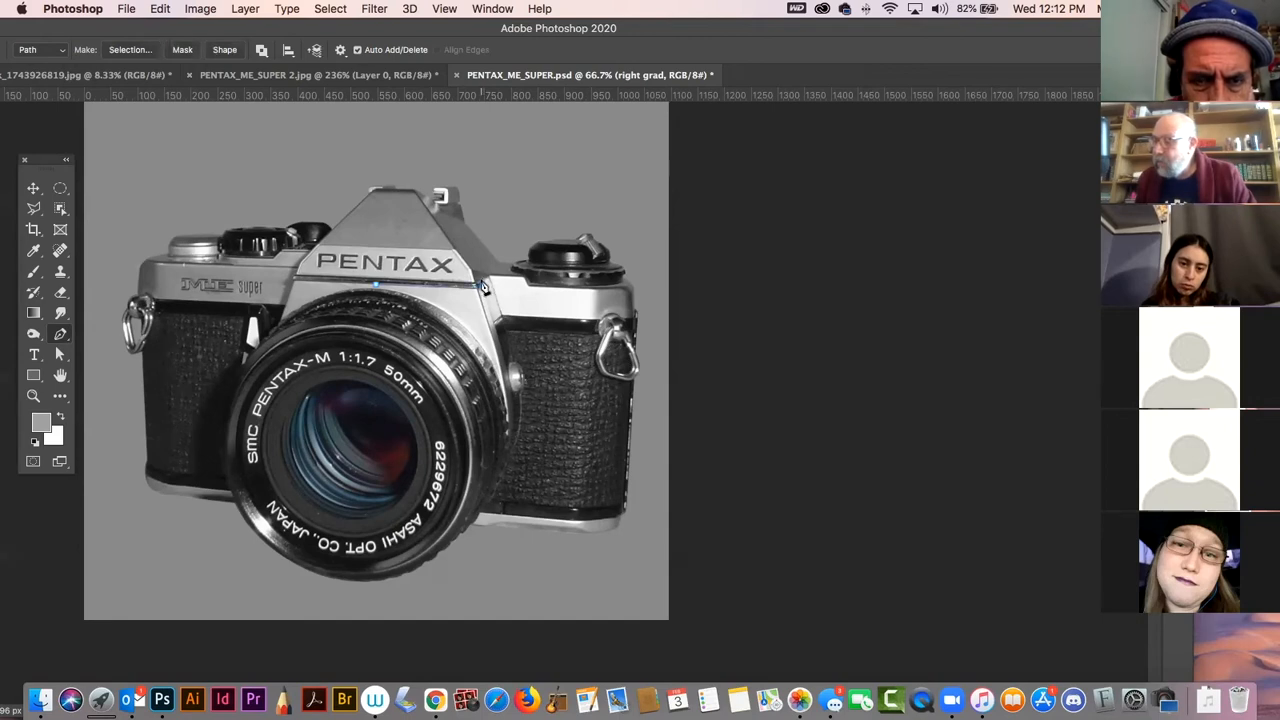
click(481, 284)
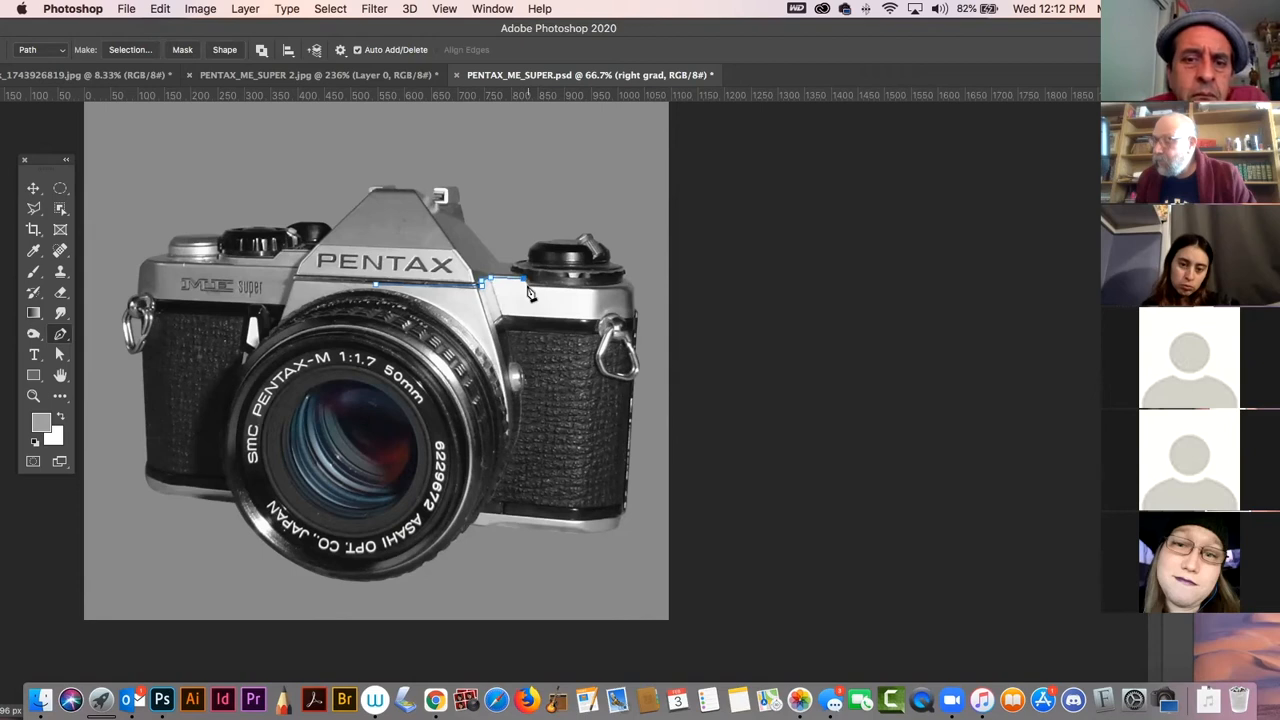
drag(521, 279, 527, 287)
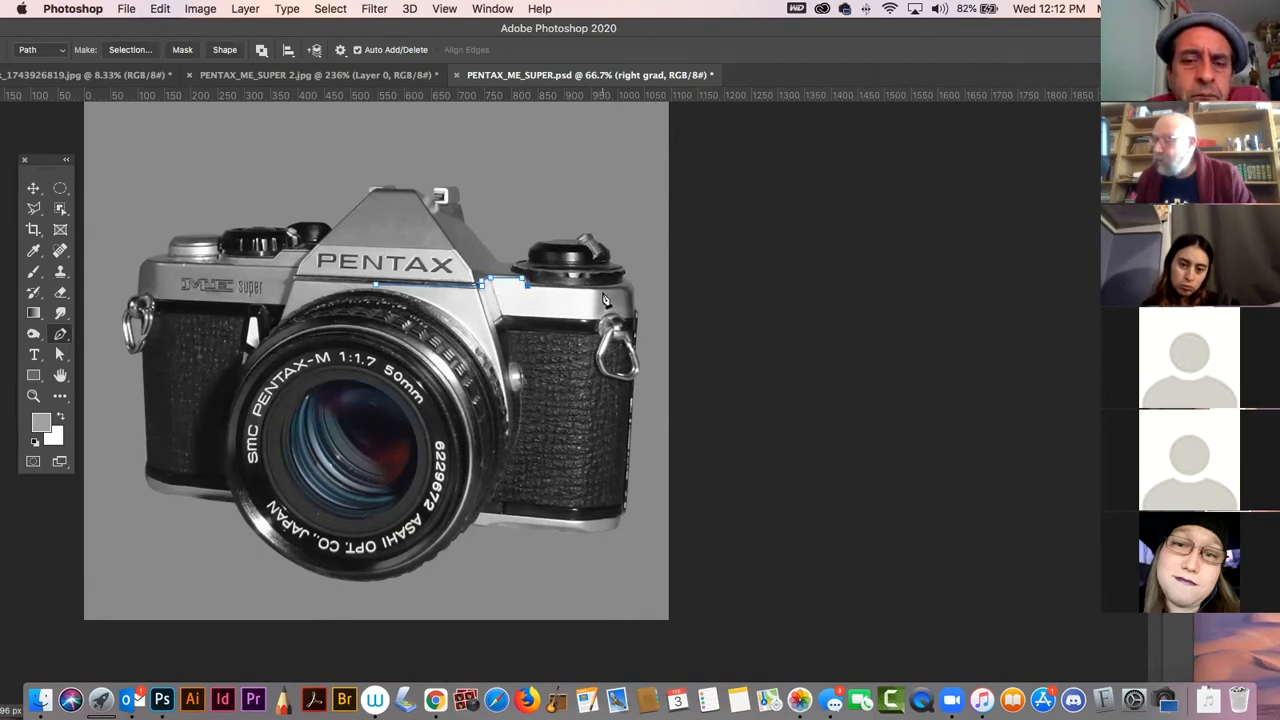
click(613, 290)
click(631, 322)
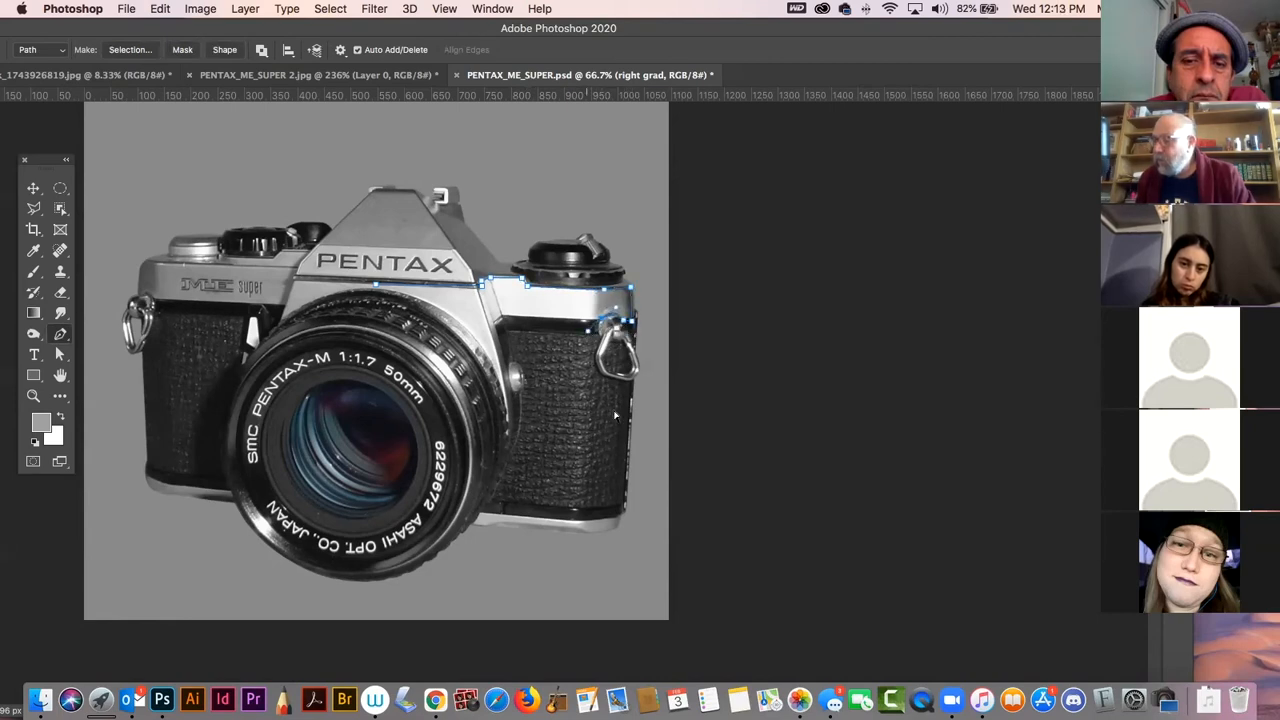
- Finish the path along the top plate's lower edge above the textured grip and load the work path as a selection
super+click(643, 428)
click(602, 325)
click(505, 322)
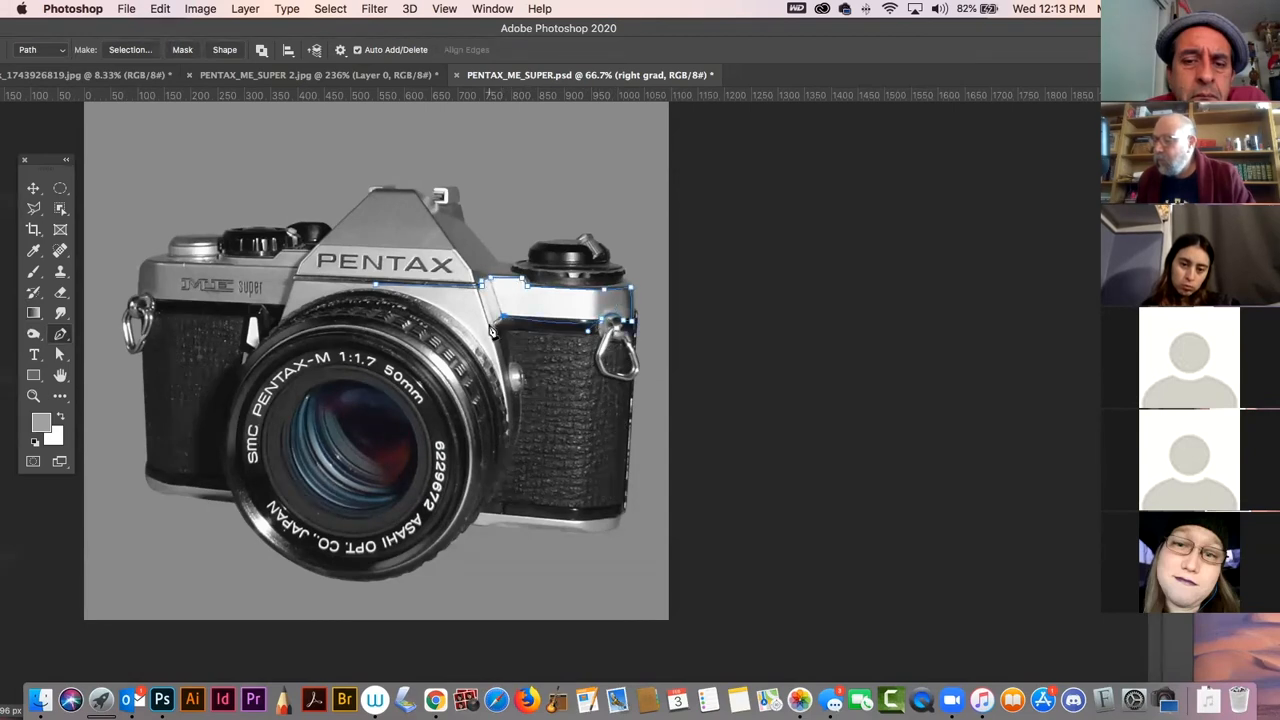
key(super+z)
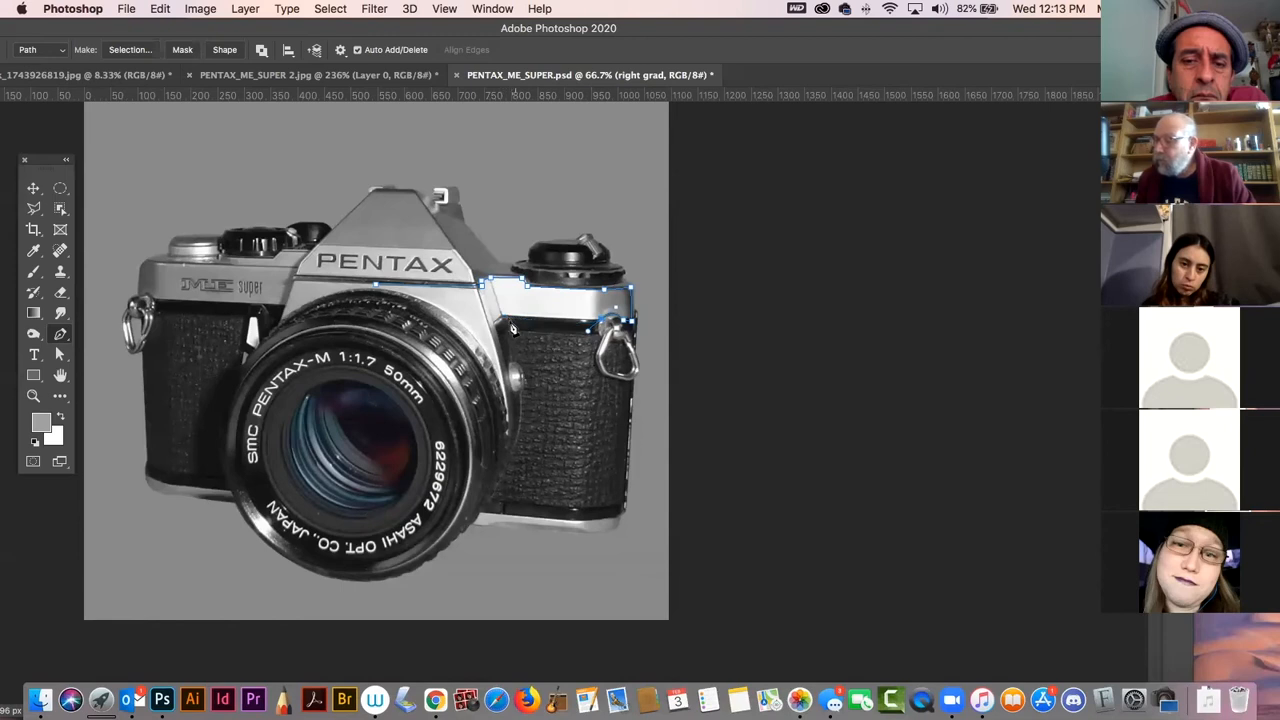
click(502, 320)
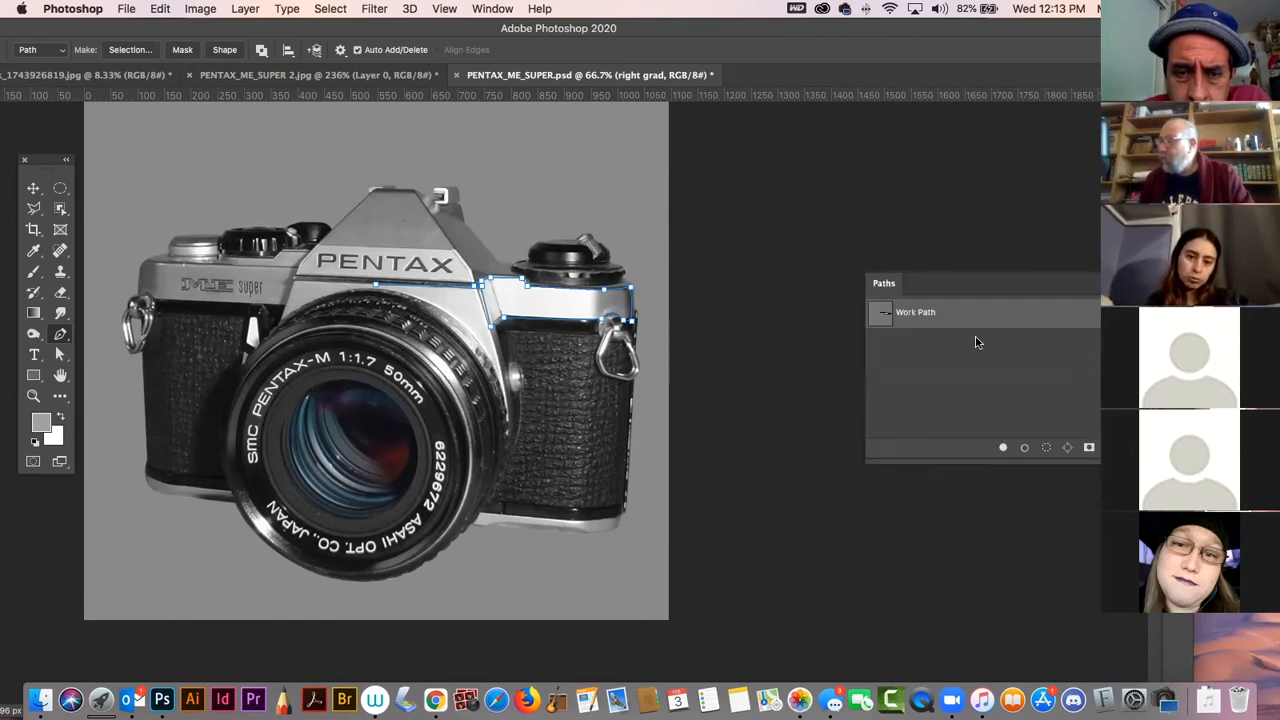
super+click(886, 312)
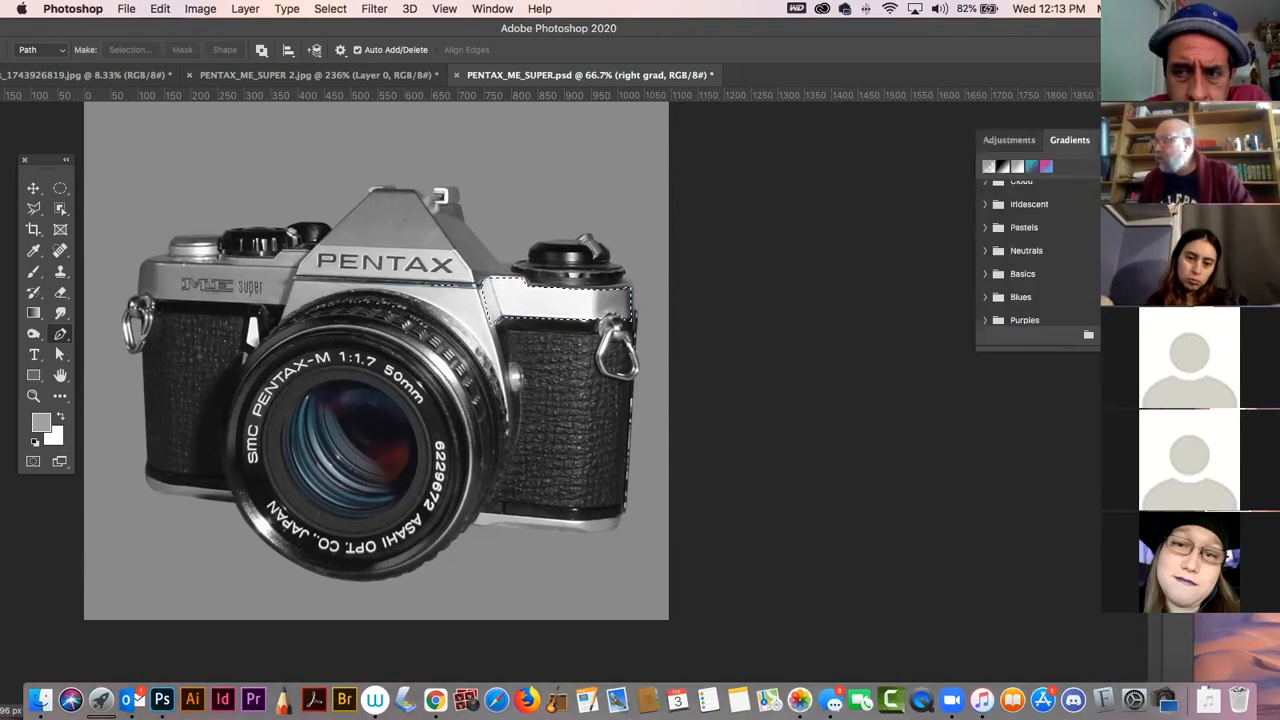
- Add a new layer above Layer 3 and name it "right side top"
key(F7)
click(966, 192)
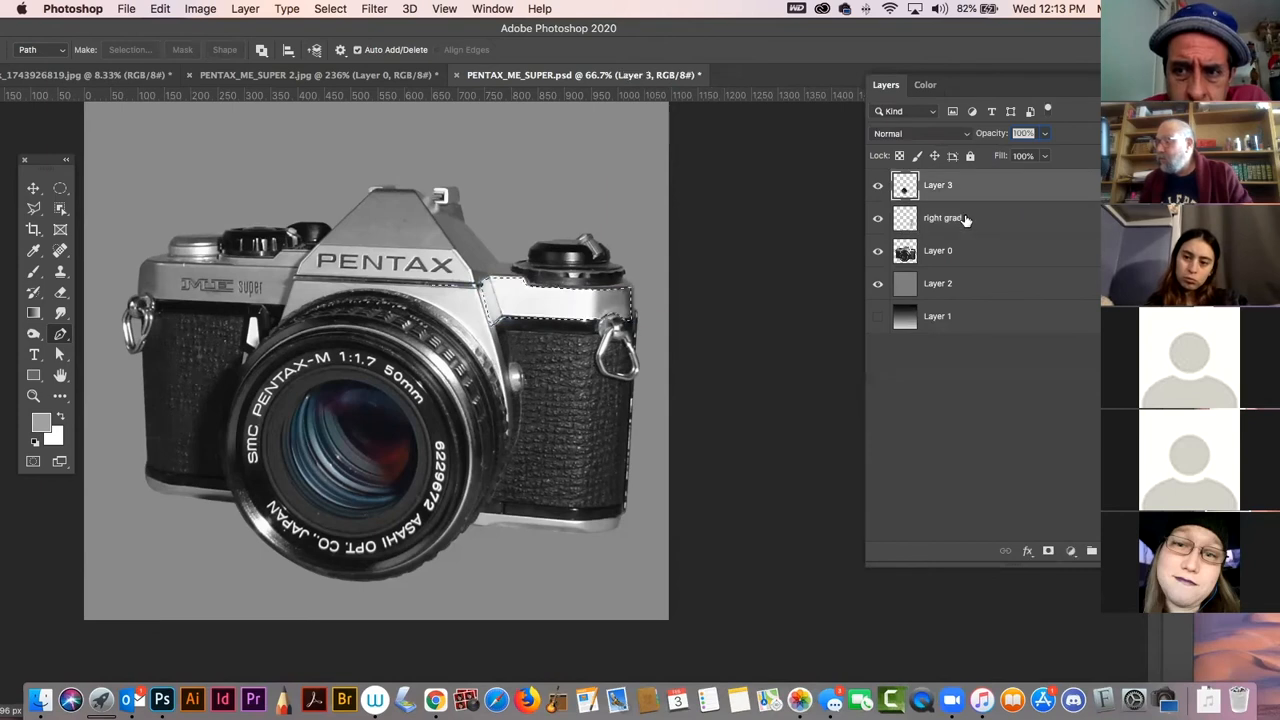
key(alt+shift+super+n)
double_click(938, 185)
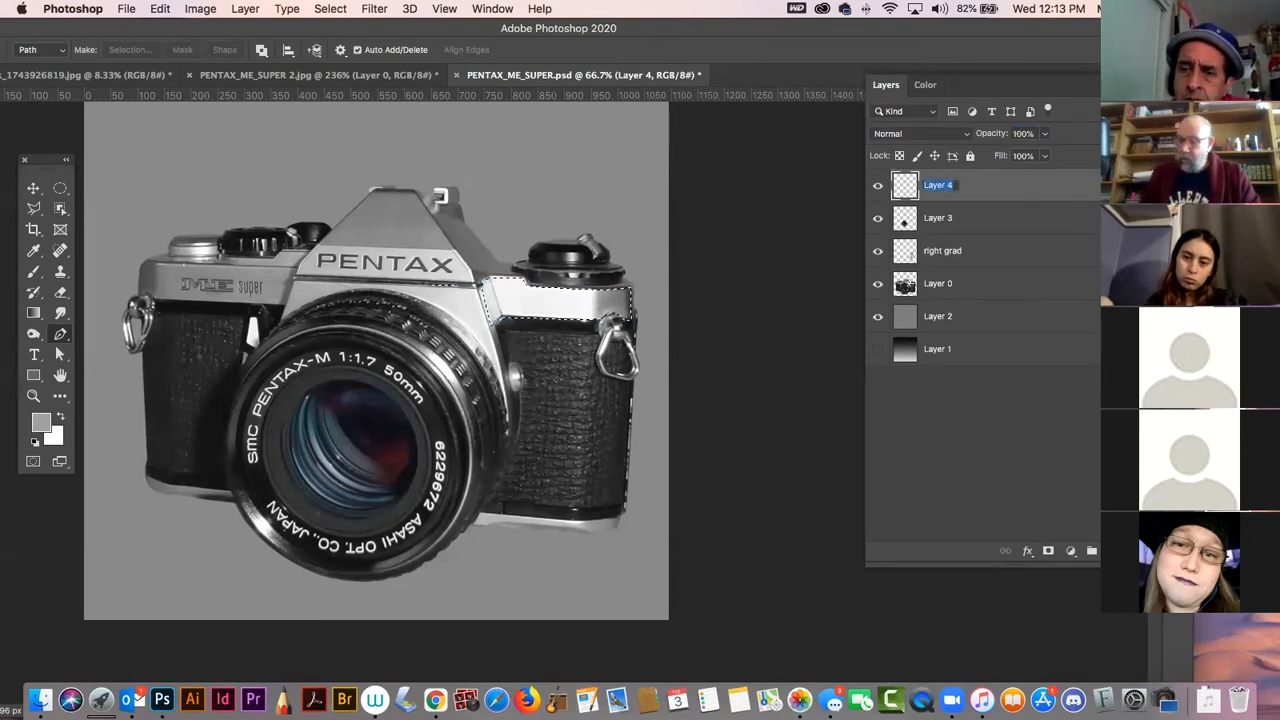
text(r)
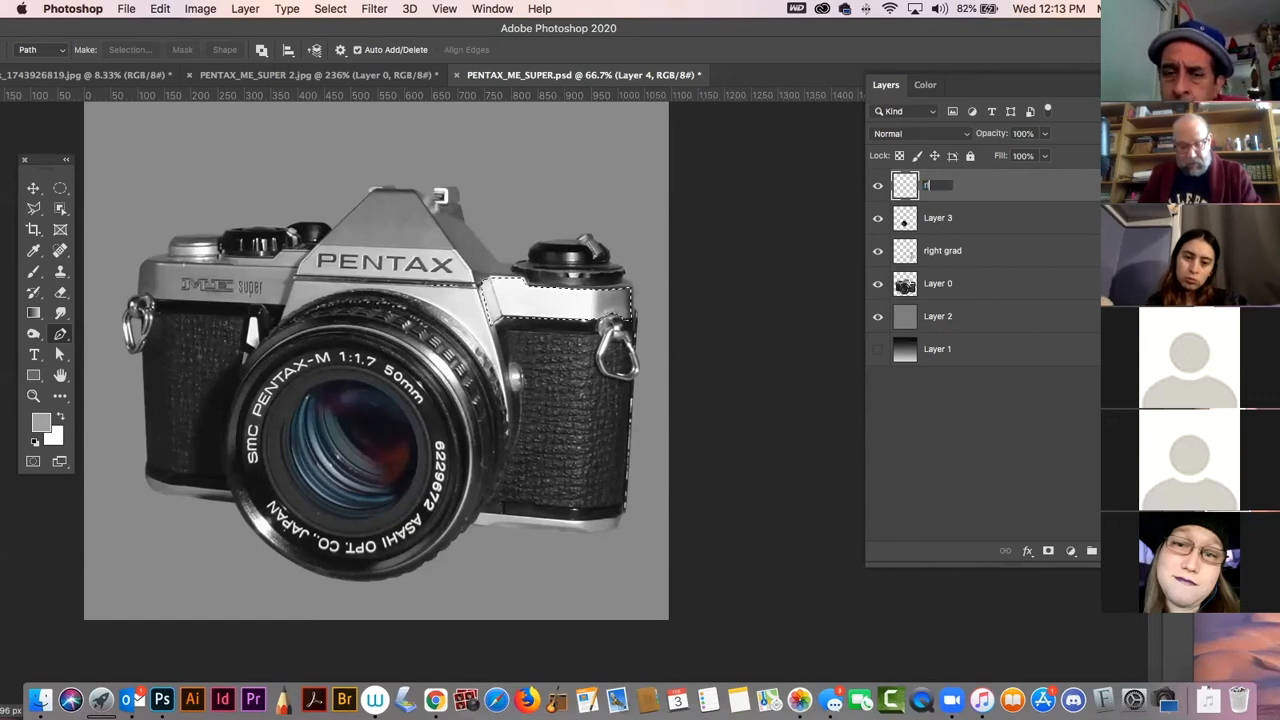
text(ight side top)
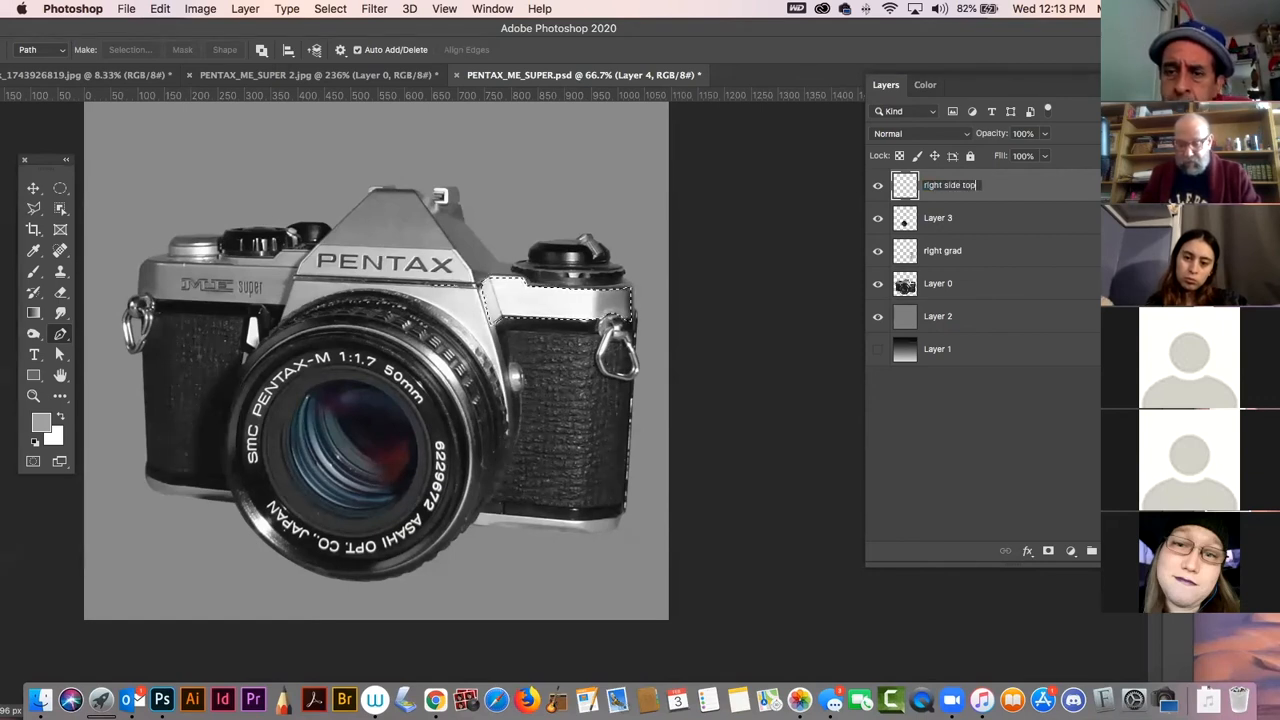
key(Return)
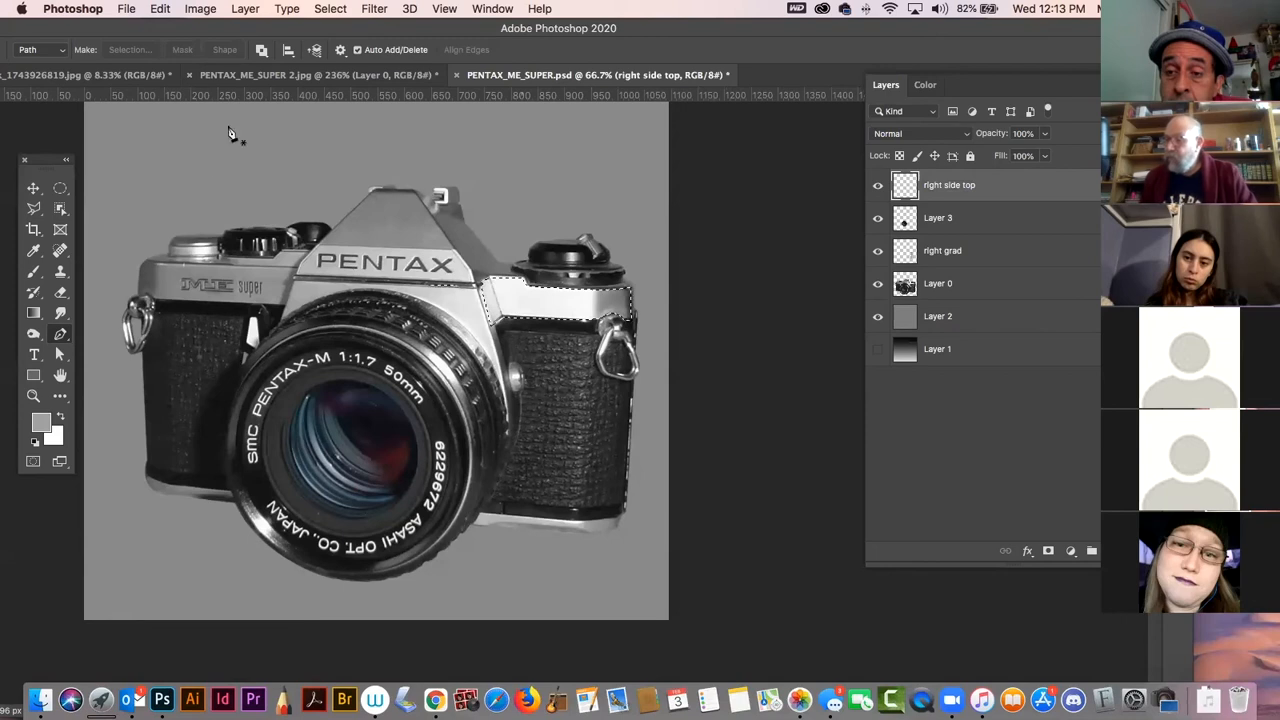
- Apply the gray-to-transparent gradient across the selected top plate from the prism side past the outer edge, and deselect
click(35, 312)
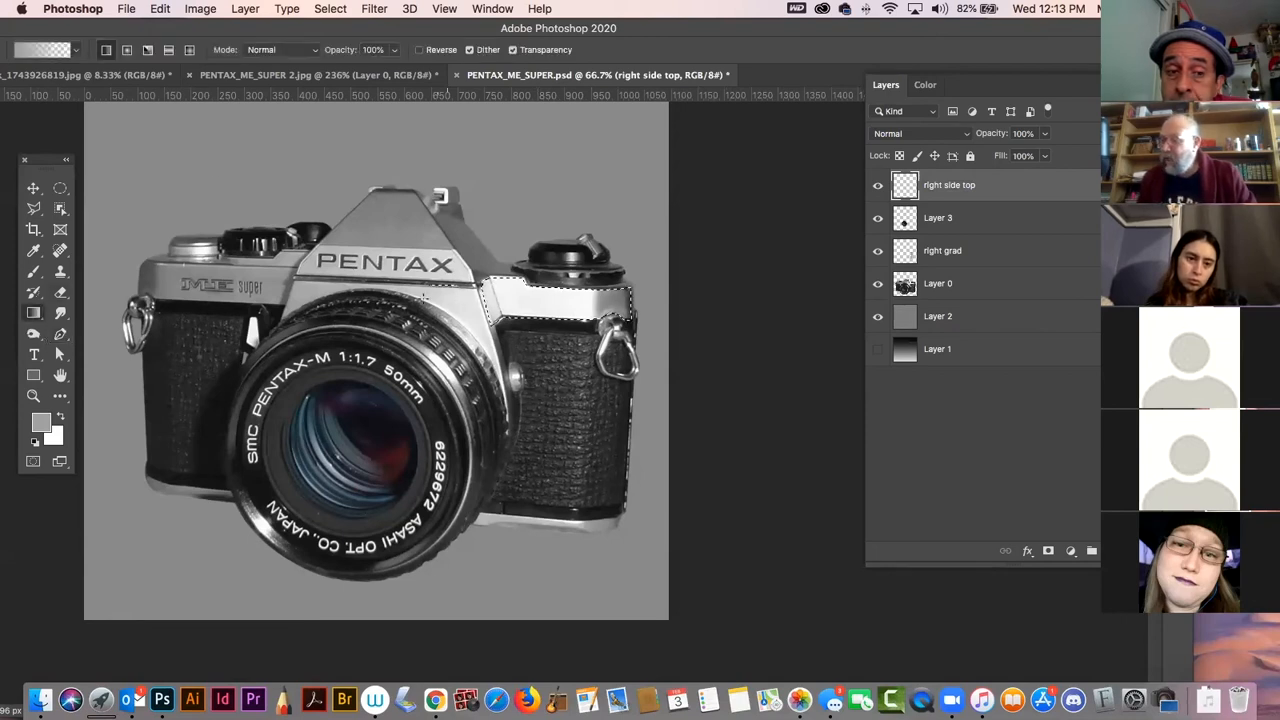
drag(535, 292, 670, 300)
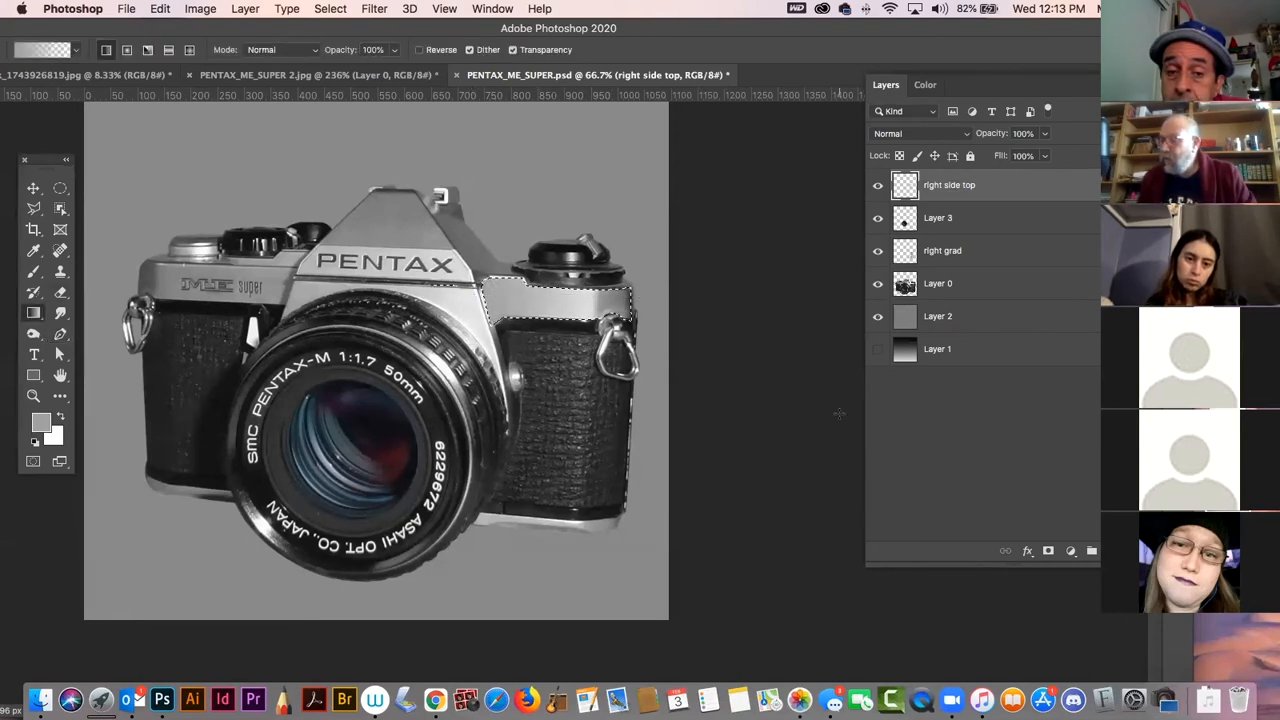
key(super+d)
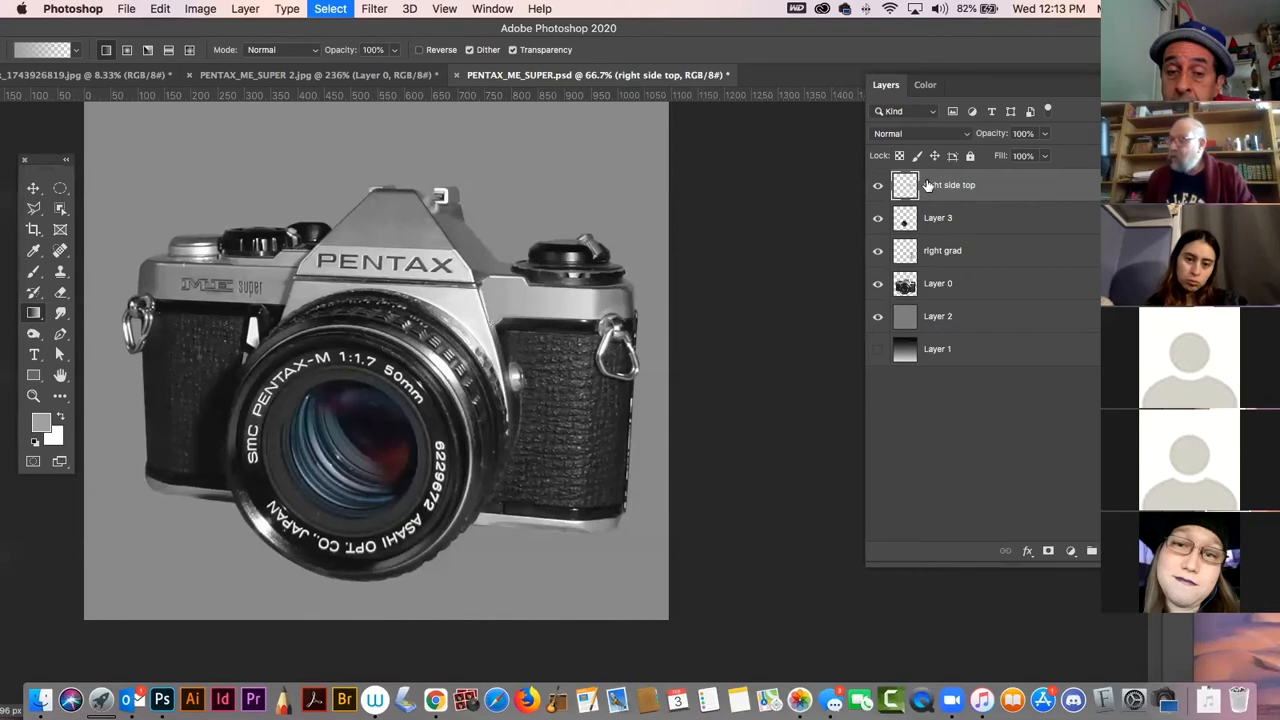
- Set the right side top layer's blending mode to Multiply, compare it hidden and shown, and inspect the plate's edge beside the prism up close
click(916, 136)
click(917, 177)
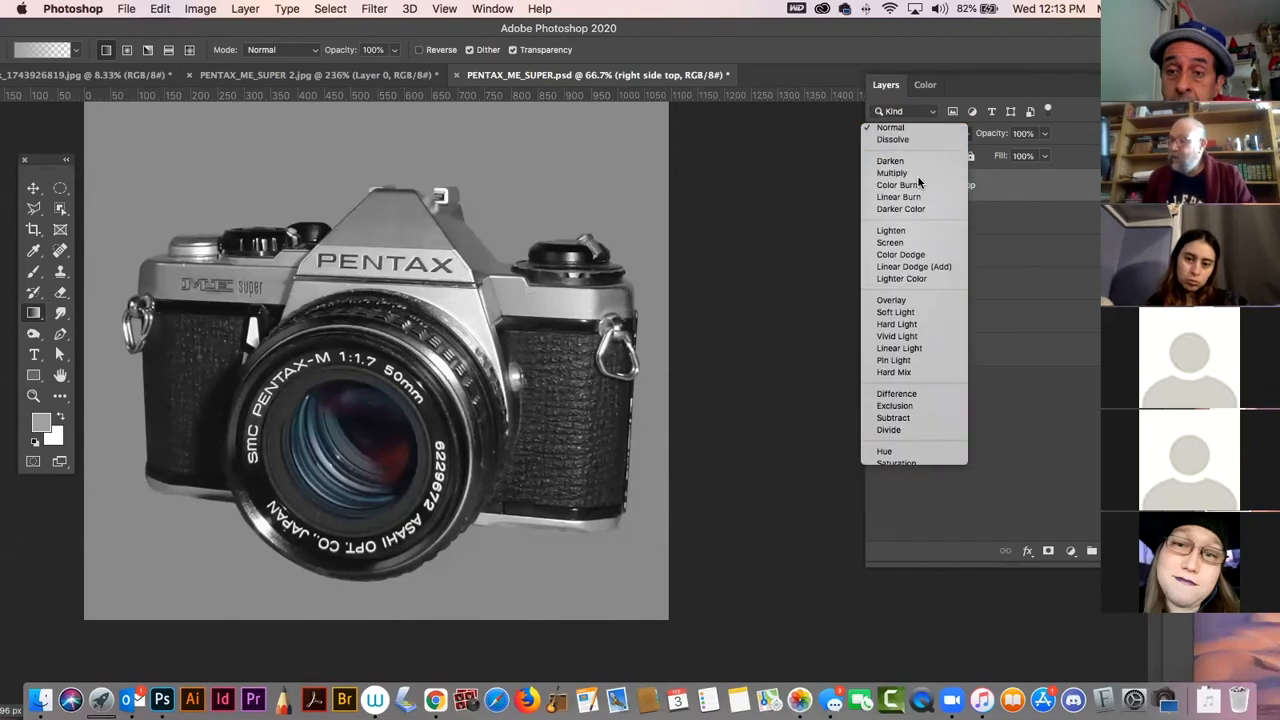
click(878, 185)
click(878, 185)
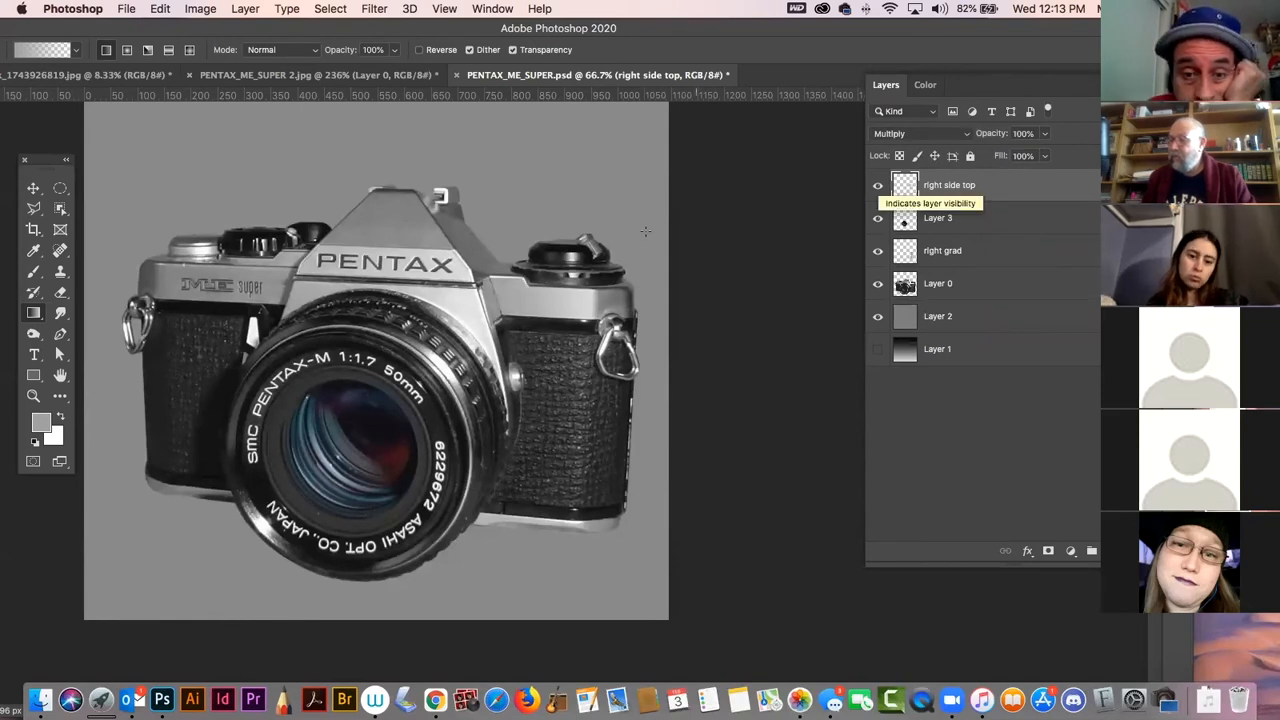
click(44, 397)
drag(468, 252, 596, 380)
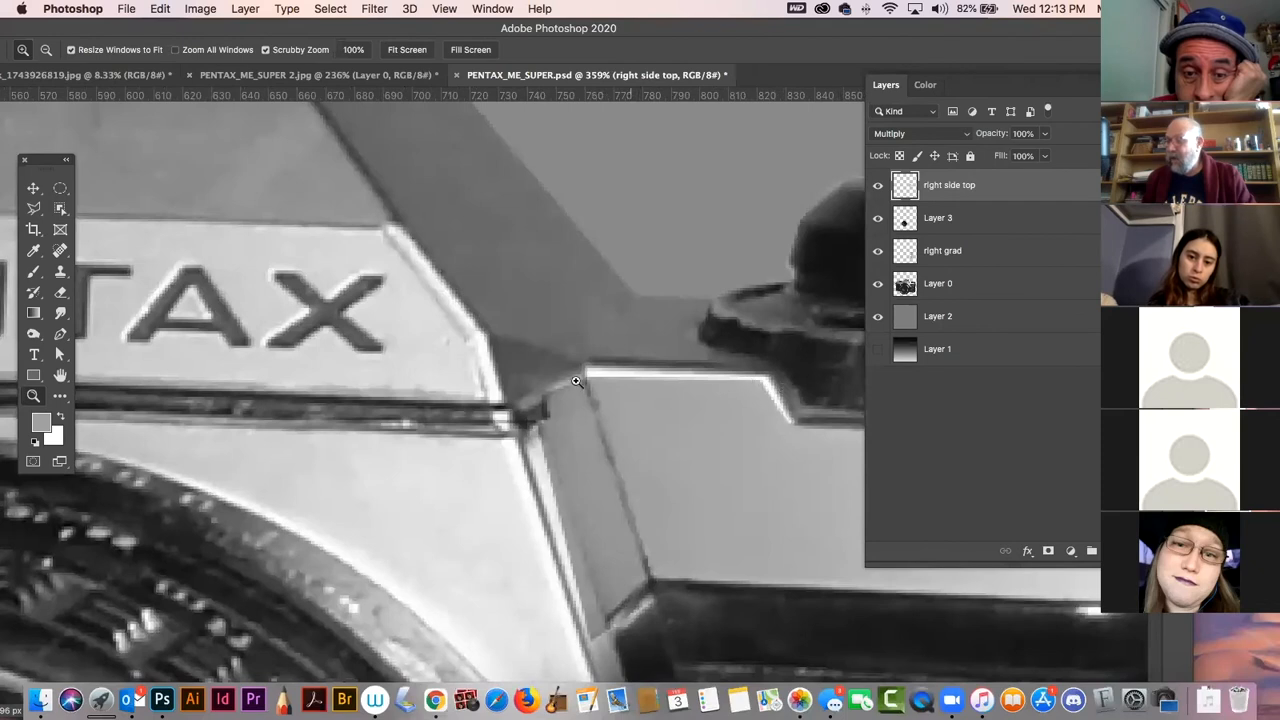
key(super+0)
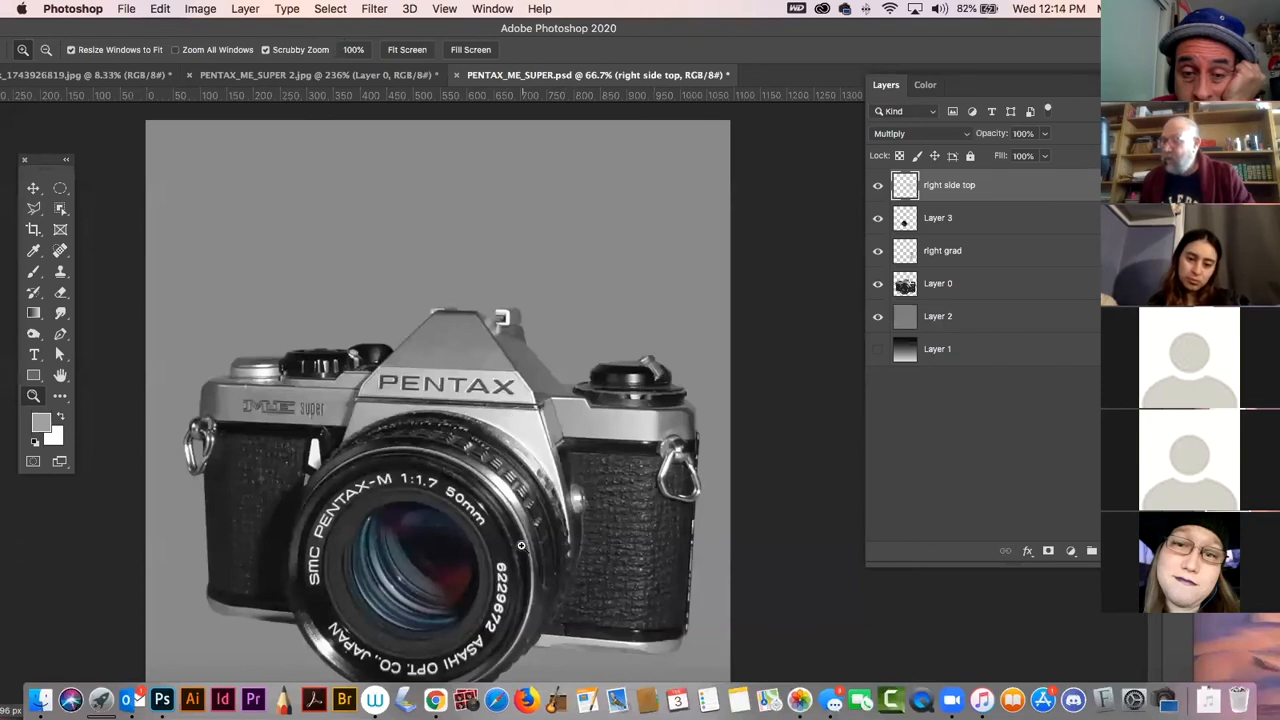
drag(590, 497, 563, 326)
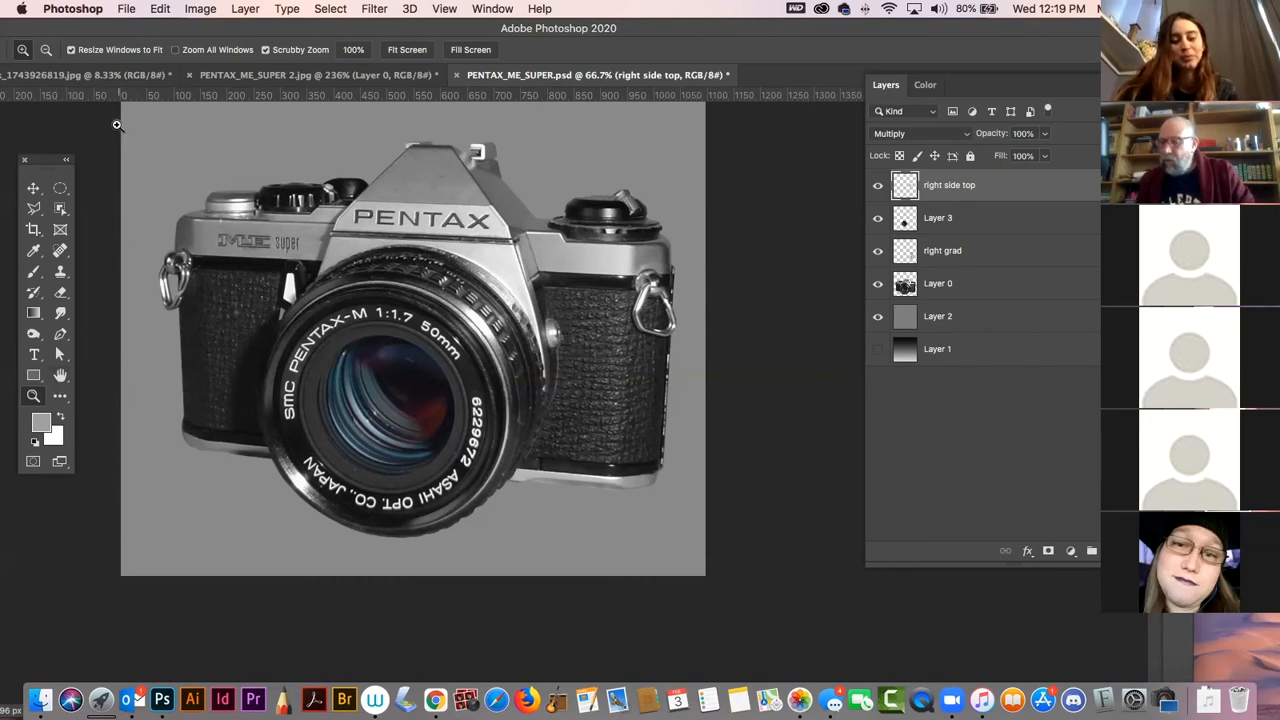
- Select the right grad layer by picking the textured grip in the image, and compare the grip with the layer hidden and shown
click(33, 187)
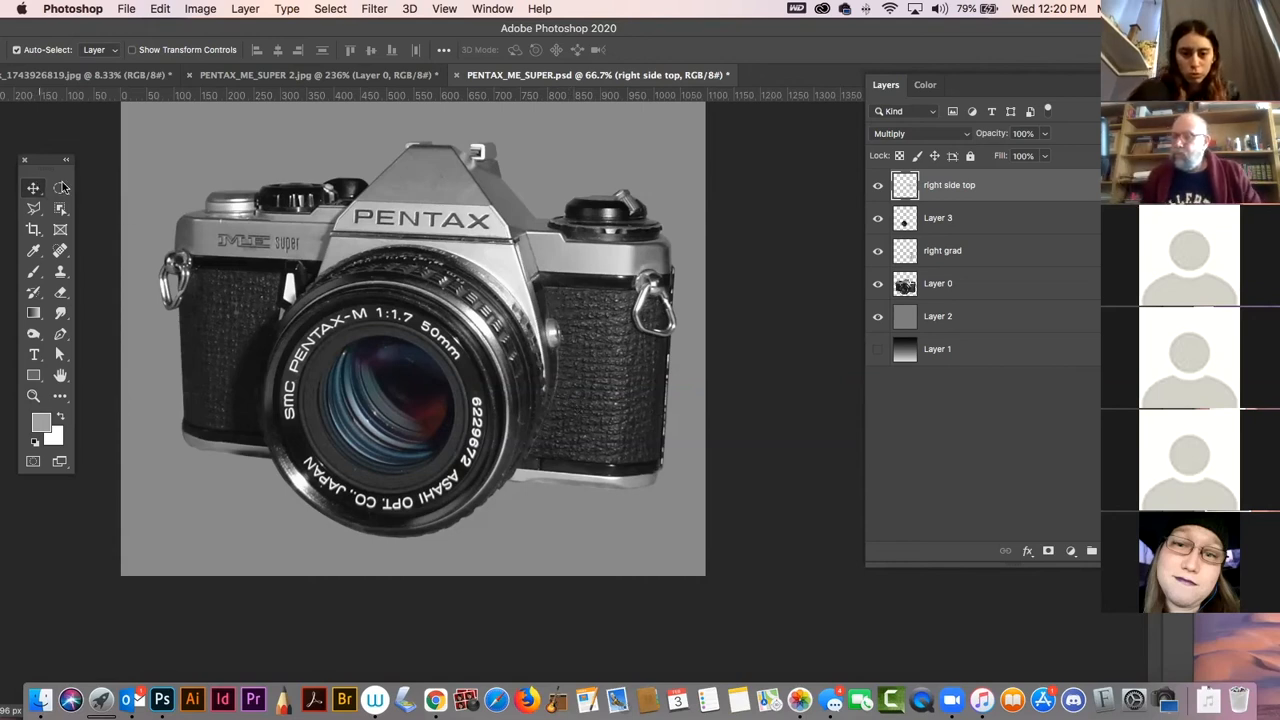
click(100, 165)
click(591, 366)
drag(591, 366, 700, 368)
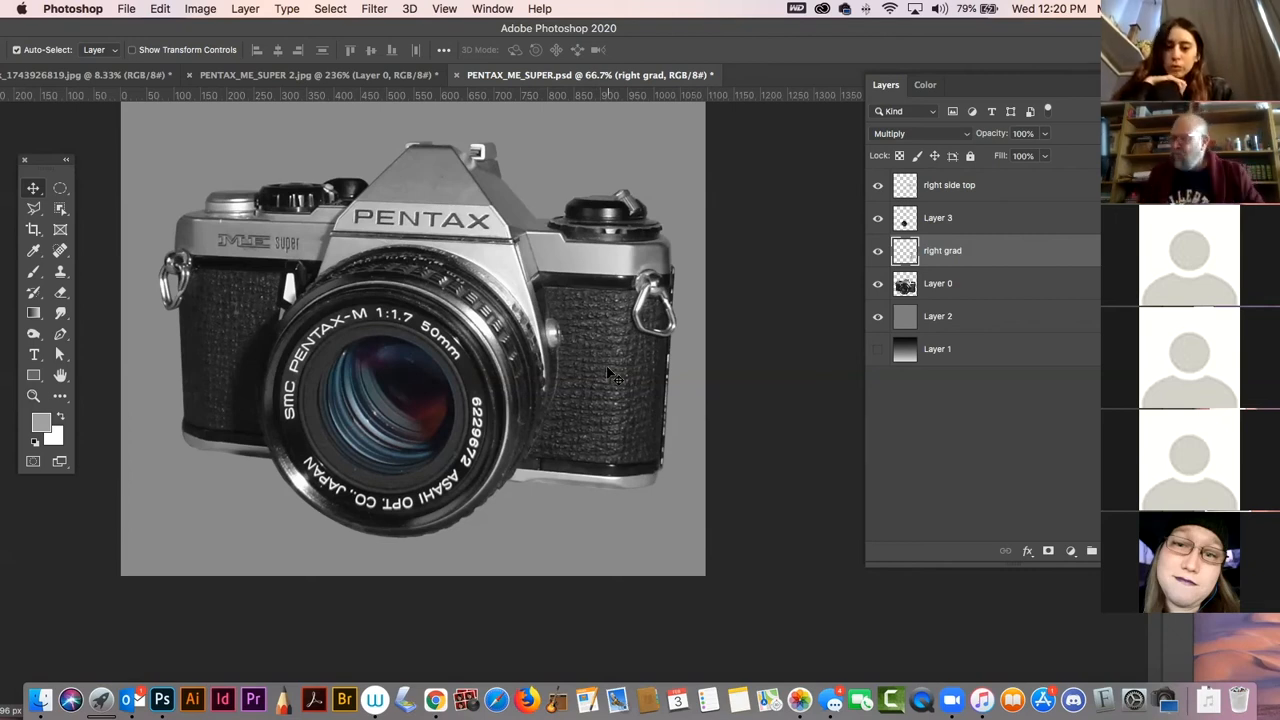
click(33, 395)
click(33, 188)
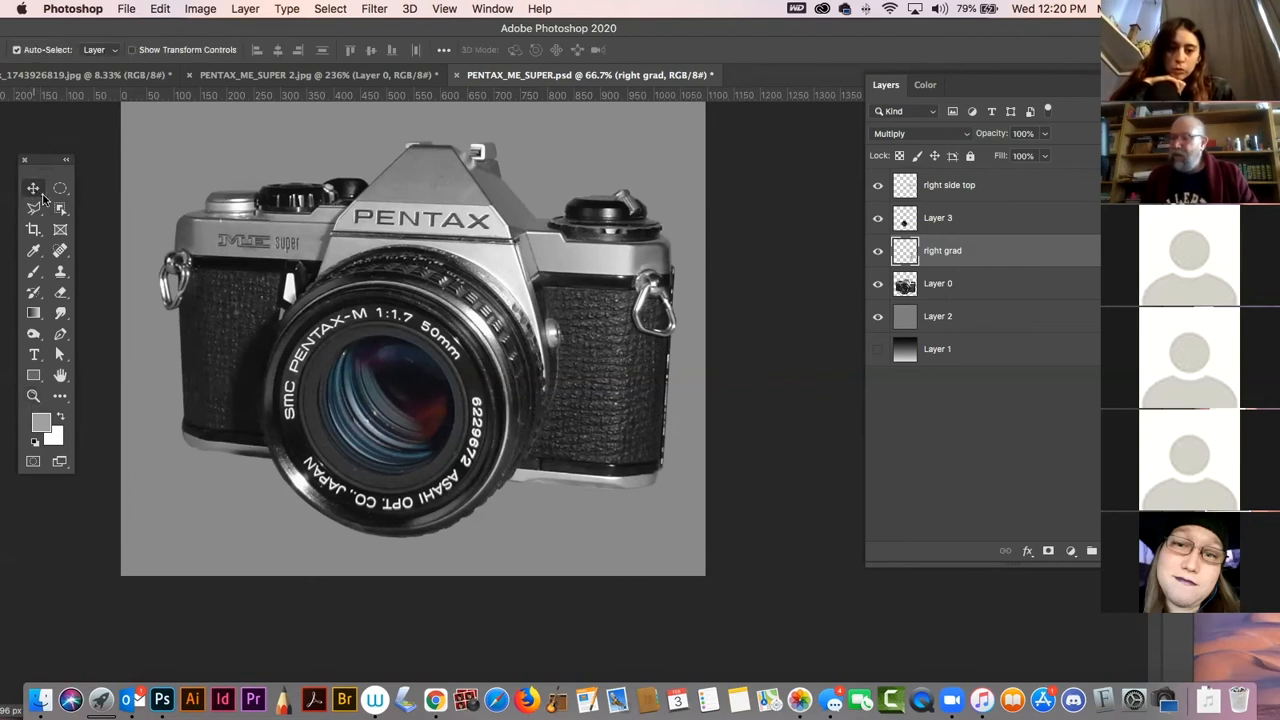
click(879, 251)
click(882, 254)
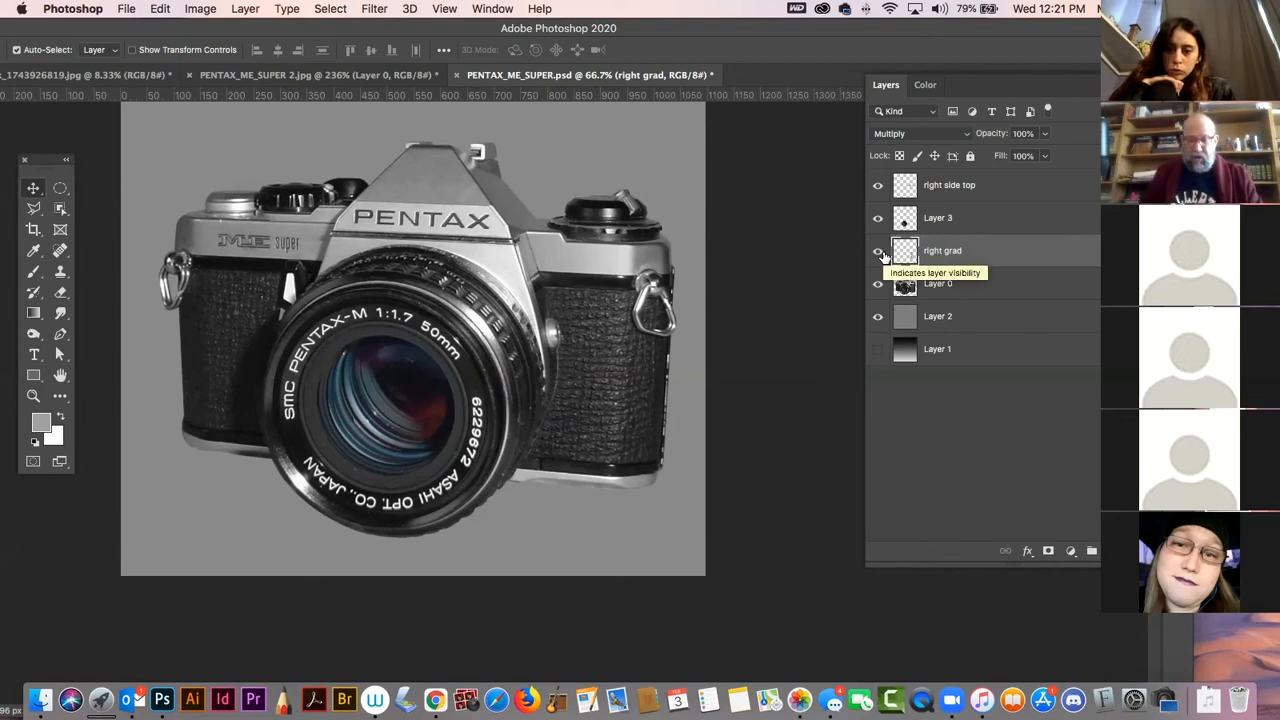
- Darken the right grad layer with a Levels adjustment, using input levels 0, 0.52 and 255
click(199, 10)
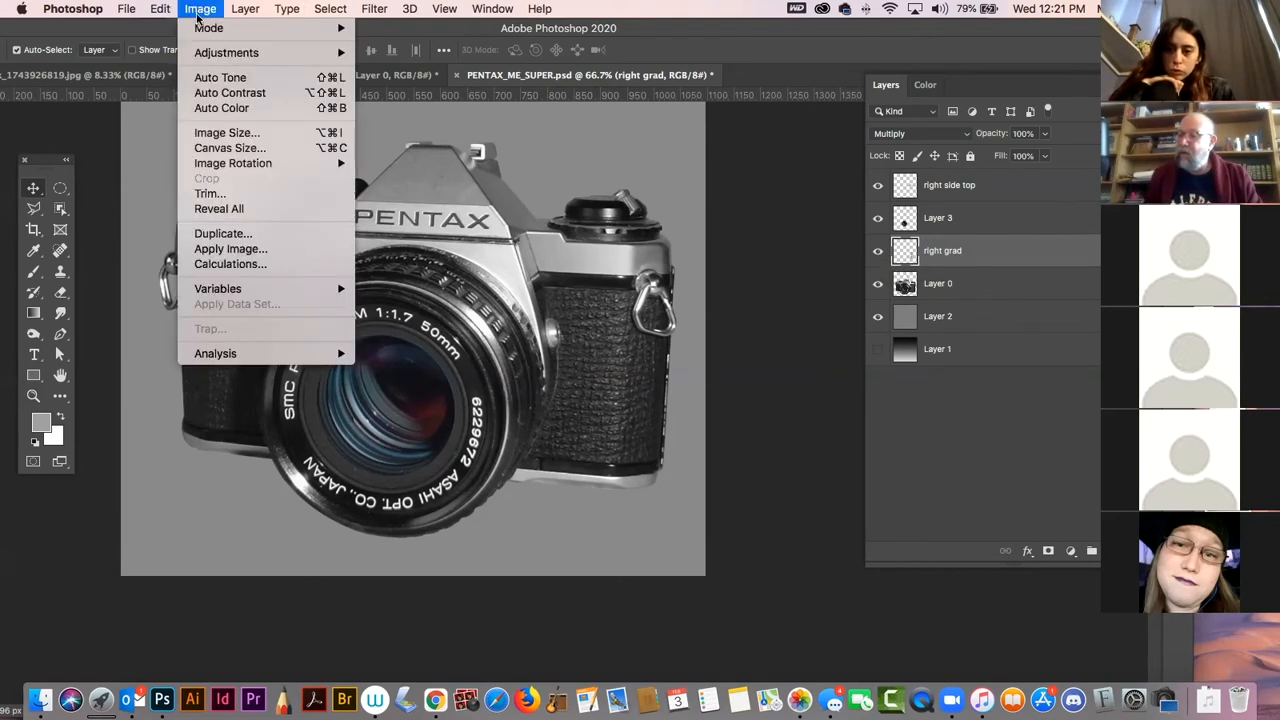
mouse_move(210, 52)
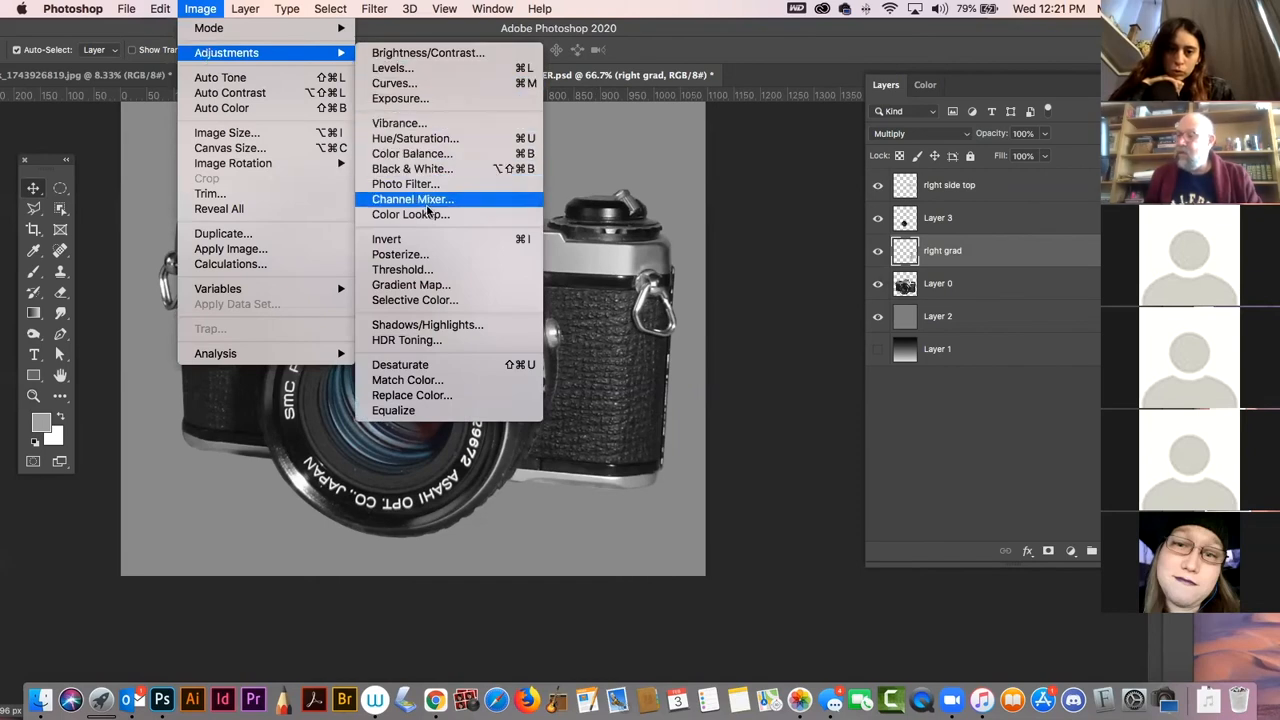
click(415, 68)
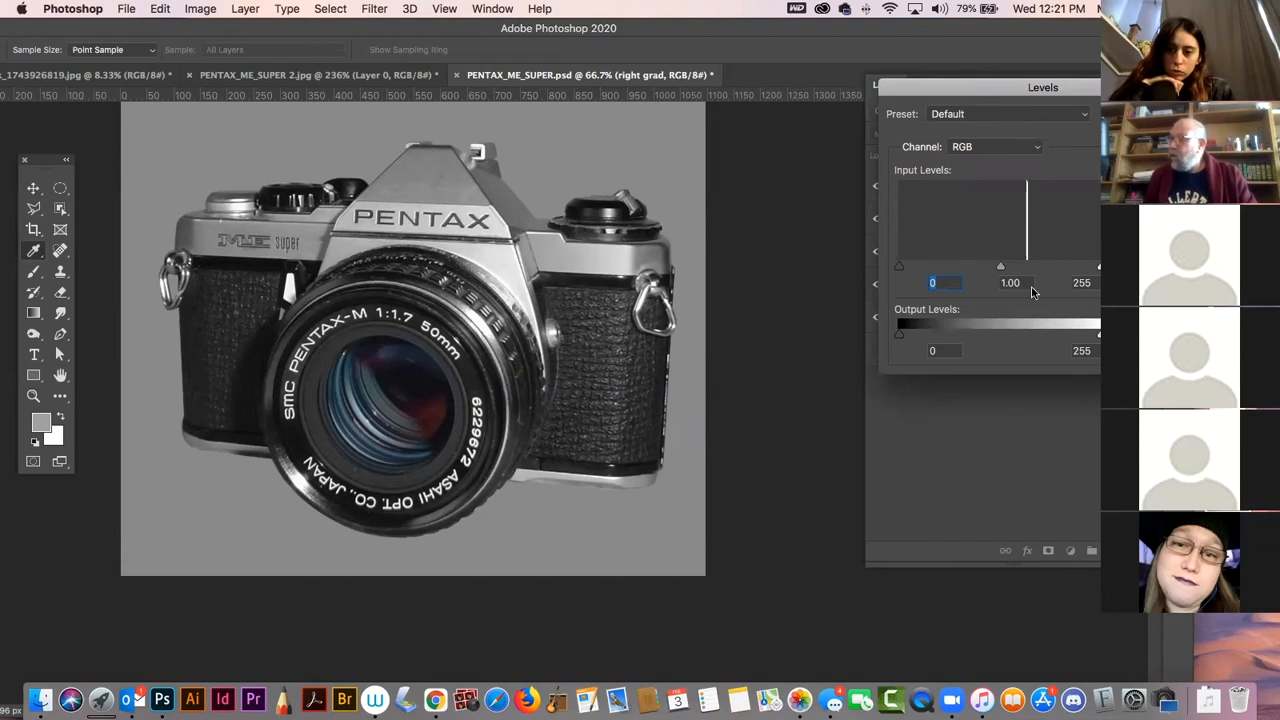
drag(1000, 268, 1040, 272)
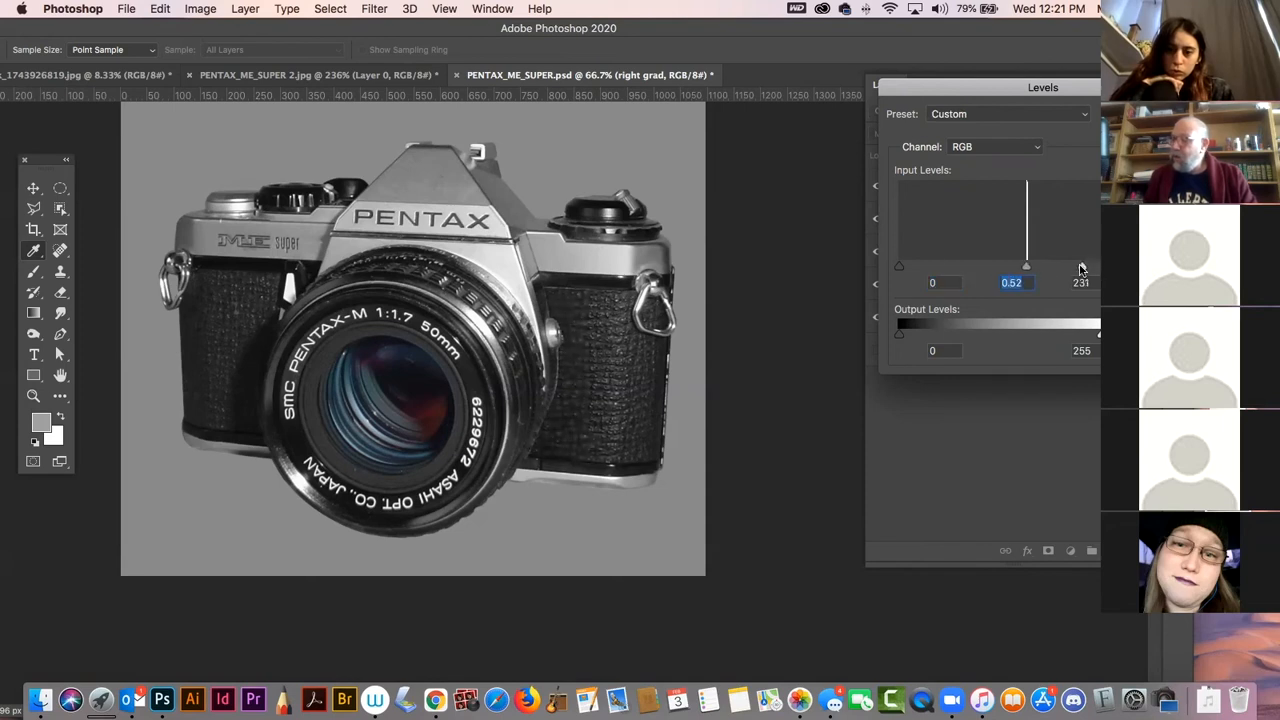
click(1082, 284)
mouse_move(899, 268)
mouse_down()
mouse_move(934, 272)
mouse_move(894, 272)
mouse_up()
click(897, 268)
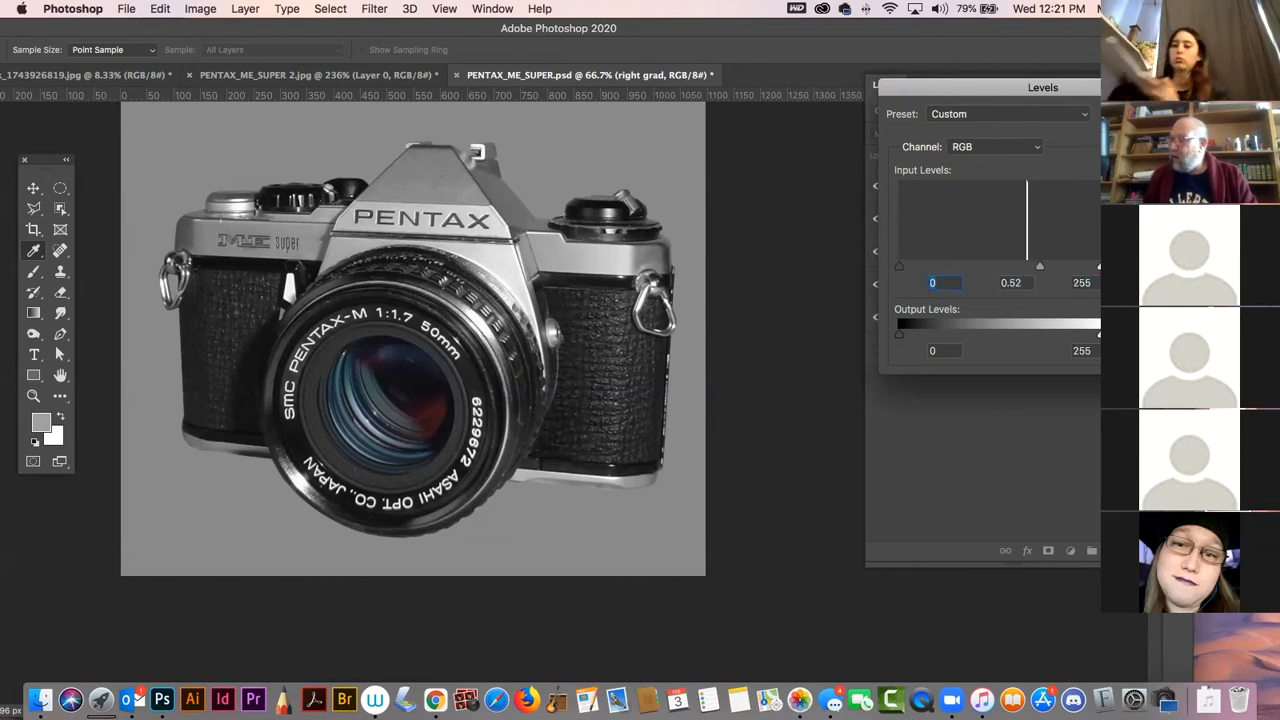
key(Return)
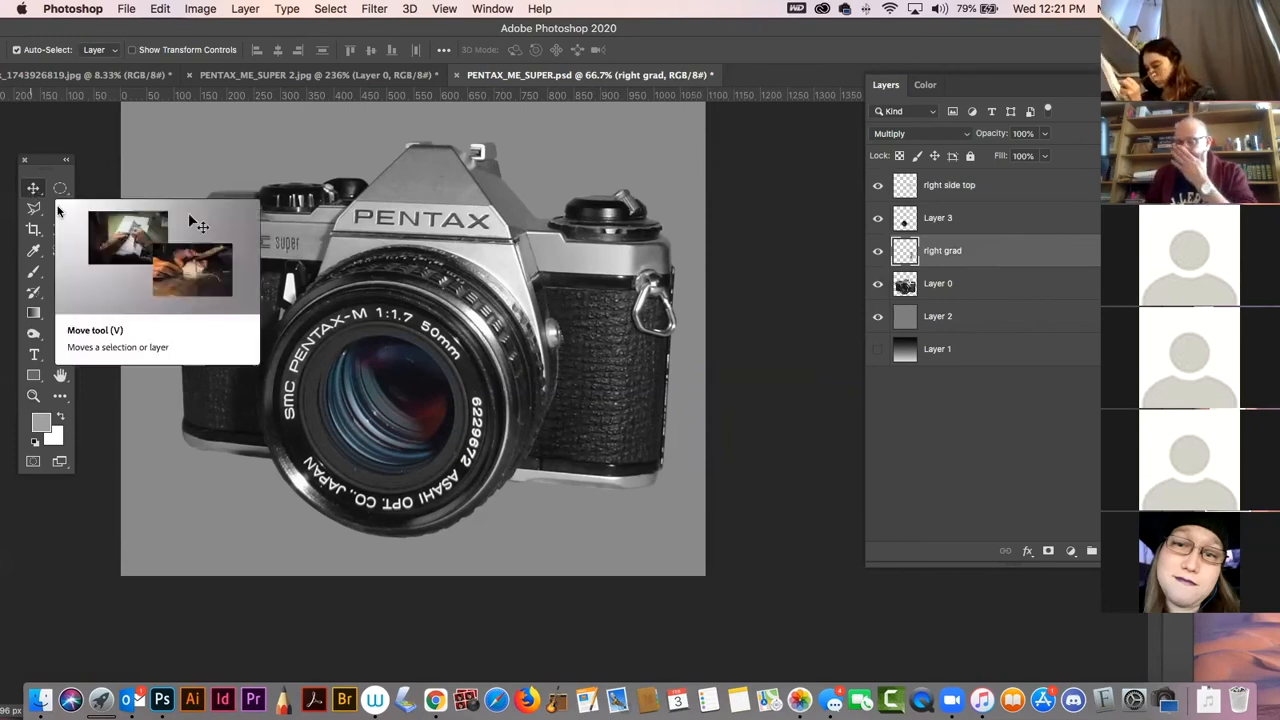
click(200, 10)
mouse_move(228, 52)
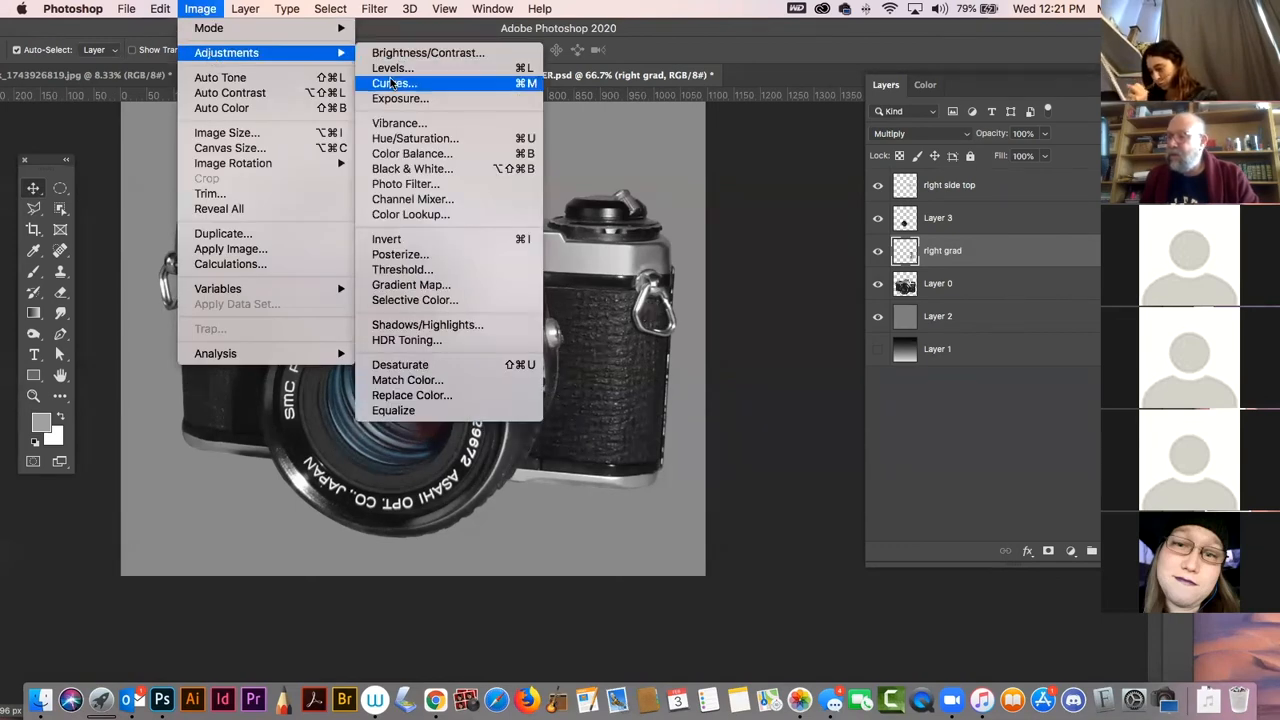
click(412, 138)
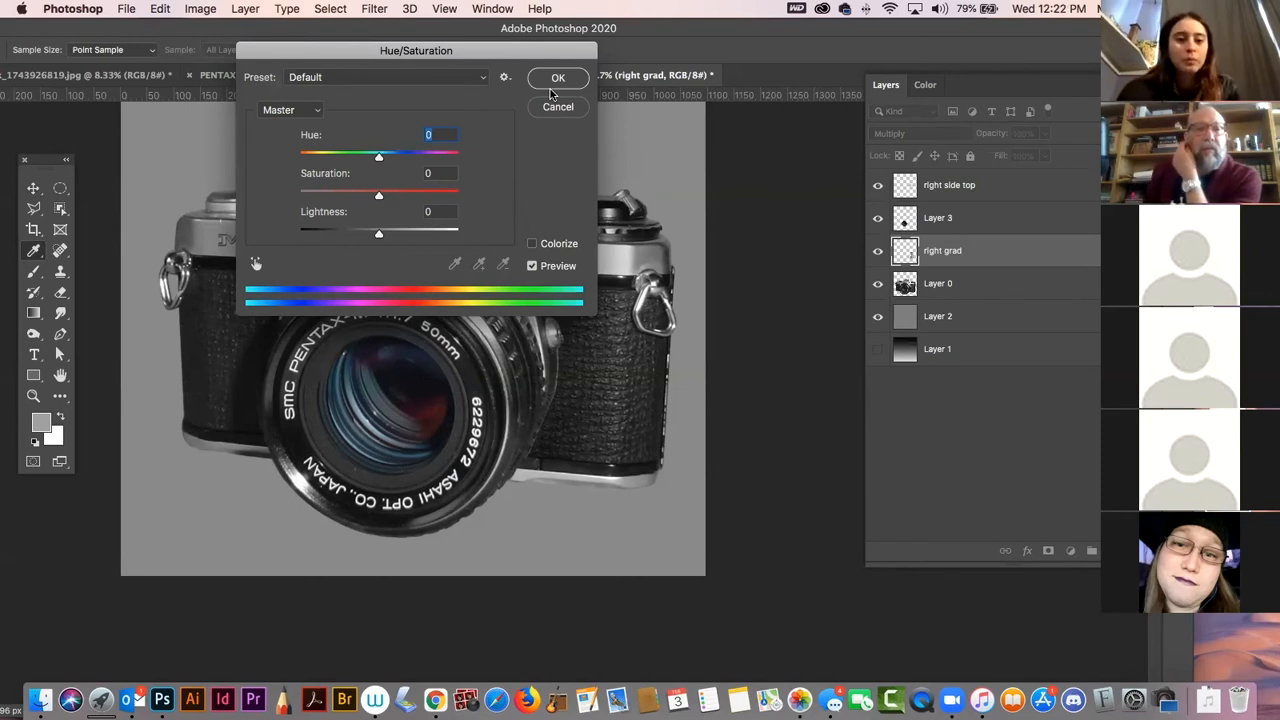
drag(334, 56, 652, 68)
drag(696, 206, 706, 206)
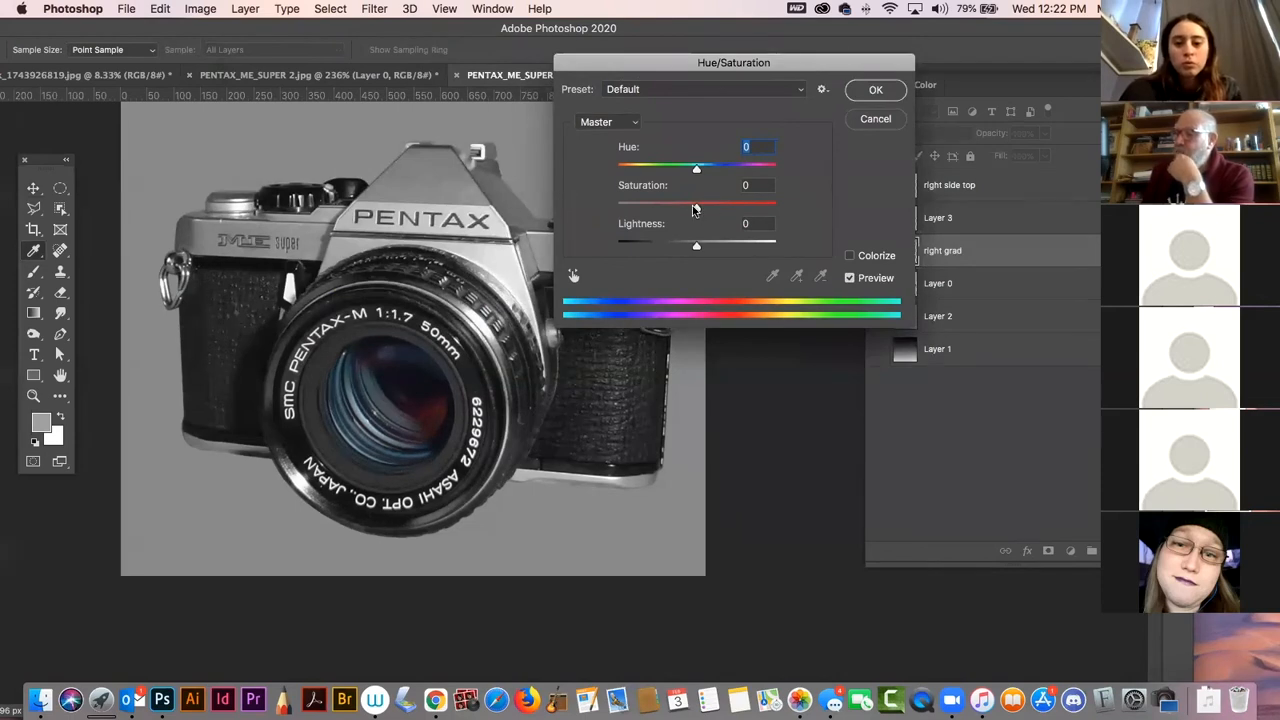
drag(843, 209, 900, 250)
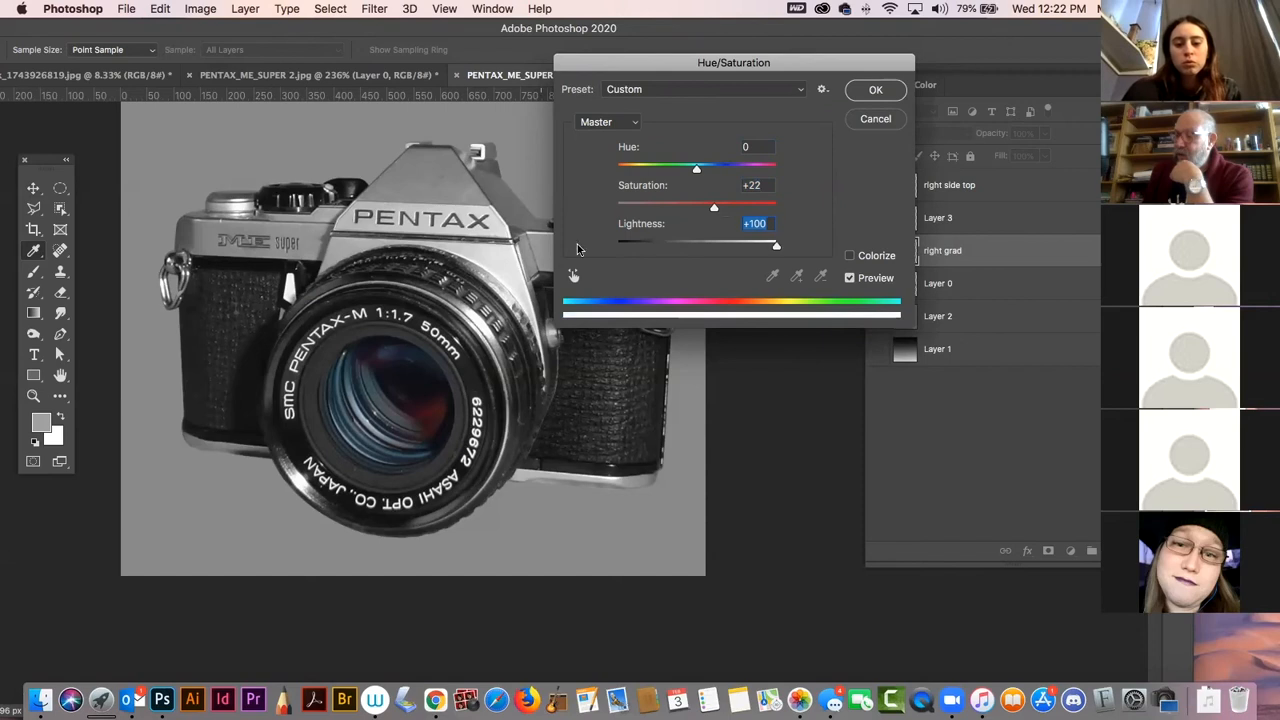
drag(594, 250, 624, 248)
drag(697, 168, 790, 170)
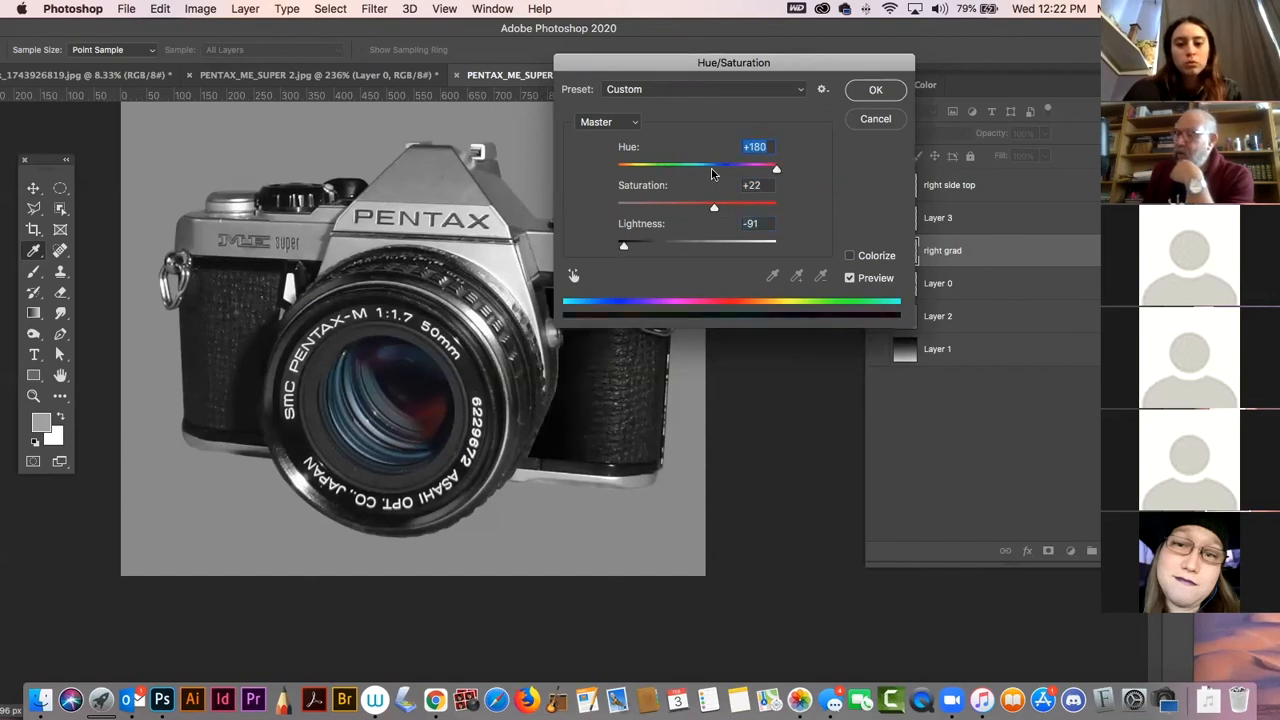
click(876, 119)
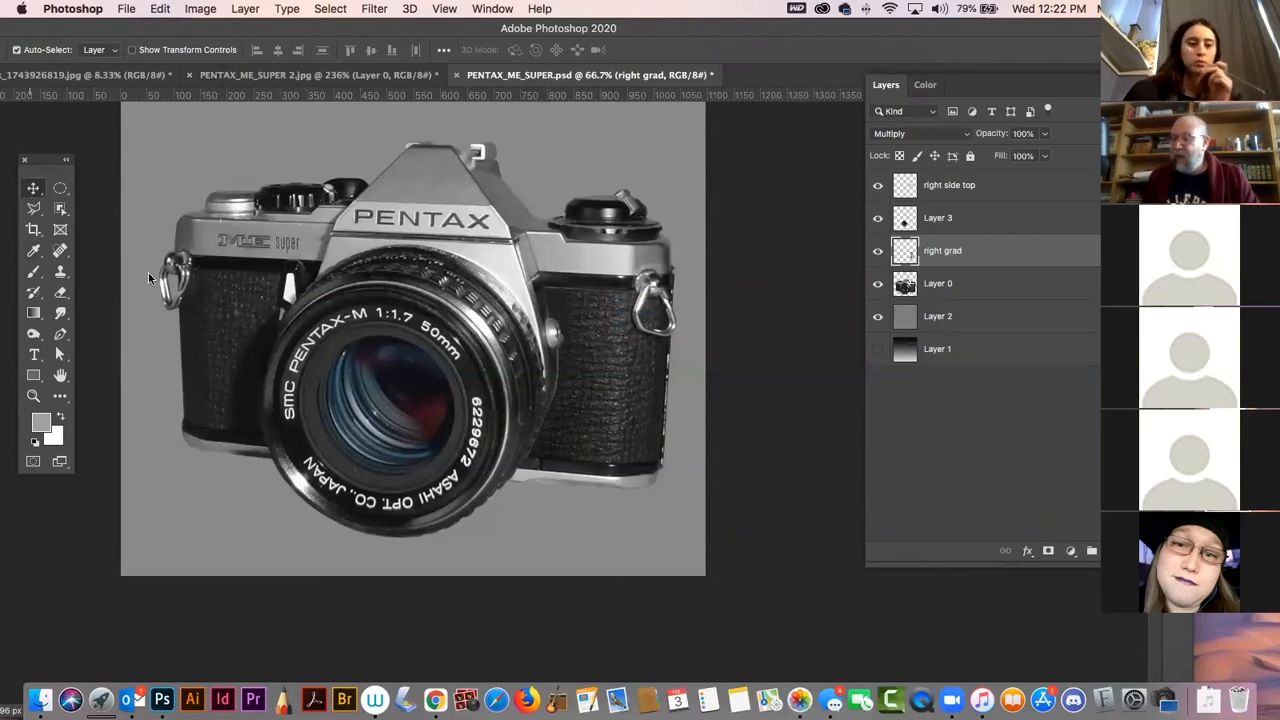
- Preview the camera over the black-to-white gradient background, and hide both the plain gray and the gradient background layers
key(alt+bracketright)
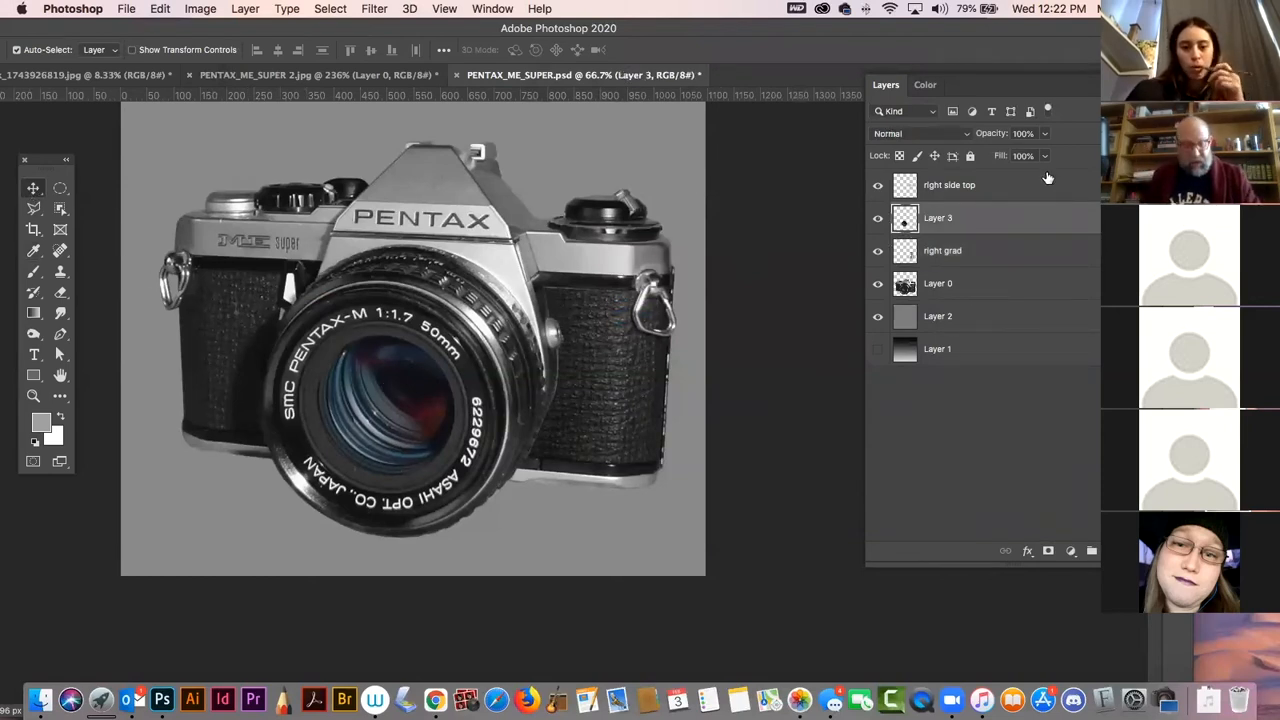
key(super+minus)
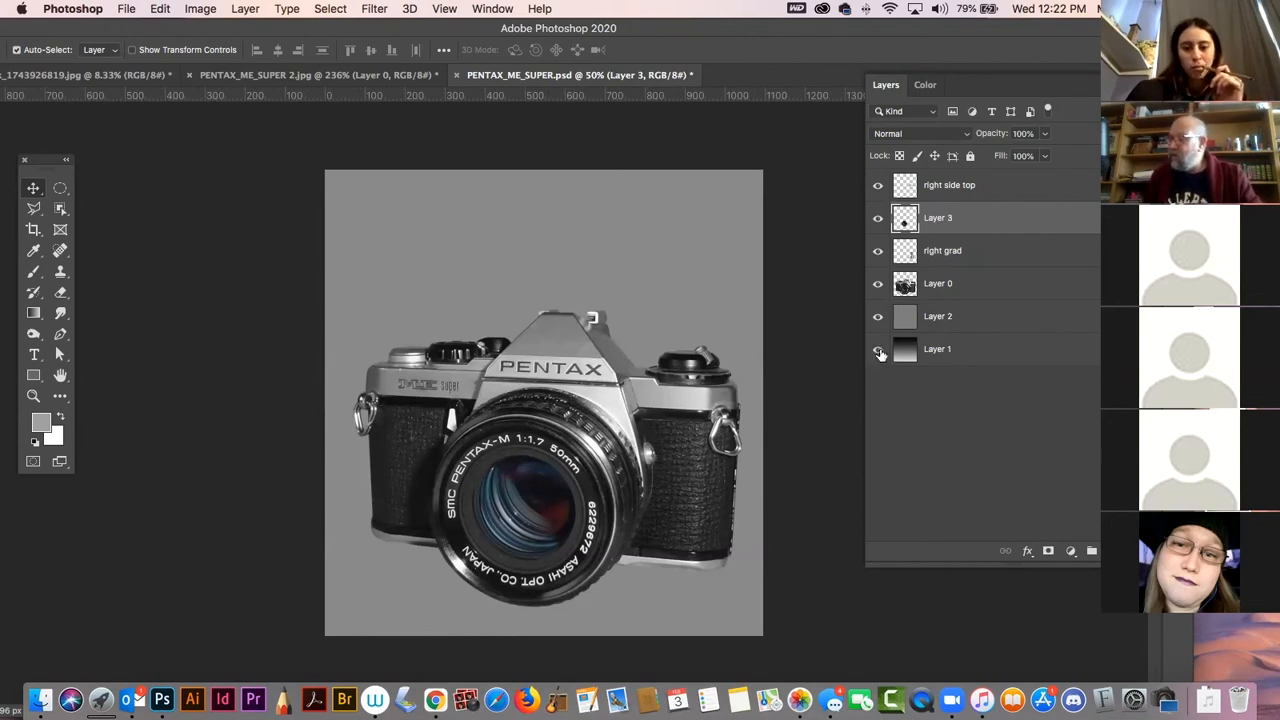
click(875, 318)
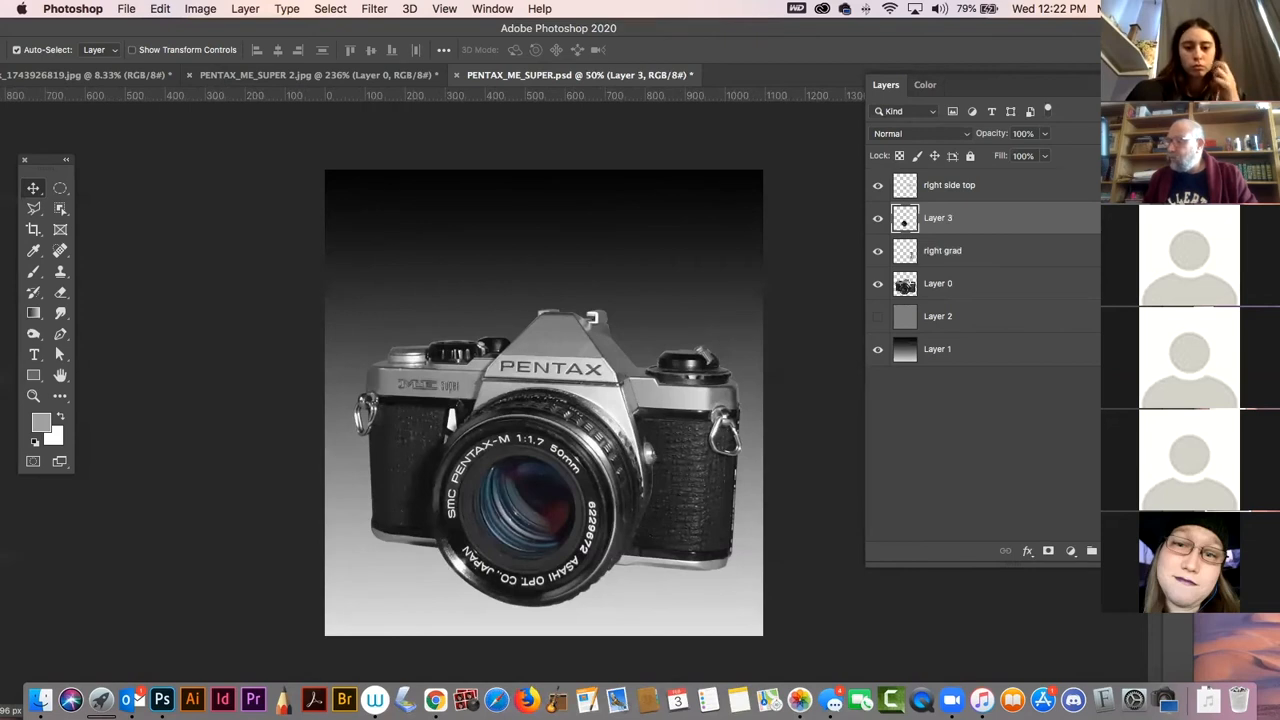
click(878, 349)
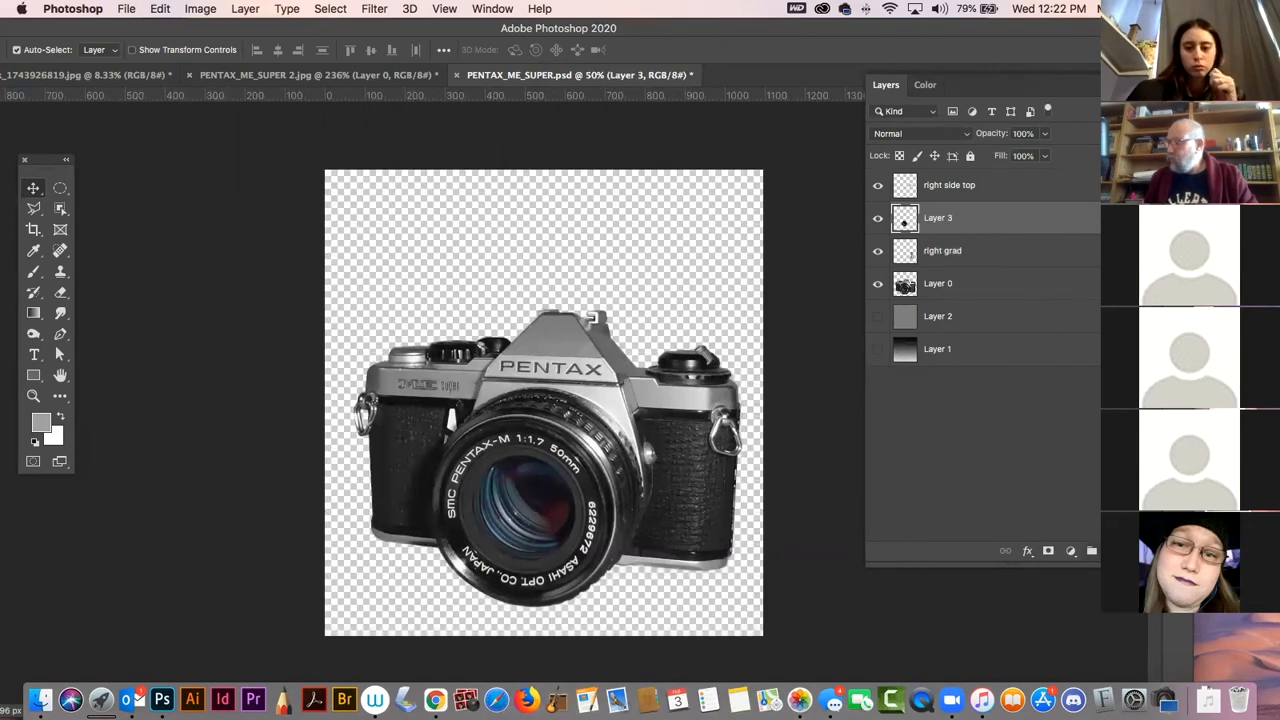
- Add two new layers between the hidden gray and gradient background layers, and fill the lower one with white
click(1091, 551)
drag(1006, 214, 995, 373)
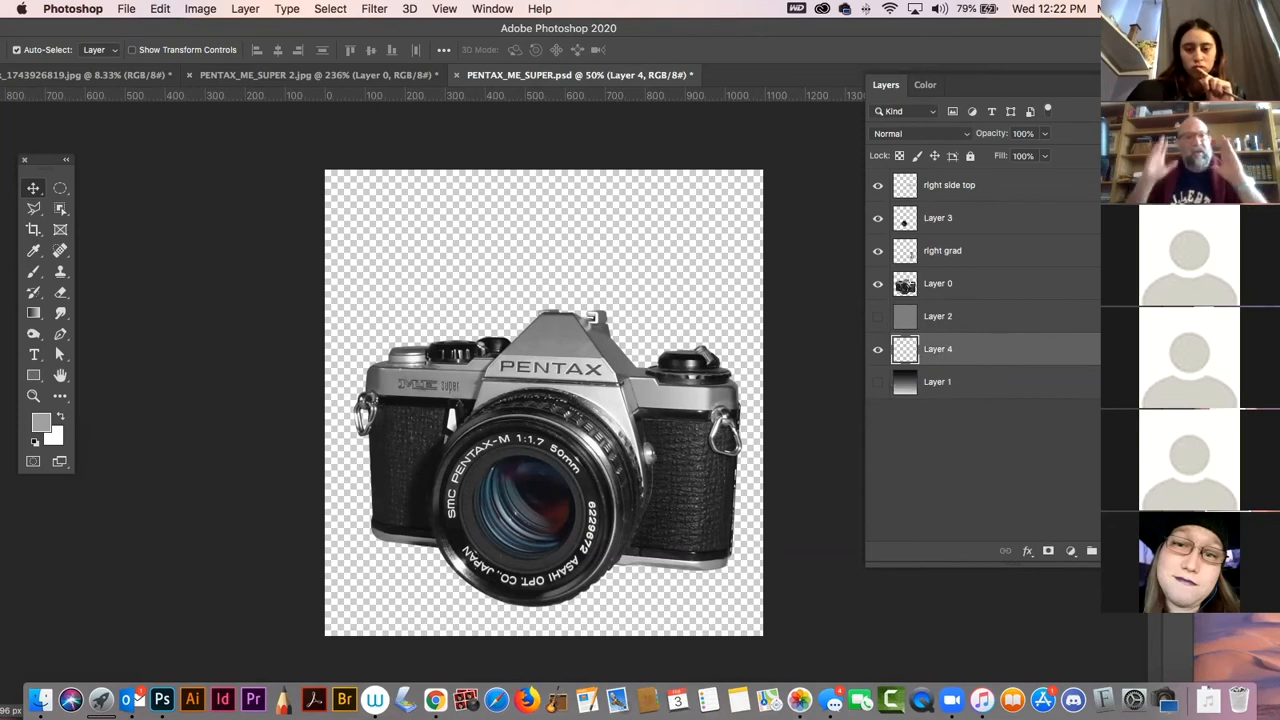
key(F7)
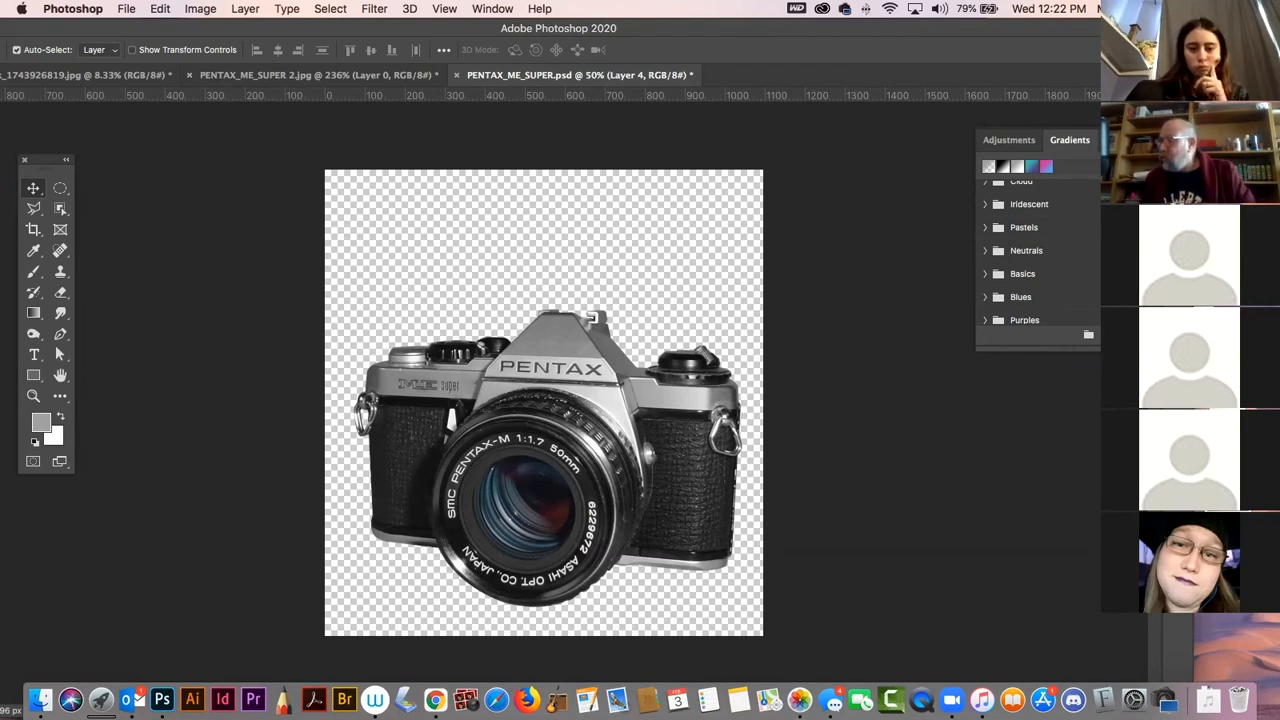
key(F7)
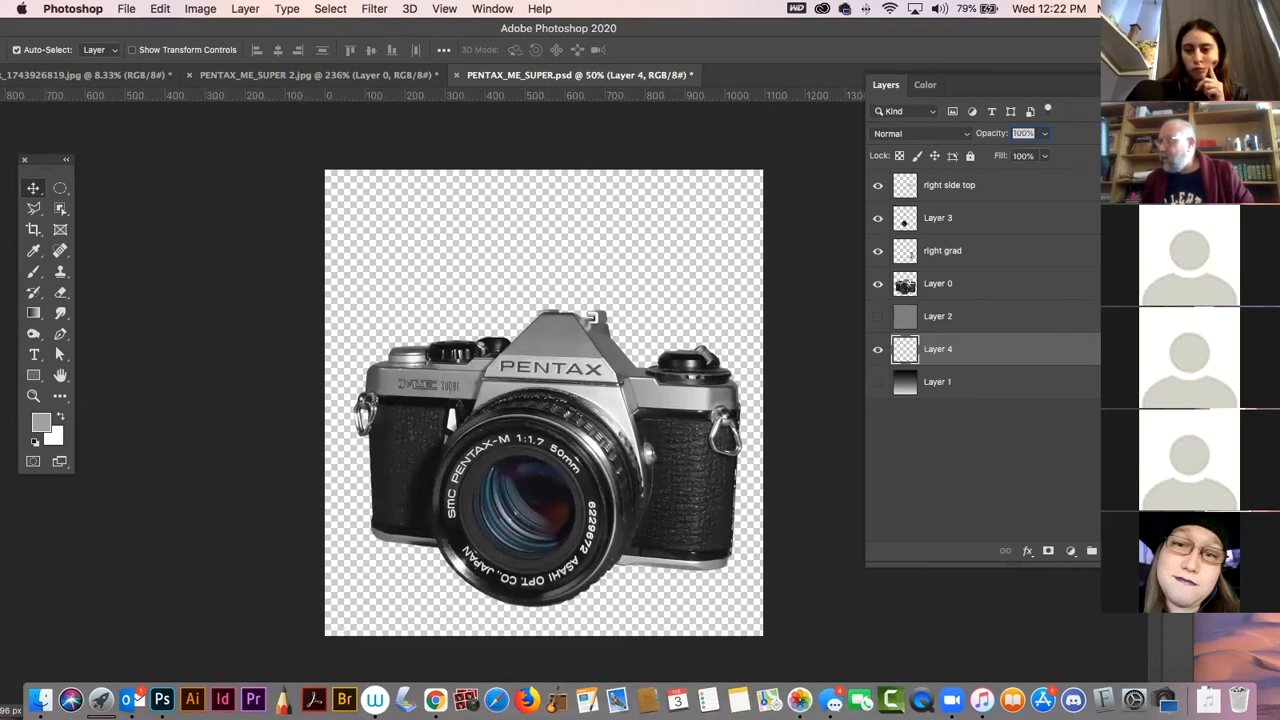
click(1113, 551)
drag(977, 363, 982, 398)
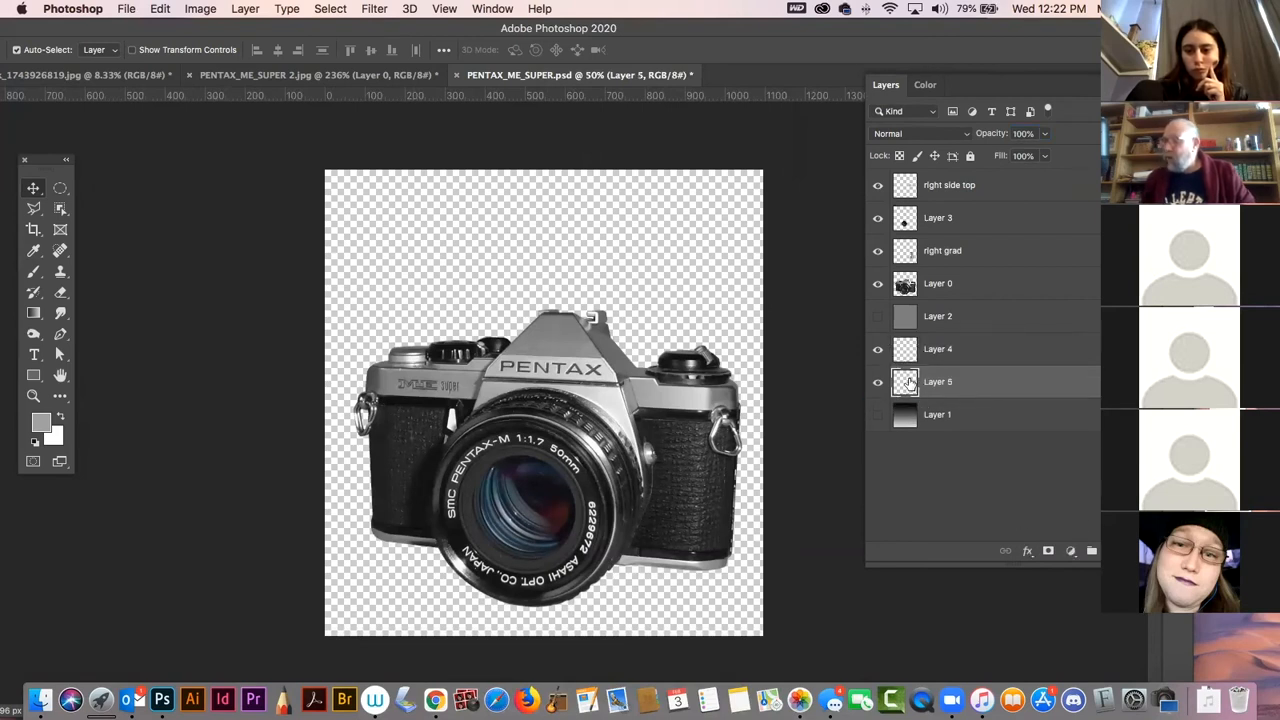
key(super+BackSpace)
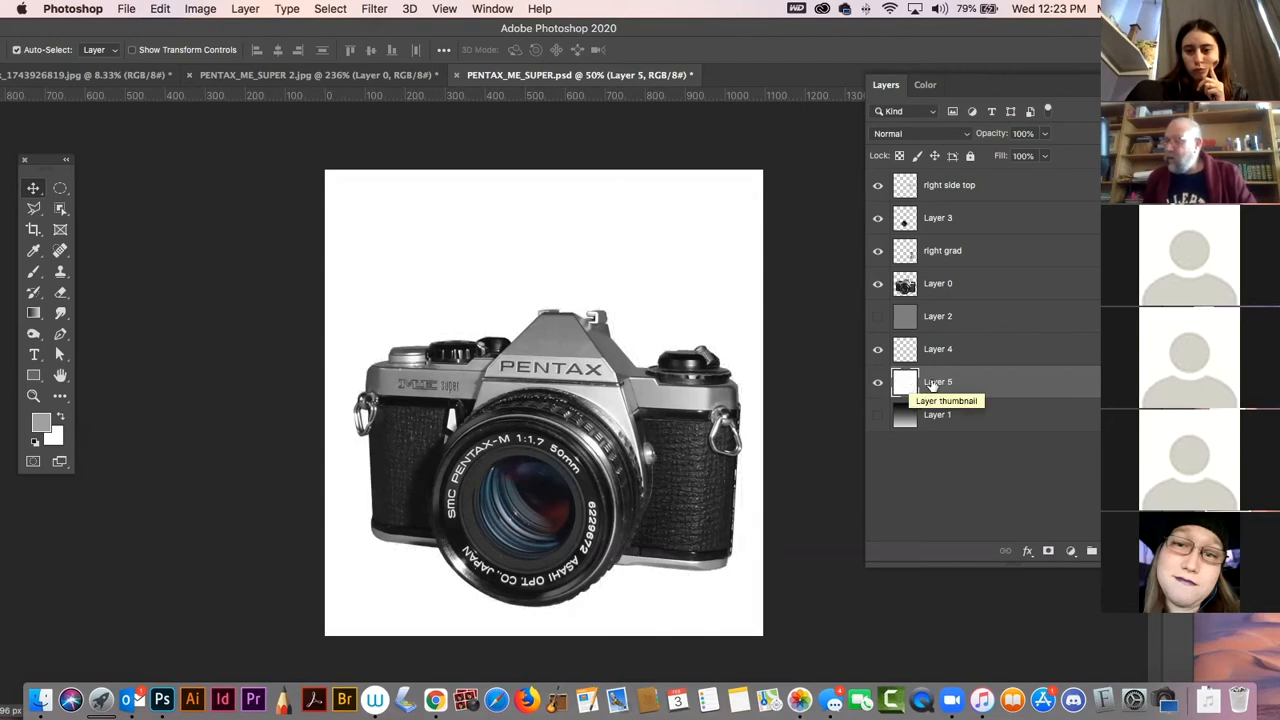
- On the empty layer above the white one, apply a blue-to-transparent linear gradient from above the canvas down to near its lower edge
click(948, 352)
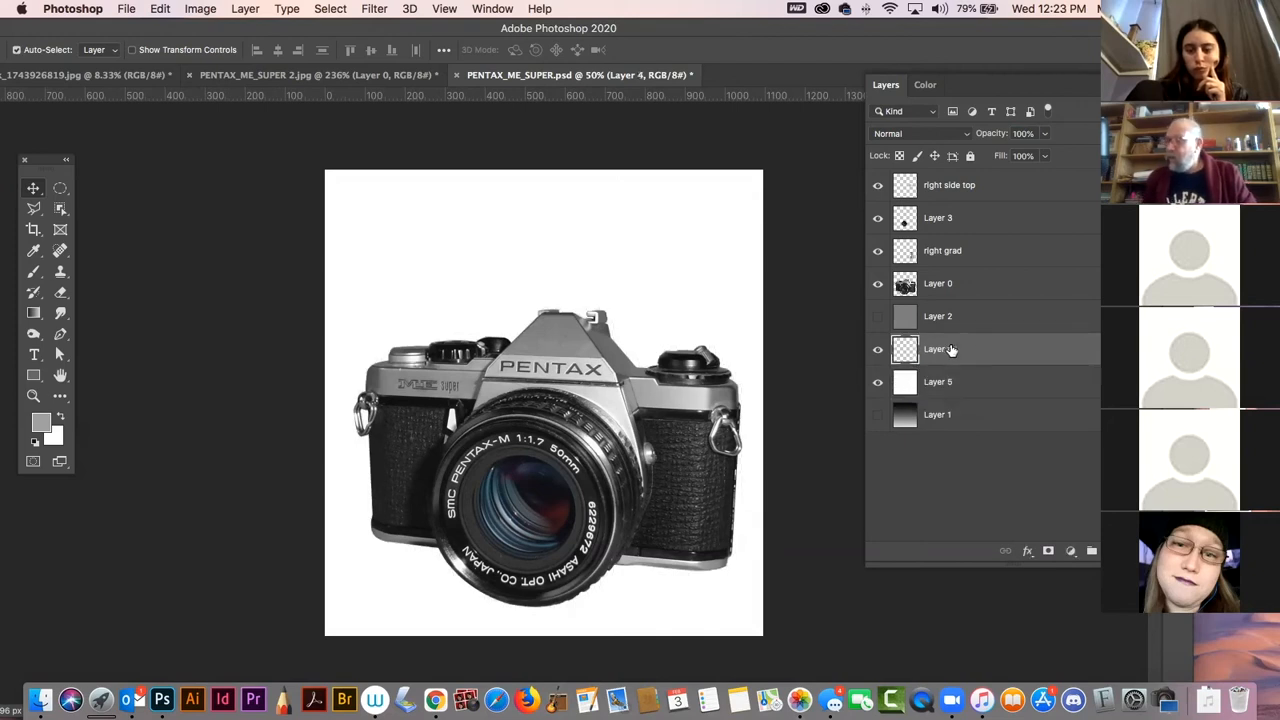
key(F7)
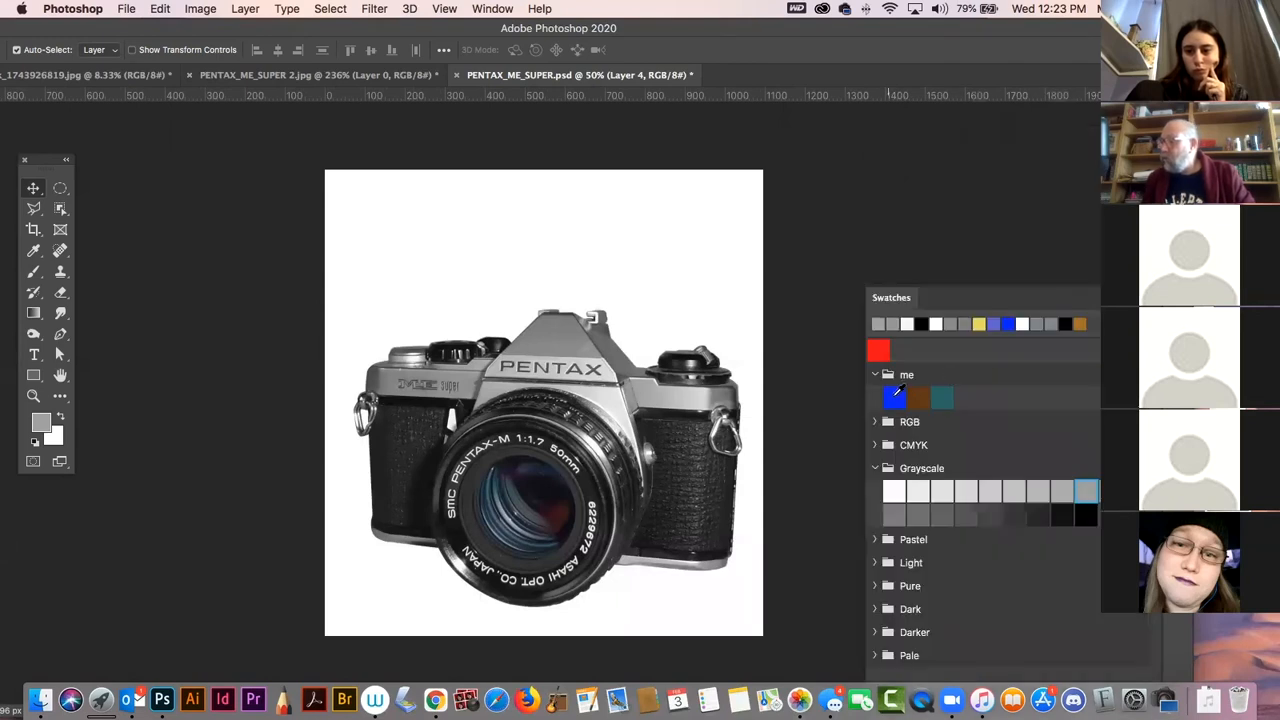
click(897, 394)
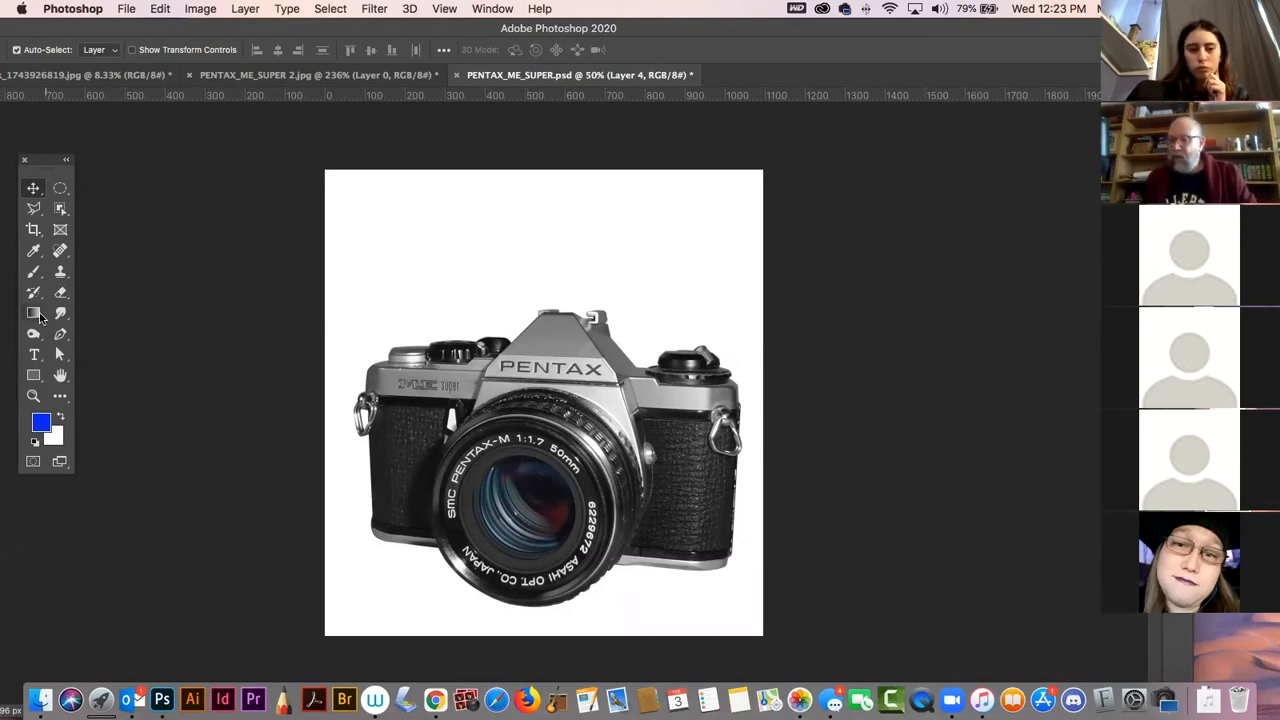
click(38, 314)
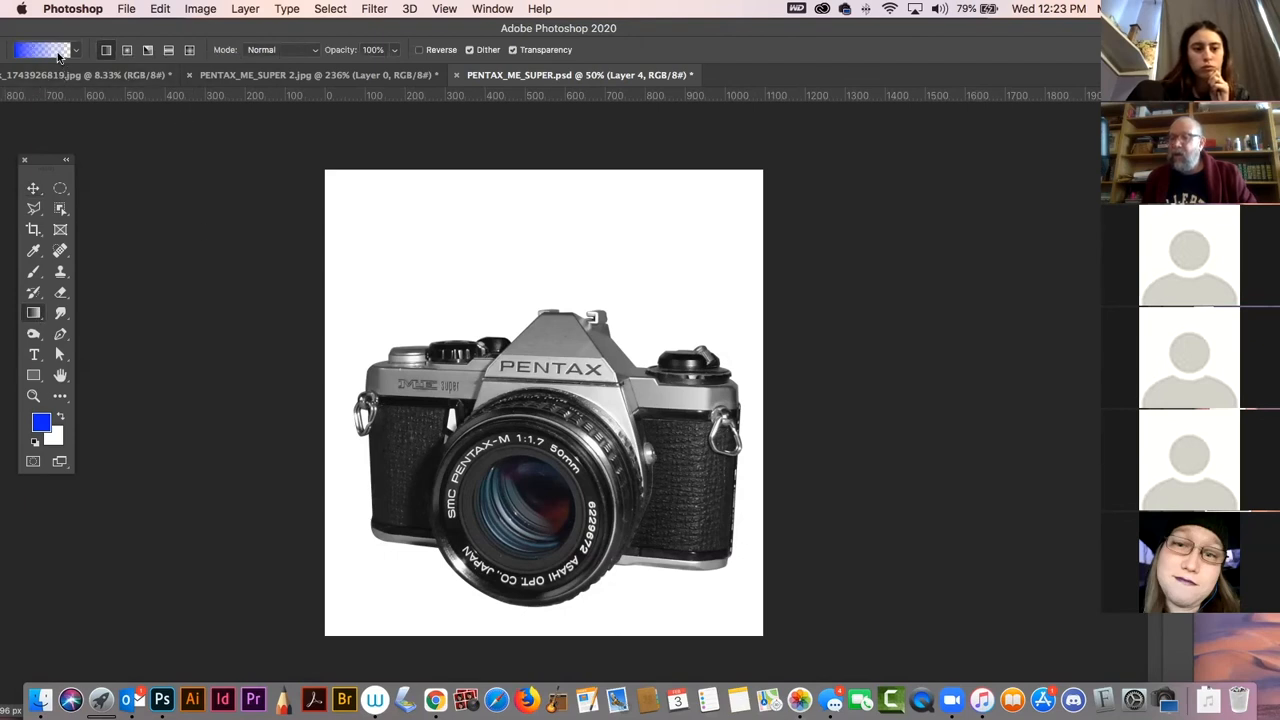
drag(554, 152, 556, 602)
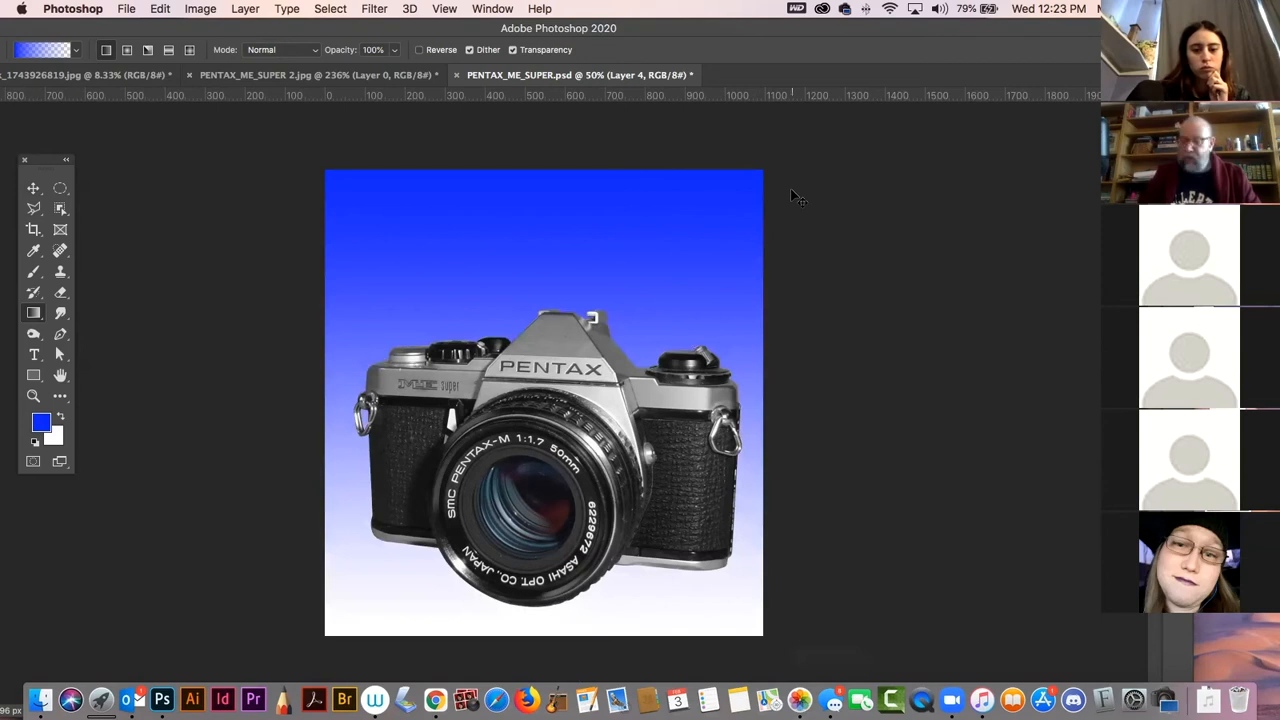
- Mute the blue gradient layer with a Hue/Saturation adjustment, using hue 0, saturation -63 and lightness -27
key(super+u)
drag(684, 64, 929, 115)
drag(941, 260, 897, 261)
drag(940, 298, 928, 301)
drag(898, 261, 889, 258)
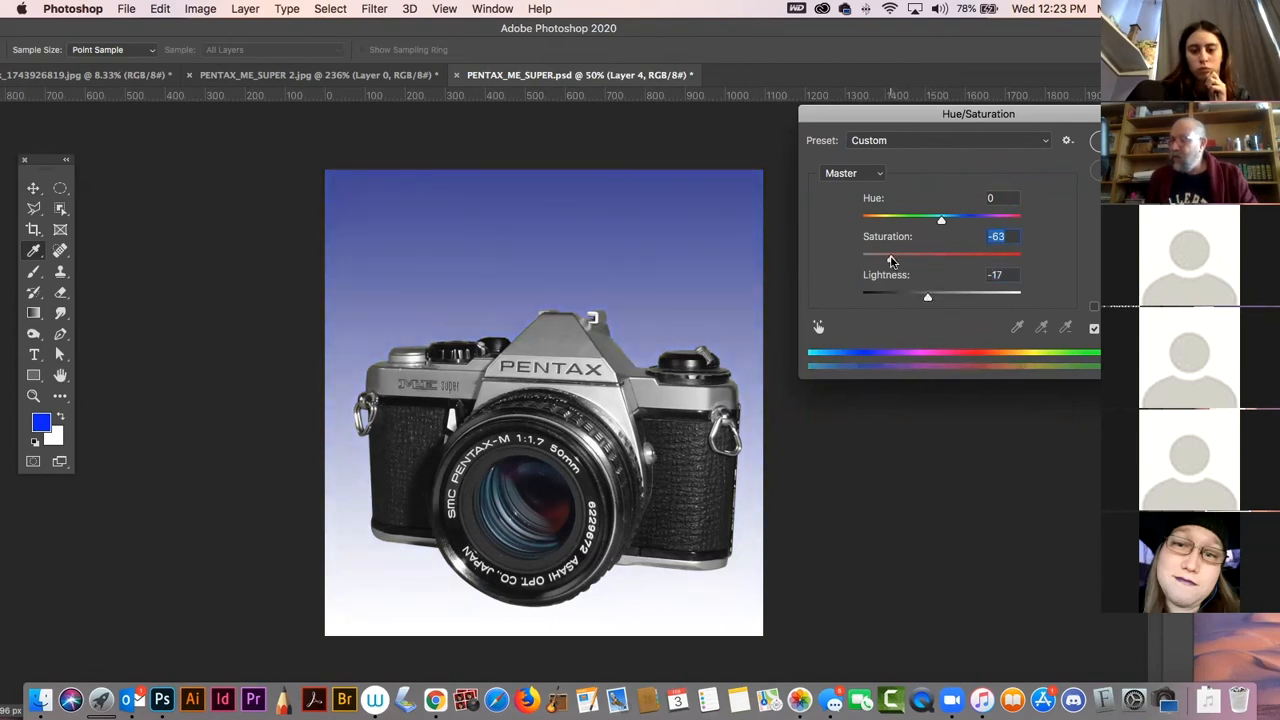
drag(930, 296, 919, 298)
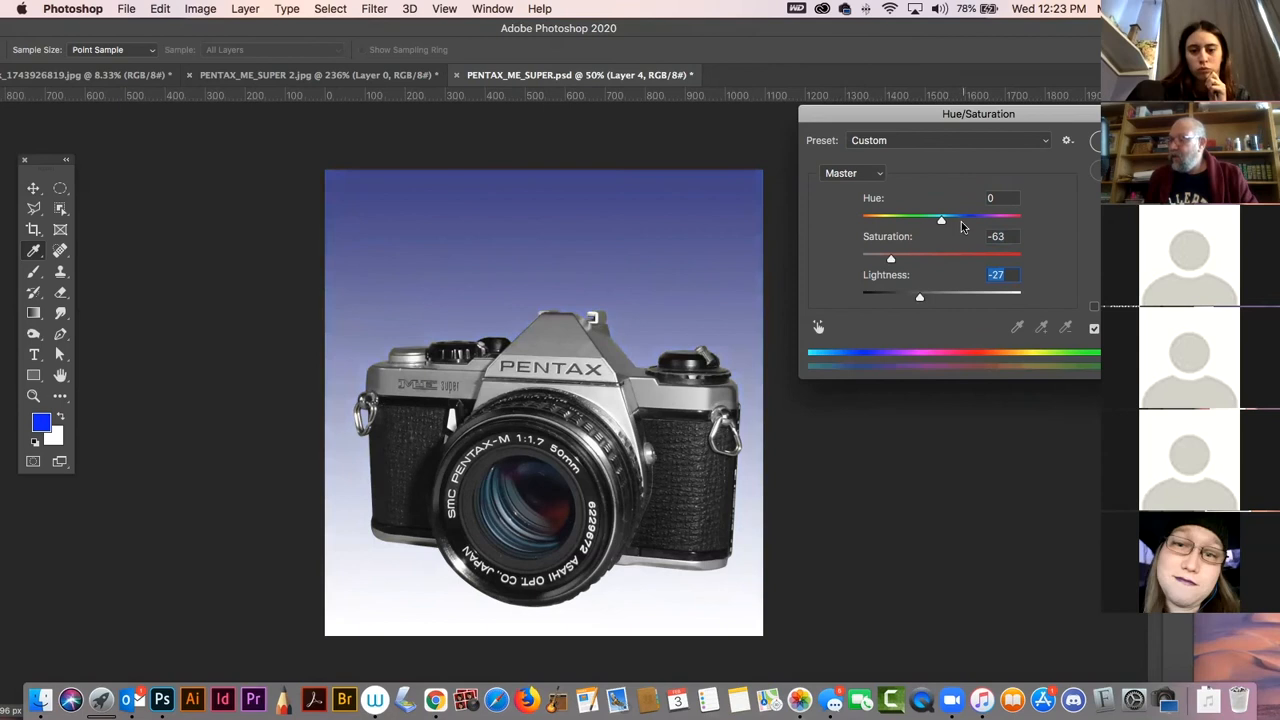
drag(941, 218, 1025, 229)
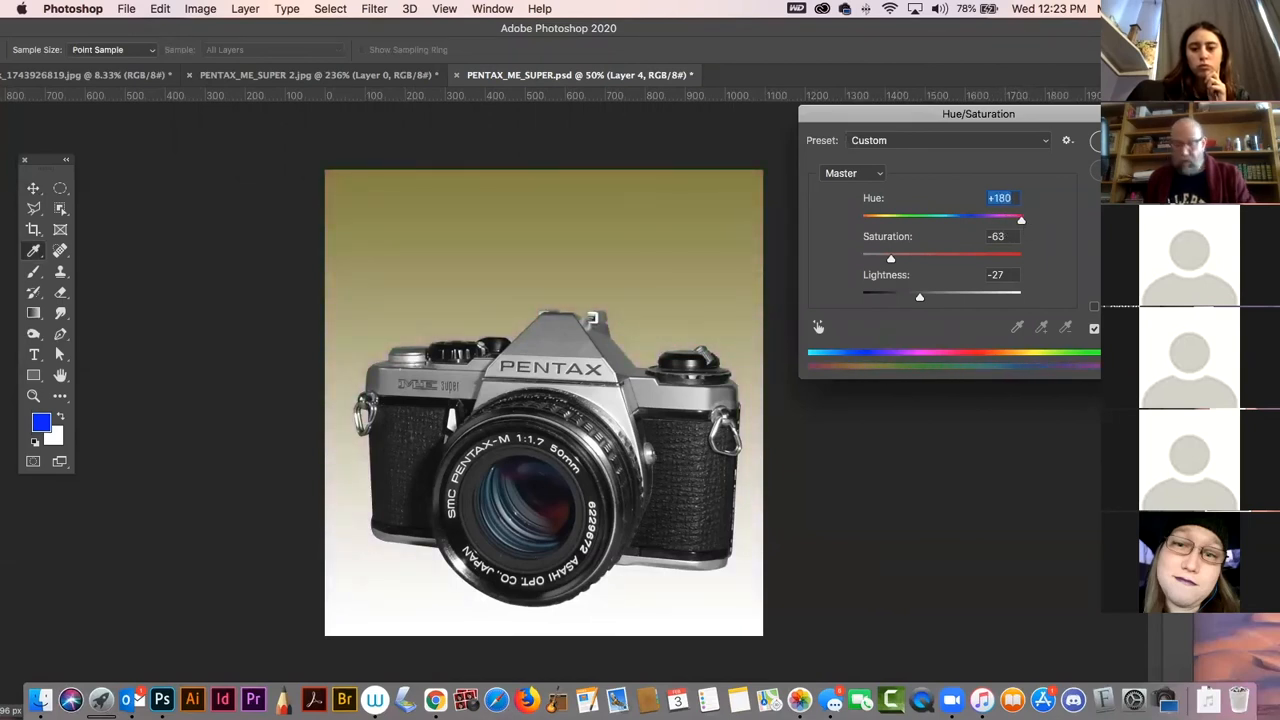
text(0)
key(Return)
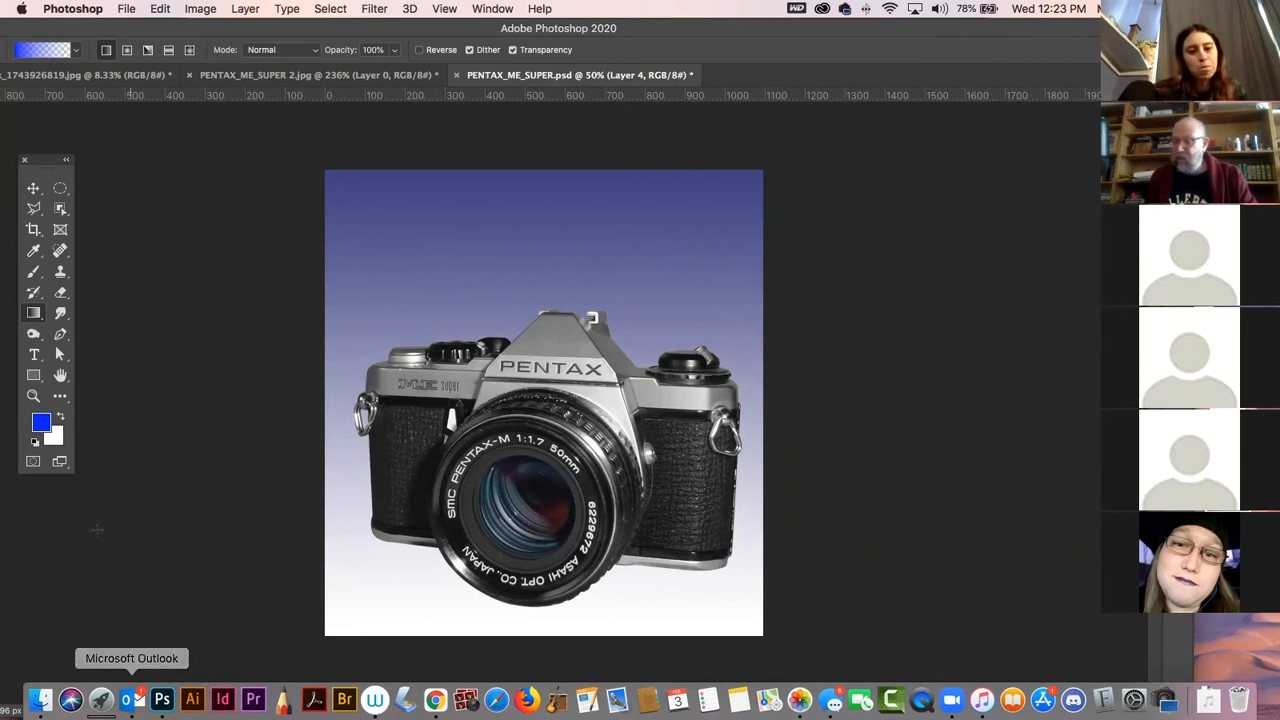
- Sample the muted blue from the upper part of the background as the foreground color, and return to the Move tool
click(35, 274)
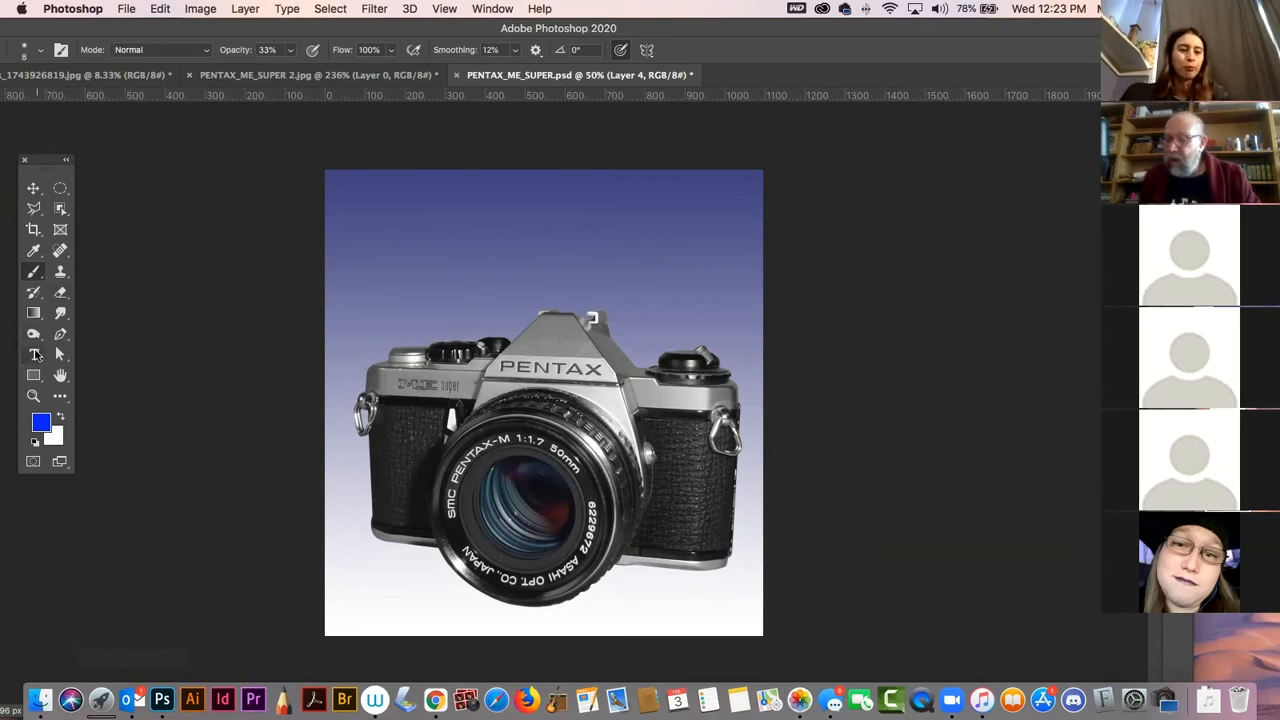
click(33, 251)
click(582, 185)
click(34, 189)
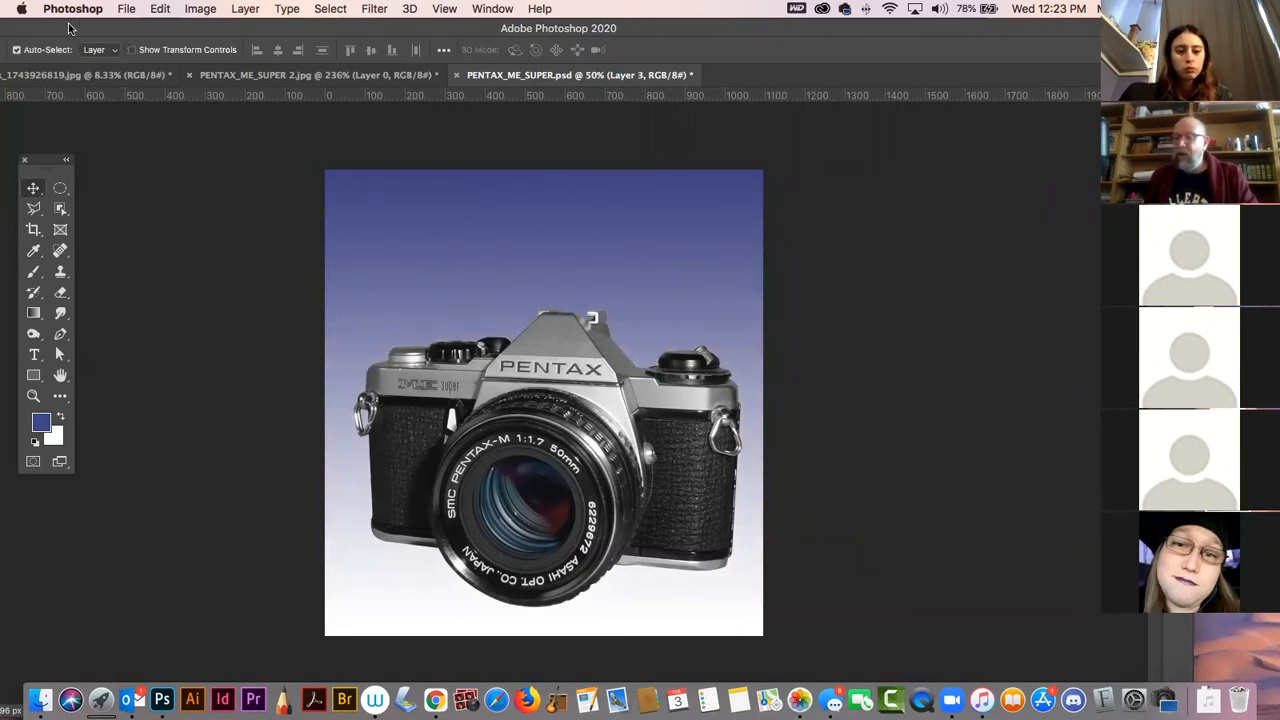
- Reposition the Photoshop window so the layer list is visible, and select the lens glass layer by picking the lens in the image
drag(94, 30, 189, 29)
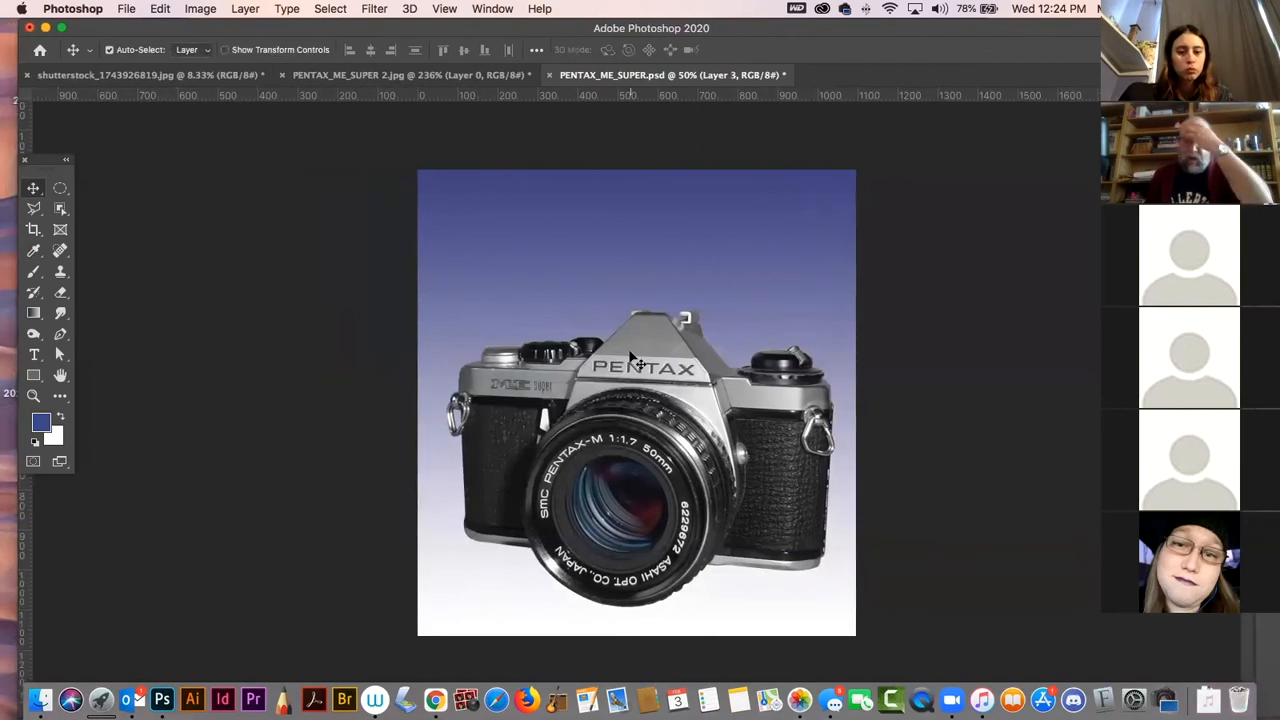
drag(885, 49, 605, 49)
click(991, 91)
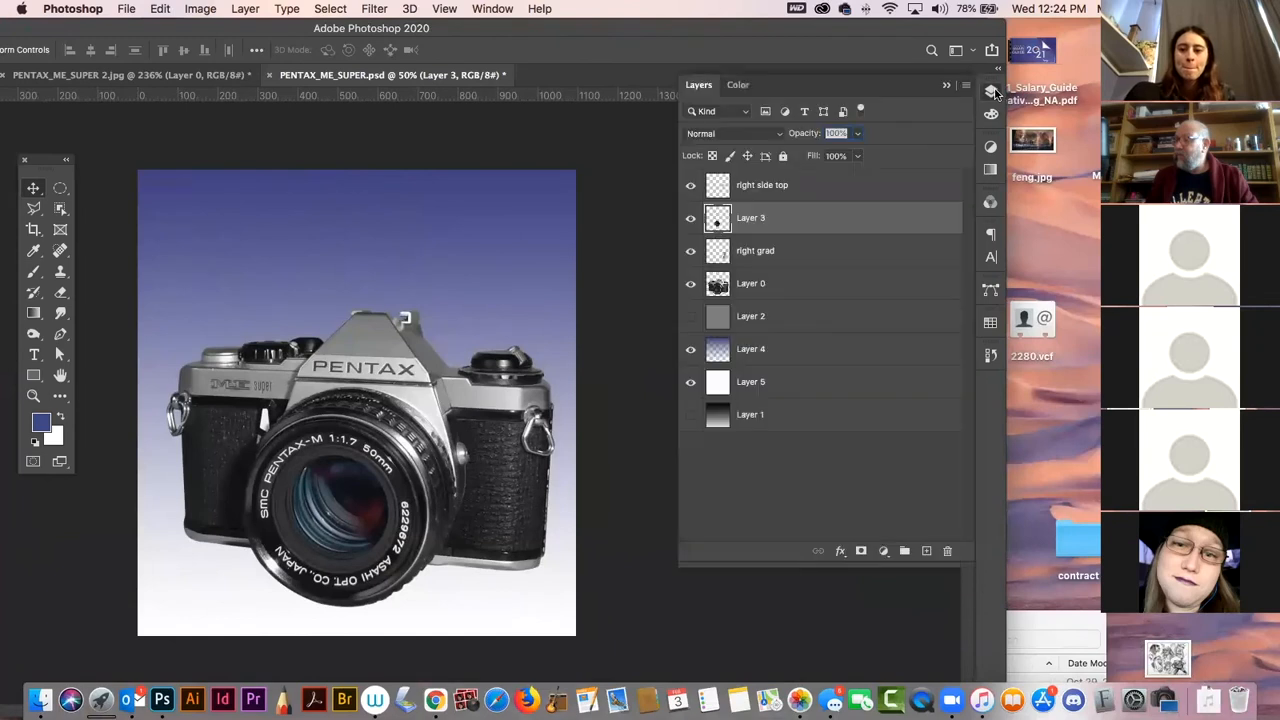
click(465, 236)
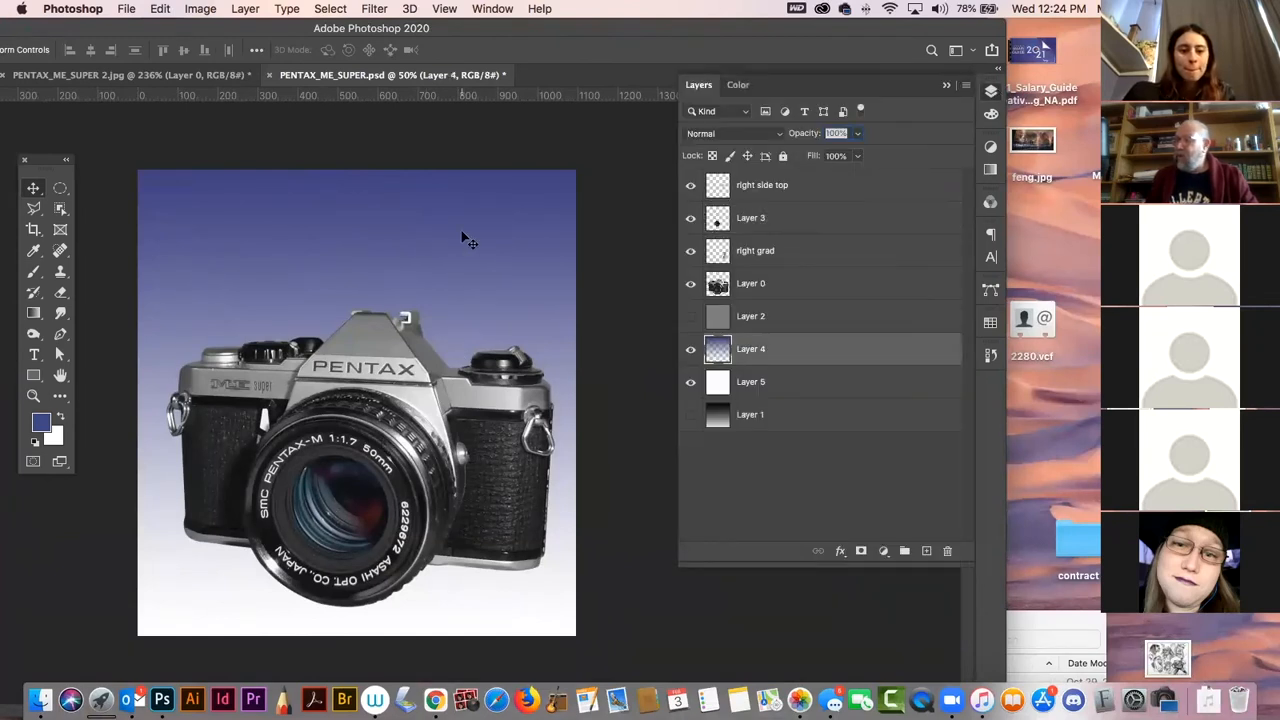
click(374, 511)
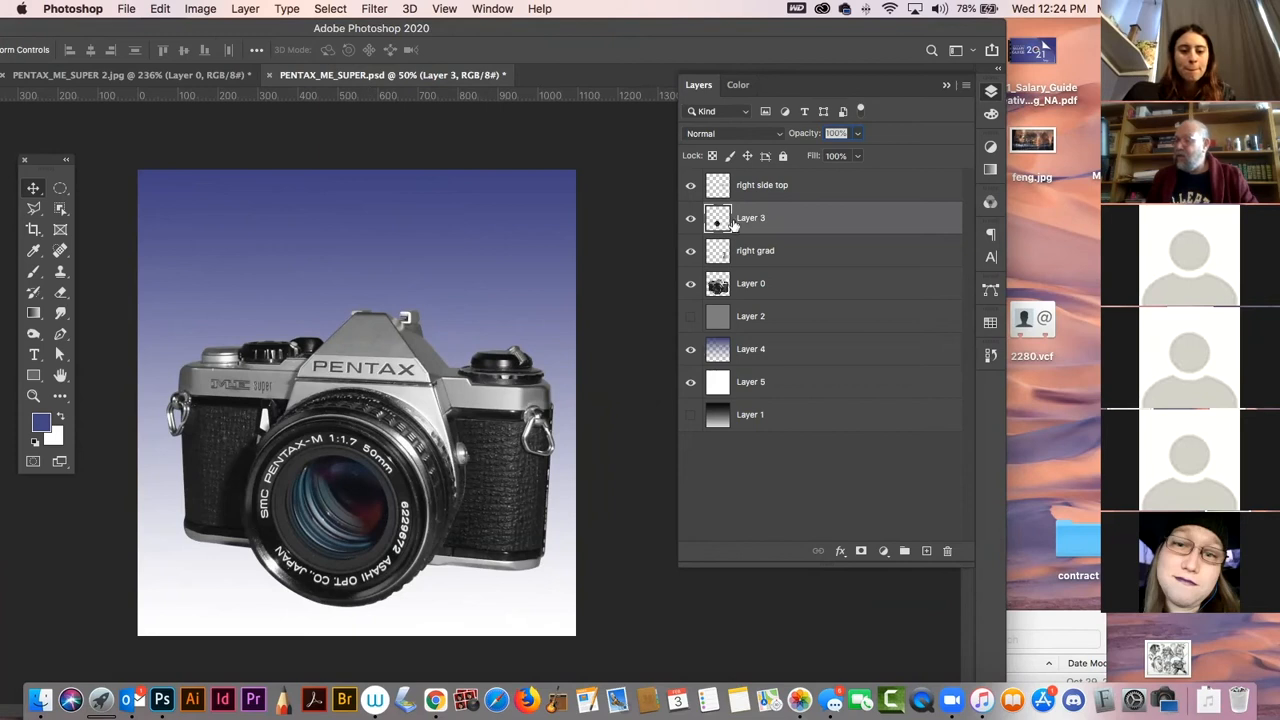
double_click(500, 28)
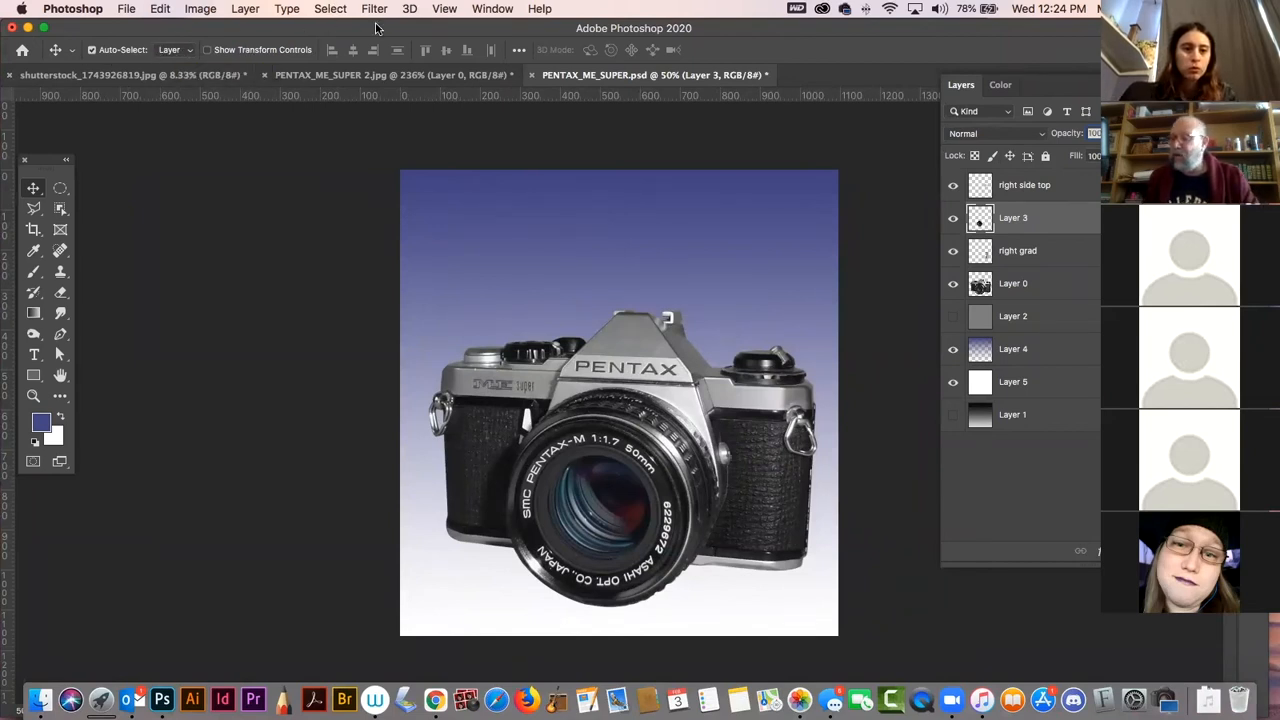
drag(376, 28, 160, 28)
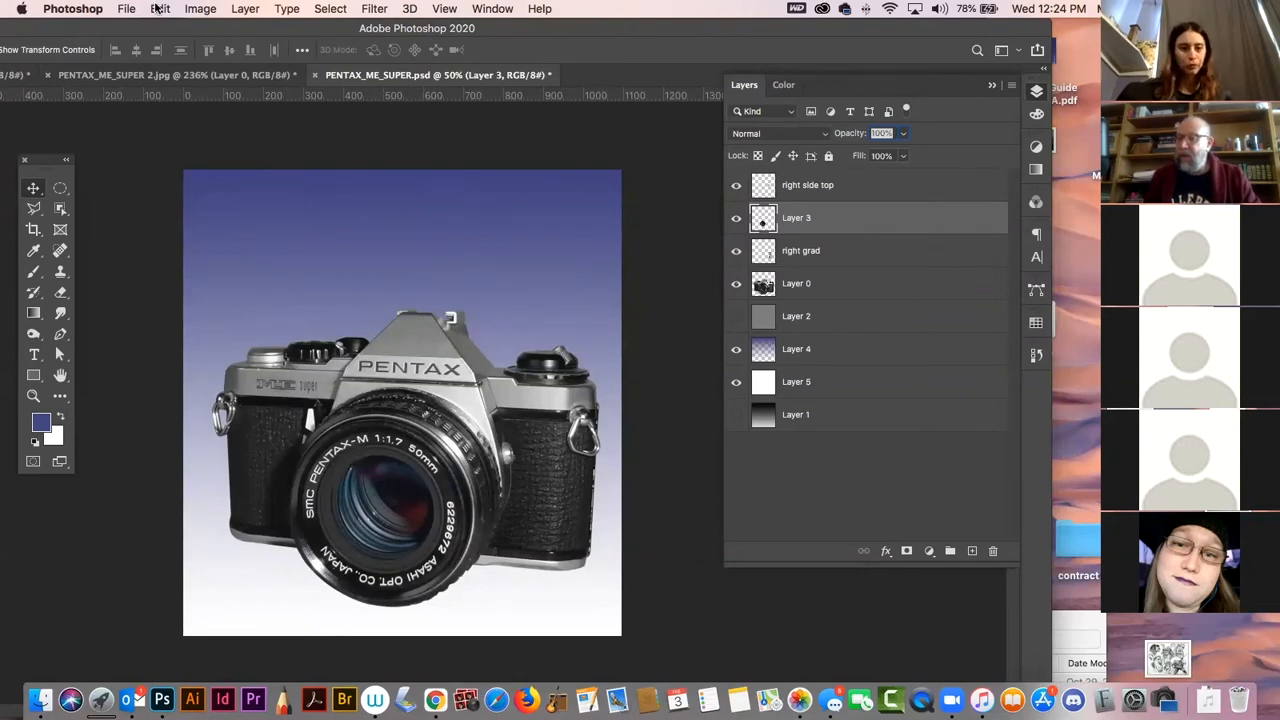
- Colorize the lens glass layer with a Hue/Saturation adjustment based on the muted blue foreground color
click(205, 8)
mouse_move(224, 52)
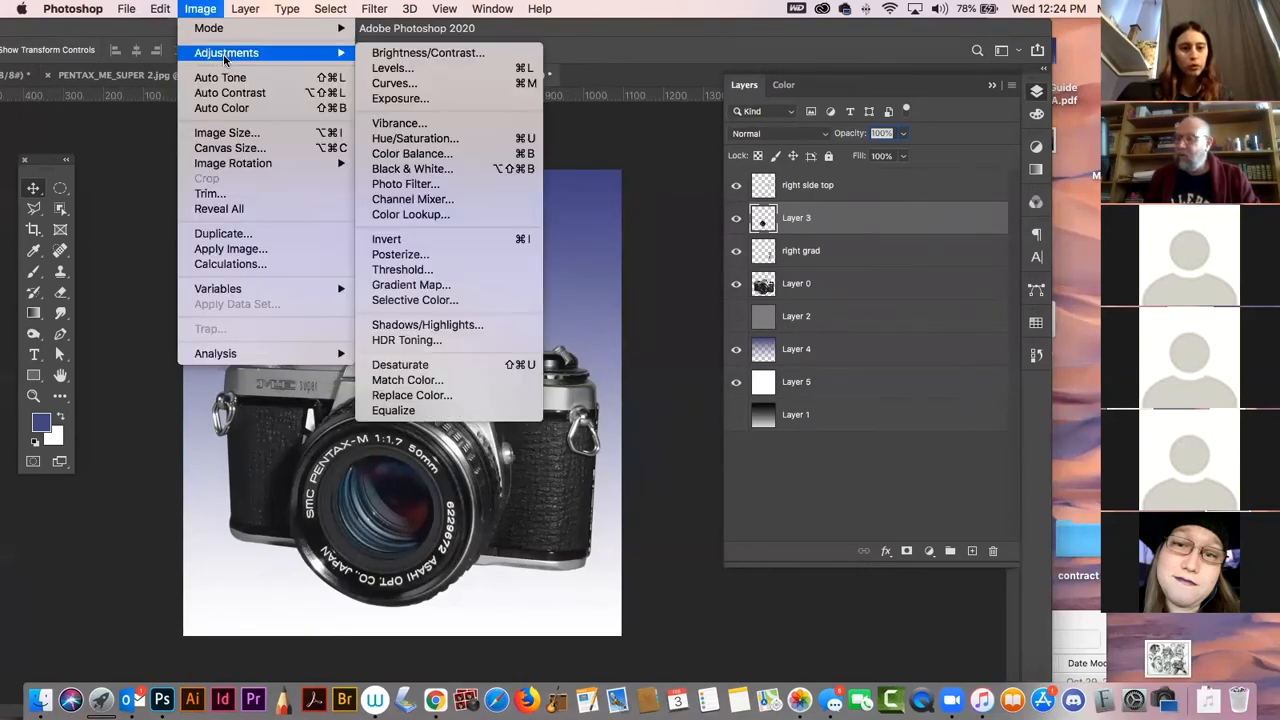
click(419, 140)
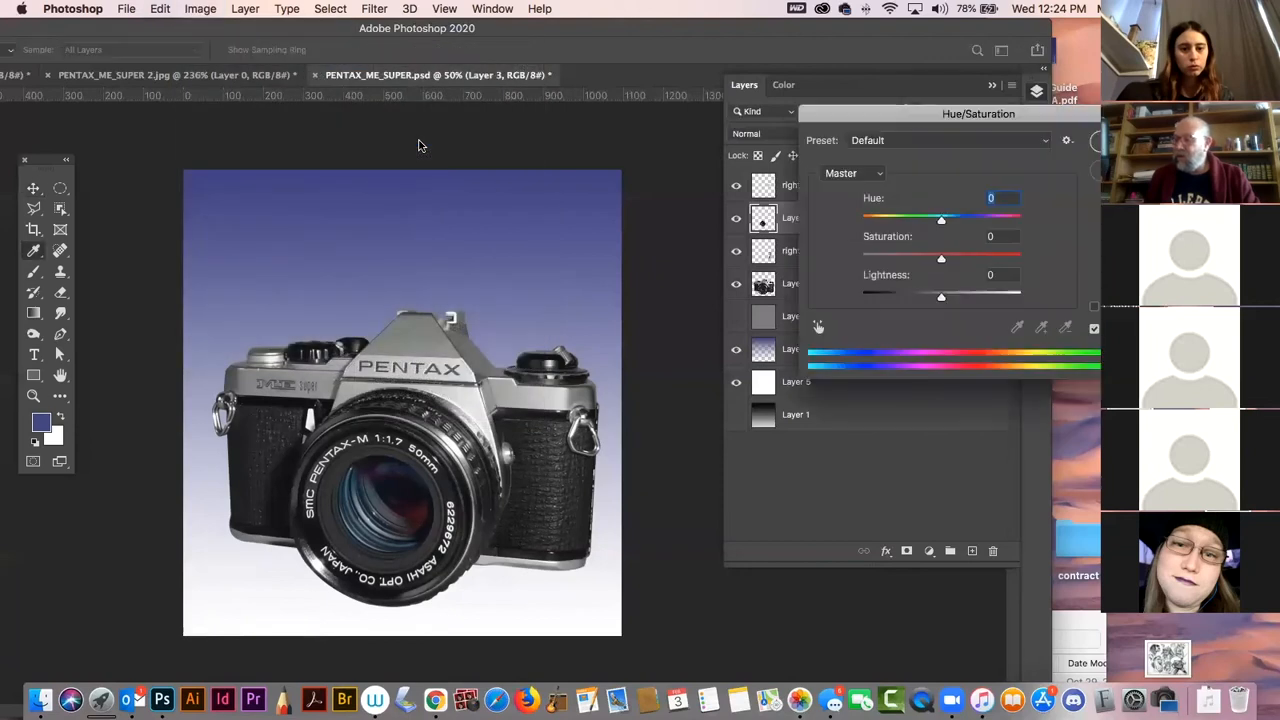
drag(921, 122, 494, 52)
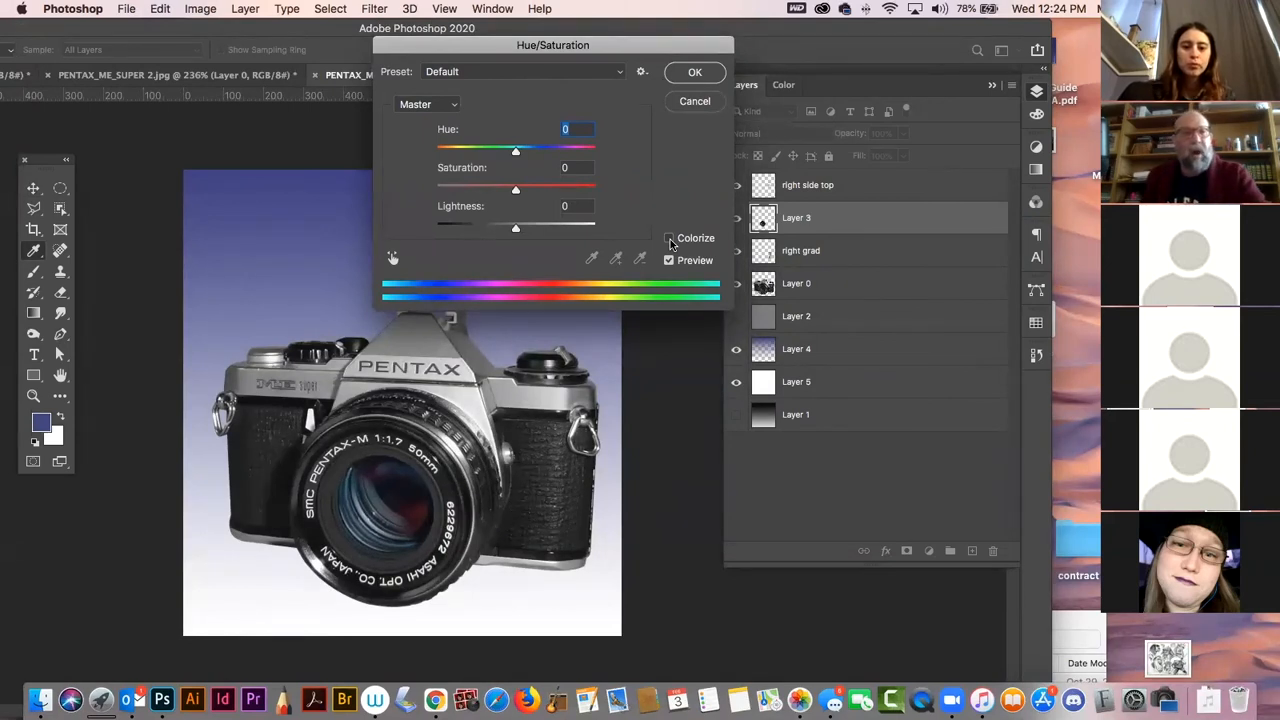
click(670, 239)
click(690, 73)
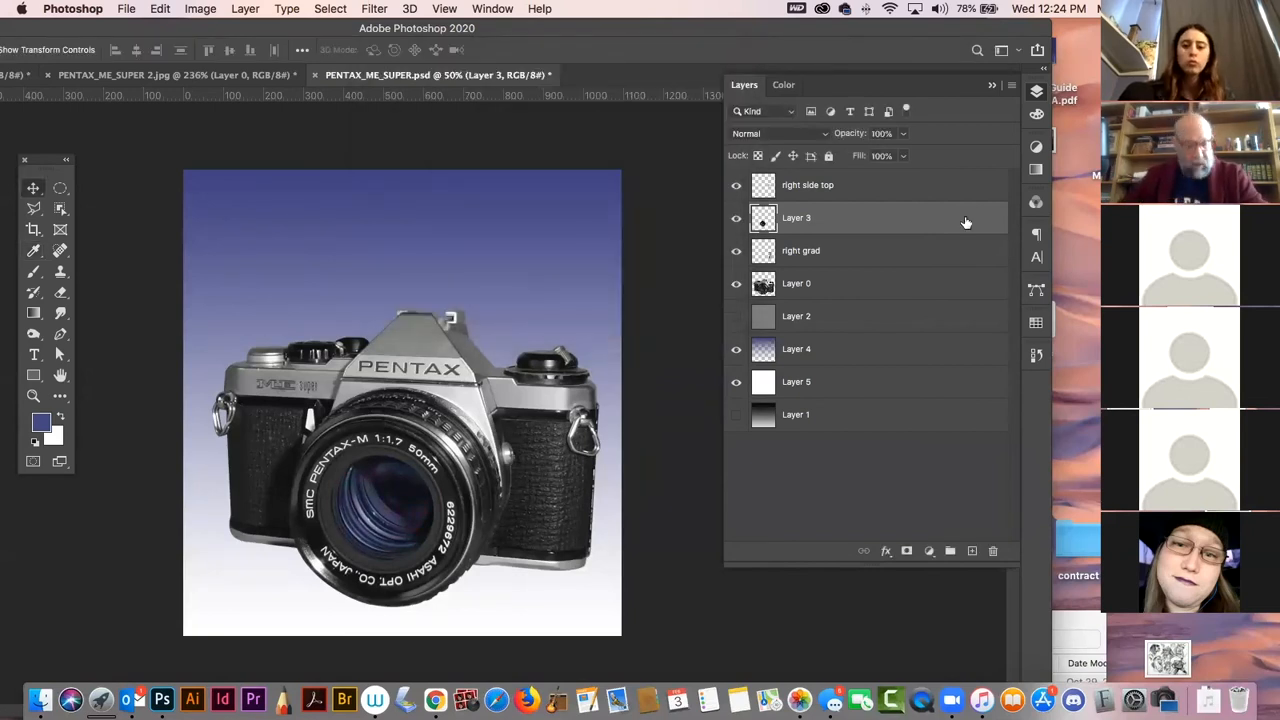
- Raise the lens glass layer's saturation slightly with another Hue/Saturation adjustment
key(super+u)
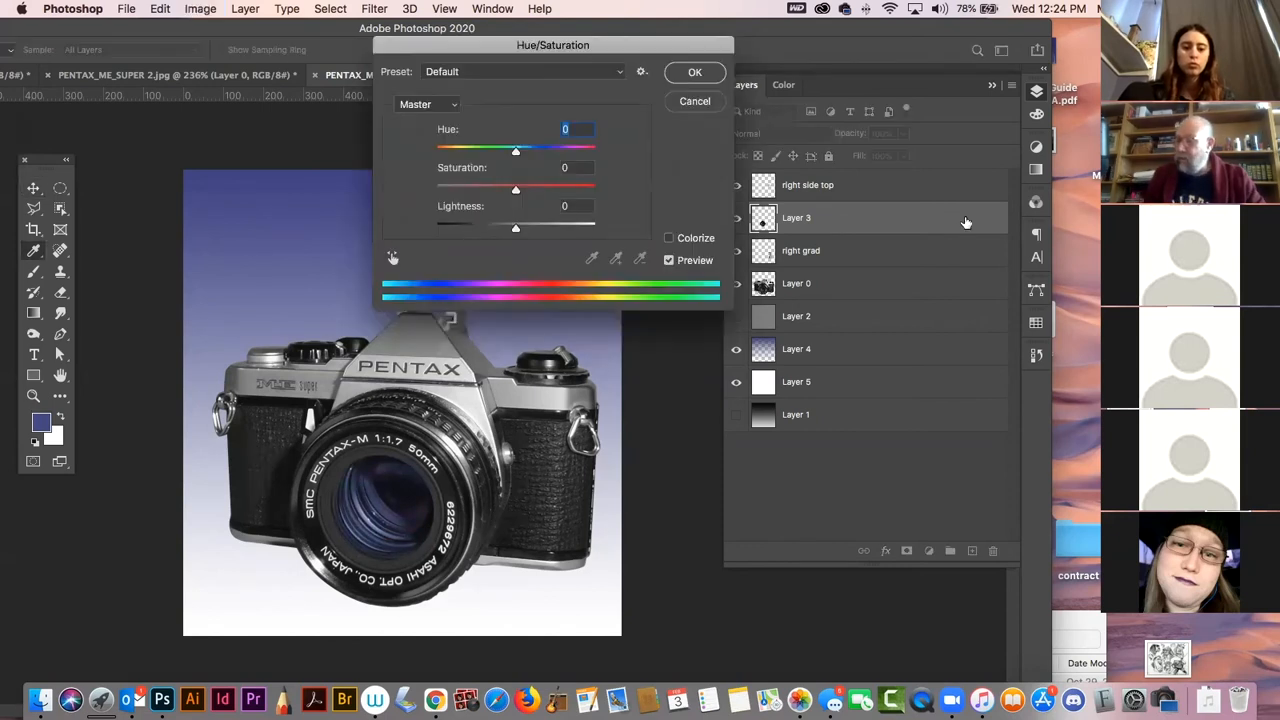
mouse_move(516, 193)
mouse_down()
mouse_move(544, 192)
mouse_move(525, 197)
mouse_up()
click(694, 72)
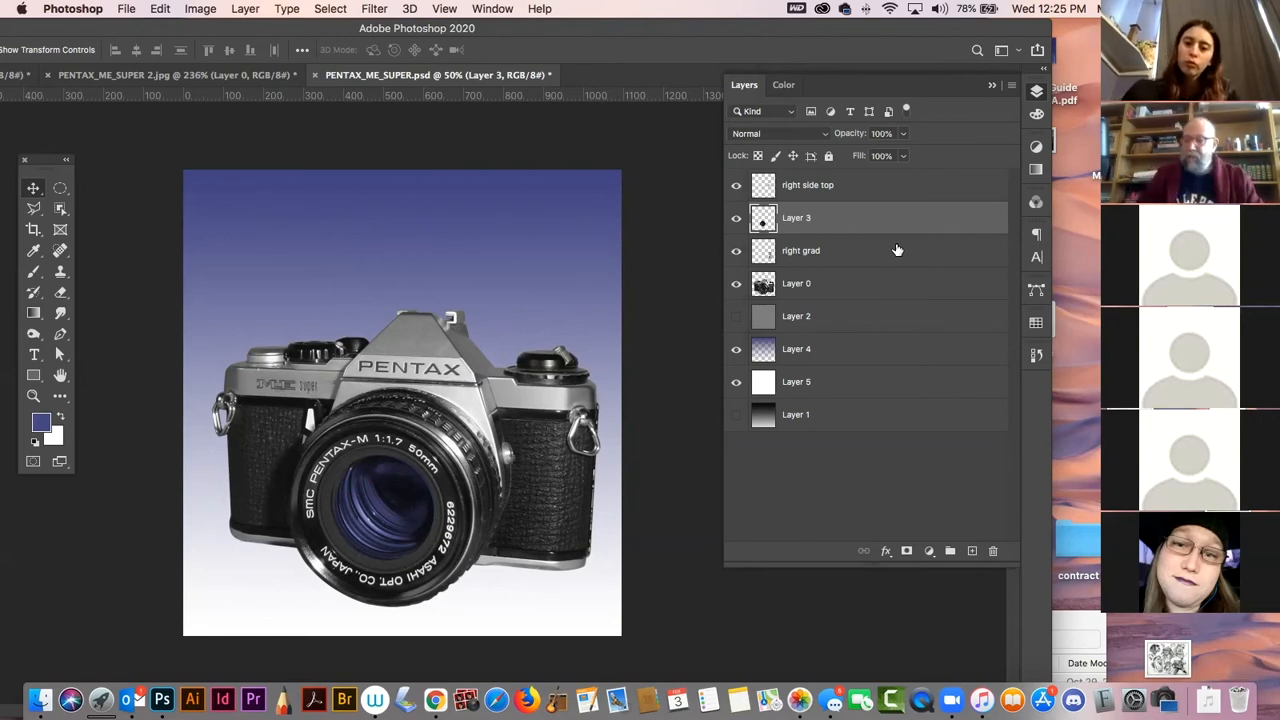
- Shift the lens glass layer's hue to -180 with Hue/Saturation
key(super+u)
drag(494, 52, 833, 101)
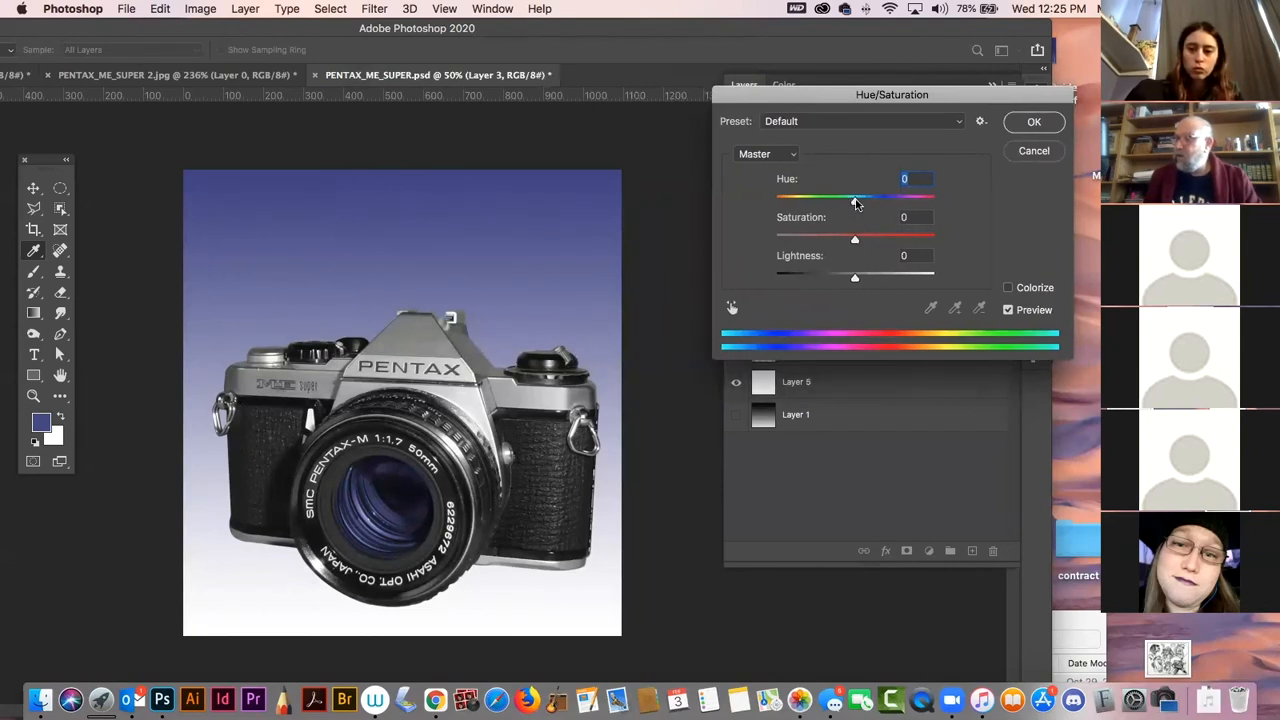
drag(855, 203, 772, 227)
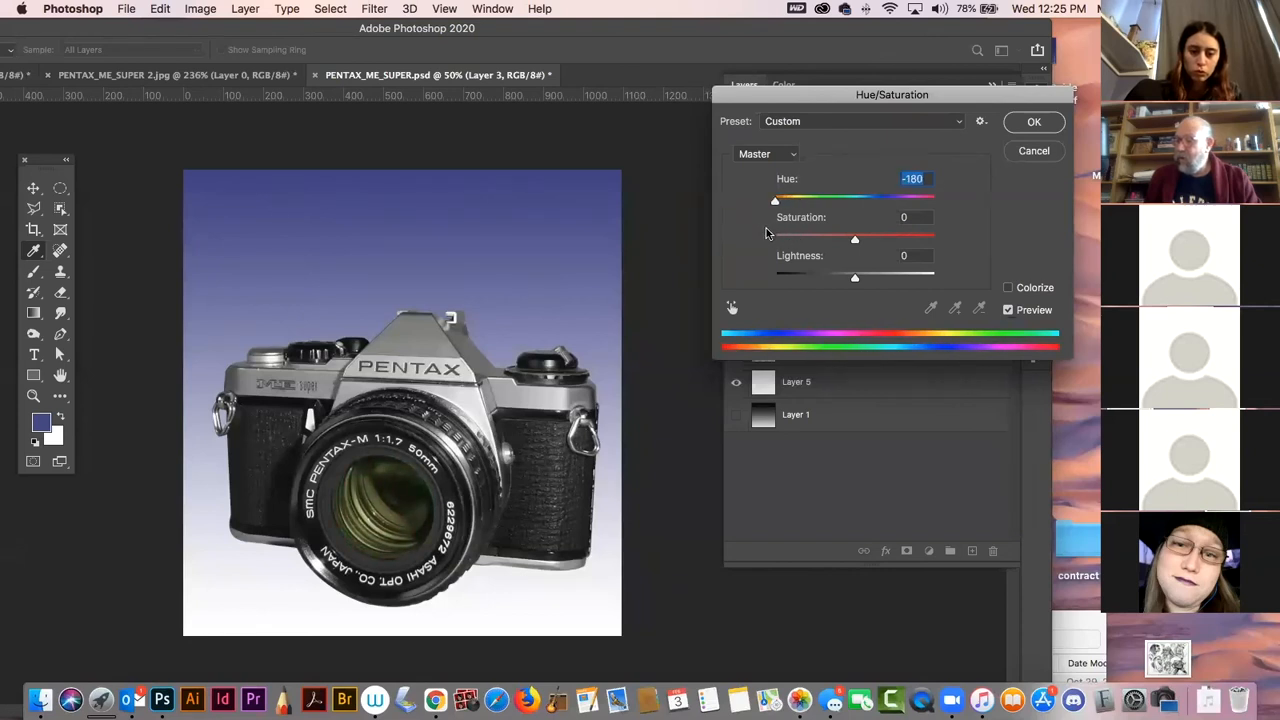
click(1034, 122)
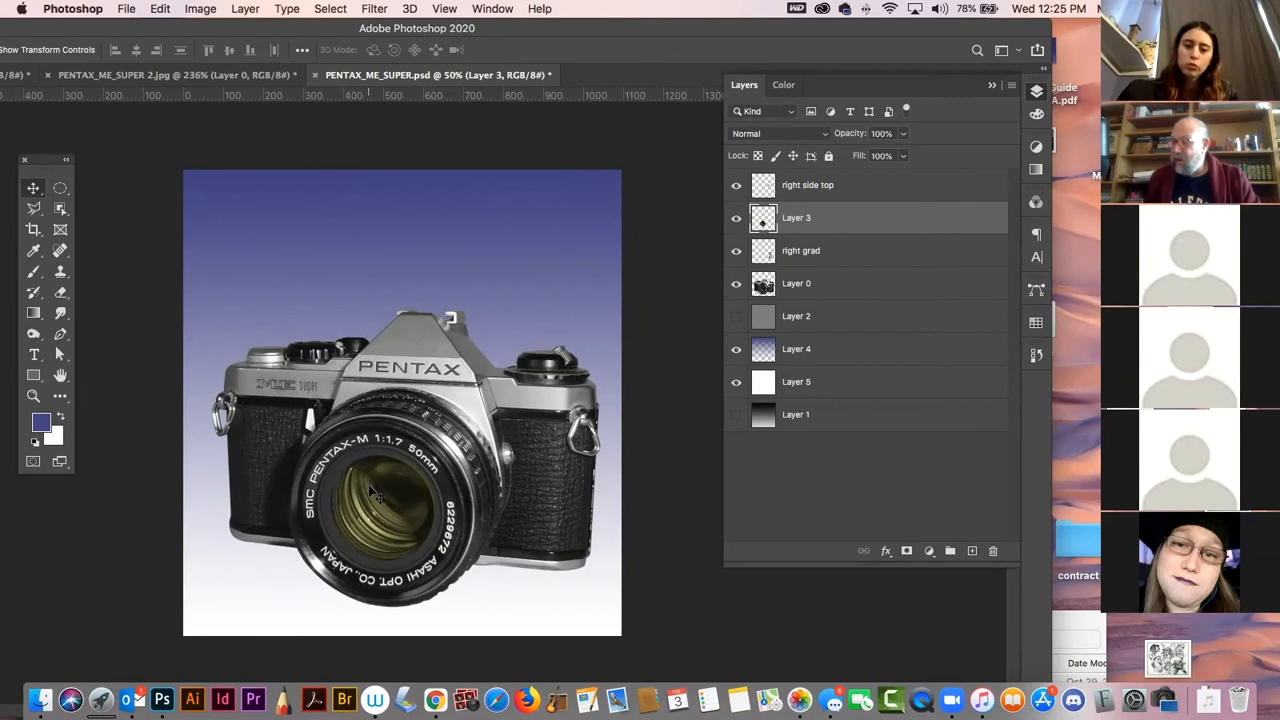
- Warm the lens glass to amber with Hue/Saturation, using hue -21 and saturation +47
key(super+u)
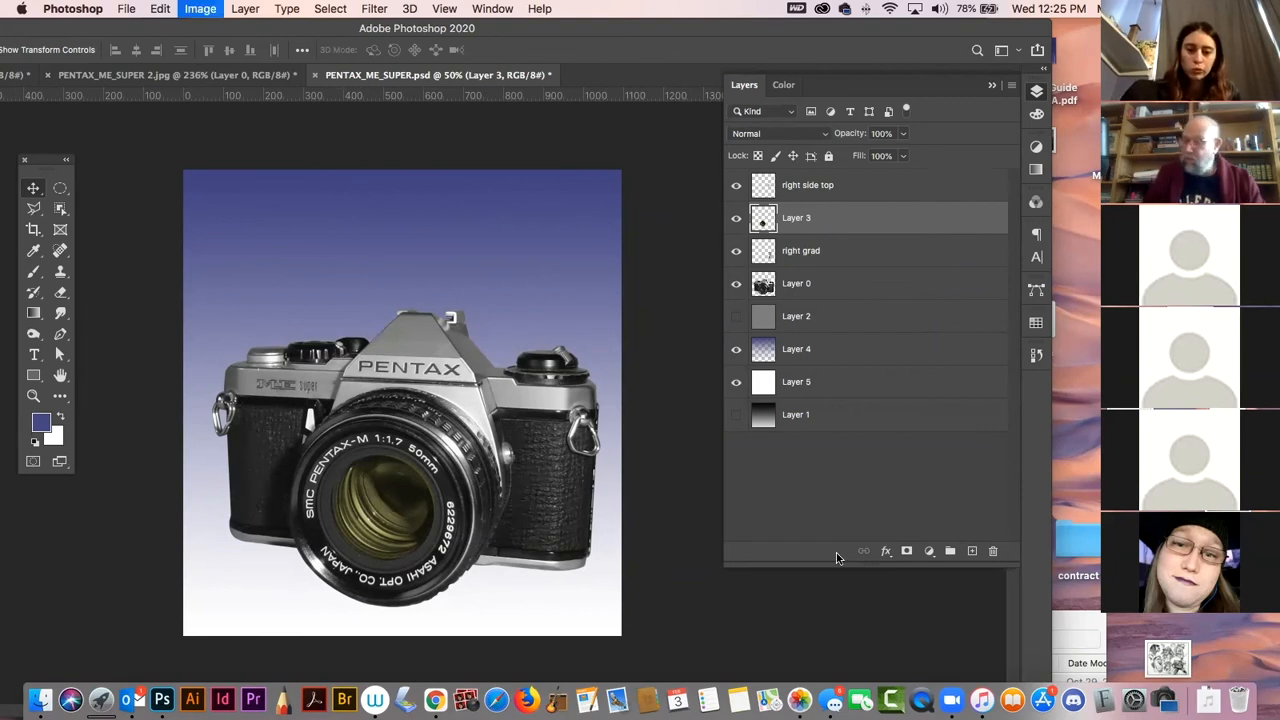
mouse_move(855, 241)
mouse_down()
mouse_move(832, 242)
mouse_move(860, 253)
mouse_up()
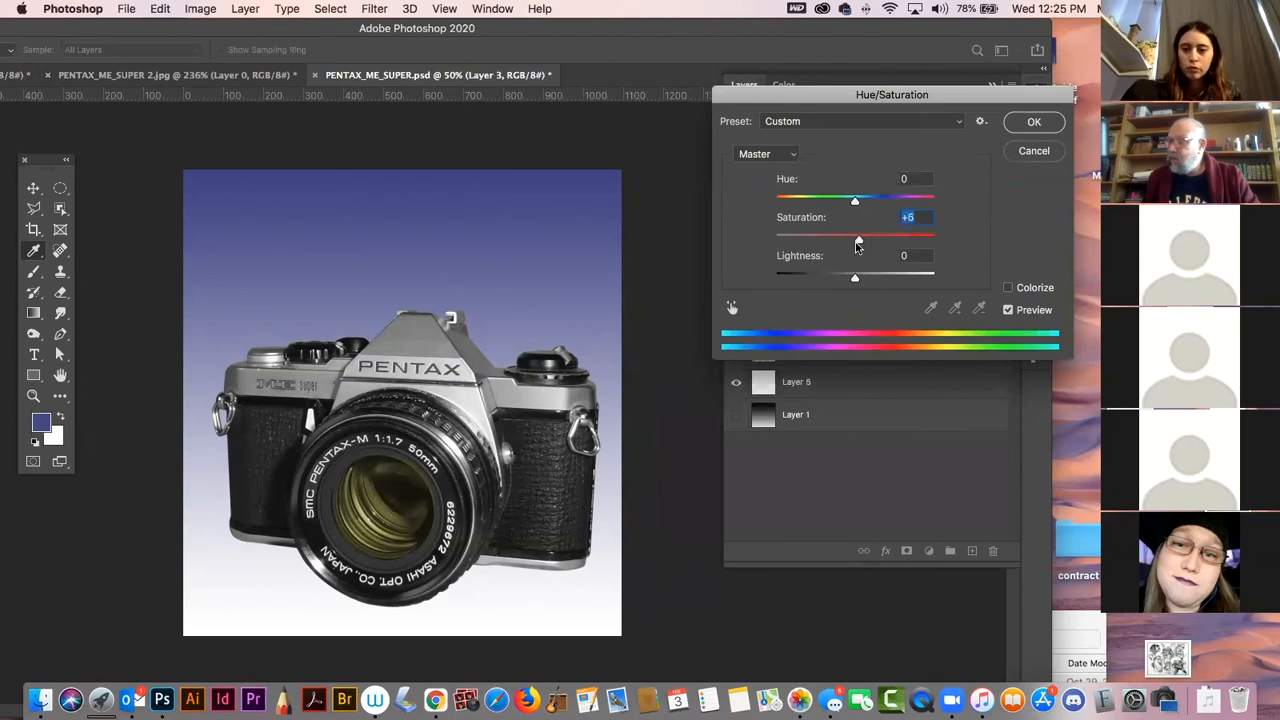
drag(855, 203, 841, 208)
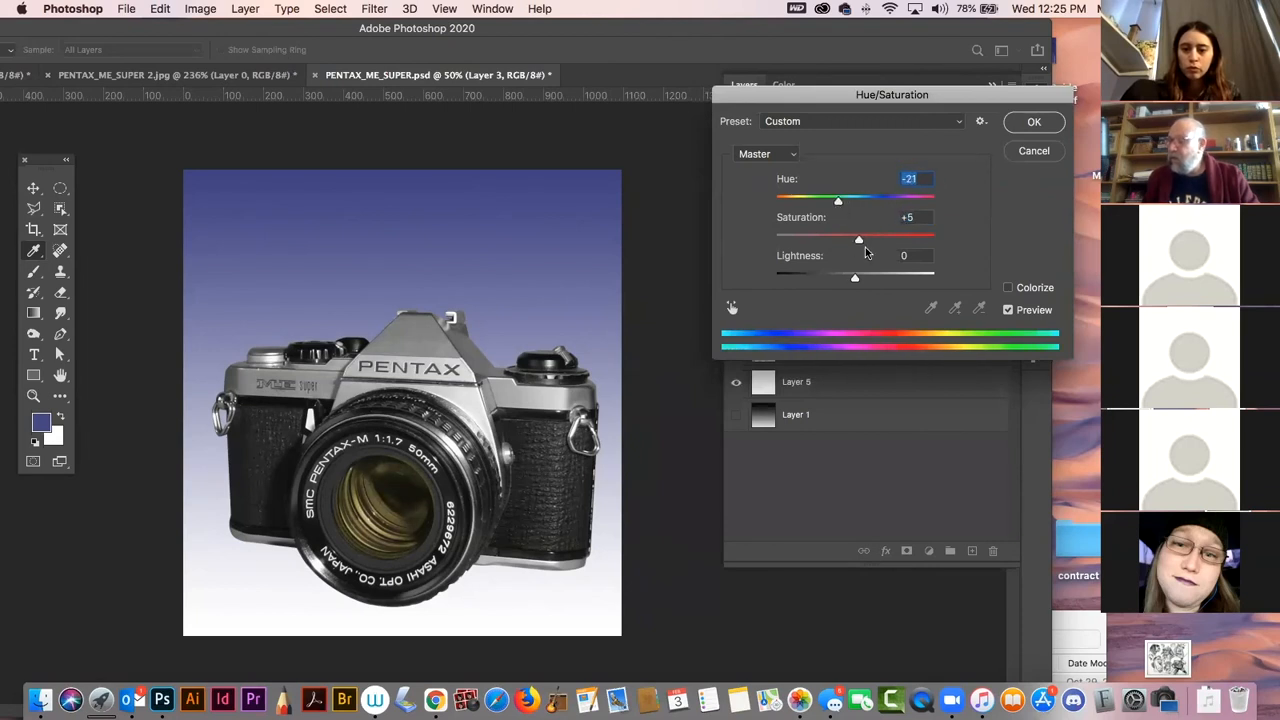
drag(907, 247, 893, 247)
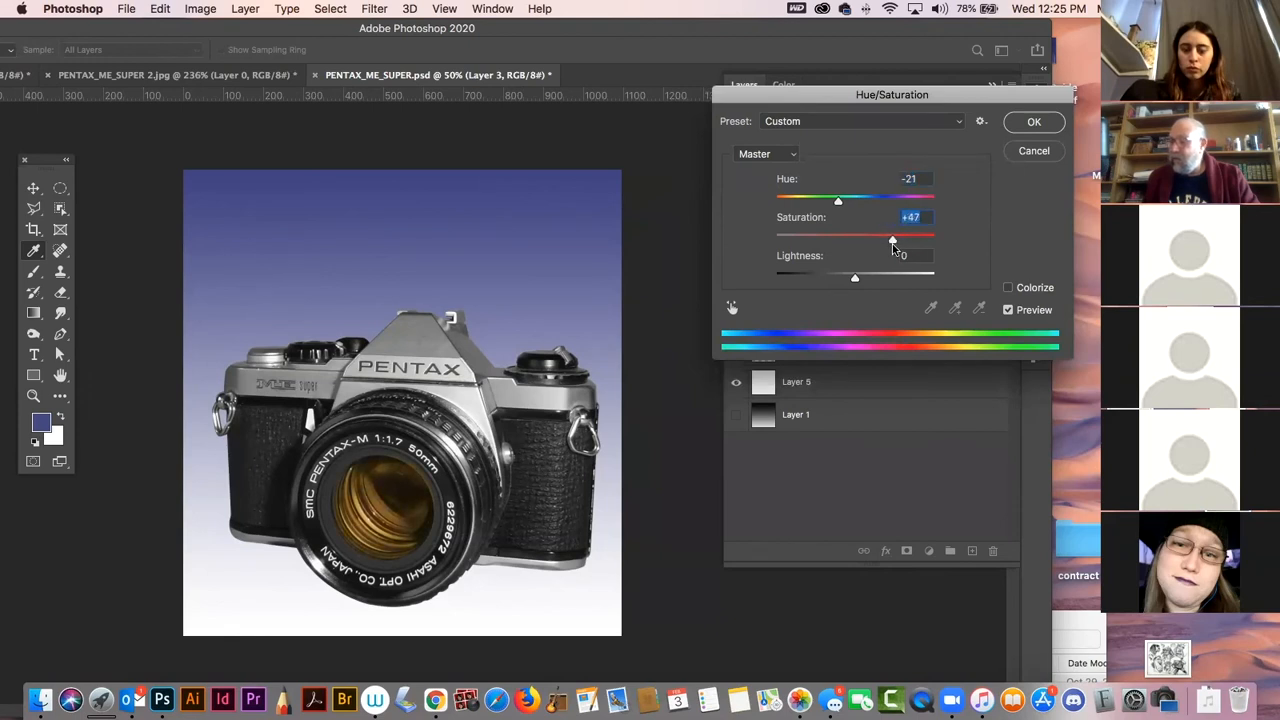
click(1034, 122)
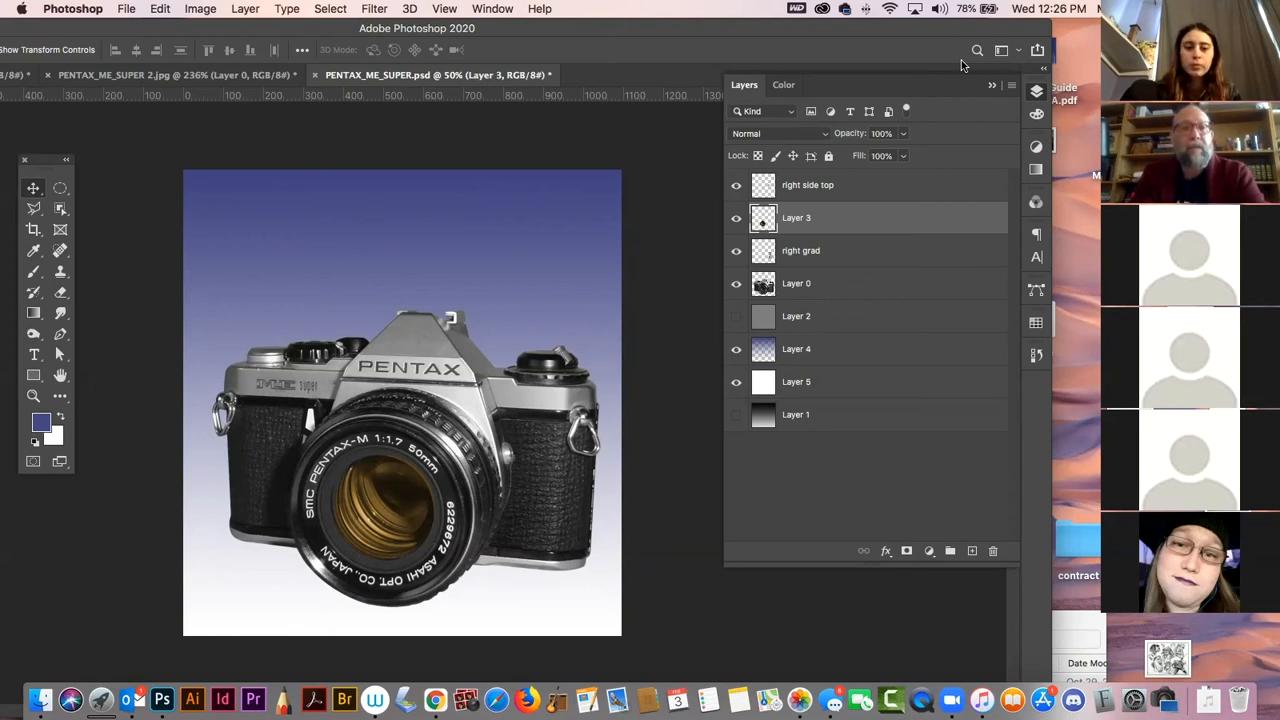
- Bring up the western poster document shutterstock_1743926819.jpg, repositioning the Photoshop window so its document tab is reachable
click(763, 286)
click(190, 75)
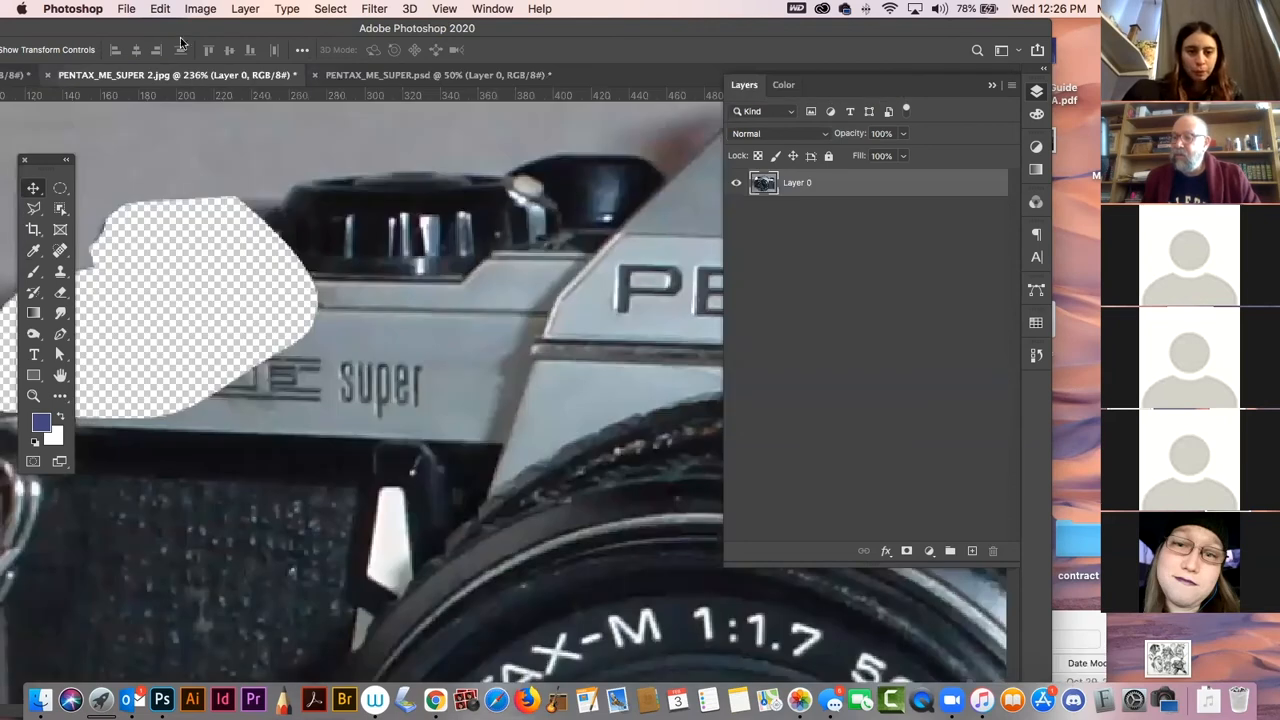
double_click(178, 32)
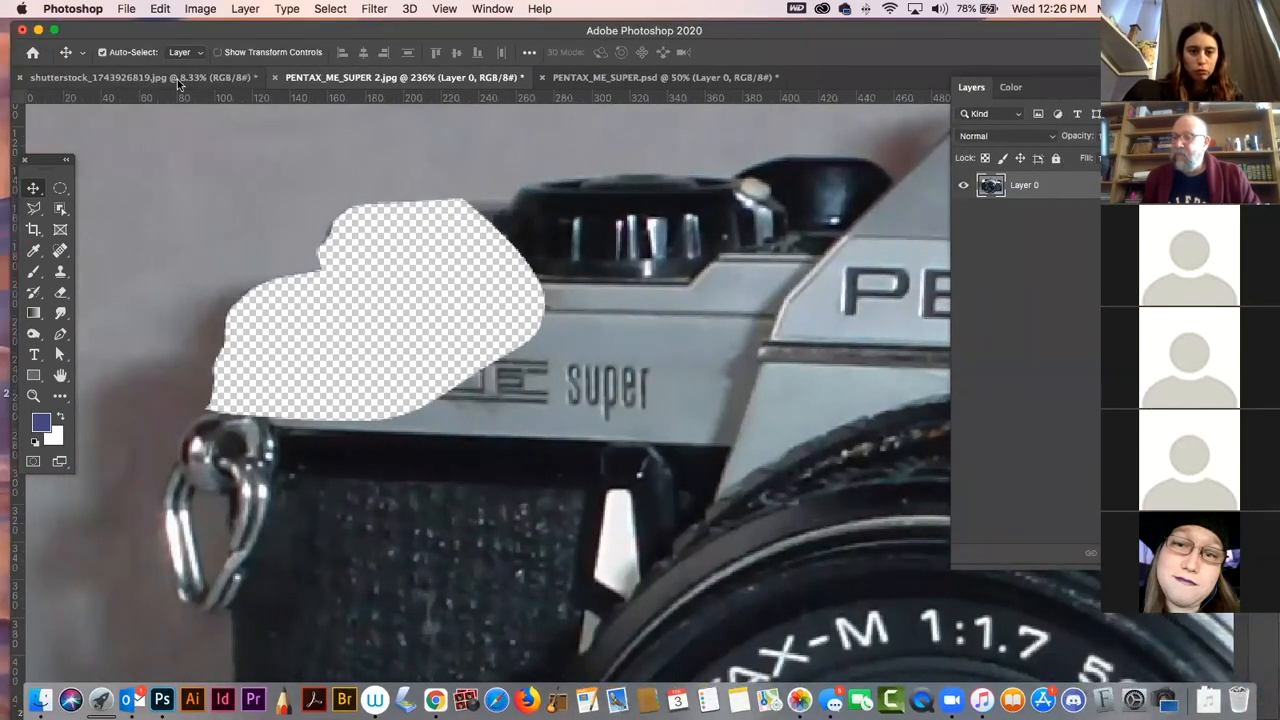
click(176, 77)
mouse_move(636, 374)
mouse_down()
mouse_move(628, 362)
mouse_move(623, 383)
mouse_up()
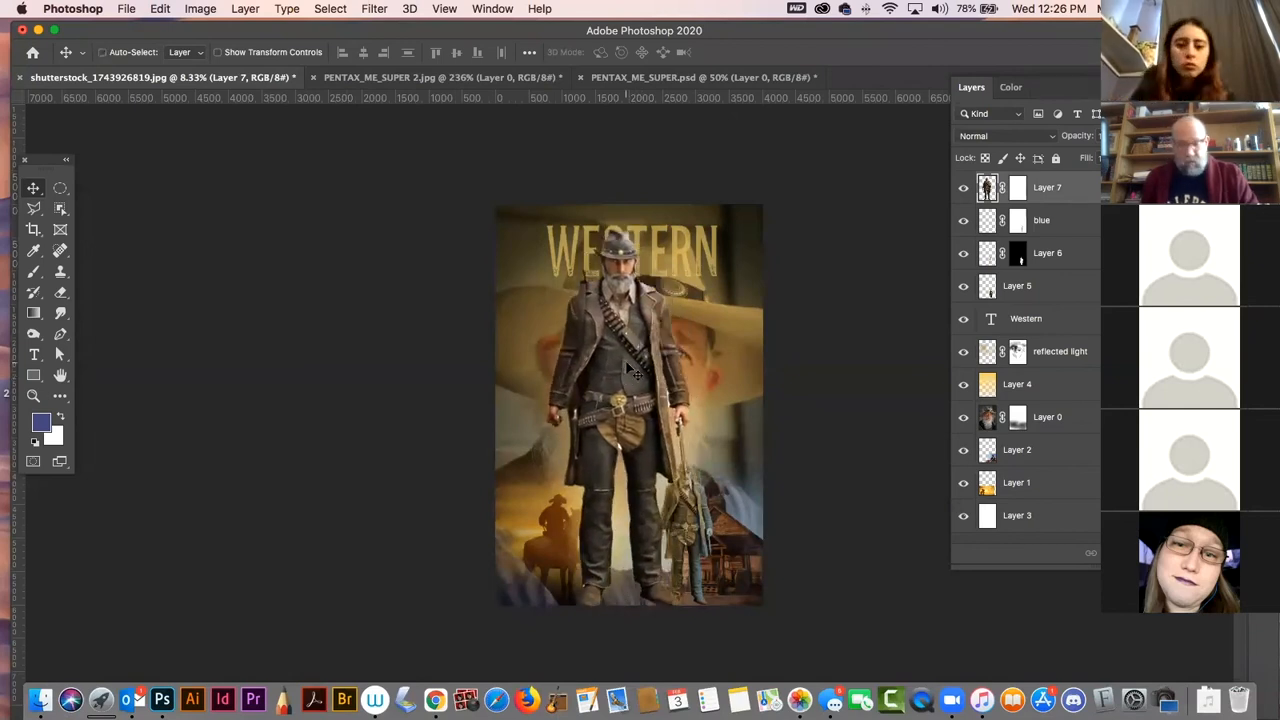
key(super+z)
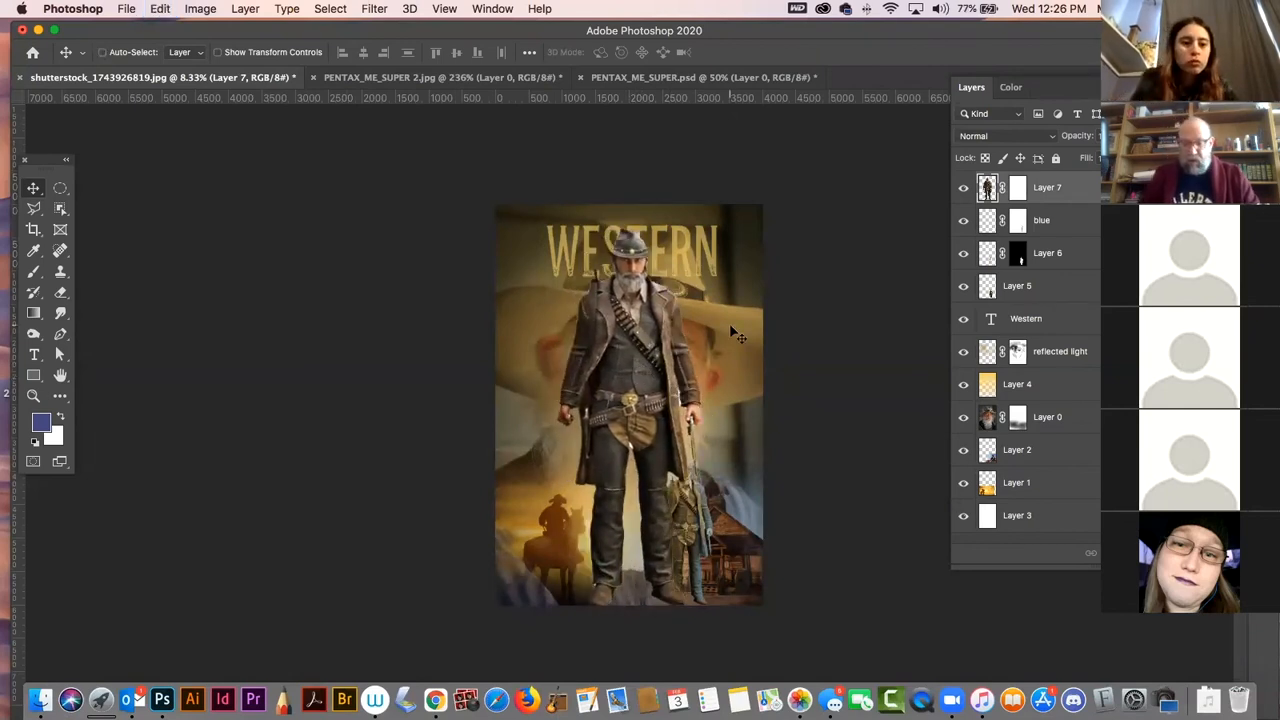
key(super+equal)
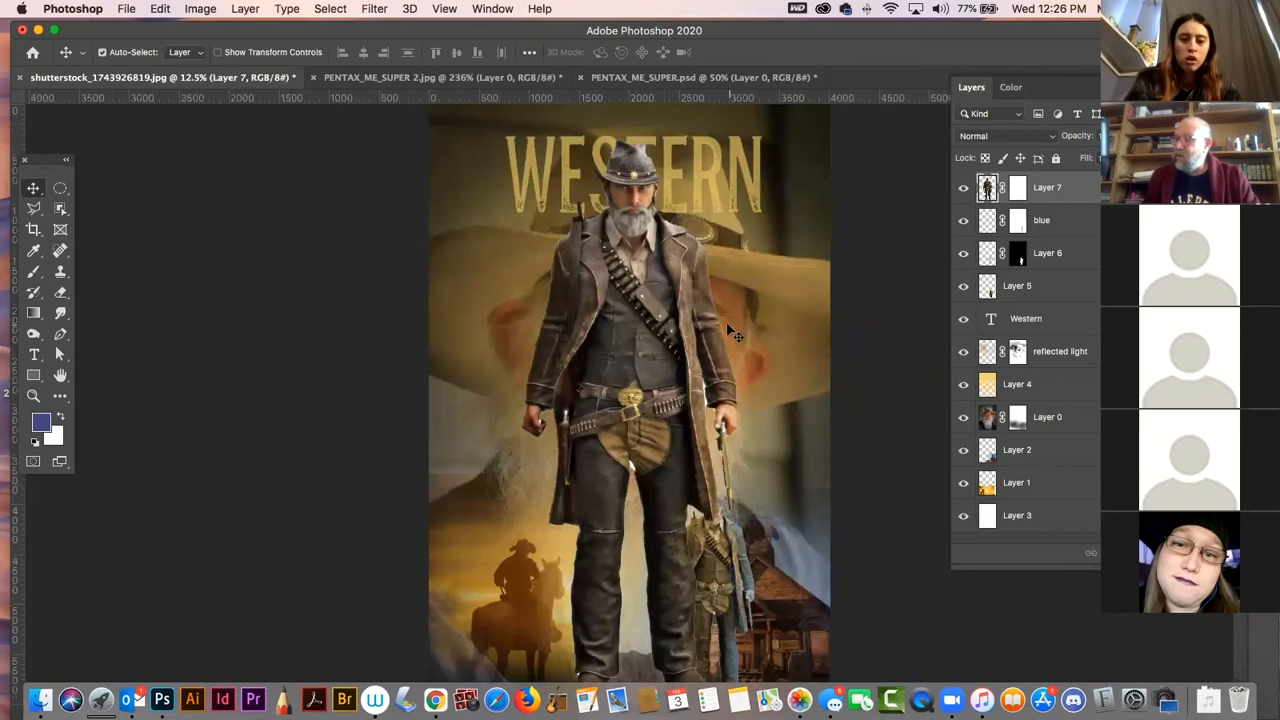
click(42, 425)
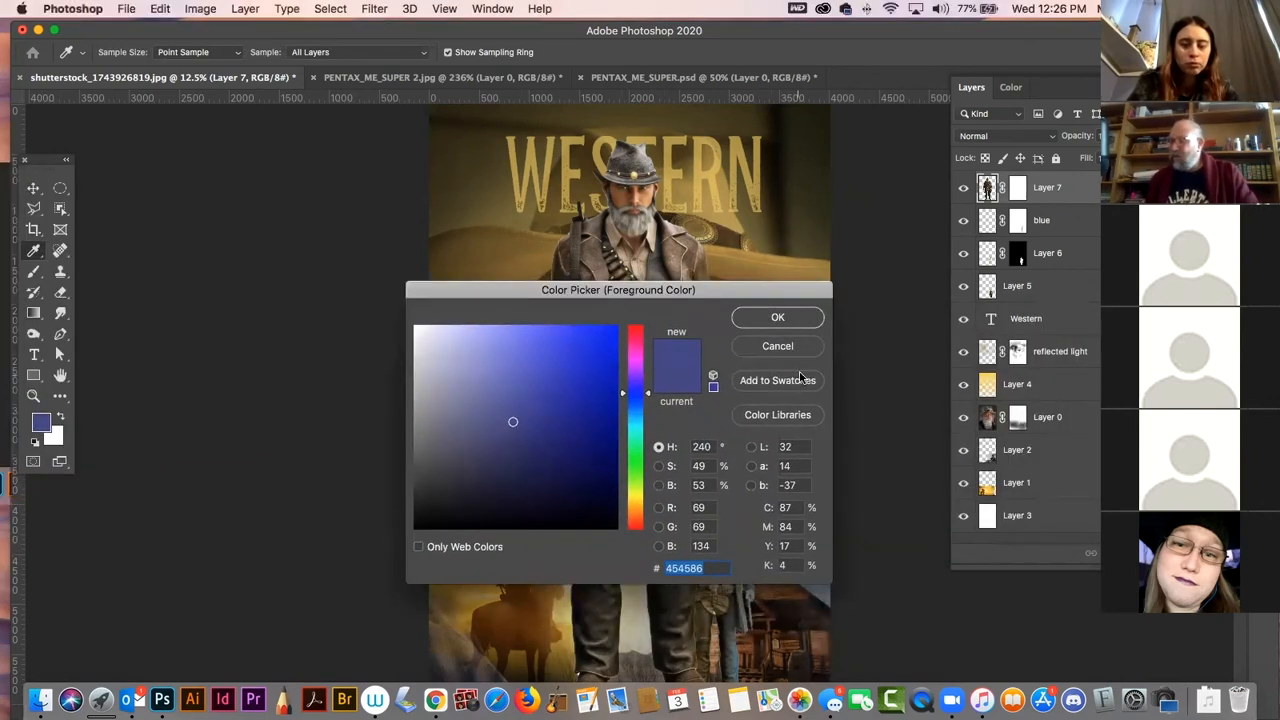
drag(652, 398, 649, 522)
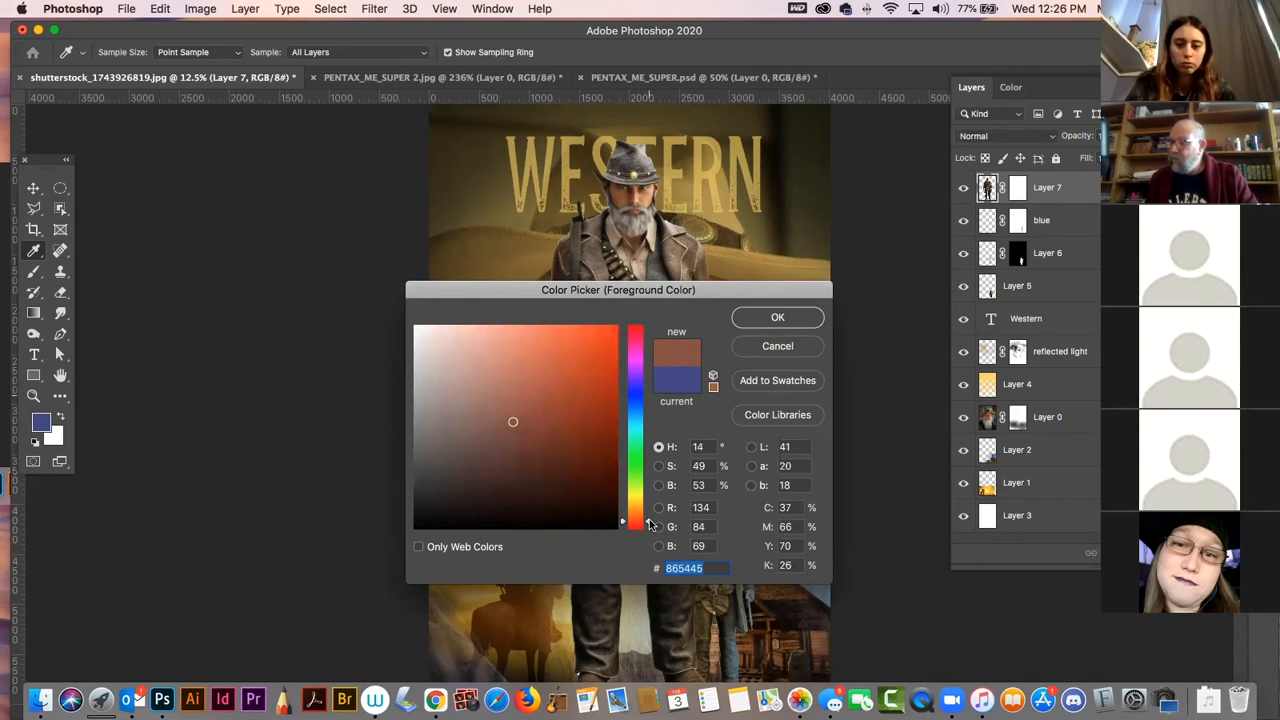
click(780, 350)
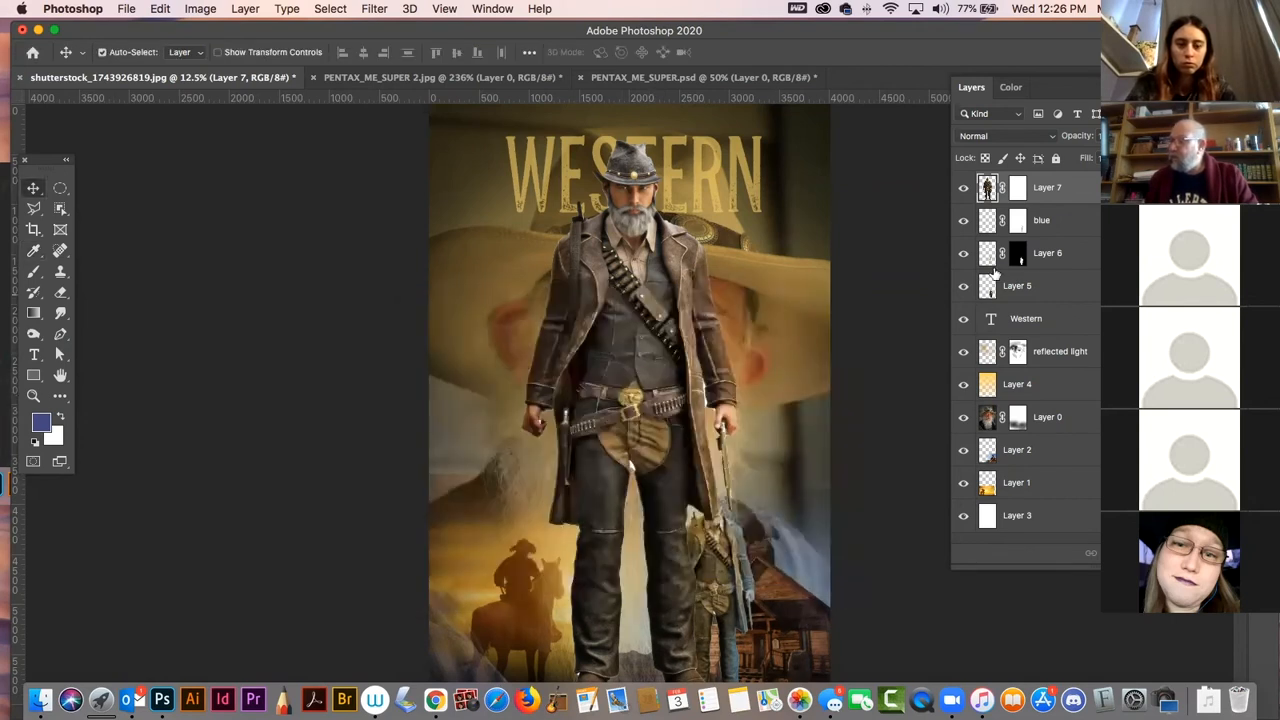
- Try merging the layers from blue down to Layer 3 into one background layer, and undo the merge
click(1078, 226)
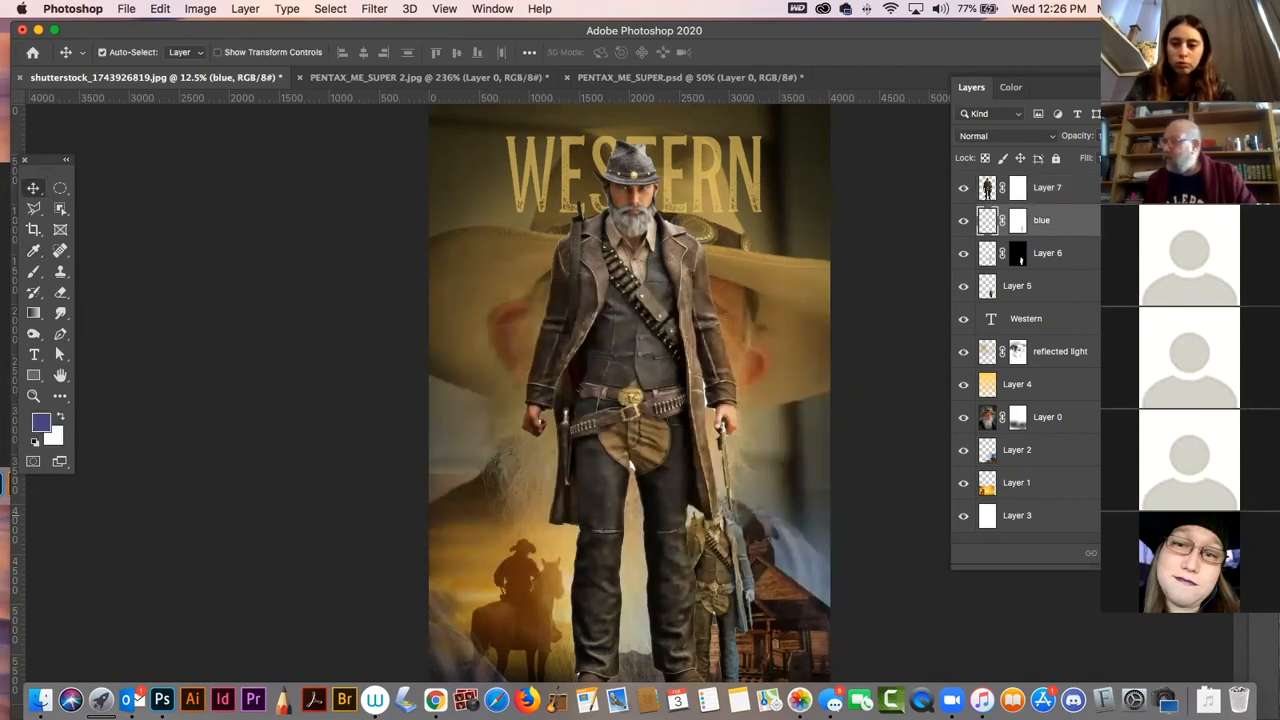
shift+click(1078, 516)
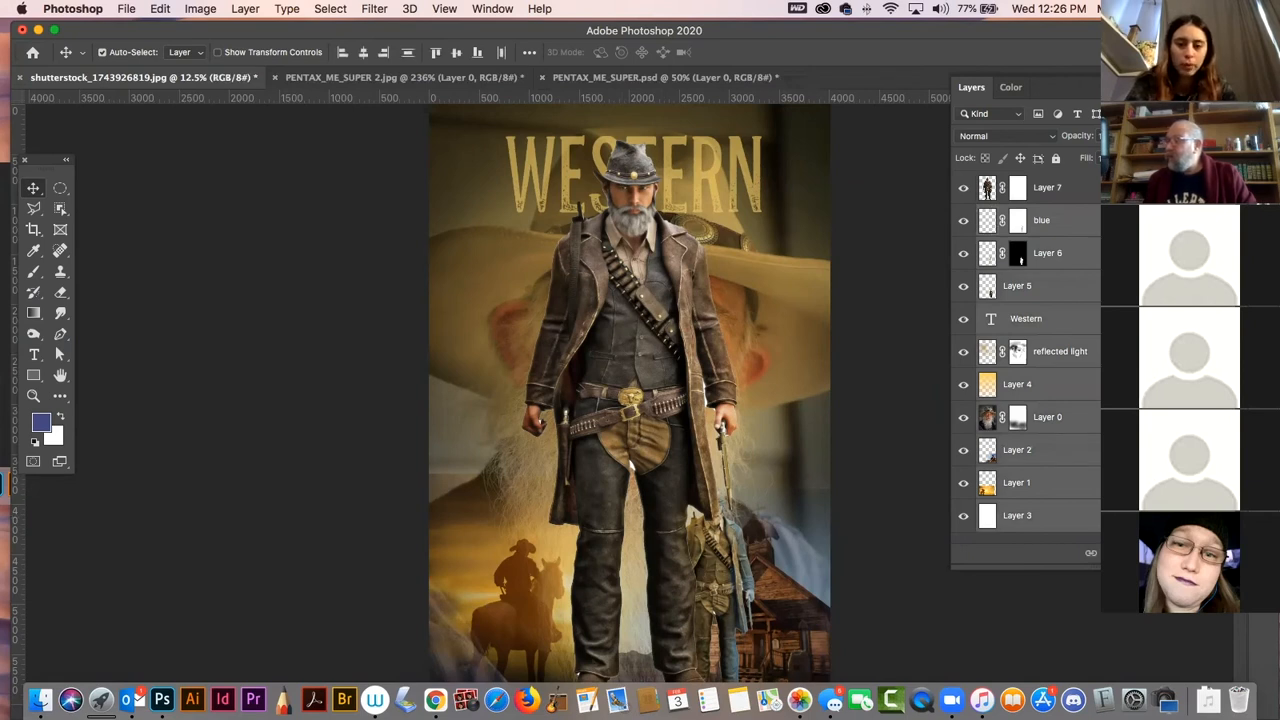
click(1228, 87)
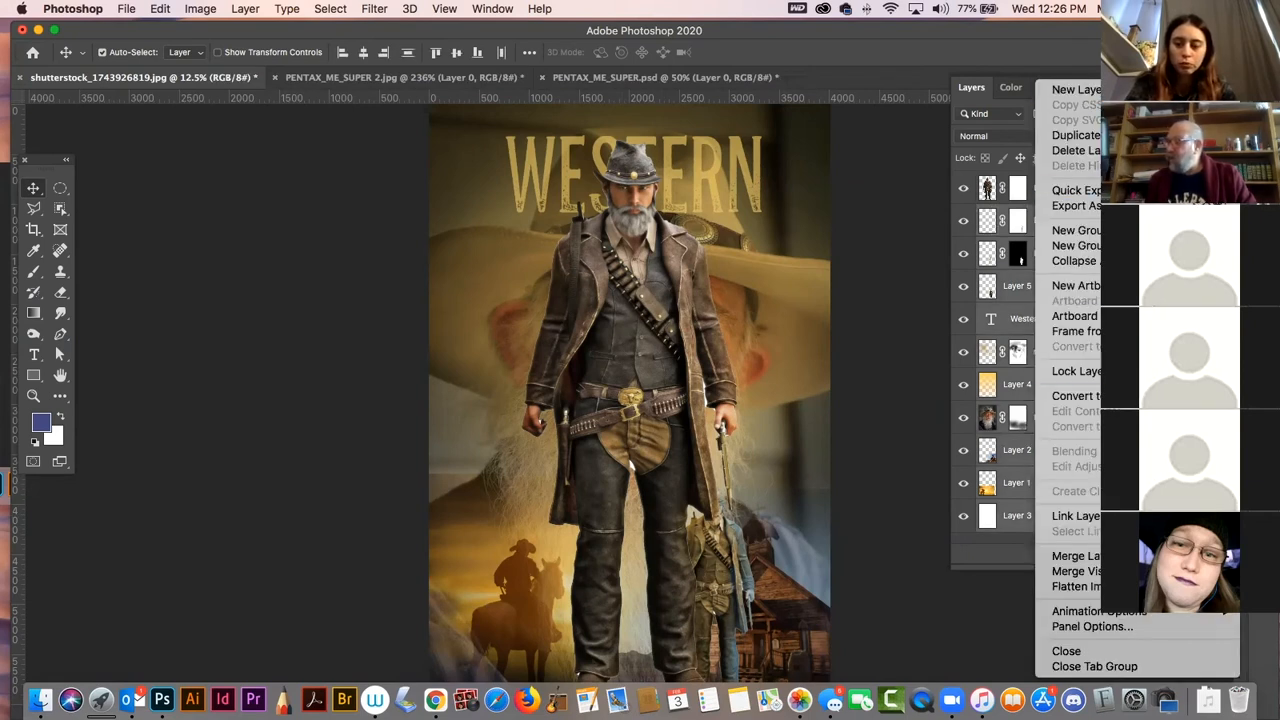
click(1075, 556)
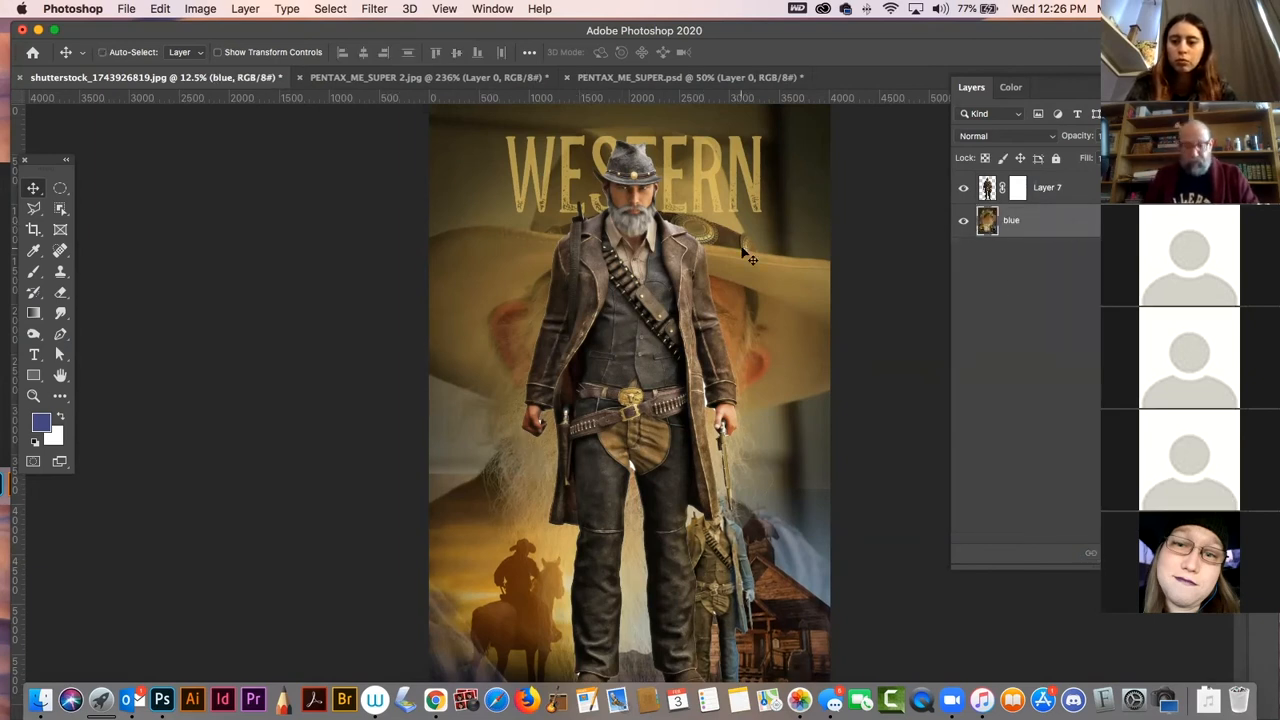
key(super+minus)
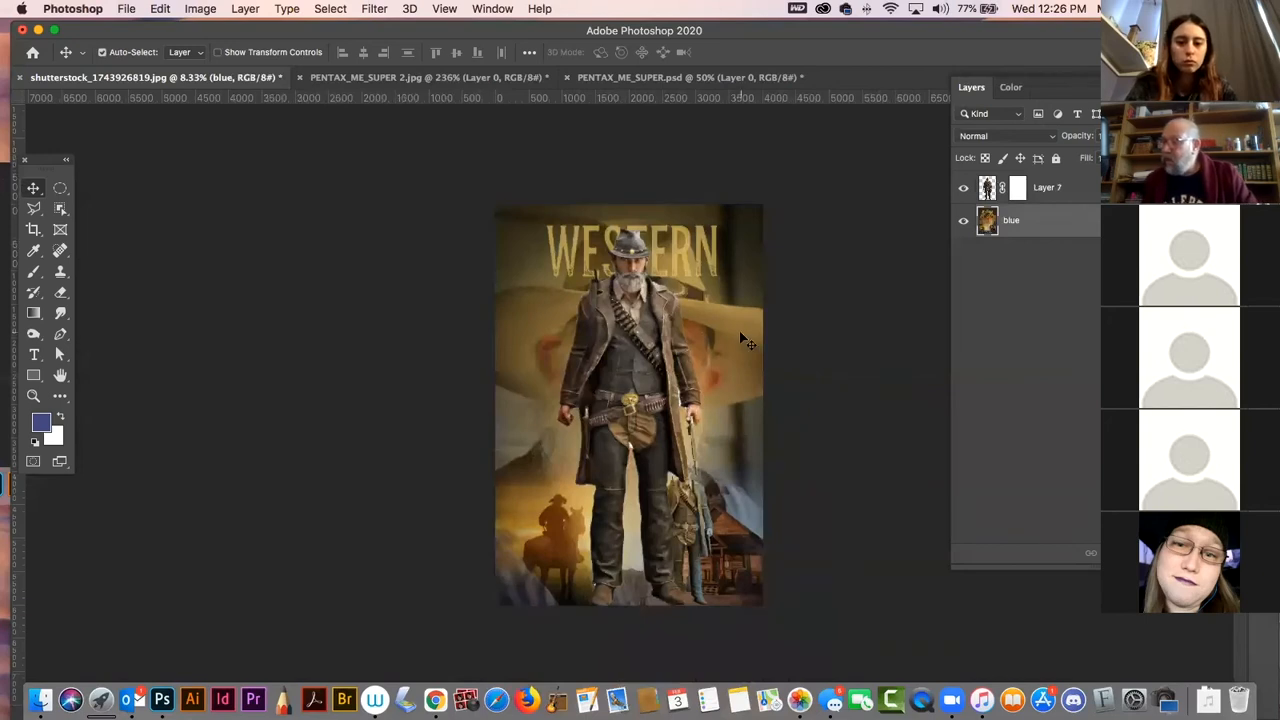
key(super+z)
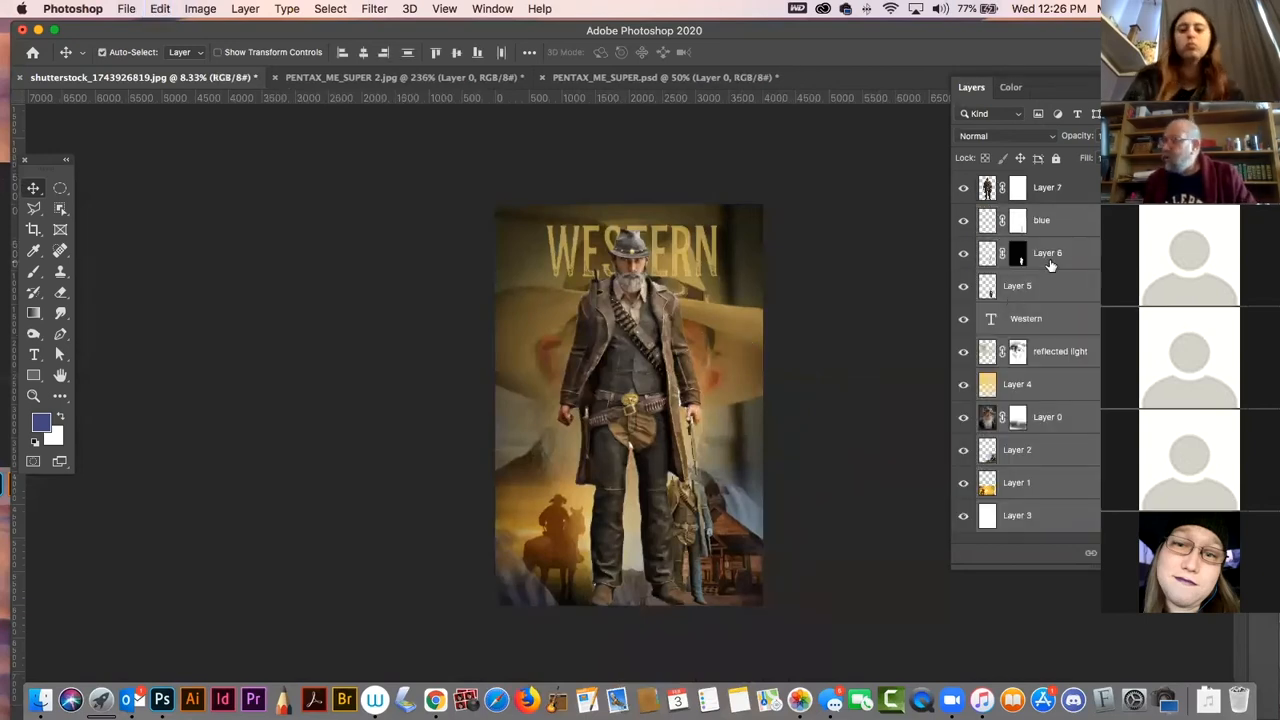
- Move the Western text layer to the top of the stack and merge the layers from blue down to Layer 3
drag(1025, 318, 1028, 188)
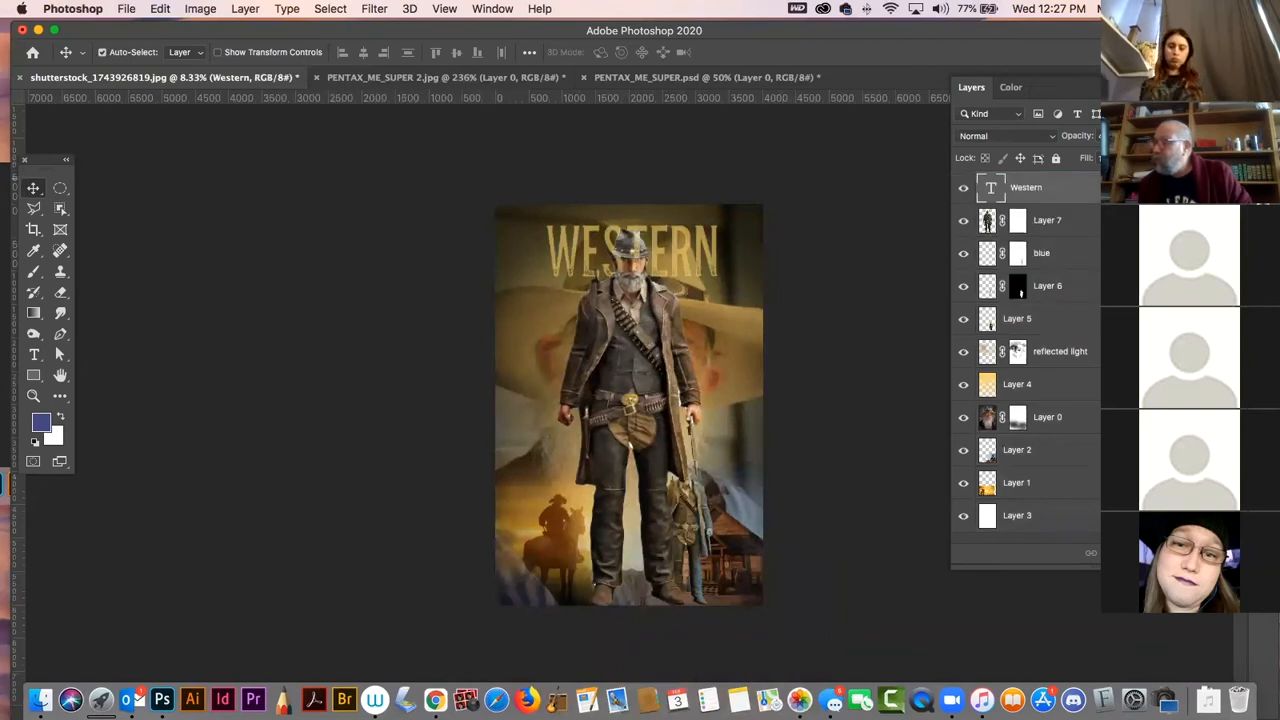
click(1096, 256)
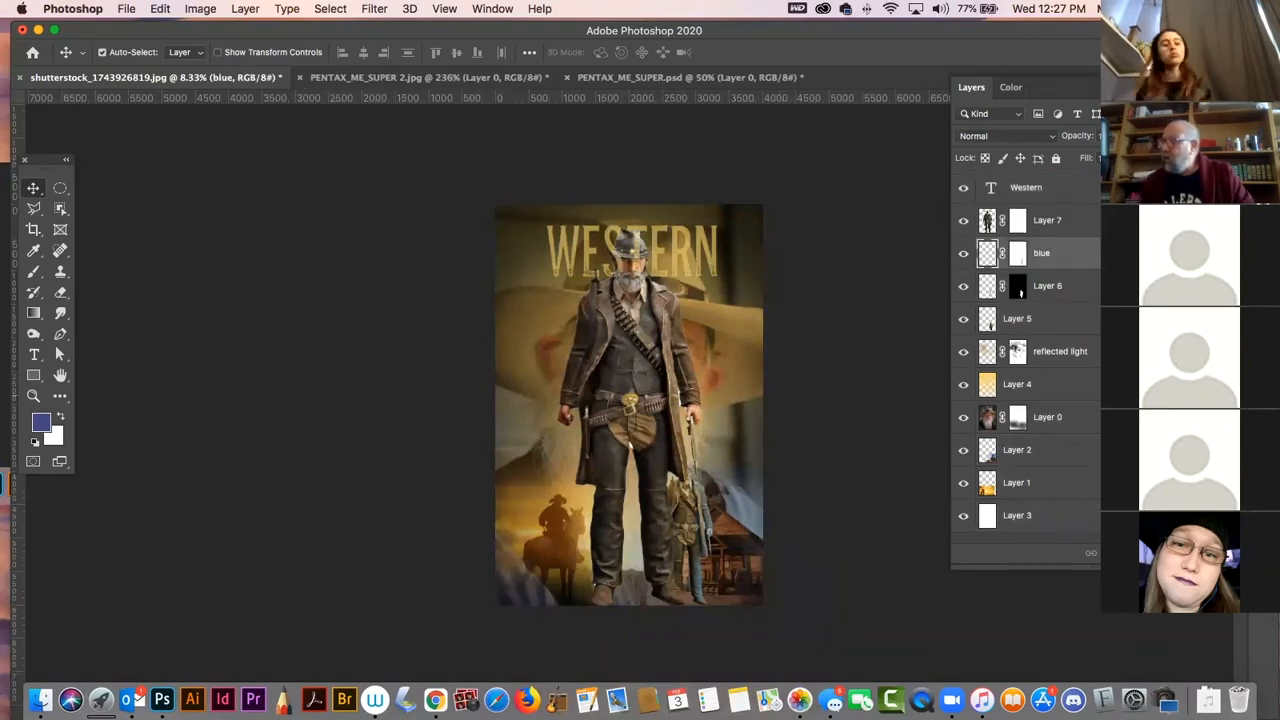
shift+click(1060, 514)
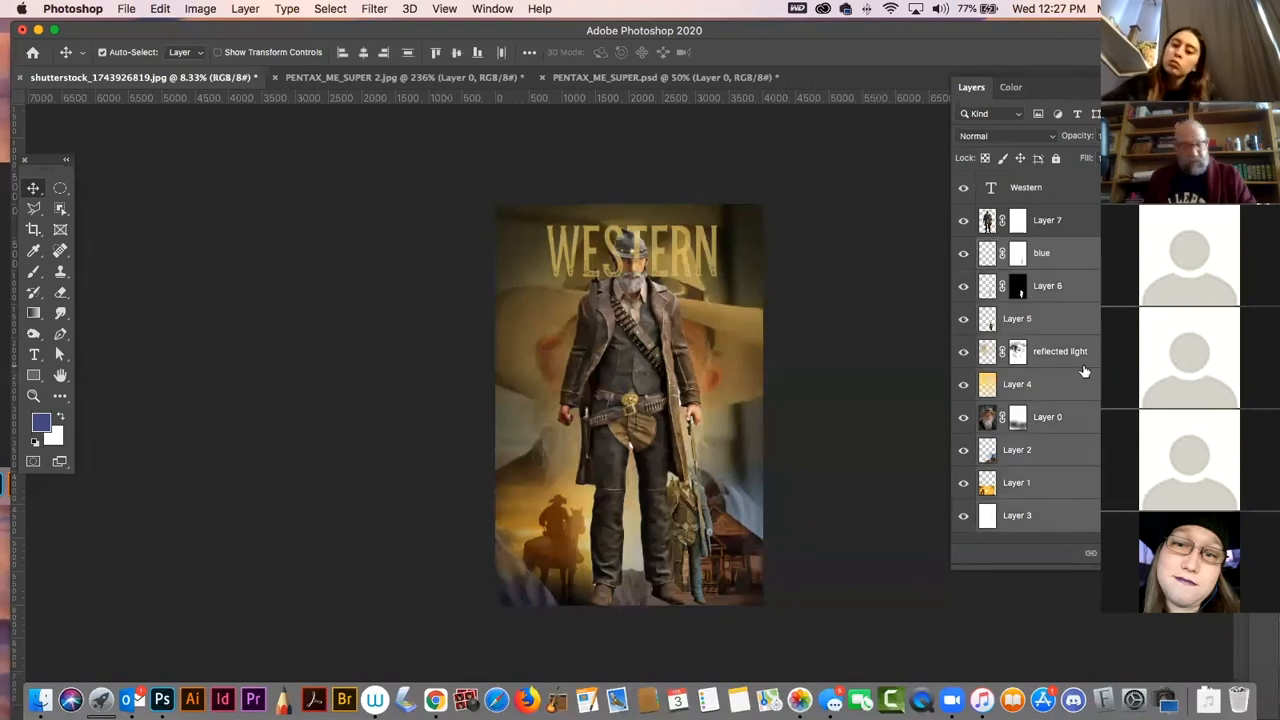
key(super+e)
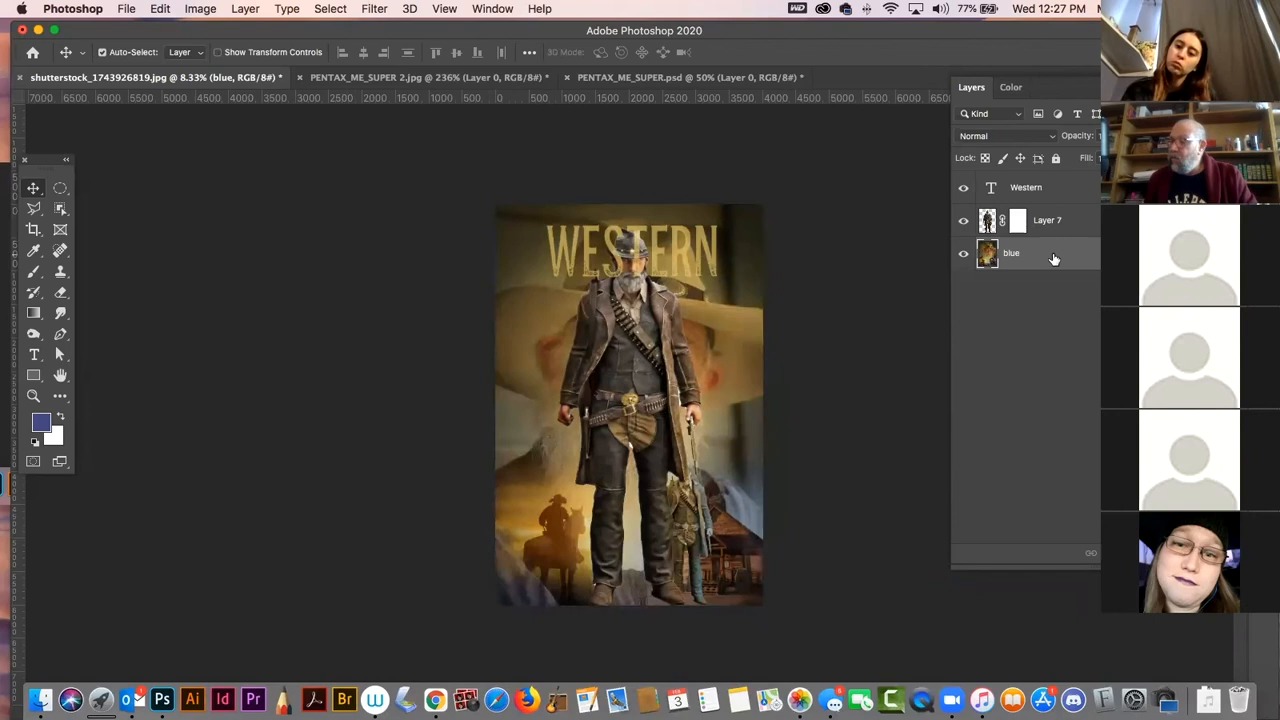
- Hide the Western text layer and move the standing cowboy figure on Layer 7 slightly to the left
click(666, 264)
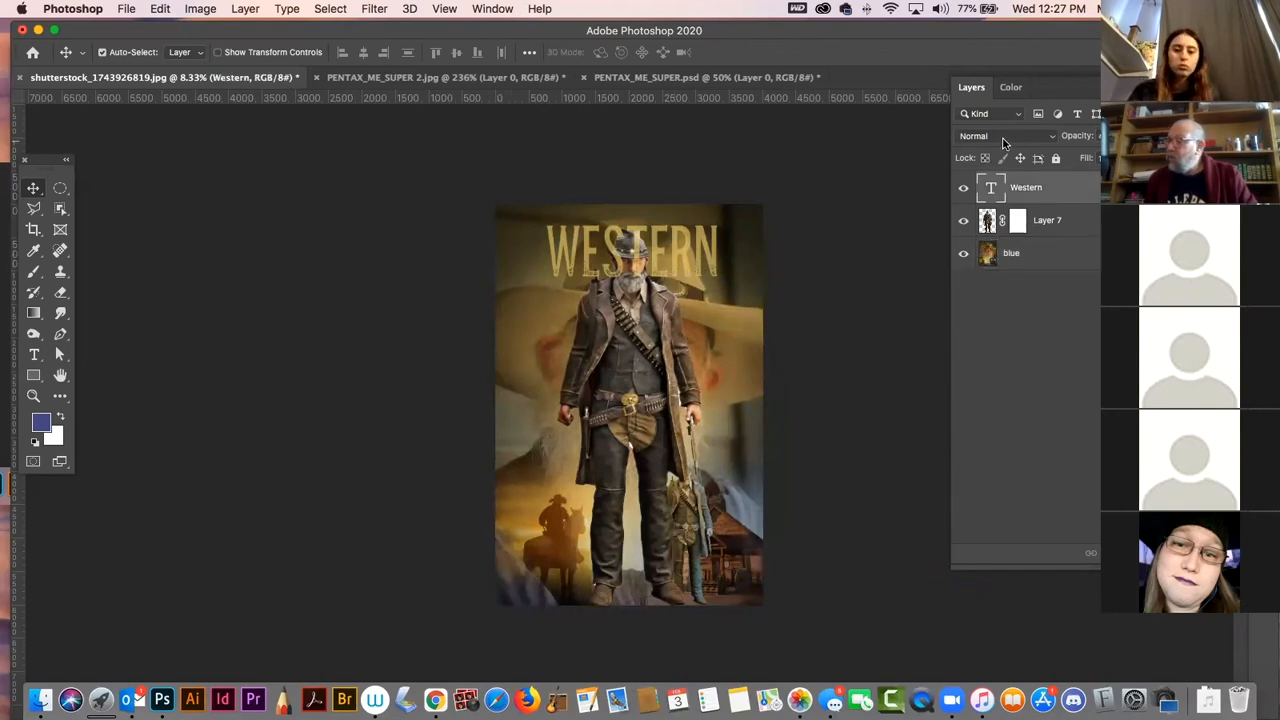
click(962, 188)
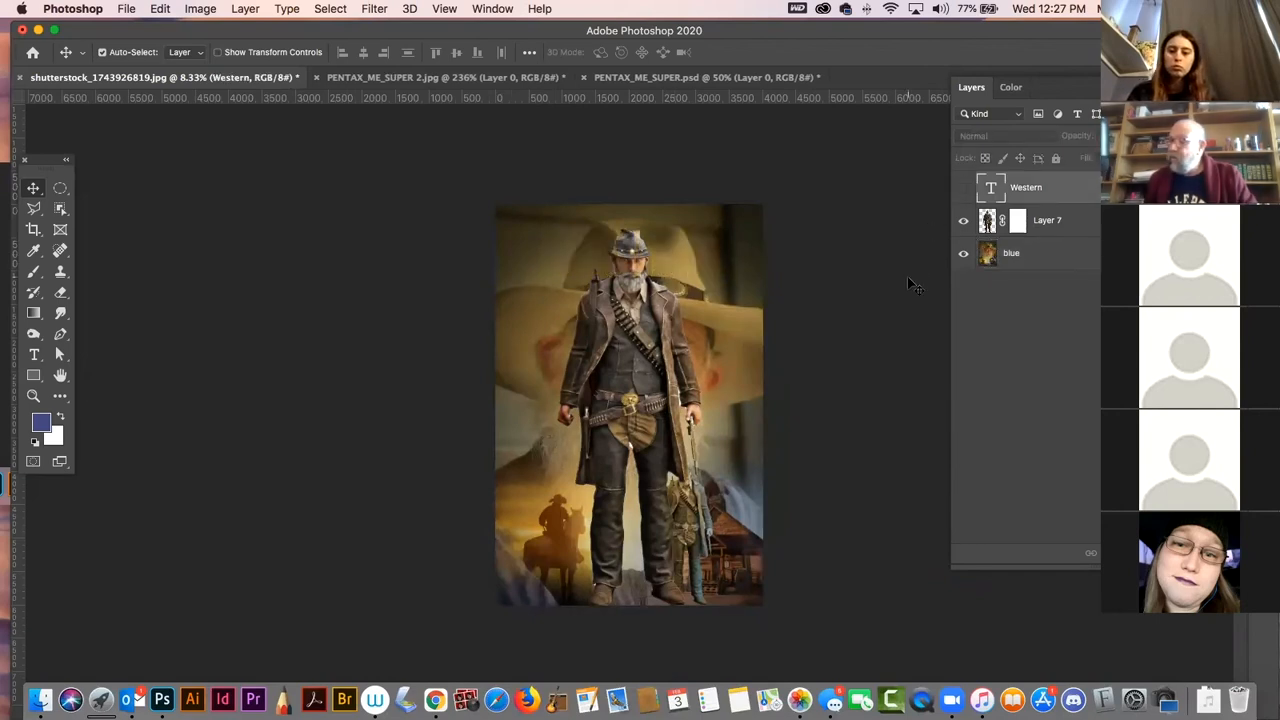
click(628, 349)
drag(627, 343, 626, 346)
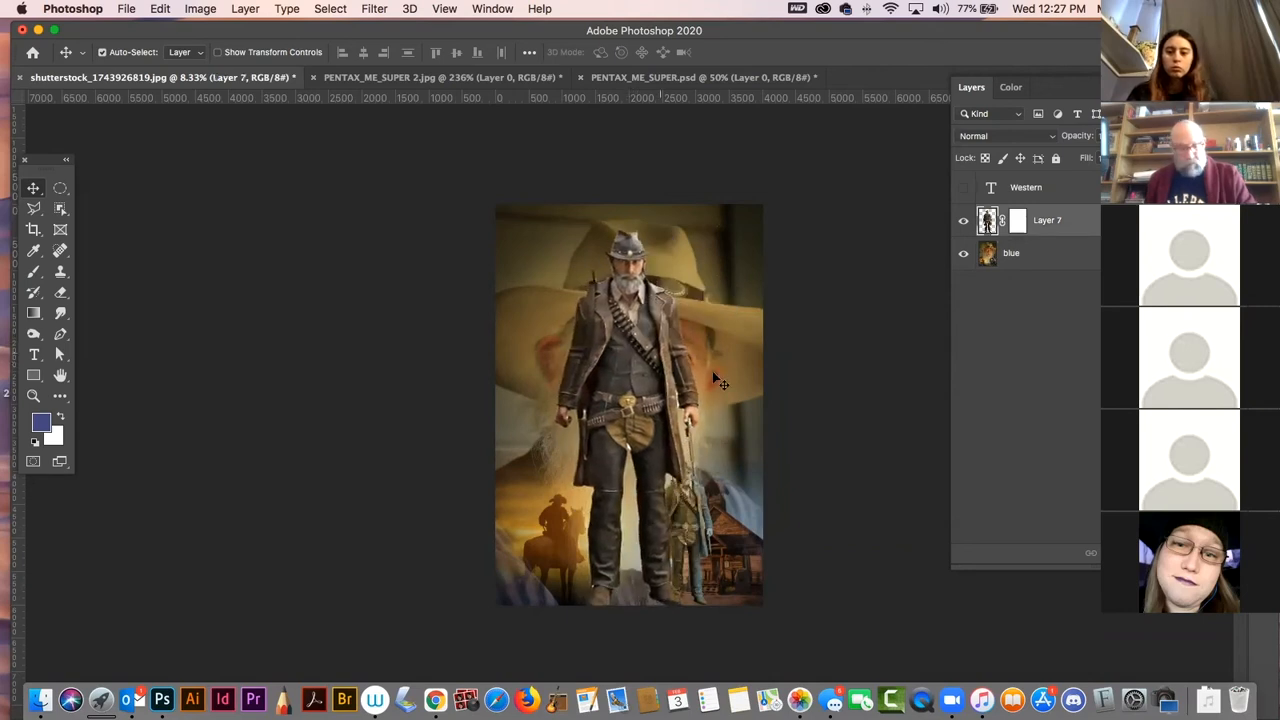
- Colorize the merged blue background layer with Hue/Saturation at hue 240, lowering the saturation below 25
key(super+t)
click(985, 256)
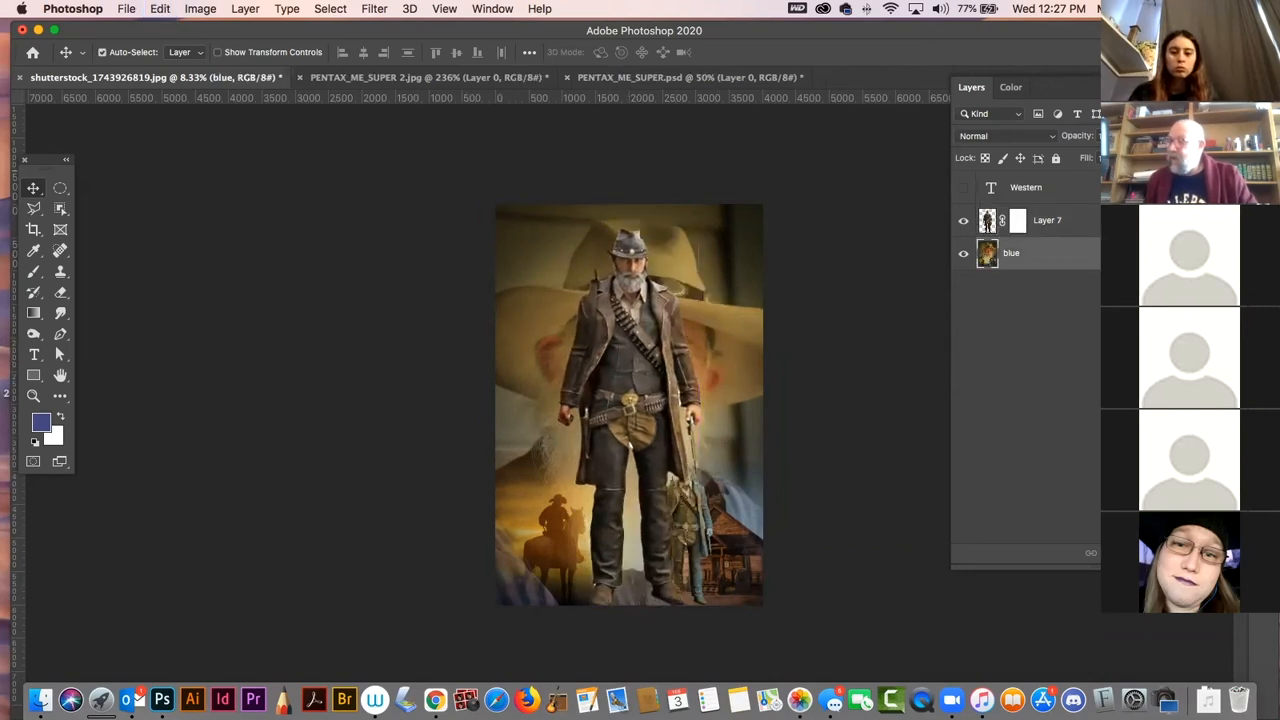
key(F6)
key(F6)
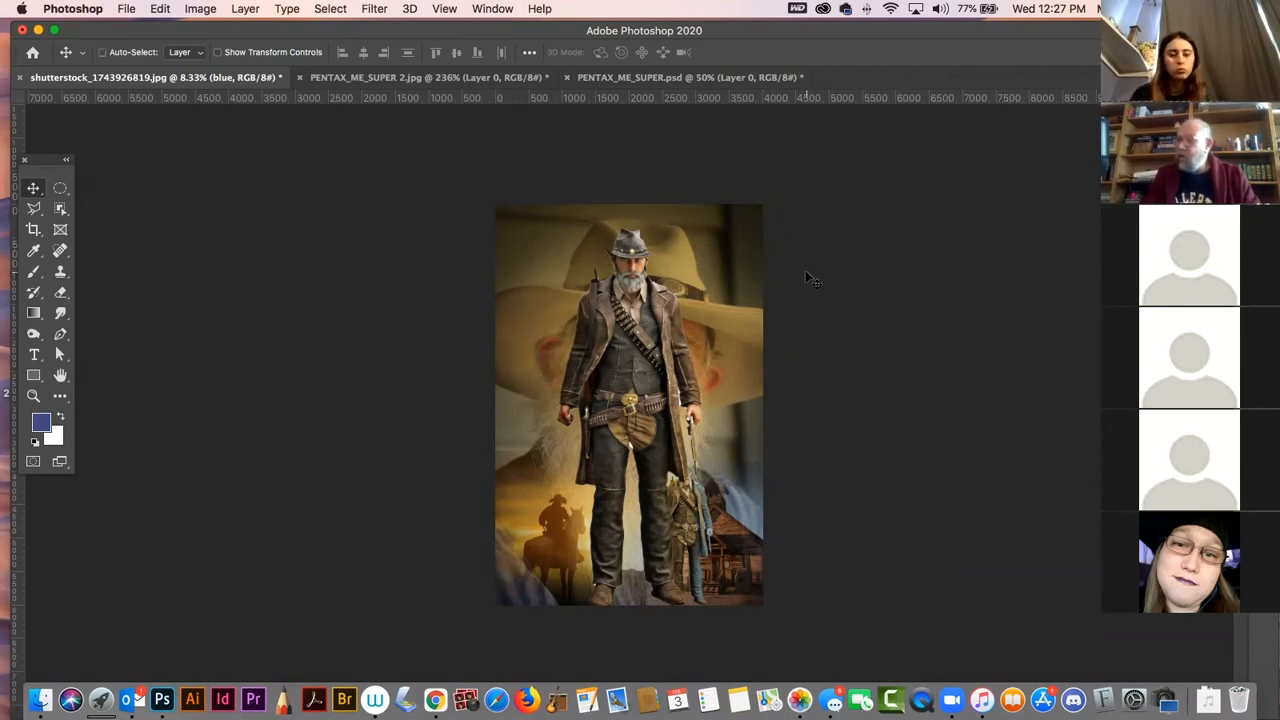
key(super)
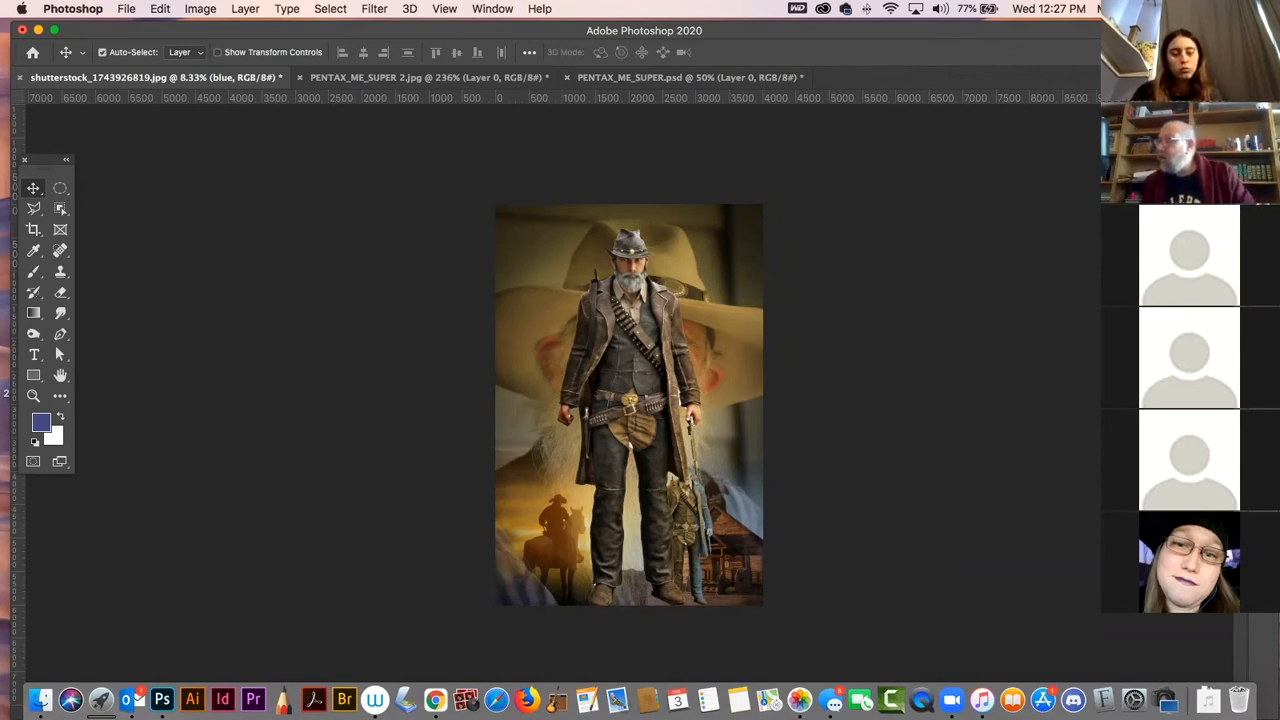
key(F7)
key(F7)
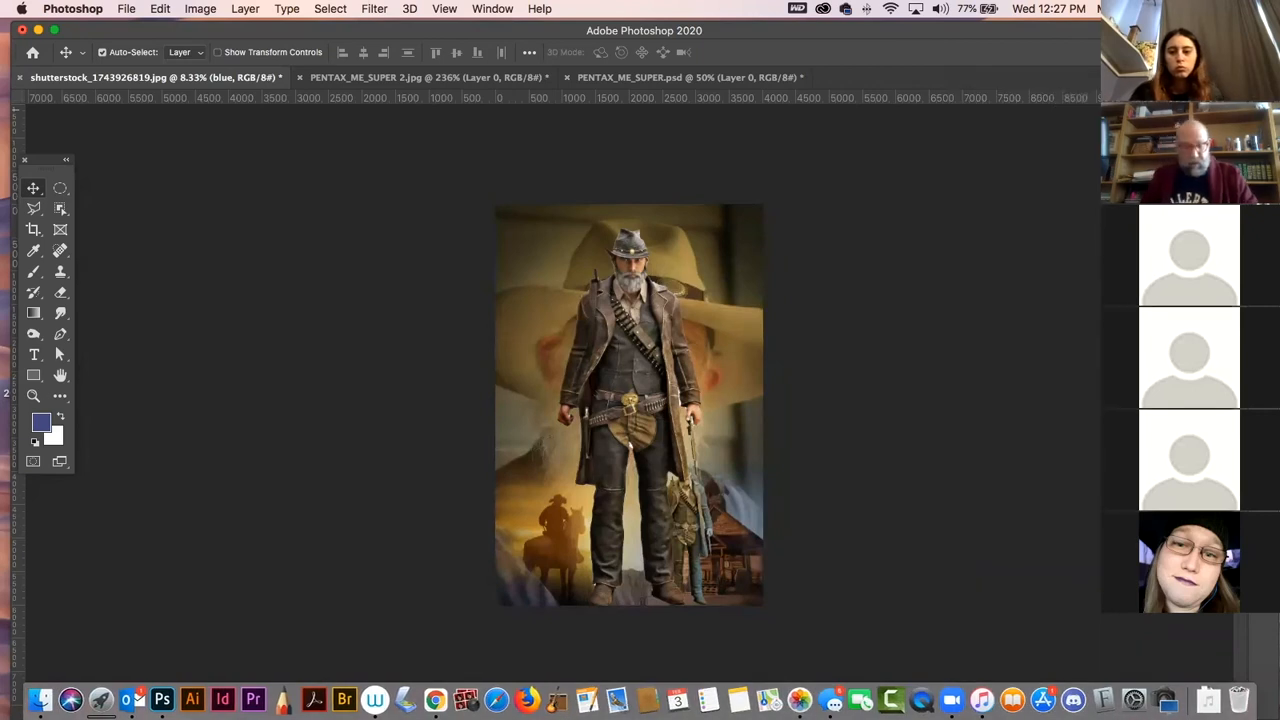
key(super+u)
drag(883, 100, 1006, 127)
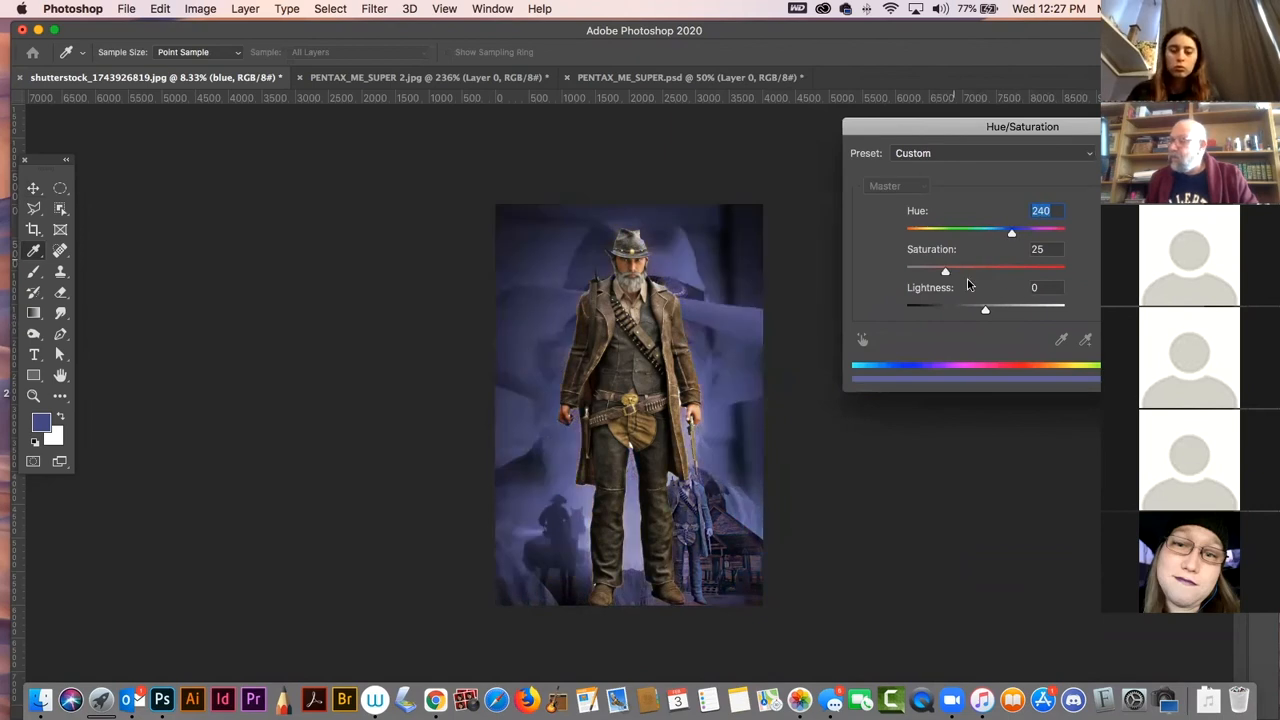
drag(945, 274, 925, 274)
key(Return)
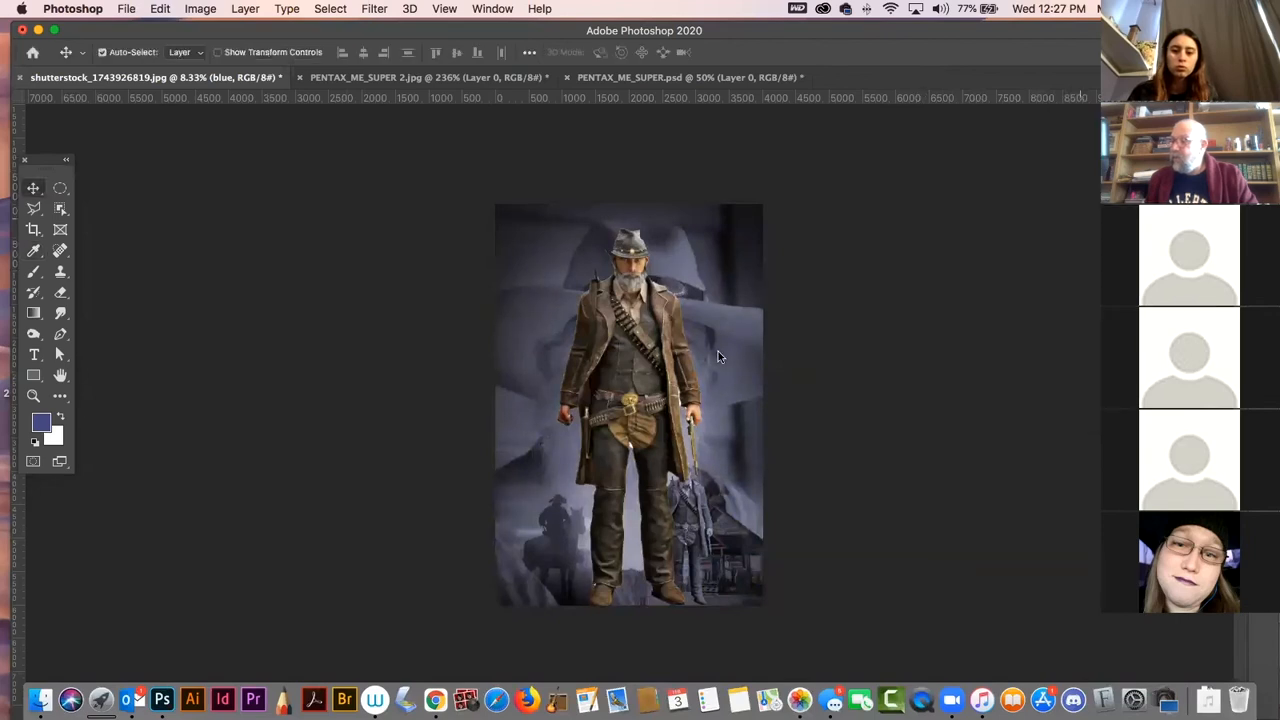
- Select the cowboy figure on Layer 7 and set the foreground color to brown 925e20
click(671, 354)
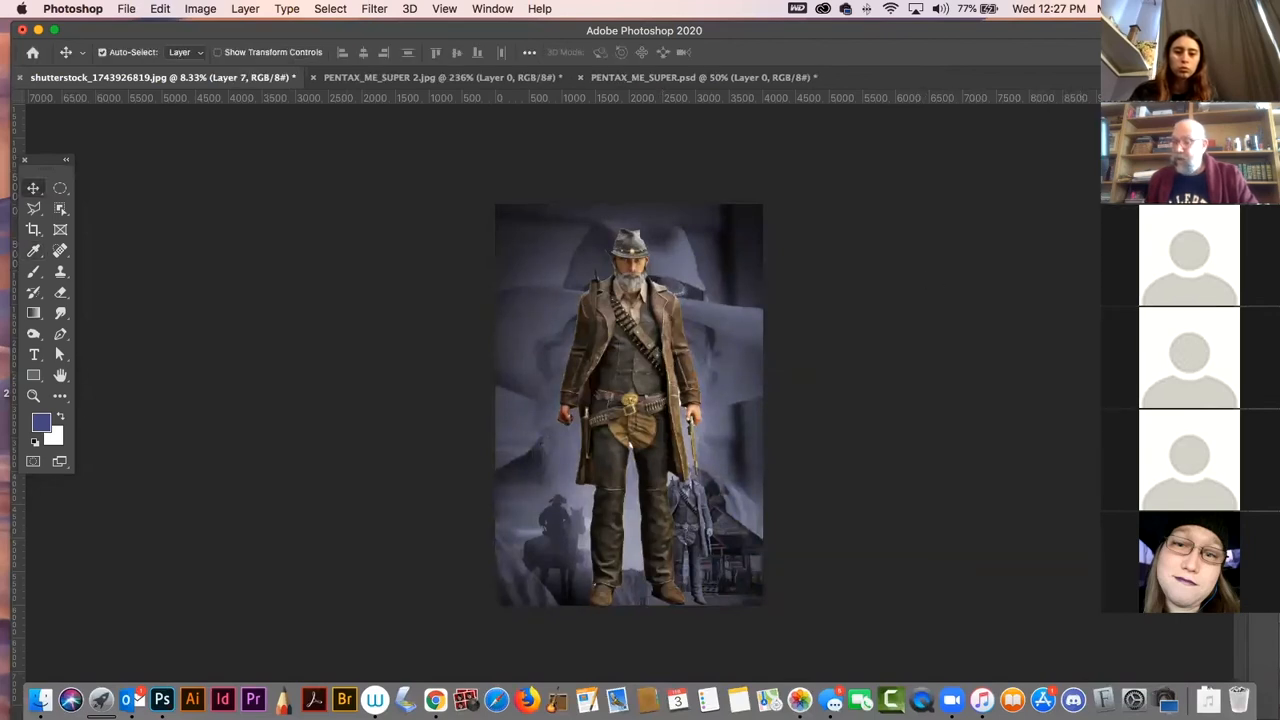
click(42, 421)
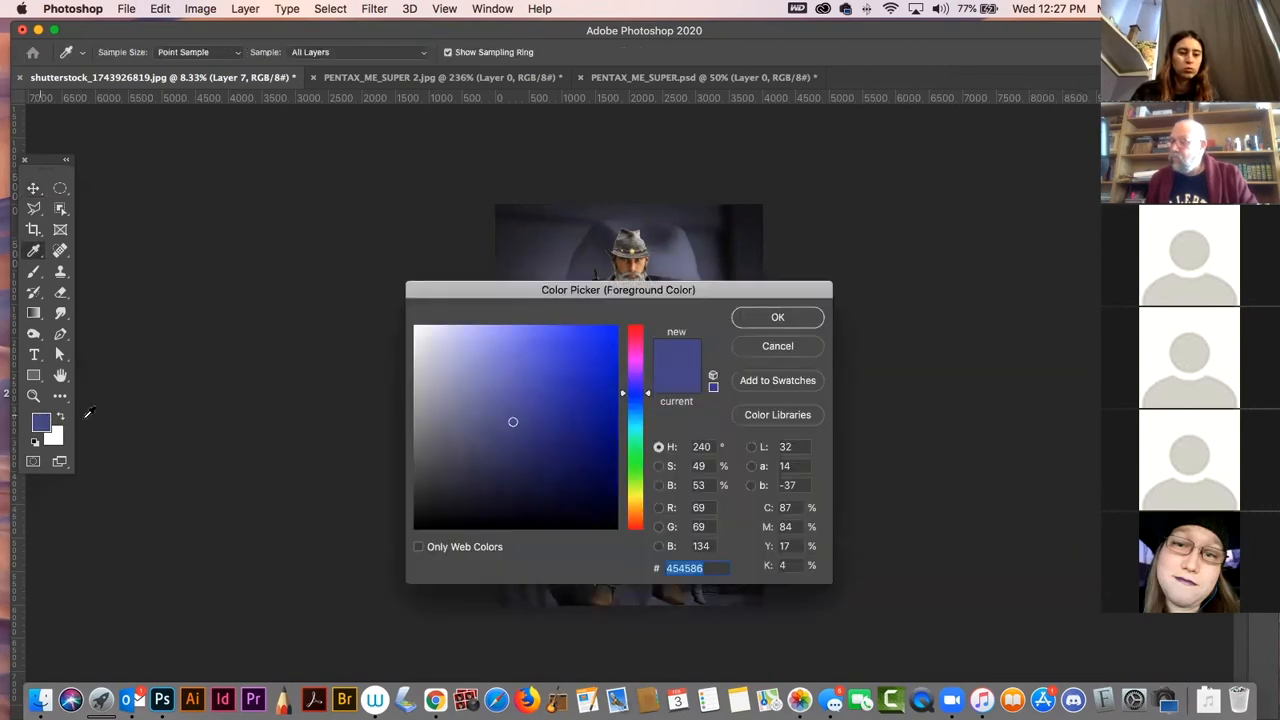
drag(649, 396, 625, 503)
drag(512, 421, 572, 411)
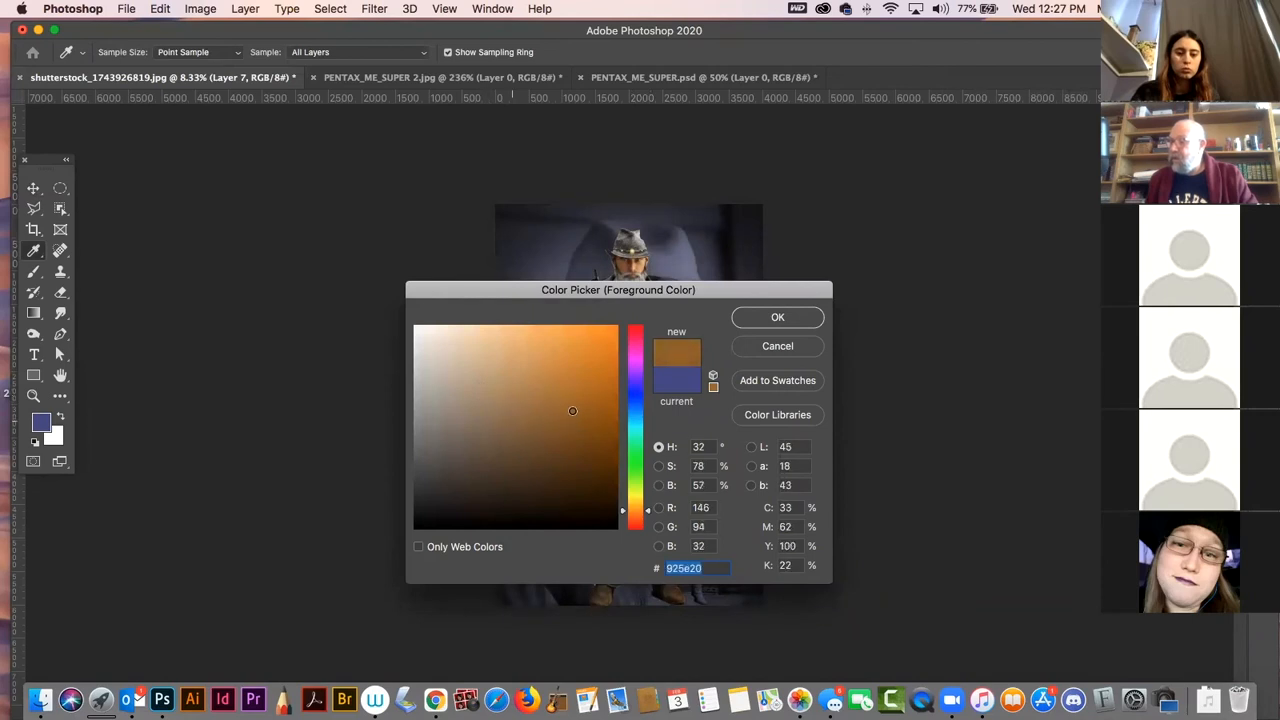
click(770, 318)
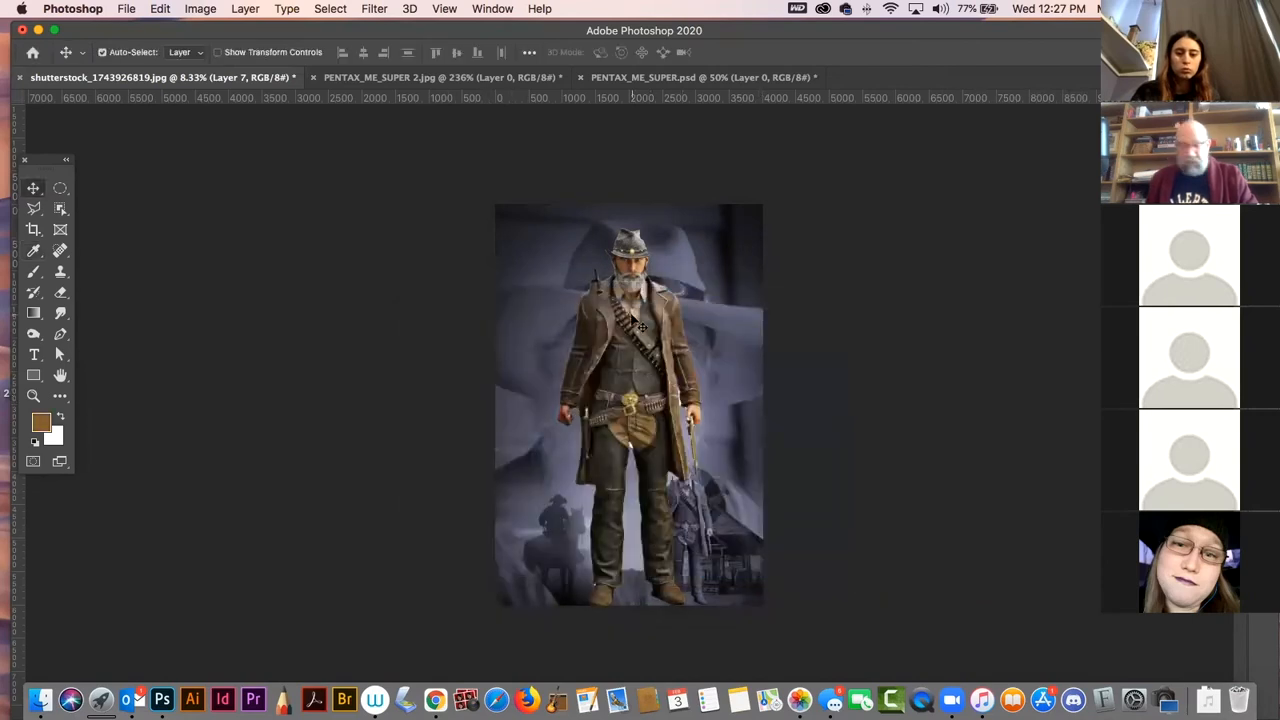
- Colorize the cowboy figure with Hue/Saturation at hue 32, saturation 31 and lightness -4
key(super+u)
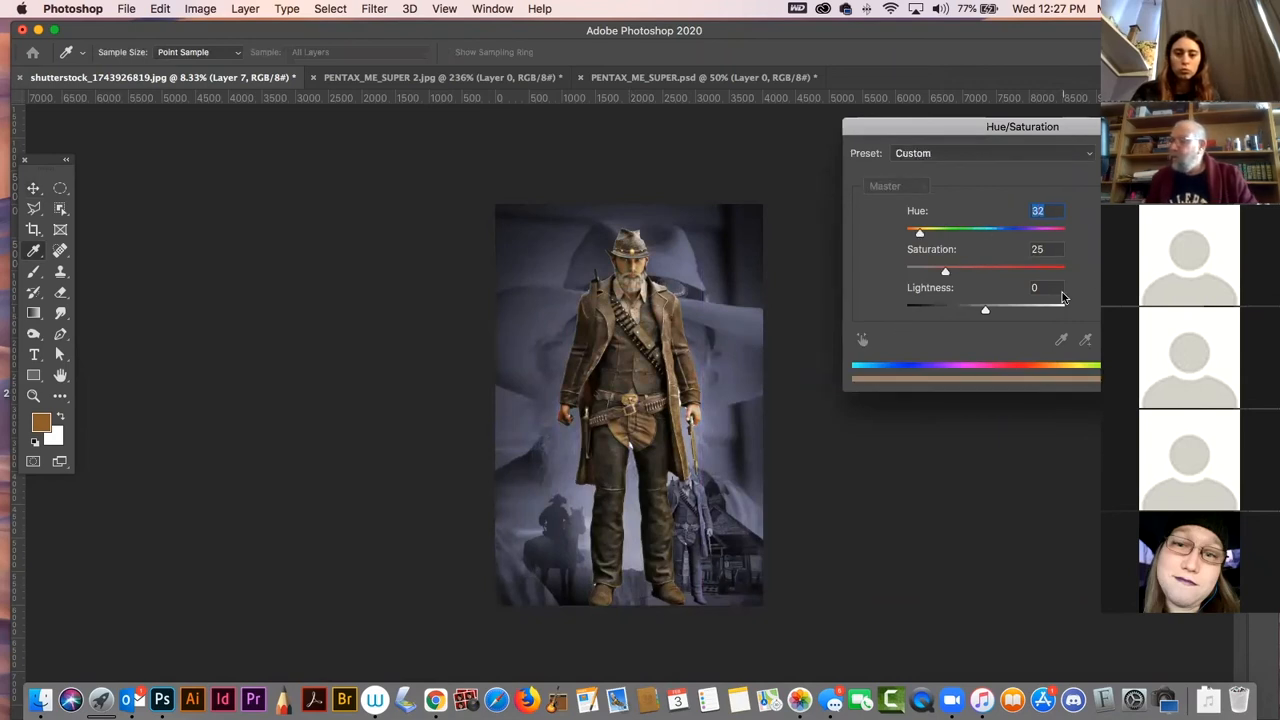
mouse_move(948, 271)
mouse_down()
mouse_move(980, 272)
mouse_move(953, 272)
mouse_up()
drag(987, 311, 980, 311)
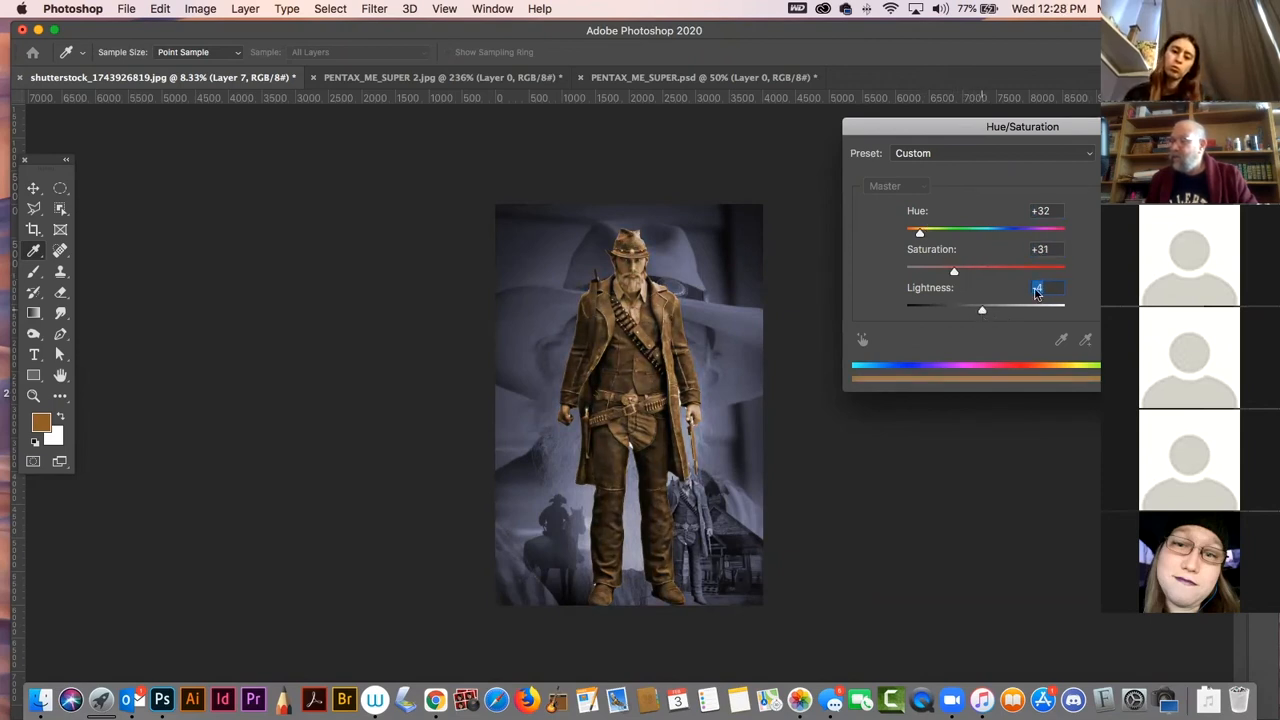
key(Return)
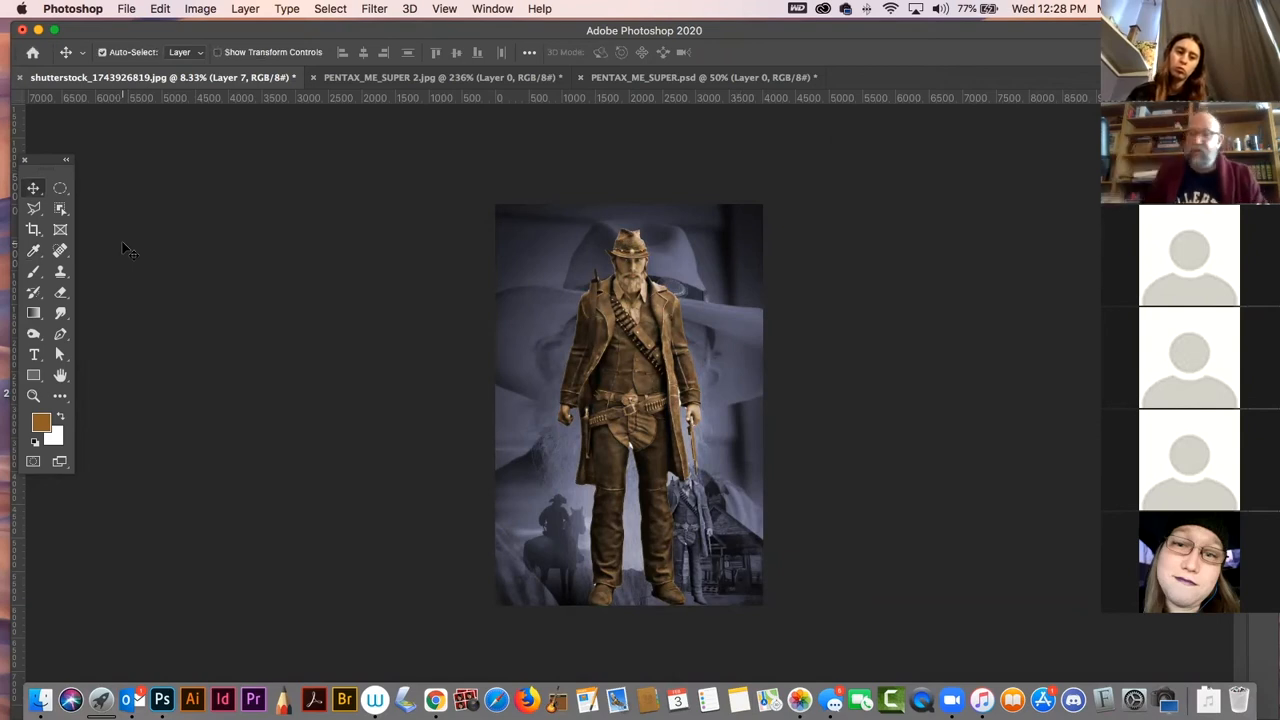
- Bring up the PENTAX_ME_SUPER.psd document with the cut-out camera
click(398, 79)
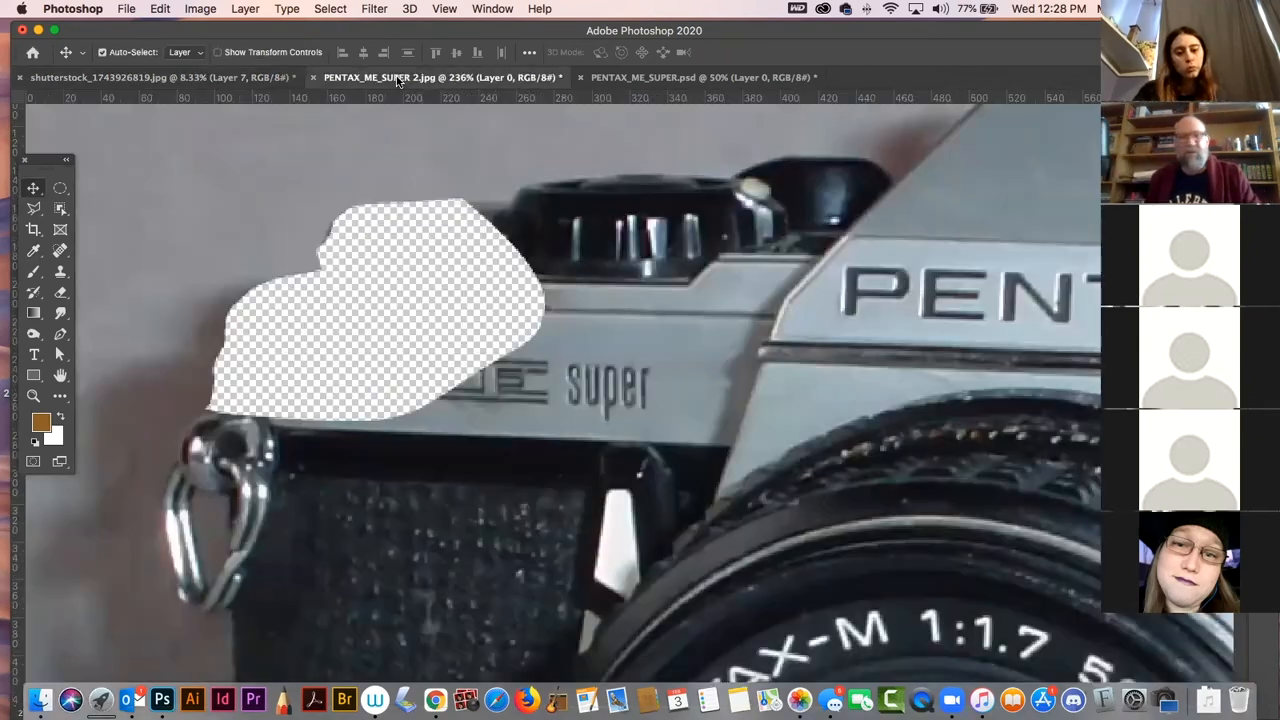
click(662, 78)
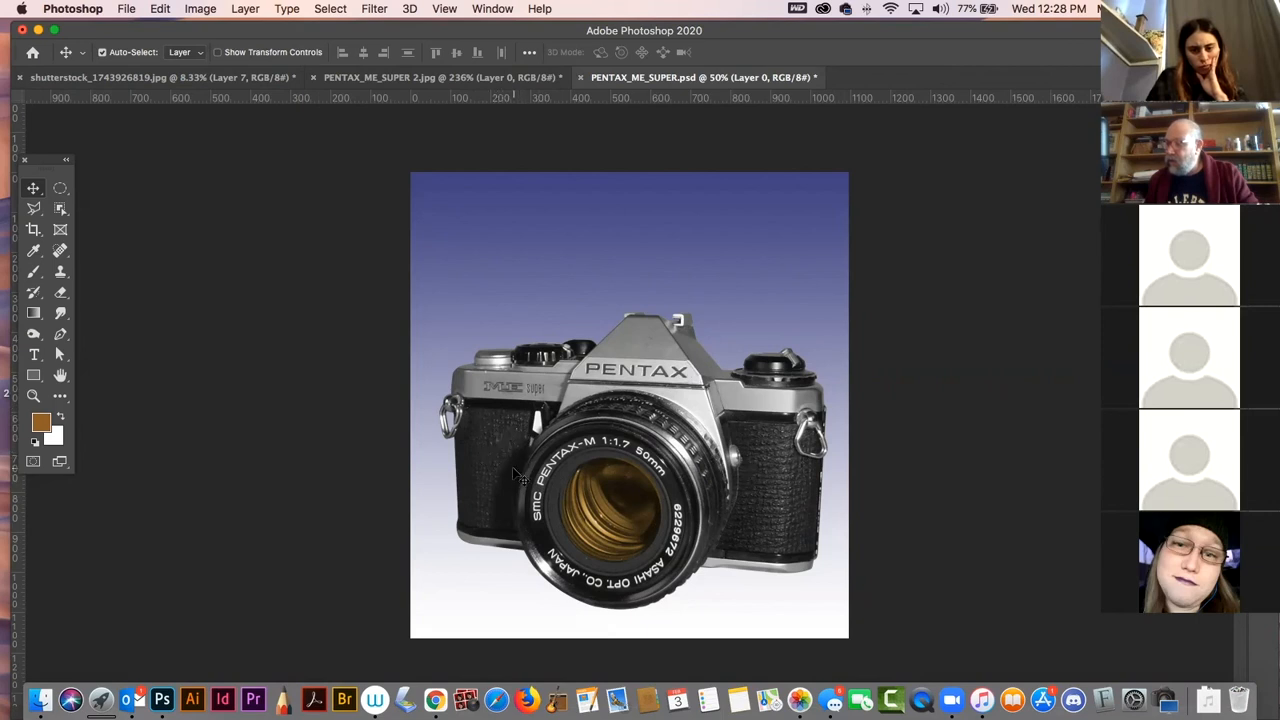
click(33, 395)
drag(600, 498, 649, 462)
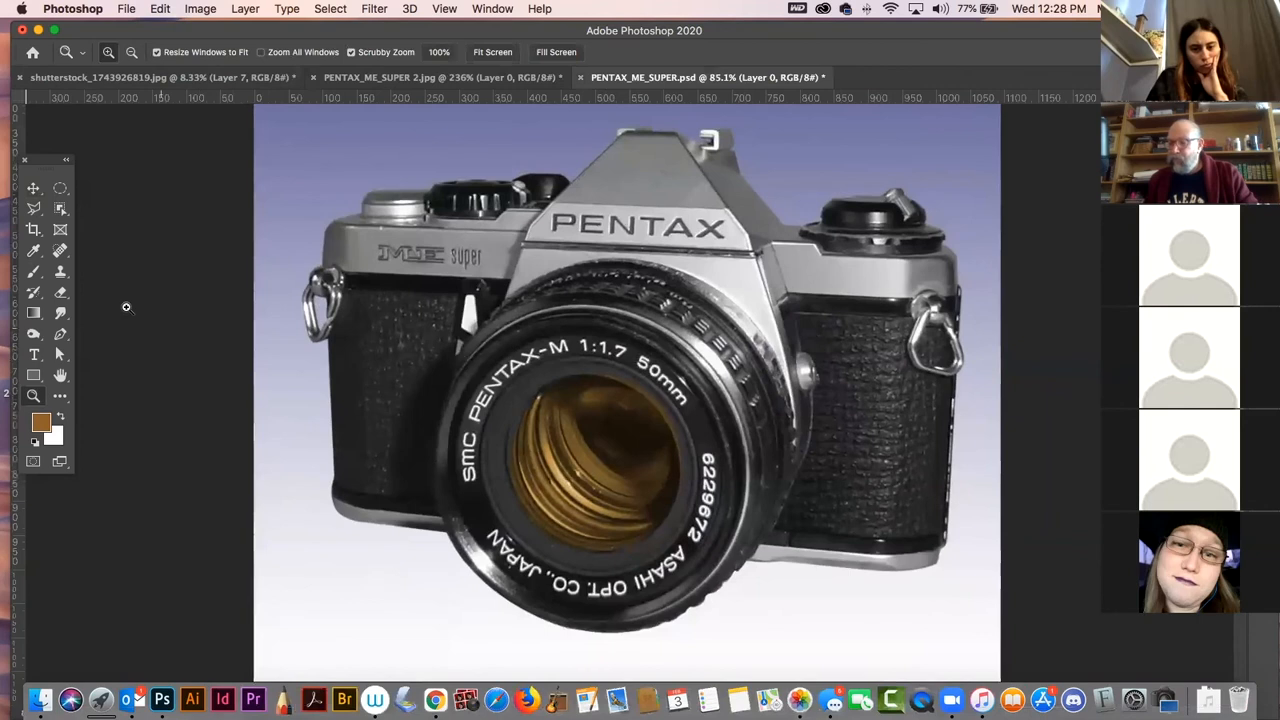
- Trace a closed Pen path around the black leather panel left of the camera's lens and load it as a selection
click(31, 273)
click(29, 274)
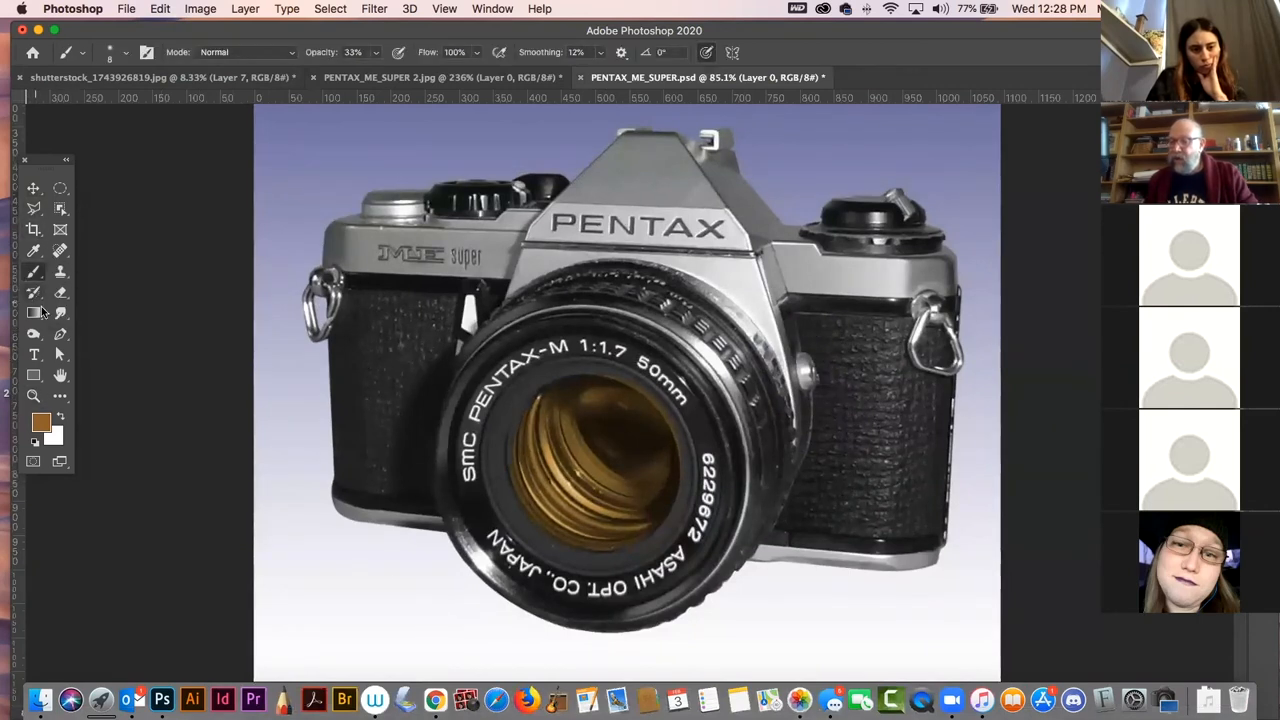
click(60, 334)
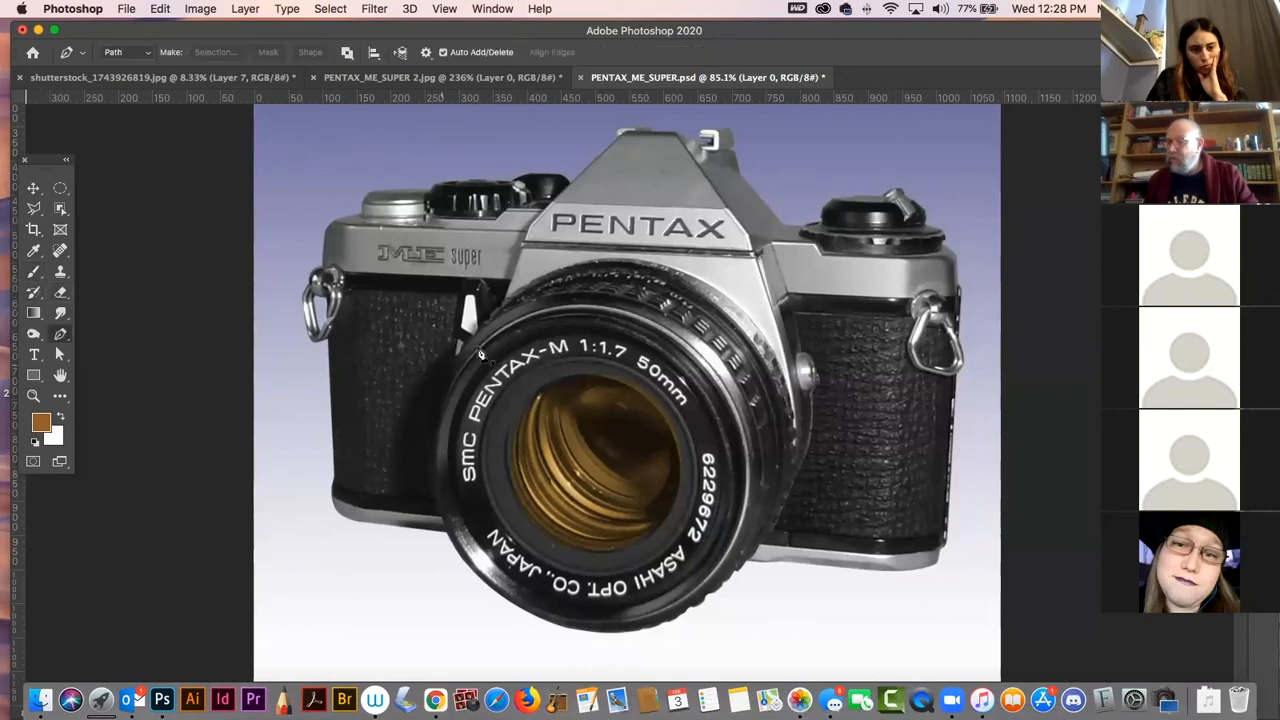
click(458, 343)
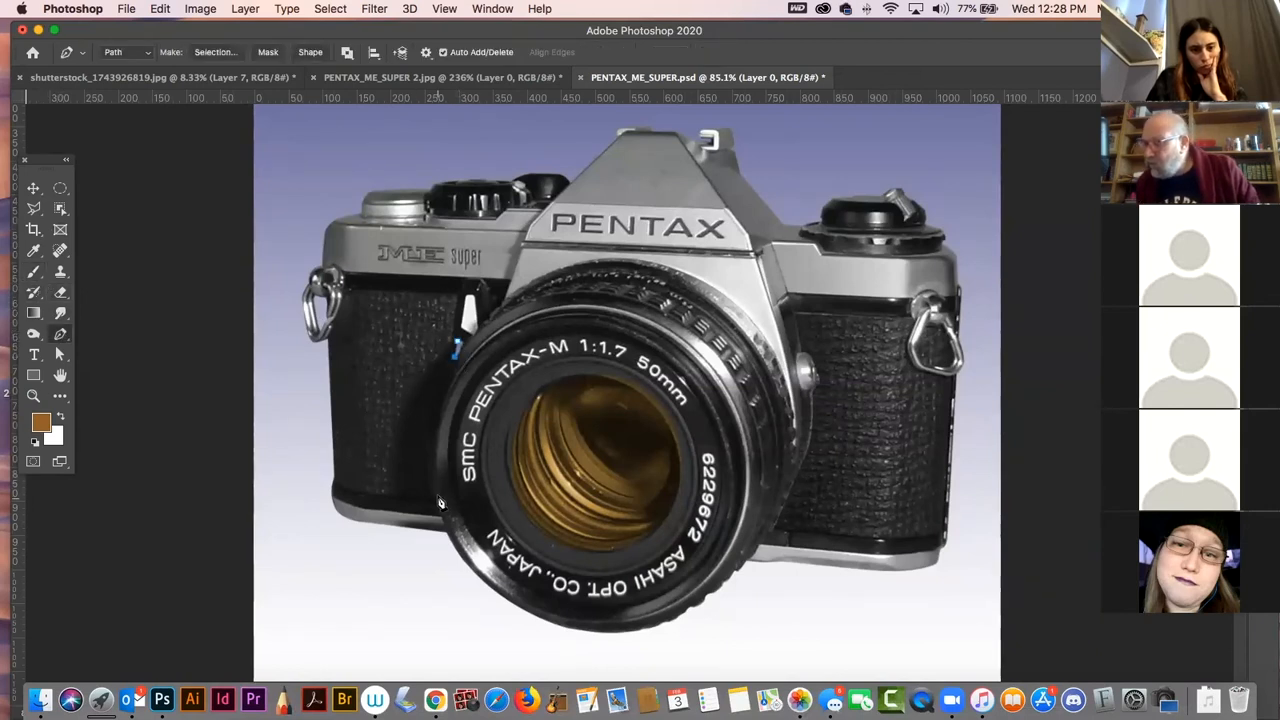
click(431, 503)
drag(432, 509, 453, 572)
click(355, 493)
drag(454, 574, 398, 502)
click(335, 485)
click(362, 330)
click(411, 320)
click(437, 302)
click(450, 298)
click(457, 346)
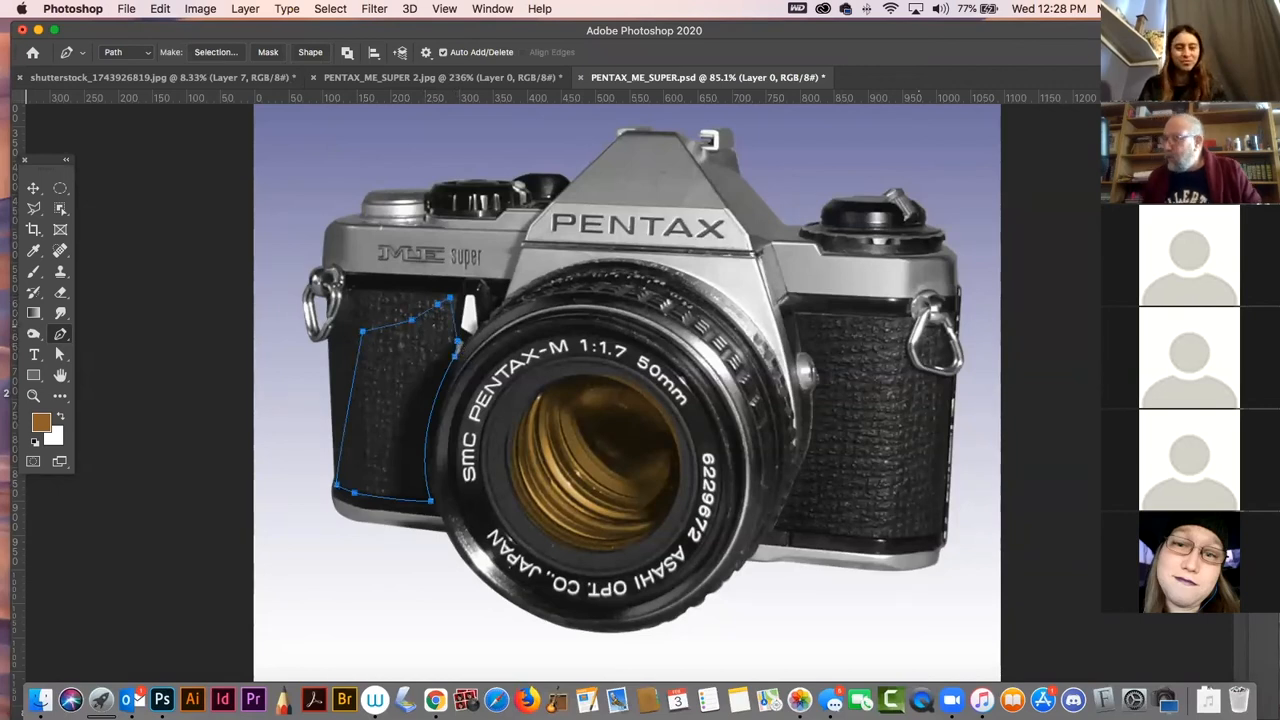
click(1250, 285)
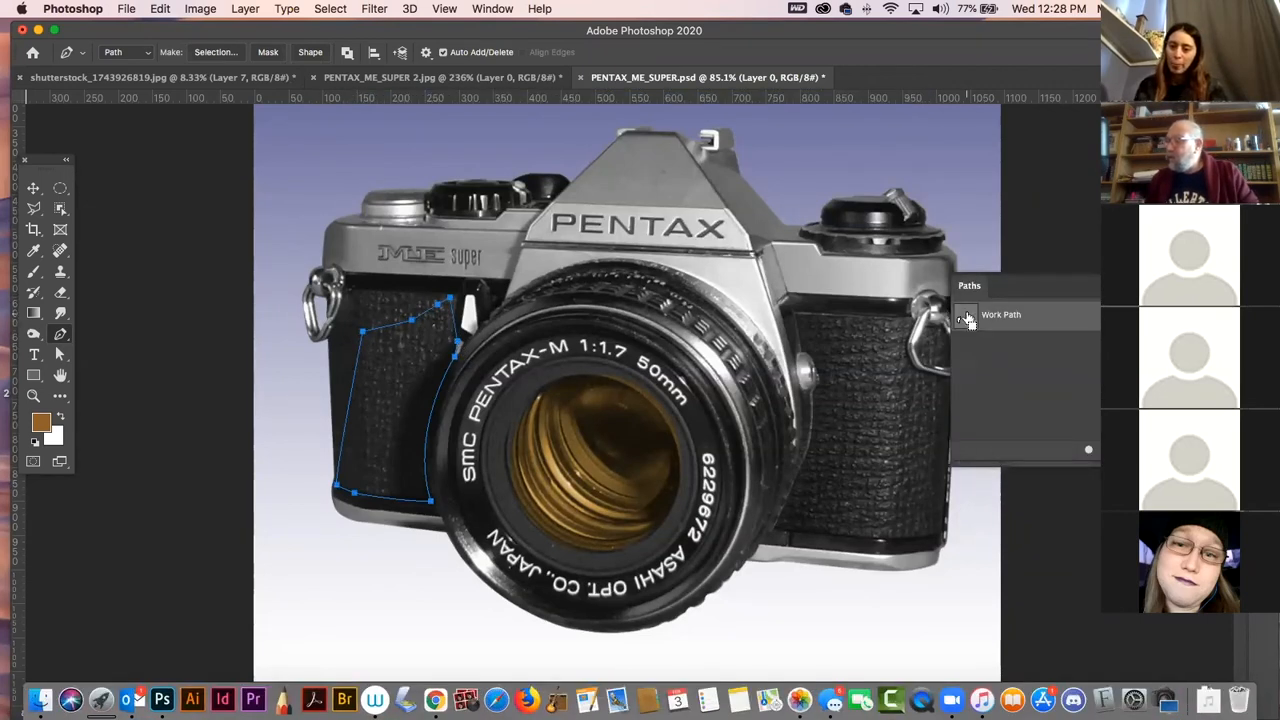
super+click(963, 318)
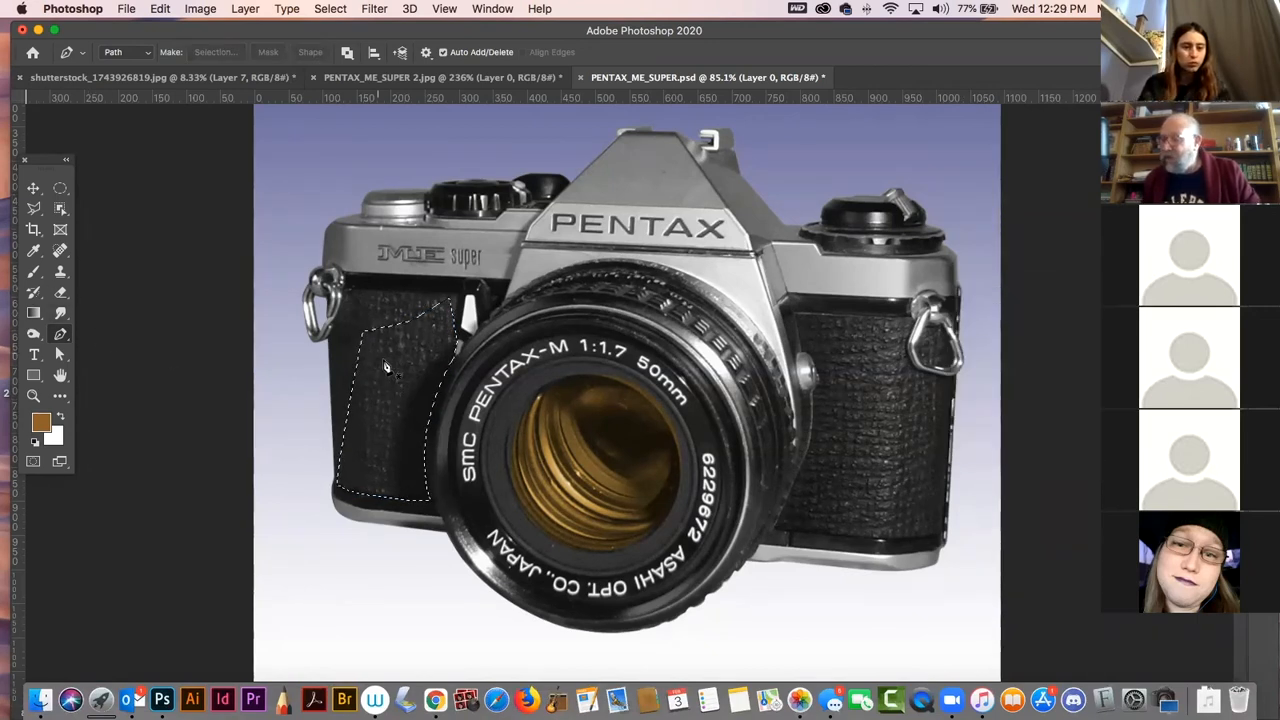
- Clone leather texture over the dark area of the selected panel with a size 40 Clone Stamp at 58% opacity, and deselect
click(59, 274)
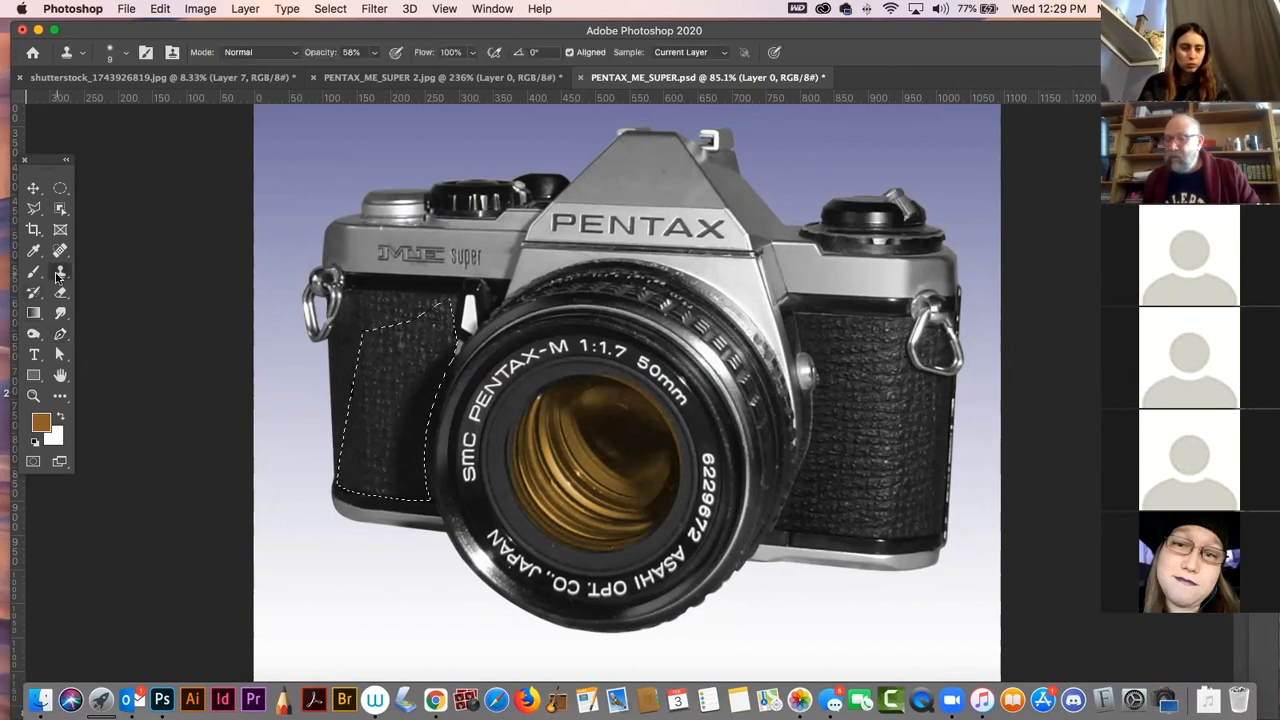
key(bracketright)
key(bracketright)
key(bracketright)
key(bracketright)
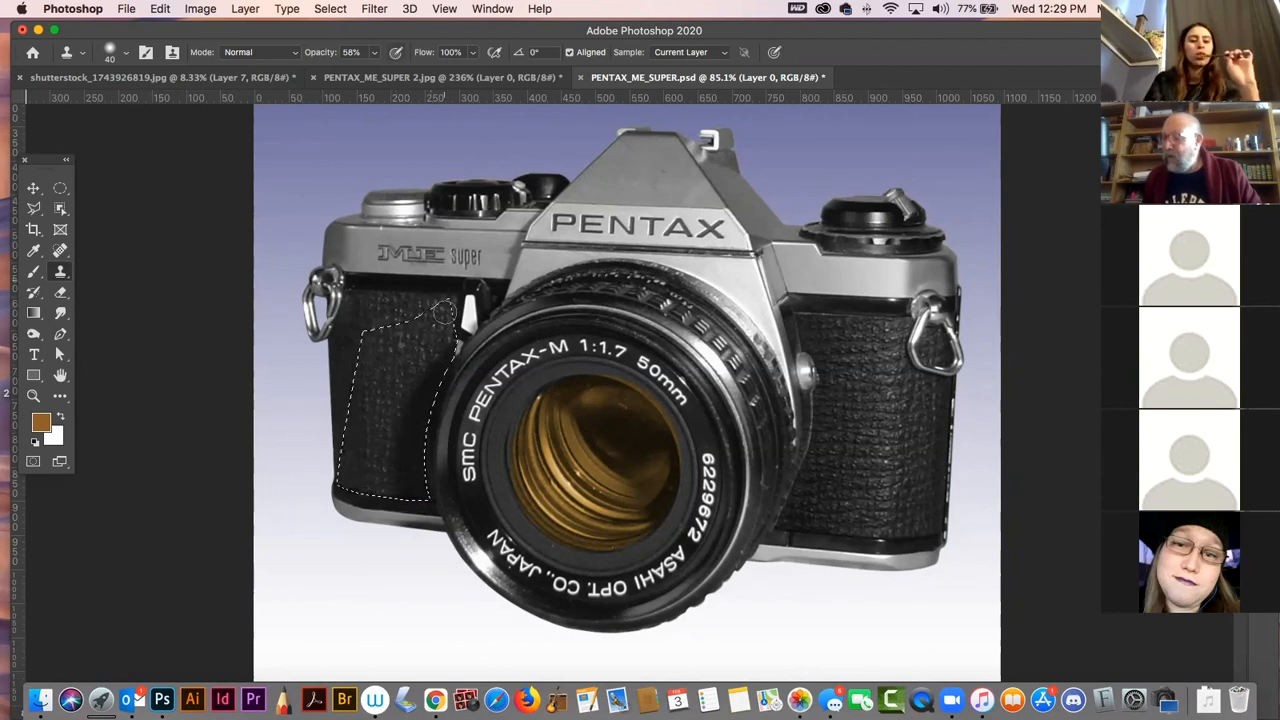
alt+click(391, 363)
drag(410, 398, 442, 350)
alt+click(398, 411)
alt+click(391, 376)
mouse_move(396, 427)
mouse_down()
mouse_move(413, 415)
mouse_move(405, 450)
mouse_move(421, 411)
mouse_up()
alt+click(382, 410)
alt+click(398, 398)
alt+click(382, 397)
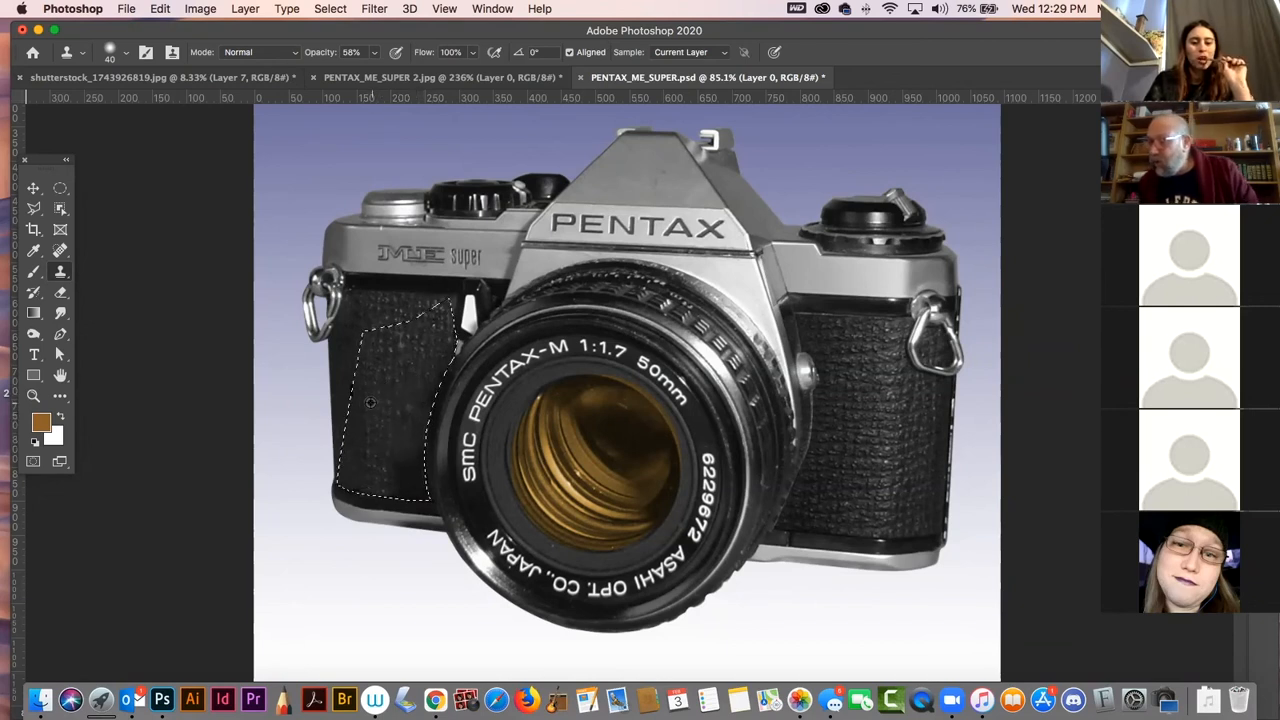
alt+click(376, 430)
alt+click(368, 425)
click(413, 481)
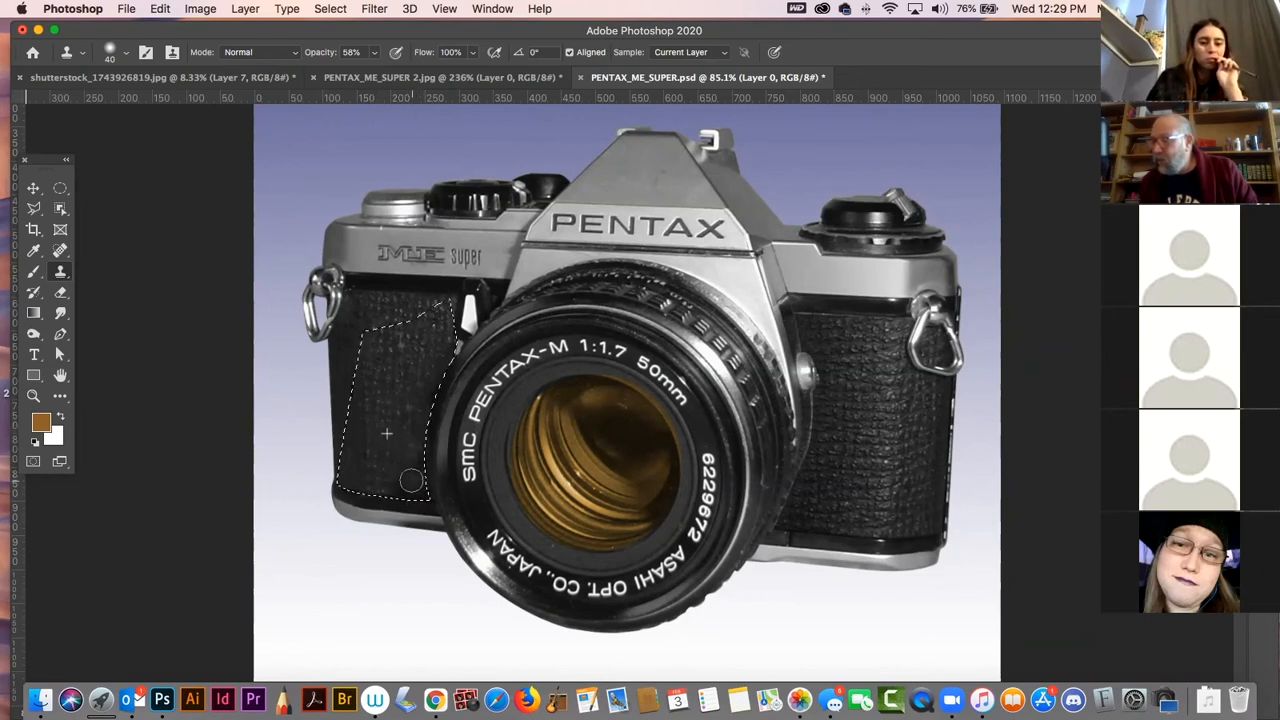
click(416, 492)
alt+click(384, 379)
click(428, 390)
key(super+d)
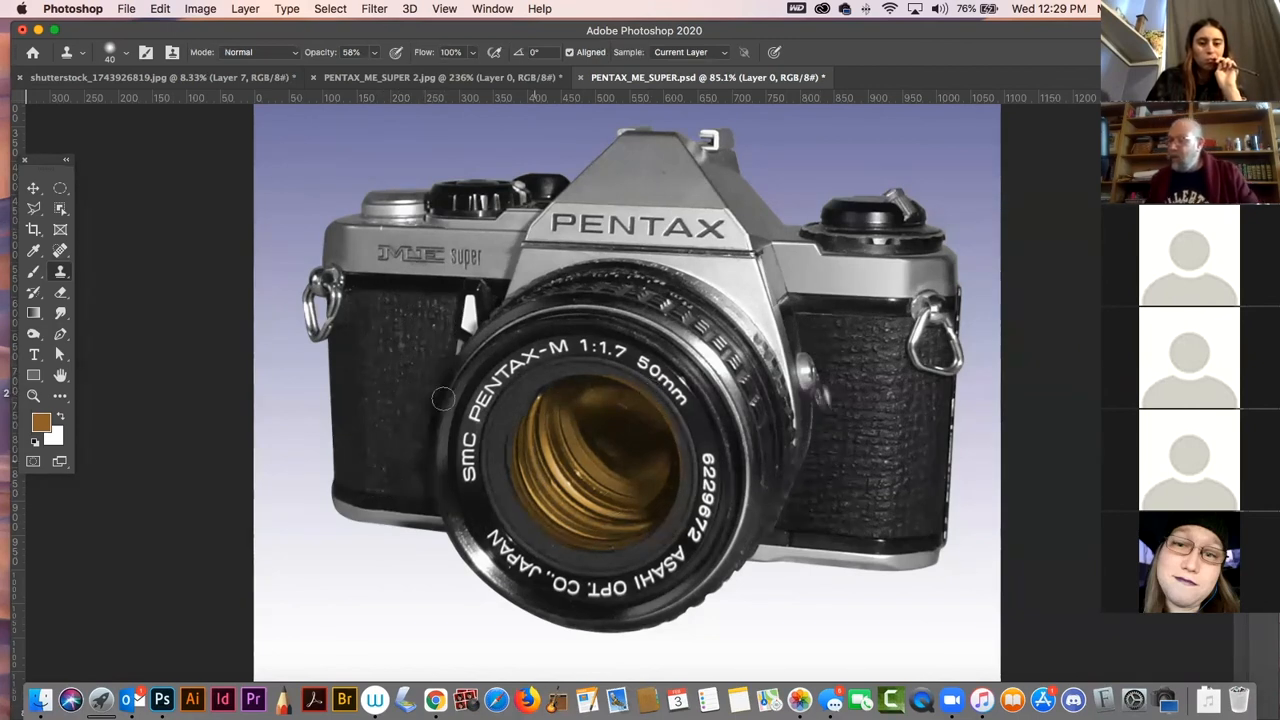
key(super+minus)
key(super+minus)
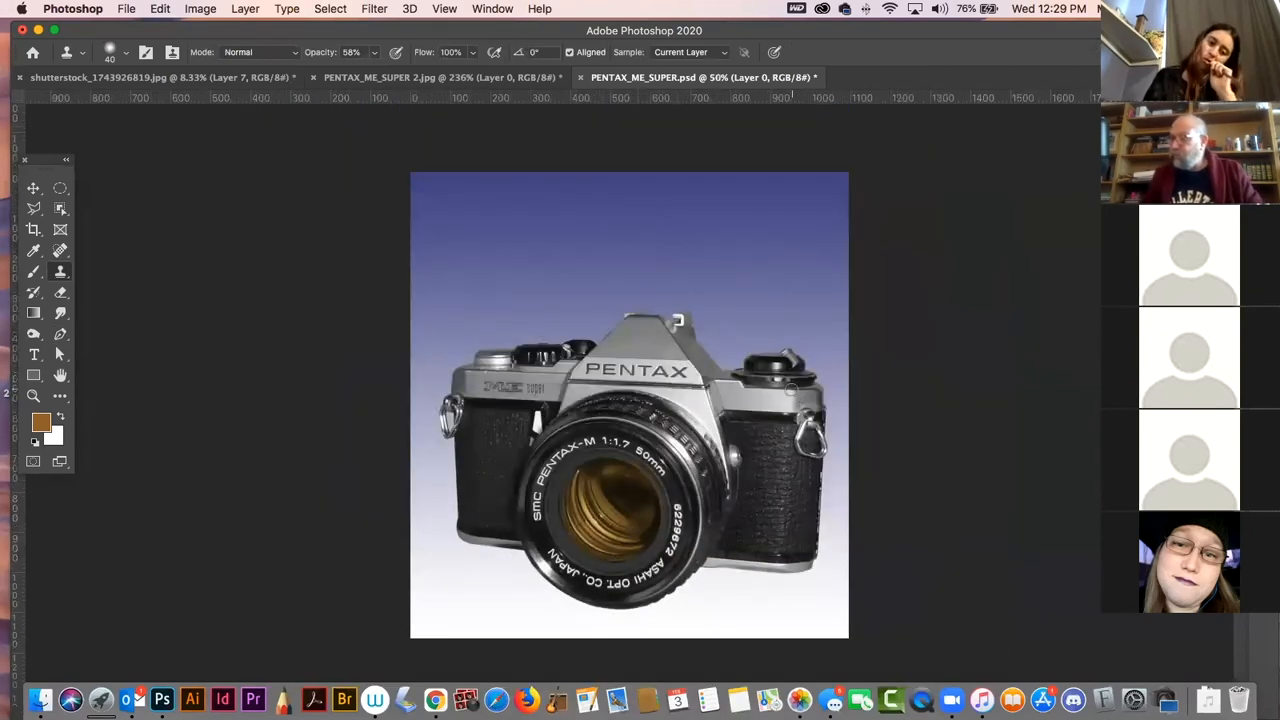
- Activate the Smudge tool for work on the upper part of the camera
click(33, 395)
drag(664, 425, 699, 445)
drag(705, 367, 565, 335)
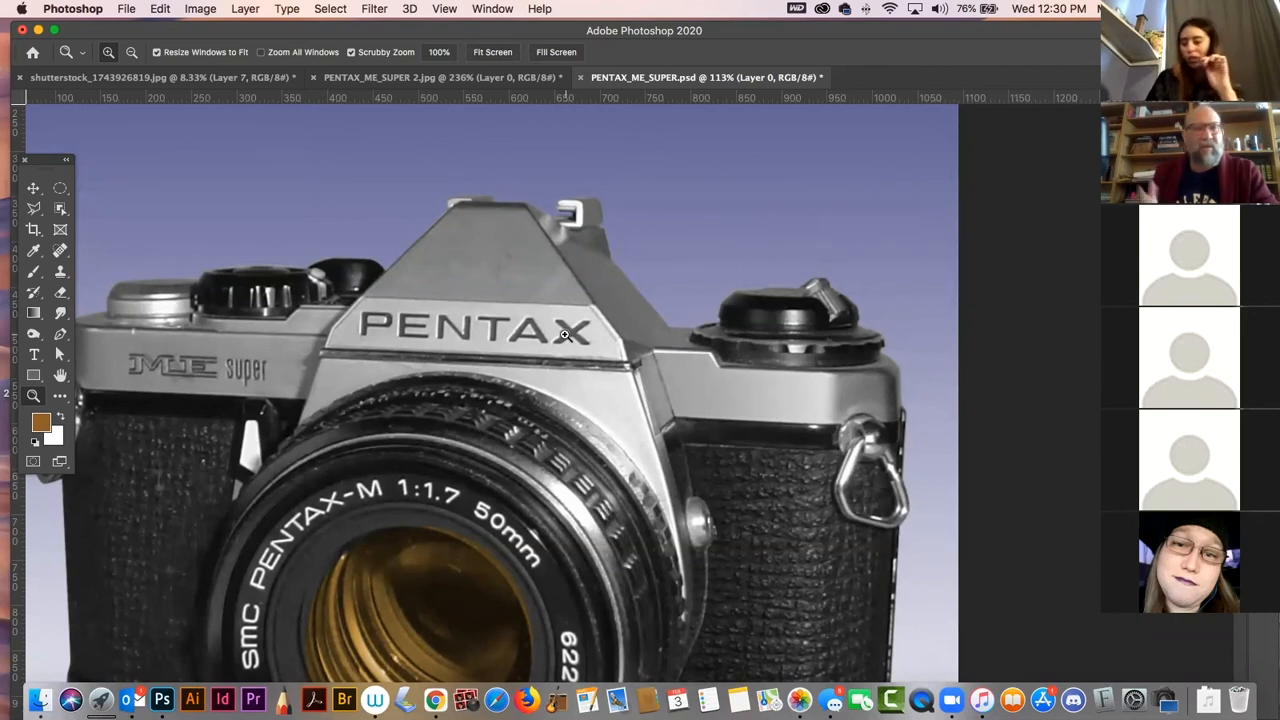
click(61, 316)
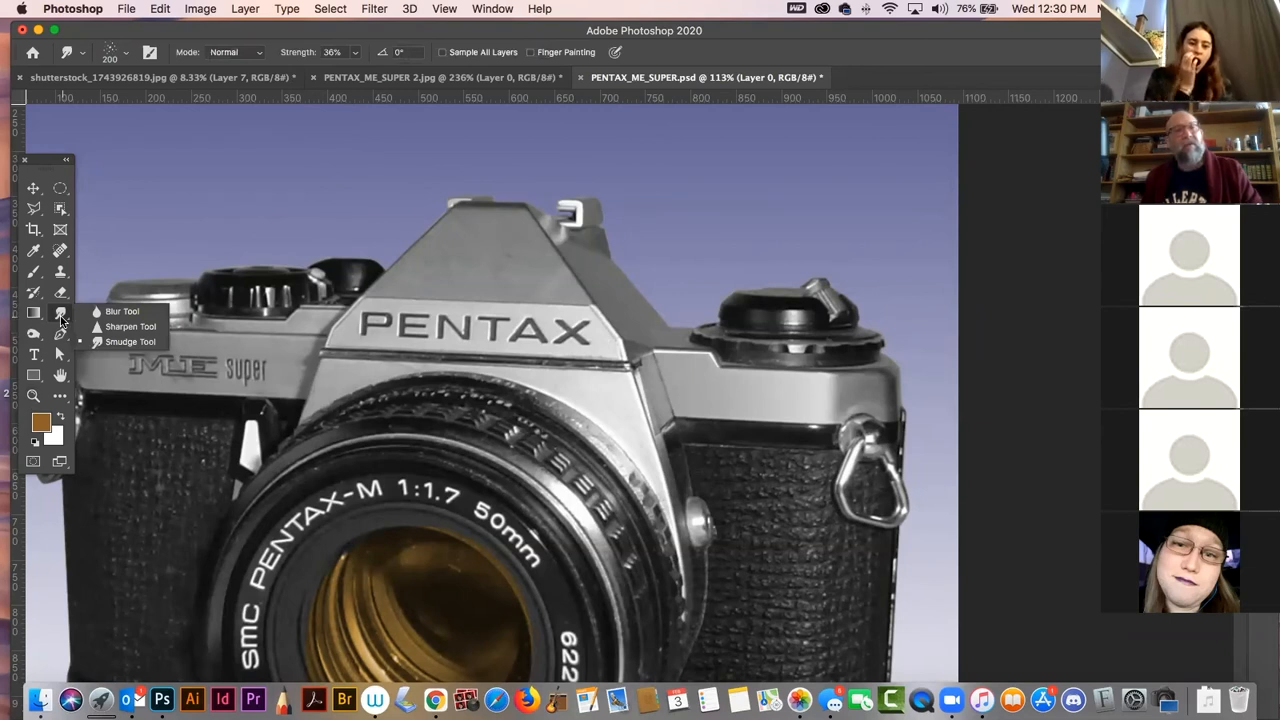
click(61, 317)
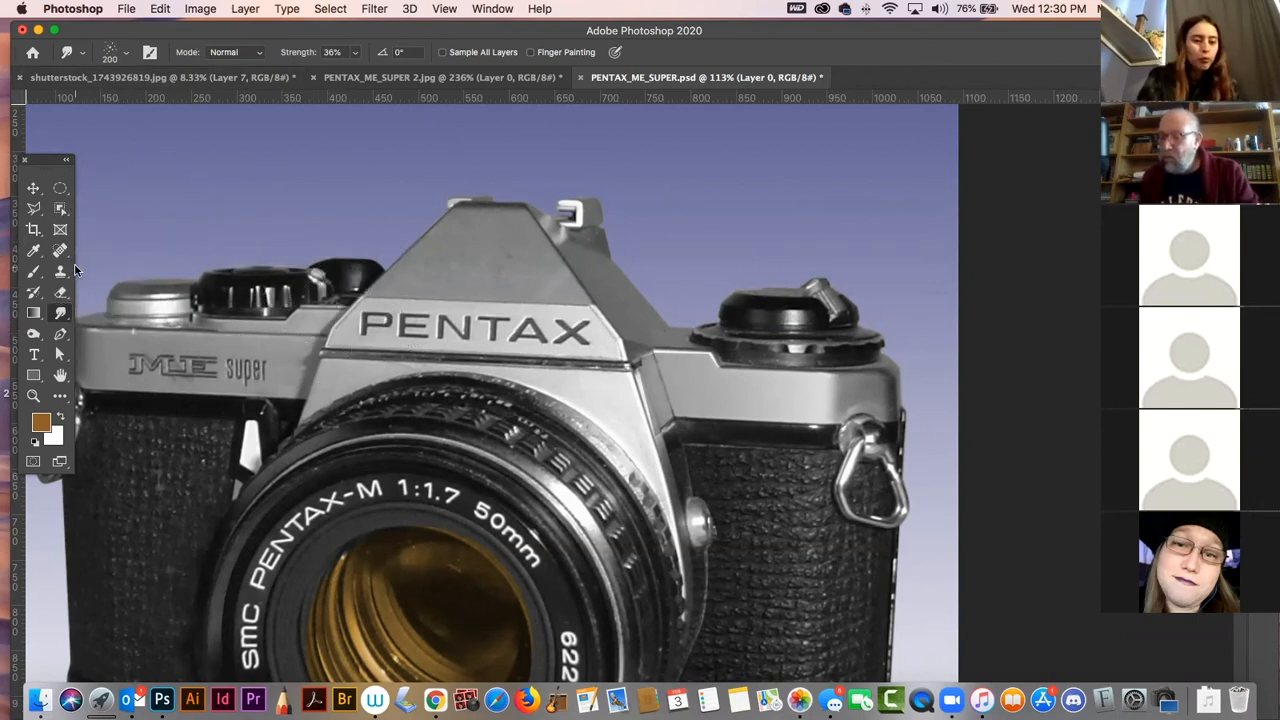
- Try a smudge stroke from the camera's top dial down to the lens with the 200 px scattered brush at 36% strength, and undo it
click(125, 52)
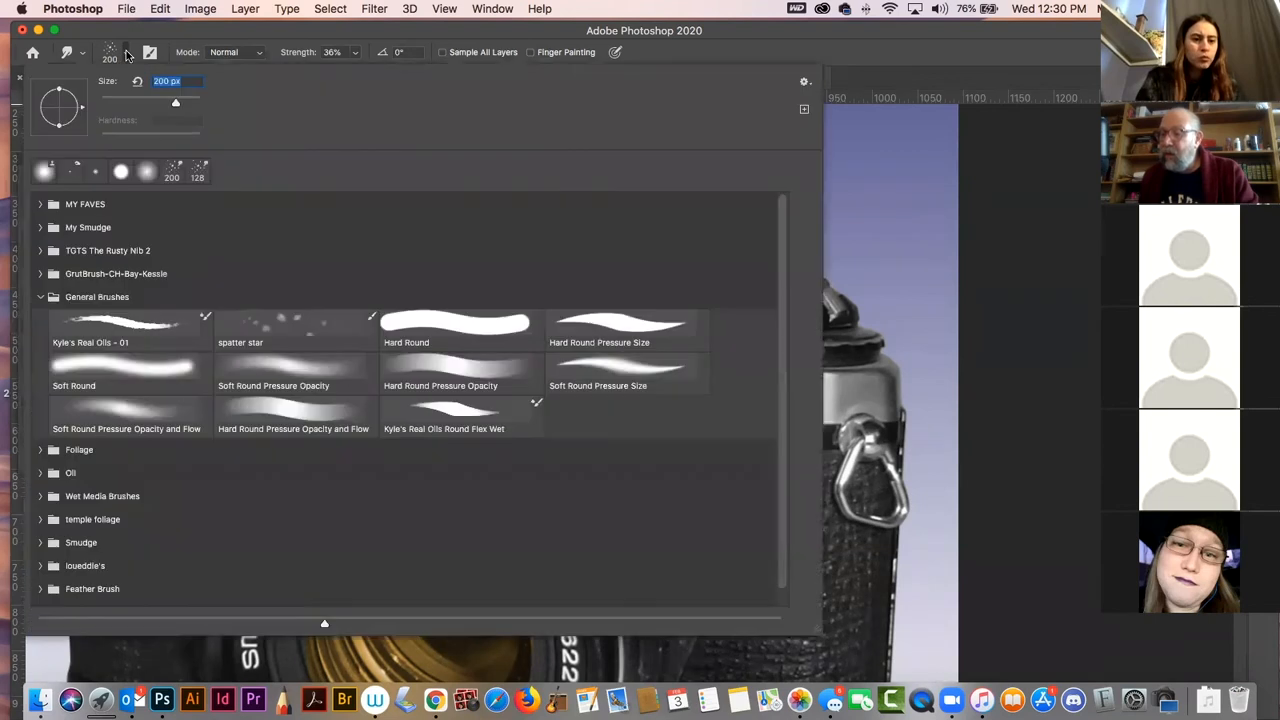
click(125, 52)
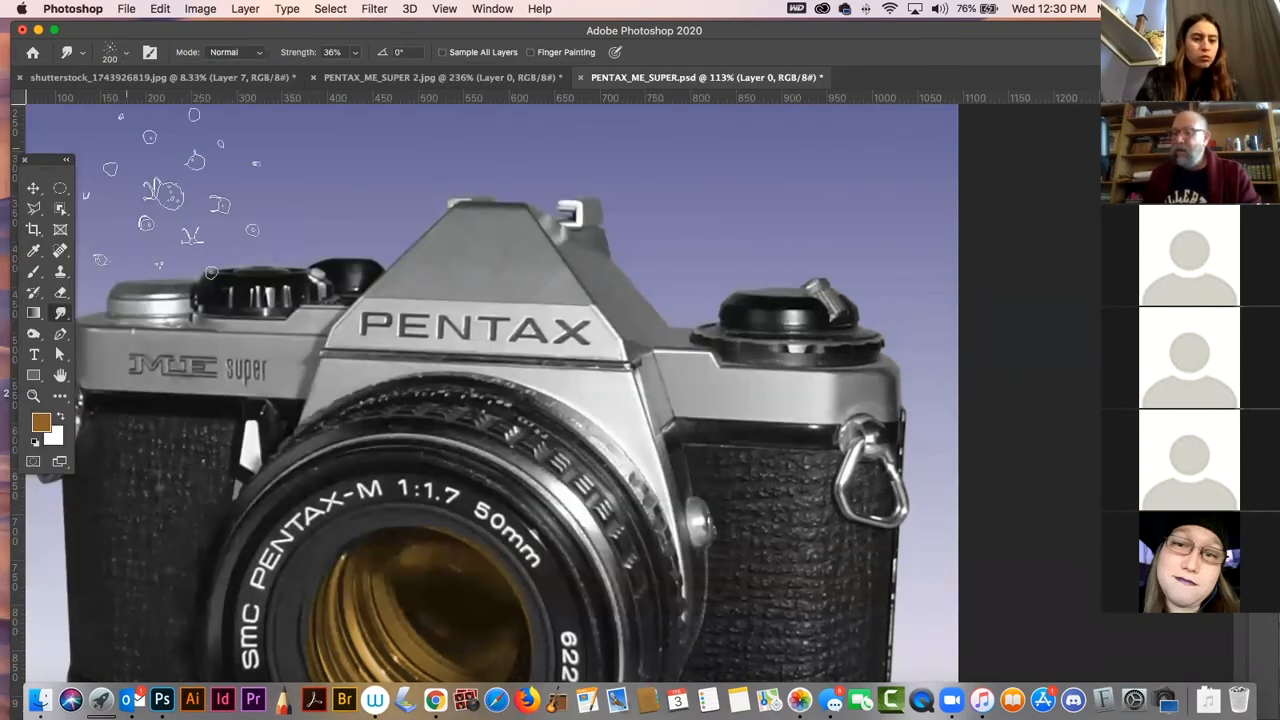
mouse_move(237, 290)
mouse_down()
mouse_move(300, 280)
mouse_move(520, 450)
mouse_move(250, 350)
mouse_move(508, 404)
mouse_move(320, 445)
mouse_move(585, 406)
mouse_move(650, 330)
mouse_move(450, 470)
mouse_up()
key(super+z)
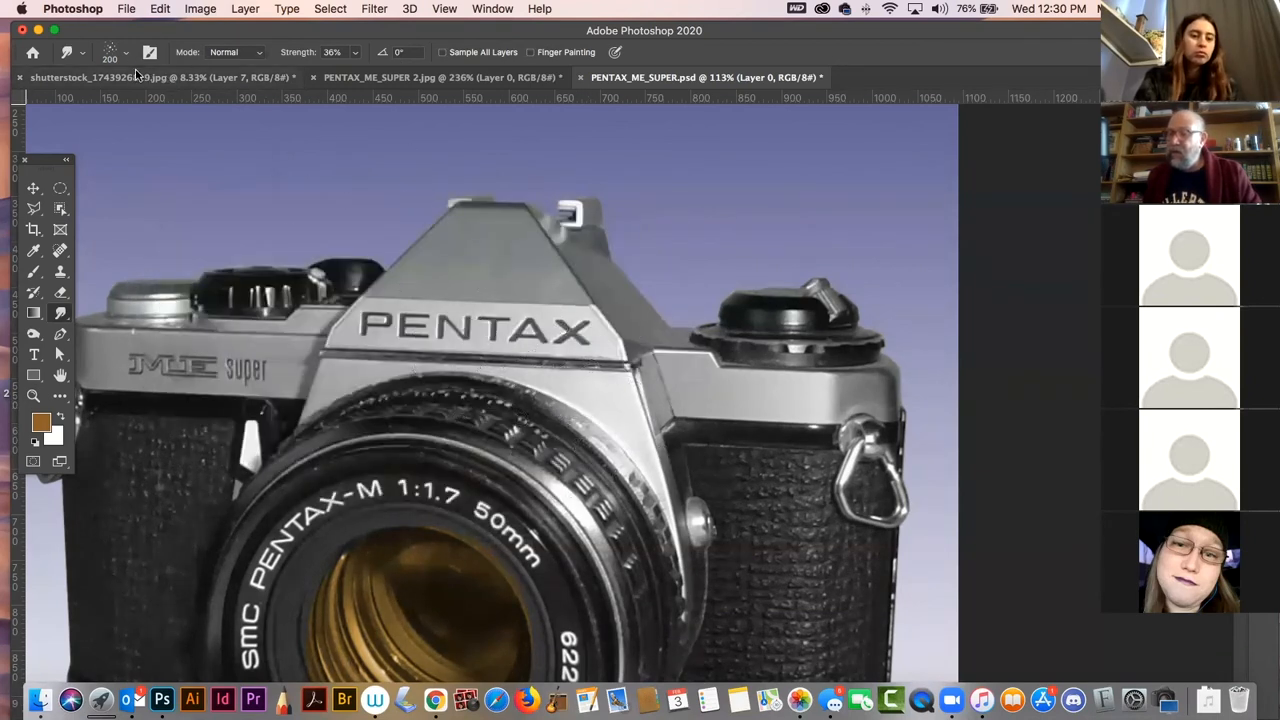
- Try smudging across the camera's pyramid-shaped top and PENTAX lettering with the 200 px Soft Round brush at 36% strength, and undo it
click(127, 56)
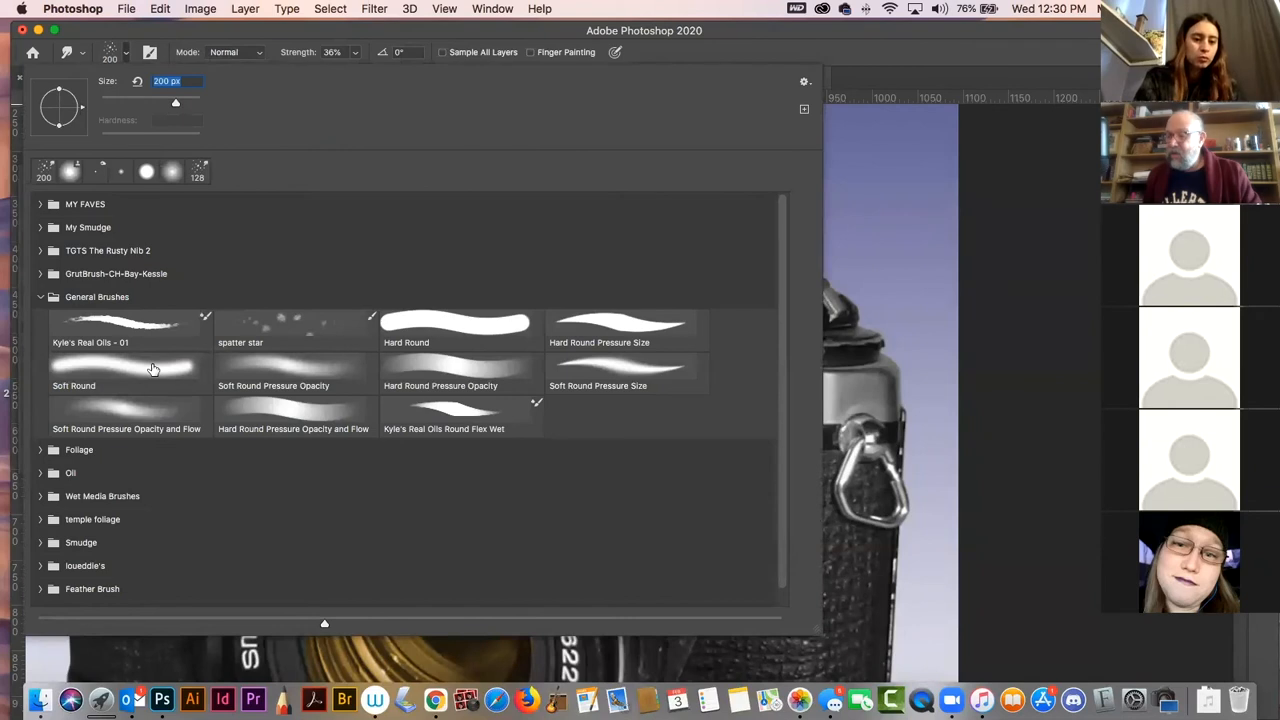
click(150, 364)
click(121, 29)
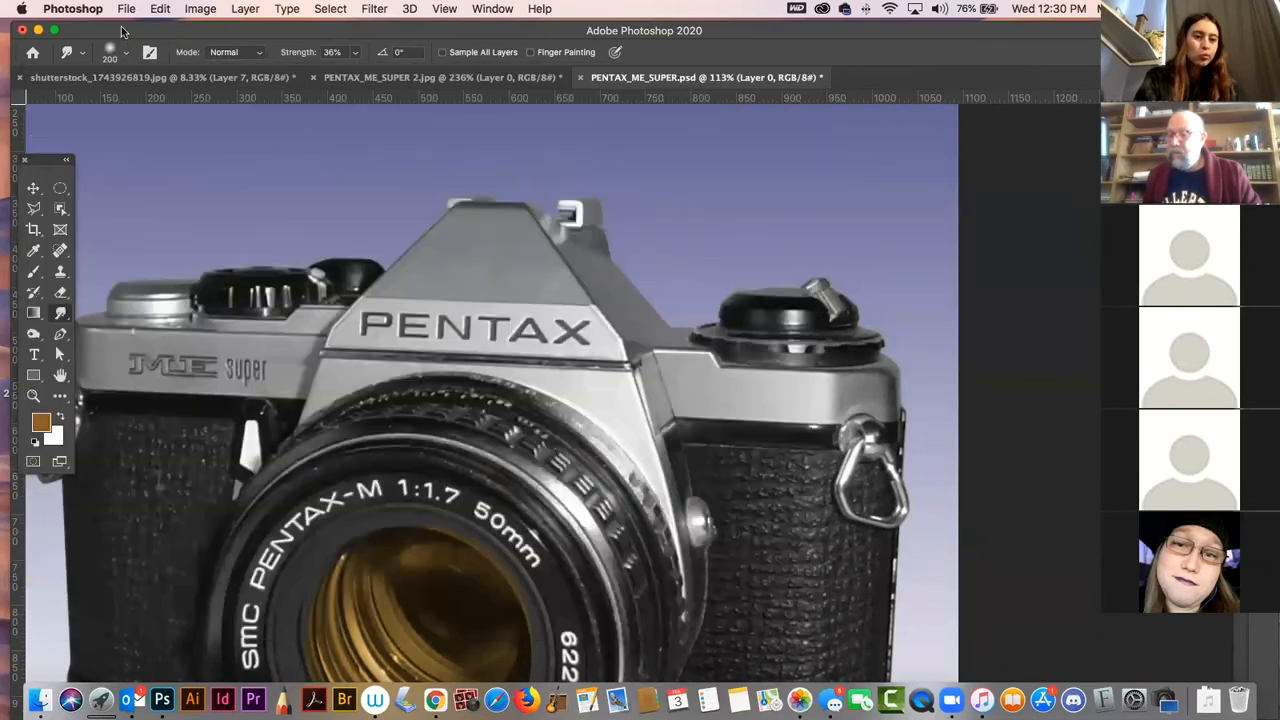
mouse_move(310, 245)
mouse_down()
mouse_move(537, 310)
mouse_move(467, 279)
mouse_up()
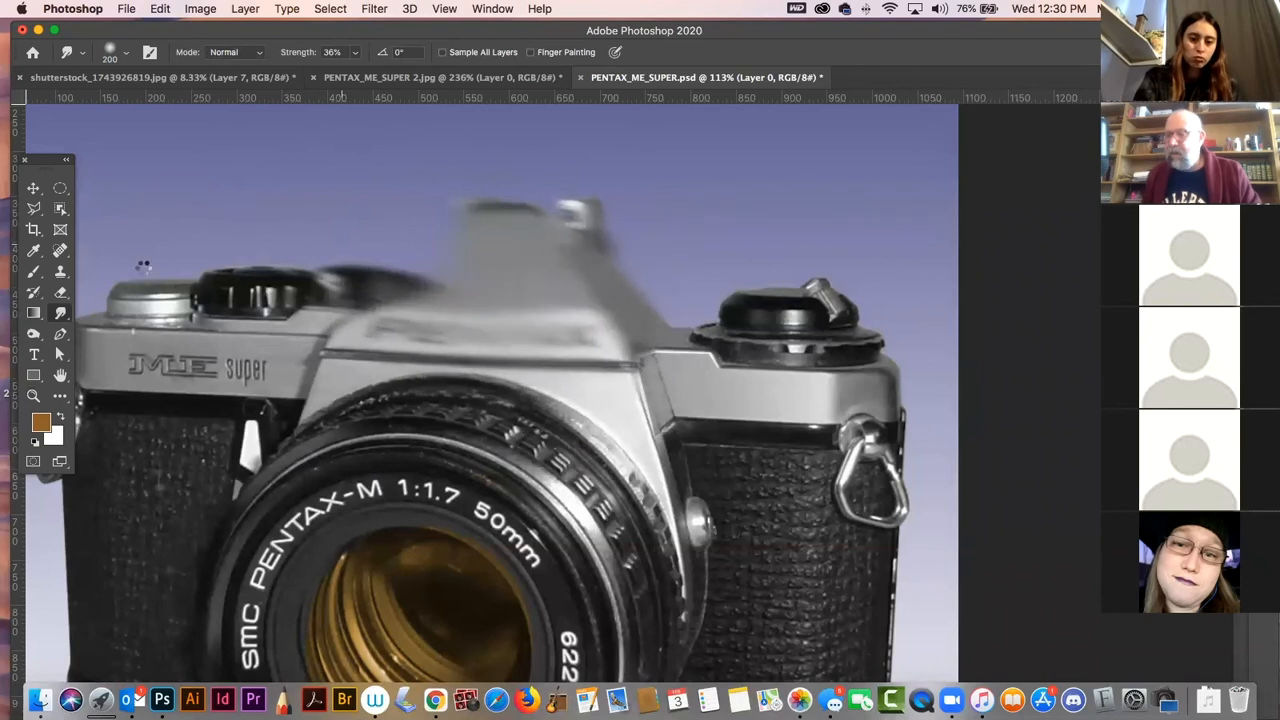
key(super+z)
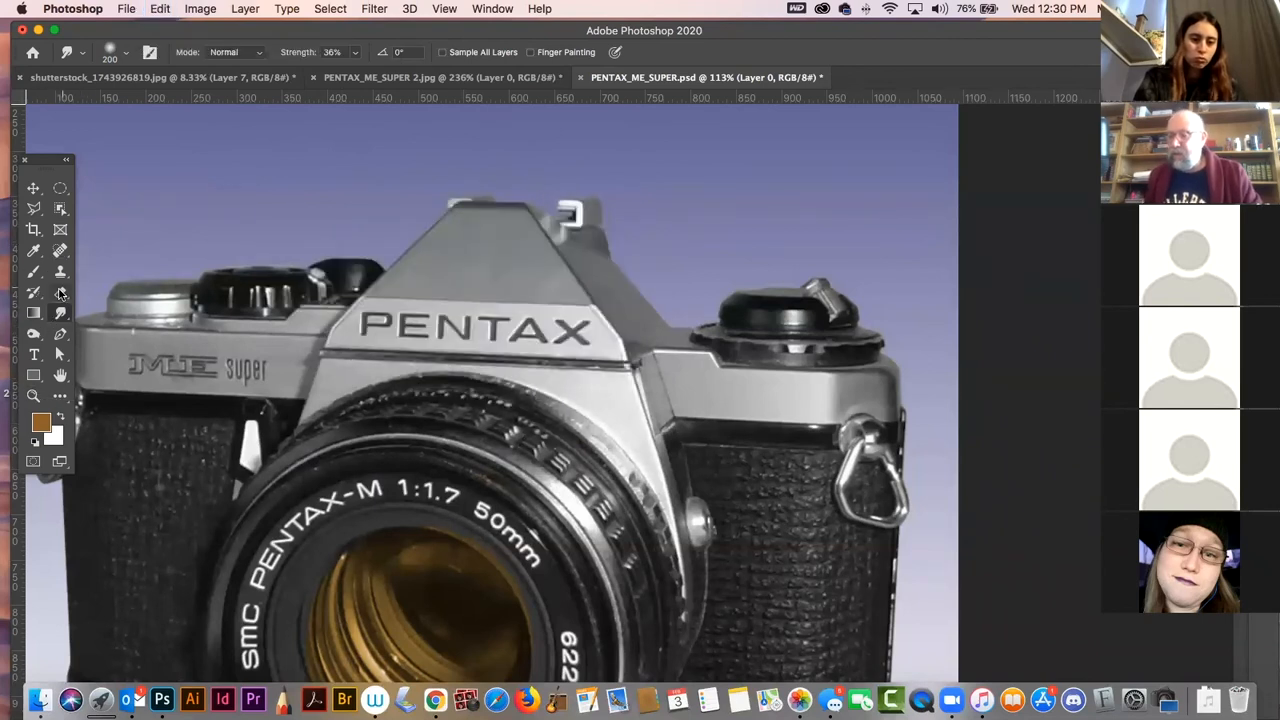
- Activate the Burn tool and enlarge its soft round brush to 60 px
click(34, 337)
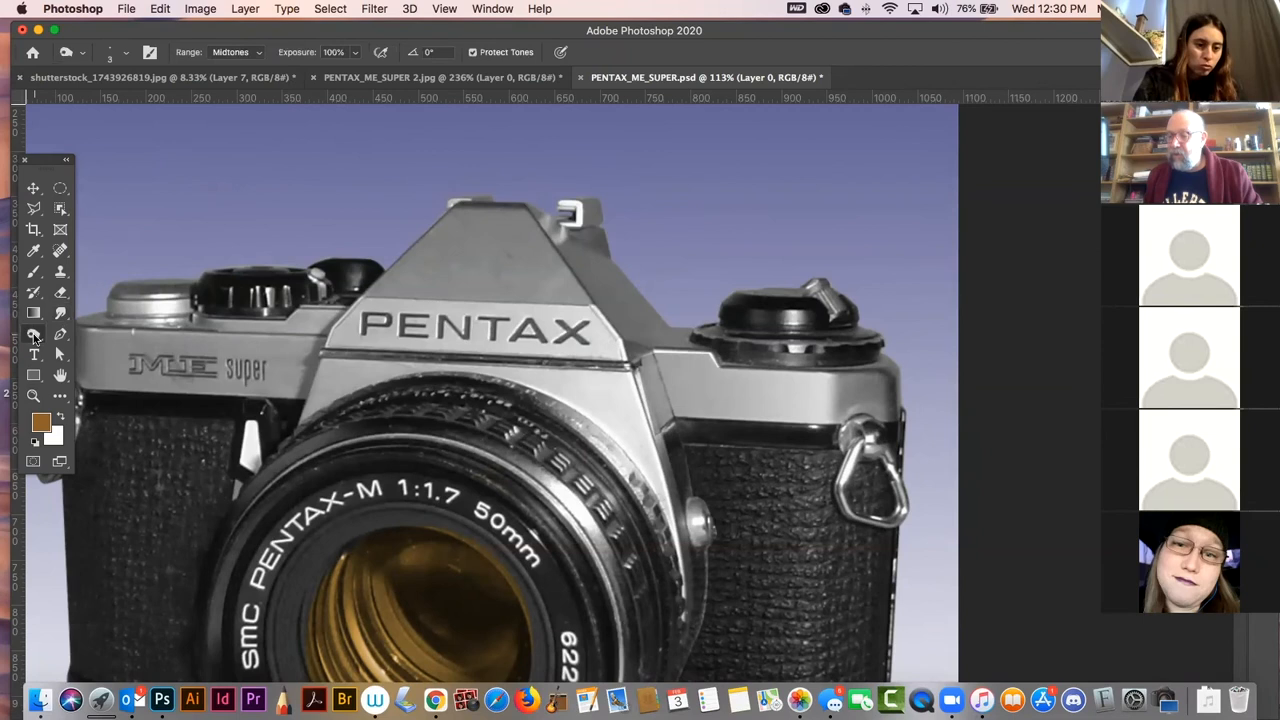
click(34, 337)
click(85, 347)
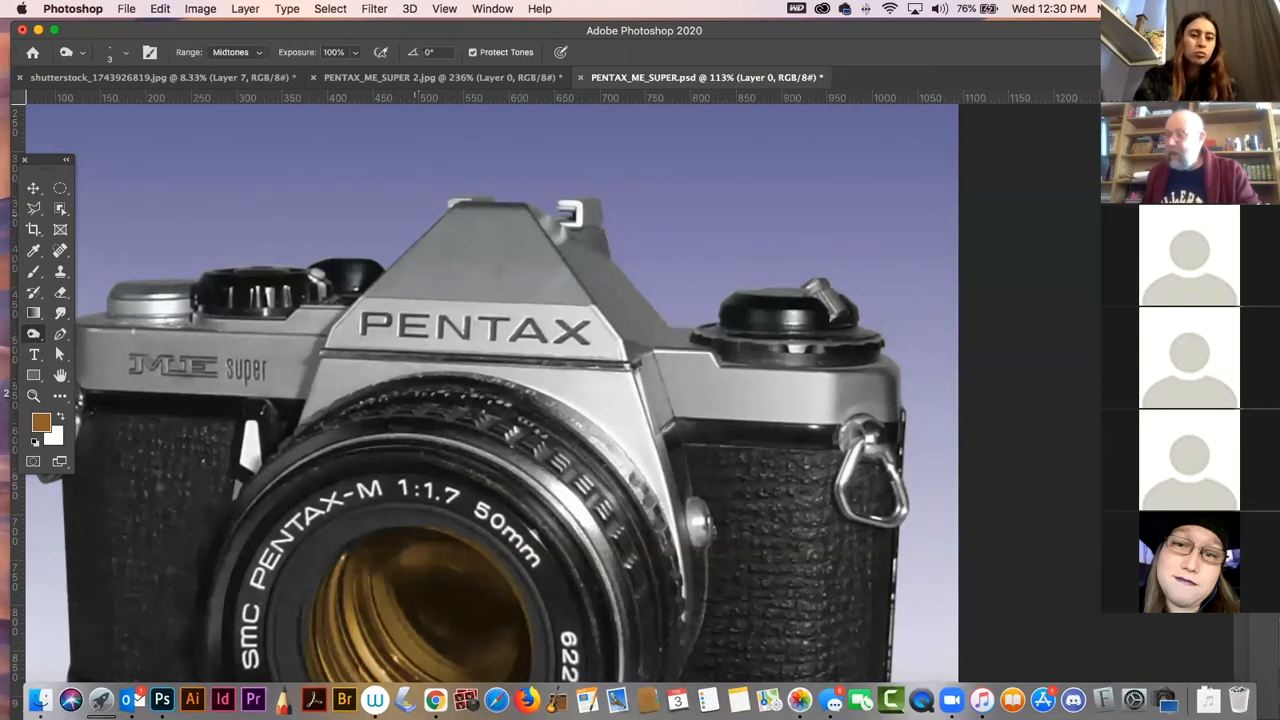
key(bracketright)
key(bracketright)
key(bracketright)
key(bracketright)
key(bracketright)
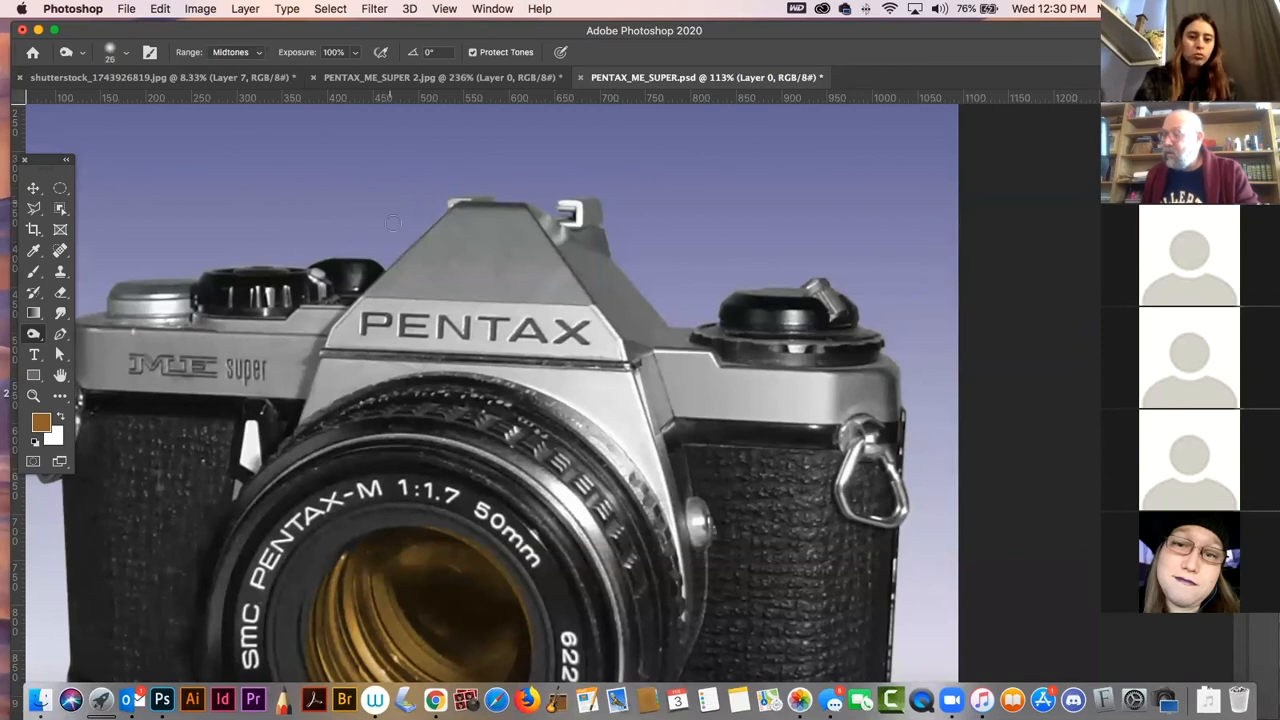
key(bracketright)
key(bracketright)
key(bracketright)
key(bracketright)
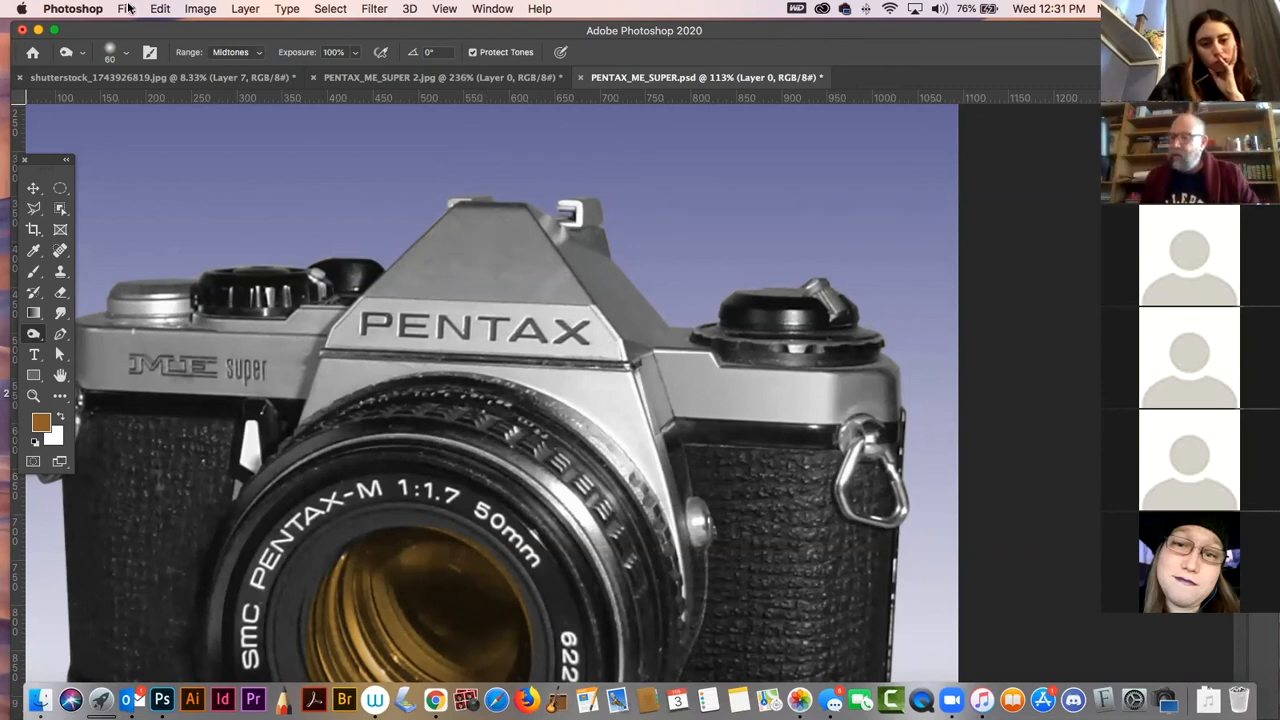
- Darken the PENTAX lettering with the Burn range set to Shadows at 100% exposure, and undo the extra stroke beneath the letters
click(259, 54)
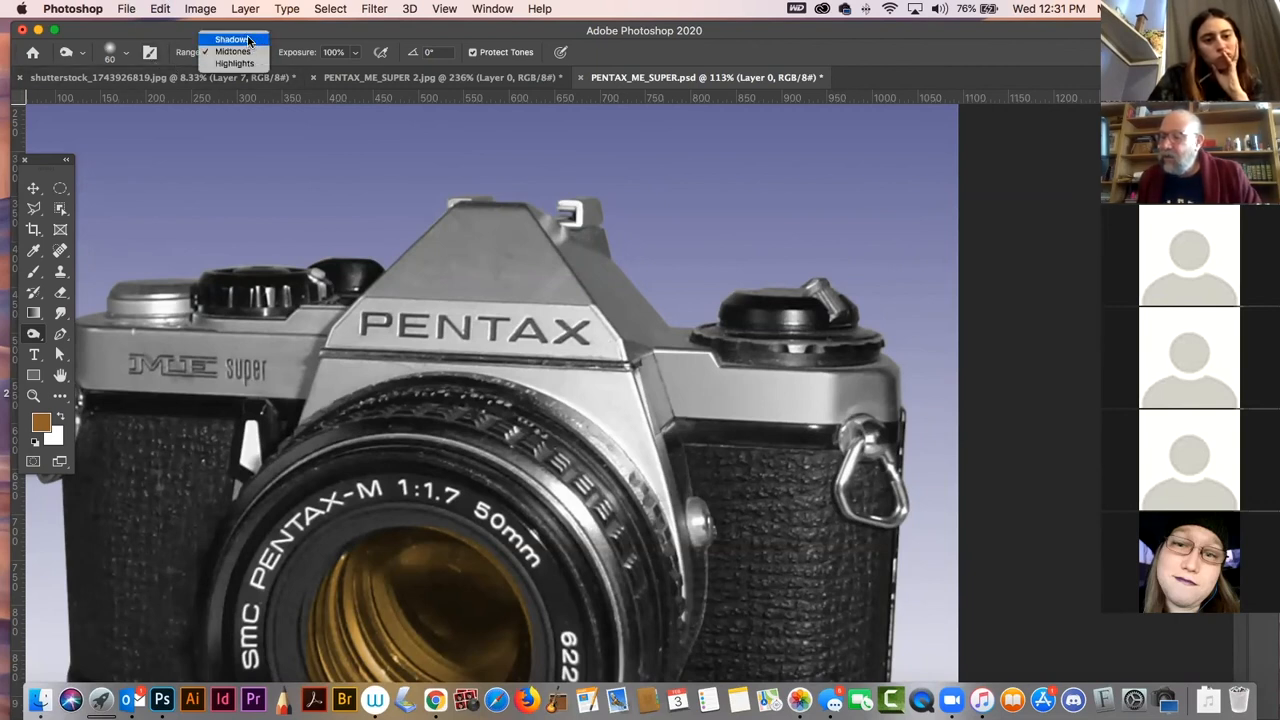
click(250, 41)
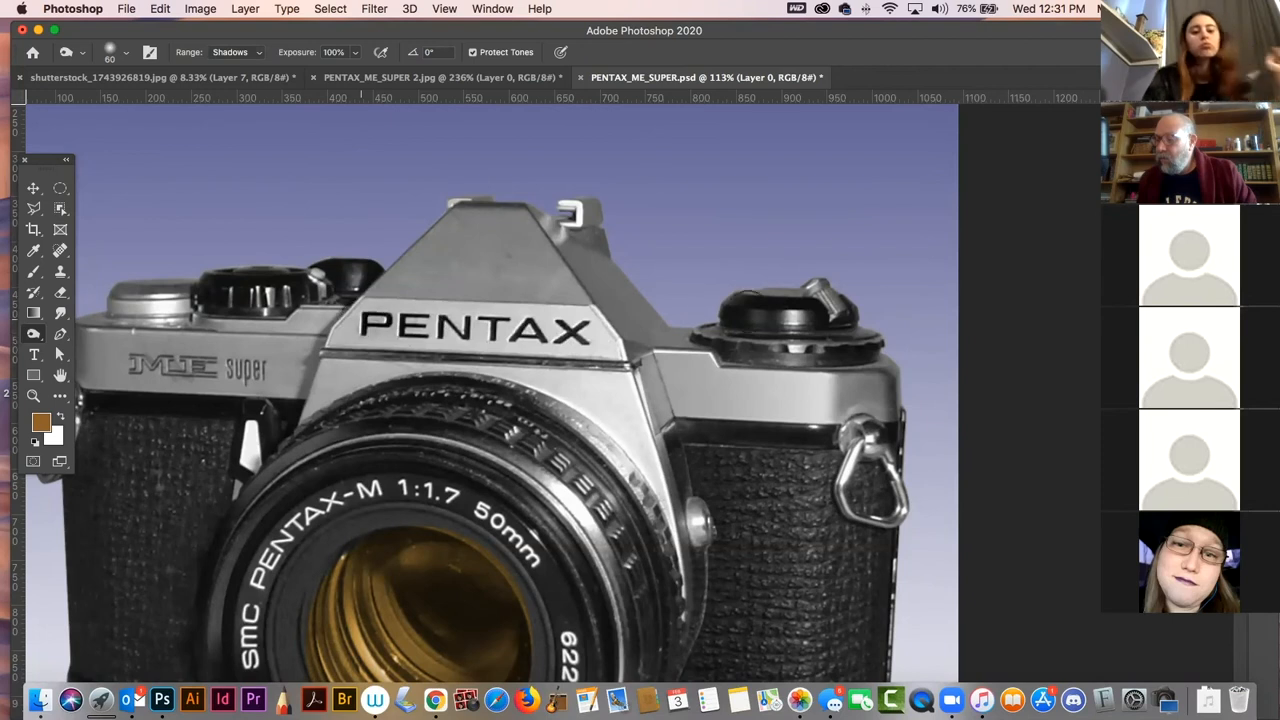
key(super+minus)
key(super+minus)
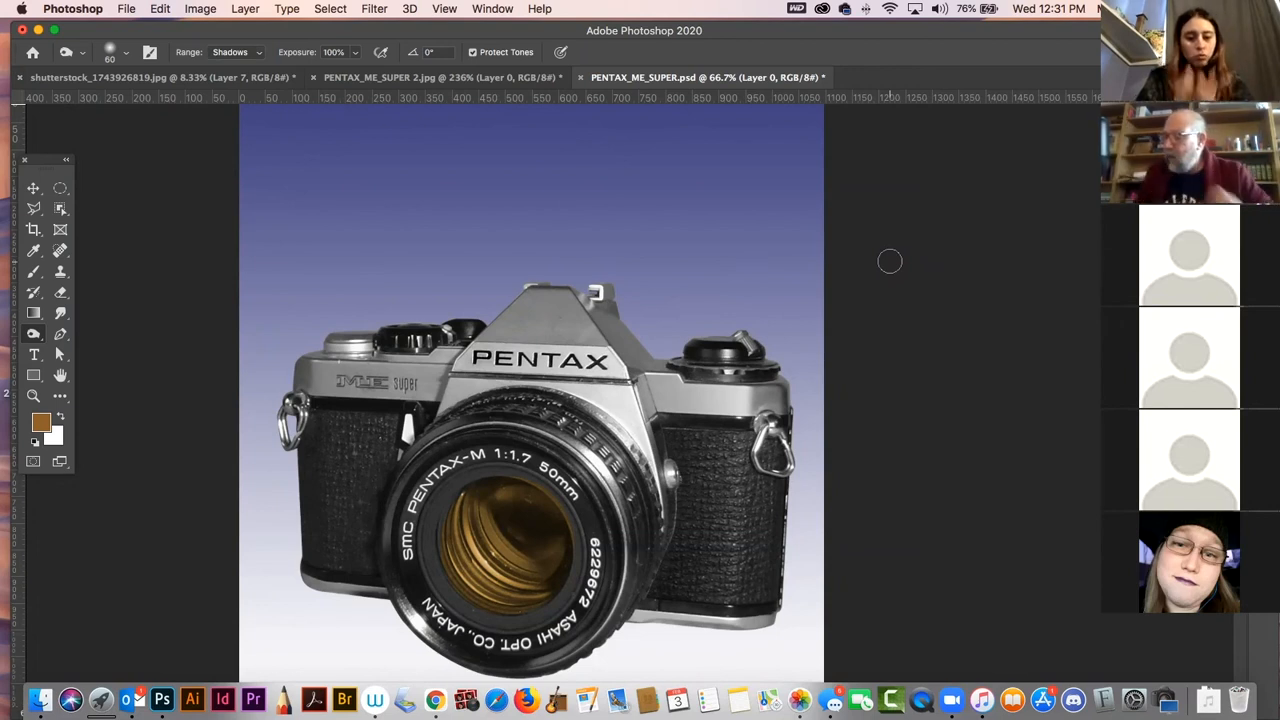
drag(598, 384, 462, 374)
key(super+z)
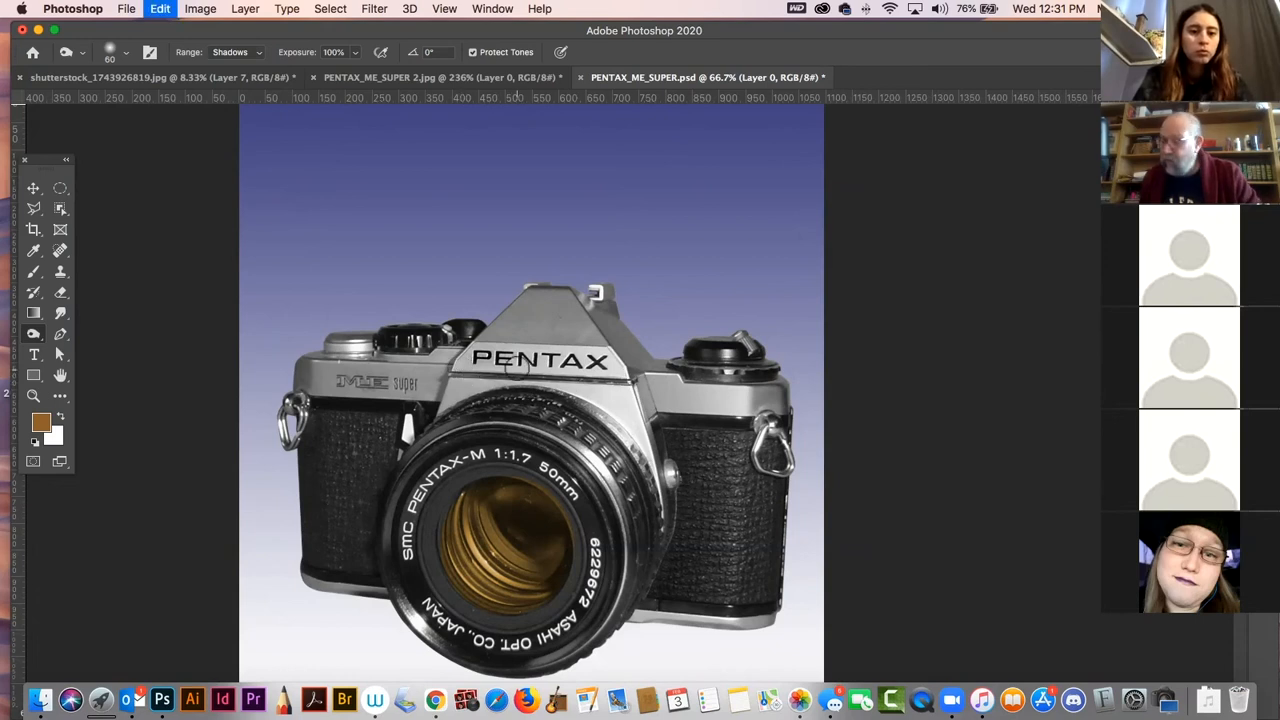
- Reduce the Burn brush to 40 px and the exposure to 59%, and burn along the metal just below the PENTAX lettering
key(bracketleft)
key(bracketleft)
key(bracketleft)
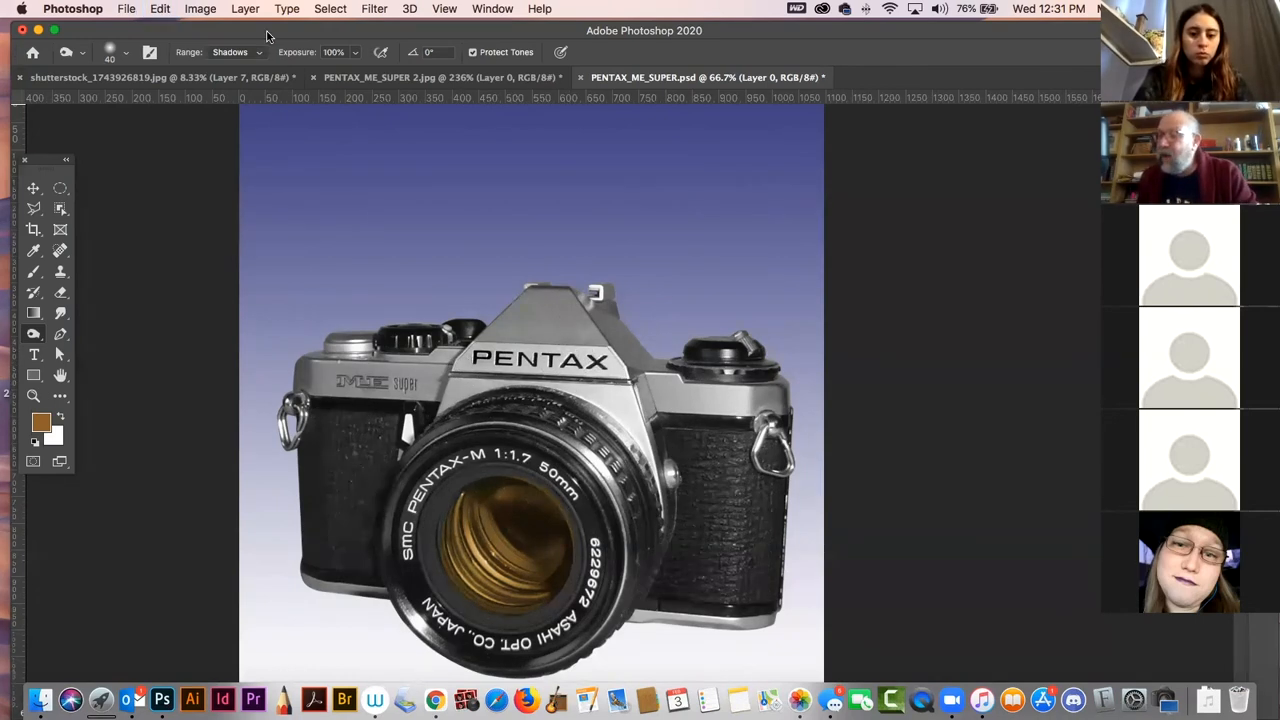
click(354, 52)
drag(358, 72, 320, 72)
mouse_move(536, 383)
mouse_down()
mouse_move(450, 377)
mouse_move(574, 375)
mouse_up()
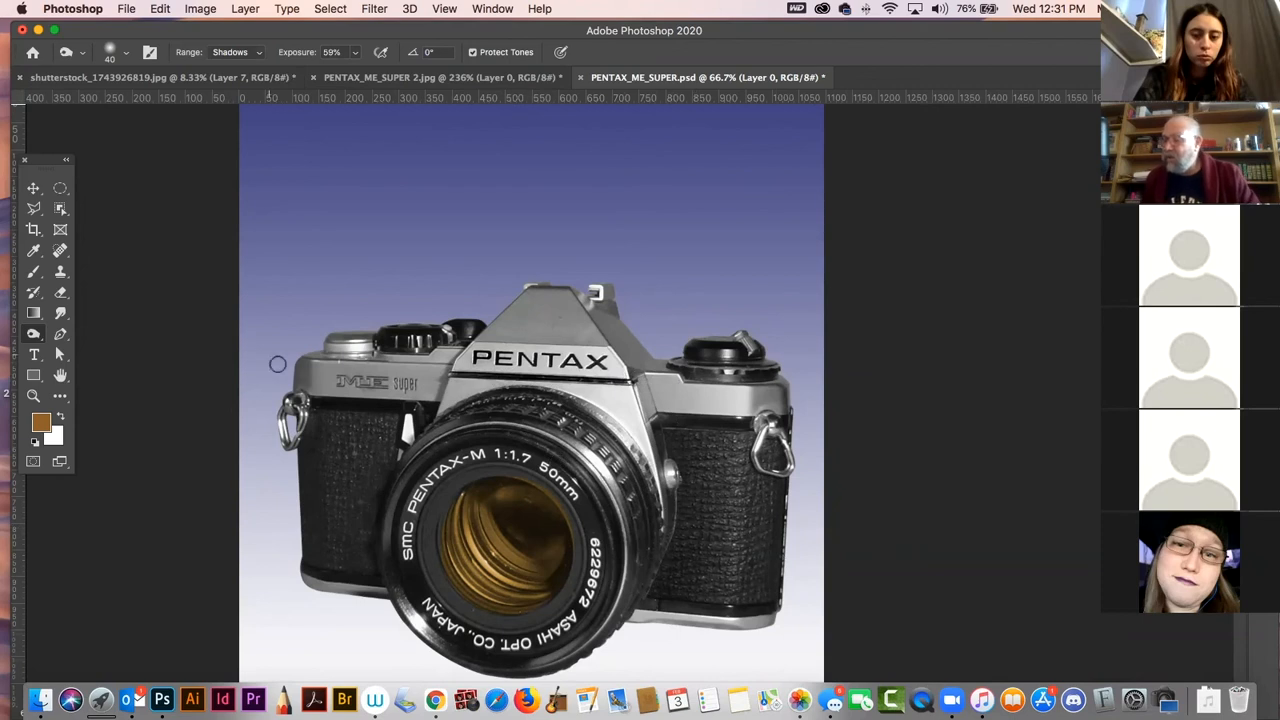
- Try burning the shadows of the ME super lettering with the 40 px brush at 59% exposure, and undo the strokes
mouse_move(360, 381)
mouse_down()
mouse_move(346, 381)
mouse_move(445, 378)
mouse_move(342, 378)
mouse_up()
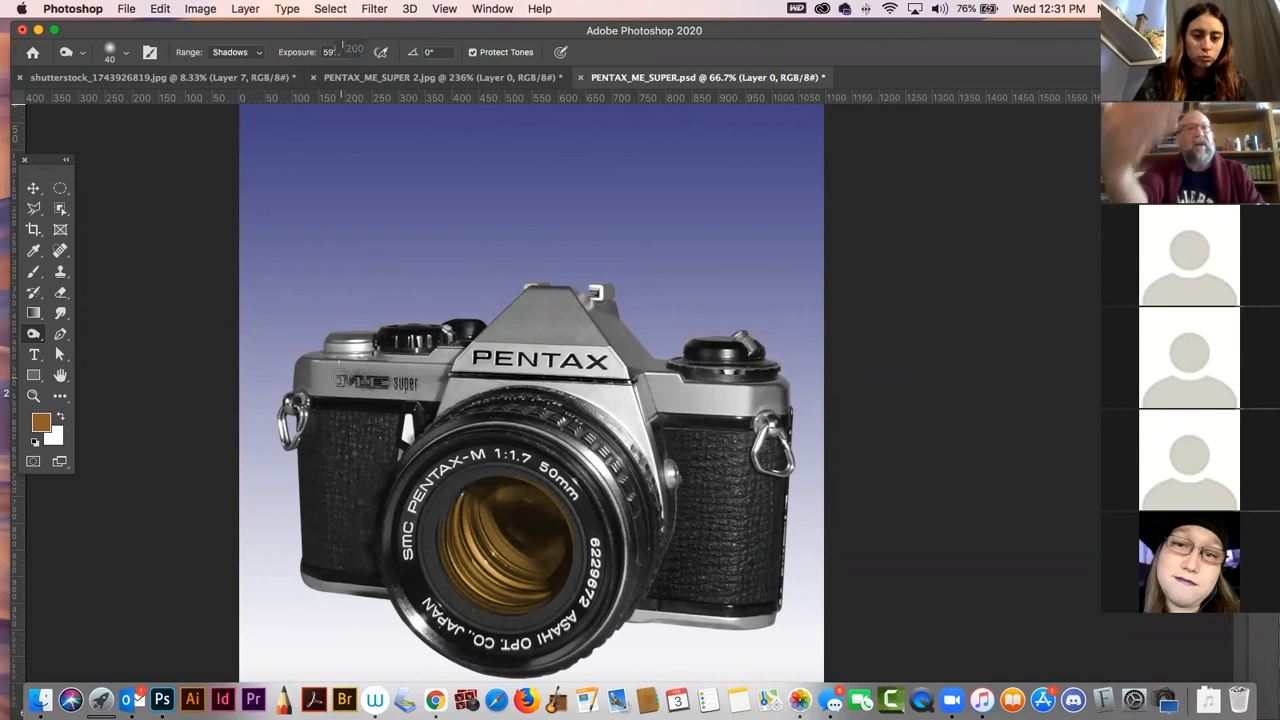
key(super+z)
key(super+z)
key(super+z)
key(super+z)
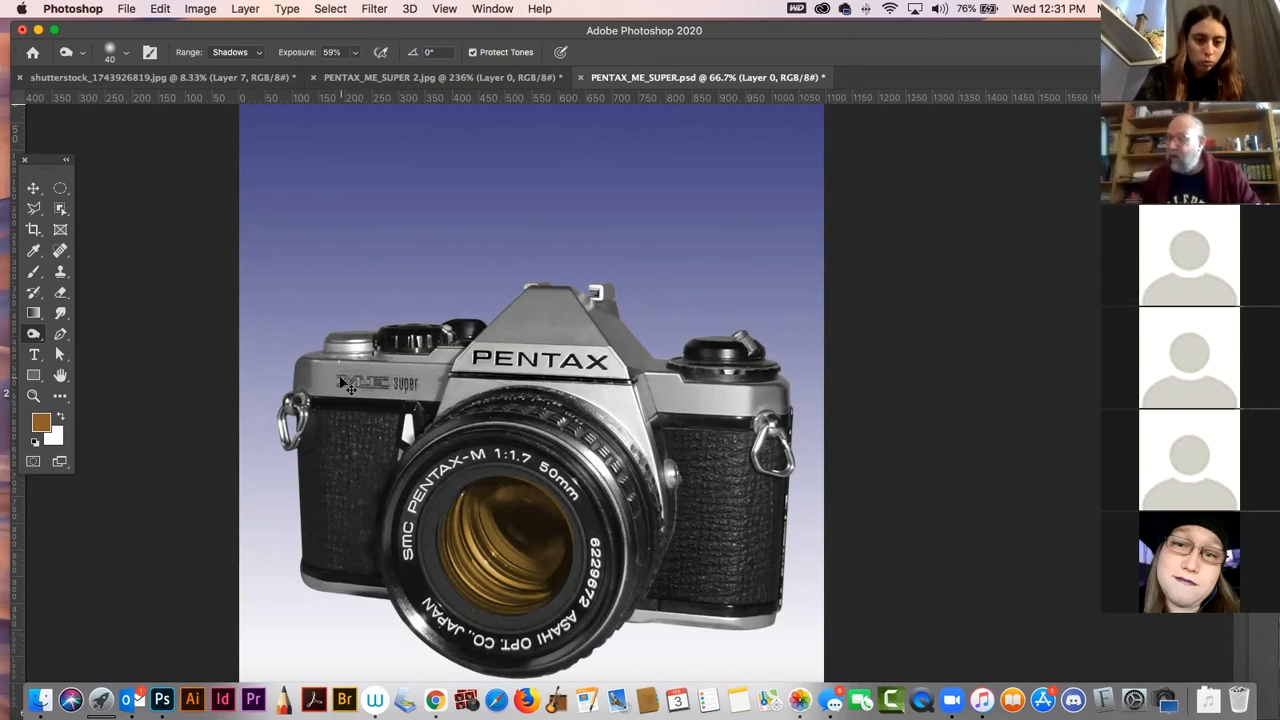
key(super+z)
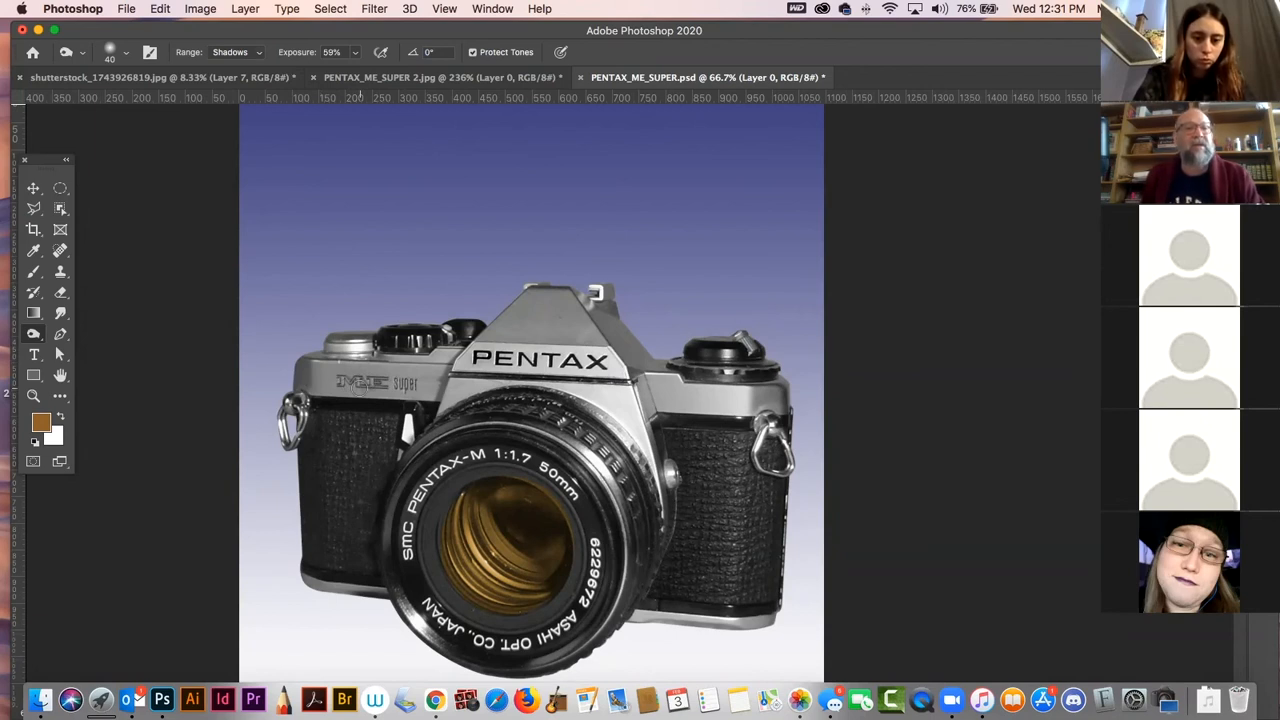
- Try burning the shadows along the lens barrel, and undo the stroke
drag(660, 515, 579, 469)
key(ctrl+r)
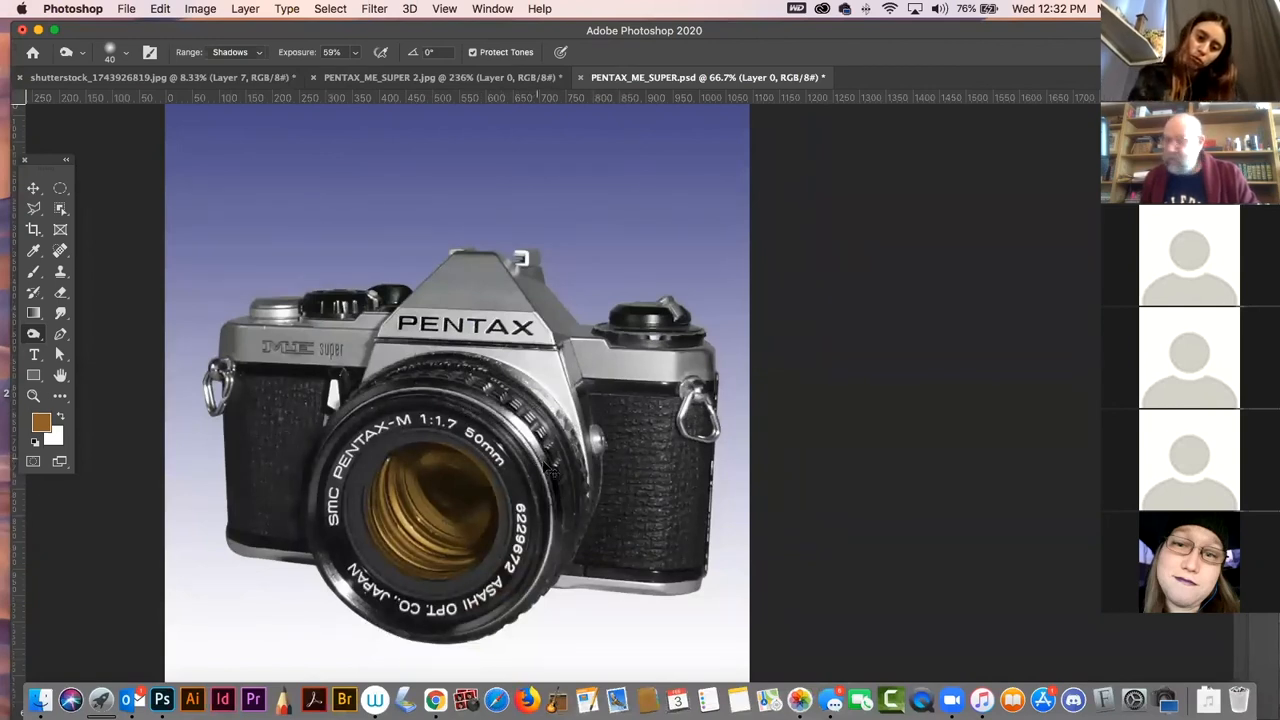
key(super+z)
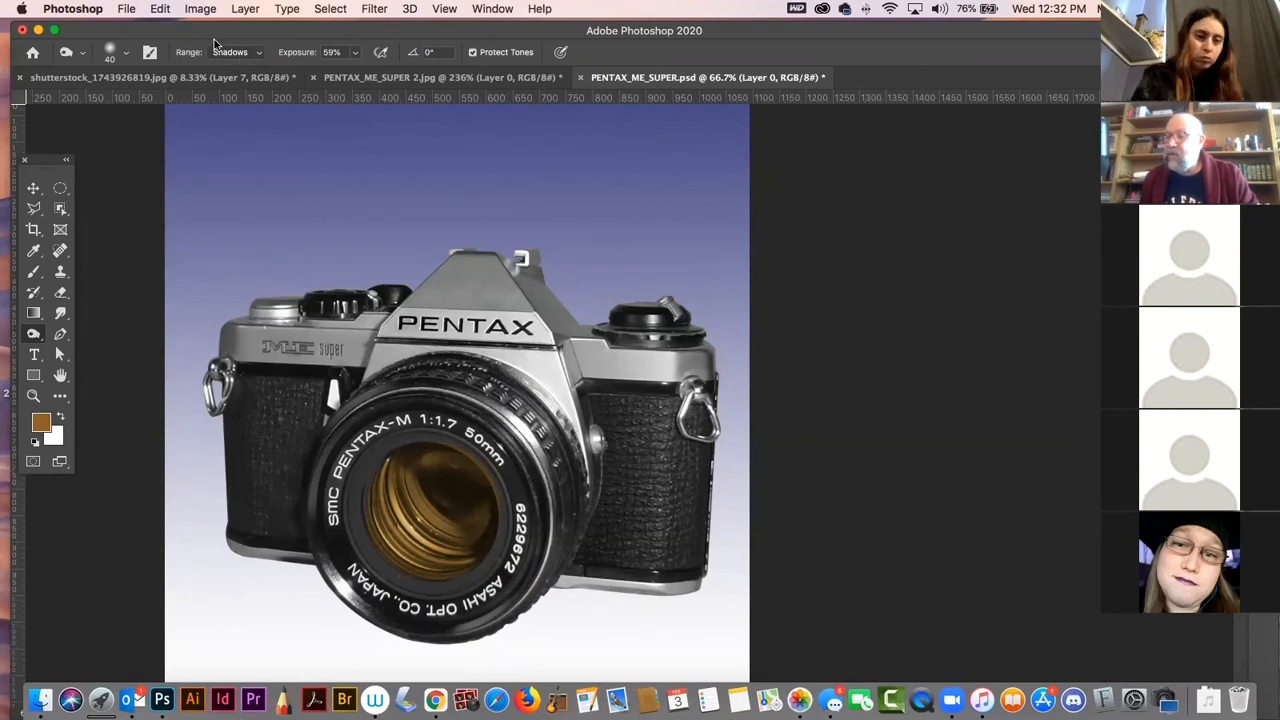
- Try several Burn strokes over the lens barrel with the range set to Highlights, and undo each one
drag(218, 30, 207, 30)
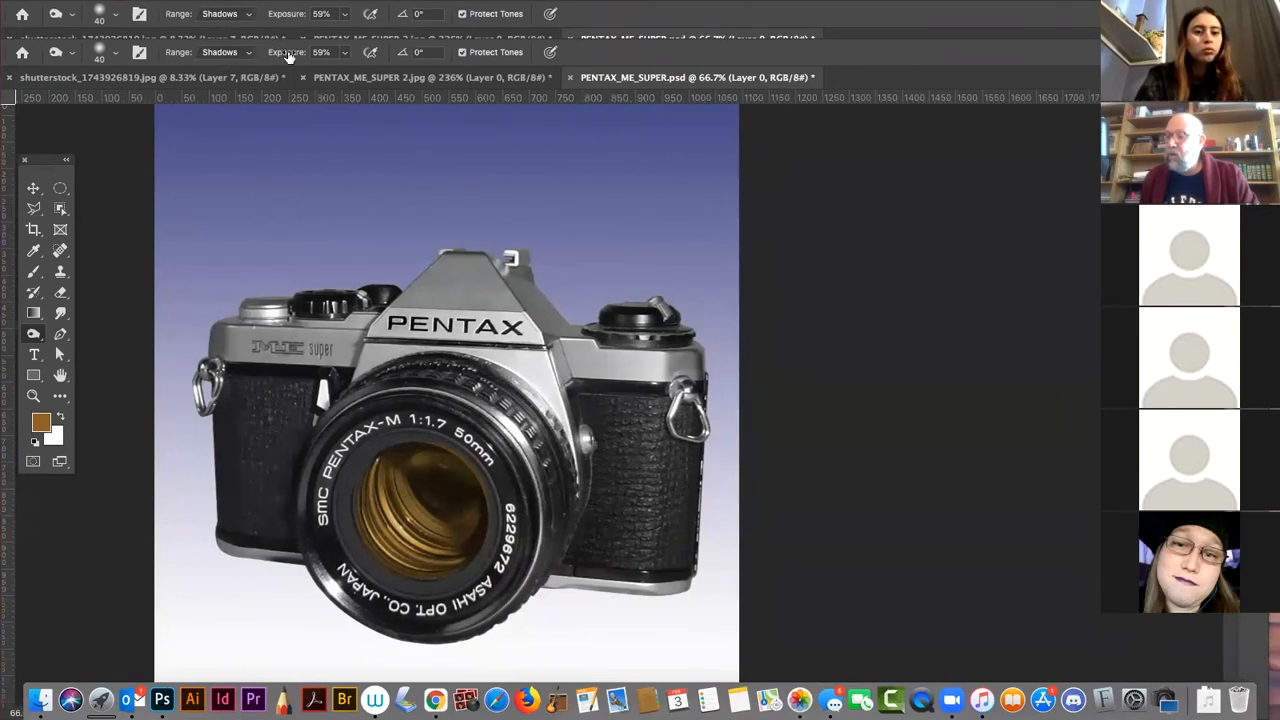
click(228, 52)
click(224, 76)
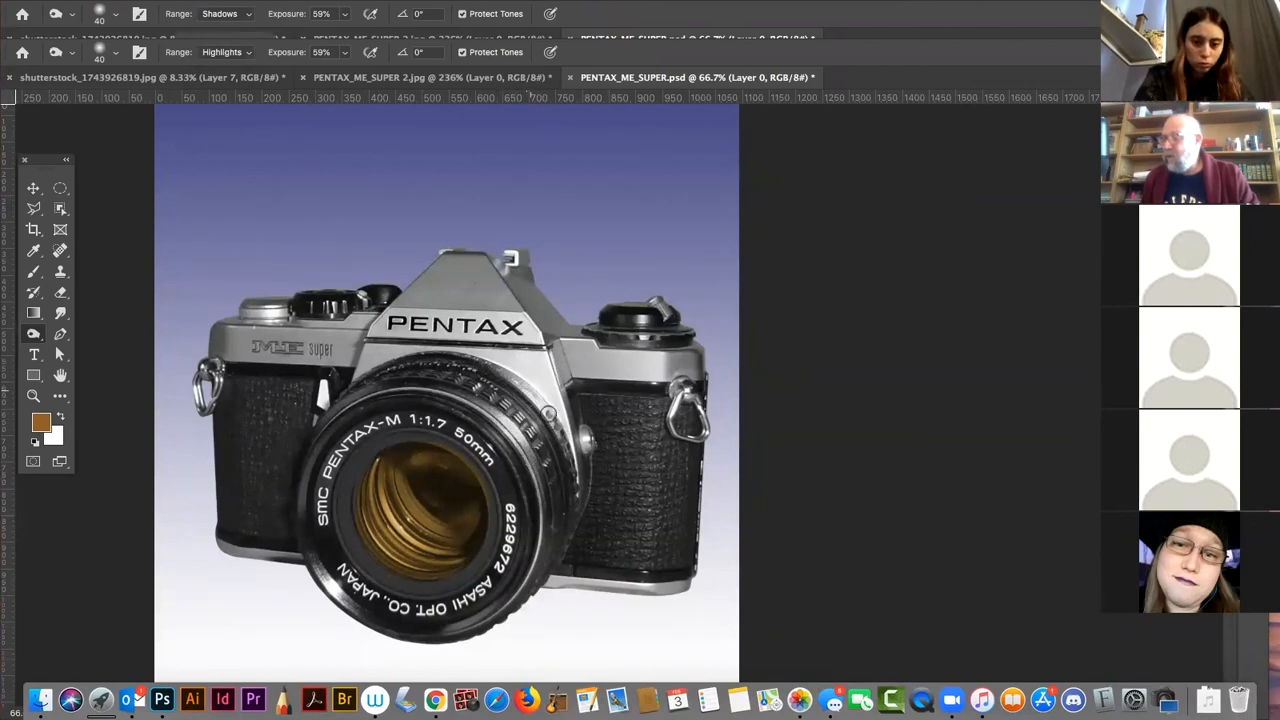
drag(565, 455, 440, 350)
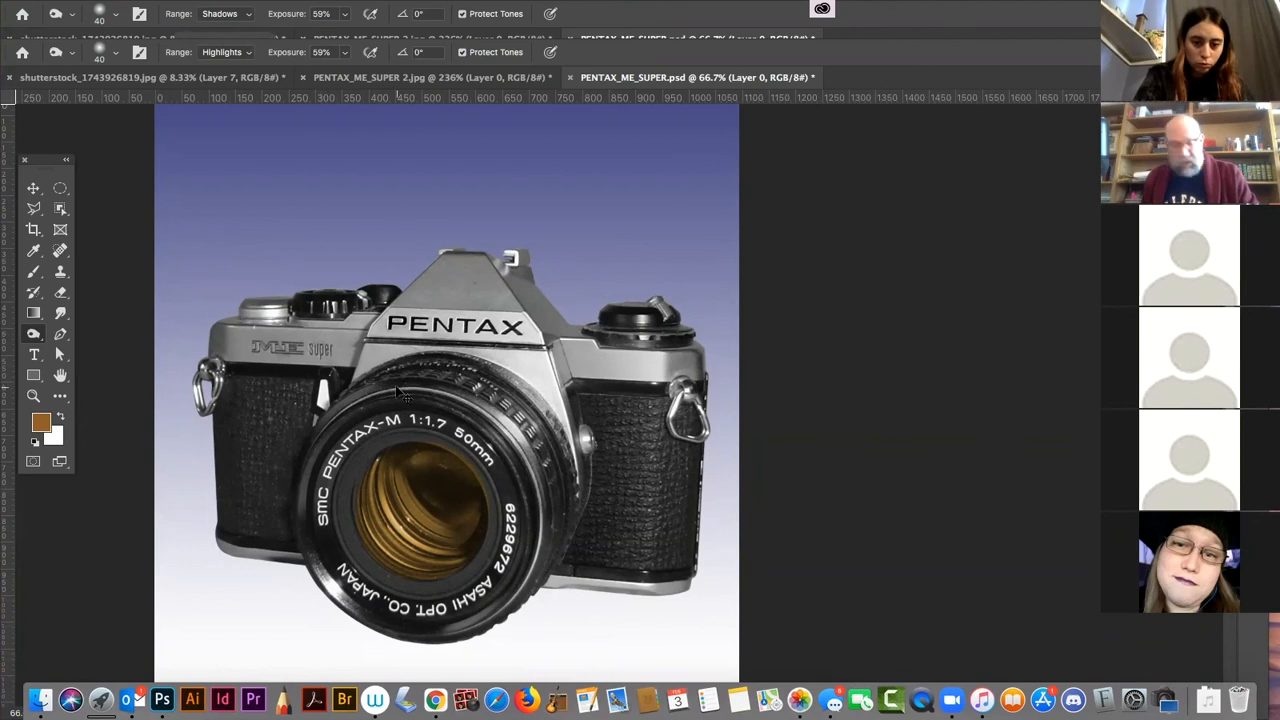
key(super+z)
drag(508, 386, 583, 476)
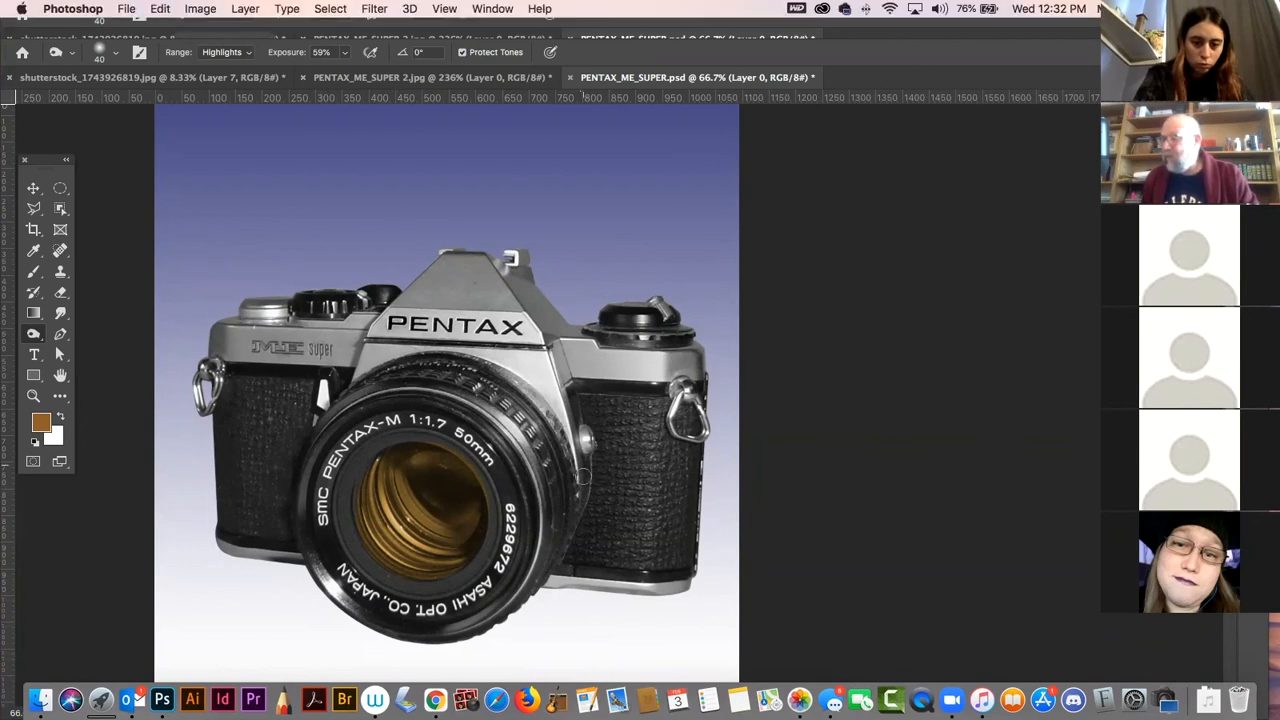
key(super+z)
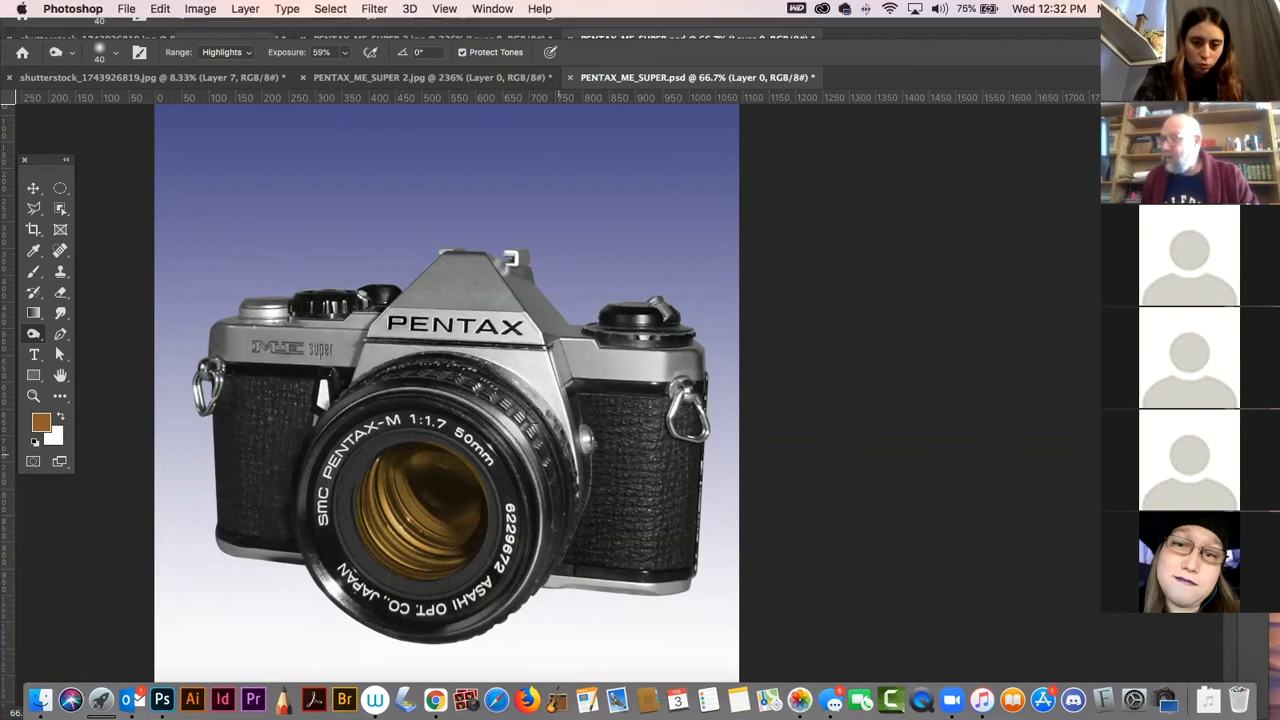
drag(494, 416, 515, 438)
key(super+z)
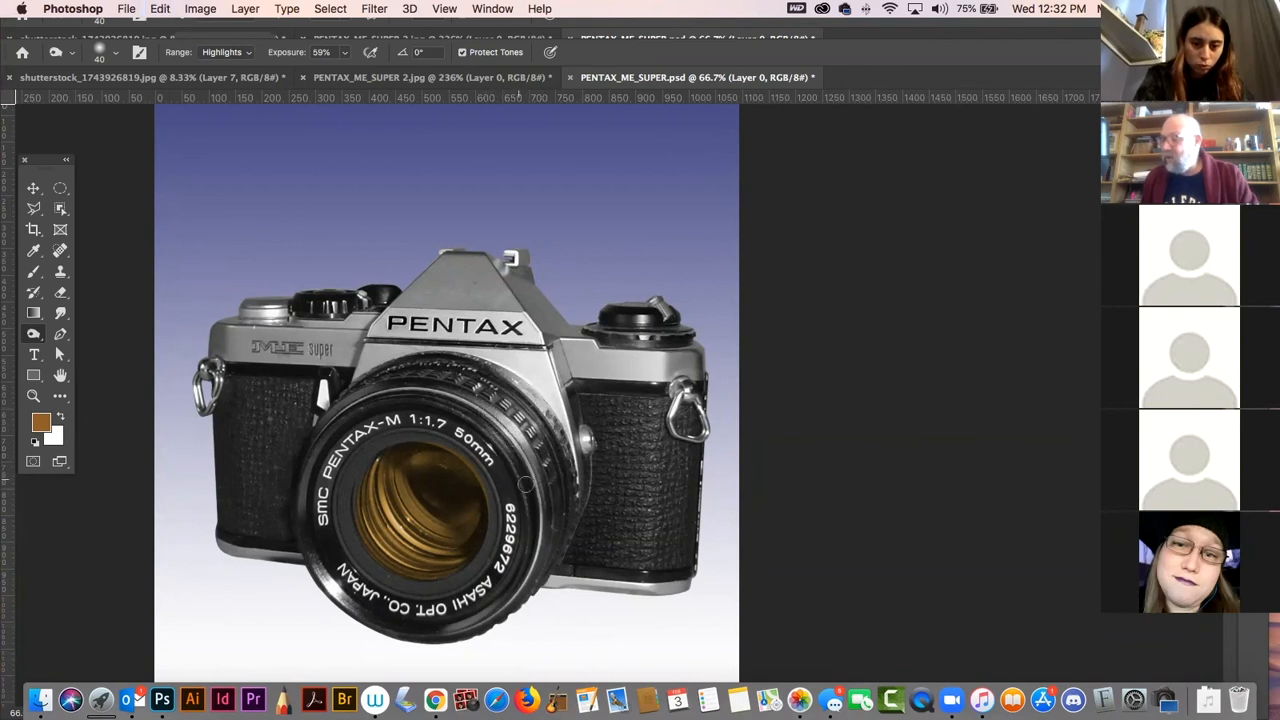
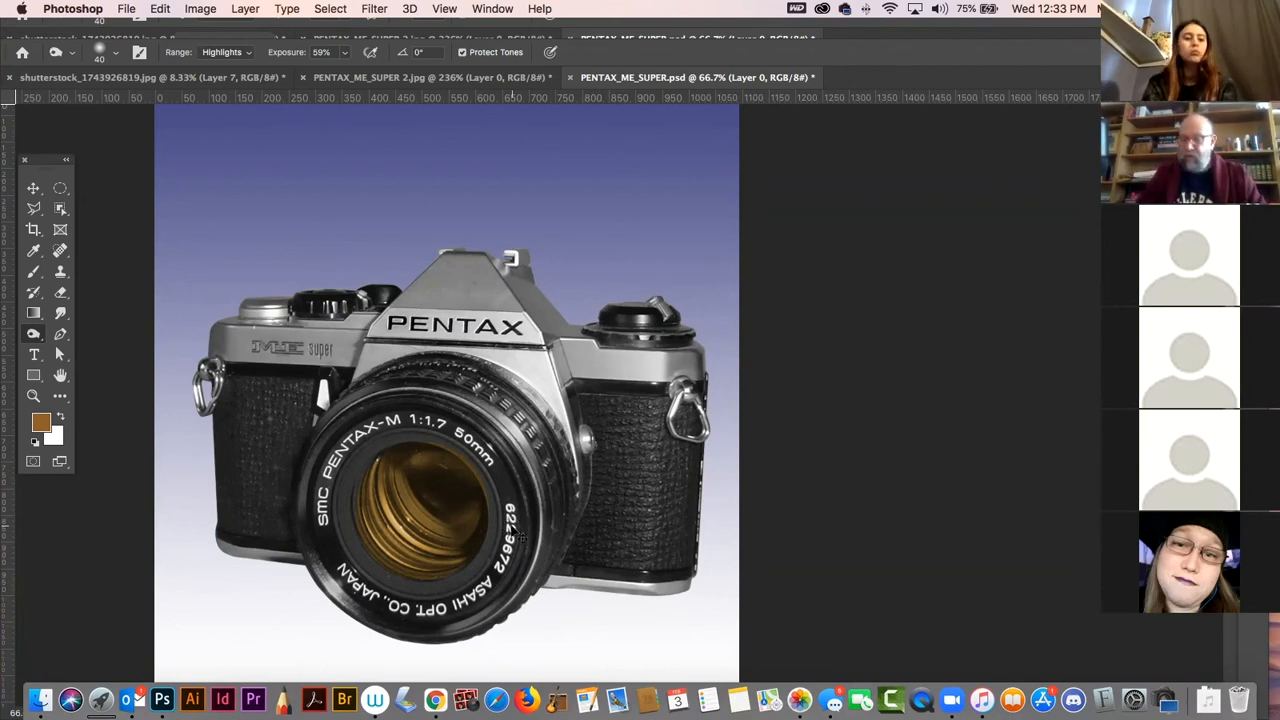
- Activate the Move tool, deselect all layers and save the camera document
key(super+minus)
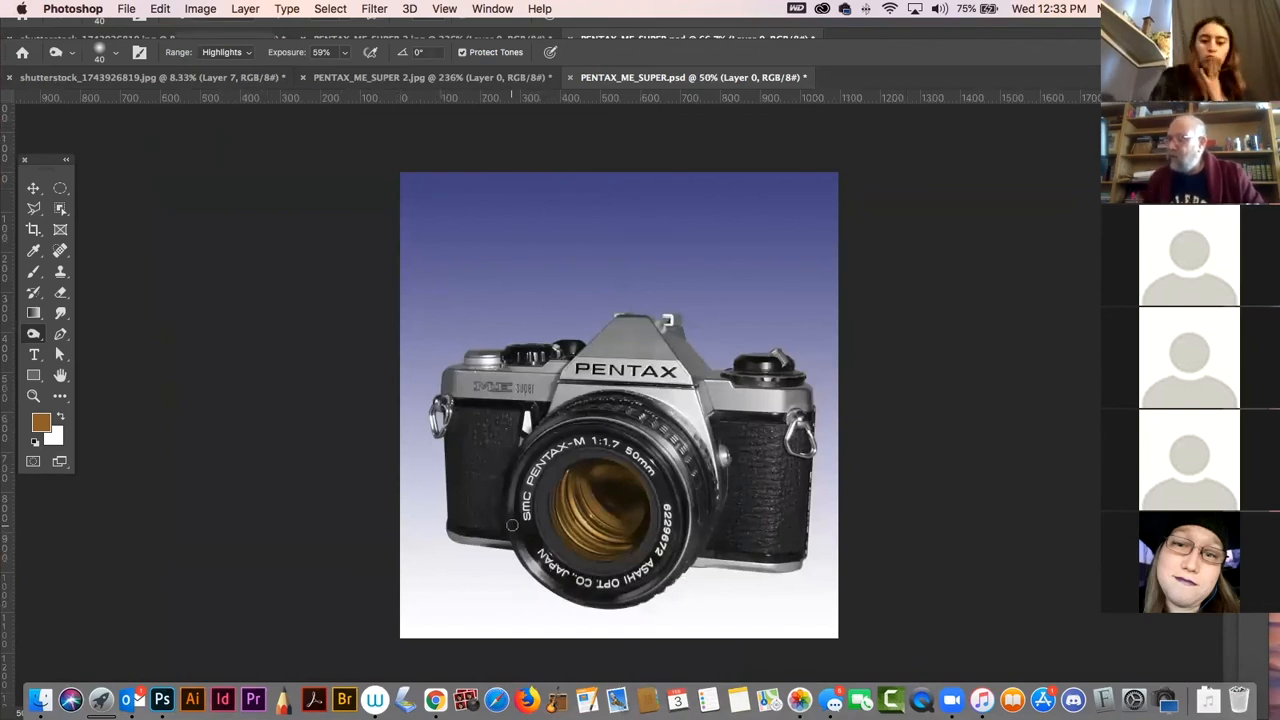
click(34, 187)
click(337, 366)
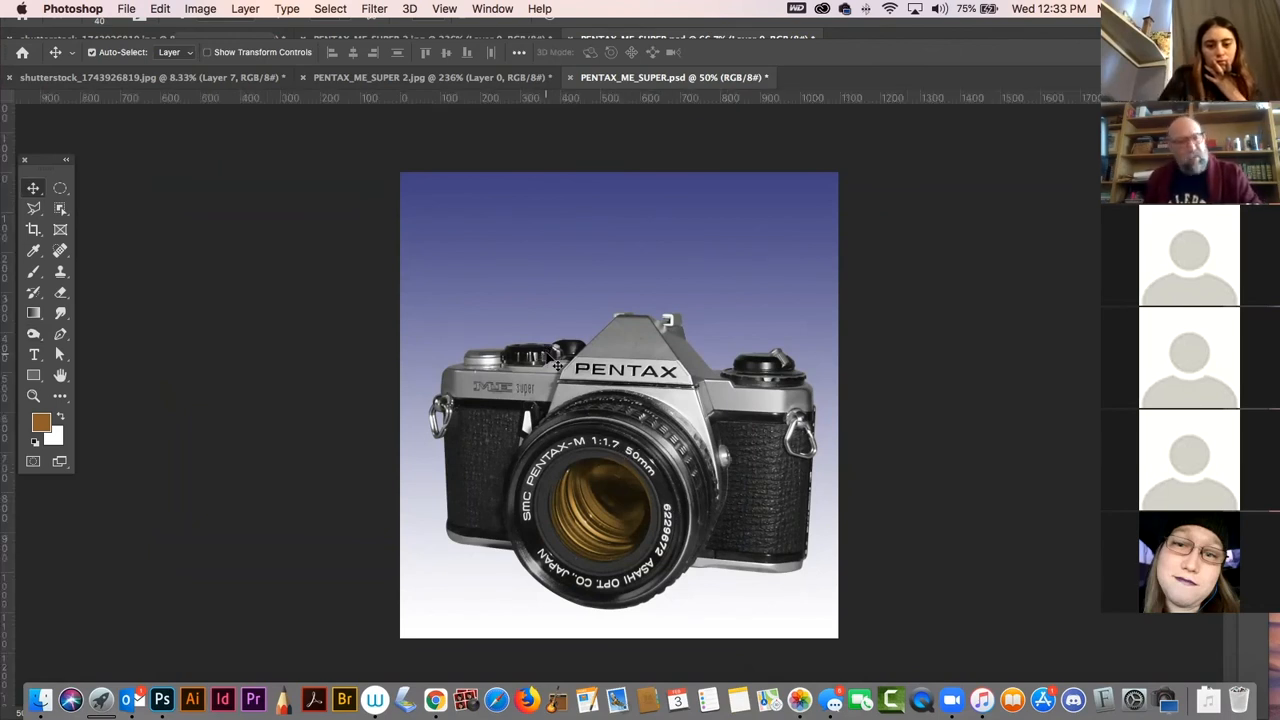
key(super+s)
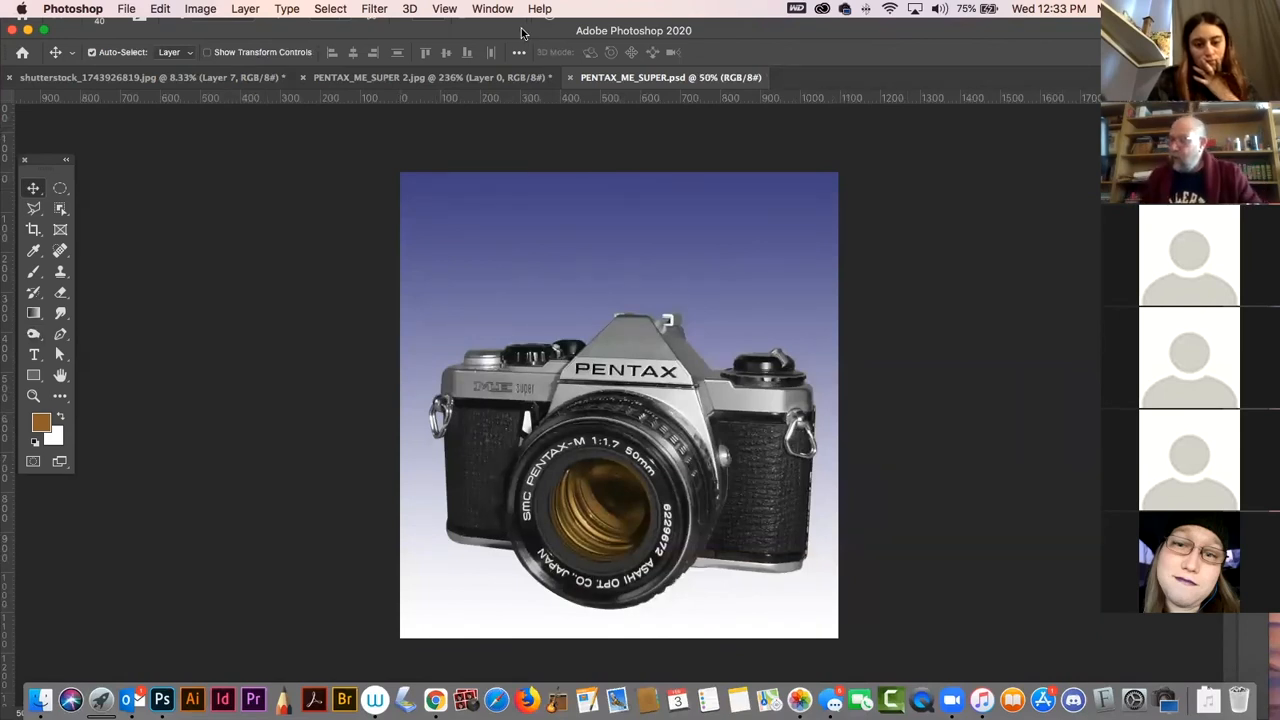
- Duplicate the camera's Layer 0 and place the copy directly beneath the original in the layer stack
click(643, 350)
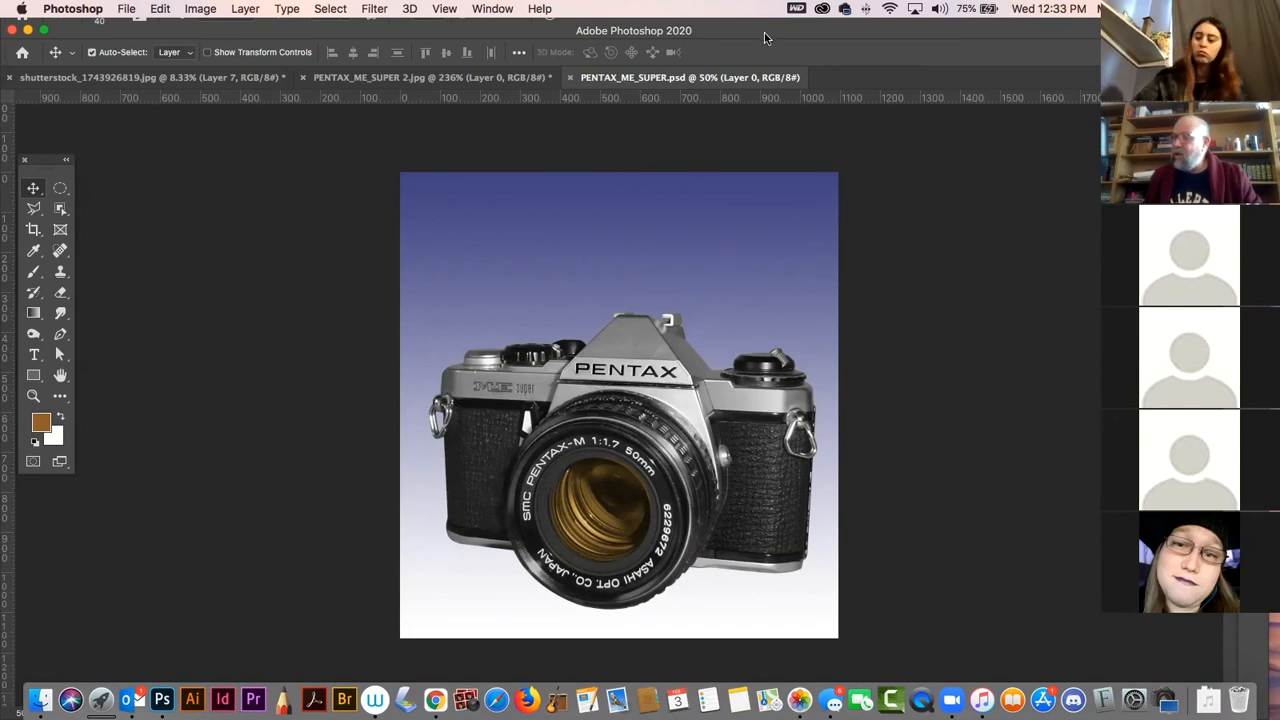
key(F7)
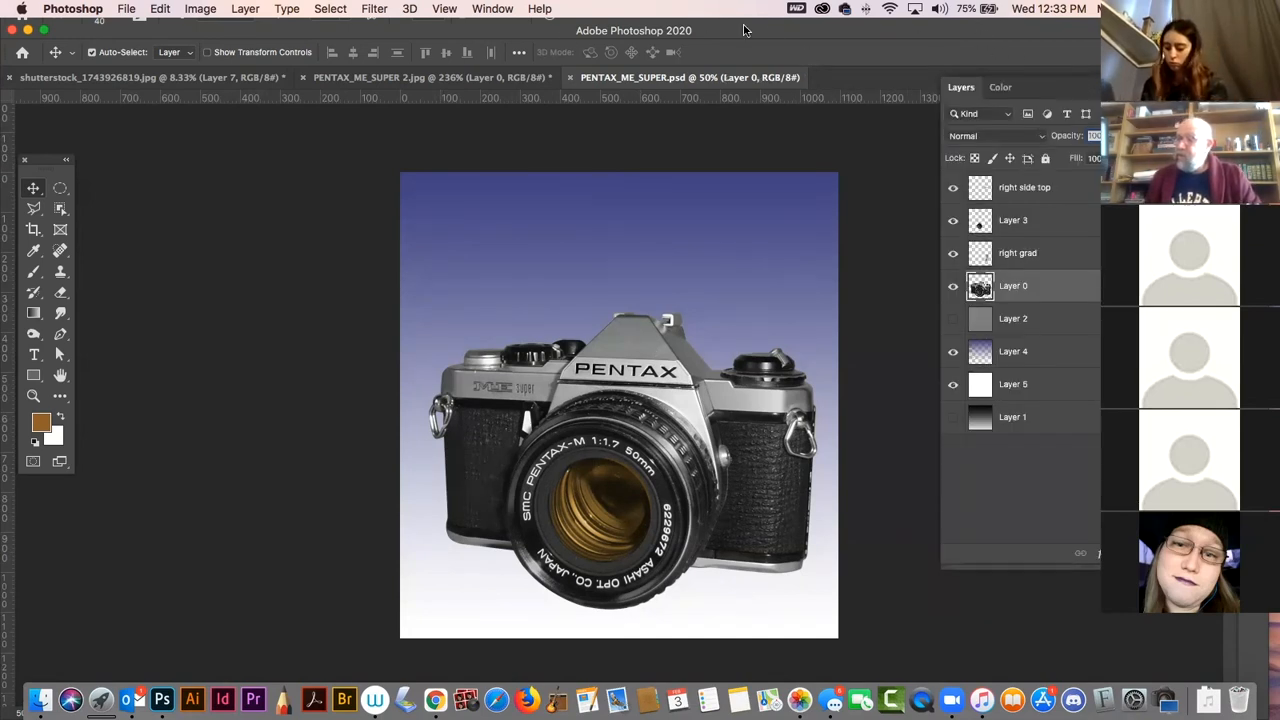
drag(743, 30, 268, 30)
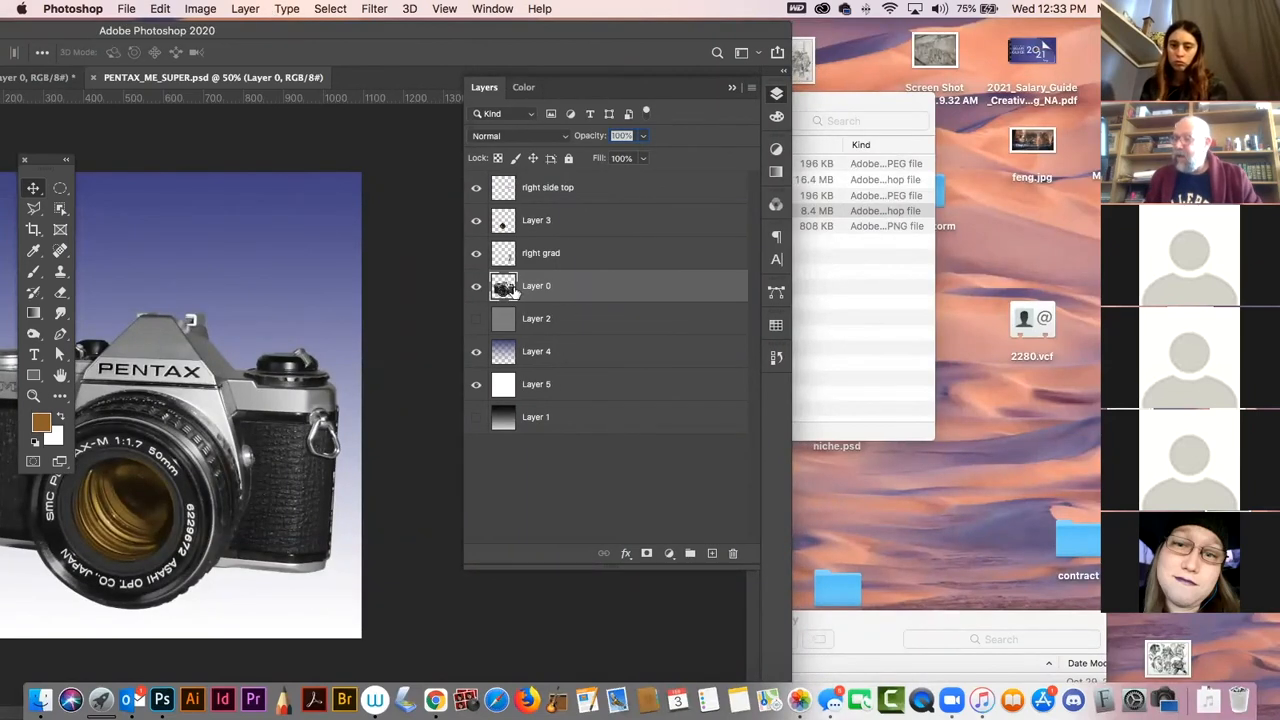
drag(503, 287, 712, 553)
drag(611, 286, 614, 336)
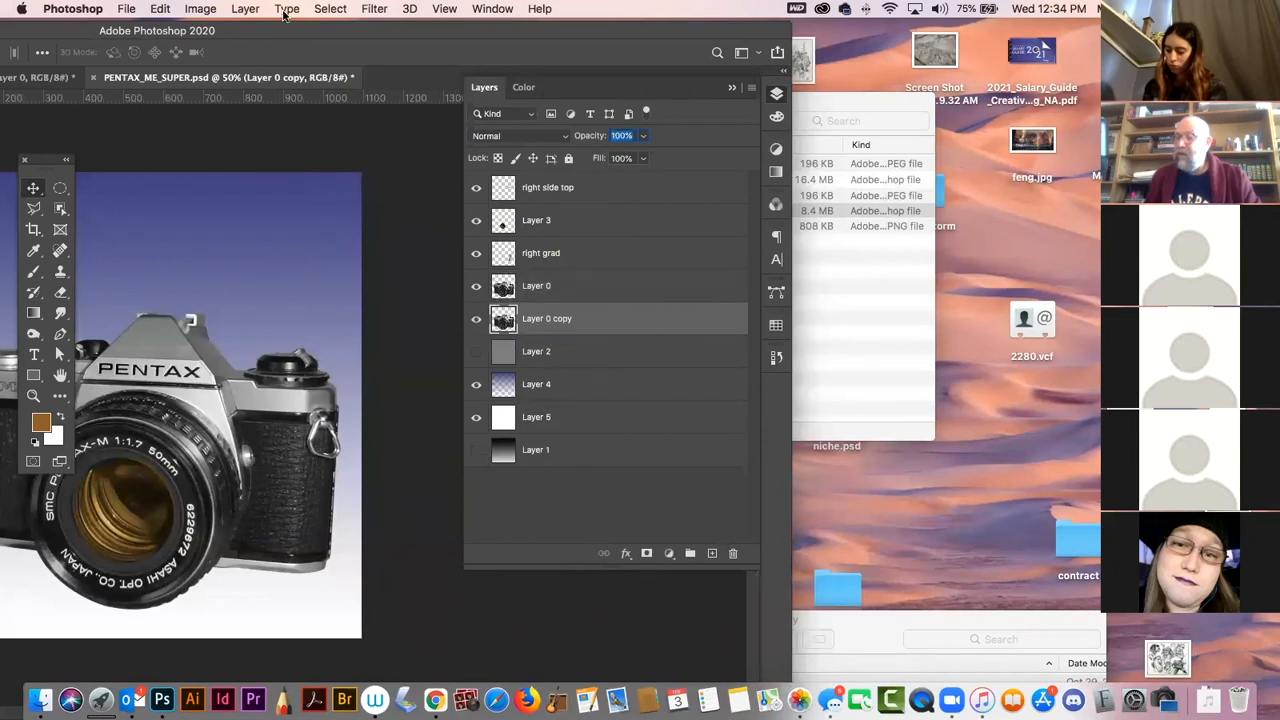
- Flip Layer 0 copy vertically and move it down beneath the camera's base as a mirrored reflection
drag(276, 30, 604, 38)
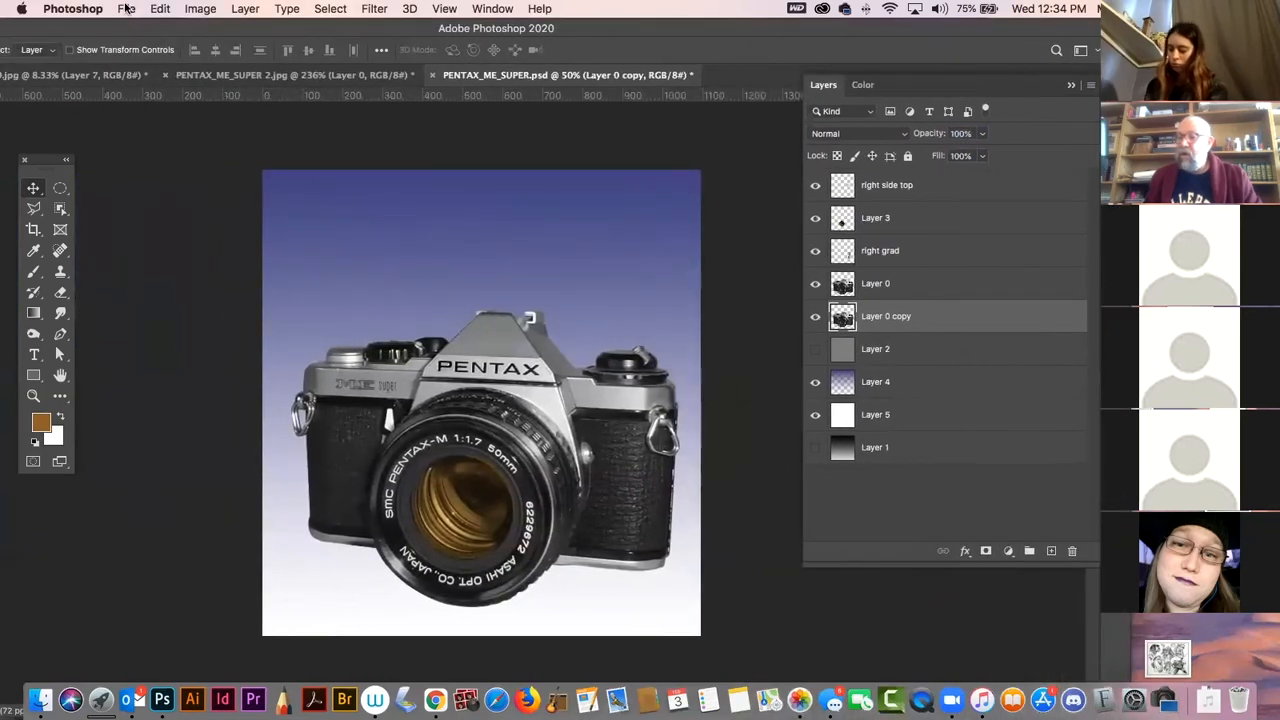
click(160, 9)
mouse_move(221, 383)
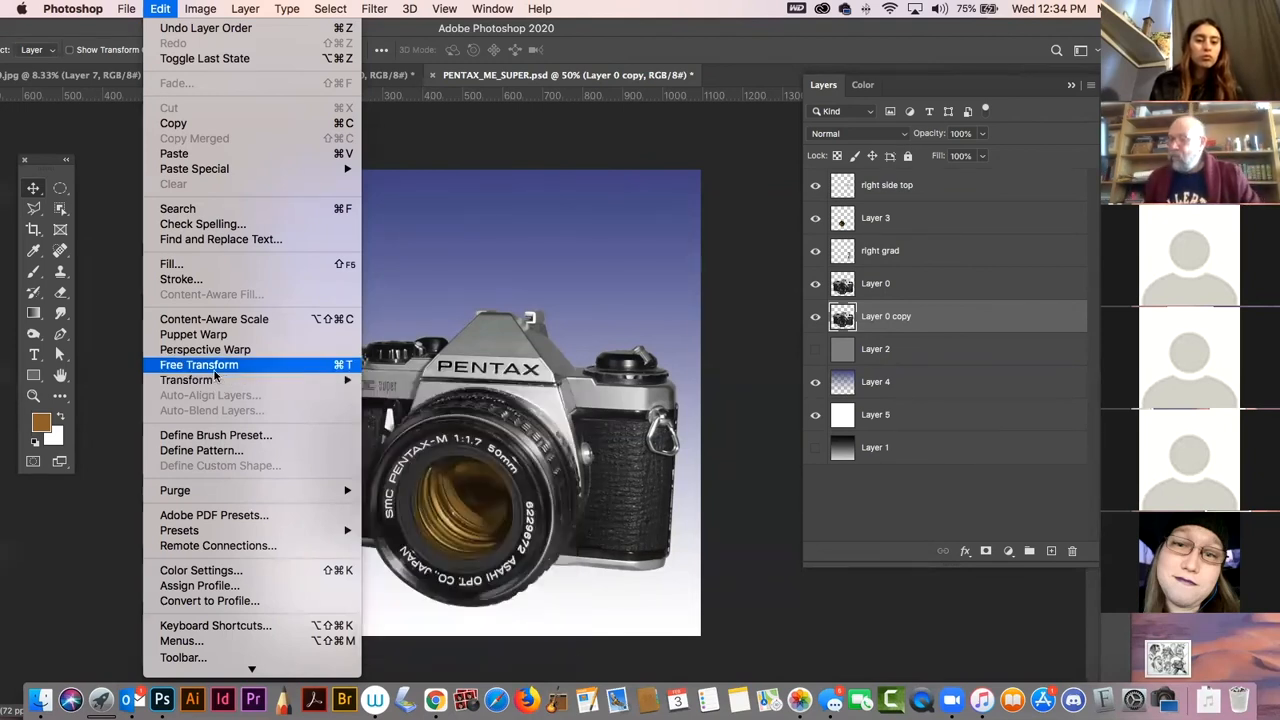
mouse_move(336, 381)
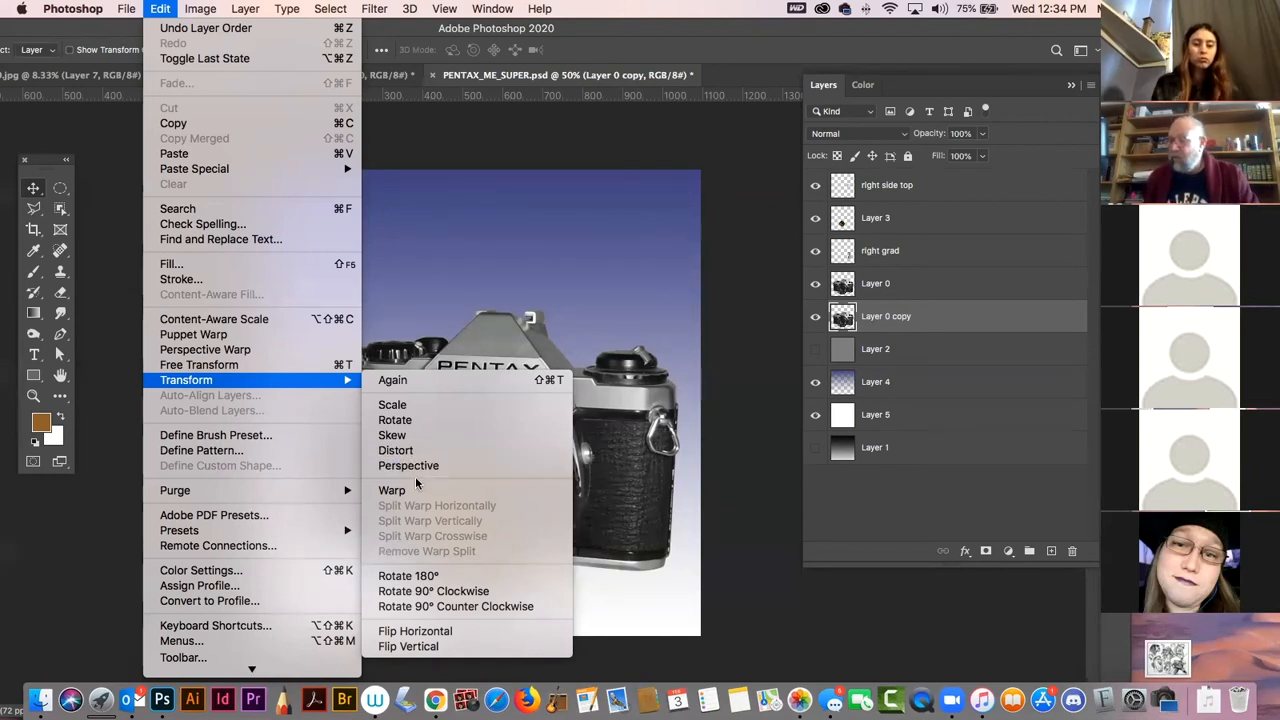
click(425, 649)
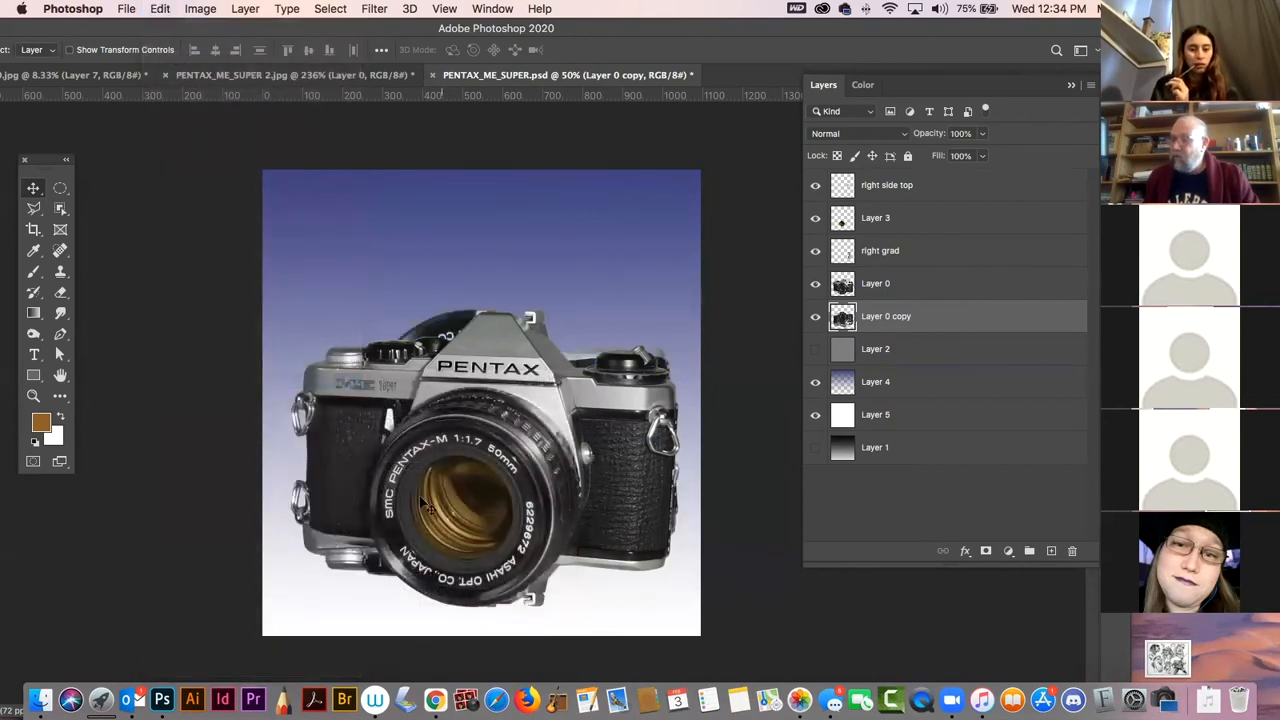
drag(358, 575, 342, 610)
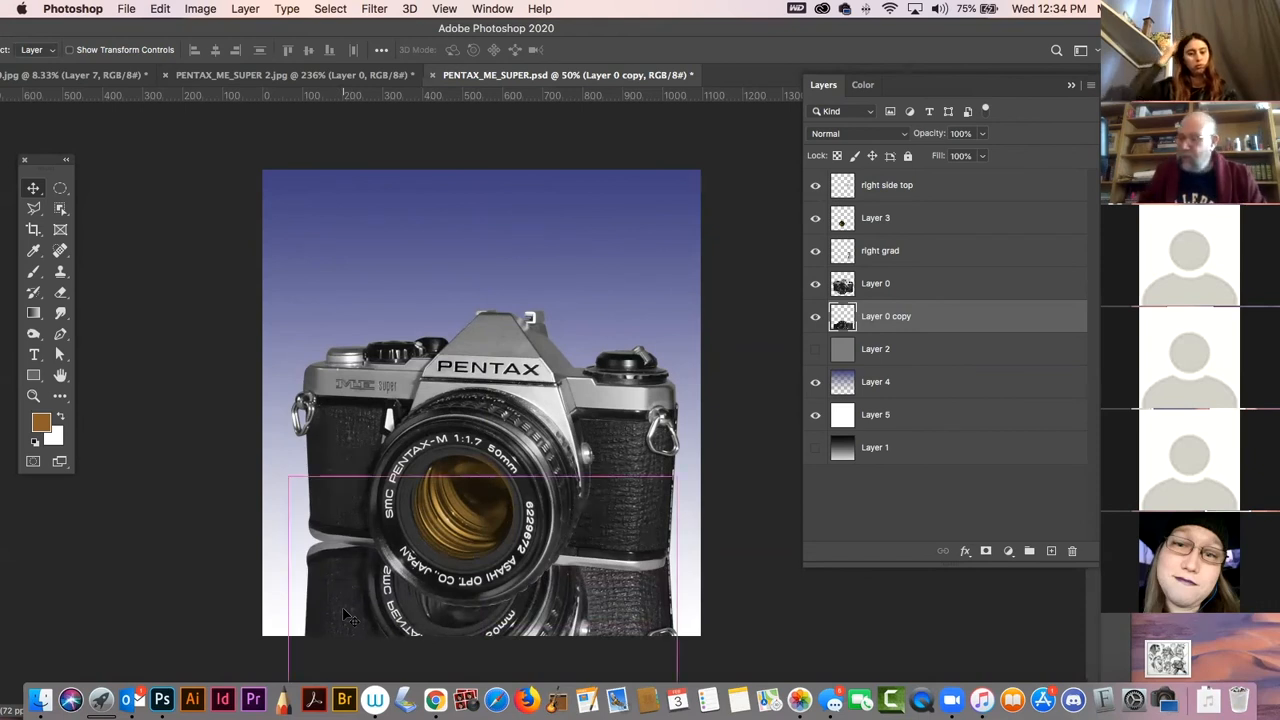
- Skew the flipped camera copy vertically by about 10° so the reflection follows the angle of the camera's base
key(super+minus)
key(super+minus)
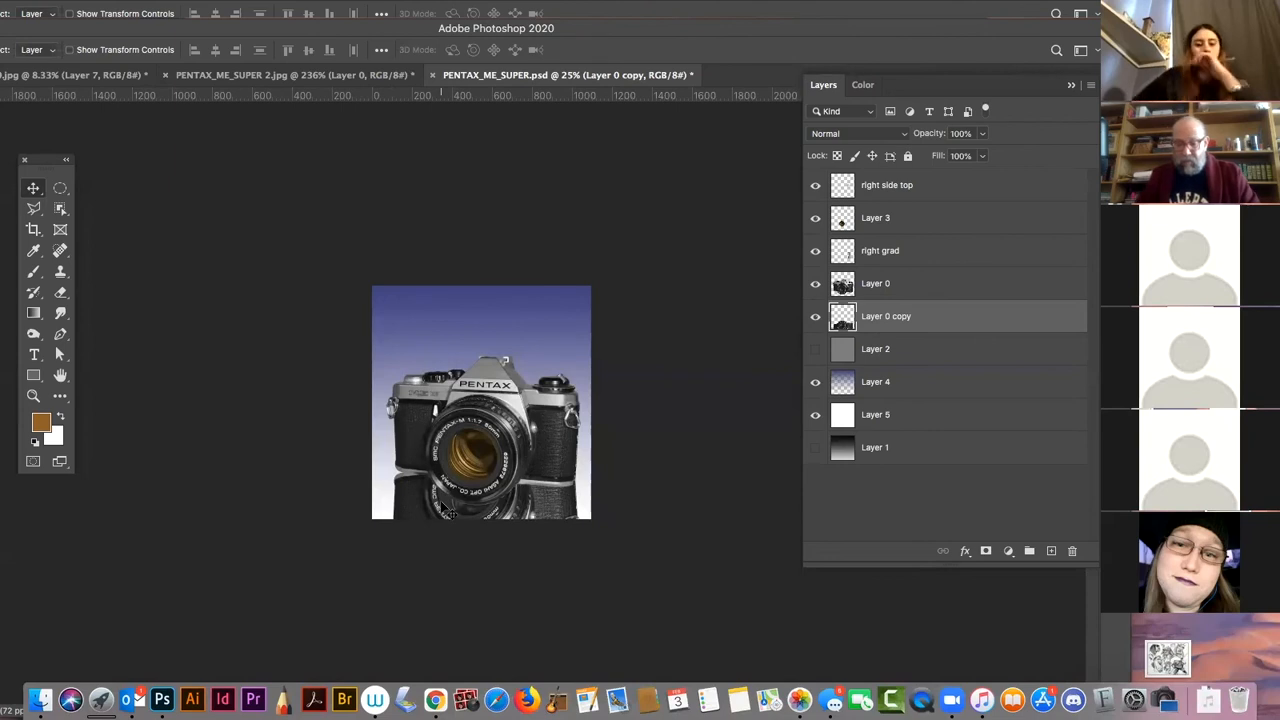
key(super+plus)
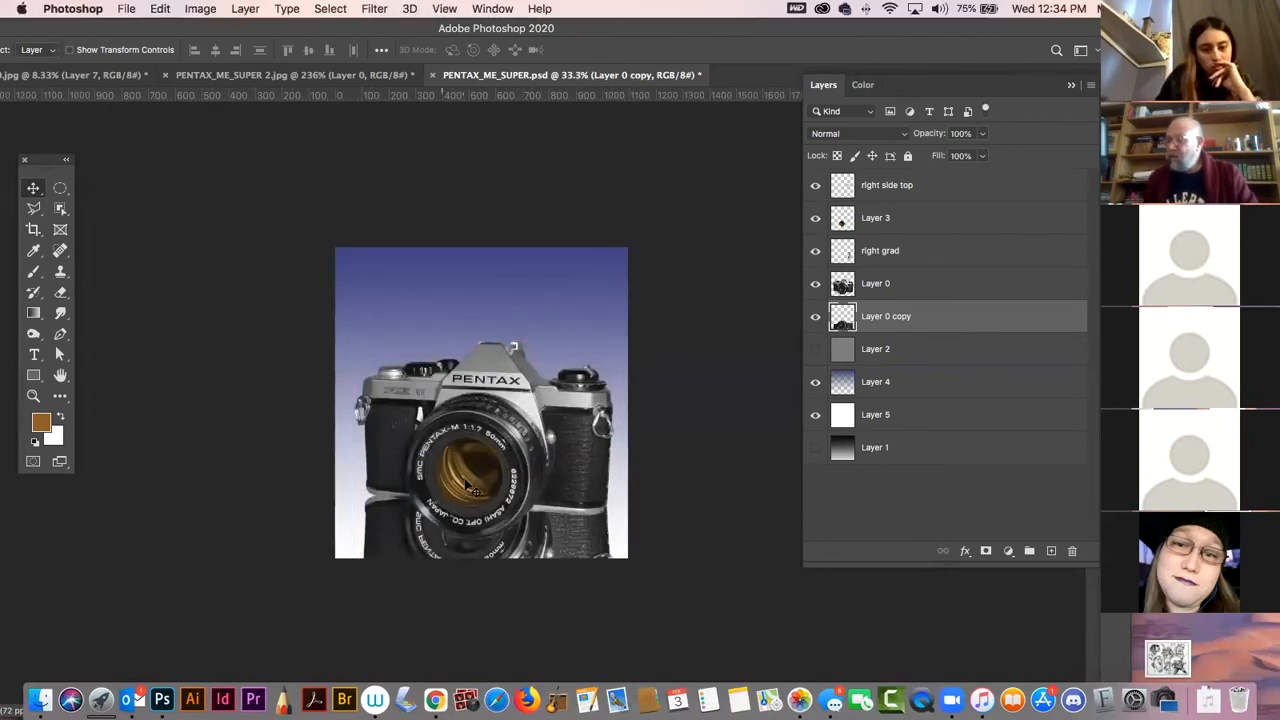
key(super+r)
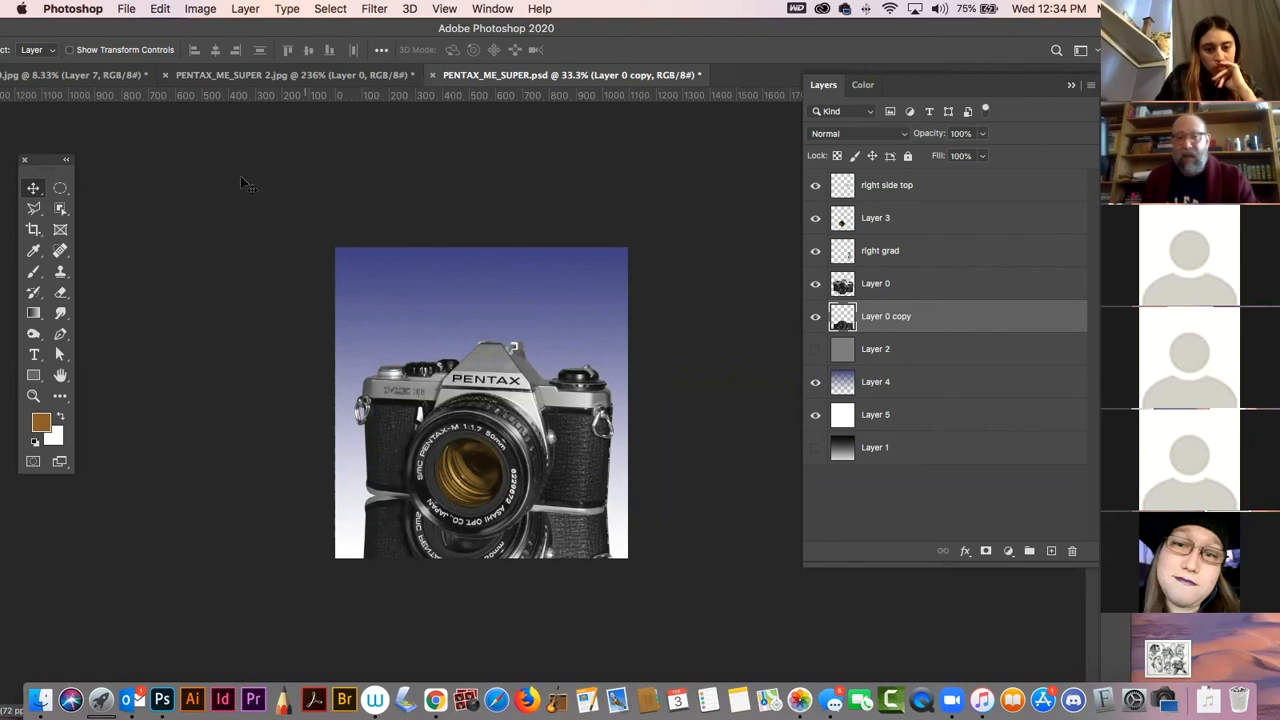
click(163, 9)
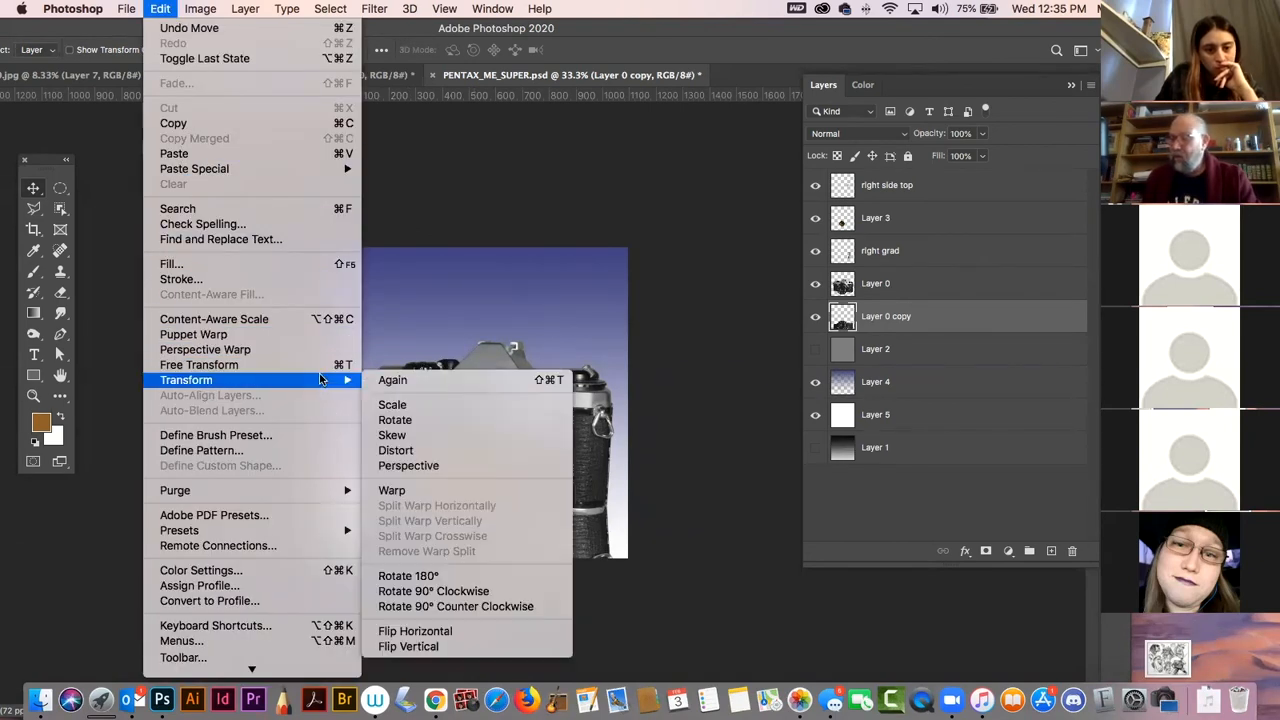
click(426, 435)
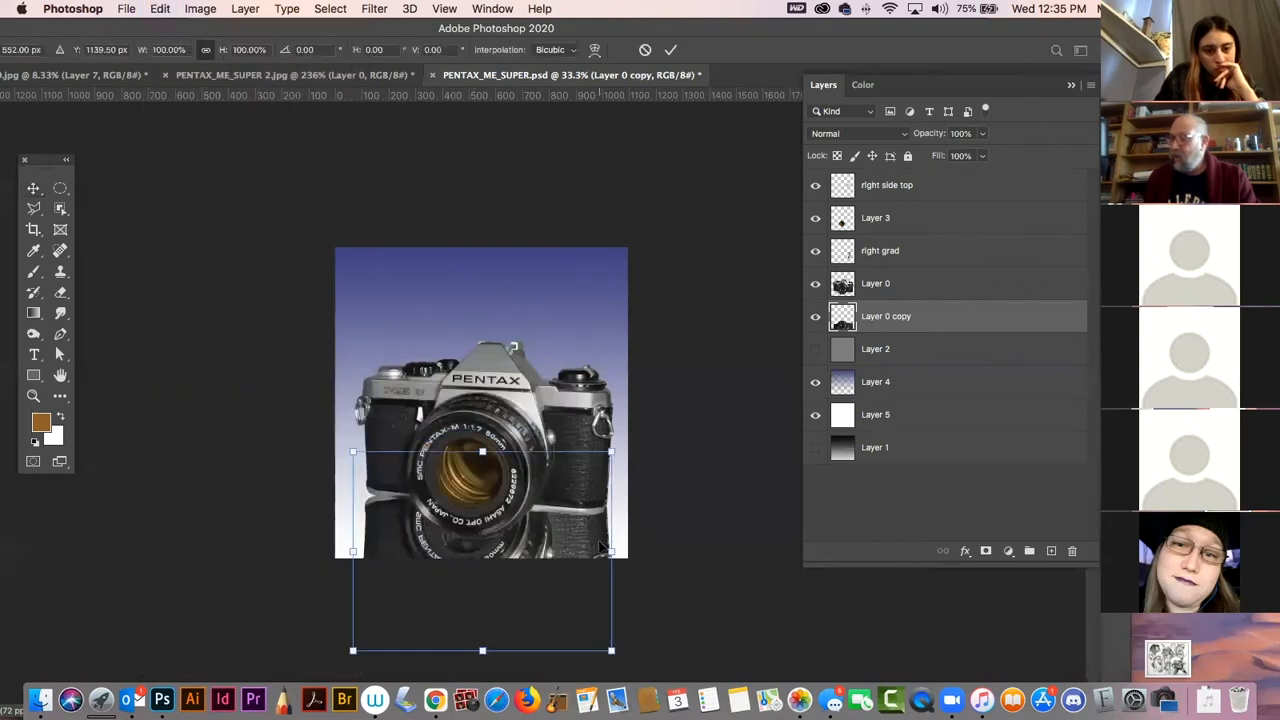
drag(611, 552, 612, 596)
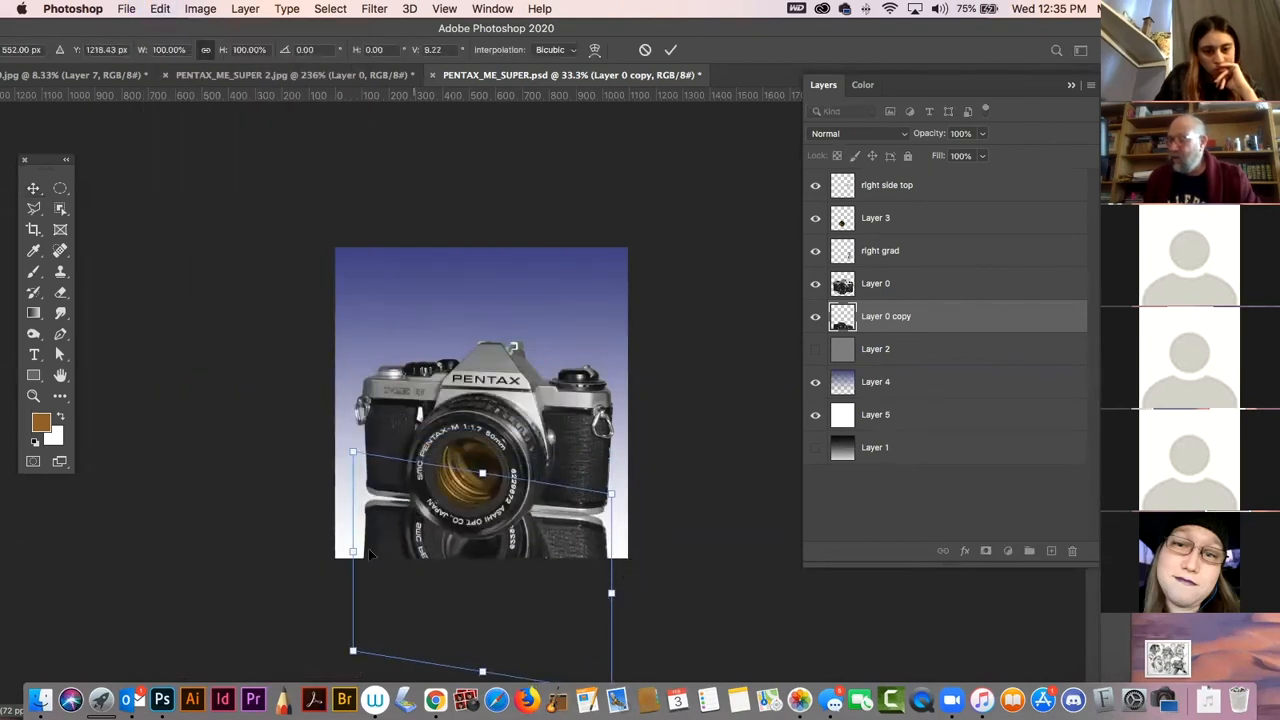
drag(352, 553, 352, 550)
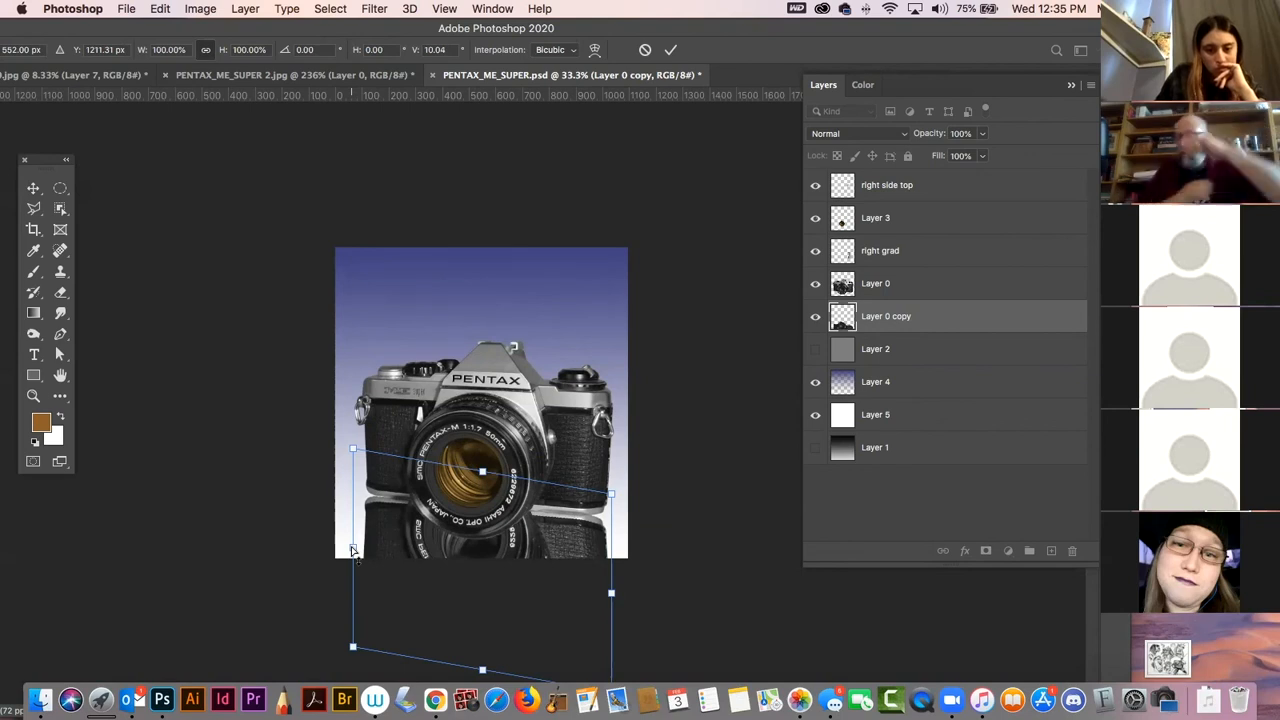
key(Return)
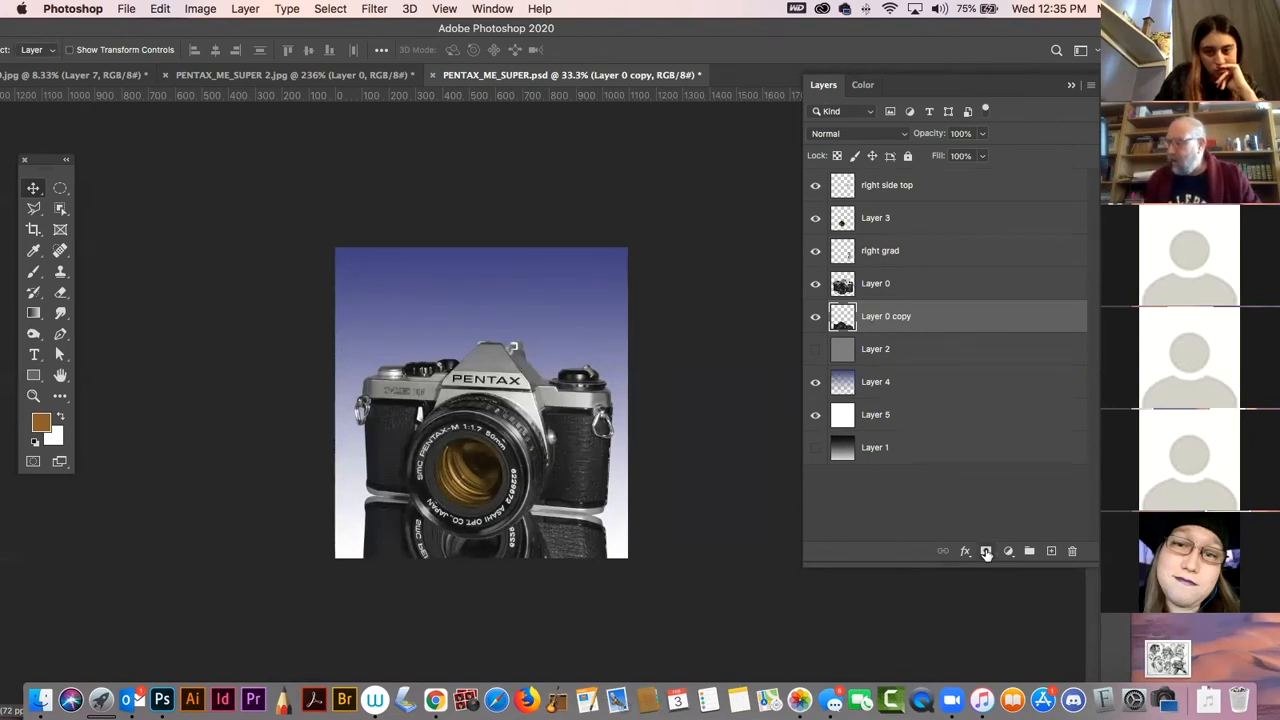
- Add a layer mask to Layer 0 copy
drag(601, 28, 346, 30)
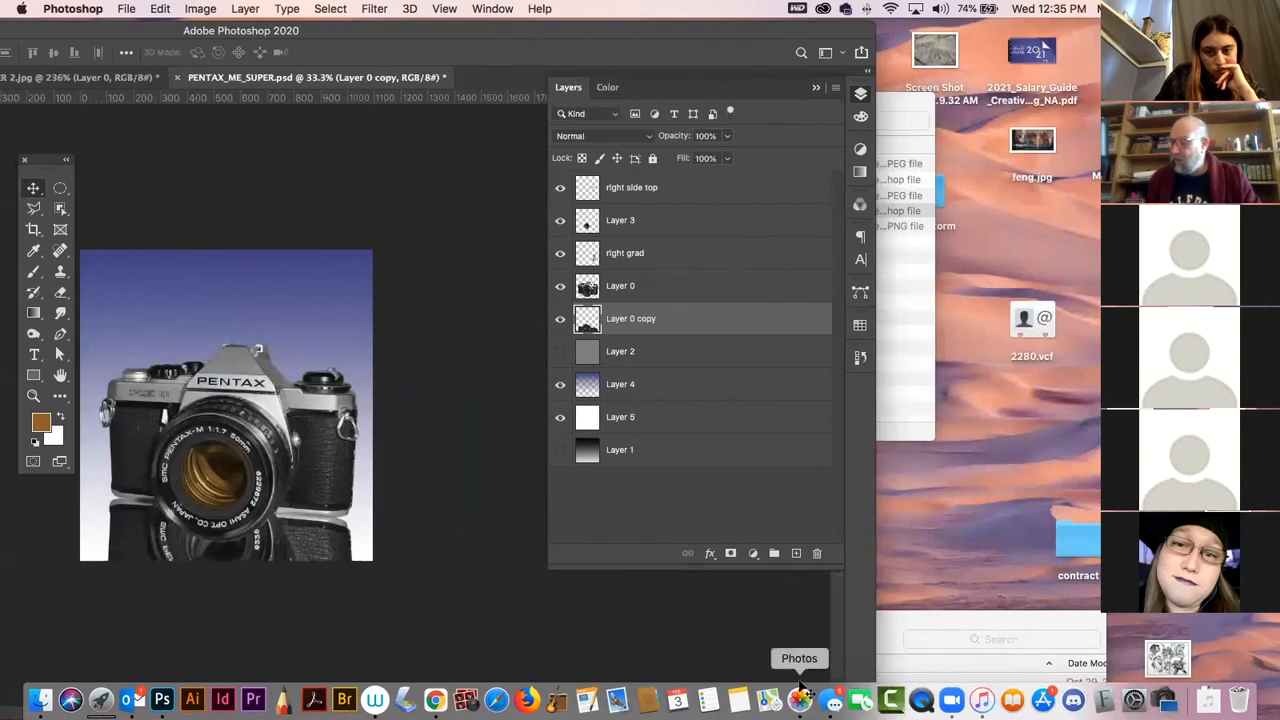
click(730, 553)
drag(348, 31, 737, 18)
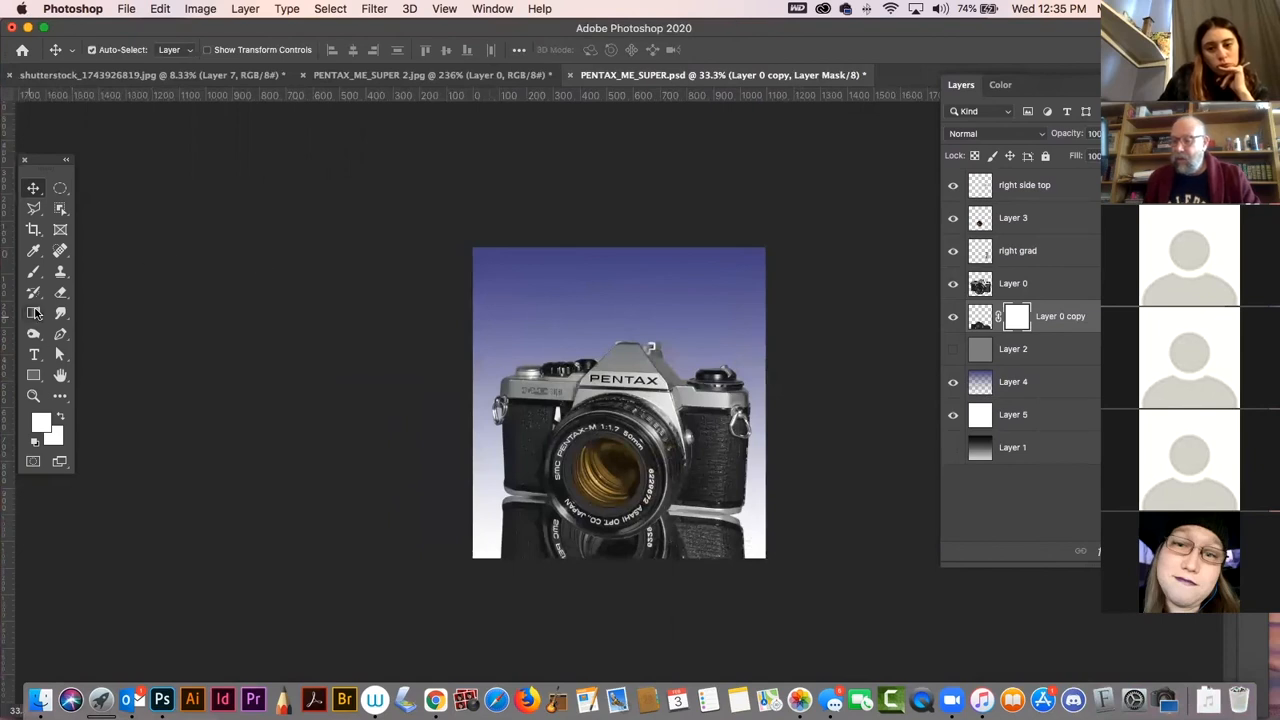
- Draw a linear black-to-white gradient upward on the Layer 0 copy mask so the reflection fades out toward the canvas's lower edge
click(34, 314)
click(152, 52)
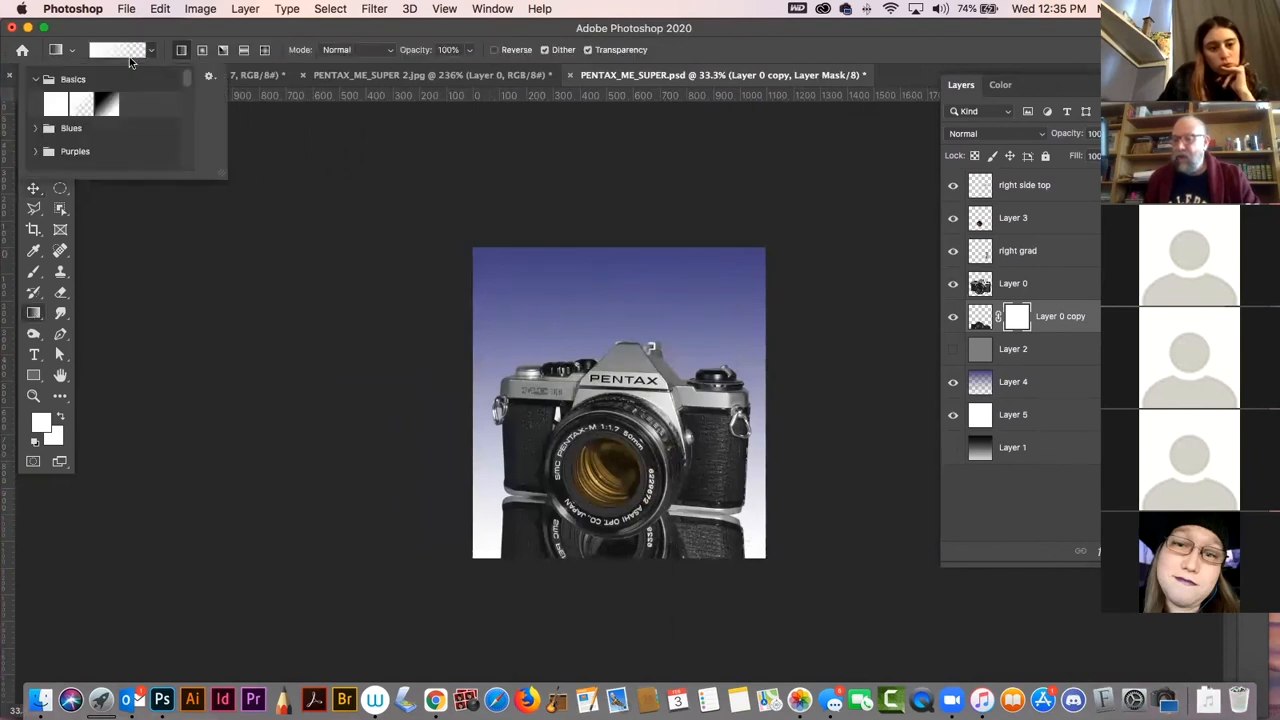
click(106, 104)
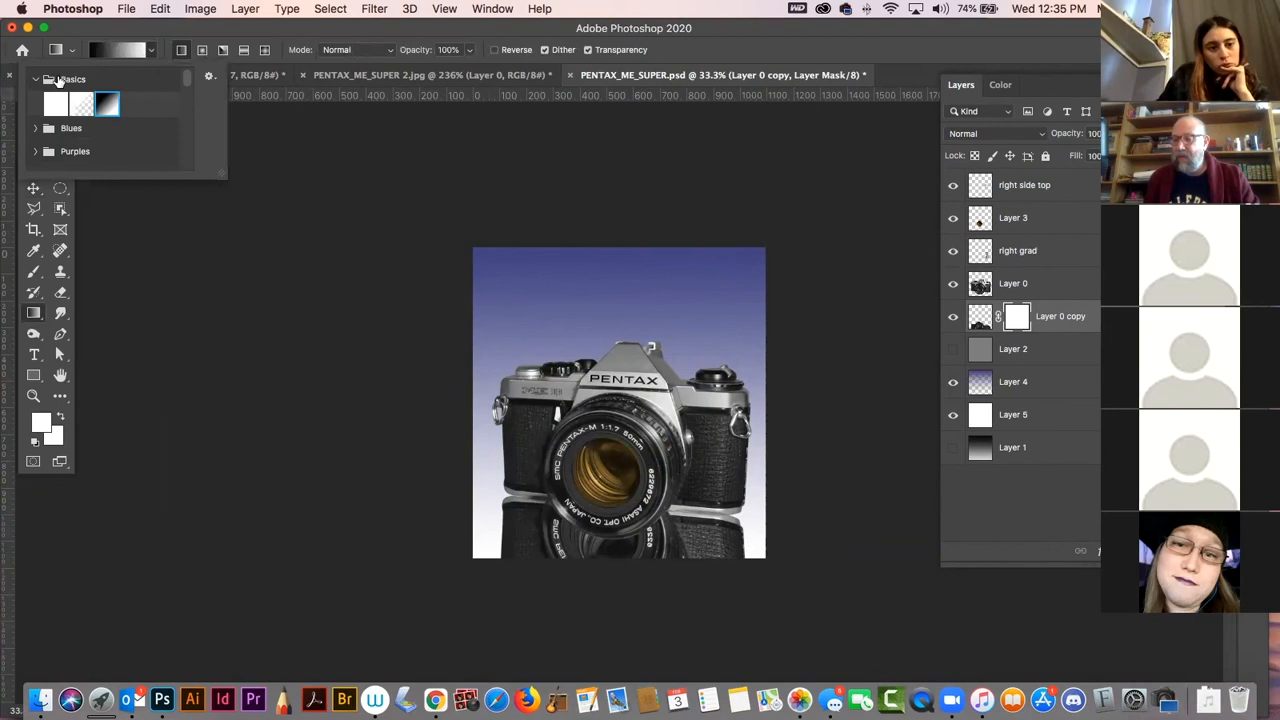
click(138, 35)
drag(358, 35, 190, 18)
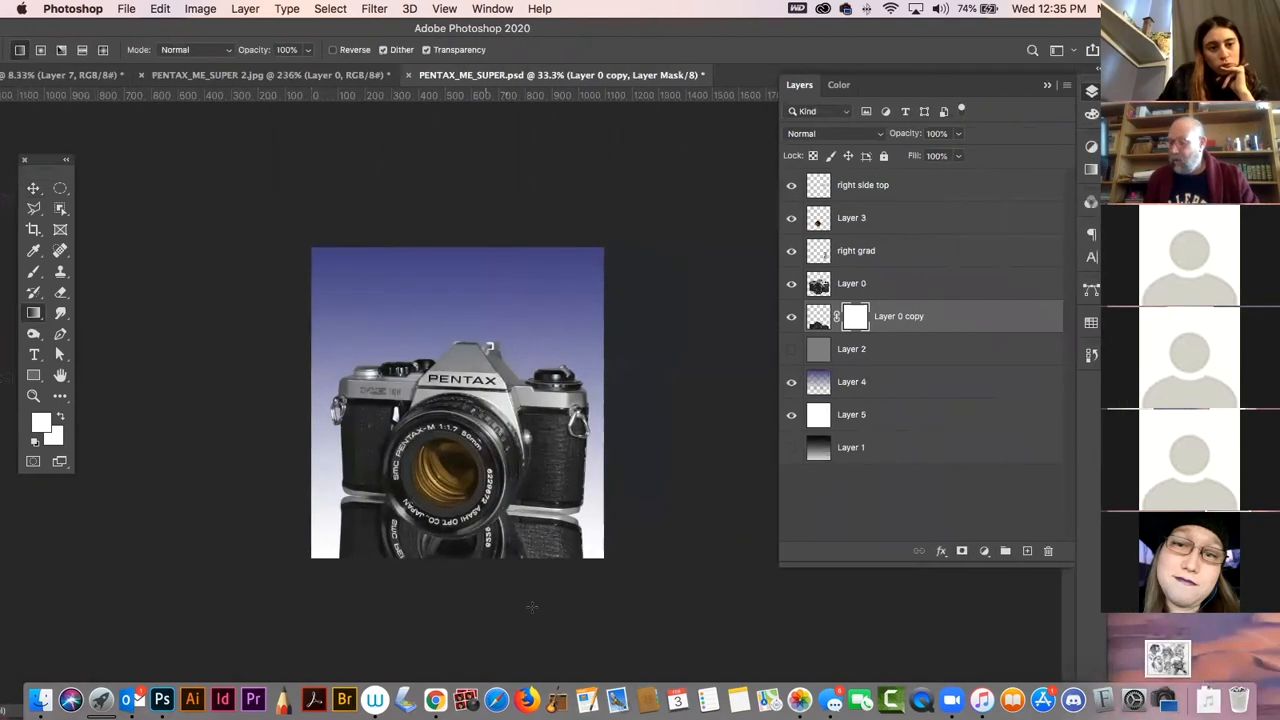
drag(450, 591, 448, 438)
drag(448, 345, 456, 380)
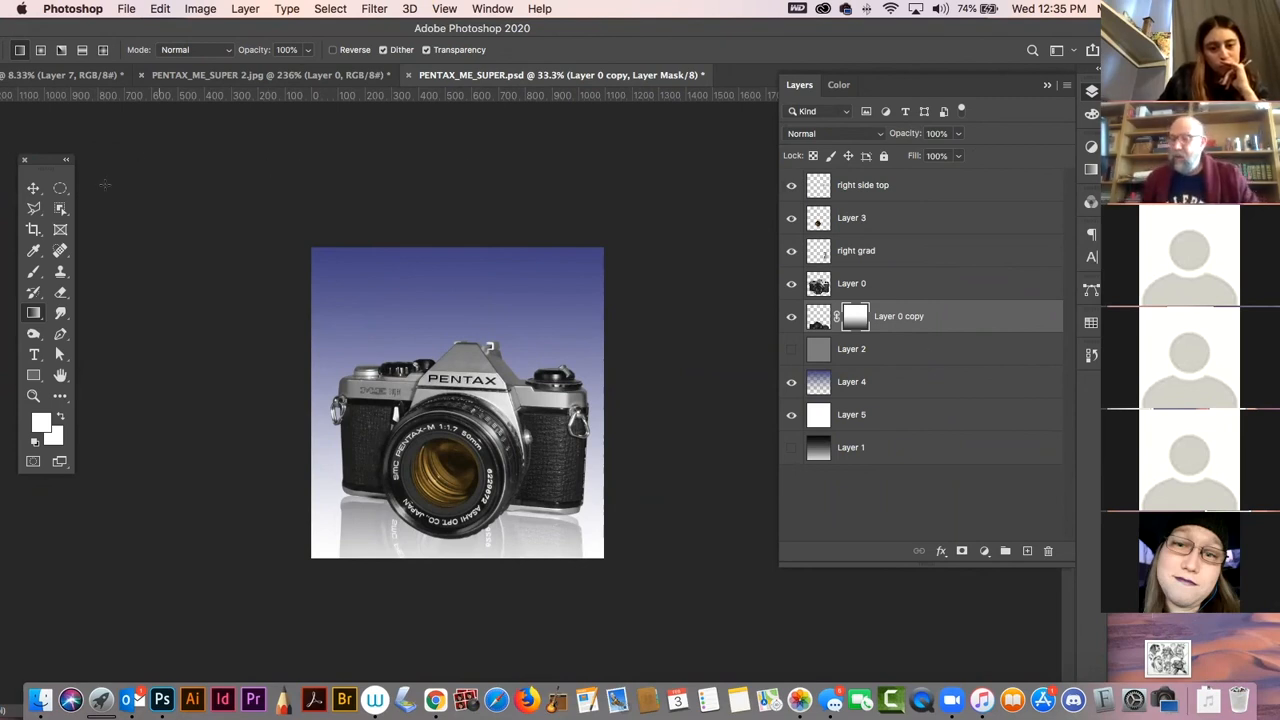
click(33, 191)
click(539, 447)
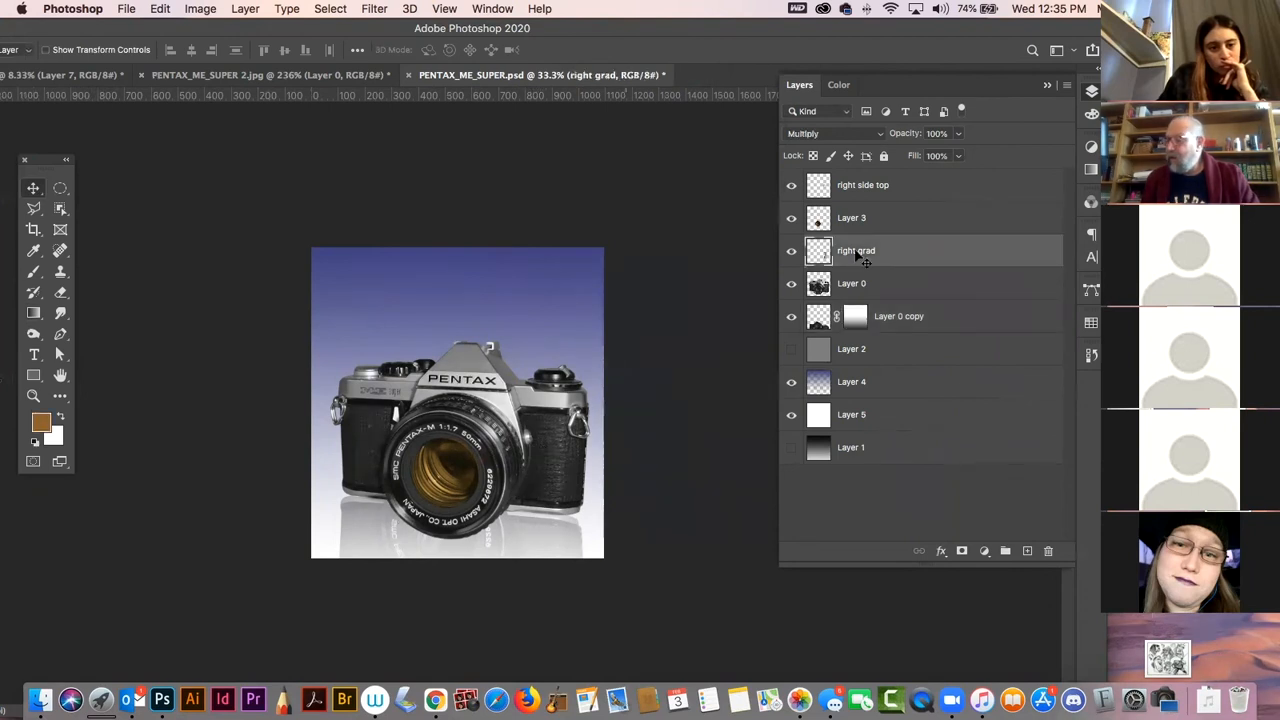
drag(888, 290, 1031, 551)
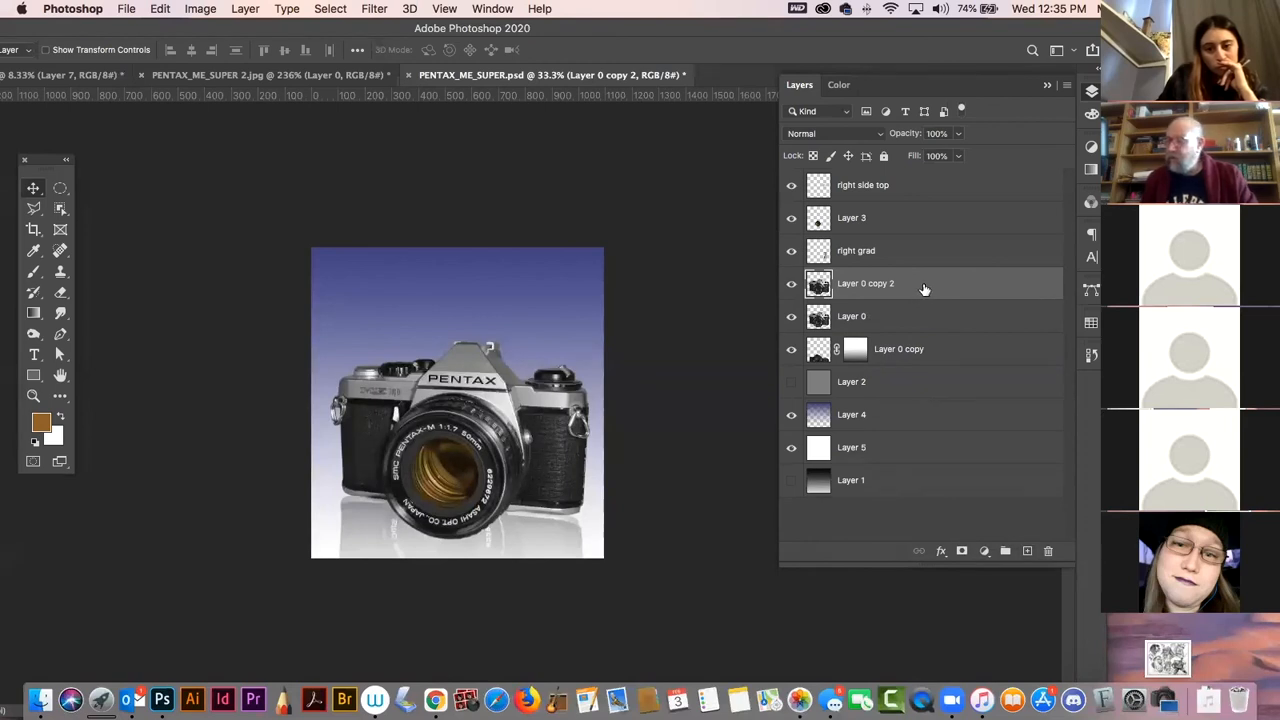
drag(935, 287, 1050, 552)
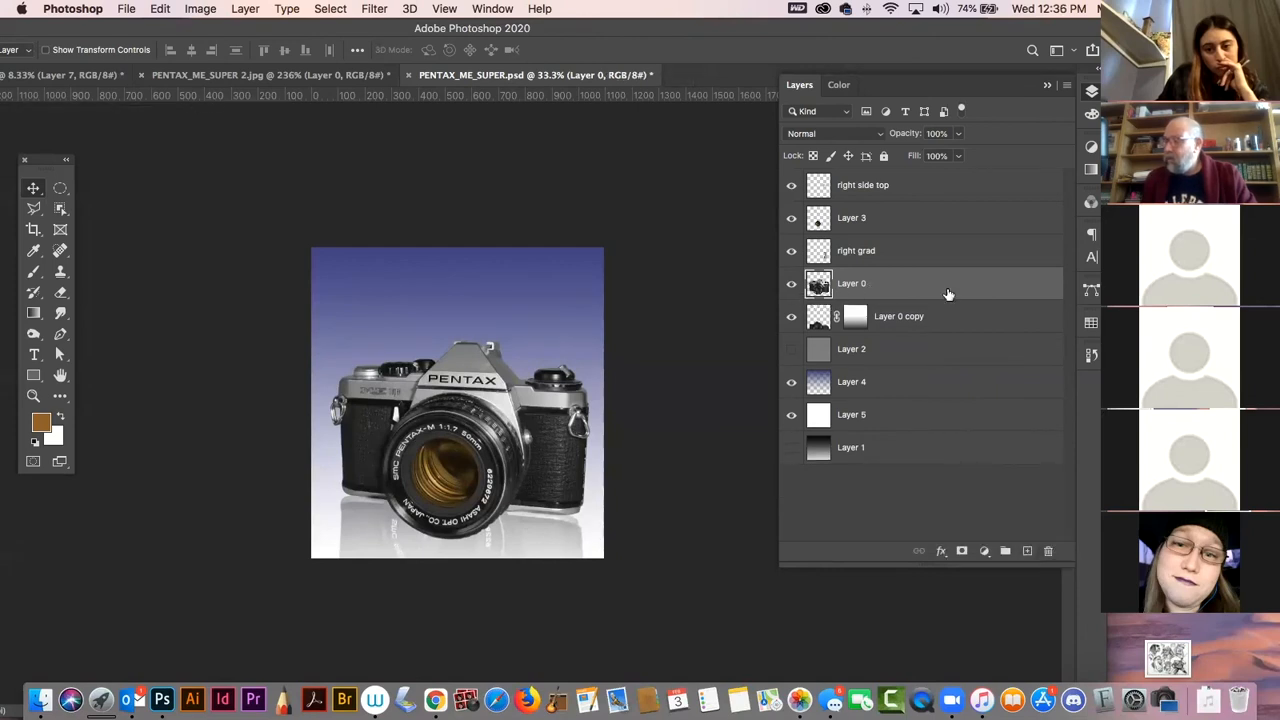
- Create a new layer directly above Layer 0 copy and paint a contact shadow along the camera's base with a 45-pixel black brush
click(965, 327)
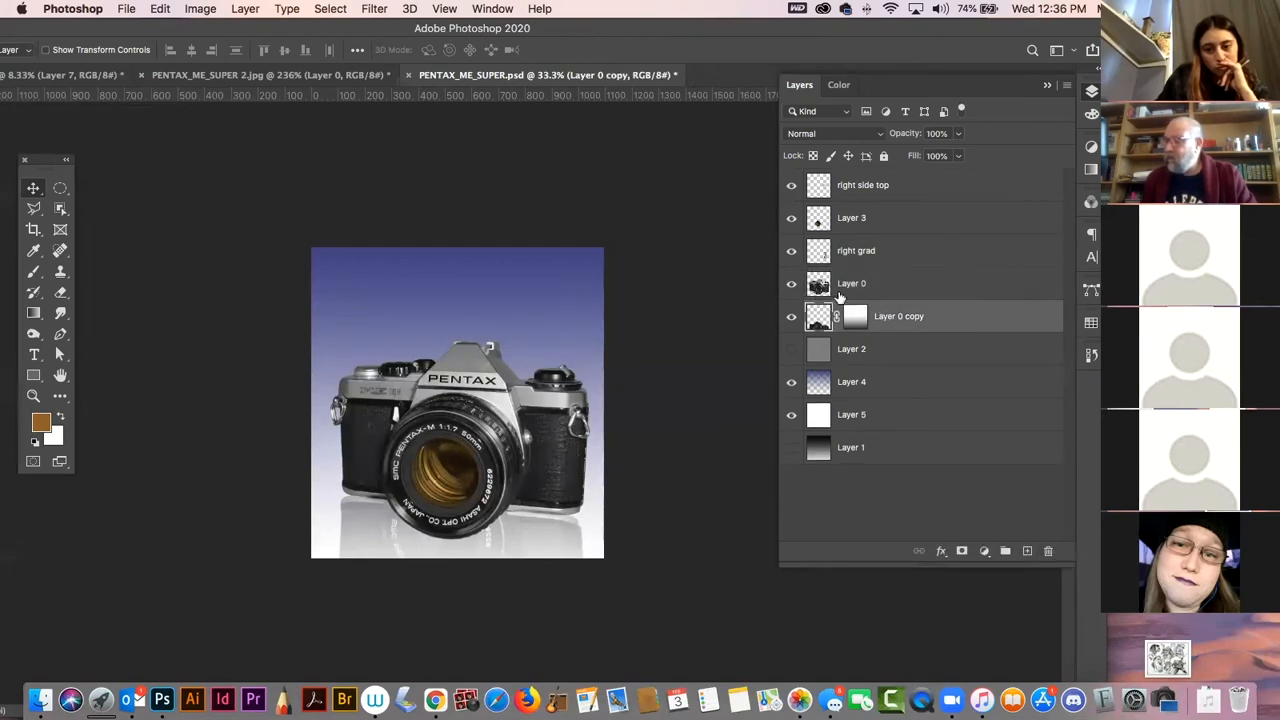
click(1025, 551)
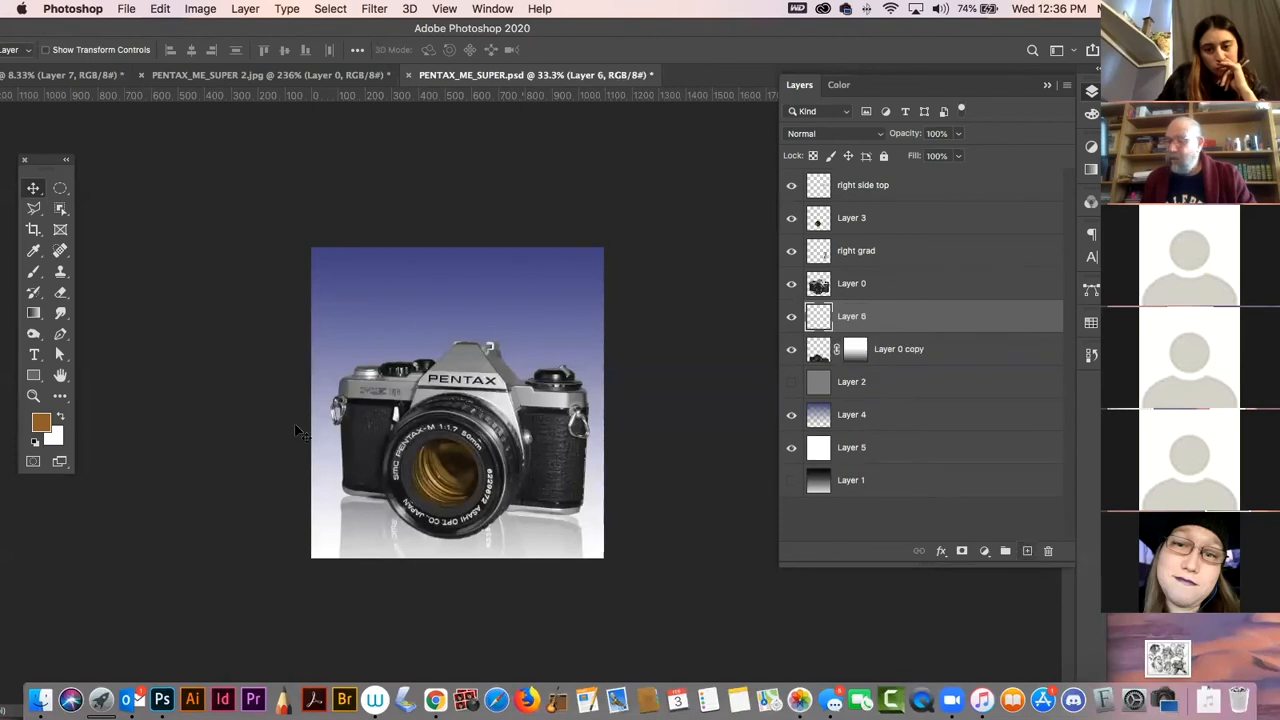
click(33, 271)
drag(97, 29, 195, 29)
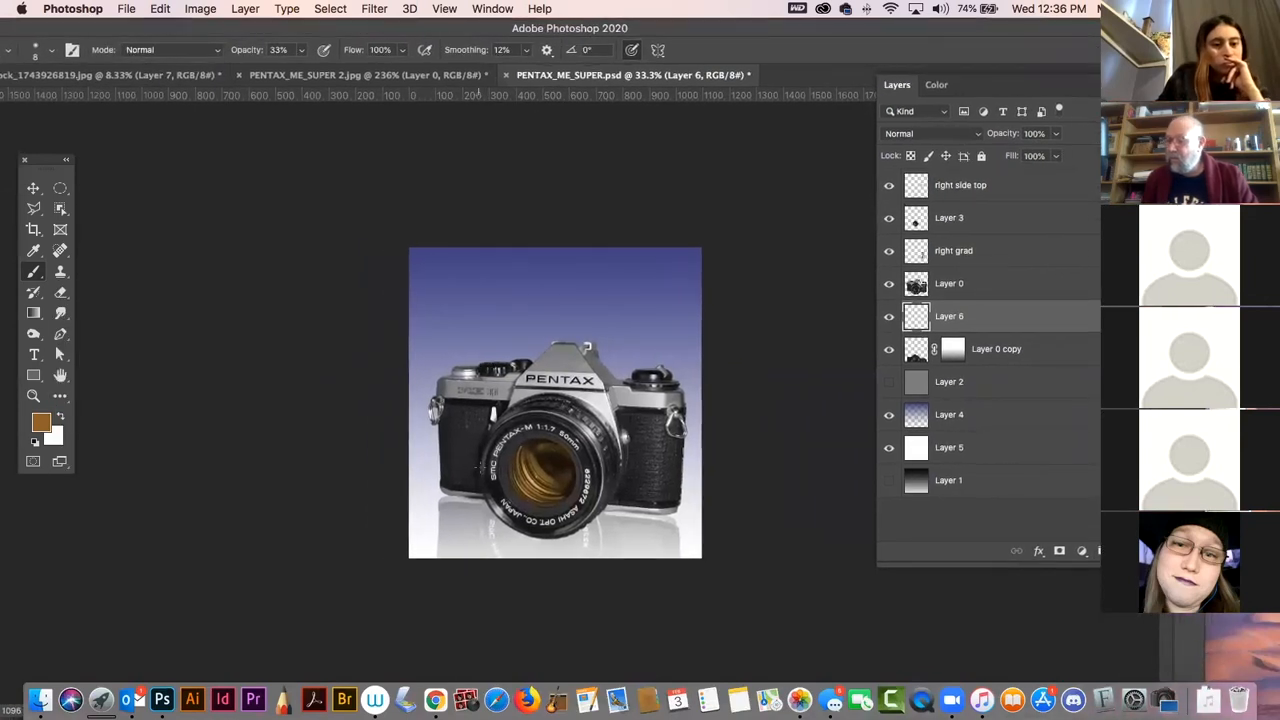
key(])
key(])
key(])
key(])
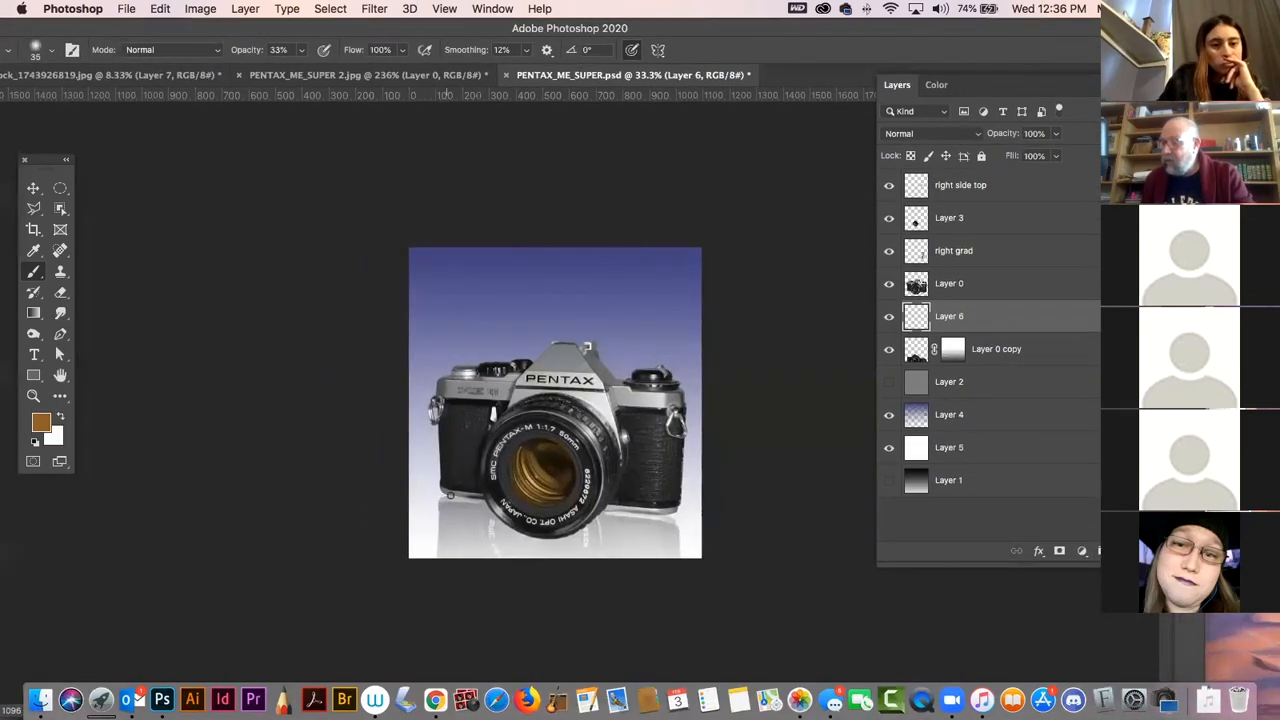
click(33, 443)
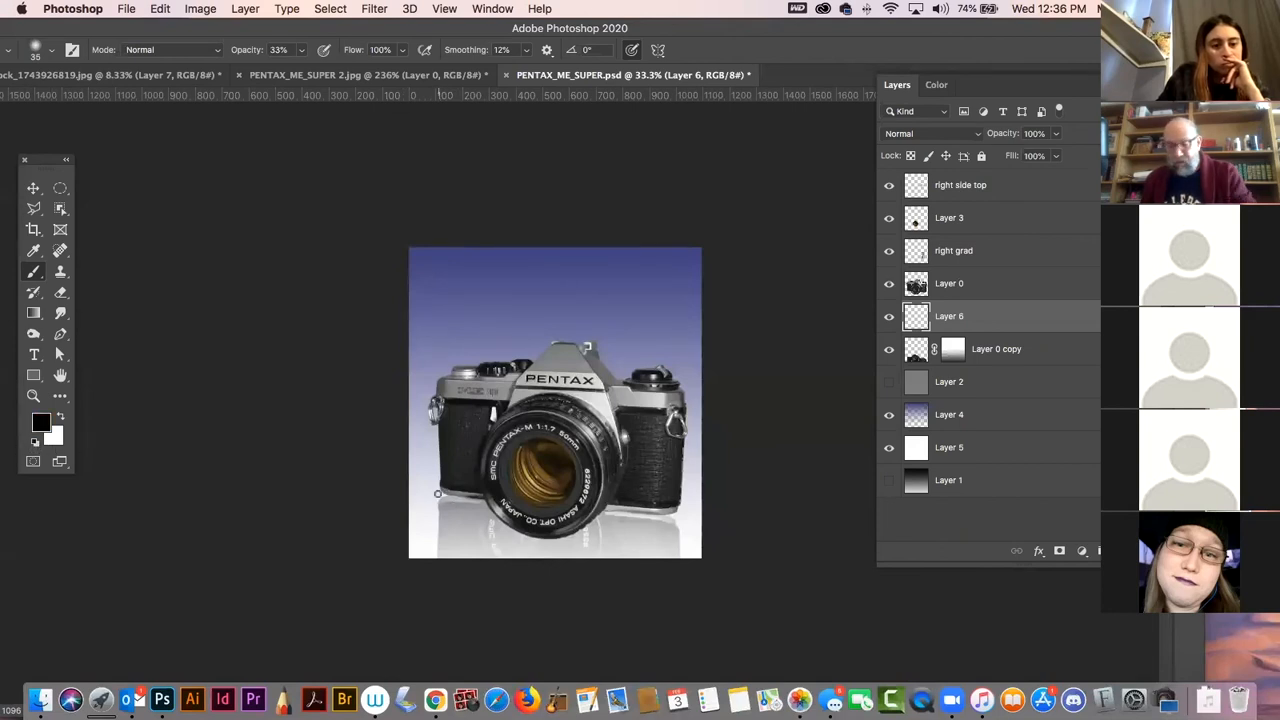
key(bracketright)
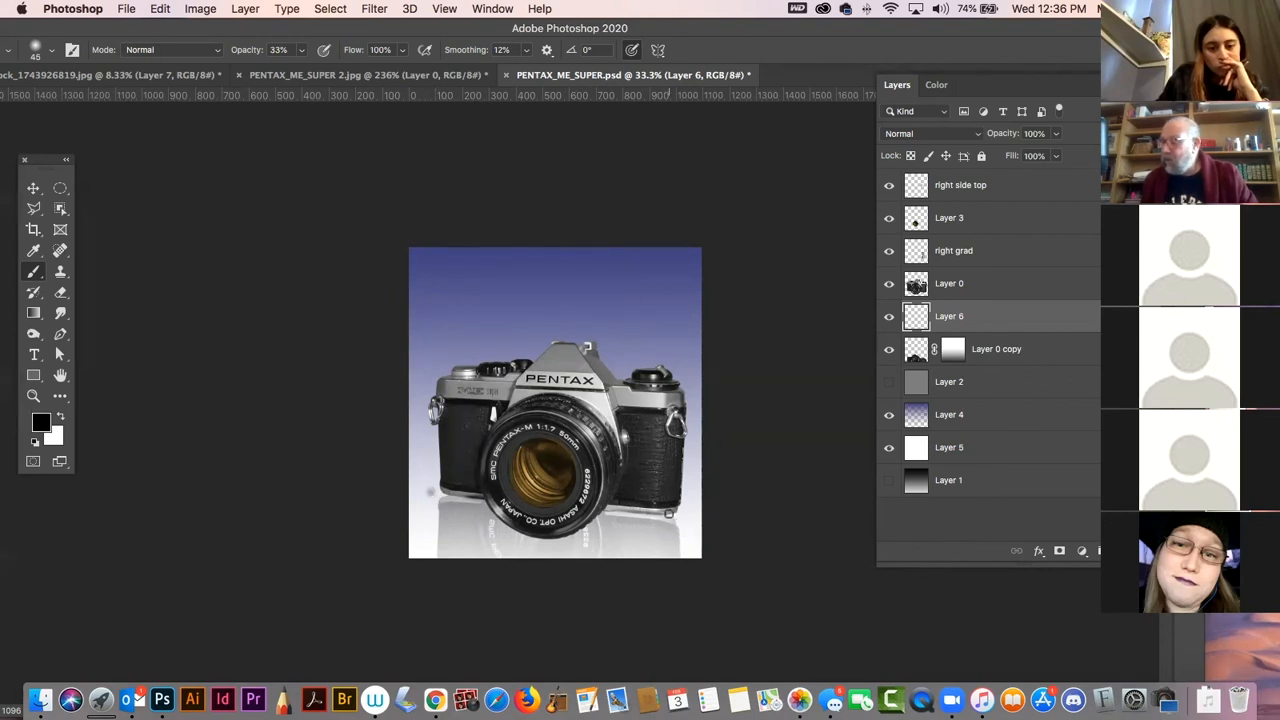
shift+click(668, 518)
shift+click(436, 500)
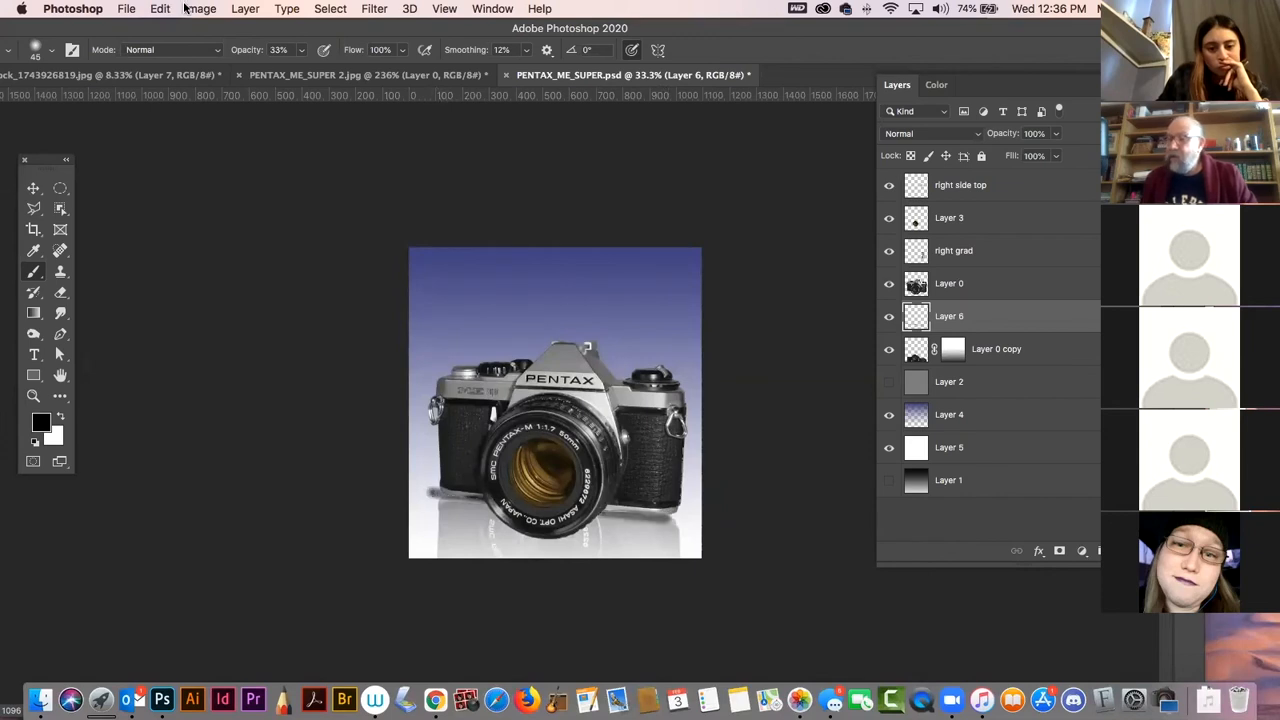
- Apply a Gaussian Blur with a 19-pixel radius to the contact shadow on Layer 6
click(374, 9)
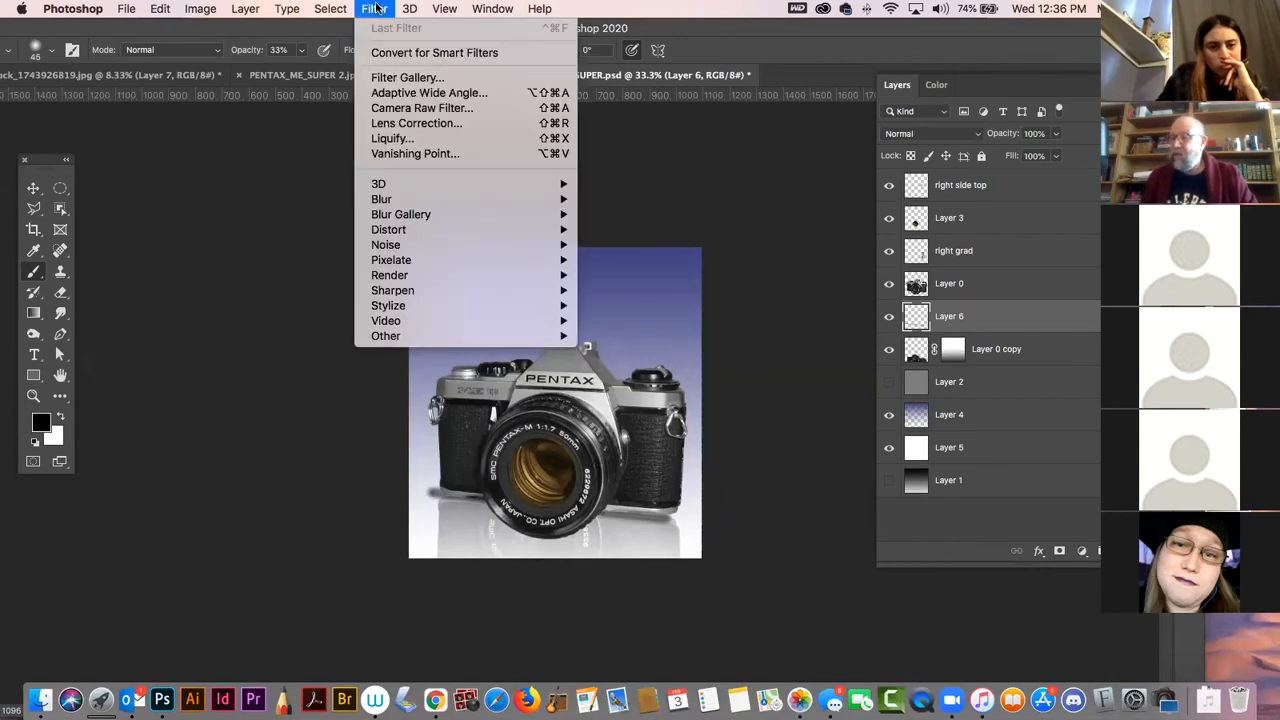
click(376, 9)
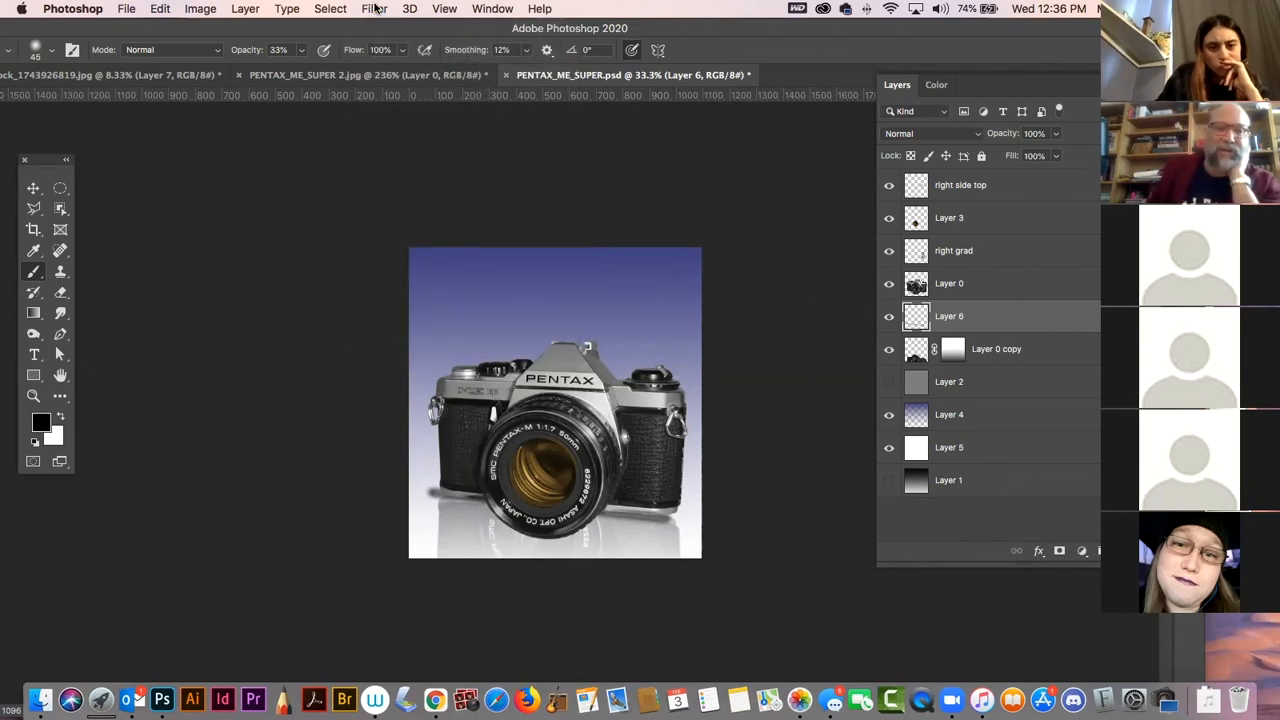
click(375, 9)
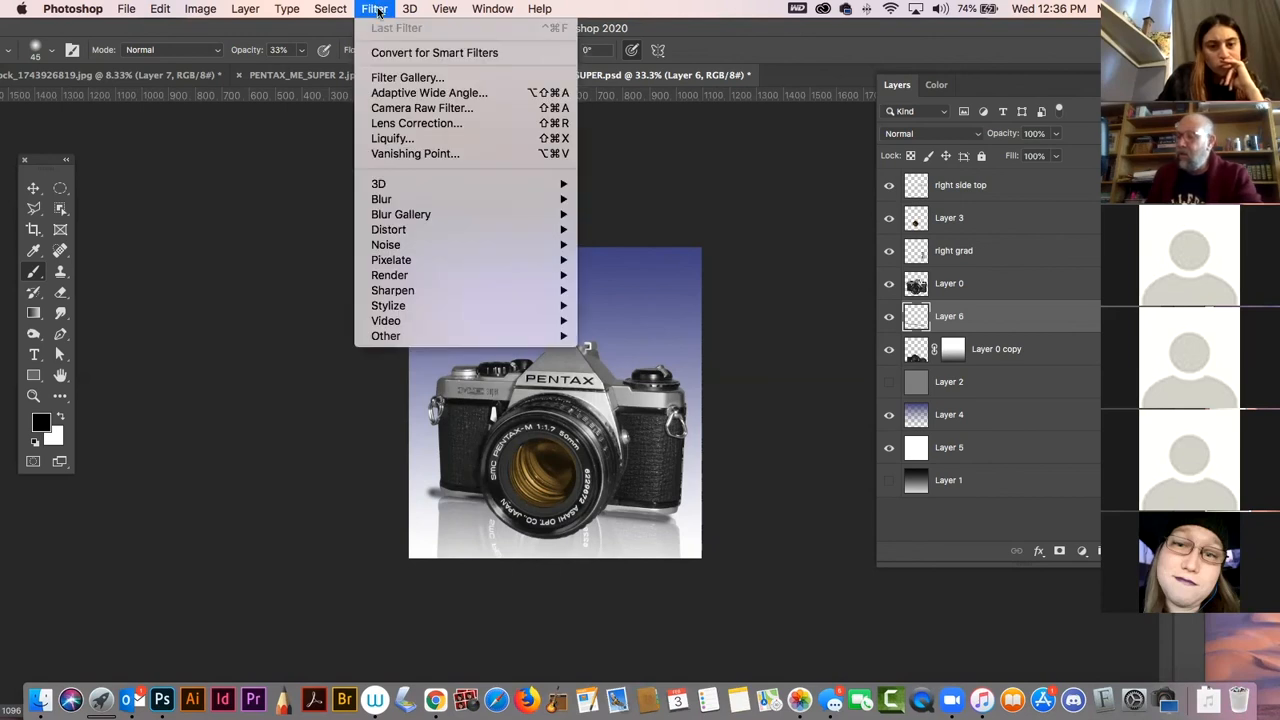
mouse_move(430, 214)
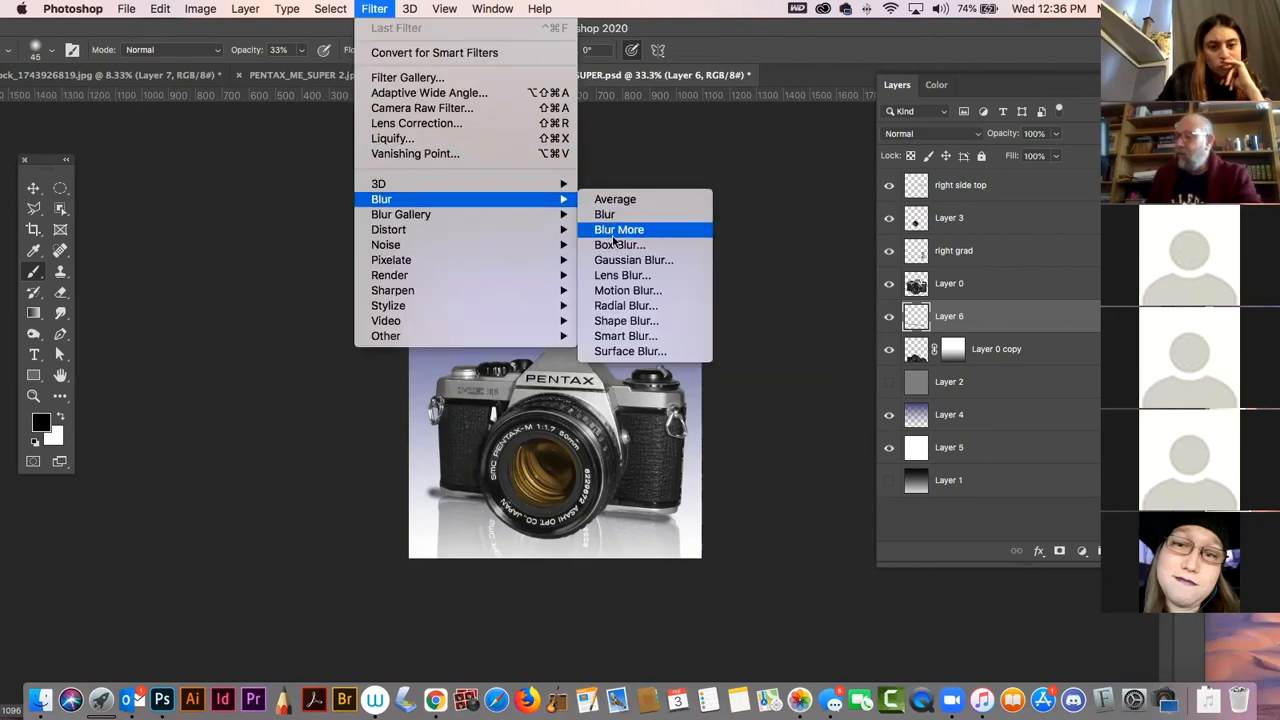
click(617, 260)
drag(620, 163, 289, 126)
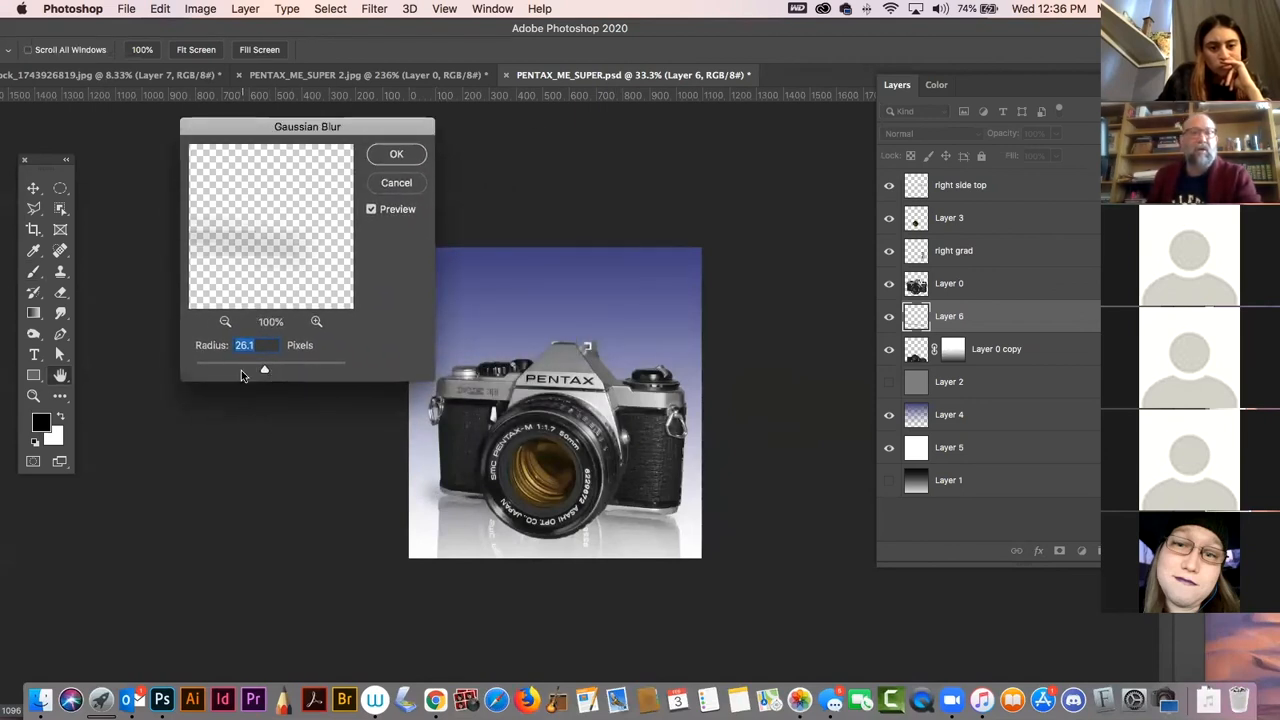
mouse_move(264, 371)
mouse_down()
mouse_move(277, 369)
mouse_move(243, 369)
mouse_move(271, 369)
mouse_move(260, 369)
mouse_up()
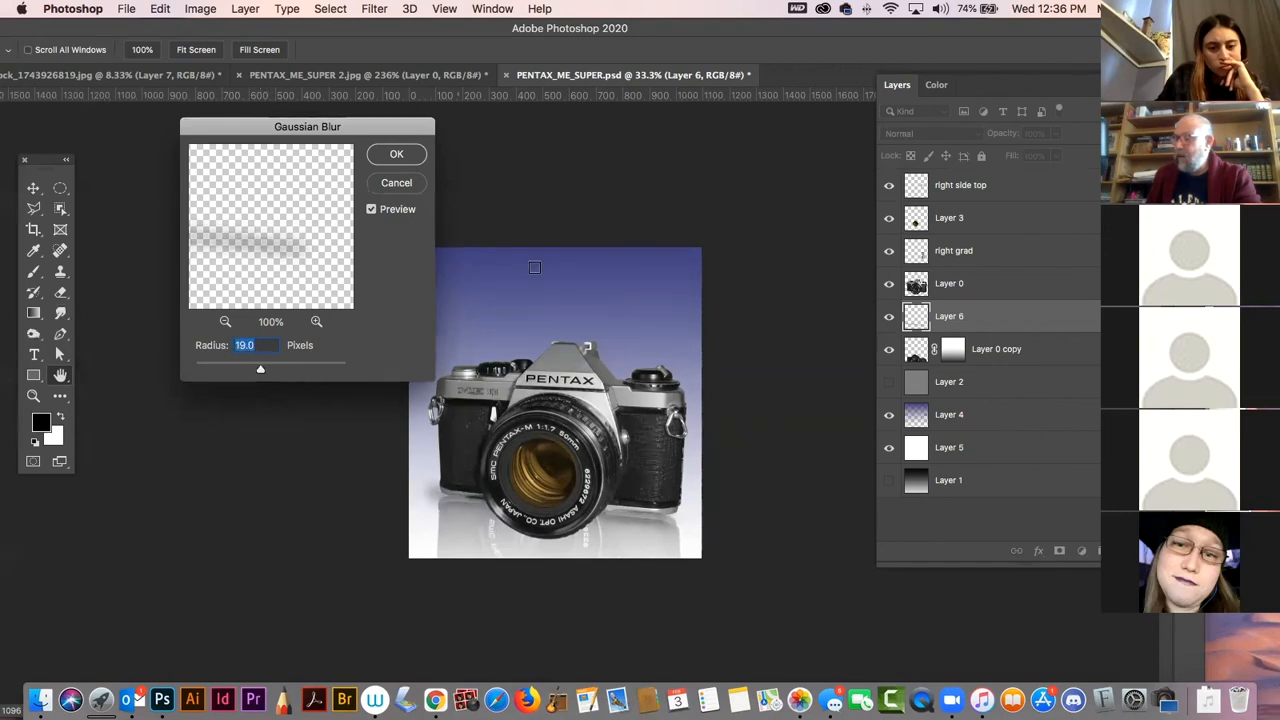
click(396, 154)
click(34, 188)
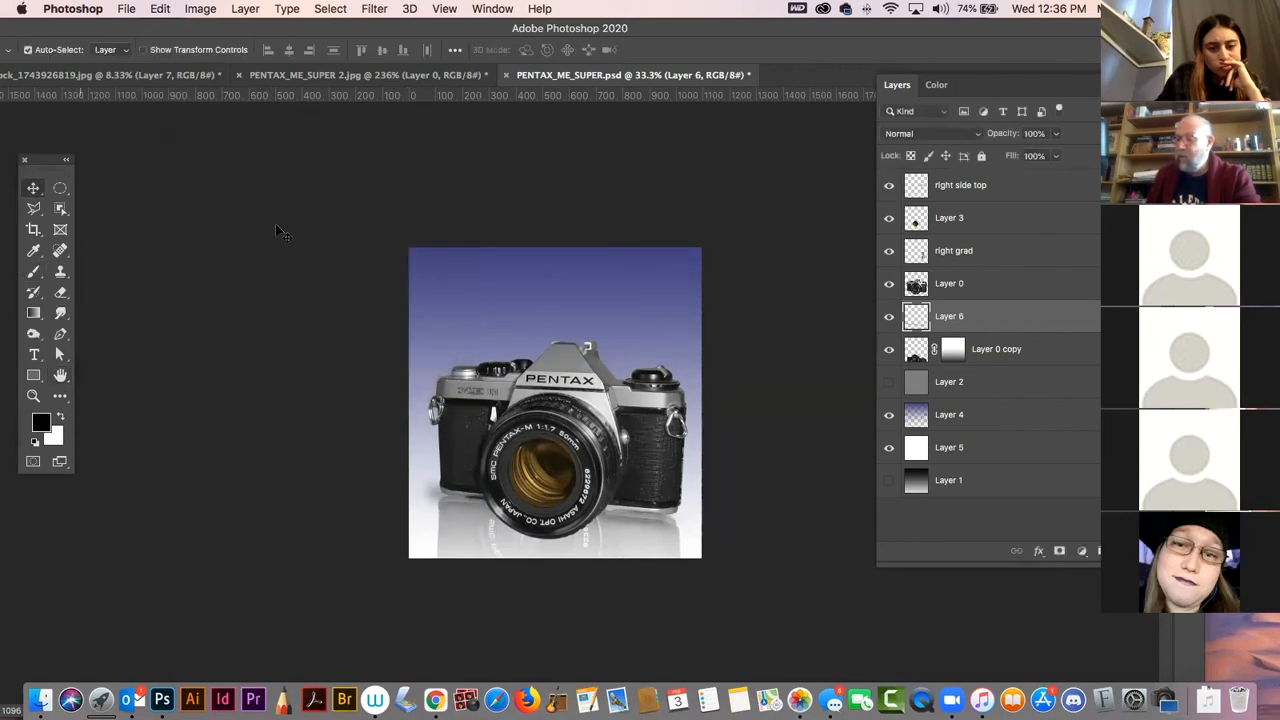
click(277, 228)
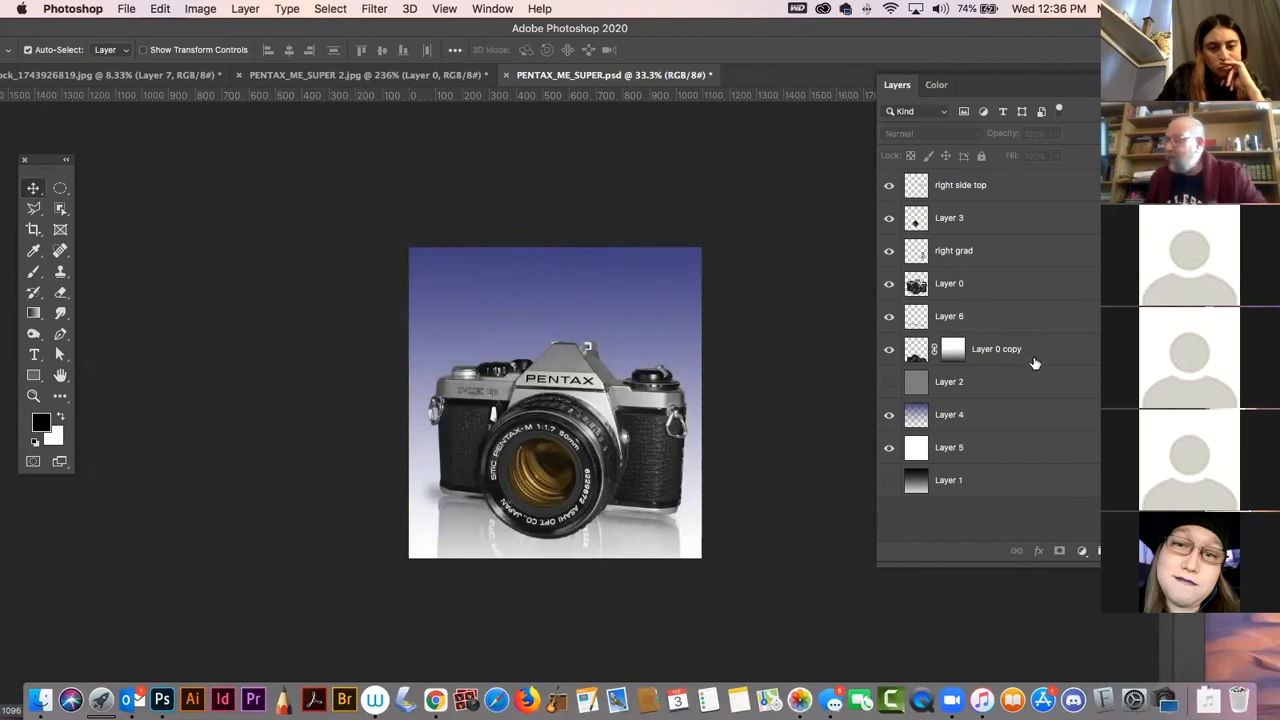
- Reduce the opacity of the reflection on Layer 0 copy to 83%
click(918, 355)
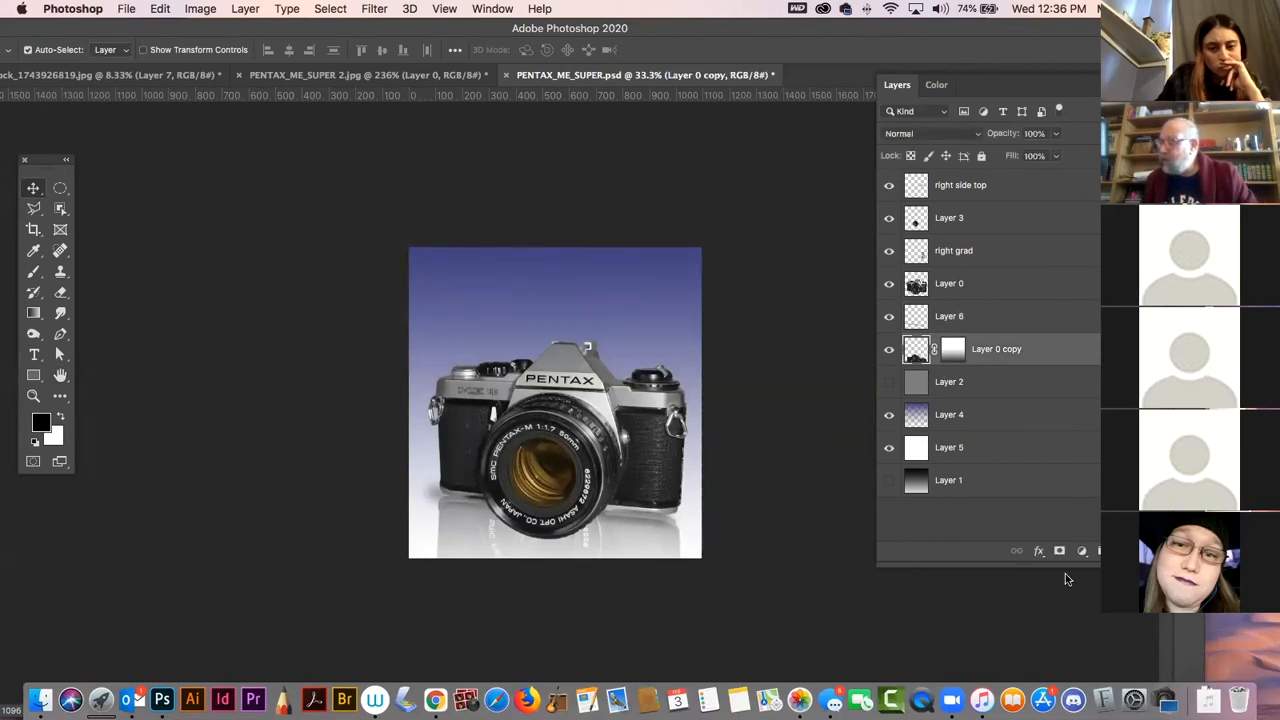
click(1055, 156)
drag(1055, 156, 1049, 159)
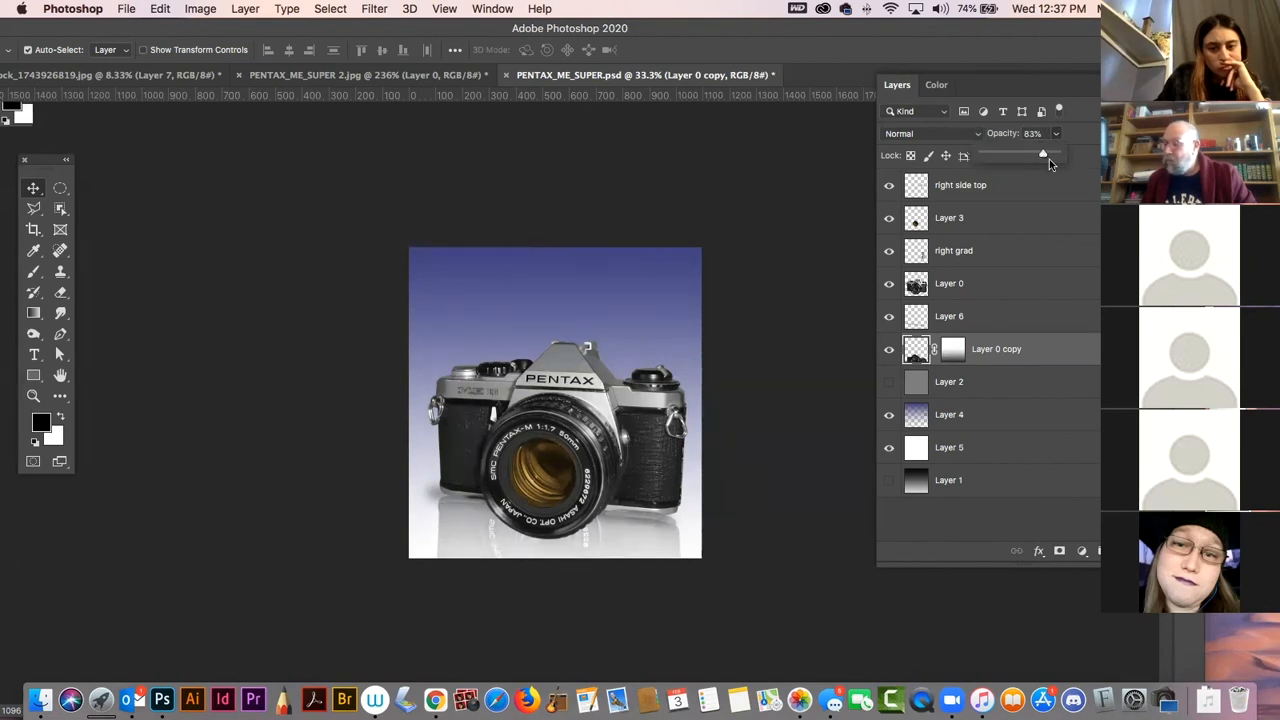
- Reduce the opacity of the contact shadow on Layer 6 to 78%, leaving no layer selected
click(1010, 322)
click(1055, 133)
drag(1055, 157, 1040, 157)
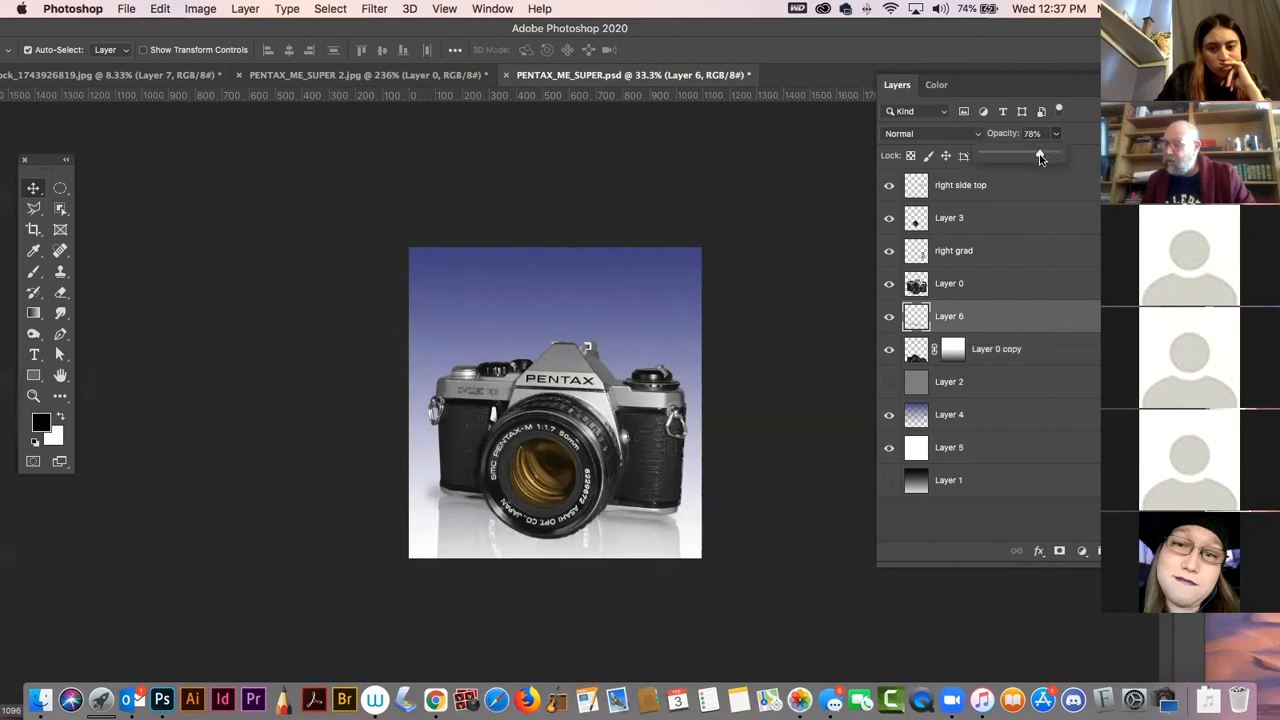
click(32, 190)
click(421, 207)
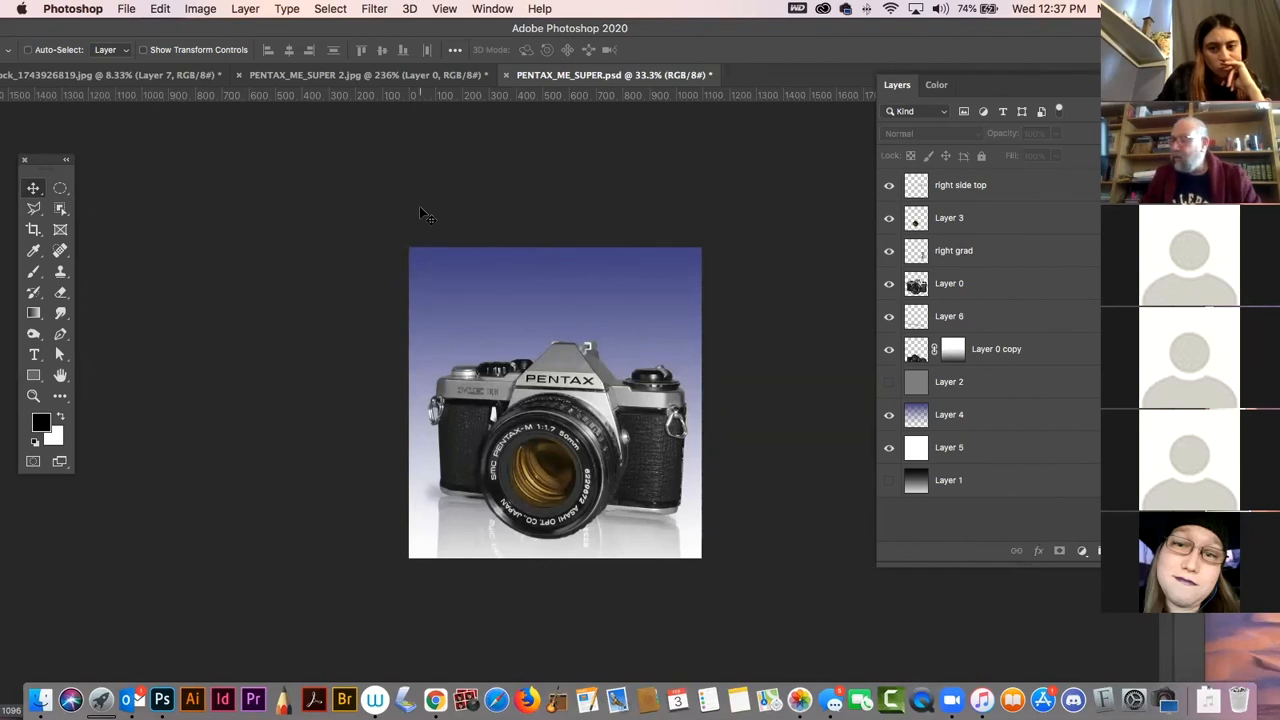
- Undo the last deletion in PENTAX_ME_SUPER 2.jpg and compare the whole photo with the retouched PENTAX_ME_SUPER.psd
key(super)
click(341, 76)
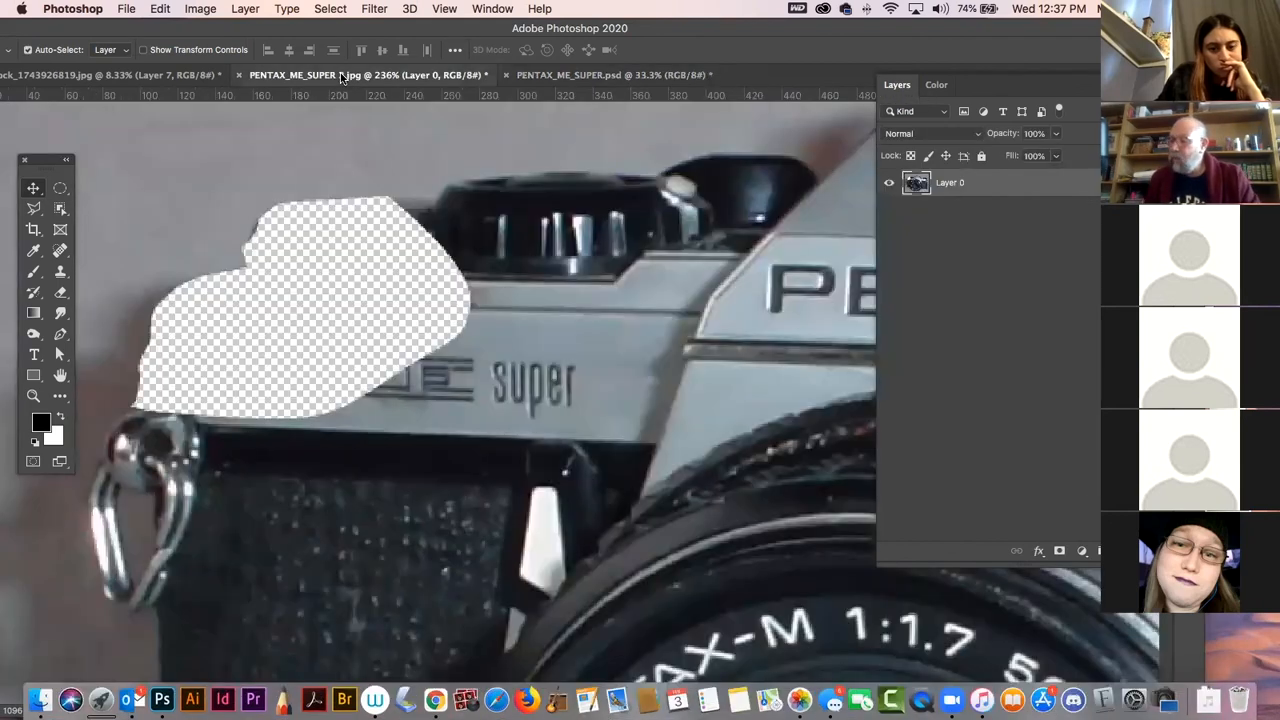
key(super+z)
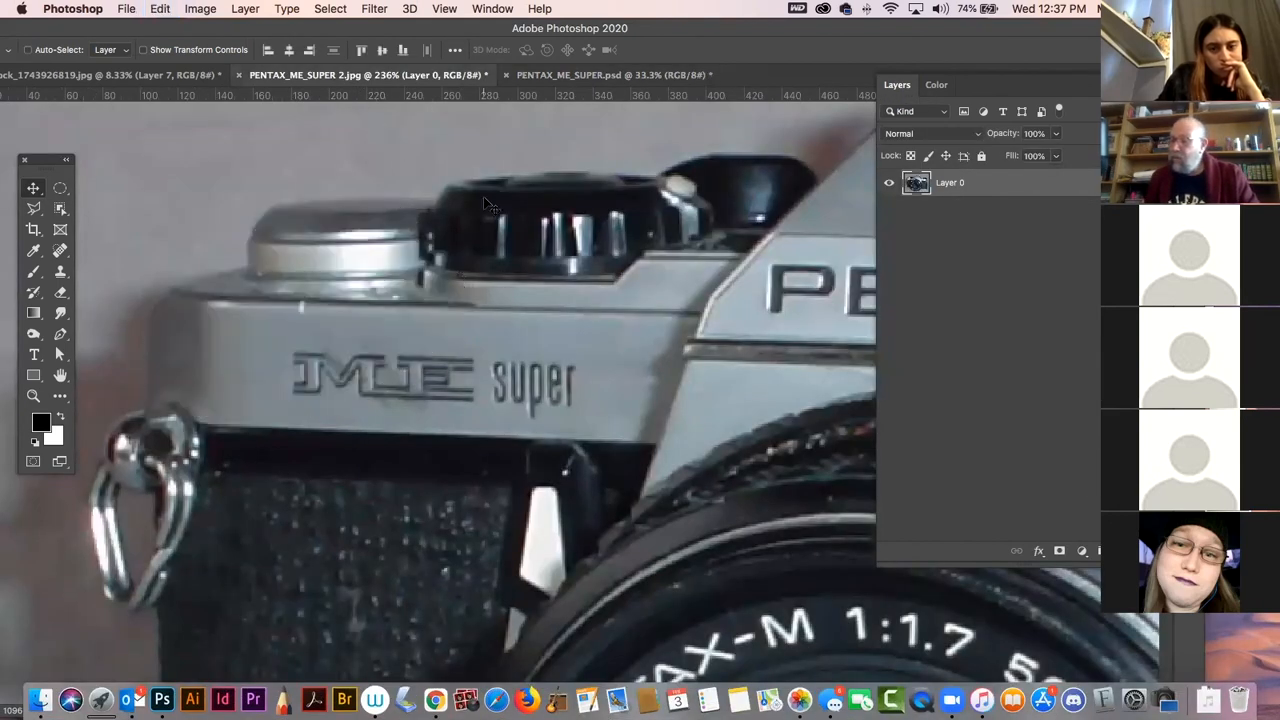
key(super+d)
key(super+0)
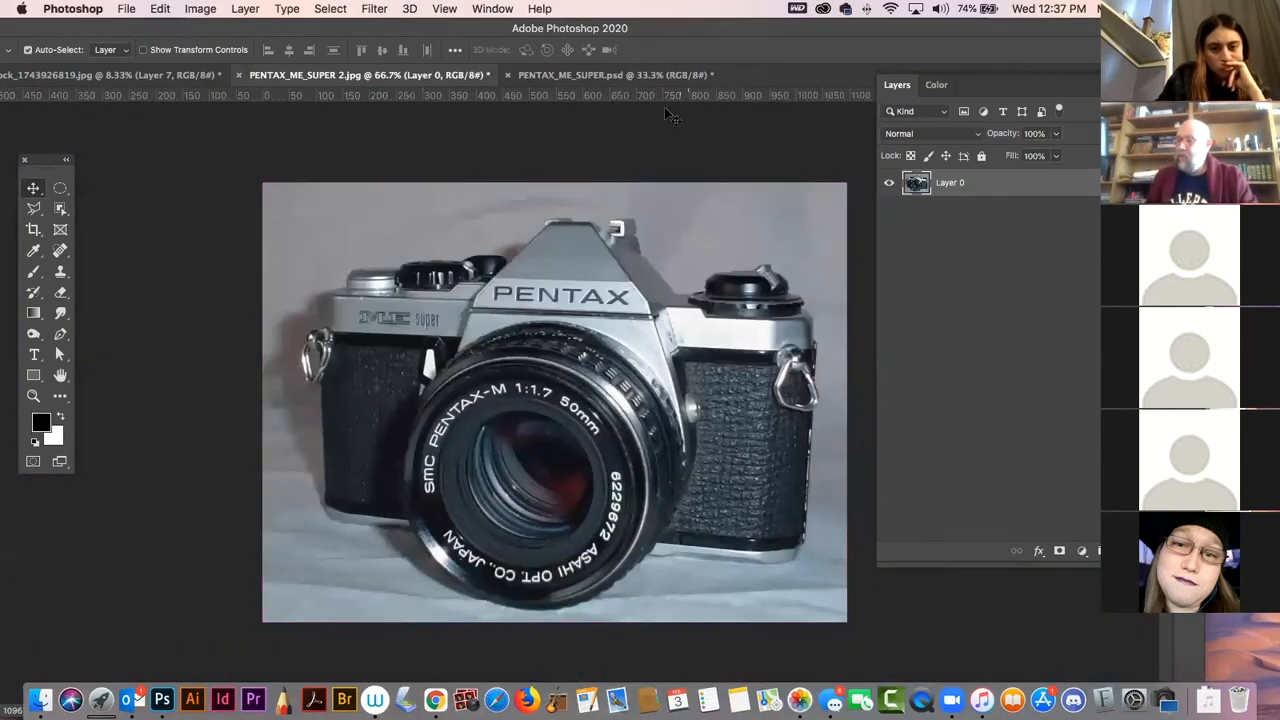
click(630, 76)
click(462, 76)
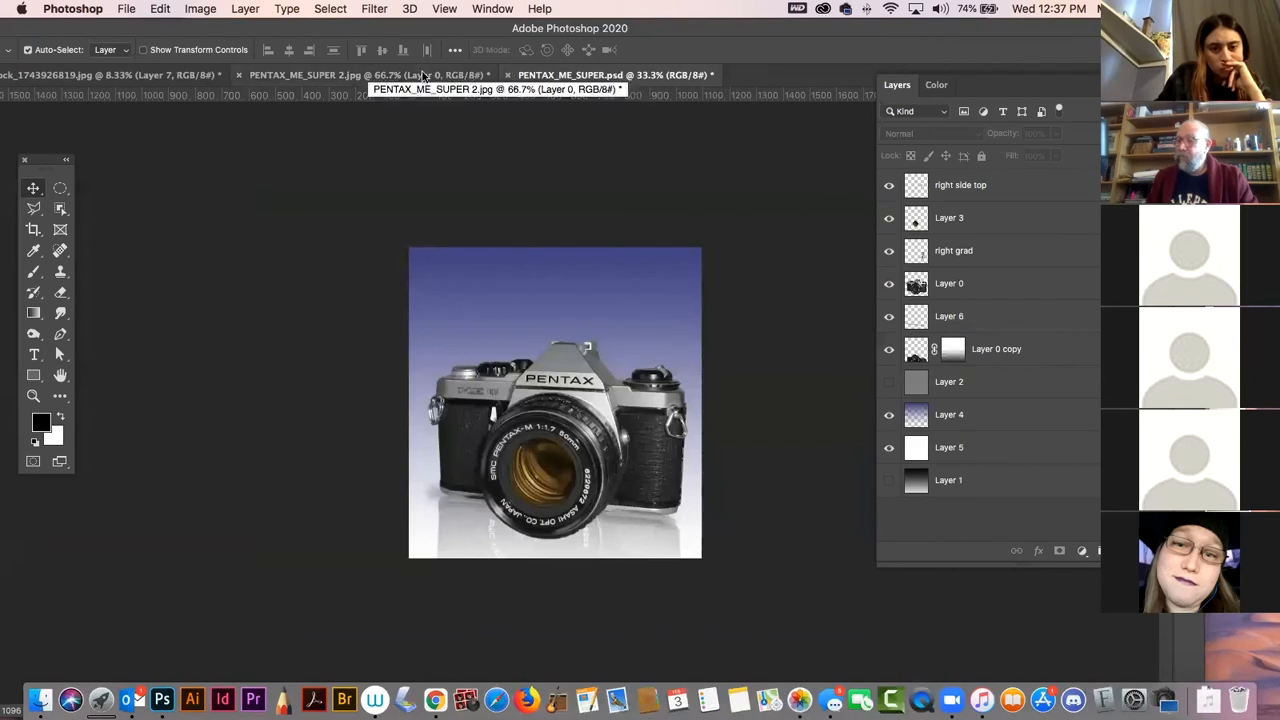
click(560, 76)
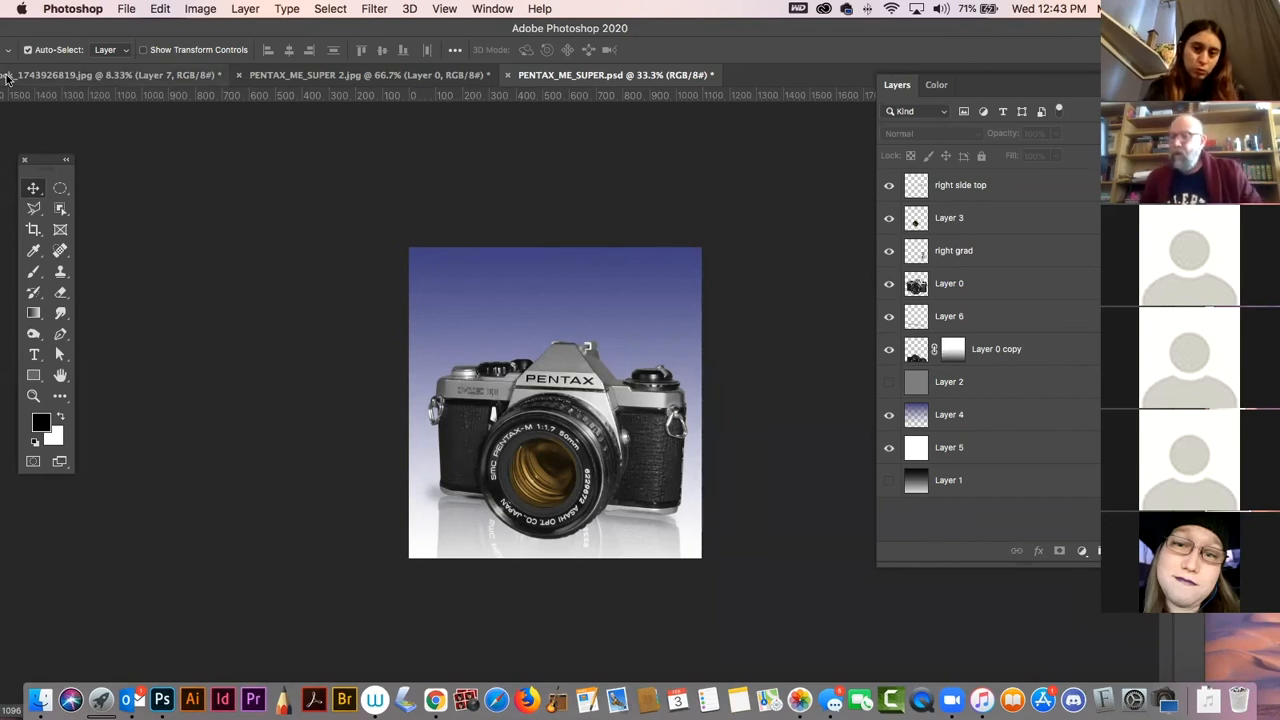
- Create a new empty layer above the right side top layer
click(60, 188)
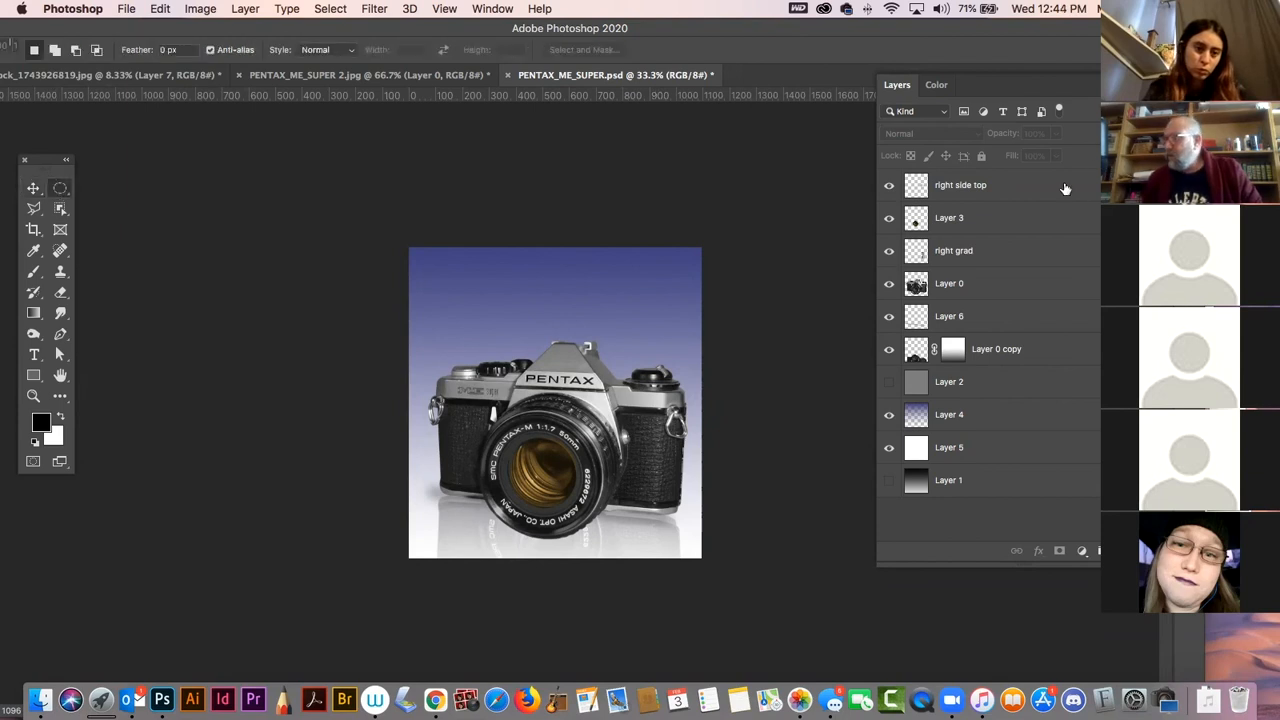
click(1068, 189)
click(1125, 551)
- Select a roughly circular area over the top of the camera's prism on the empty layer and try to free-transform it
drag(535, 284, 608, 355)
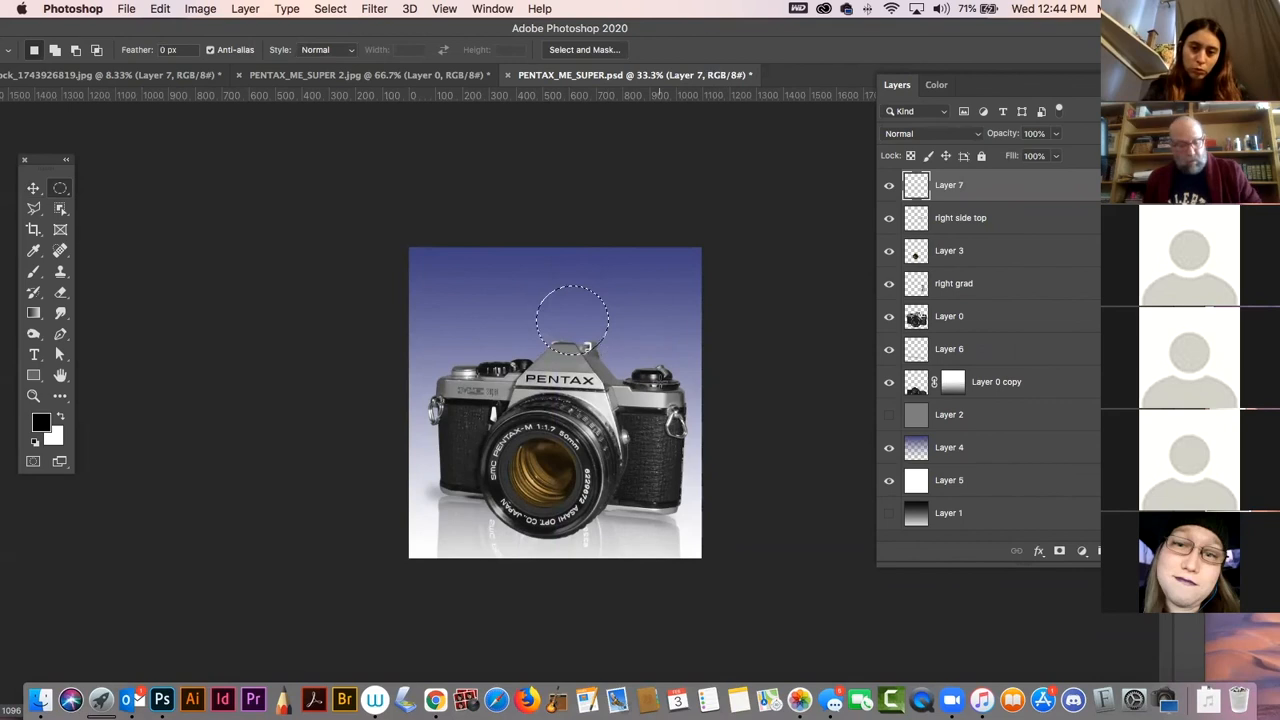
key(super+t)
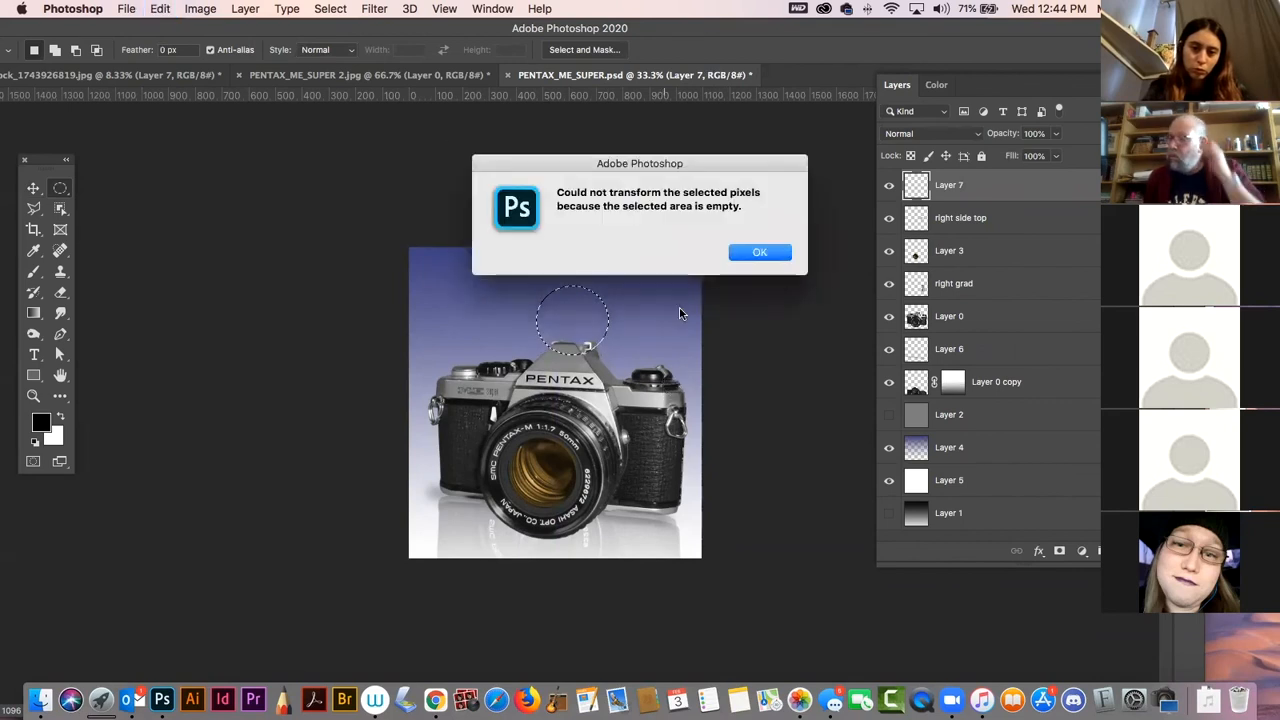
click(755, 252)
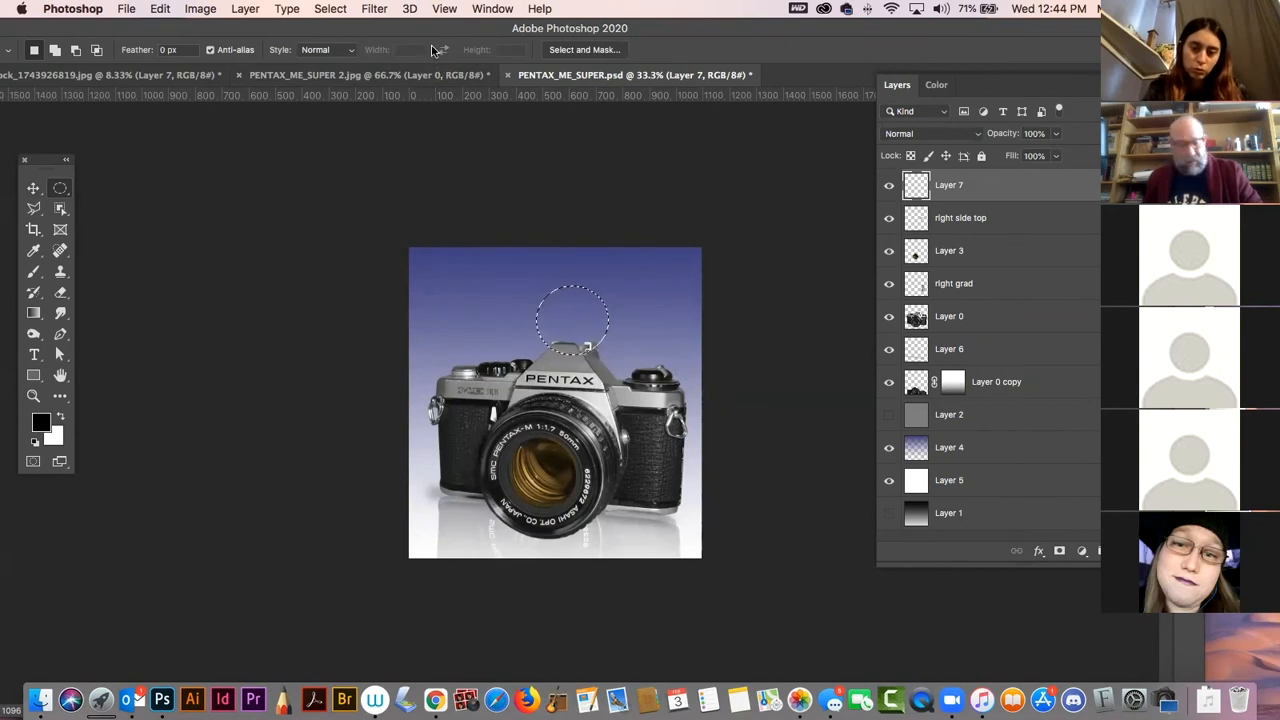
key(super+t)
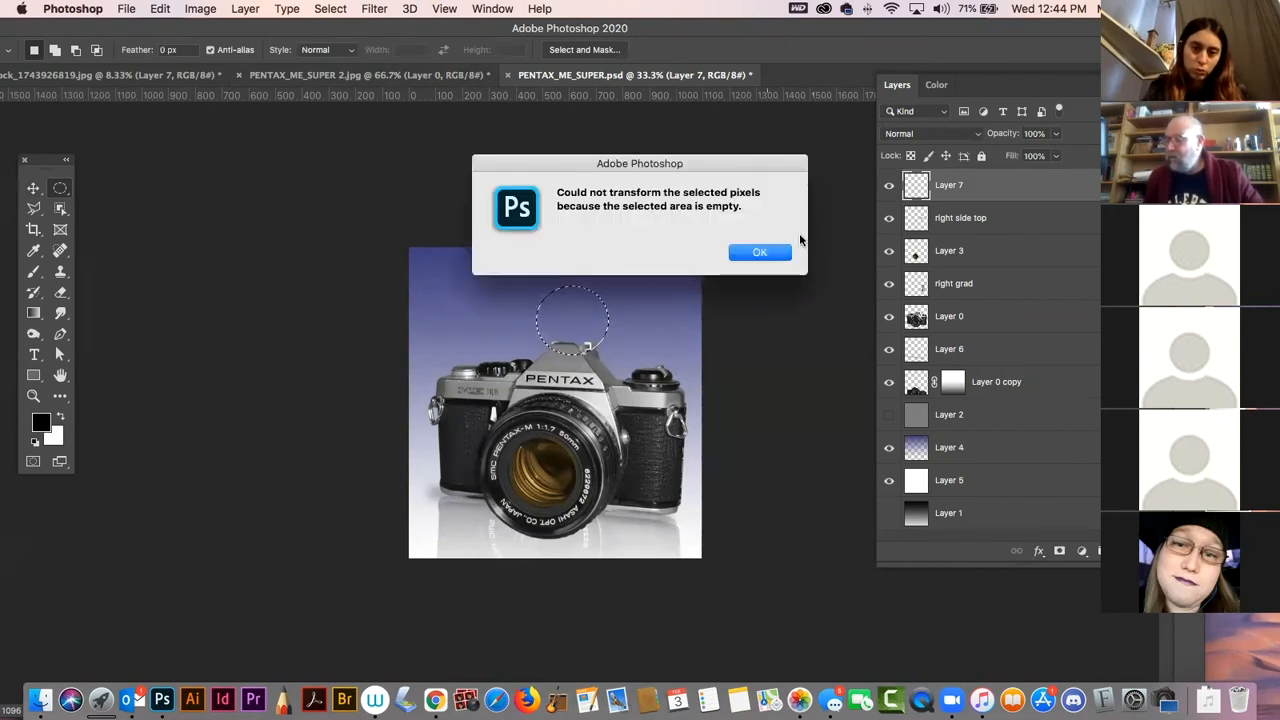
click(783, 253)
key(super+t)
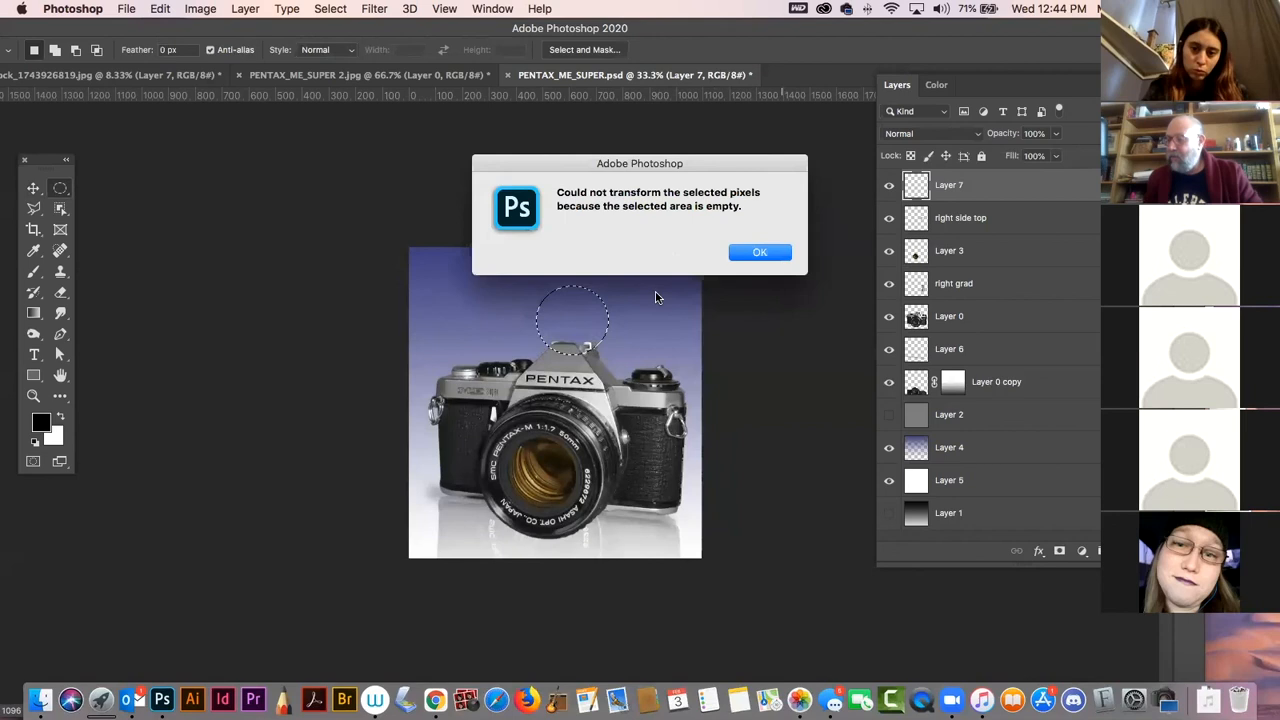
click(762, 252)
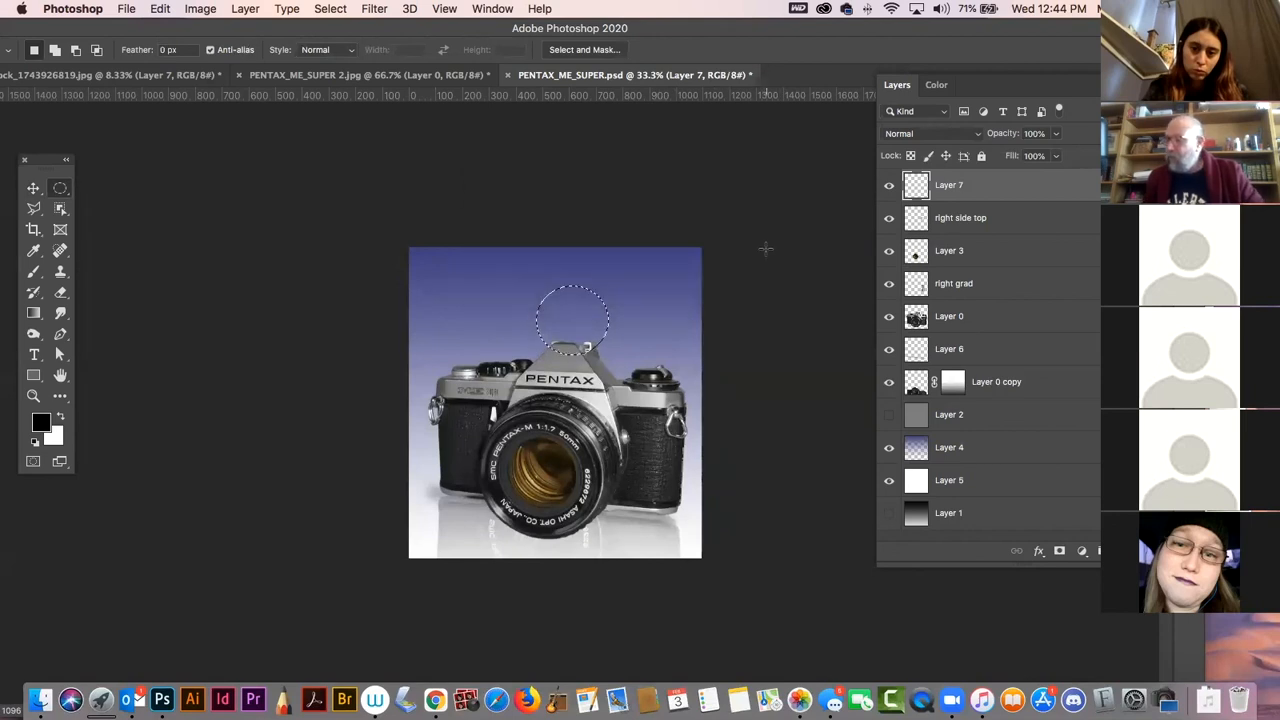
- Replace the circular selection with a wide elliptical one above the camera, and deselect it
key(super+d)
drag(522, 272, 651, 322)
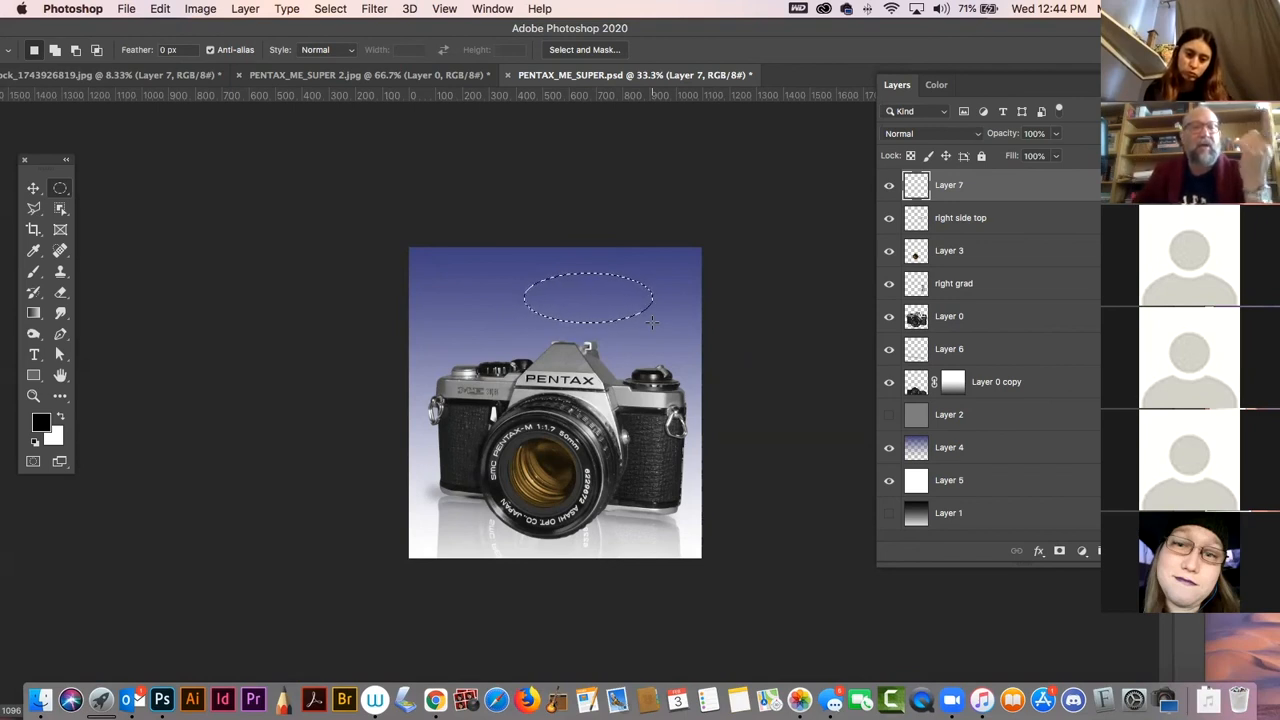
key(super+d)
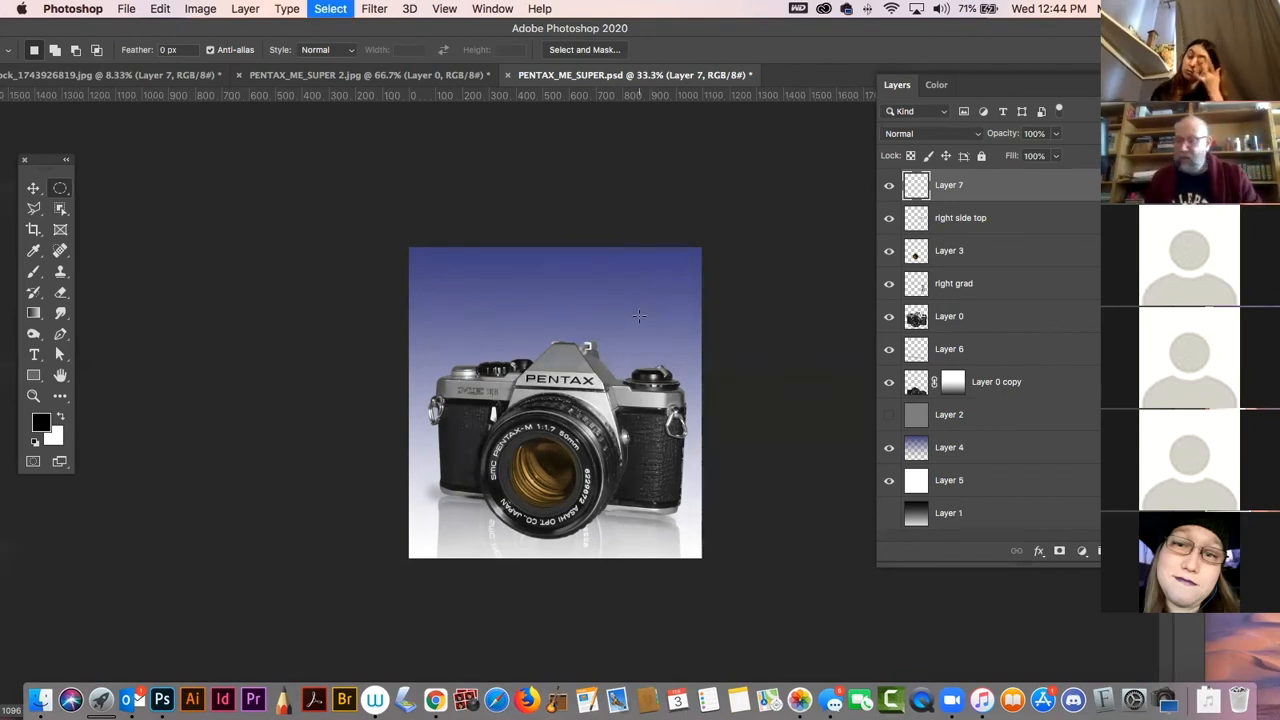
- Load the lens glass outline from Layer 3 as a selection, and deselect it
click(33, 396)
drag(590, 395, 594, 396)
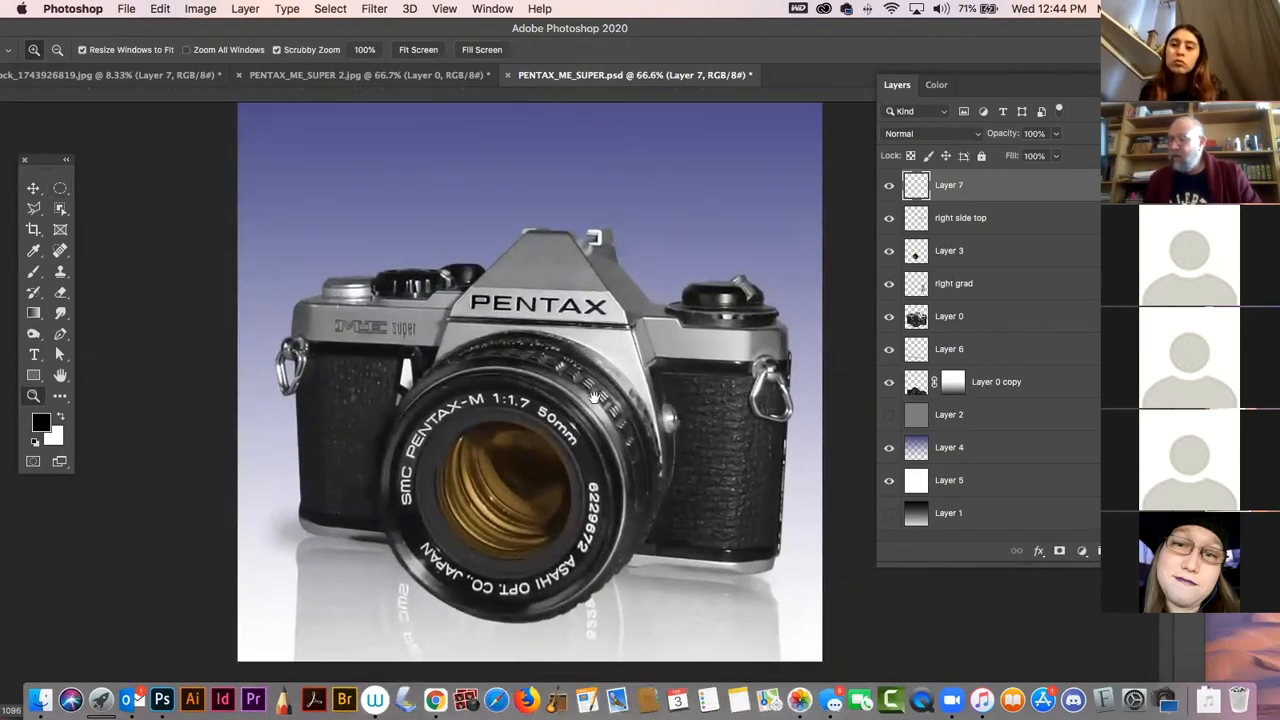
click(36, 190)
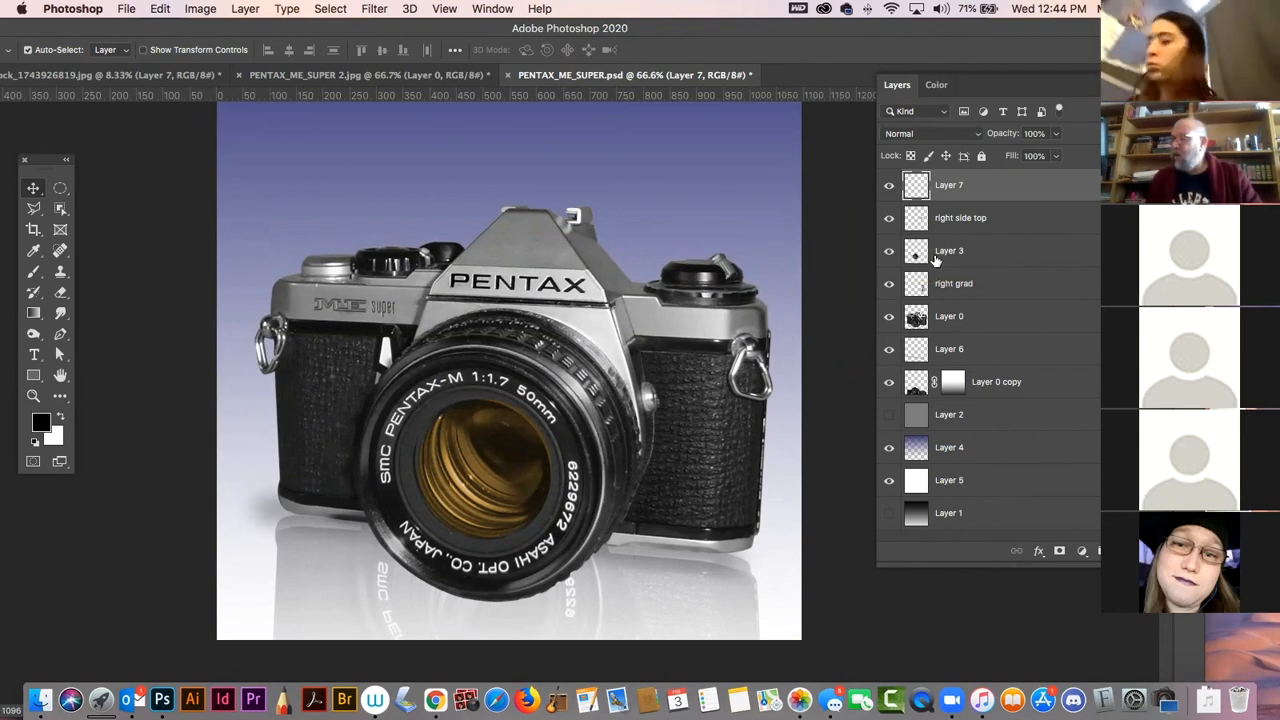
drag(651, 38, 396, 40)
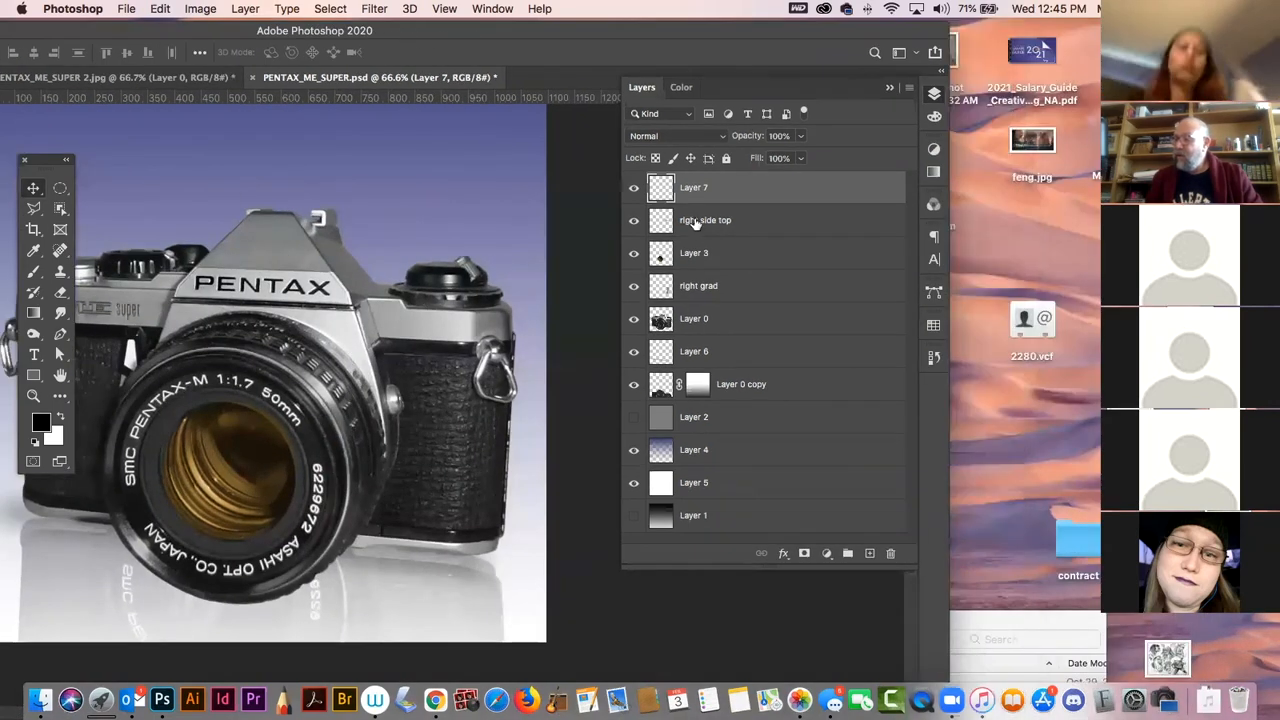
super+click(658, 257)
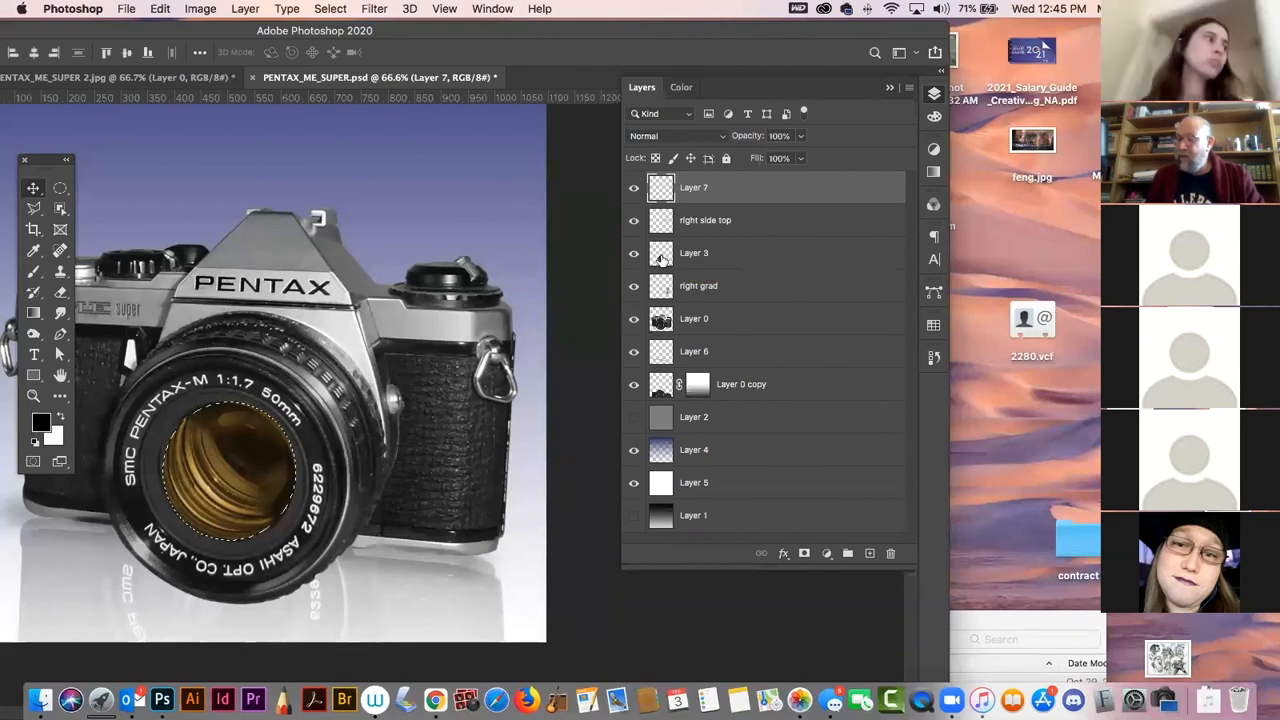
key(super+d)
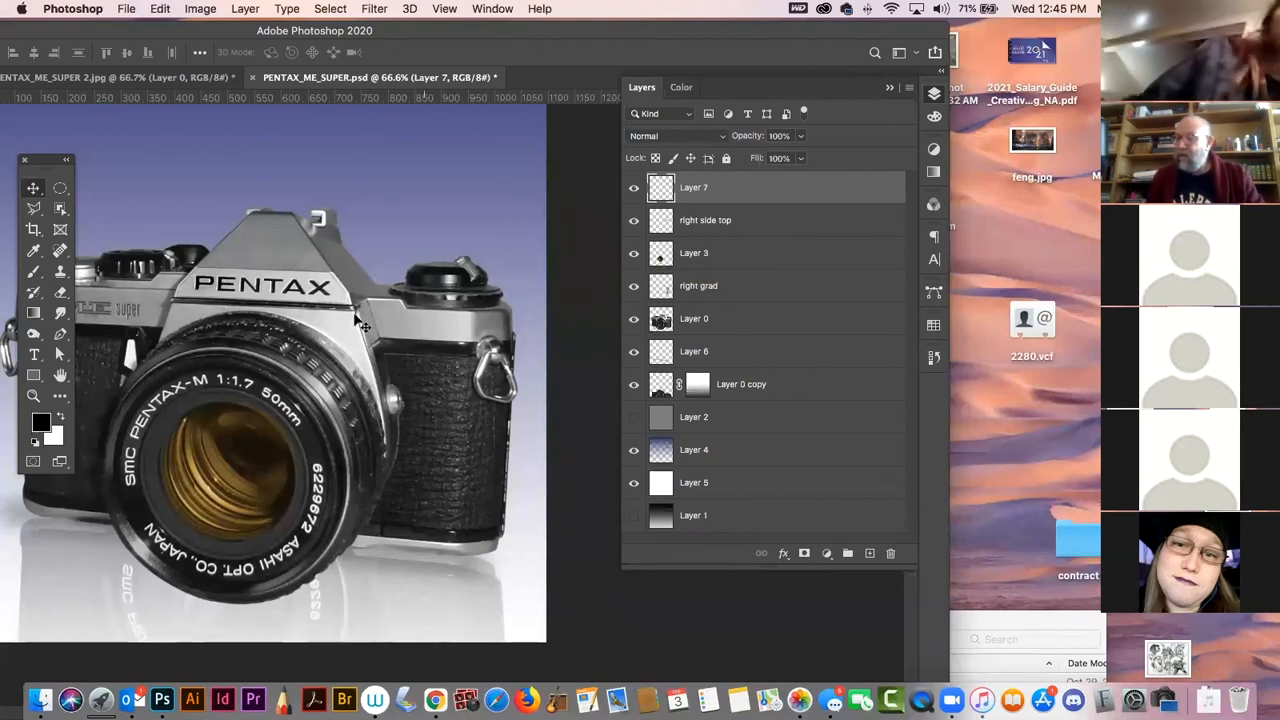
- Outline the PENTAX nameplate on the camera's prism with a closed Polygonal Lasso selection
click(35, 210)
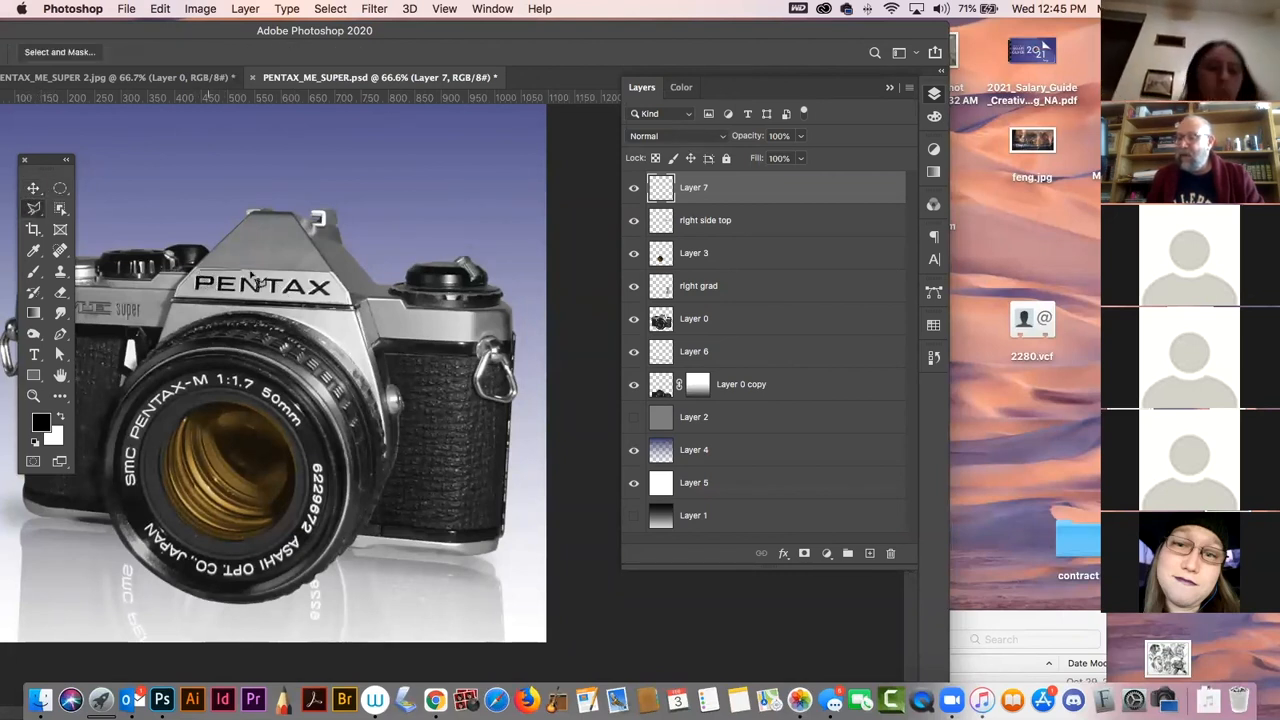
click(315, 273)
click(338, 284)
click(338, 297)
click(180, 296)
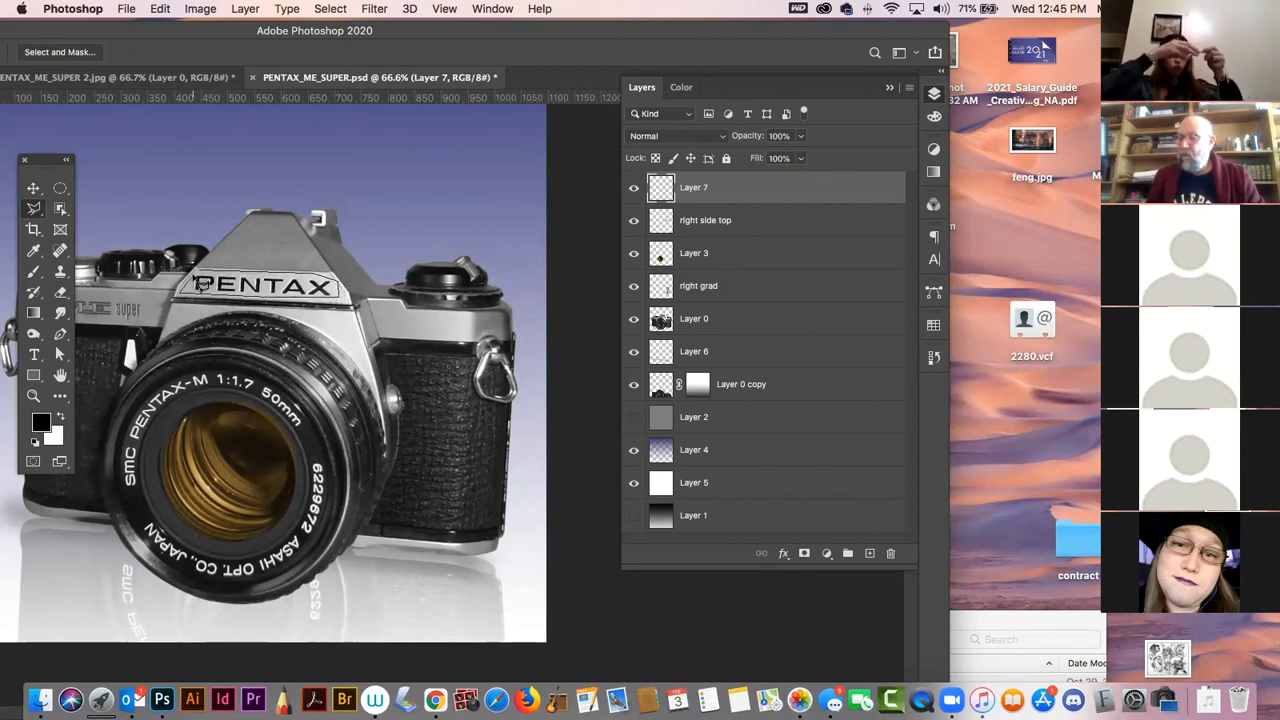
click(200, 278)
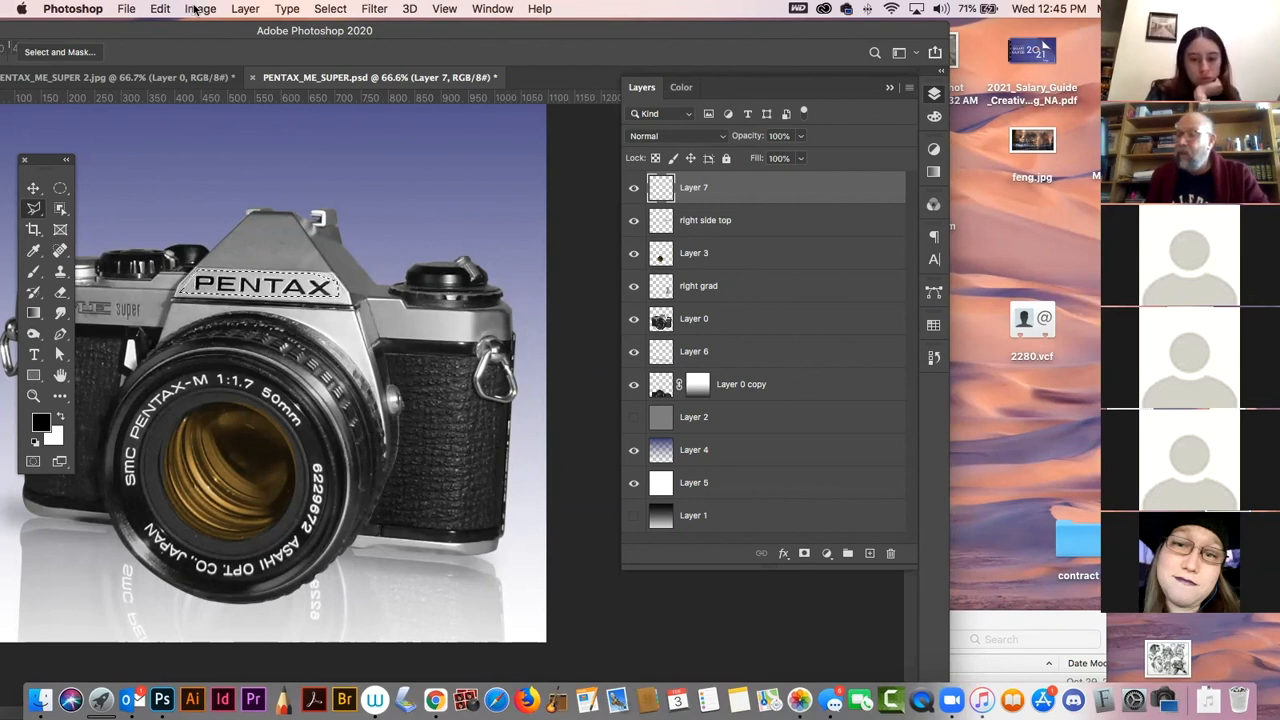
- Save the nameplate selection as a new channel named xlfjklfjbfkjgb in PENTAX_ME_SUPER.psd, and deselect it
click(330, 8)
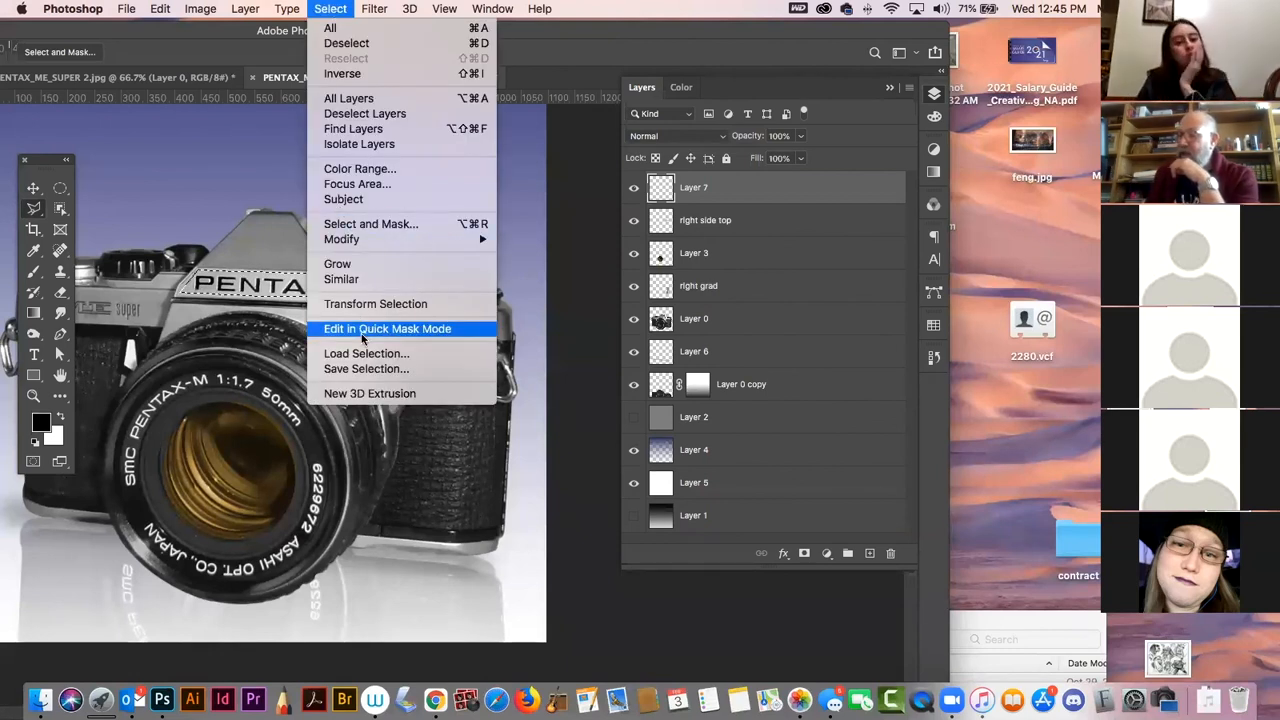
click(366, 370)
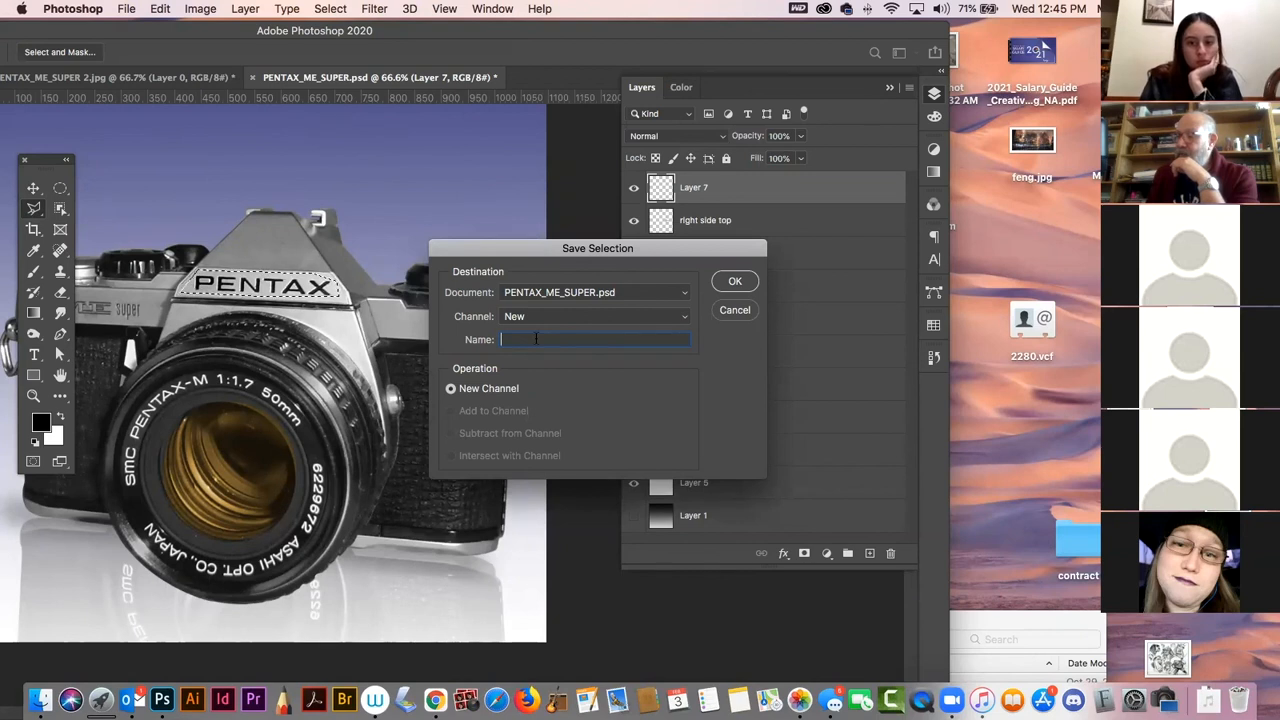
text(xlfjklfjbfkjgb)
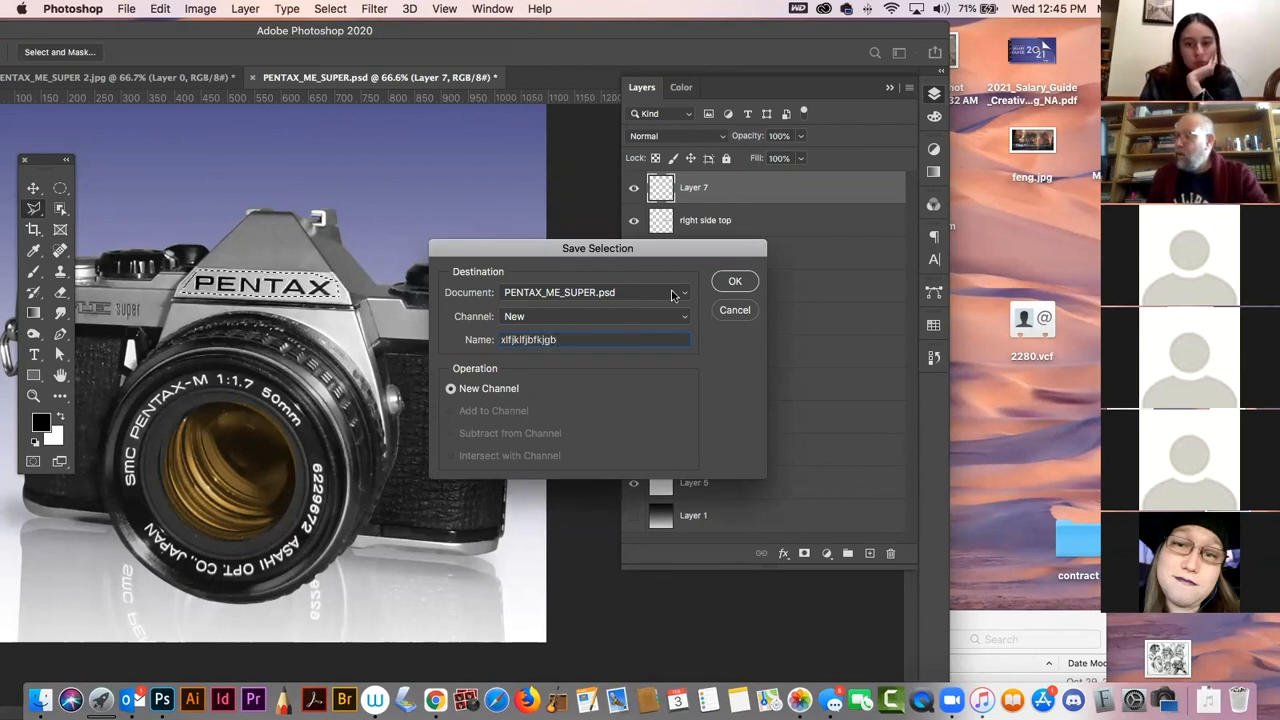
click(735, 283)
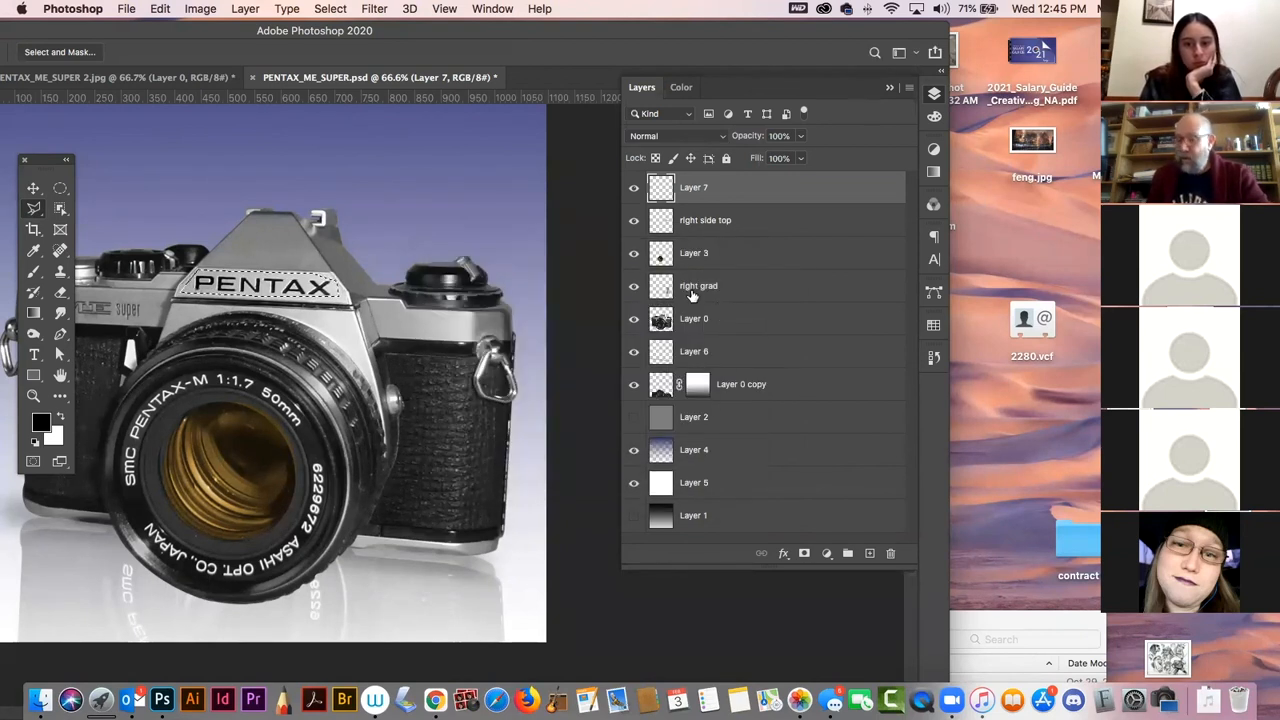
key(super+d)
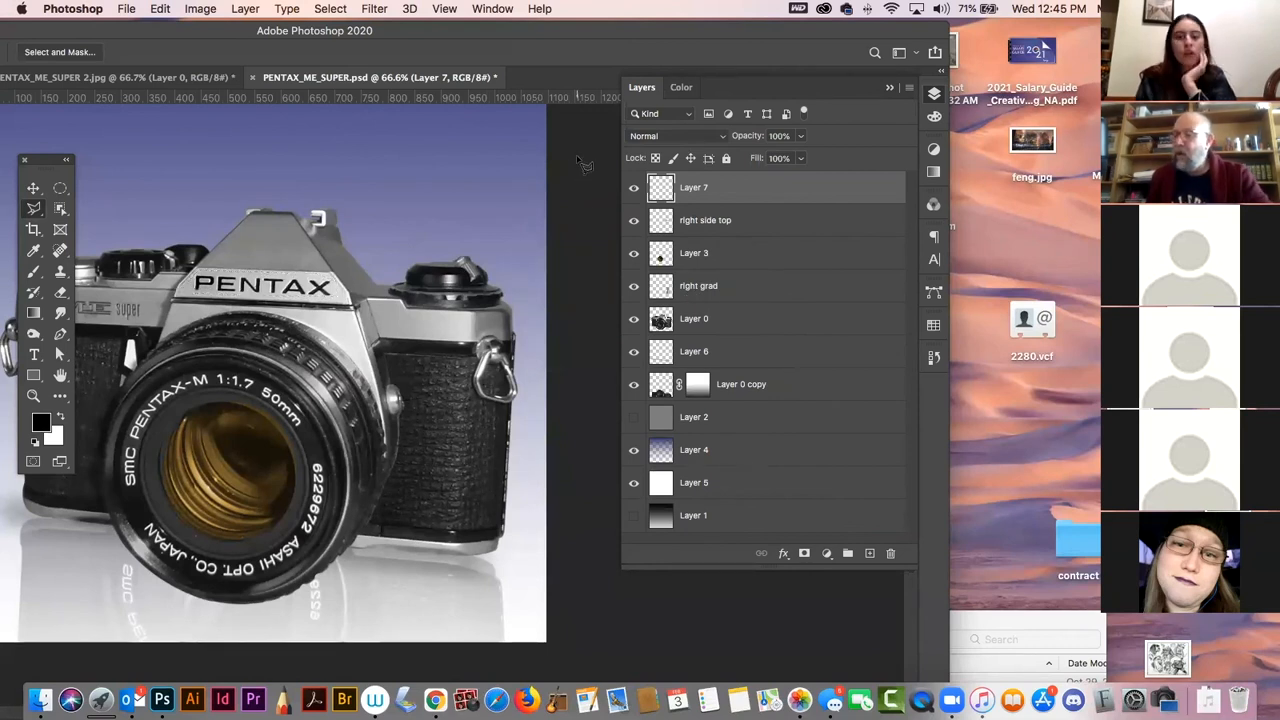
- Load the saved nameplate channel xlfjklfjbfkjgb as a new selection
click(330, 9)
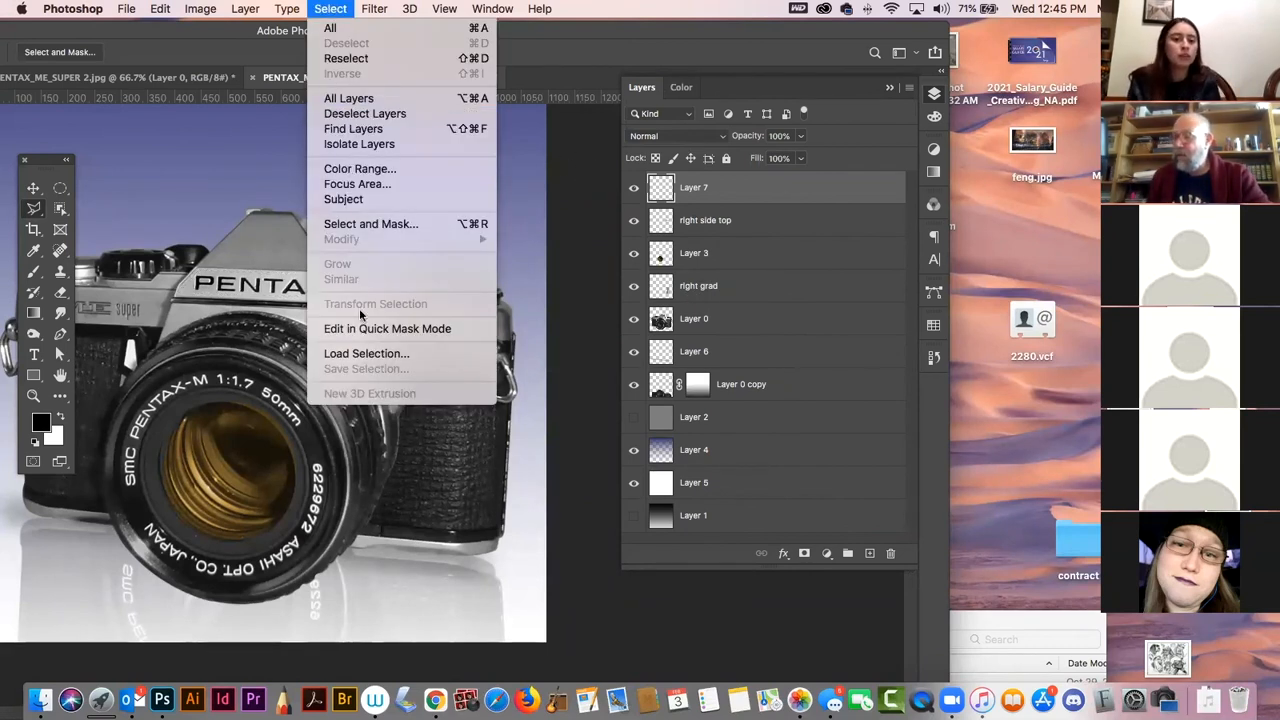
click(365, 354)
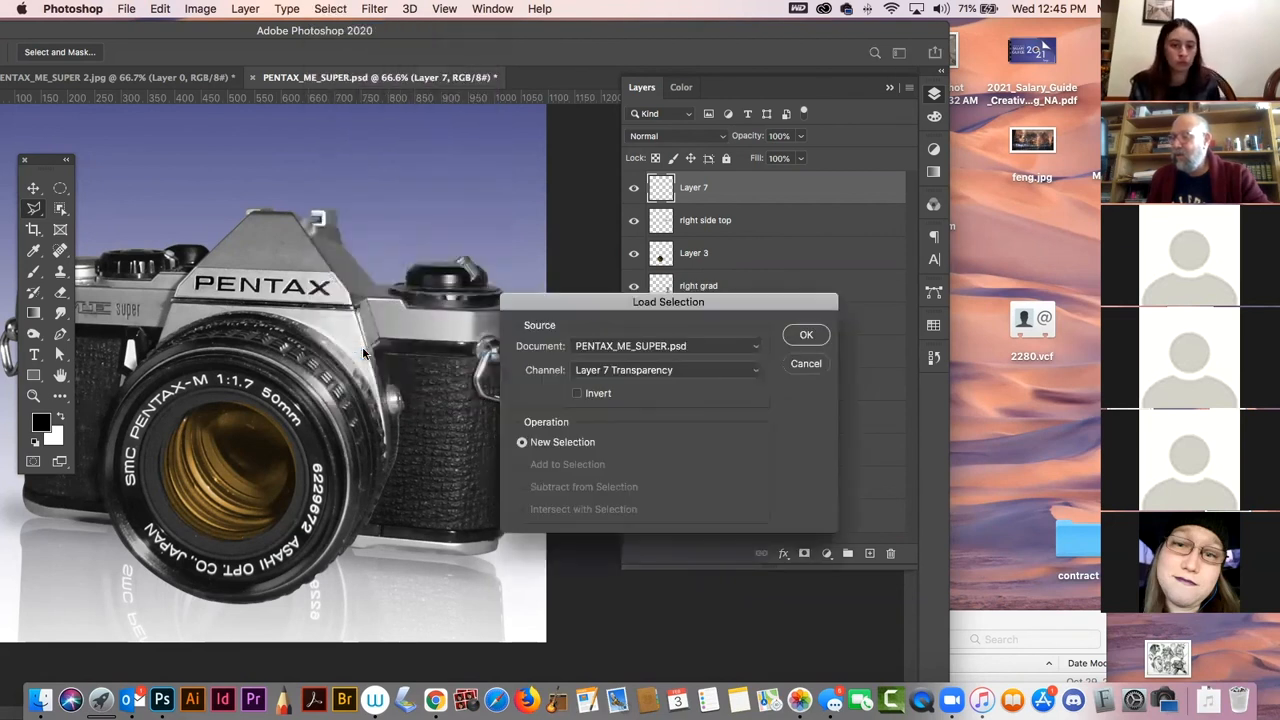
click(676, 376)
click(674, 393)
click(808, 336)
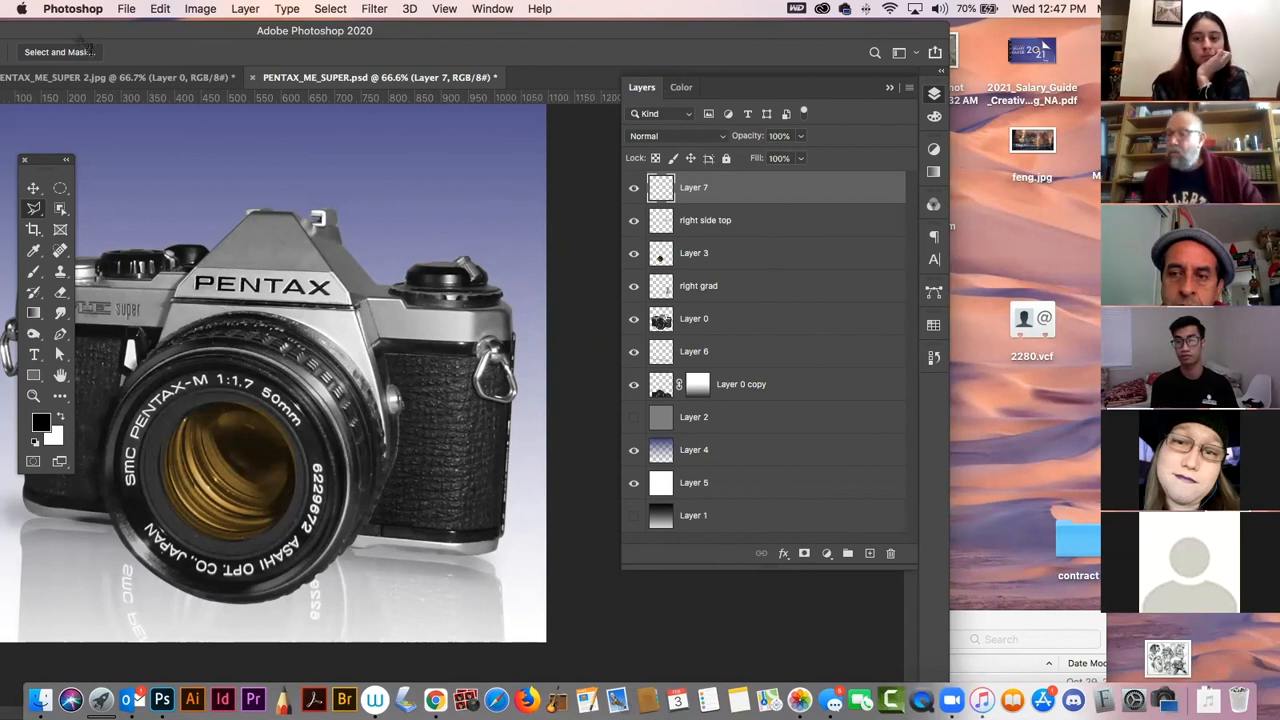
- Capture two tall, narrow screenshots of the same screen region for the attendance record
drag(89, 18, 402, 686)
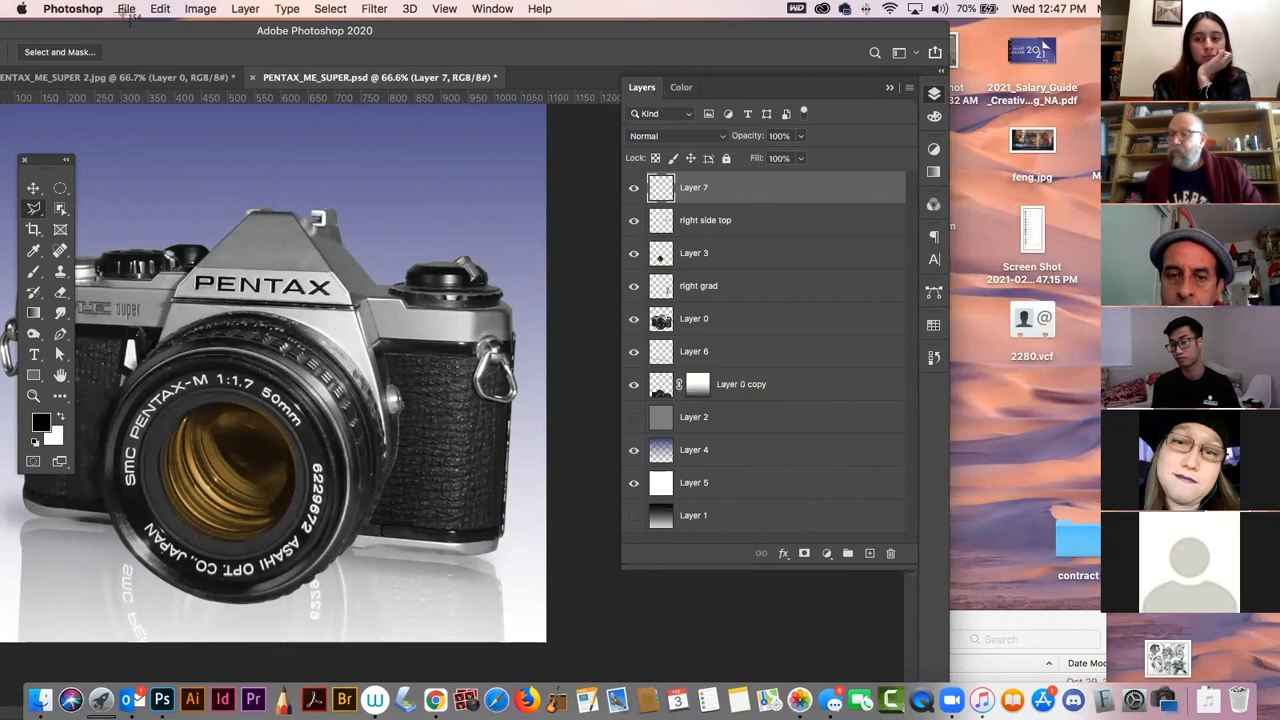
key(super+shift+4)
drag(88, 20, 402, 677)
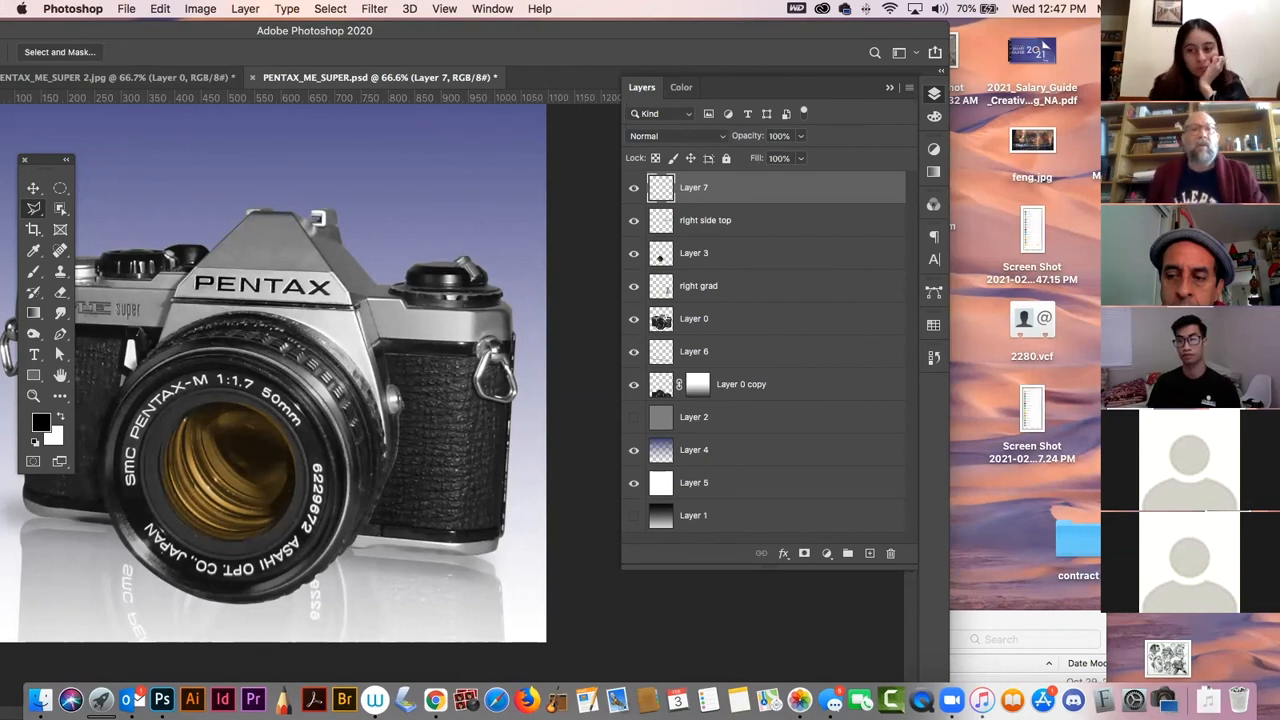
- Switch to Finder and preview the attendence folder's screenshots from 10.30.54 AM and 12.50.04 PM to examine the participant lists
key(super+Tab)
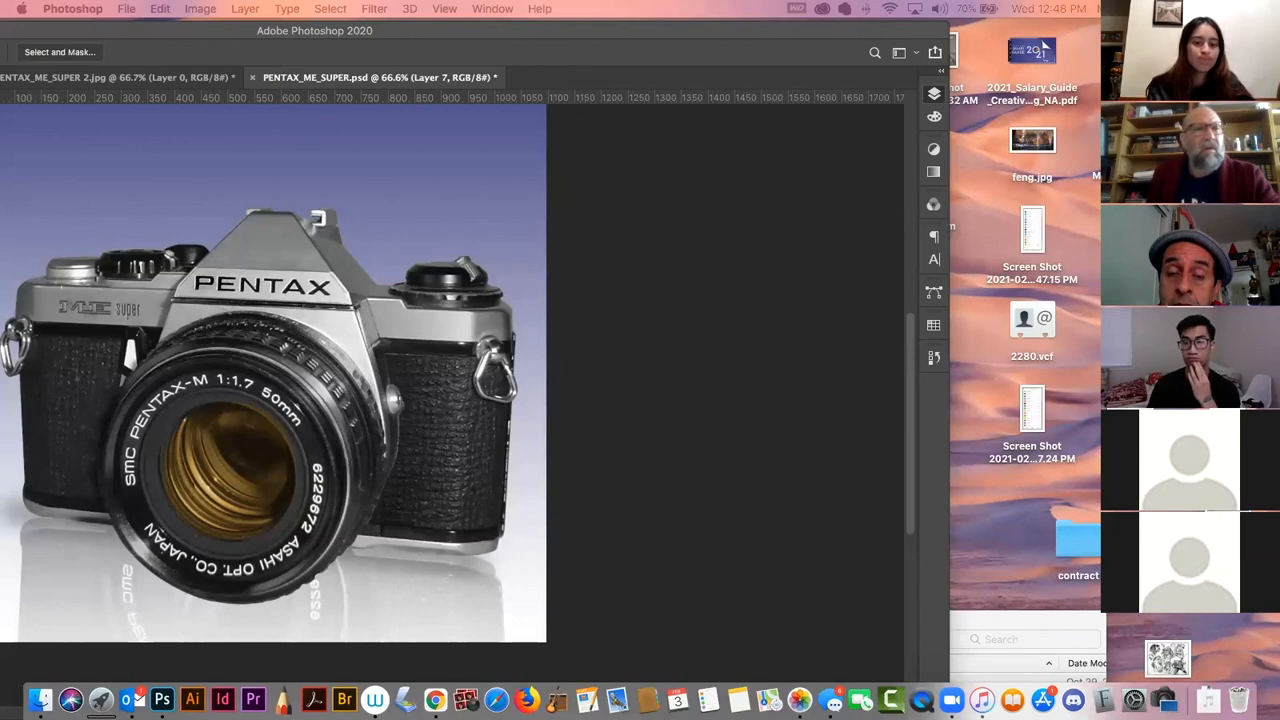
drag(336, 143, 208, 82)
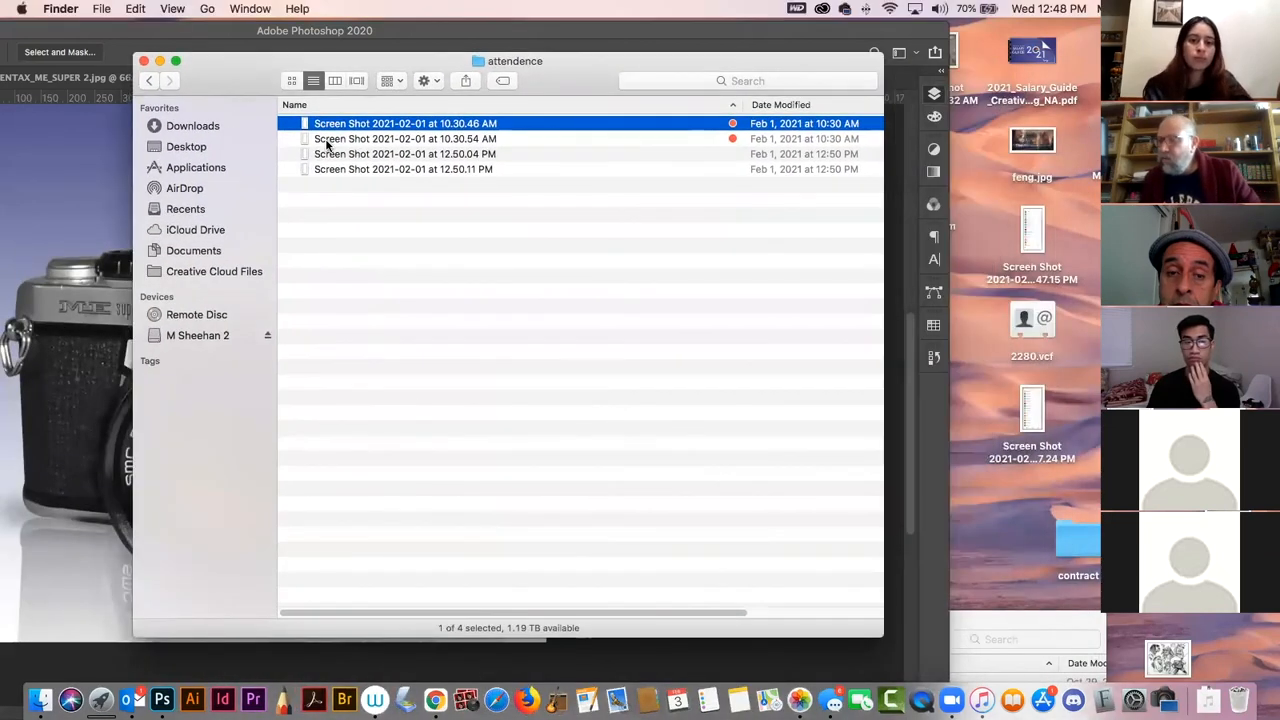
click(304, 139)
double_click(304, 139)
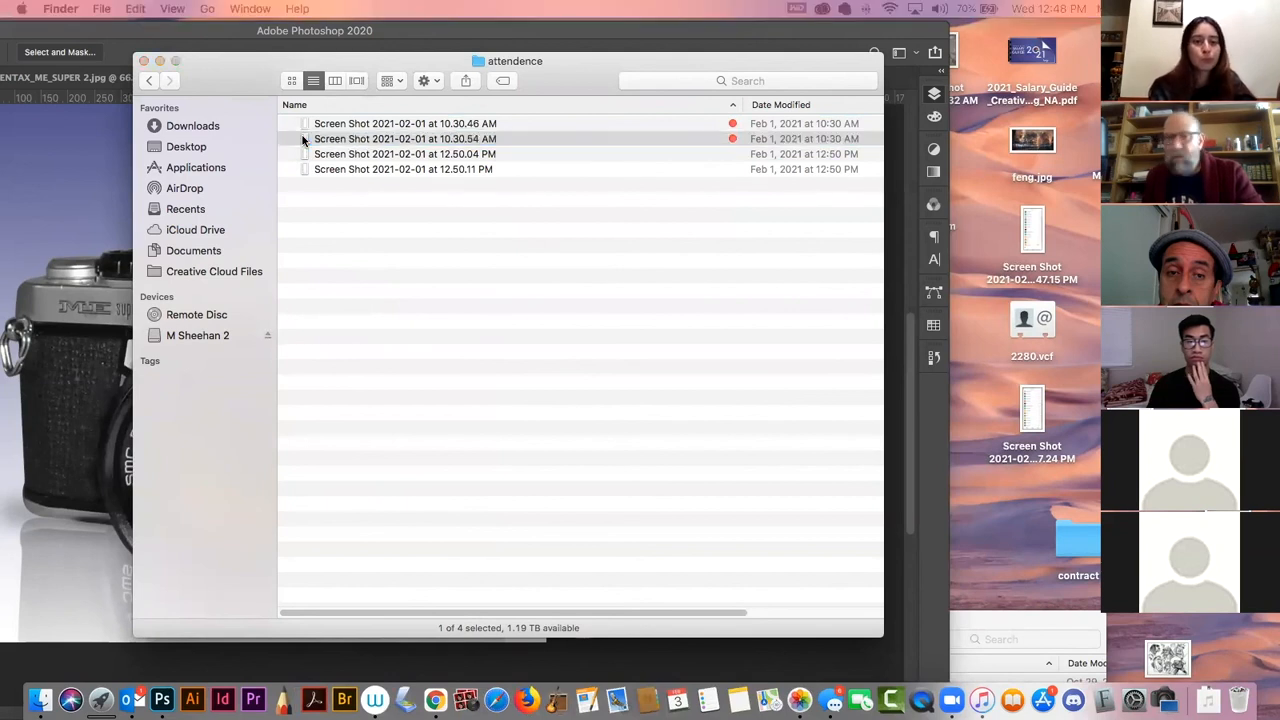
drag(0, 130, 583, 91)
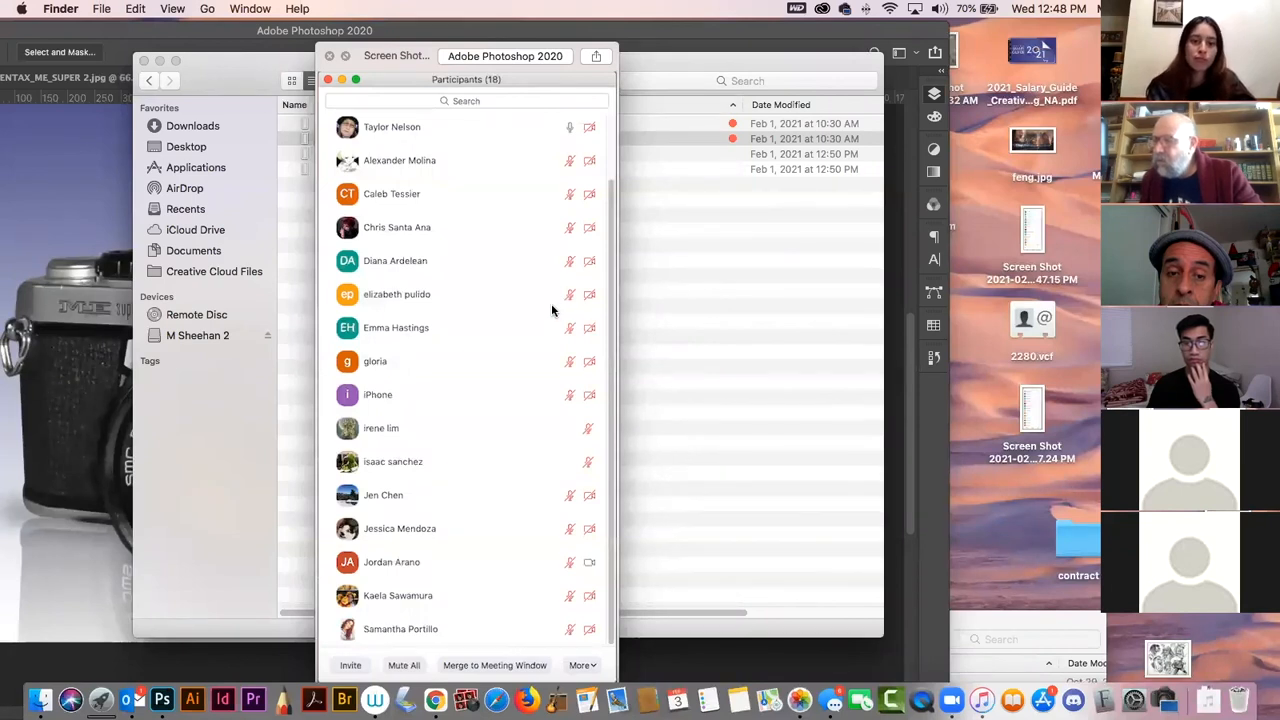
key(space)
key(Down)
key(space)
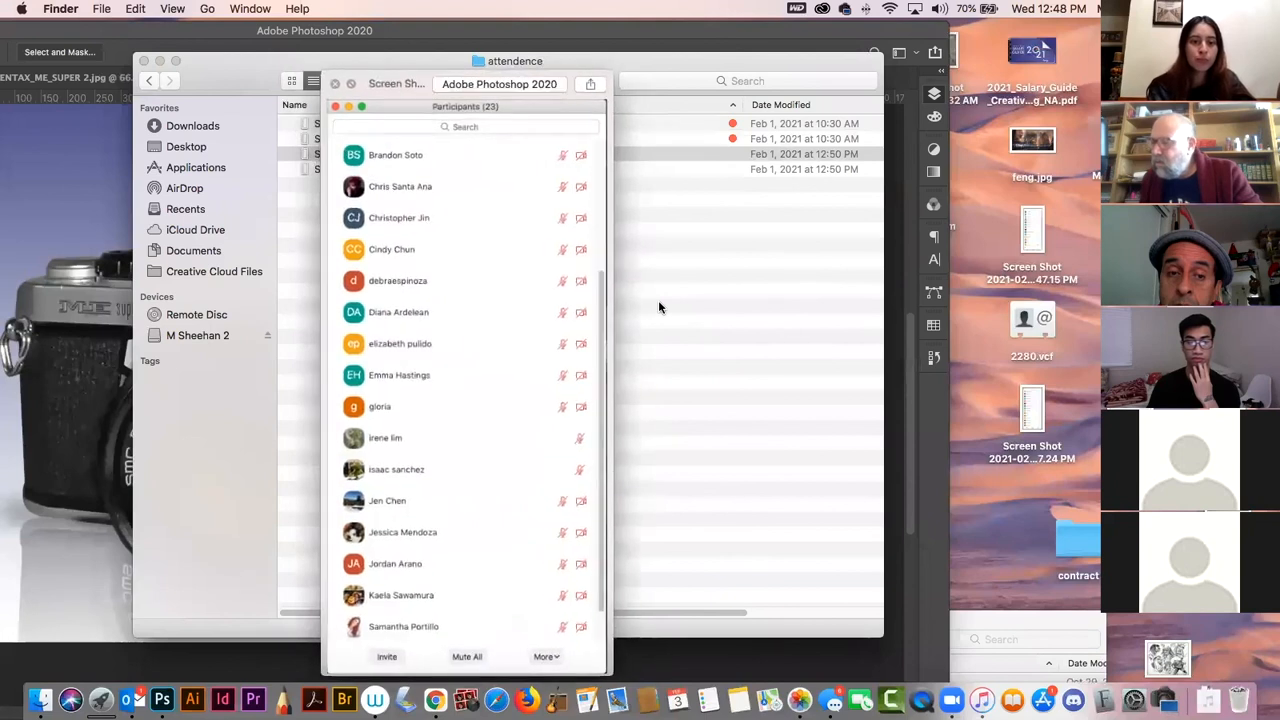
click(334, 84)
- Close the attendence and pentax camera folder windows
click(143, 61)
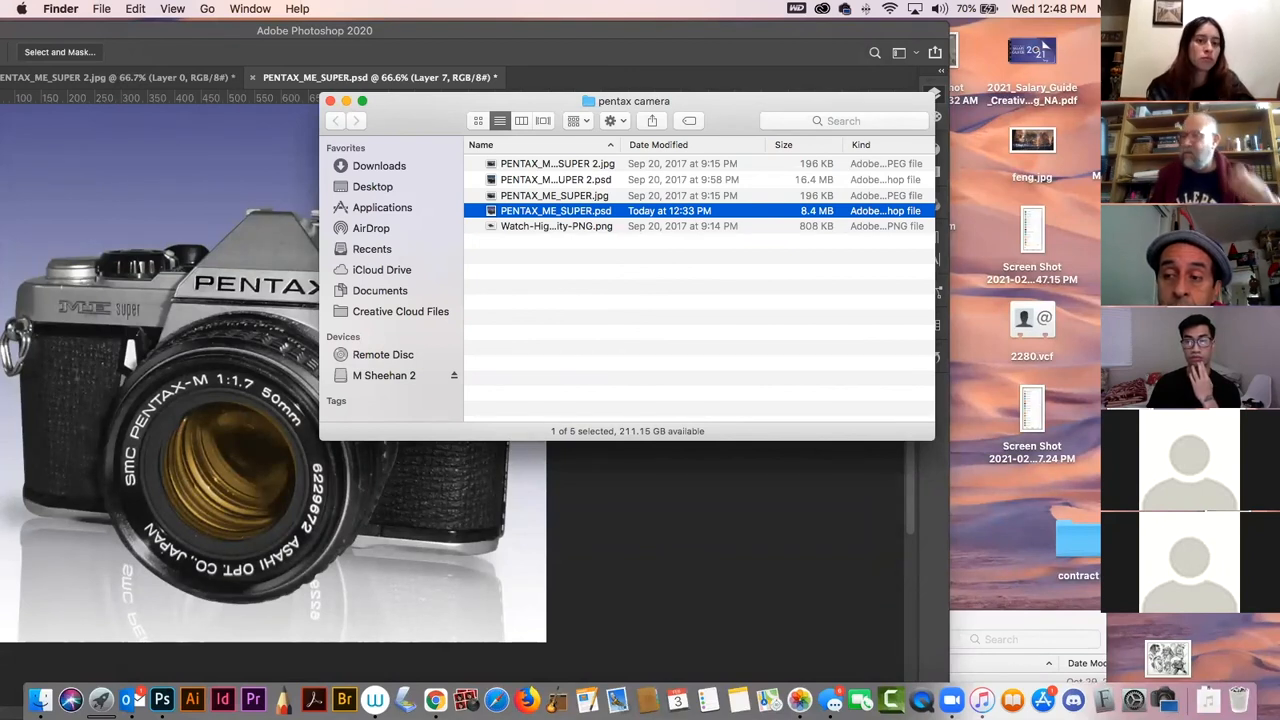
drag(408, 101, 407, 99)
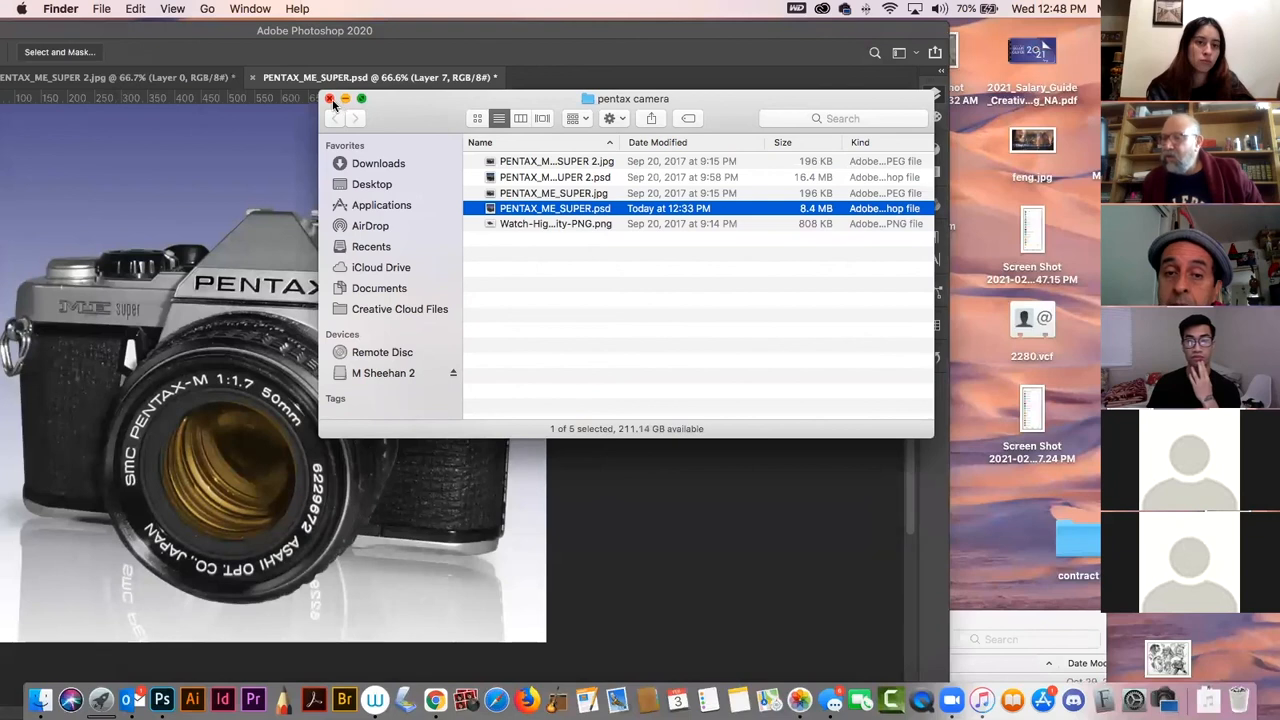
click(331, 99)
- Switch back to Photoshop, reposition its window so the whole camera image shows, and quit the program
click(224, 32)
drag(213, 33, 470, 44)
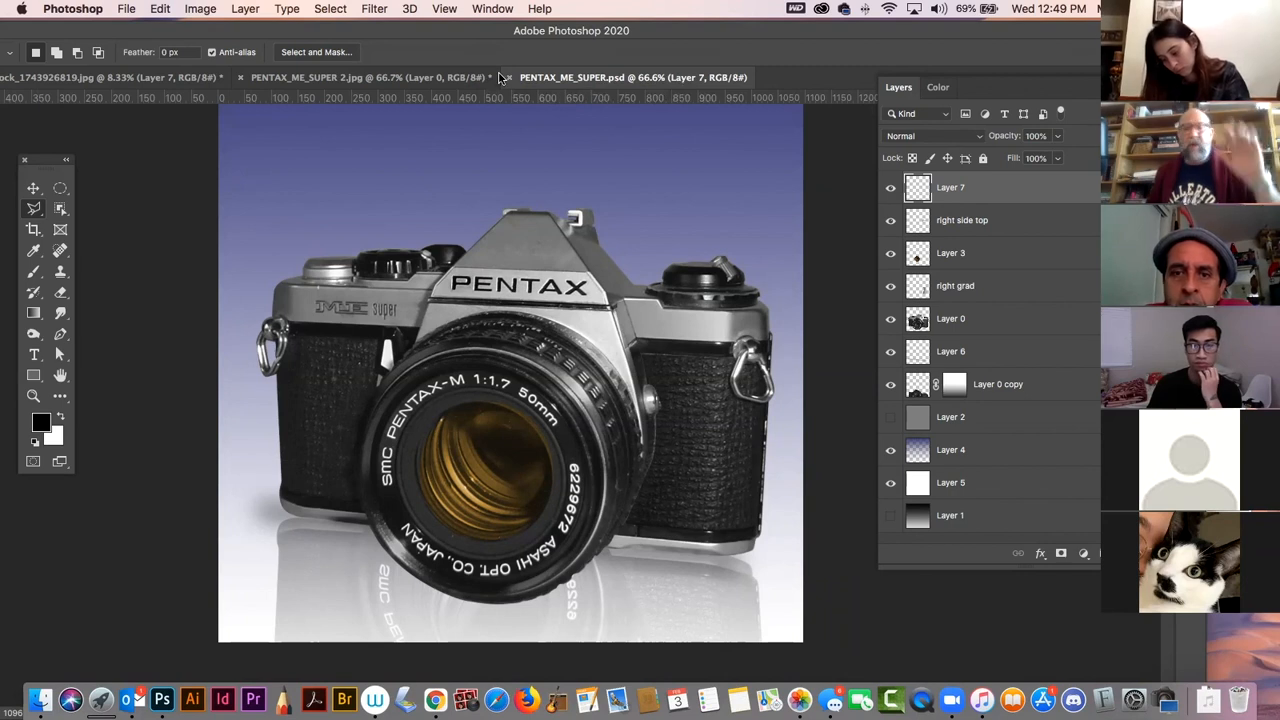
double_click(180, 31)
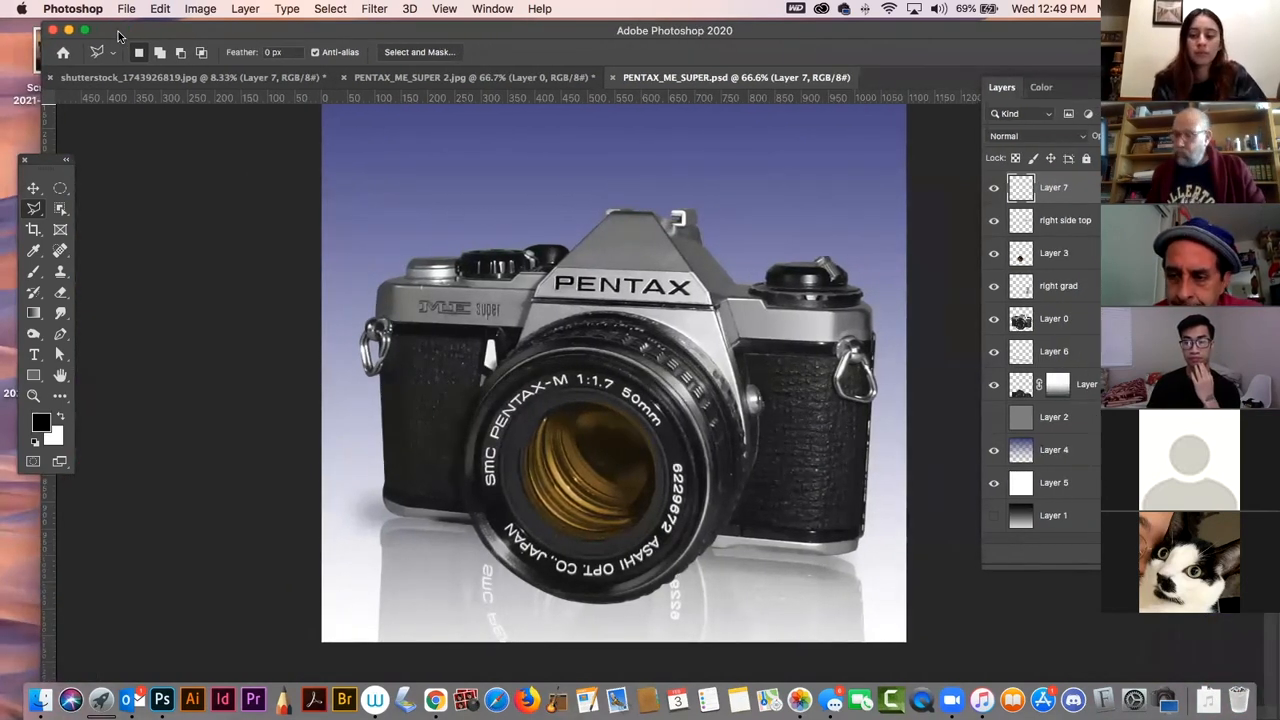
key(super+q)
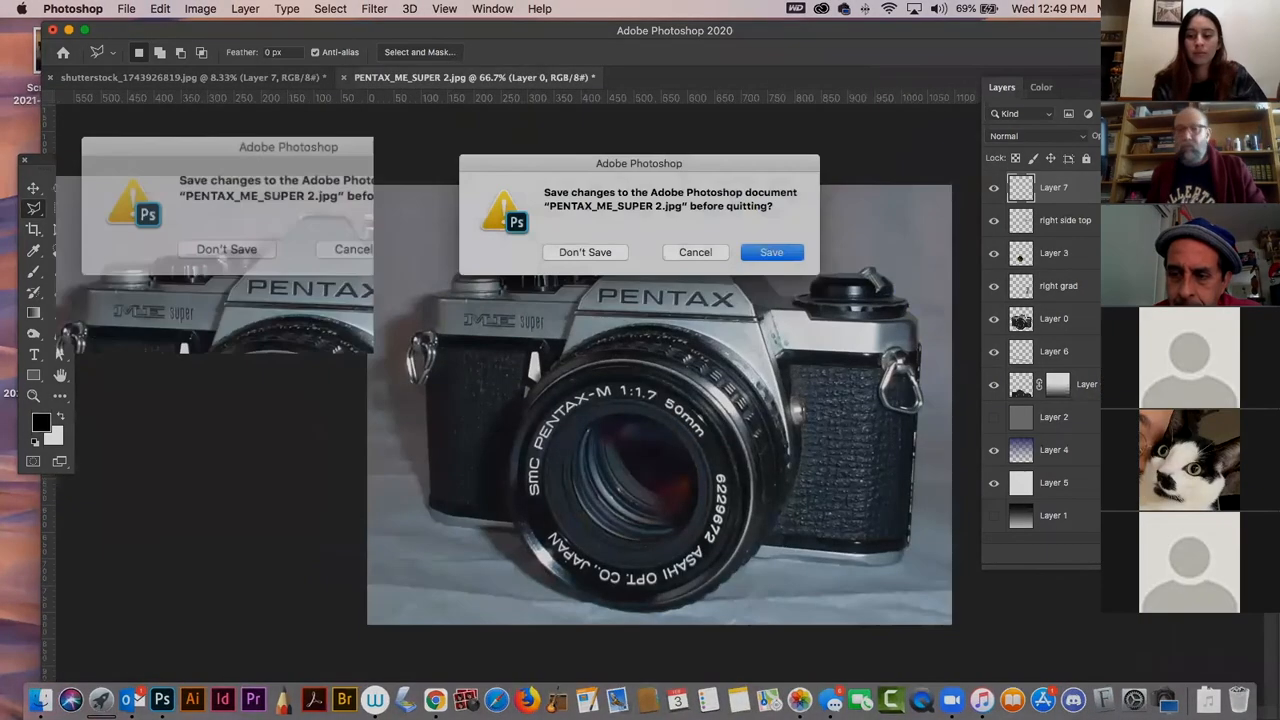